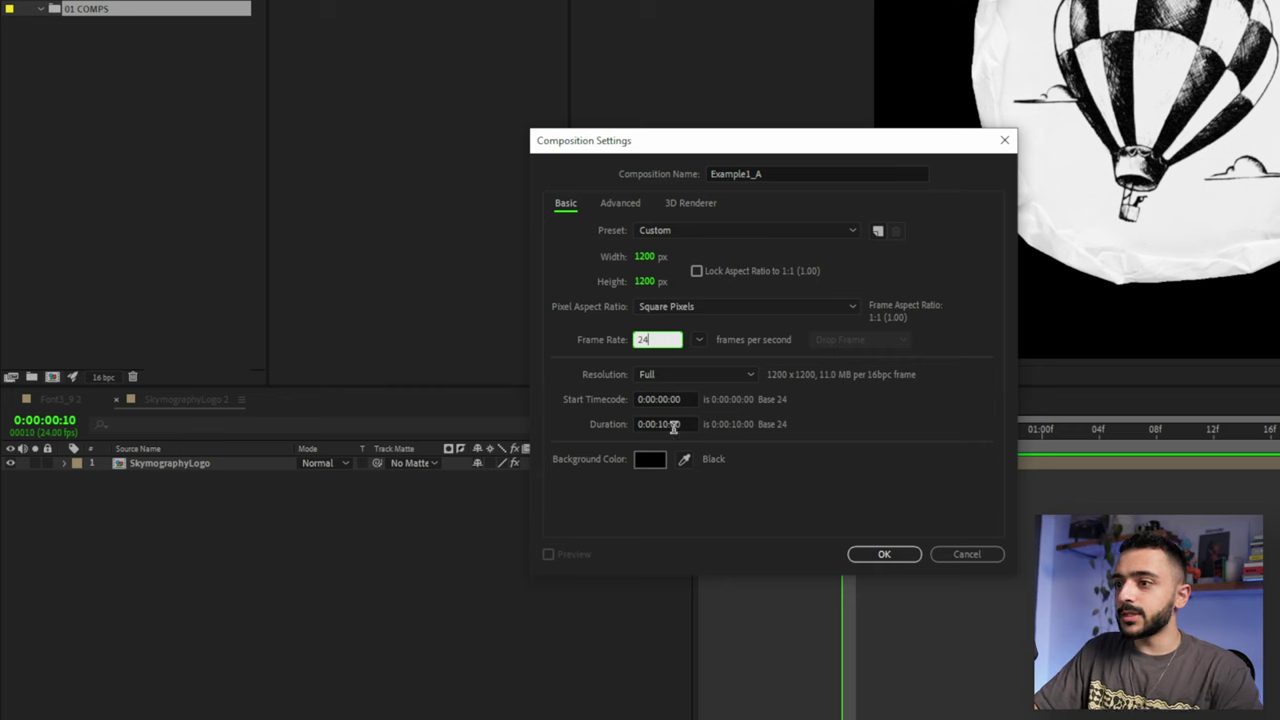
# Set the Example1_A composition's duration to 3 seconds and create the composition
pyautogui.doubleClick(660, 424)
pyautogui.write('3')
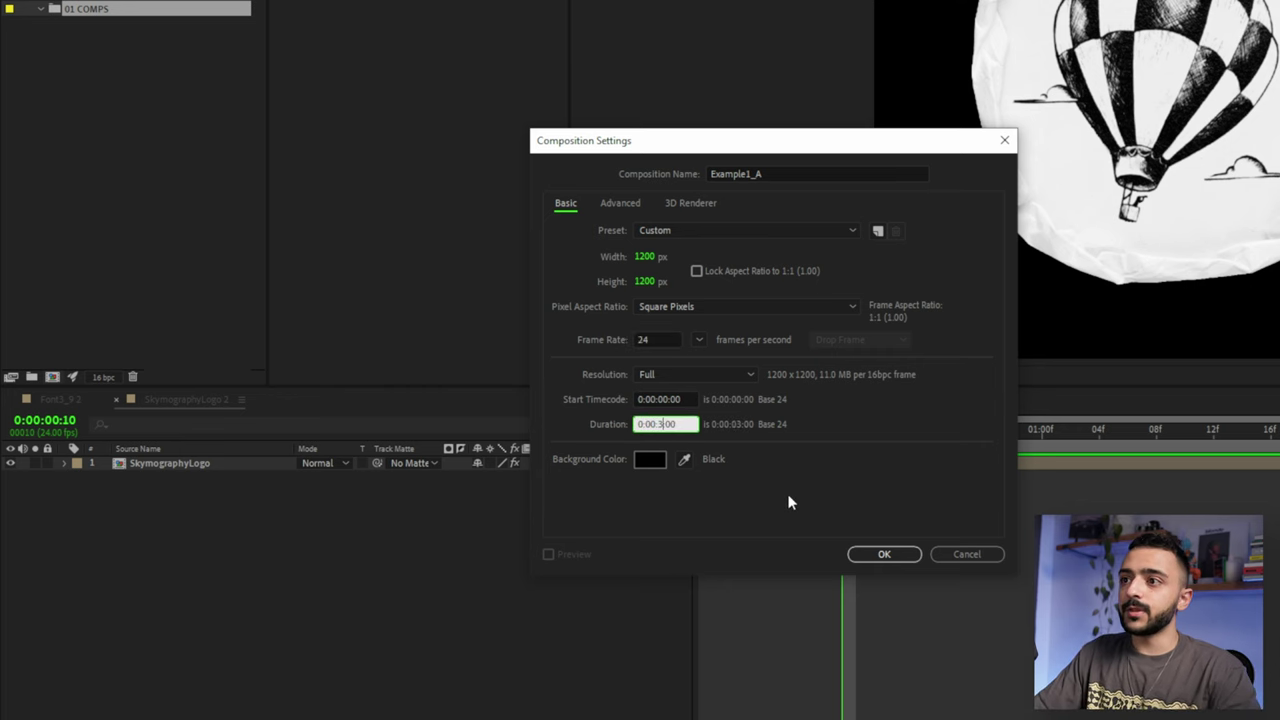
pyautogui.click(884, 554)
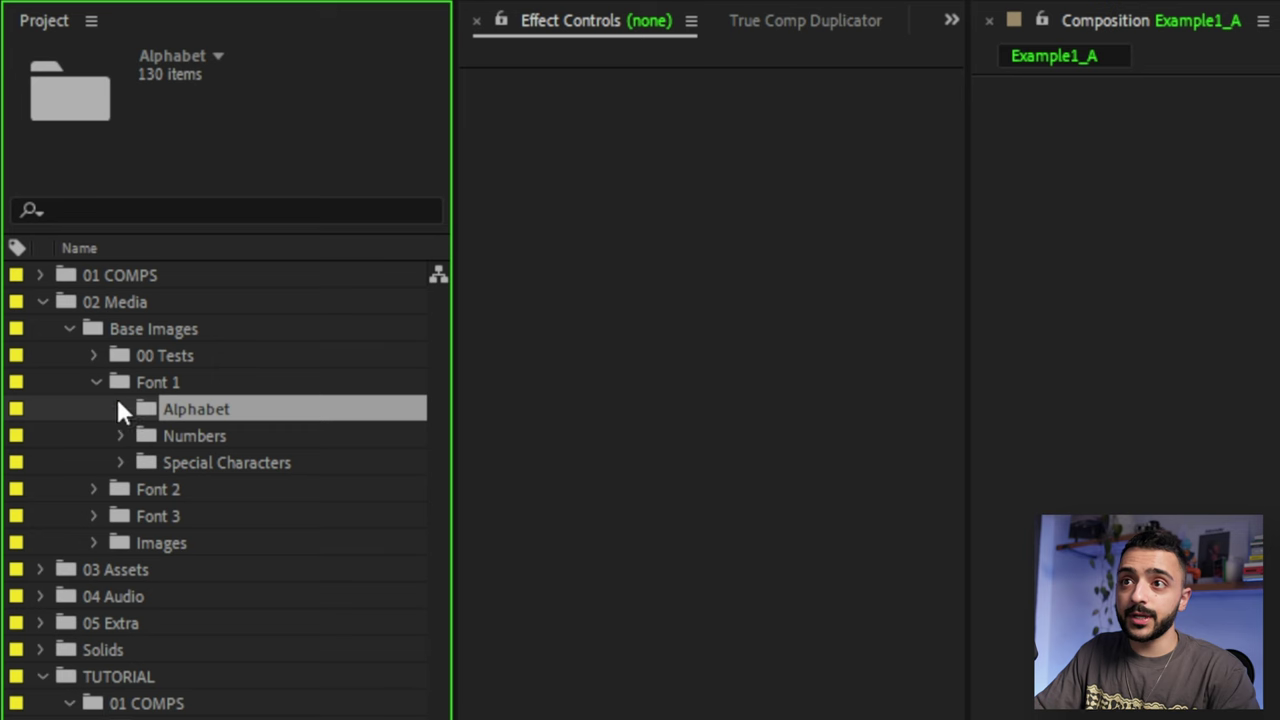
# Add the five images SKY01388.JPG to SKY01392.JPG from the Font 1 Alphabet folder to the Example1_A timeline
pyautogui.click(150, 390)
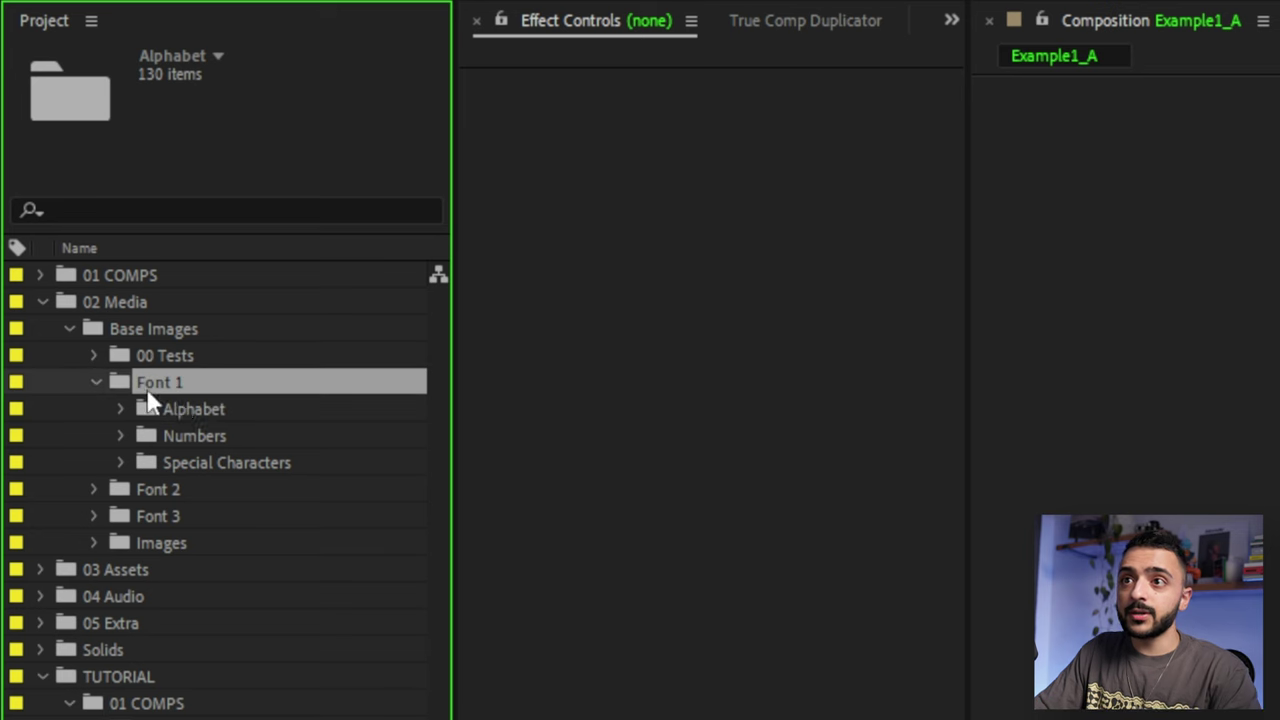
pyautogui.click(213, 411)
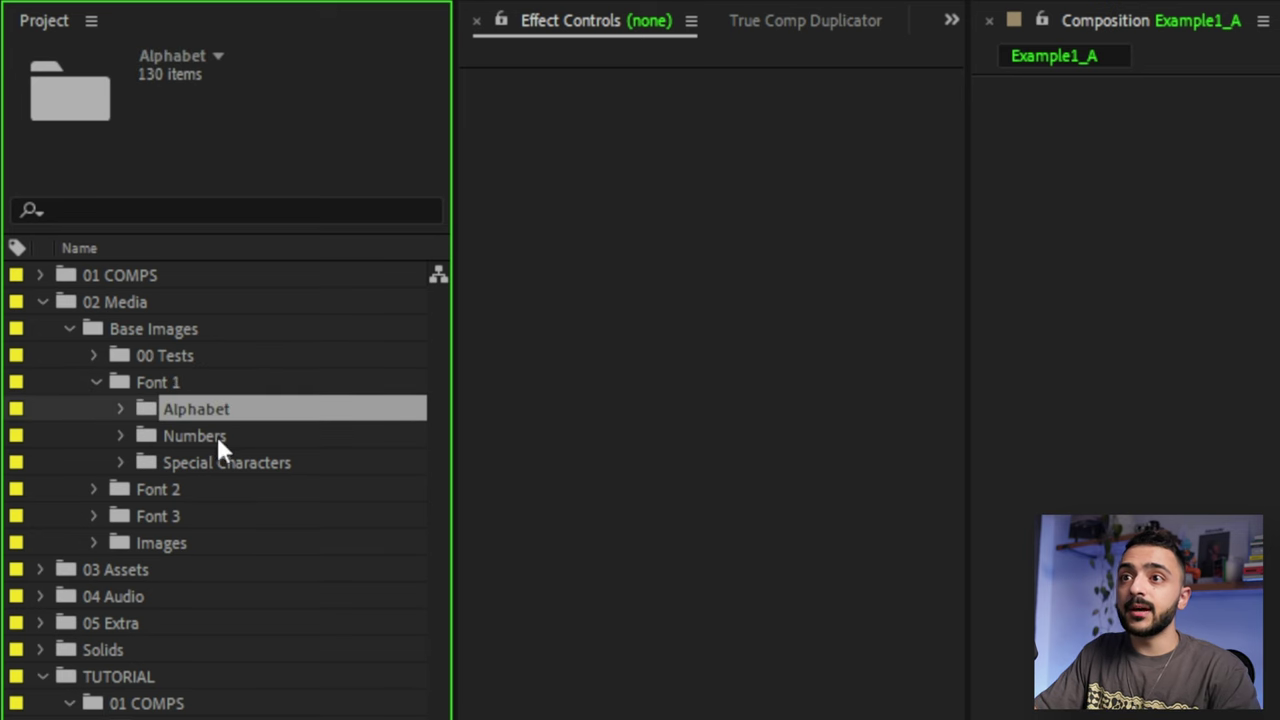
pyautogui.click(121, 409)
pyautogui.scroll(-3, 265, 330)
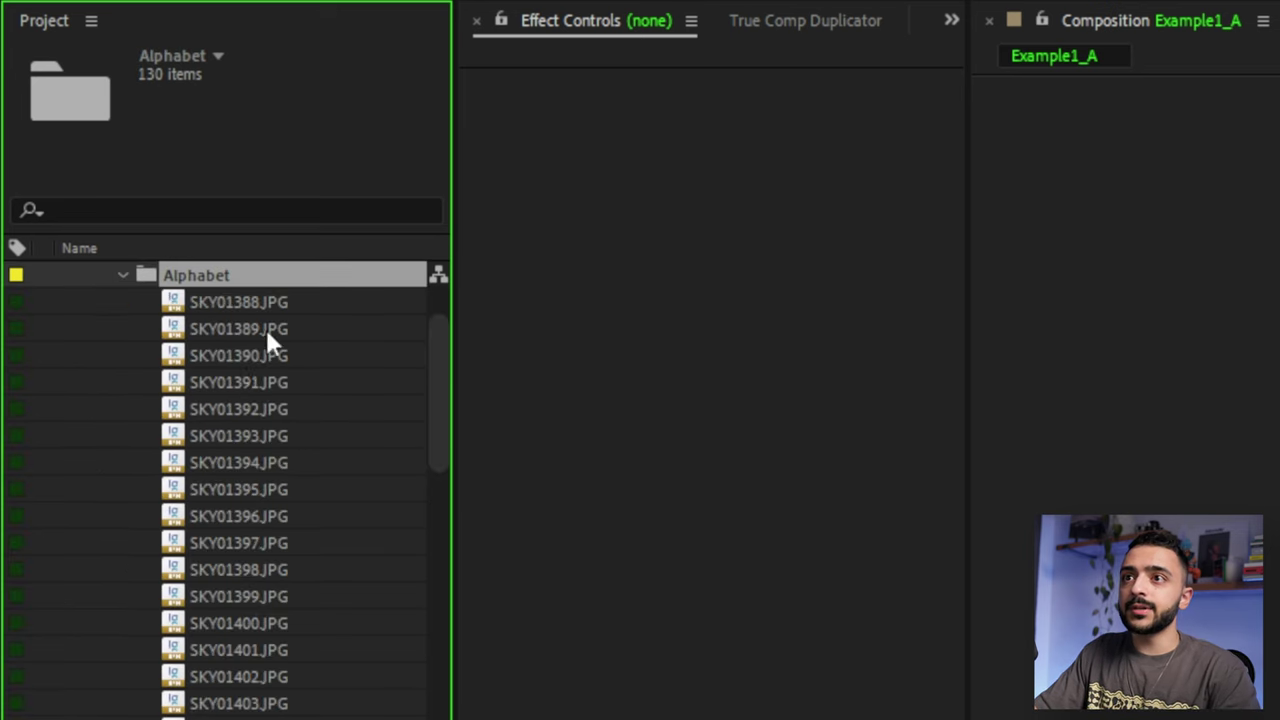
pyautogui.click(272, 304)
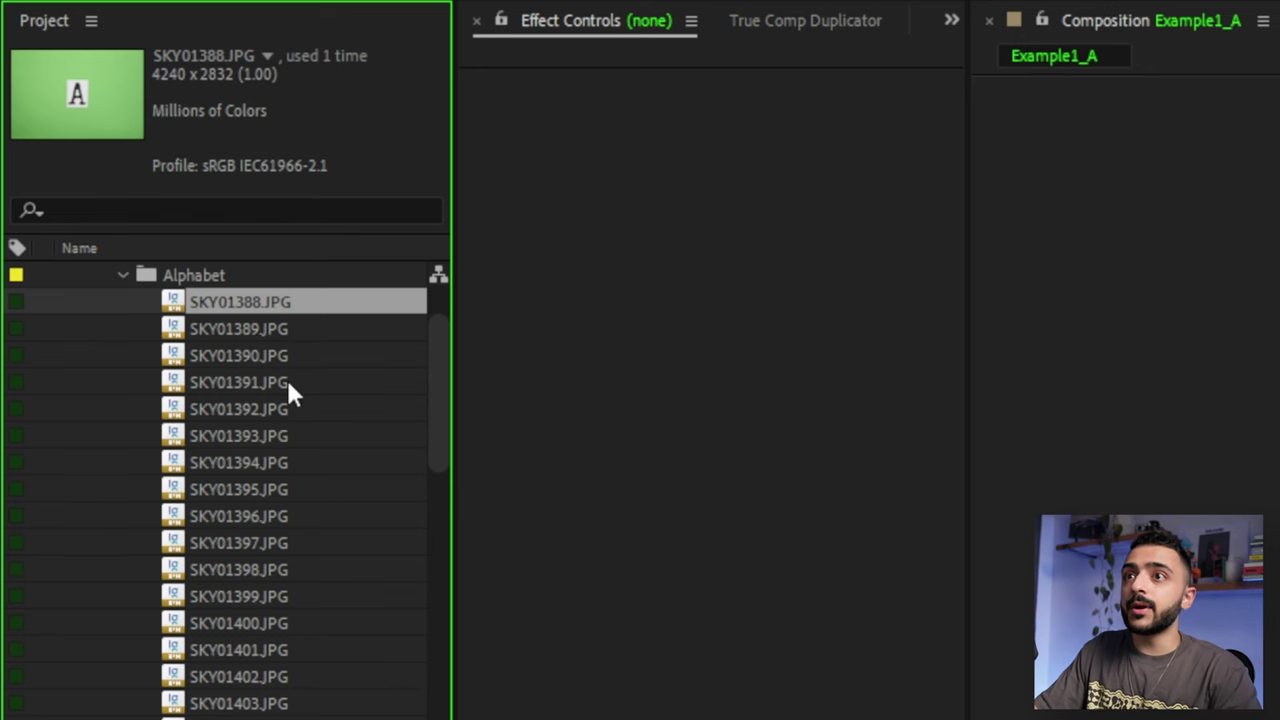
pyautogui.keyDown('shift'); pyautogui.click(276, 410); pyautogui.keyUp('shift')
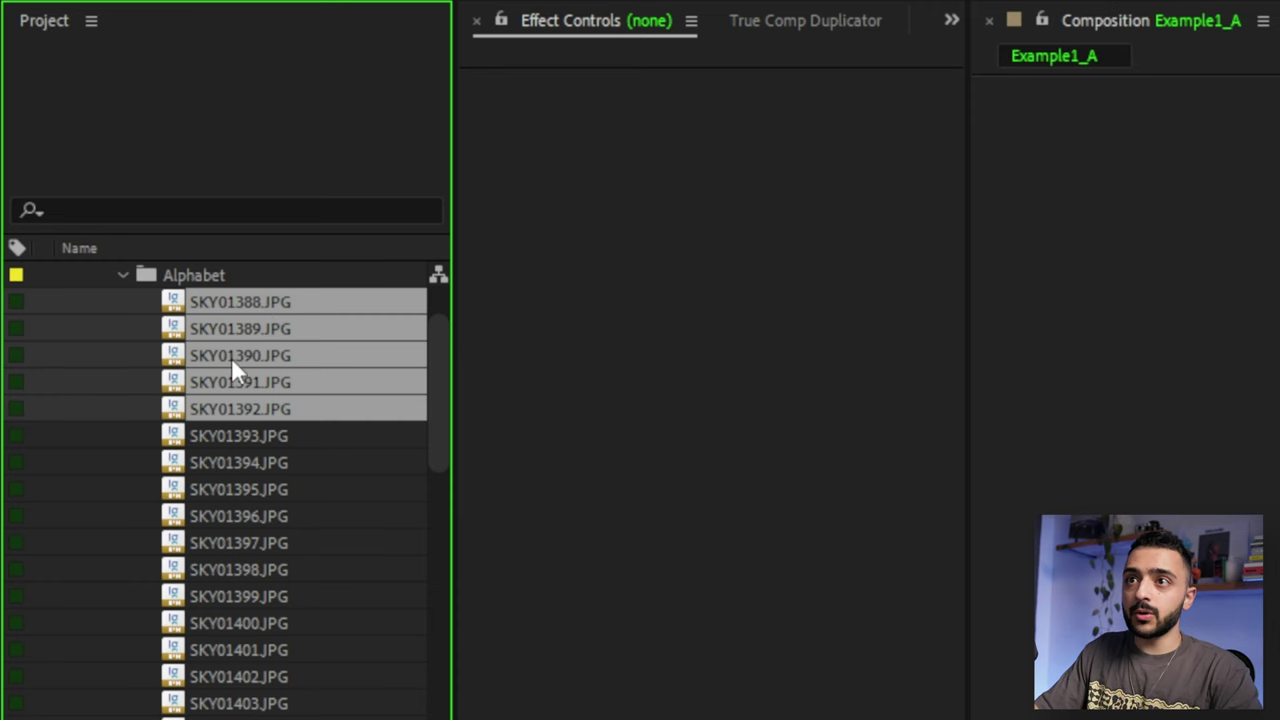
pyautogui.hotkey('ctrl', 'shift', 'a')
pyautogui.click(188, 298)
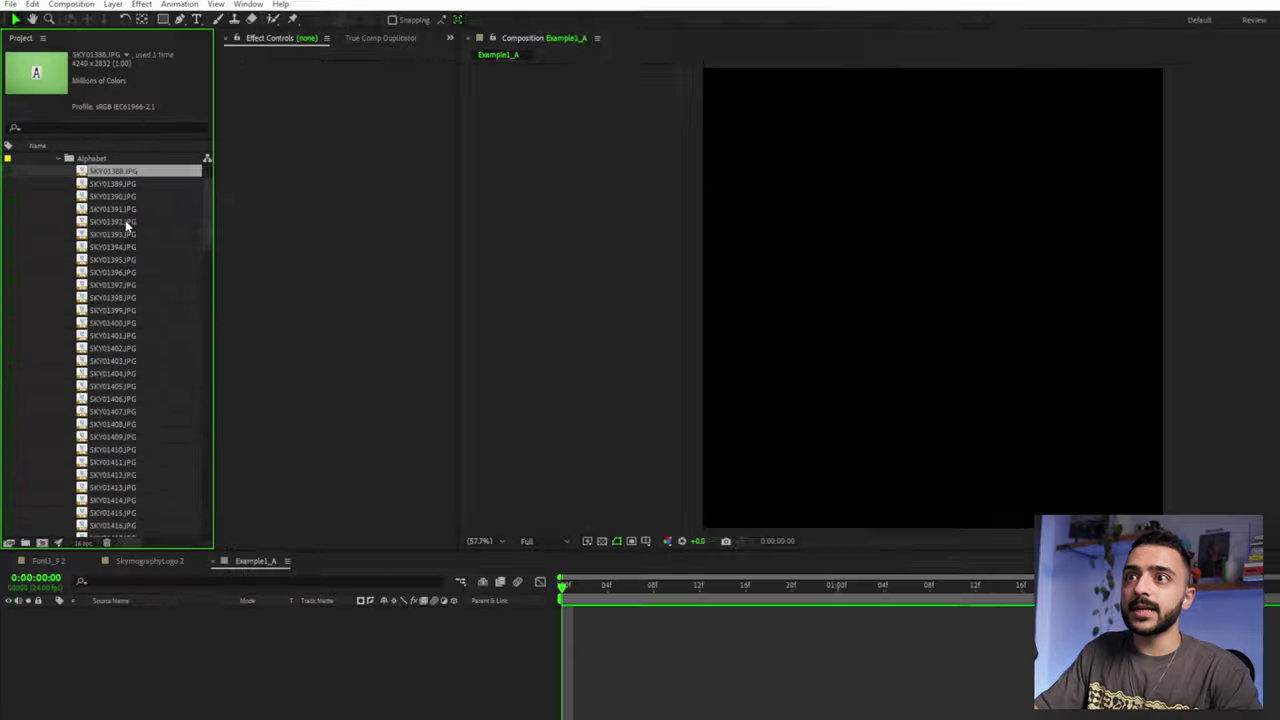
pyautogui.keyDown('shift'); pyautogui.click(266, 409); pyautogui.keyUp('shift')
pyautogui.moveTo(88, 143); pyautogui.dragTo(180, 549)
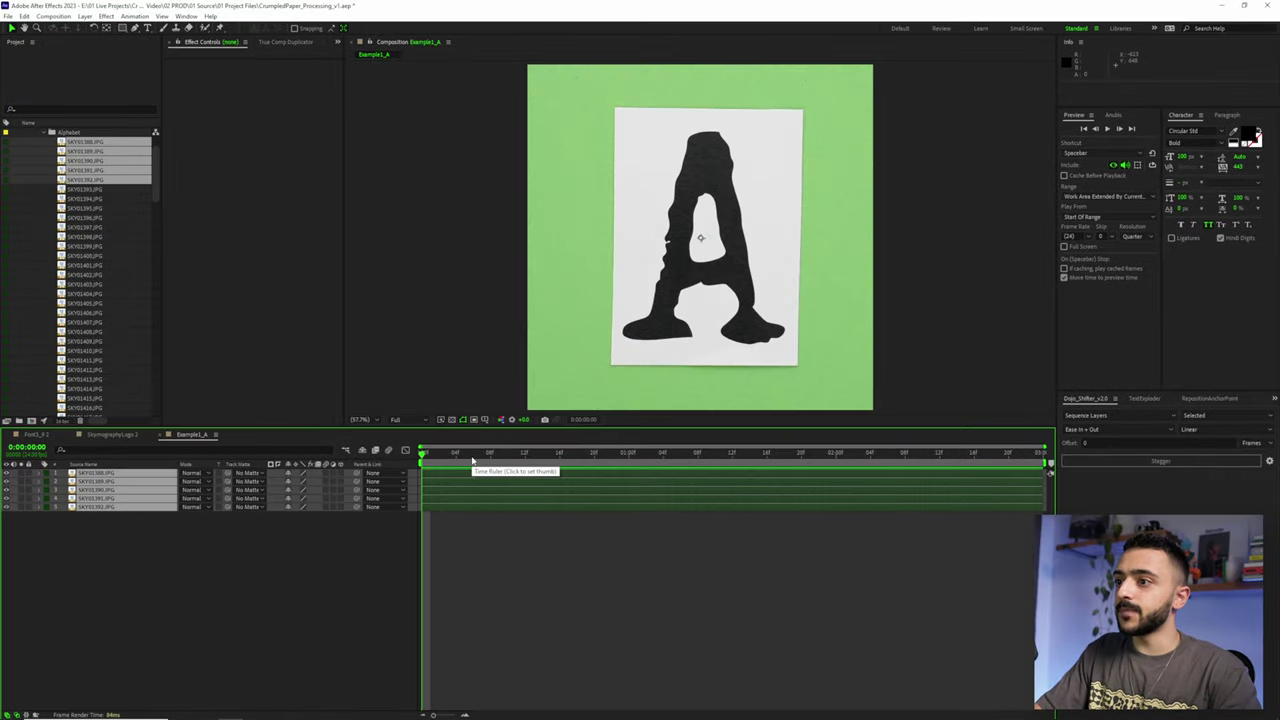
# Place the playhead at frame 3 of the Example1_A timeline
pyautogui.moveTo(443, 460); pyautogui.dragTo(447, 458)
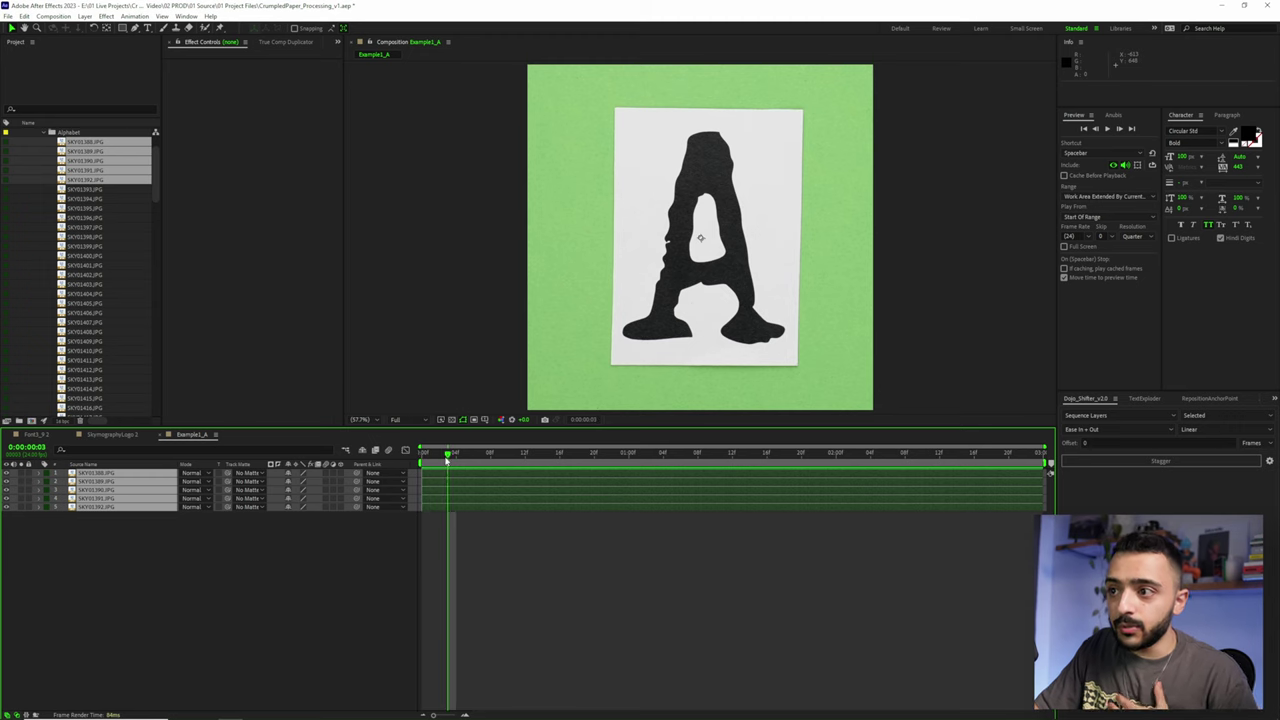
pyautogui.scroll(1, 443, 516)
pyautogui.moveTo(448, 534); pyautogui.dragTo(565, 570)
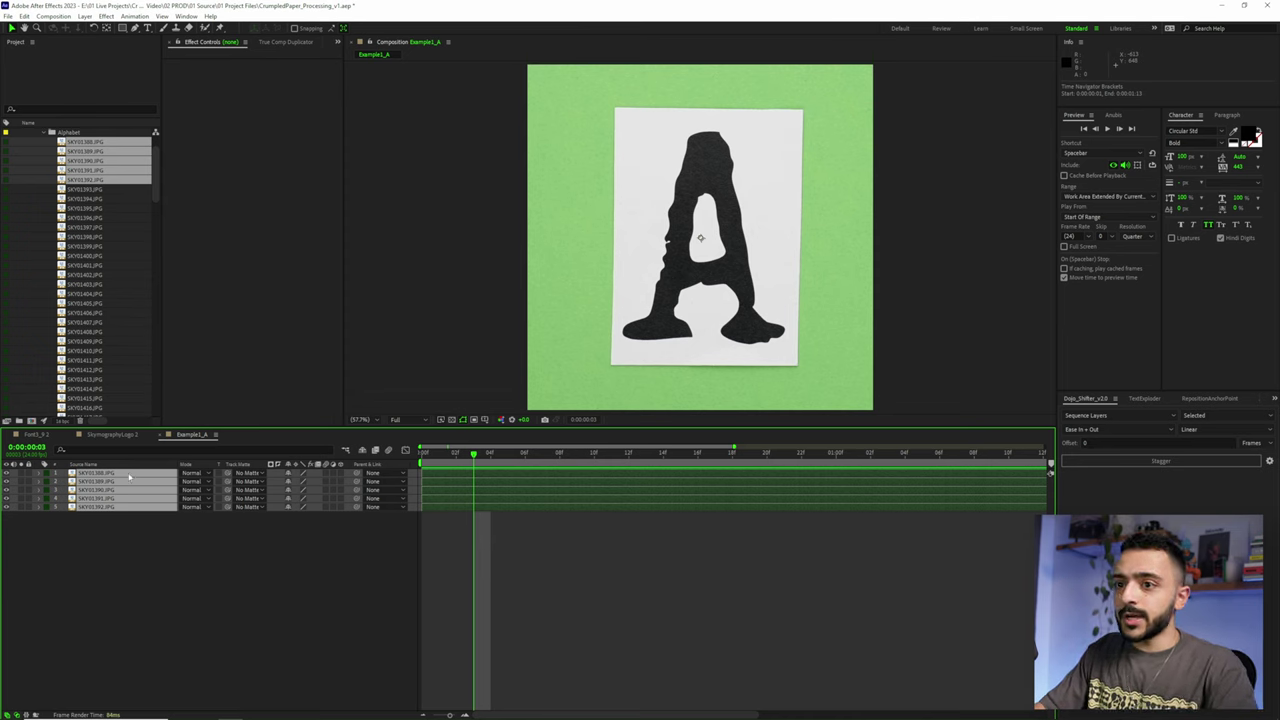
# Try shifting the upper image layers about 7 frames later in turn to reveal each image beneath
pyautogui.click(482, 553)
pyautogui.moveTo(464, 475); pyautogui.dragTo(589, 474)
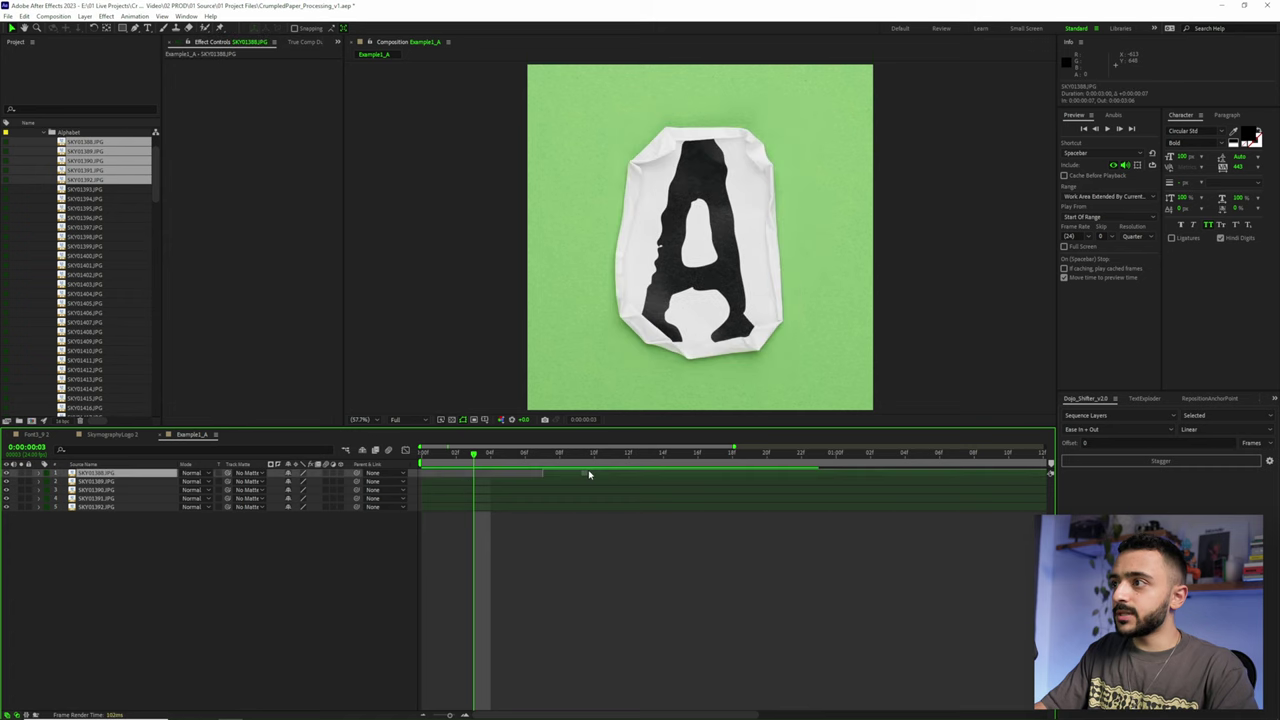
pyautogui.moveTo(503, 483); pyautogui.dragTo(643, 488)
pyautogui.moveTo(505, 493); pyautogui.dragTo(628, 497)
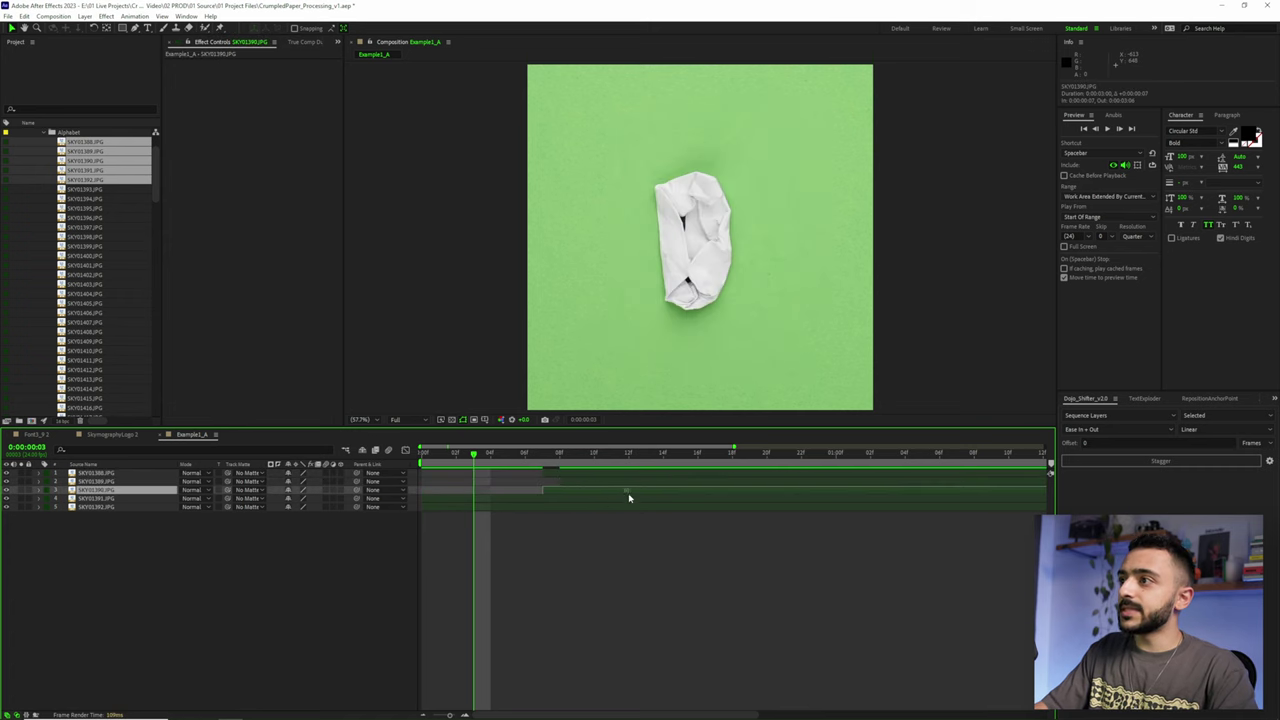
pyautogui.moveTo(494, 501); pyautogui.dragTo(611, 506)
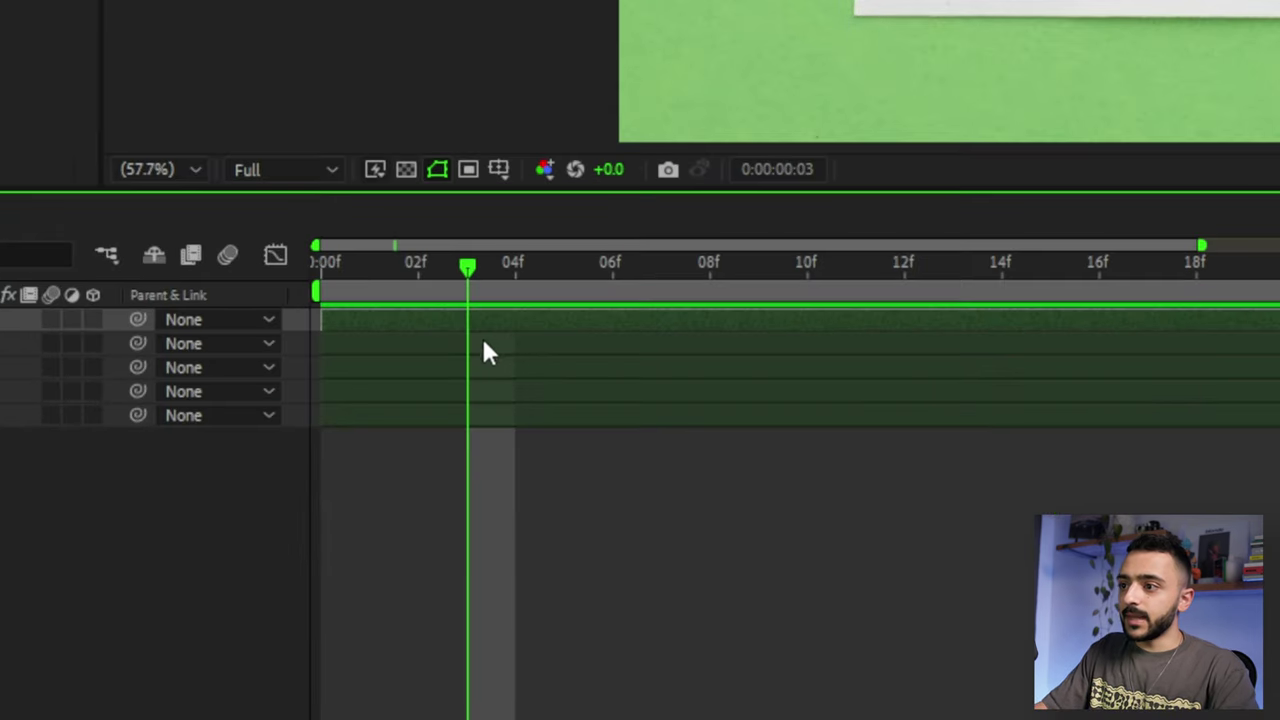
# Split the four lower image layers at frame 3 and delete the parts after the playhead
pyautogui.click(483, 342)
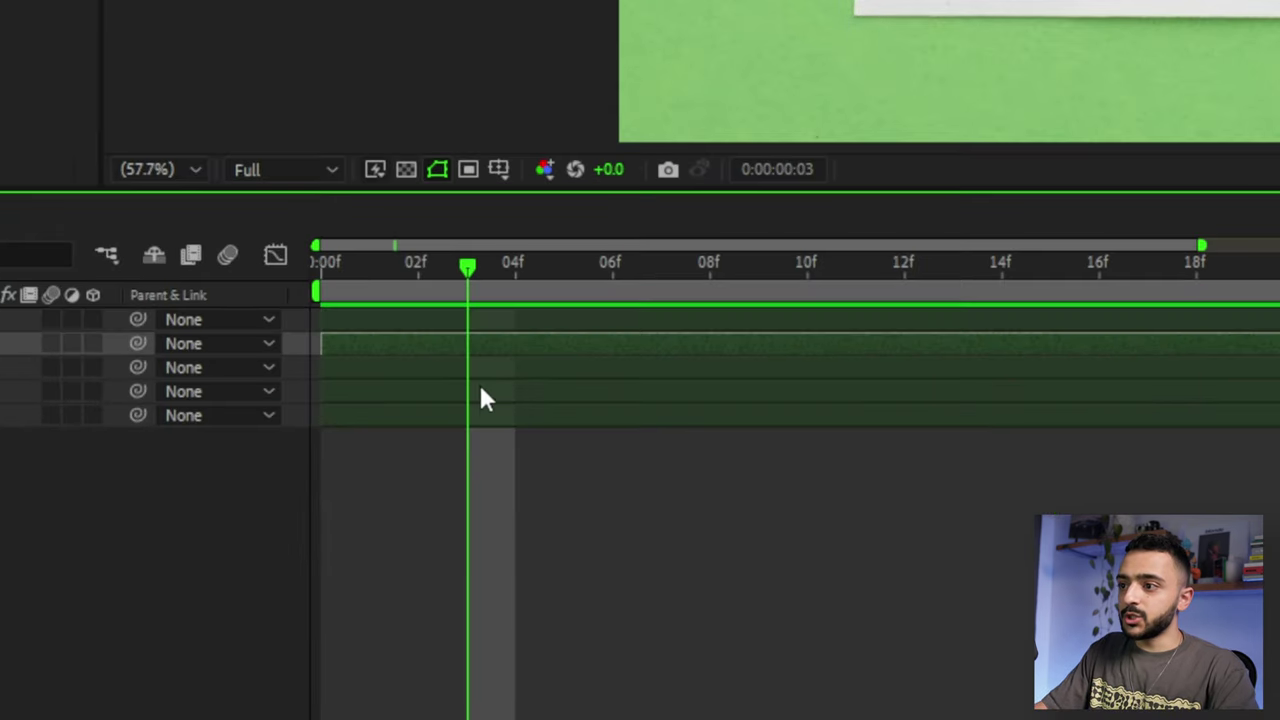
pyautogui.keyDown('shift'); pyautogui.click(485, 417); pyautogui.keyUp('shift')
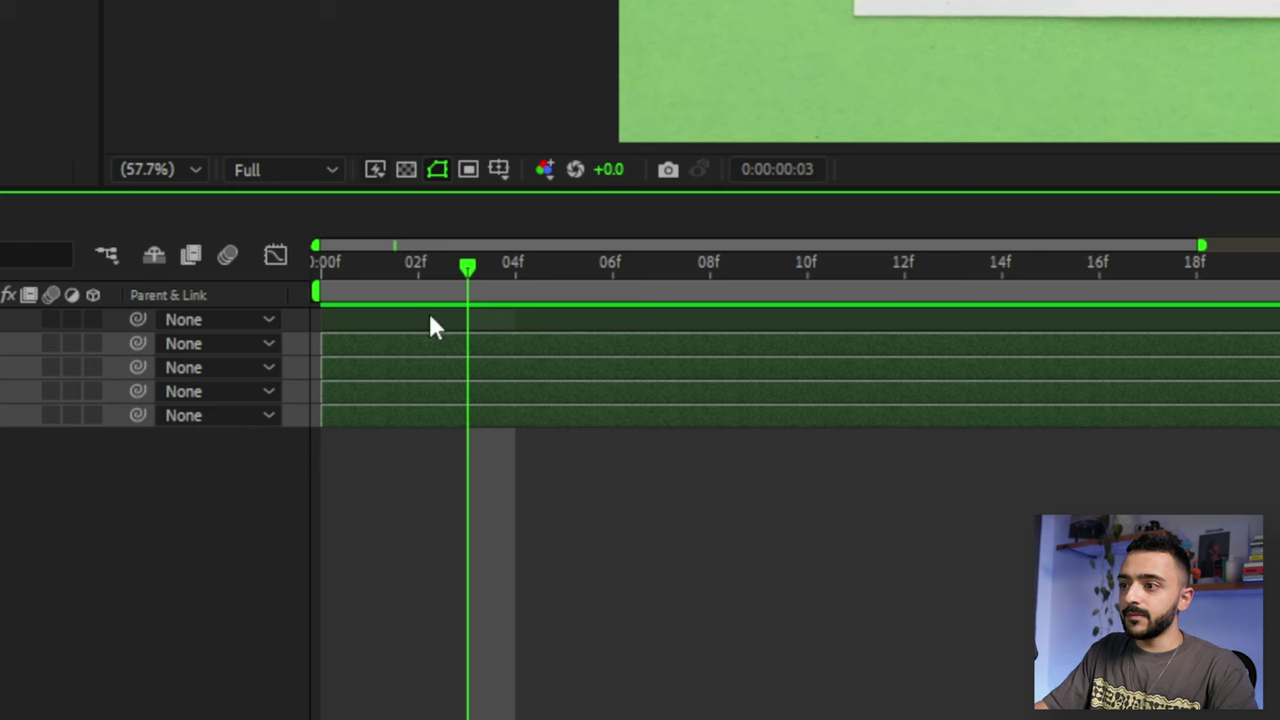
pyautogui.click(508, 320)
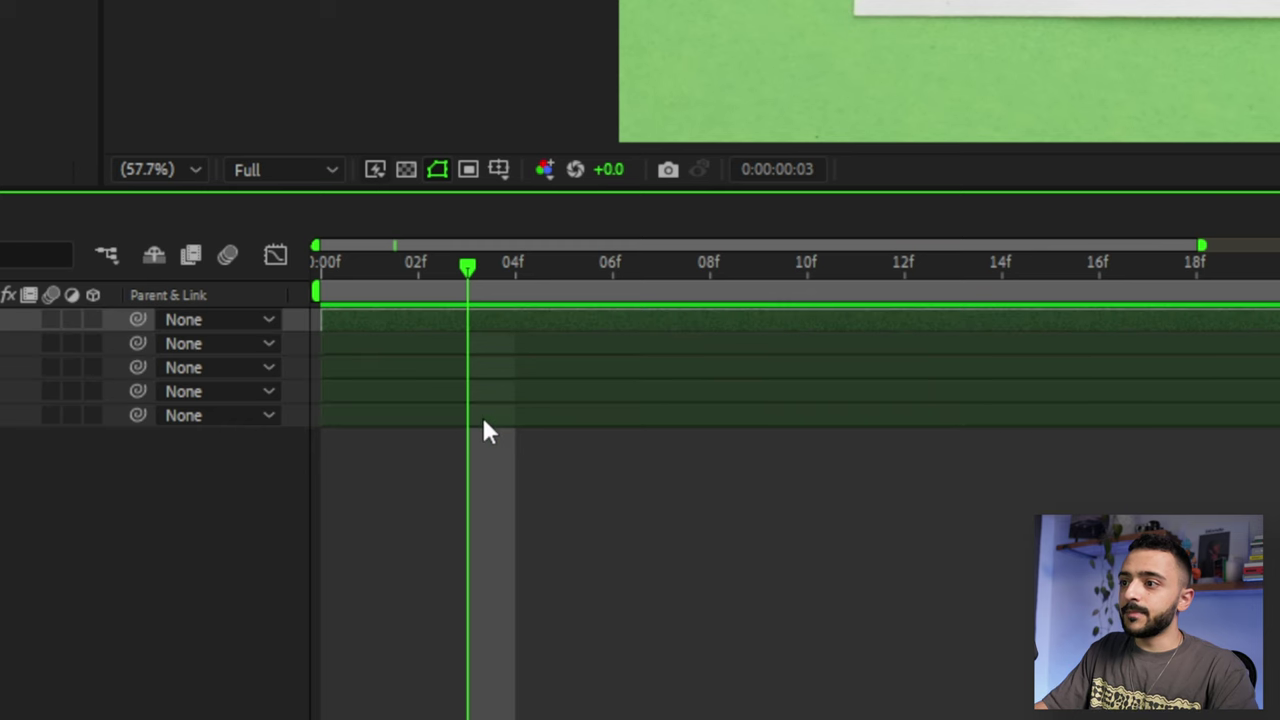
pyautogui.click(479, 416)
pyautogui.click(506, 325)
pyautogui.click(507, 342)
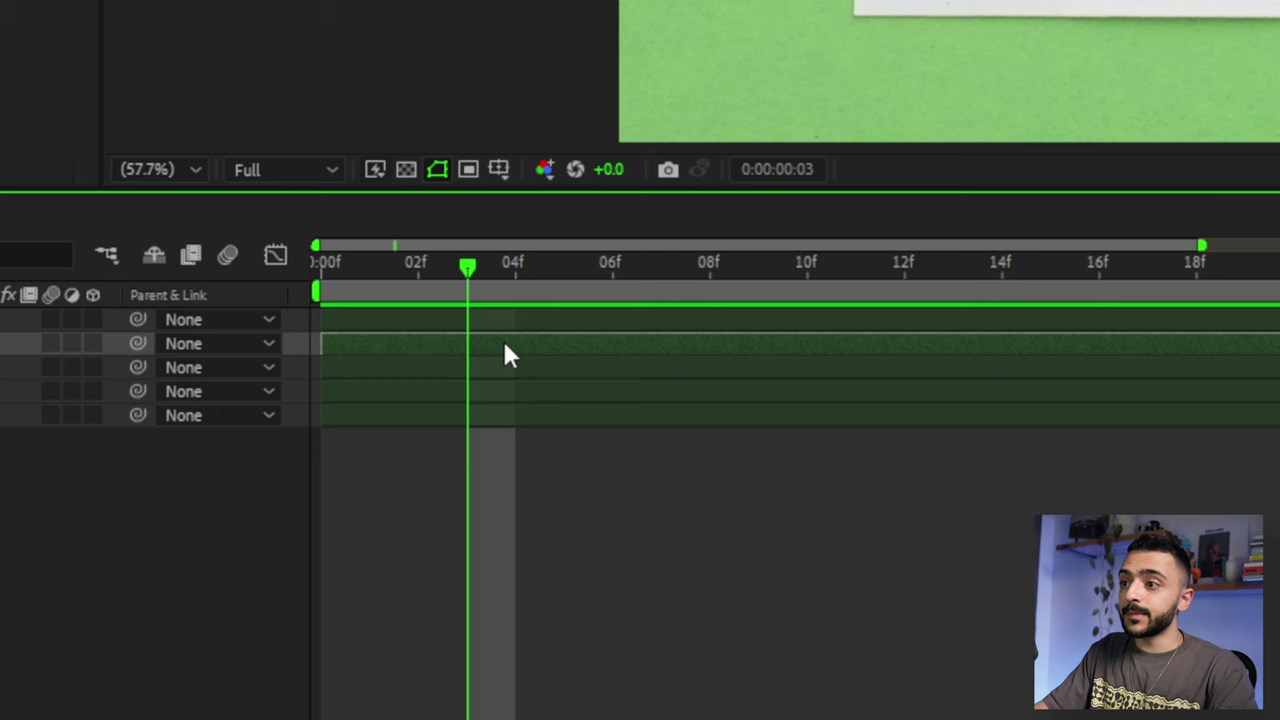
pyautogui.keyDown('shift'); pyautogui.click(508, 418); pyautogui.keyUp('shift')
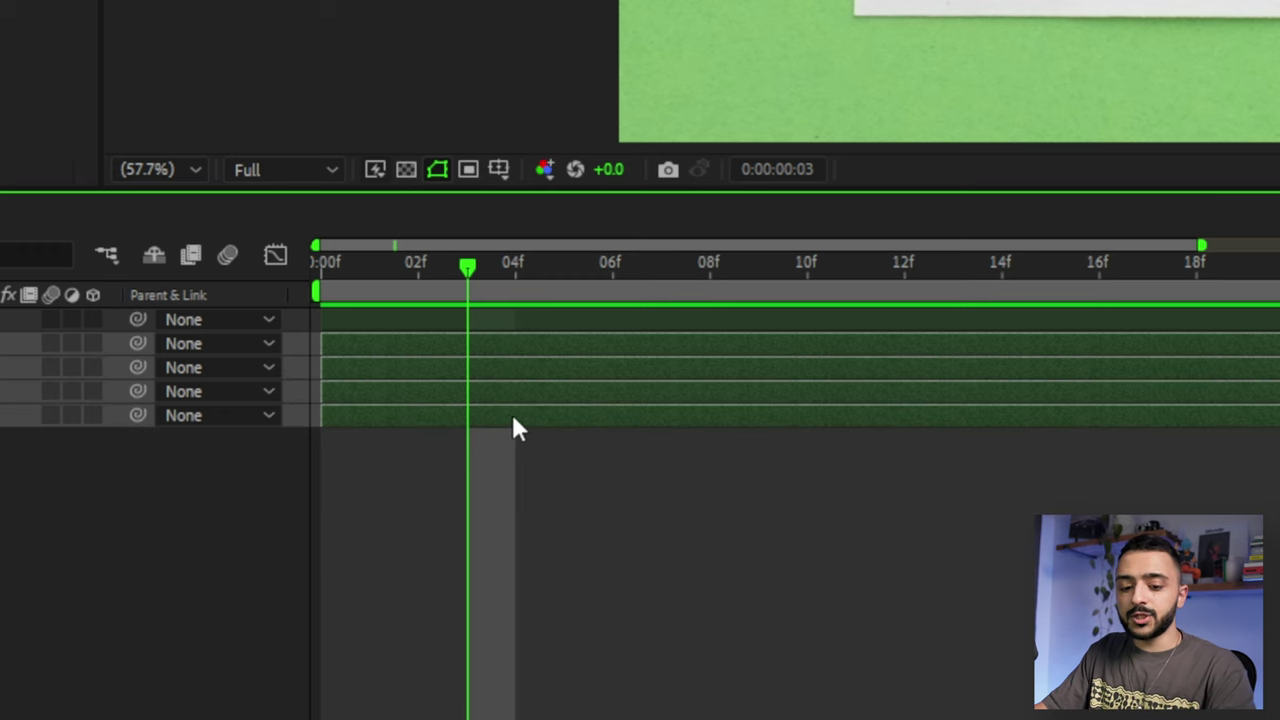
pyautogui.hotkey('ctrl', 'shift', 'd')
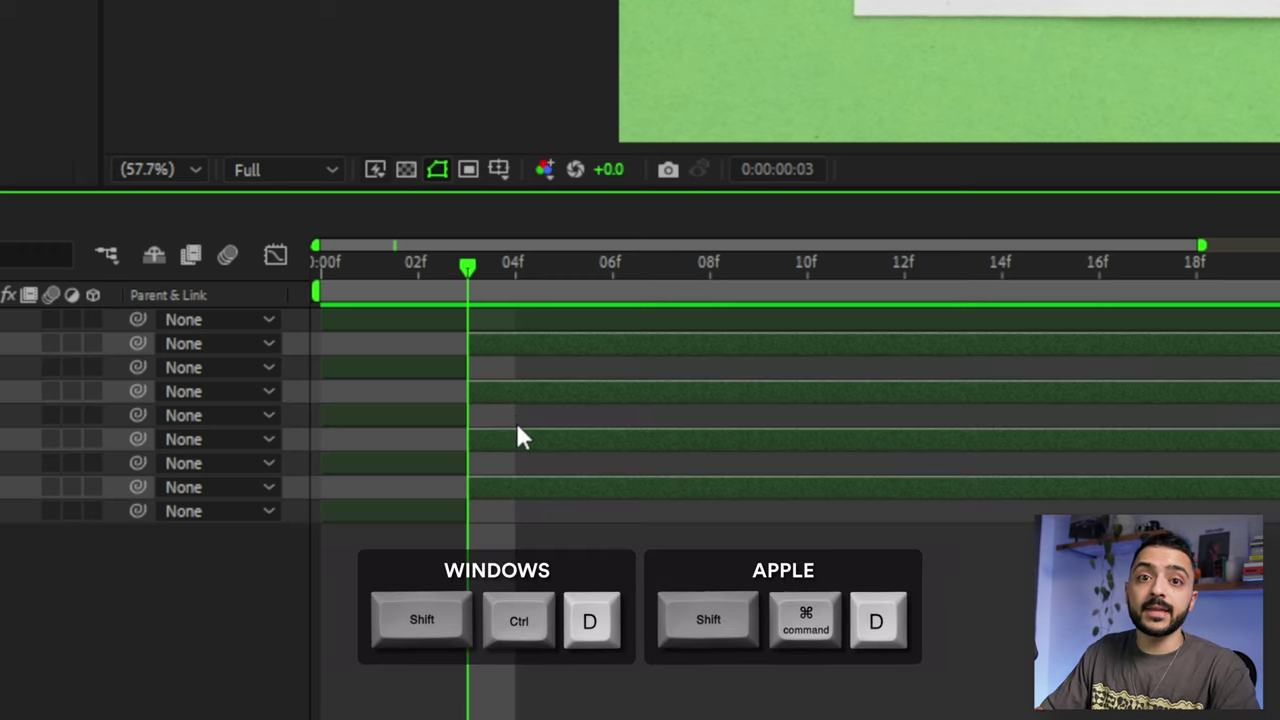
pyautogui.press('Delete')
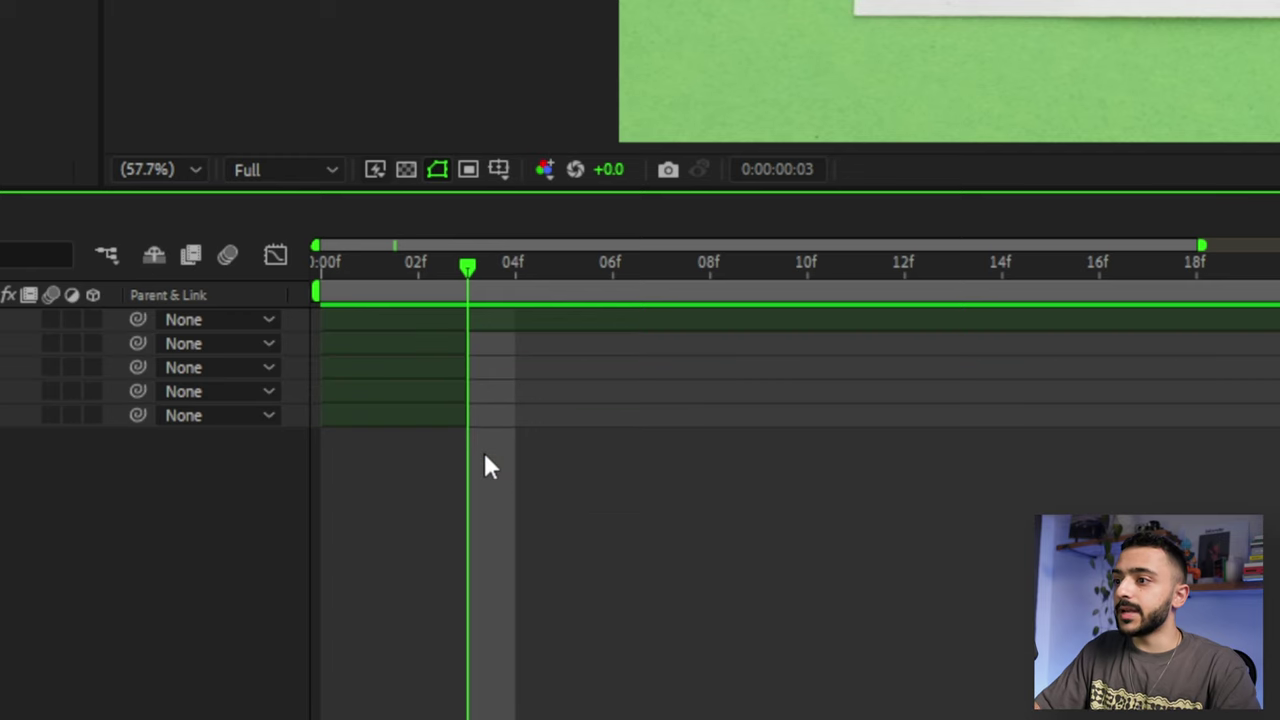
# Try staggering the image layers by hand, moving the upper ones later in 3-frame steps
pyautogui.click(422, 415)
pyautogui.click(418, 393)
pyautogui.click(428, 364)
pyautogui.click(422, 345)
pyautogui.click(410, 322)
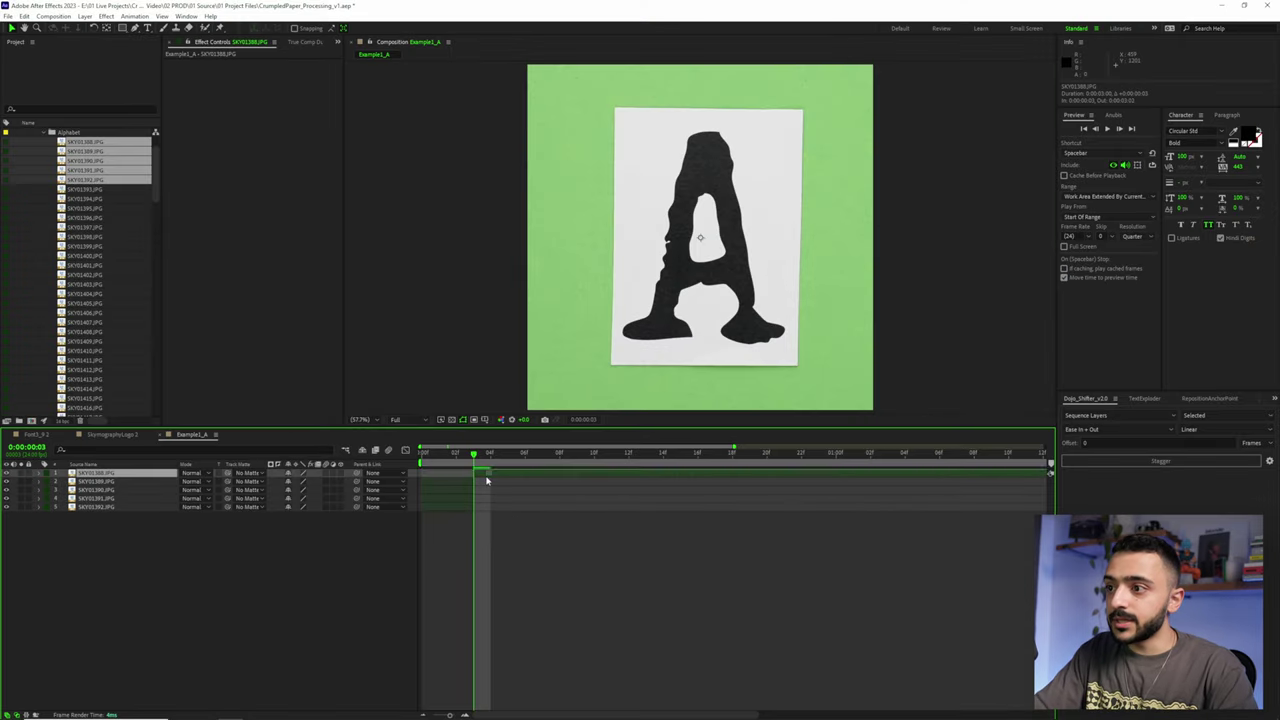
pyautogui.keyDown('shift'); pyautogui.click(441, 484); pyautogui.keyUp('shift')
pyautogui.moveTo(441, 484); pyautogui.dragTo(486, 494)
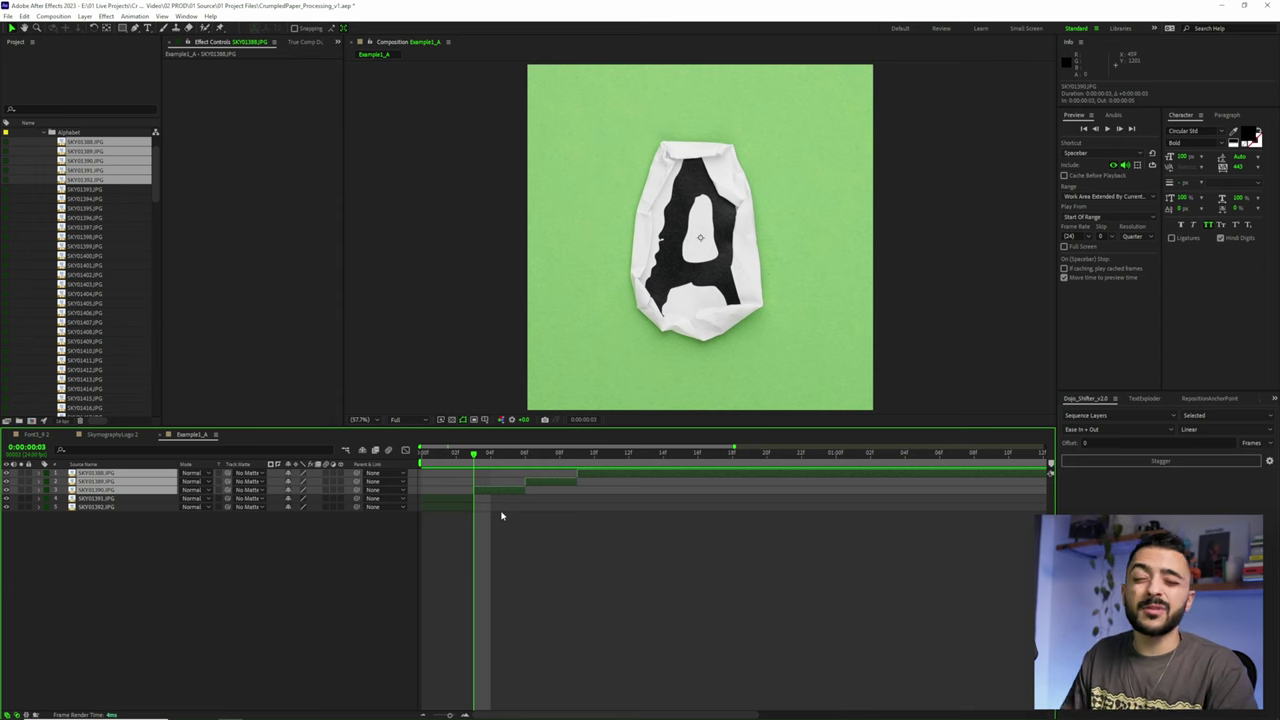
# Undo the manual shifts of the upper image layers
pyautogui.hotkey('ctrl', 'z')
pyautogui.hotkey('ctrl', 'z')
pyautogui.hotkey('ctrl', 'z')
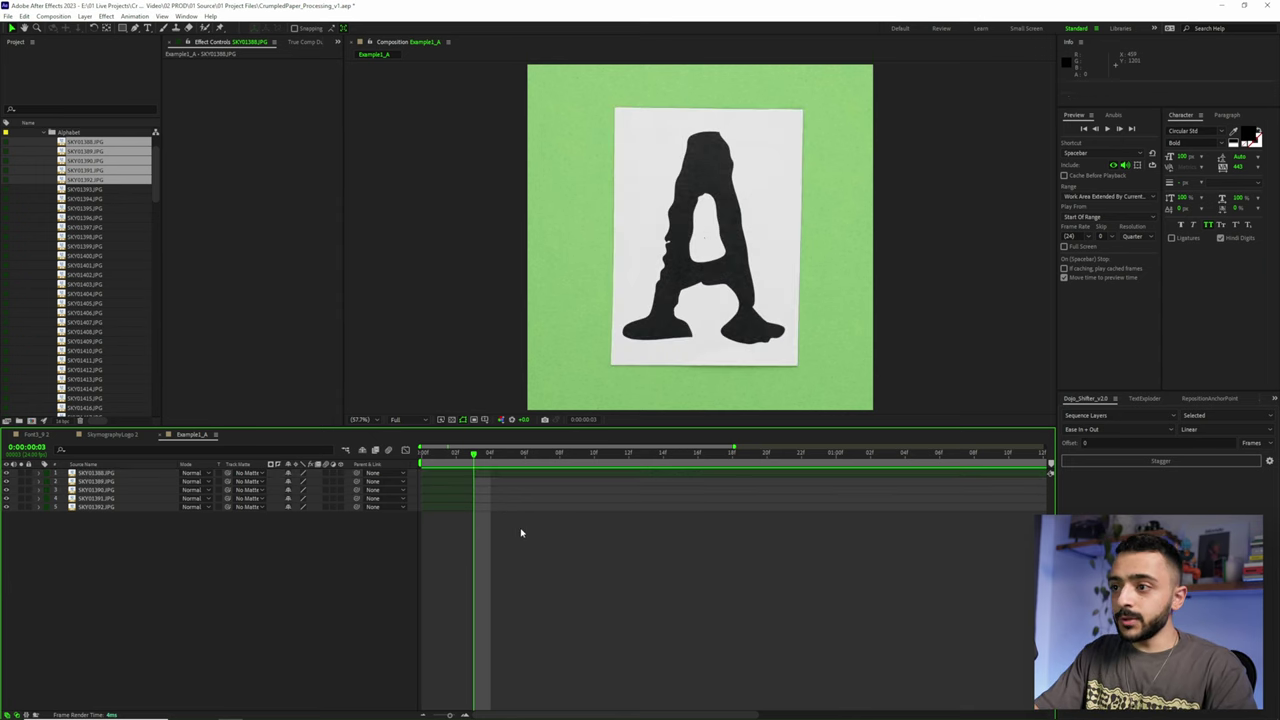
# Sequence all five image layers from the bottom layer upward with the Sequence Layers keyframe assistant, without overlap
pyautogui.click(451, 508)
pyautogui.click(451, 531)
pyautogui.click(451, 510)
pyautogui.keyDown('shift'); pyautogui.click(458, 473); pyautogui.keyUp('shift')
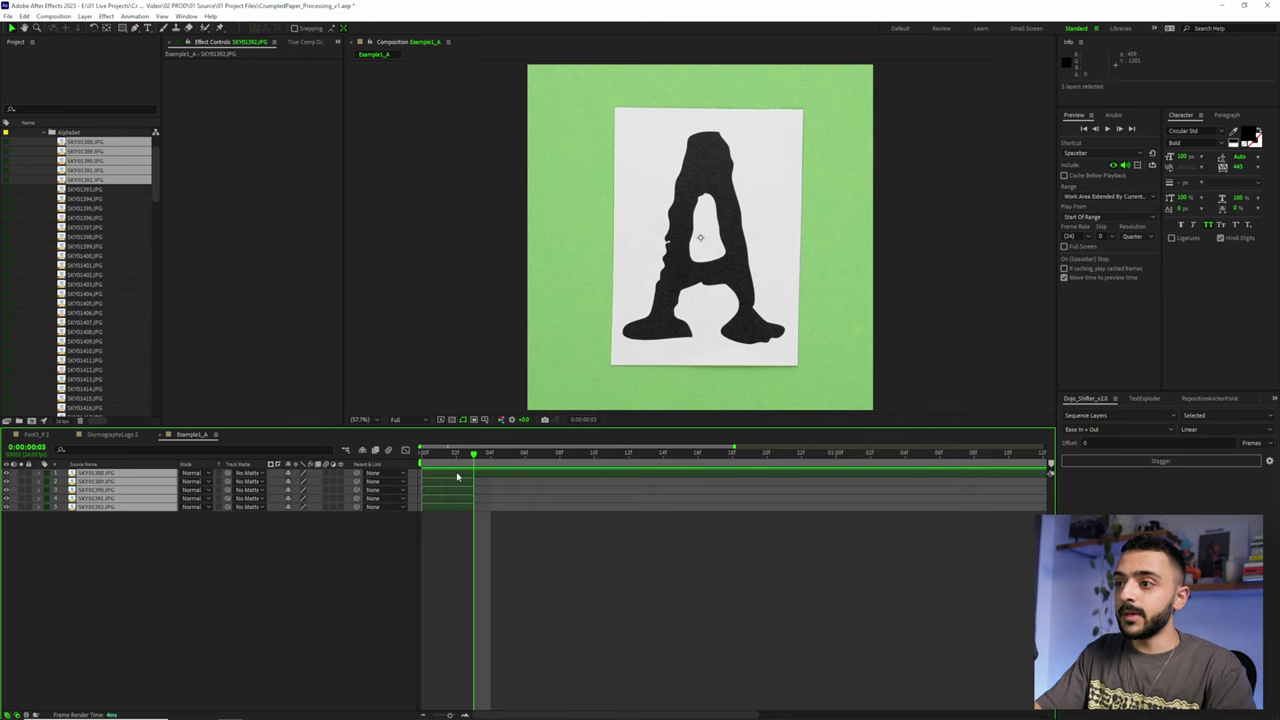
pyautogui.rightClick(457, 476)
pyautogui.moveTo(524, 334)
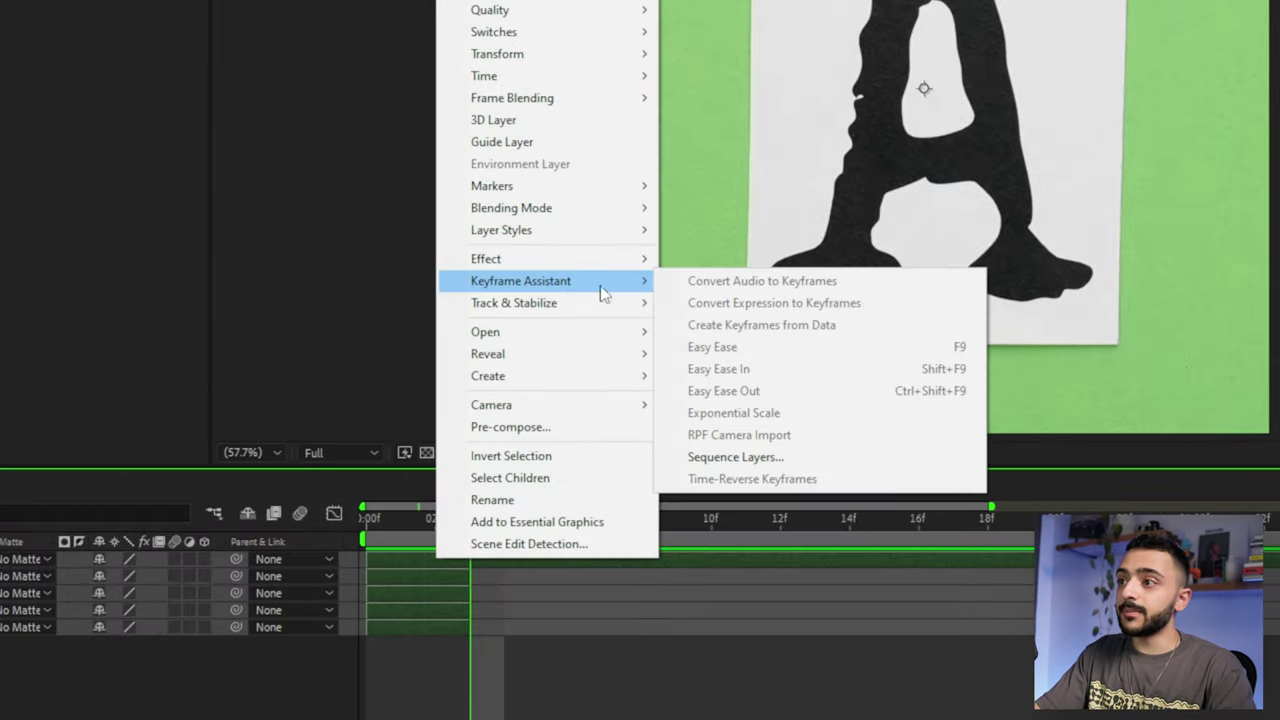
pyautogui.click(820, 461)
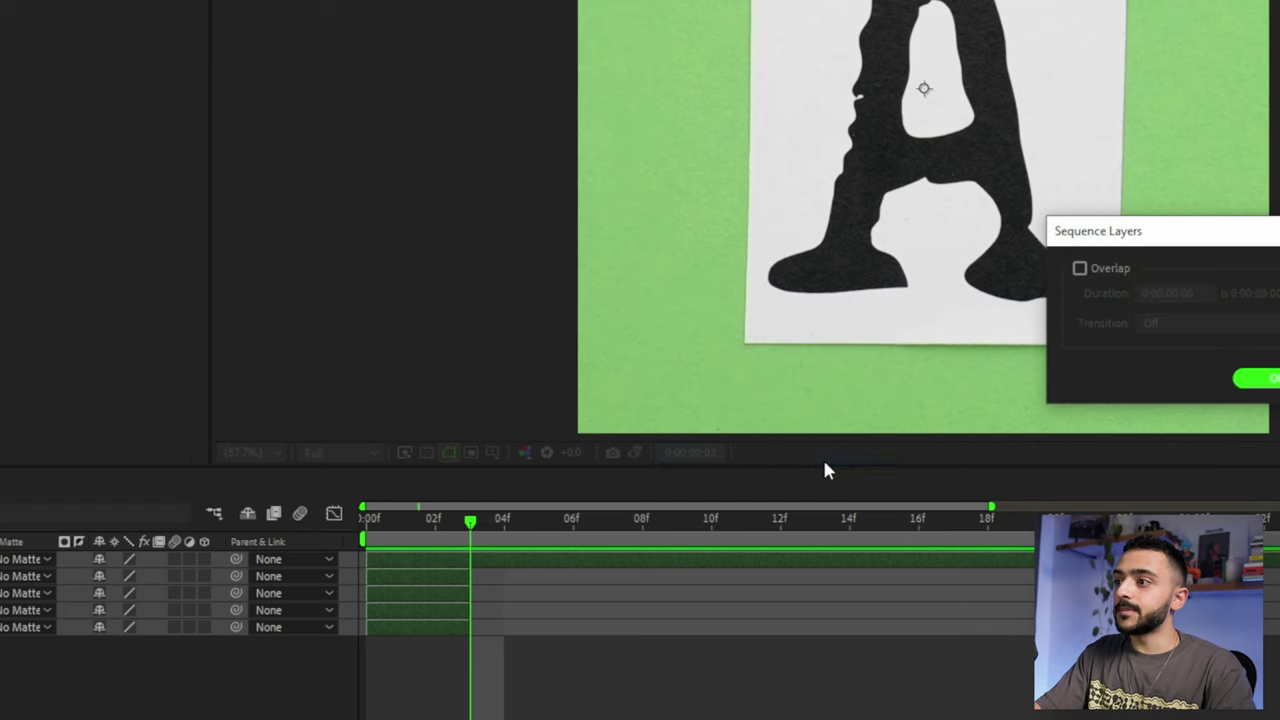
pyautogui.moveTo(1206, 229); pyautogui.dragTo(535, 97)
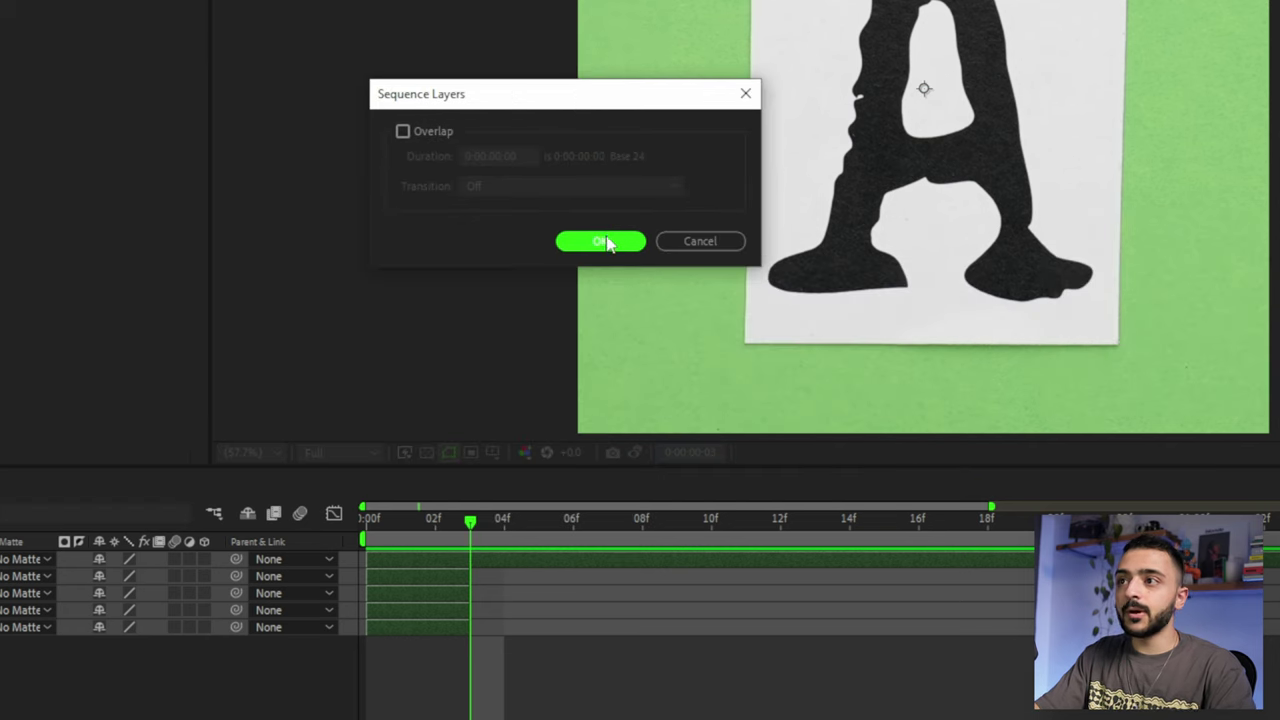
pyautogui.click(606, 242)
# Inspect the staggered layers, play back the paper animation, and return the playhead to the first frame
pyautogui.click(444, 507)
pyautogui.click(498, 498)
pyautogui.click(549, 490)
pyautogui.click(602, 481)
pyautogui.click(660, 474)
pyautogui.press('space')
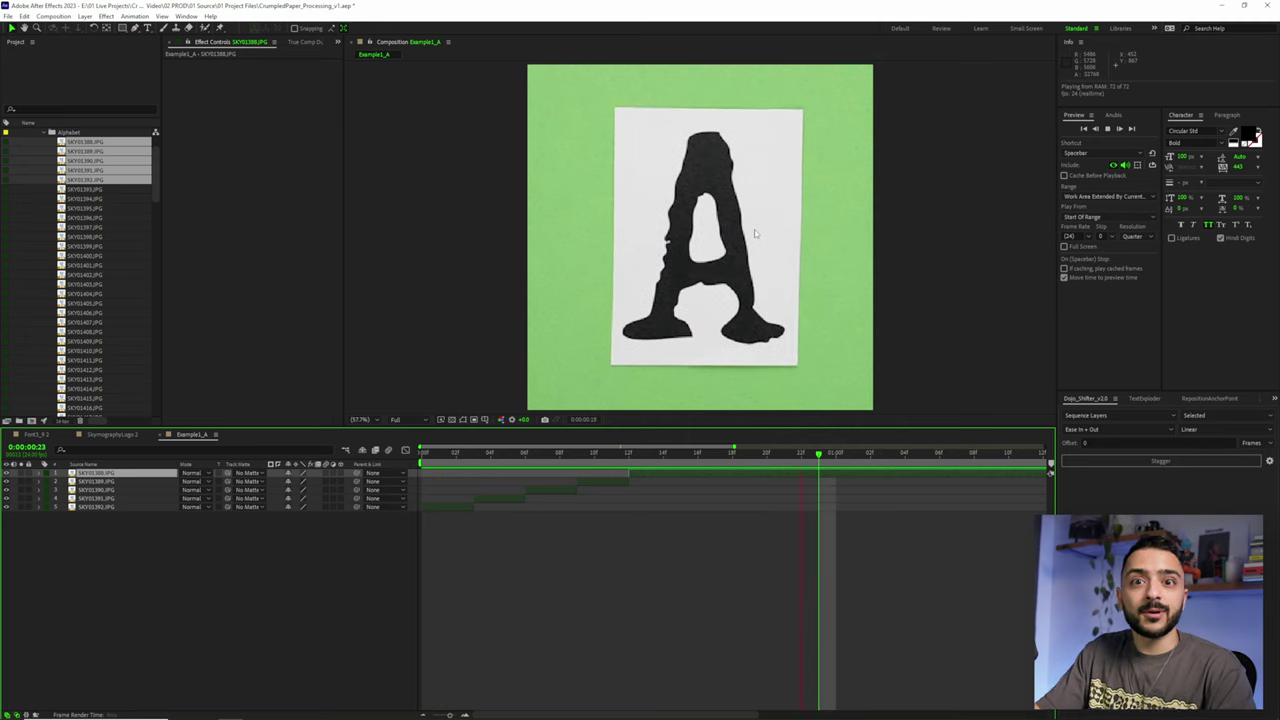
pyautogui.press('-')
pyautogui.press('space')
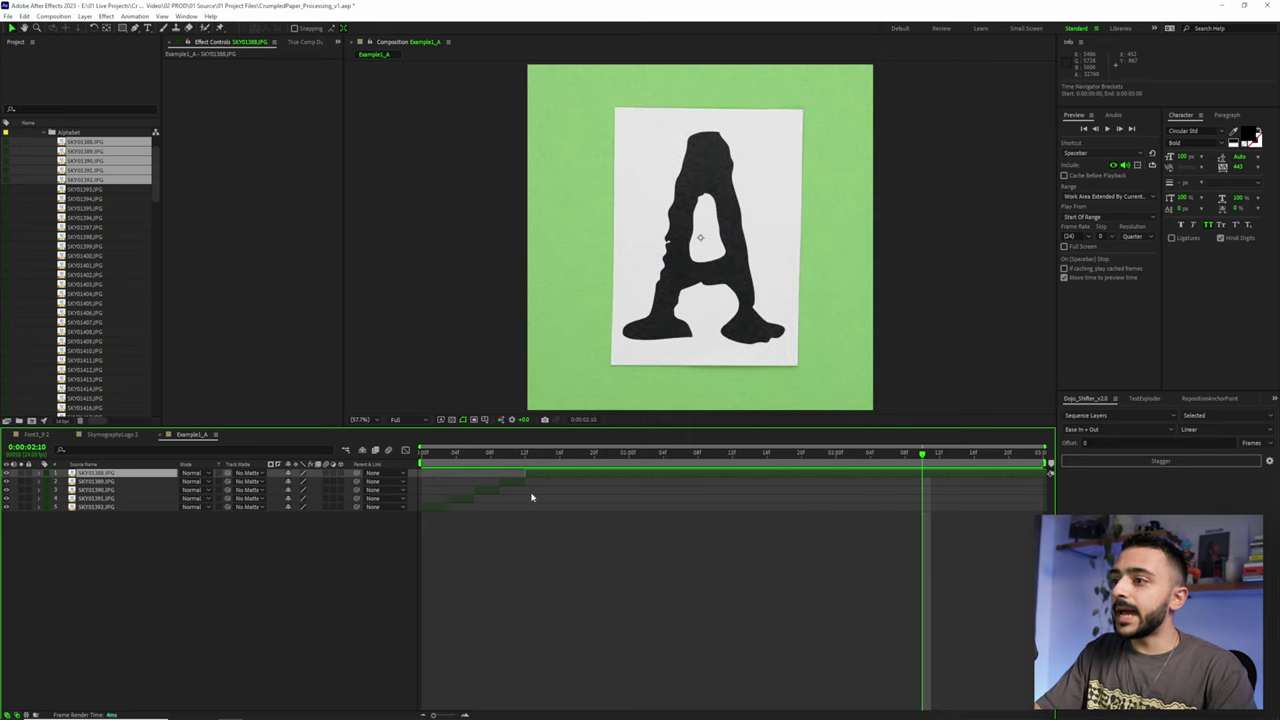
pyautogui.moveTo(447, 456); pyautogui.dragTo(420, 456)
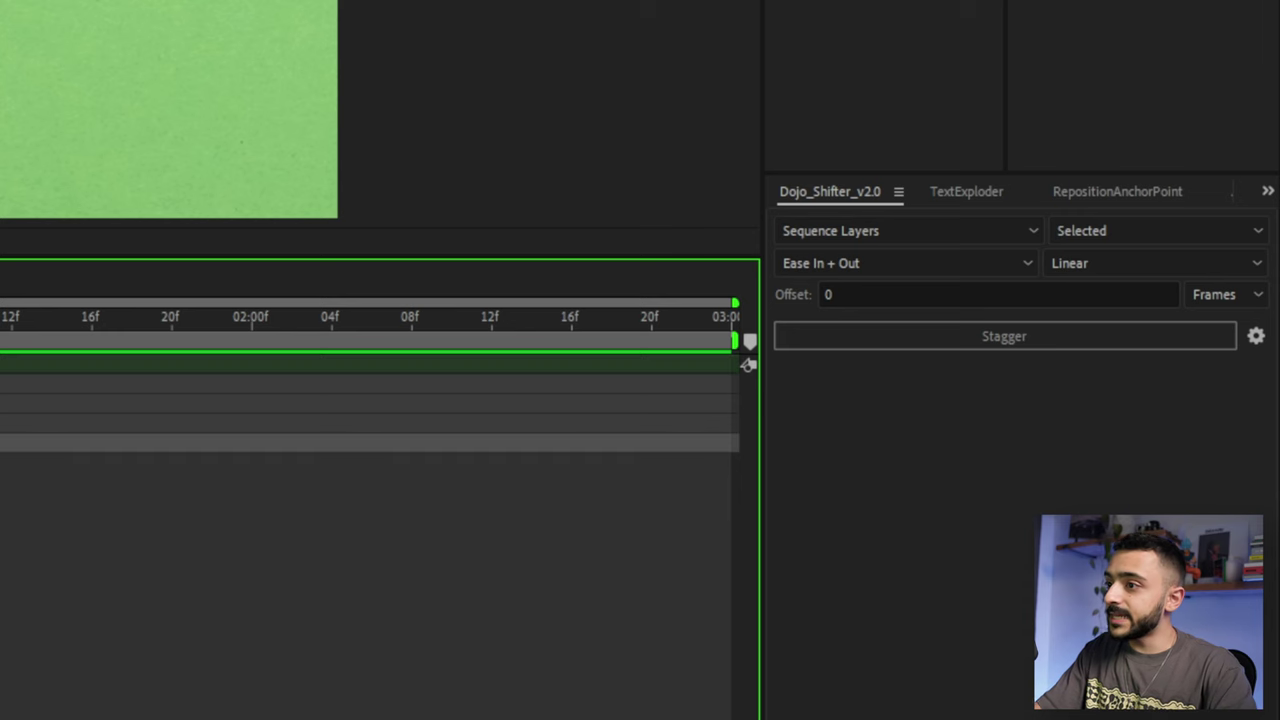
# Review the stagger modes and offset setting of the Dojo_Shifter_v2.0 script, leaving Sequence Layers chosen
pyautogui.click(929, 231)
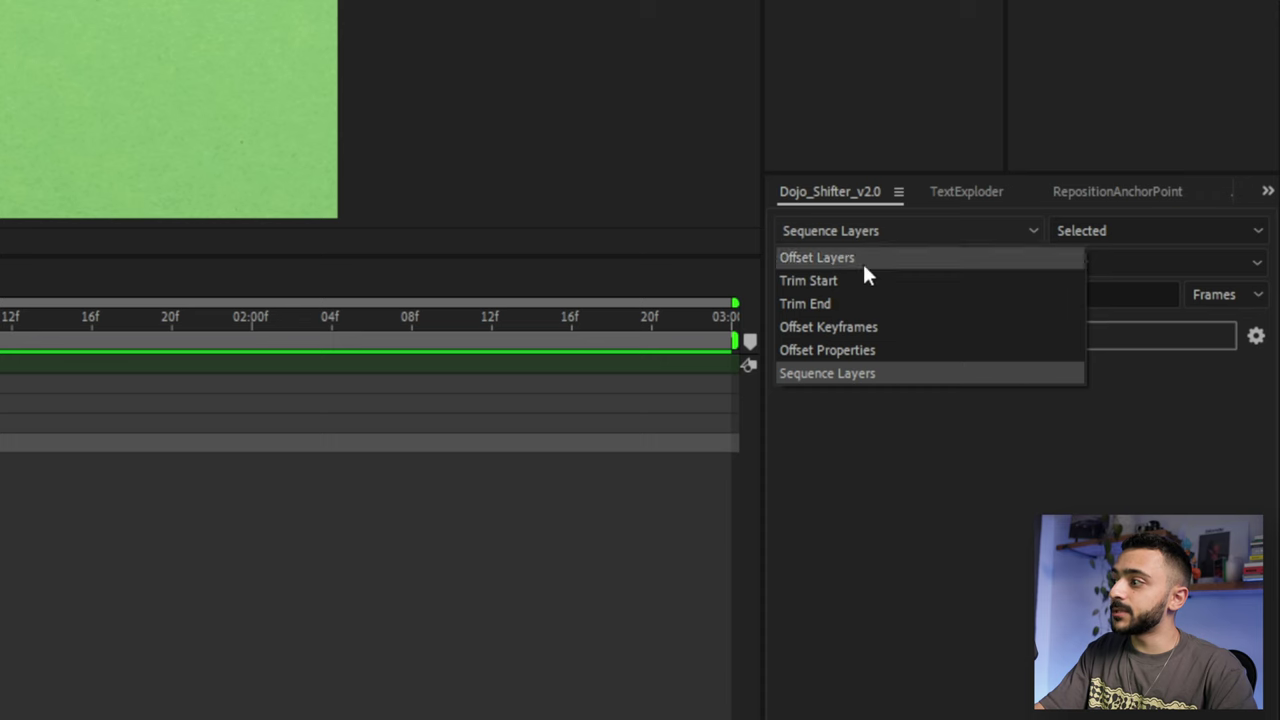
pyautogui.click(1127, 470)
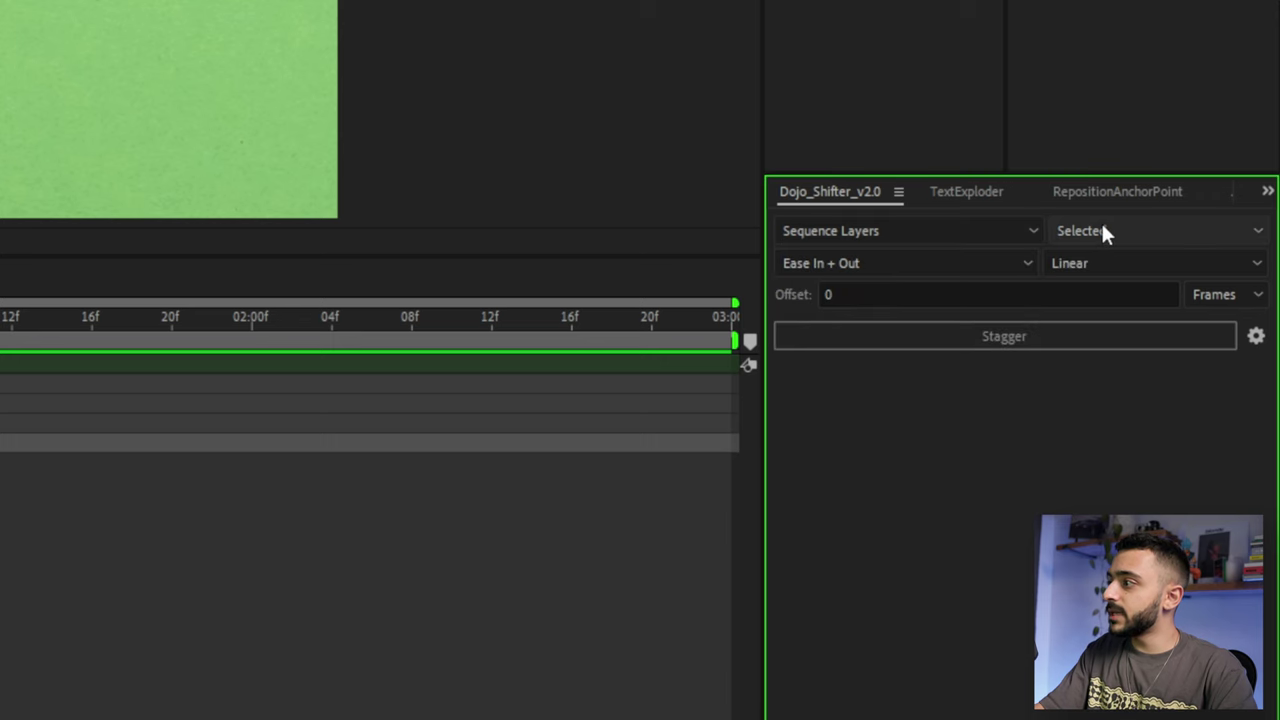
pyautogui.click(874, 293)
pyautogui.click(845, 431)
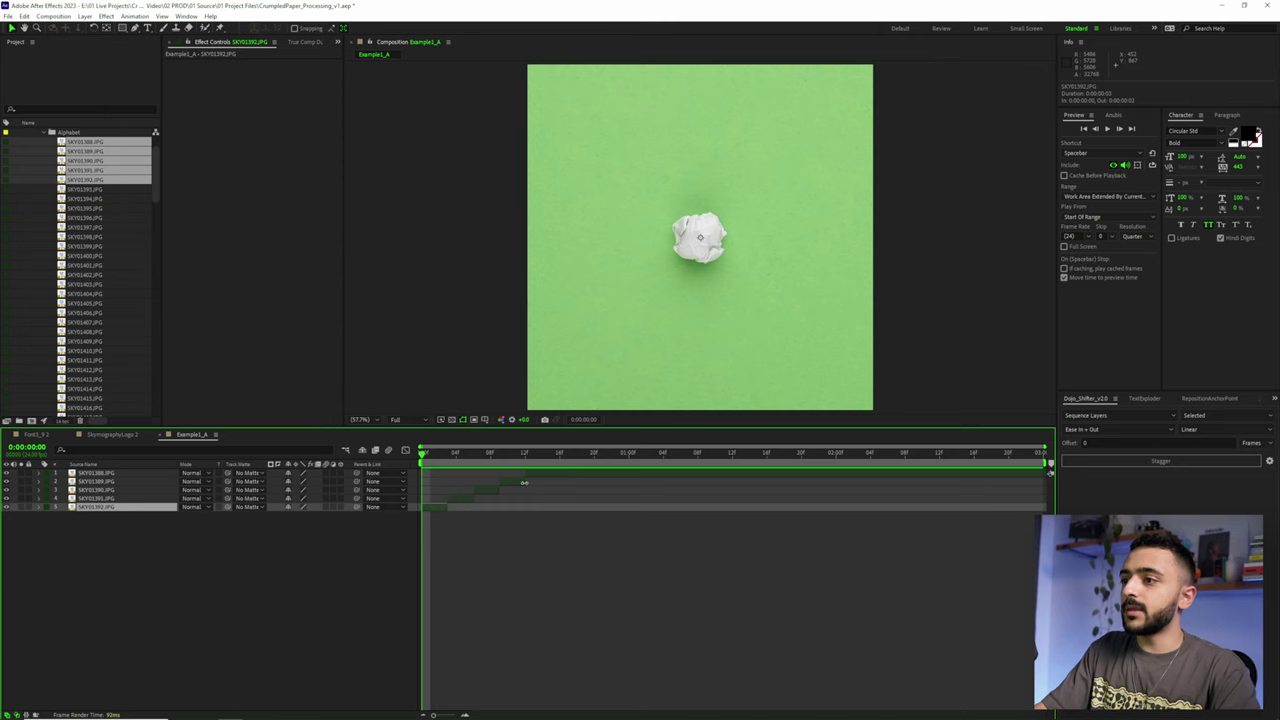
# Undo the layer sequencing and select all five image layers
pyautogui.hotkey('ctrl', 'a')
pyautogui.hotkey('ctrl', 'z')
pyautogui.click(515, 547)
pyautogui.hotkey('ctrl', 'a')
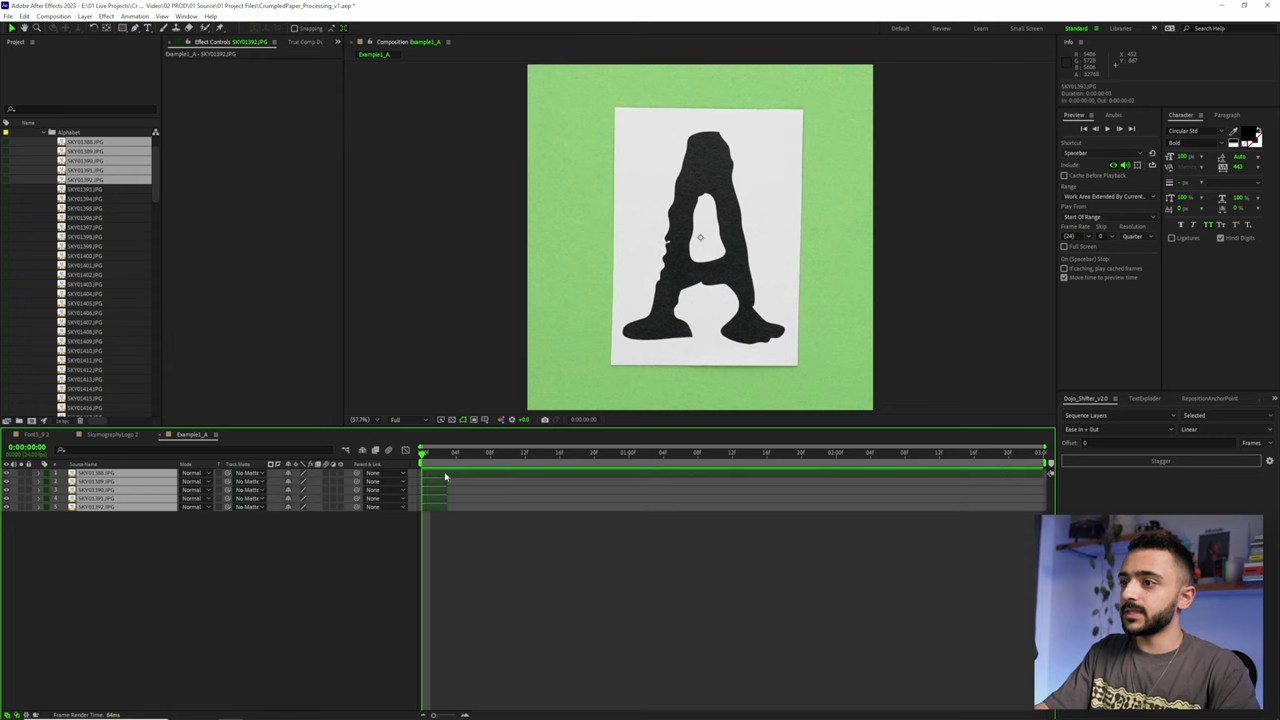
# Stagger the five selected image layers with Dojo_Shifter's Sequence Layers mode at offset 0, and play back the animation
pyautogui.click(1160, 461)
pyautogui.click(720, 600)
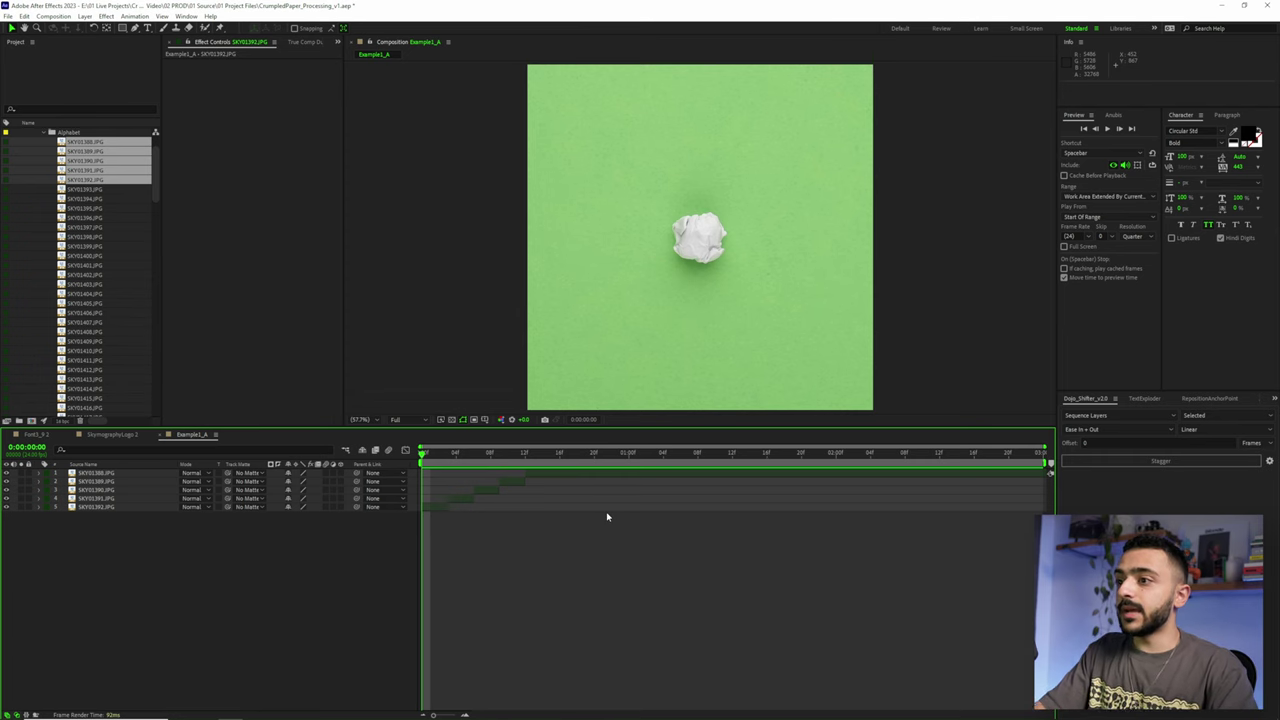
pyautogui.press('space')
pyautogui.press('space')
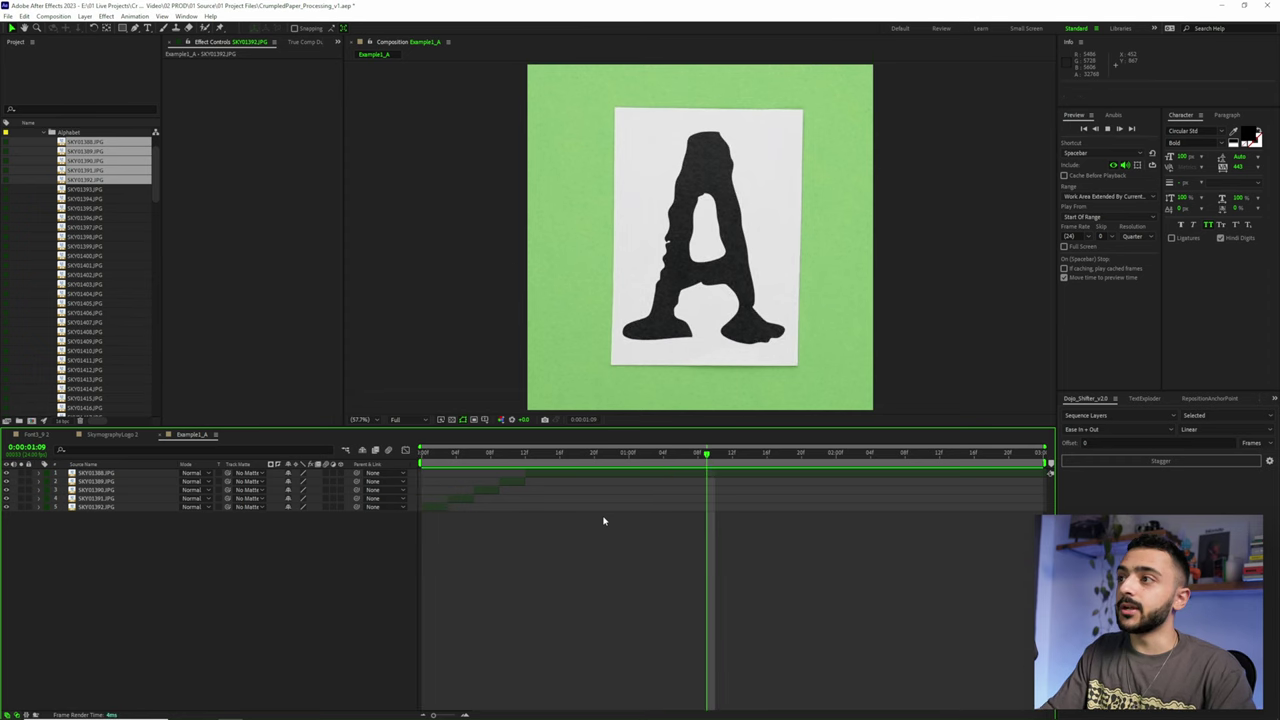
pyautogui.click(603, 520)
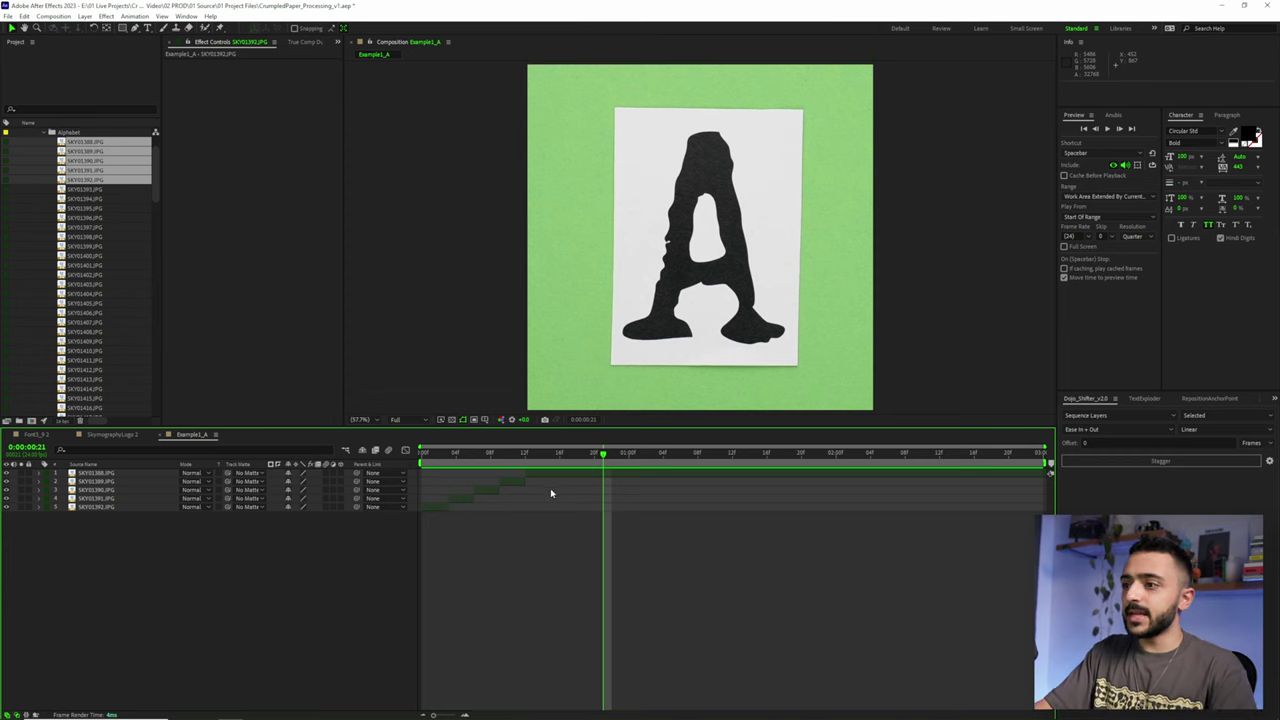
# Compare frames around frame 11 and nudge the SKY01389.JPG layer so its letter lines up with the flat sheet
pyautogui.click(514, 453)
pyautogui.moveTo(510, 456)
pyautogui.mouseDown()
pyautogui.moveTo(463, 454)
pyautogui.moveTo(531, 454)
pyautogui.moveTo(520, 462)
pyautogui.mouseUp()
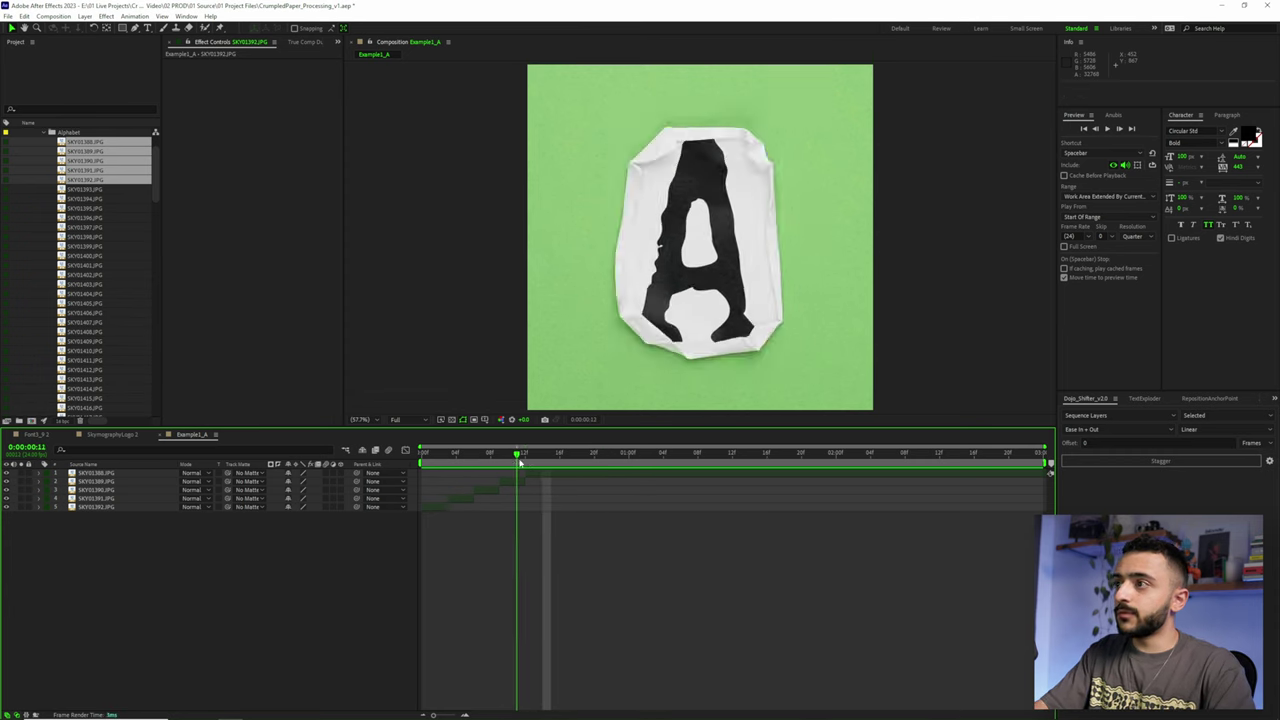
pyautogui.click(514, 483)
pyautogui.moveTo(668, 266); pyautogui.dragTo(675, 261)
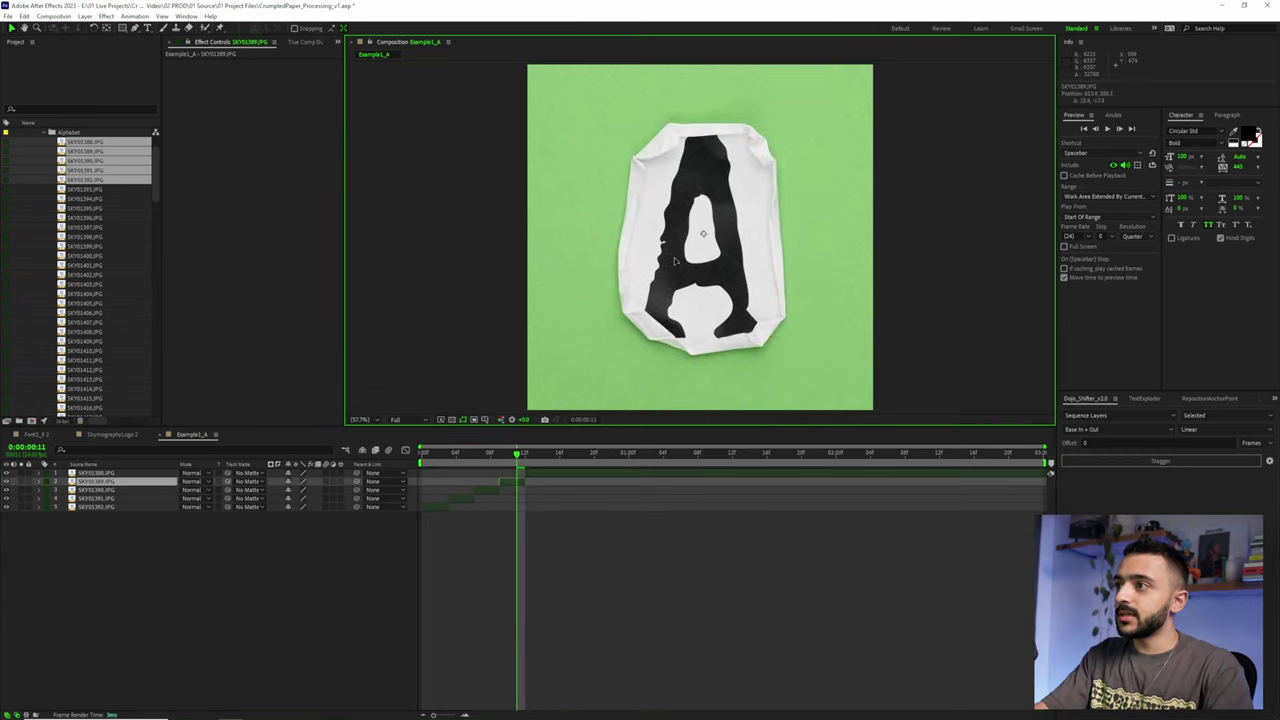
pyautogui.moveTo(519, 455); pyautogui.dragTo(517, 455)
pyautogui.click(675, 295)
# Rotate the SKY01389.JPG layer to -1° and scrub across its frames to check the alignment
pyautogui.press('w')
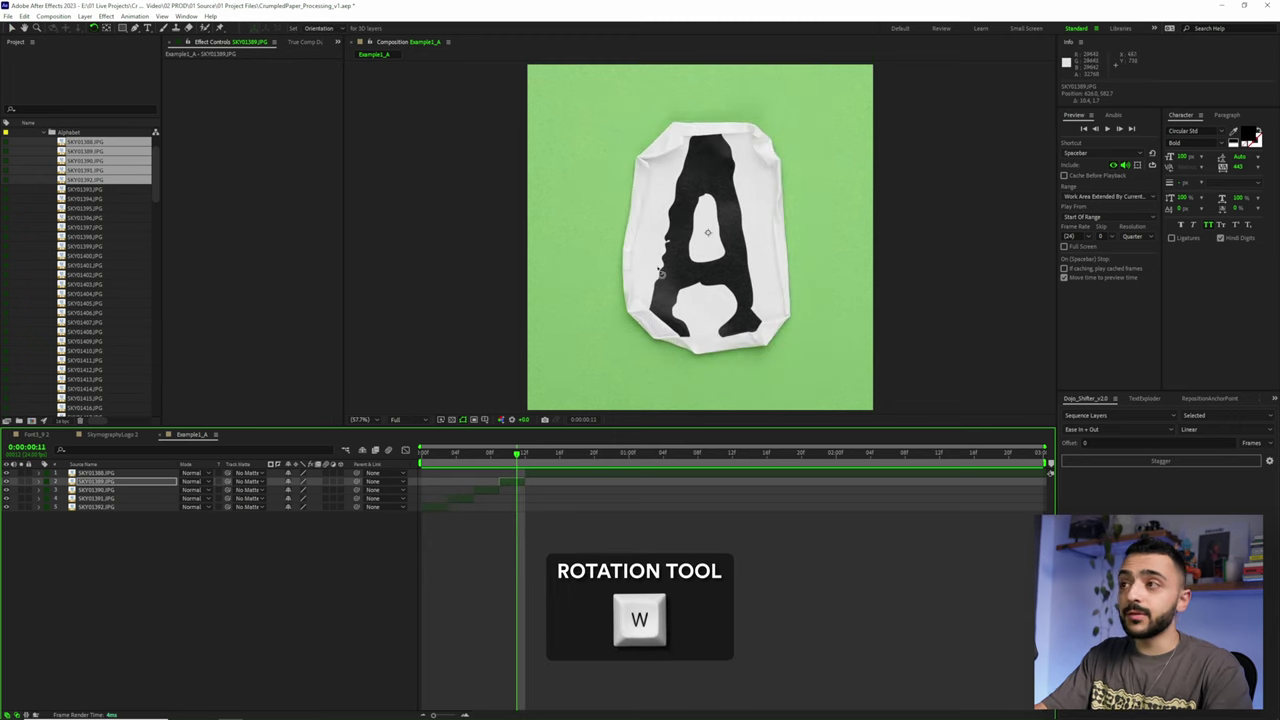
pyautogui.click(575, 112)
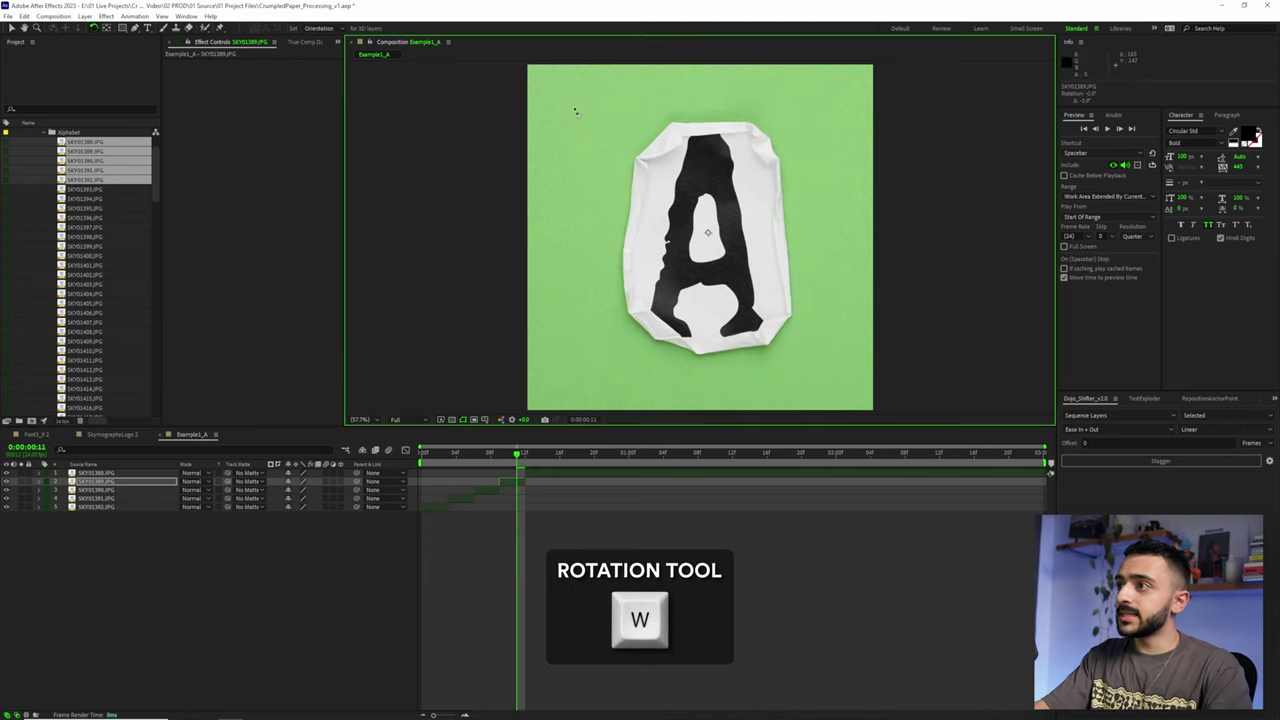
pyautogui.moveTo(519, 455)
pyautogui.mouseDown()
pyautogui.moveTo(532, 455)
pyautogui.moveTo(509, 463)
pyautogui.mouseUp()
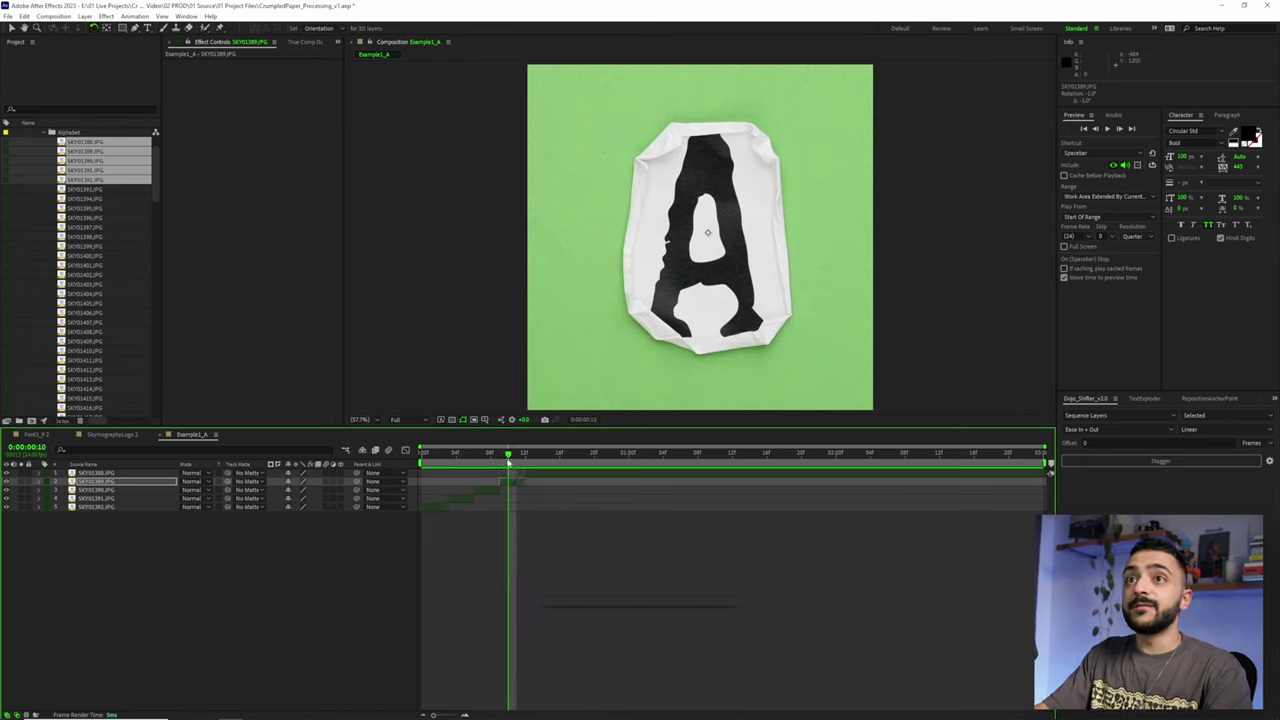
# Select the SKY01390.JPG layer, compare it with its neighbouring frames, and rotate it slightly counter-clockwise to match their letter
pyautogui.press('v')
pyautogui.moveTo(507, 456); pyautogui.dragTo(491, 456)
pyautogui.click(497, 490)
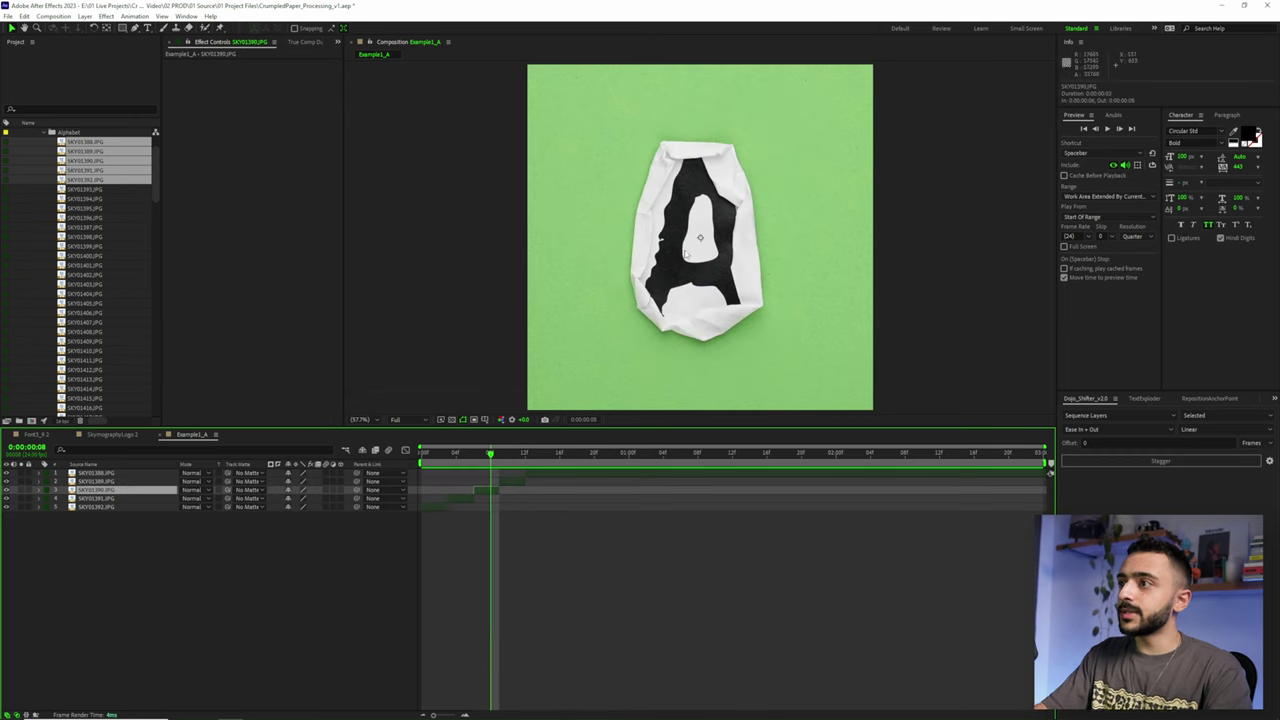
pyautogui.moveTo(495, 459); pyautogui.dragTo(485, 456)
pyautogui.press('w')
pyautogui.moveTo(614, 117); pyautogui.dragTo(607, 119)
# Nudge the SKY01391.JPG and SKY01392.JPG layers slightly into line with the other frames and play back the animation
pyautogui.moveTo(497, 463); pyautogui.dragTo(465, 505)
pyautogui.press('v')
pyautogui.click(466, 501)
pyautogui.moveTo(688, 232); pyautogui.dragTo(692, 237)
pyautogui.moveTo(460, 457); pyautogui.dragTo(420, 459)
pyautogui.moveTo(691, 241); pyautogui.dragTo(694, 241)
pyautogui.click(492, 621)
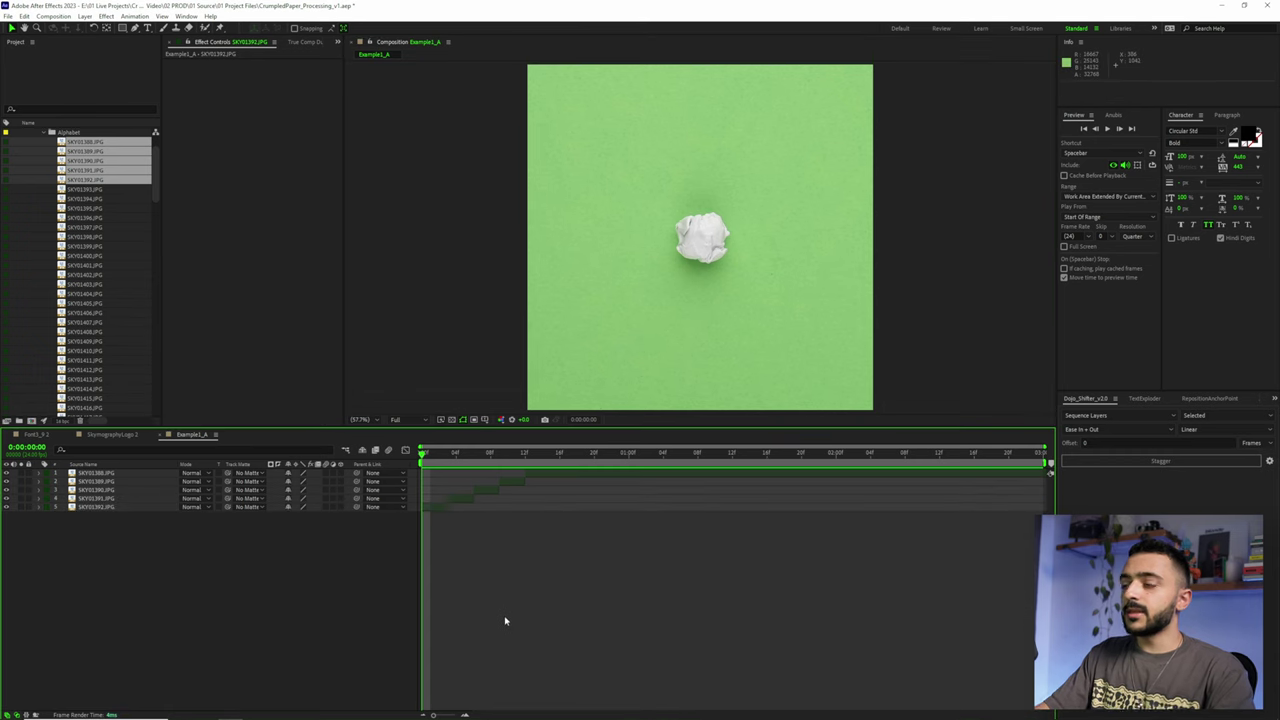
pyautogui.press('space')
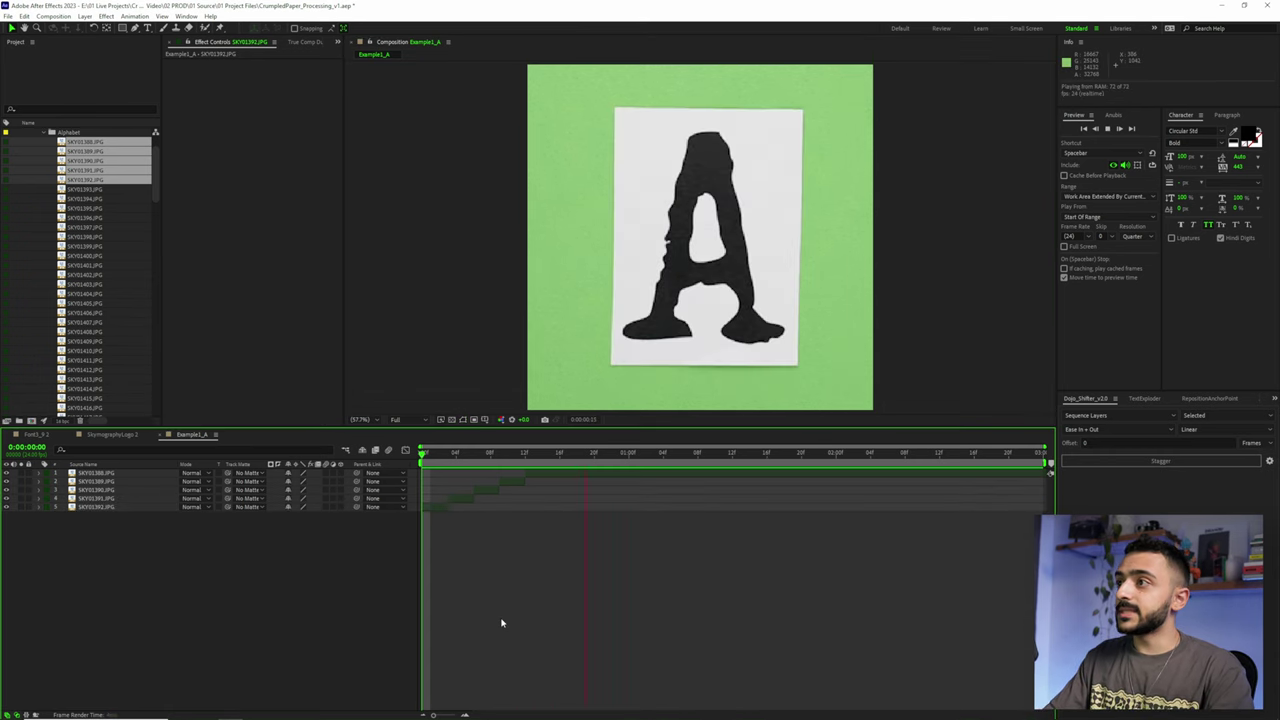
pyautogui.press('space')
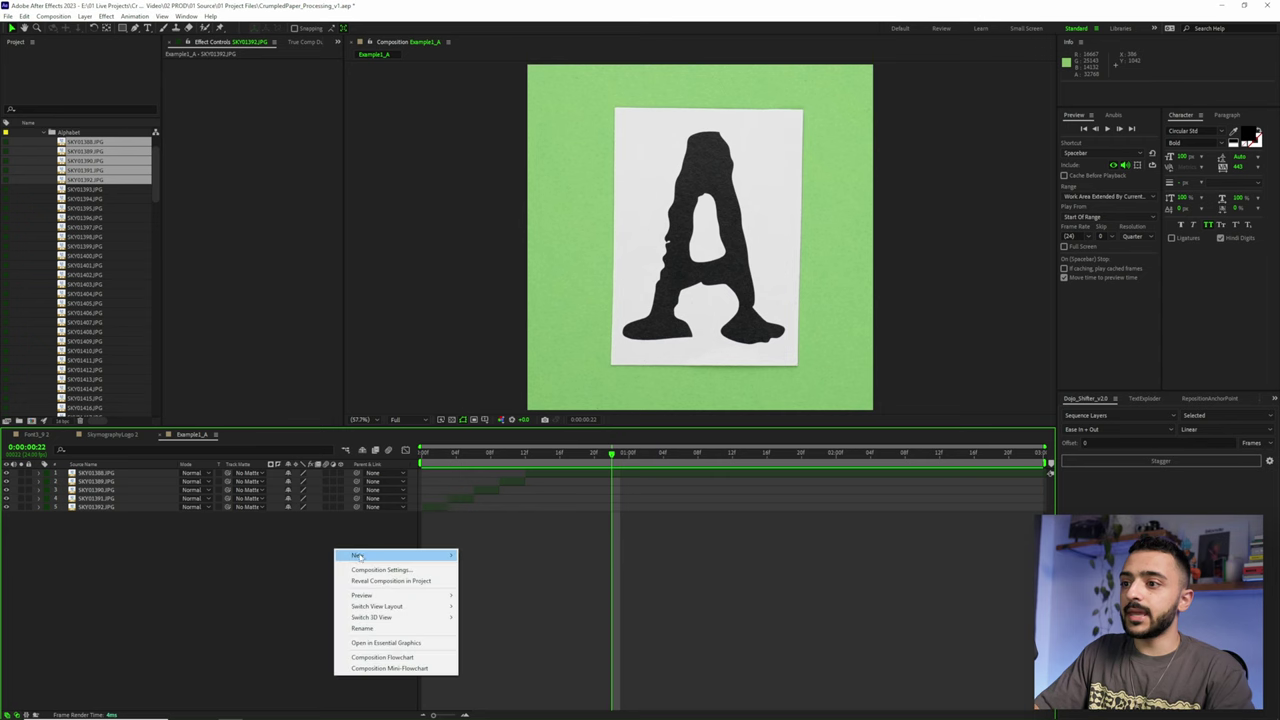
pyautogui.moveTo(358, 556)
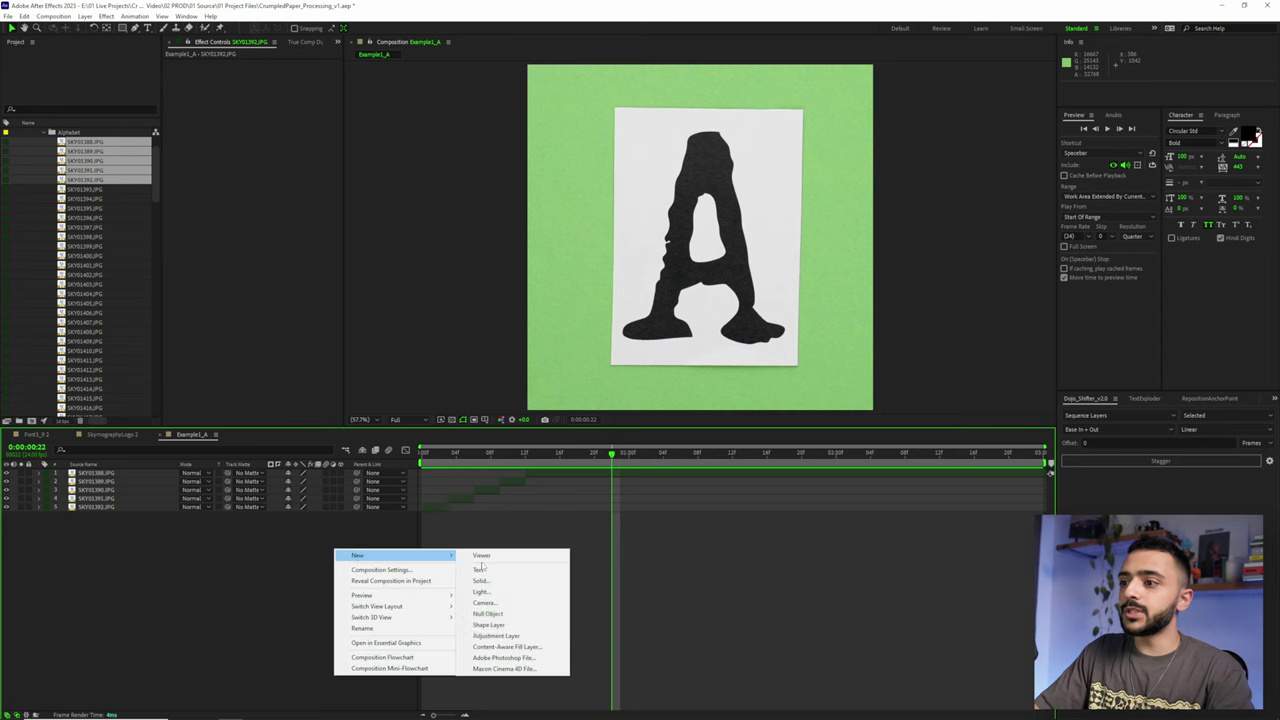
pyautogui.click(511, 636)
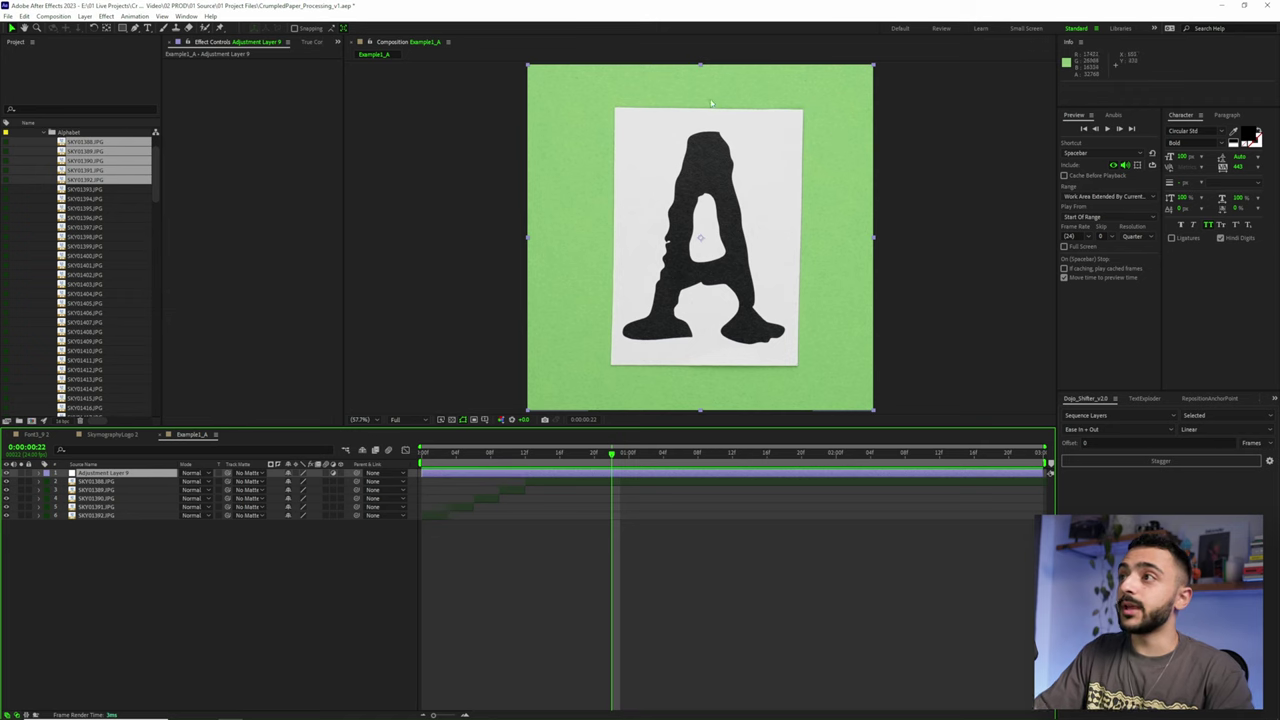
pyautogui.press('Delete')
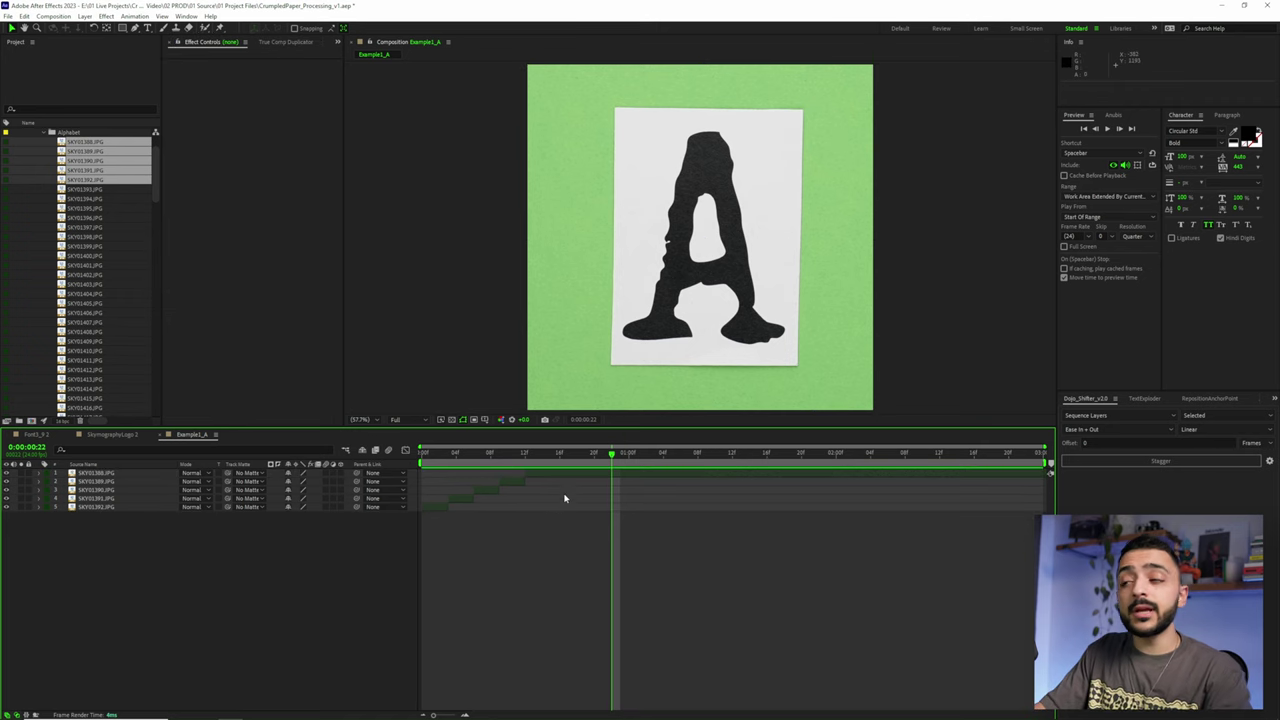
# Pre-compose all five image layers as Example1_A PRE, moving all attributes into the new composition
pyautogui.click(568, 478)
pyautogui.keyDown('shift'); pyautogui.click(441, 509); pyautogui.keyUp('shift')
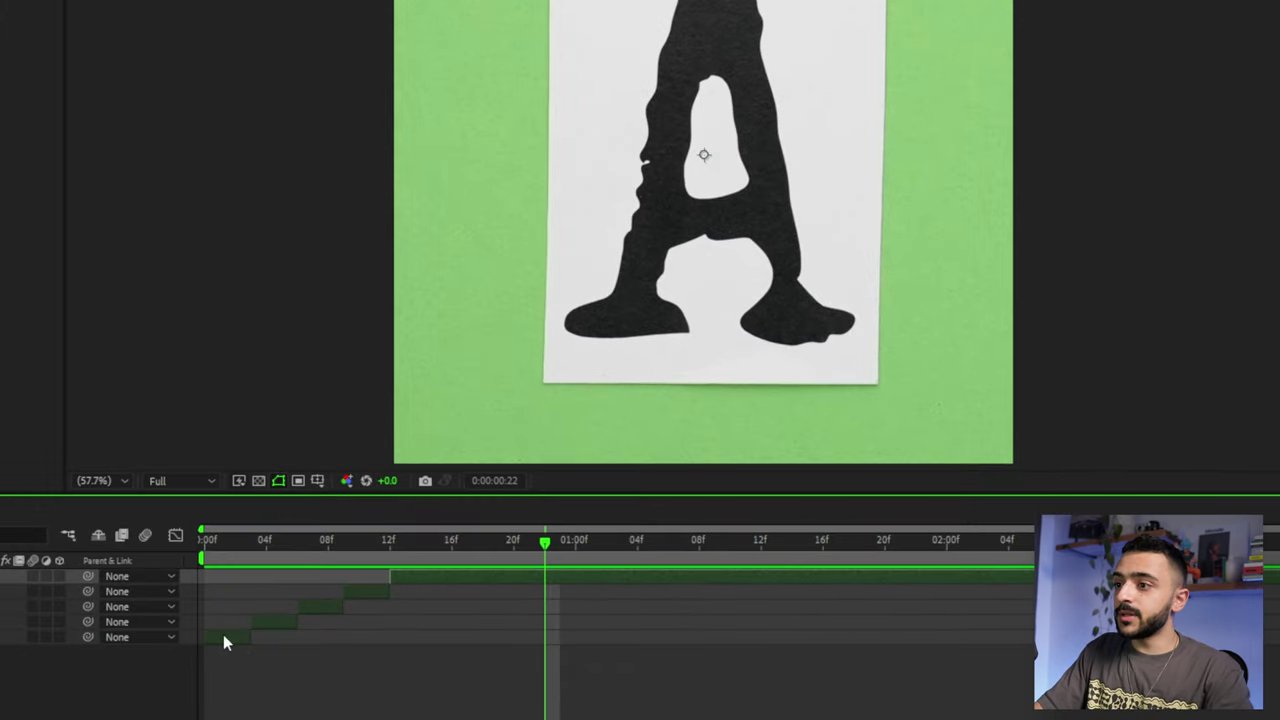
pyautogui.rightClick(230, 637)
pyautogui.click(300, 518)
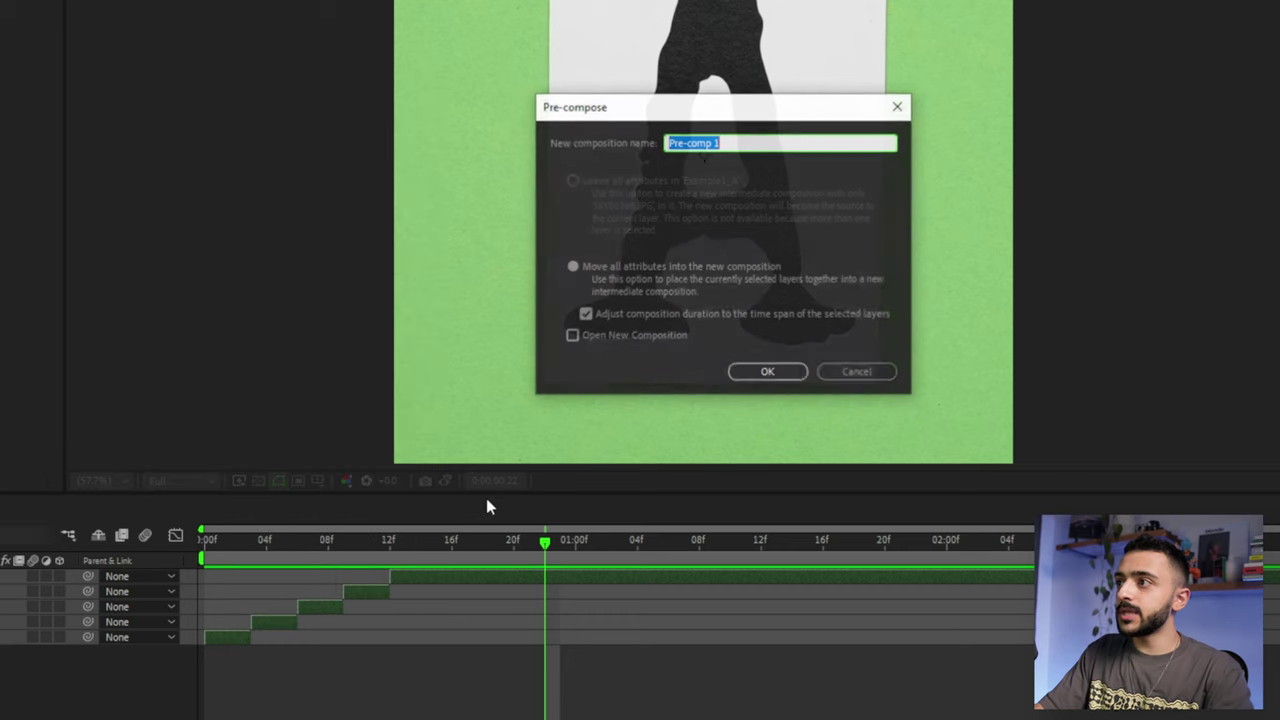
pyautogui.write('Example1')
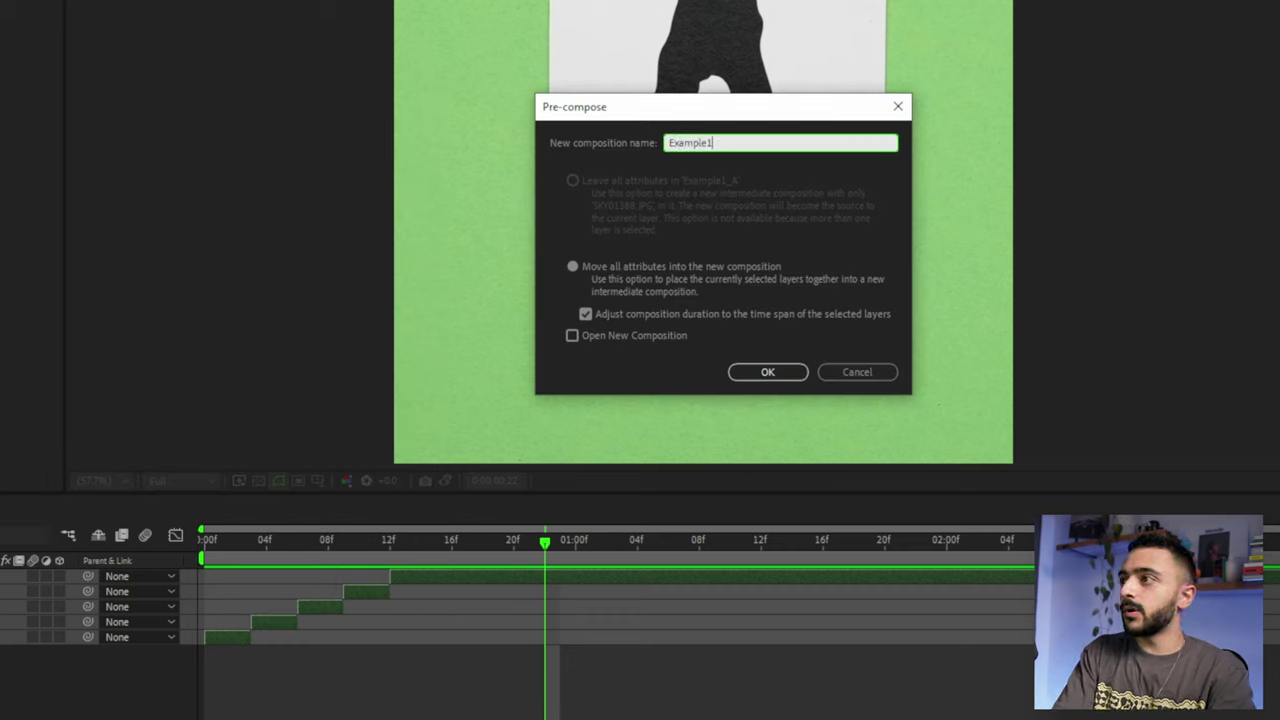
pyautogui.write('_A PRE')
pyautogui.click(768, 372)
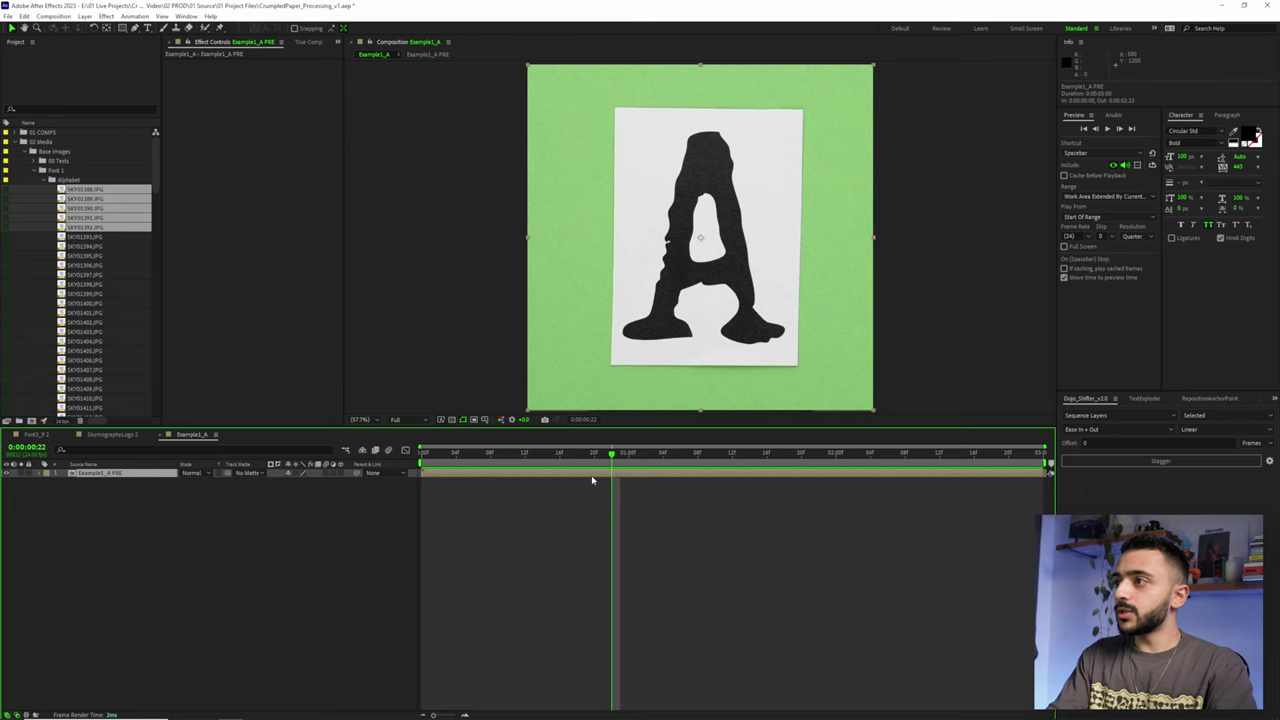
# Add the Keylight (1.2) effect to the Example1_A PRE layer and sample the green background as its screen colour
pyautogui.hotkey('ctrl', 'space')
pyautogui.write('key')
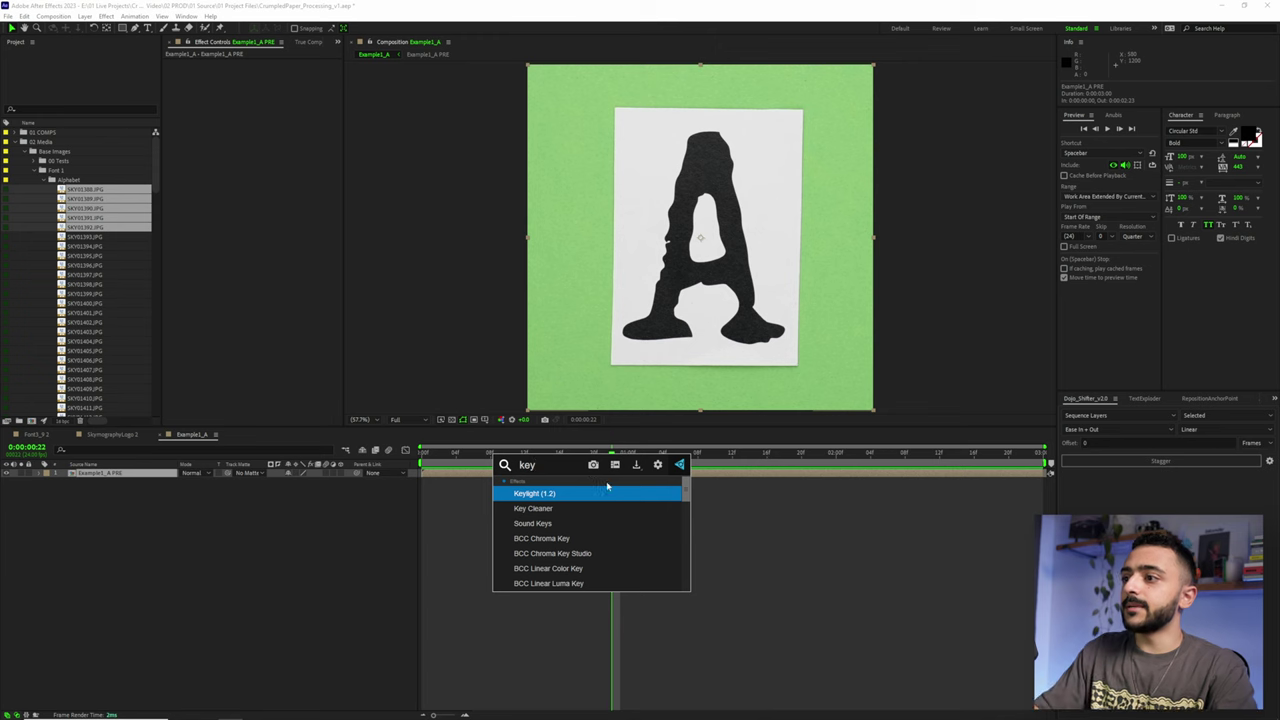
pyautogui.click(548, 494)
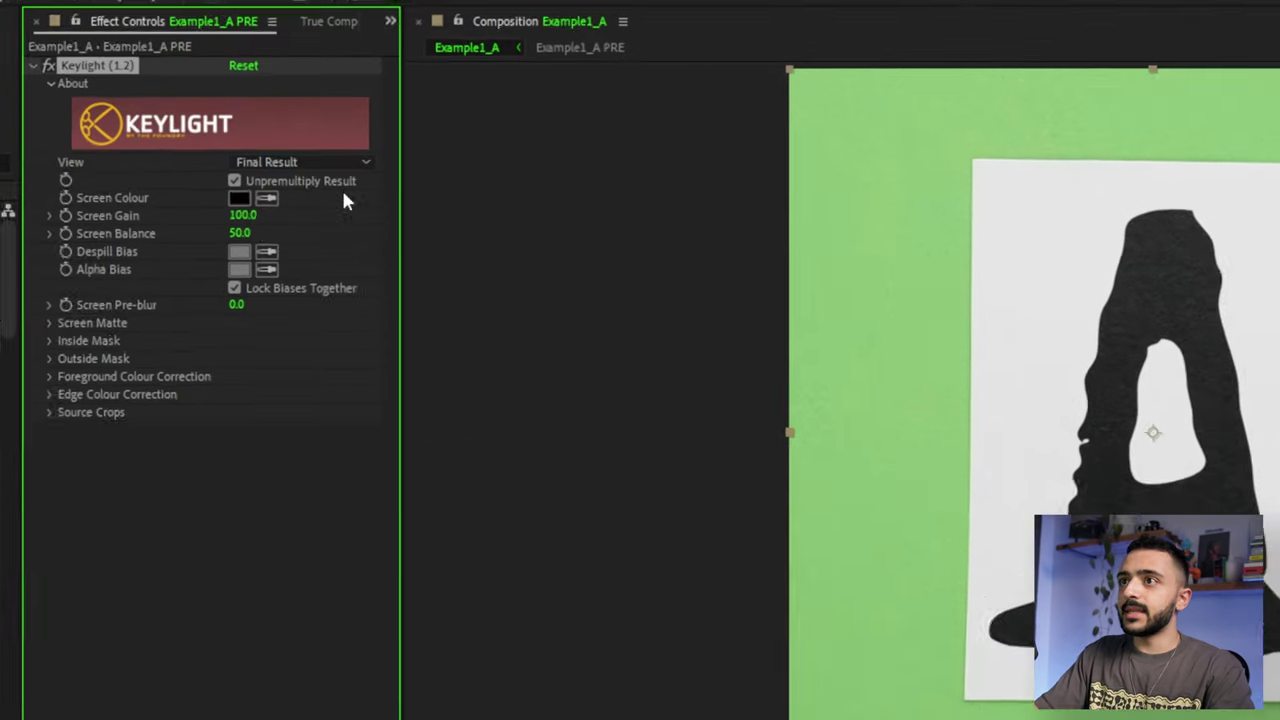
pyautogui.click(264, 210)
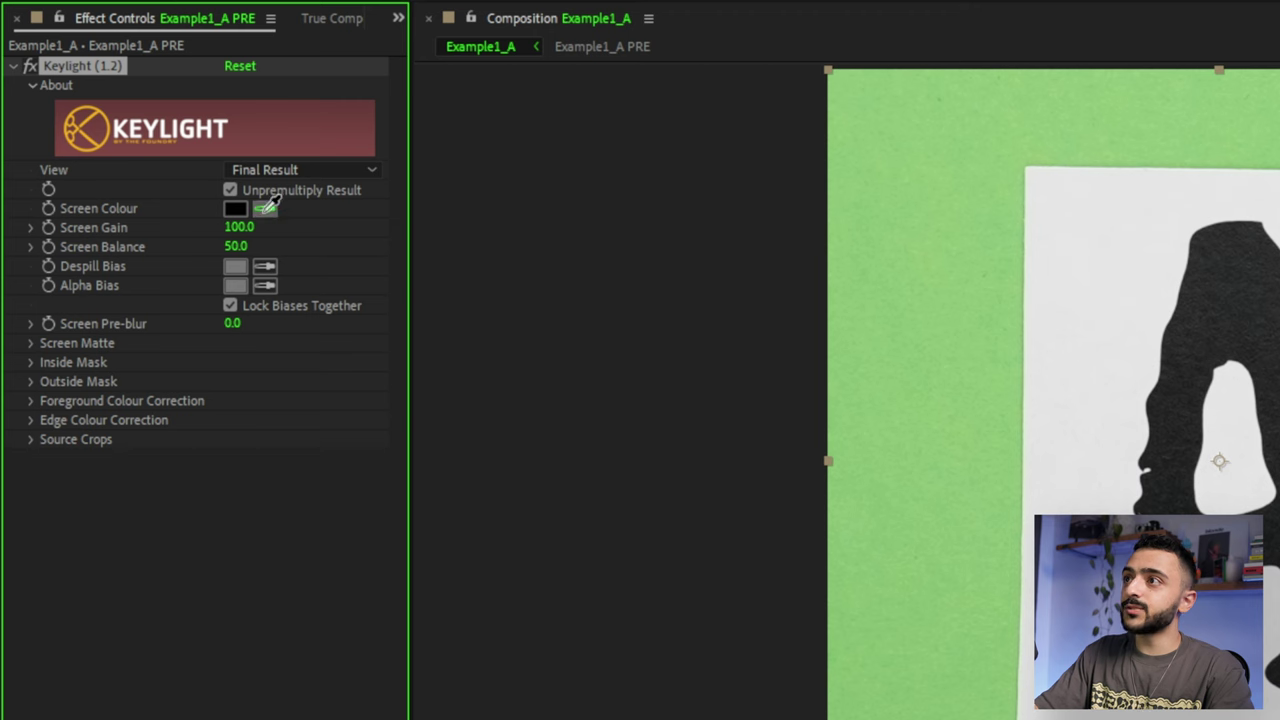
pyautogui.click(944, 268)
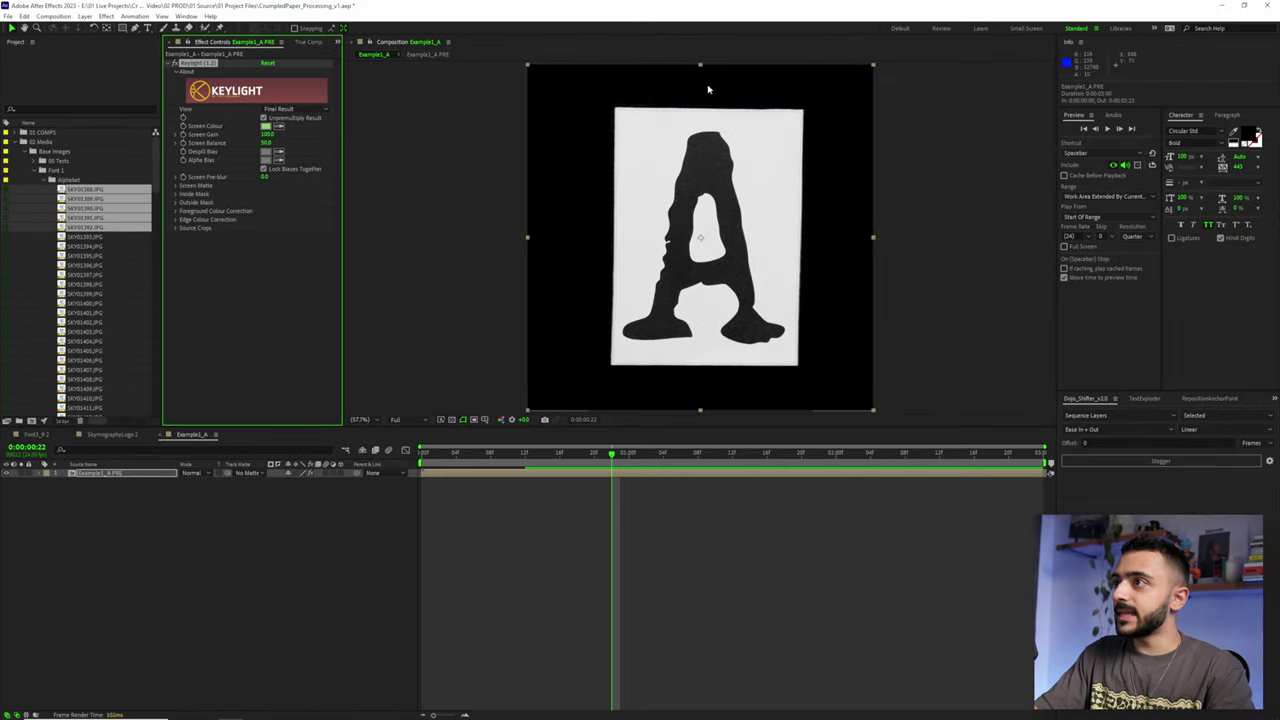
# Turn on the transparency grid and inspect the keyed edges of the paper up close
pyautogui.click(451, 420)
pyautogui.click(451, 420)
pyautogui.click(451, 420)
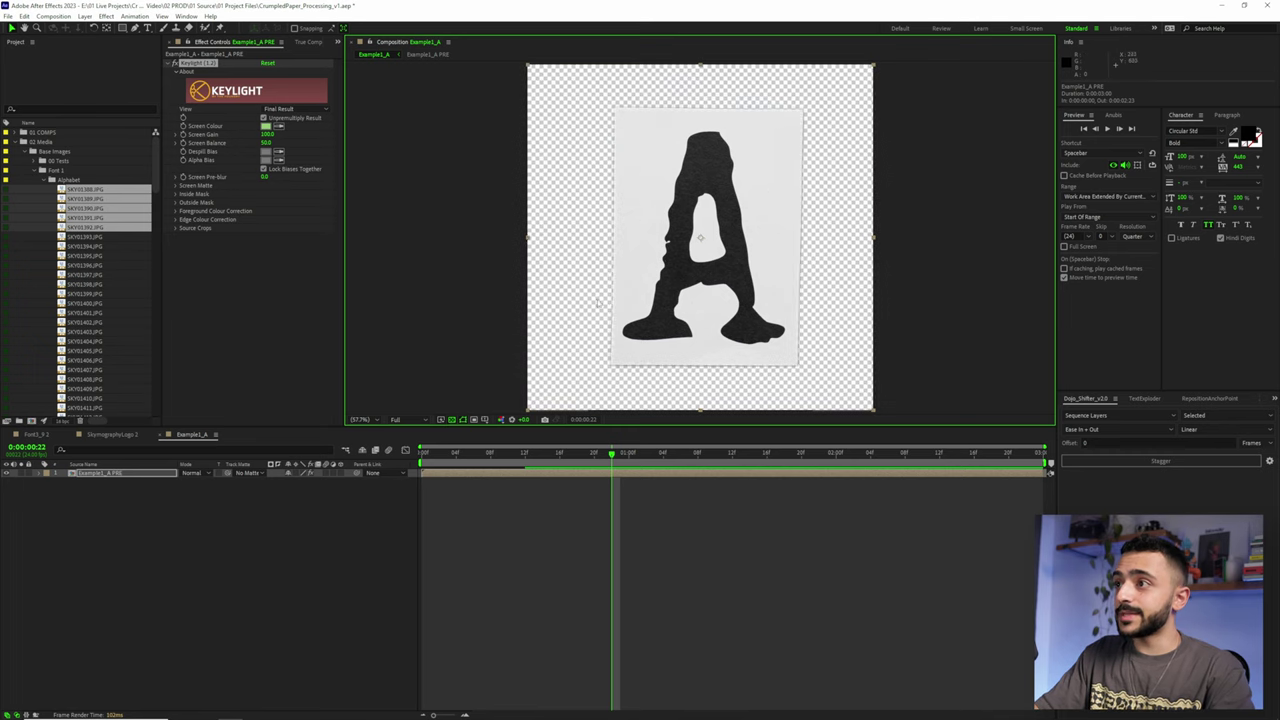
pyautogui.scroll(4, 592, 205)
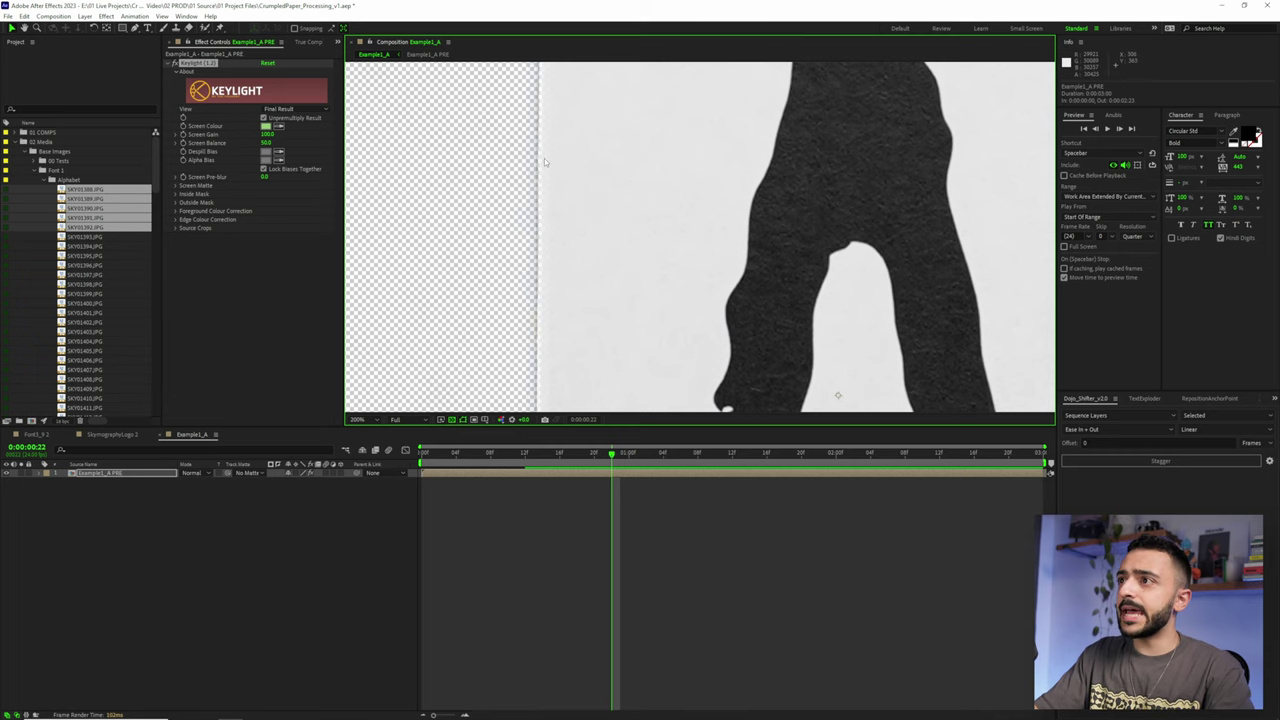
pyautogui.scroll(-2, 545, 162)
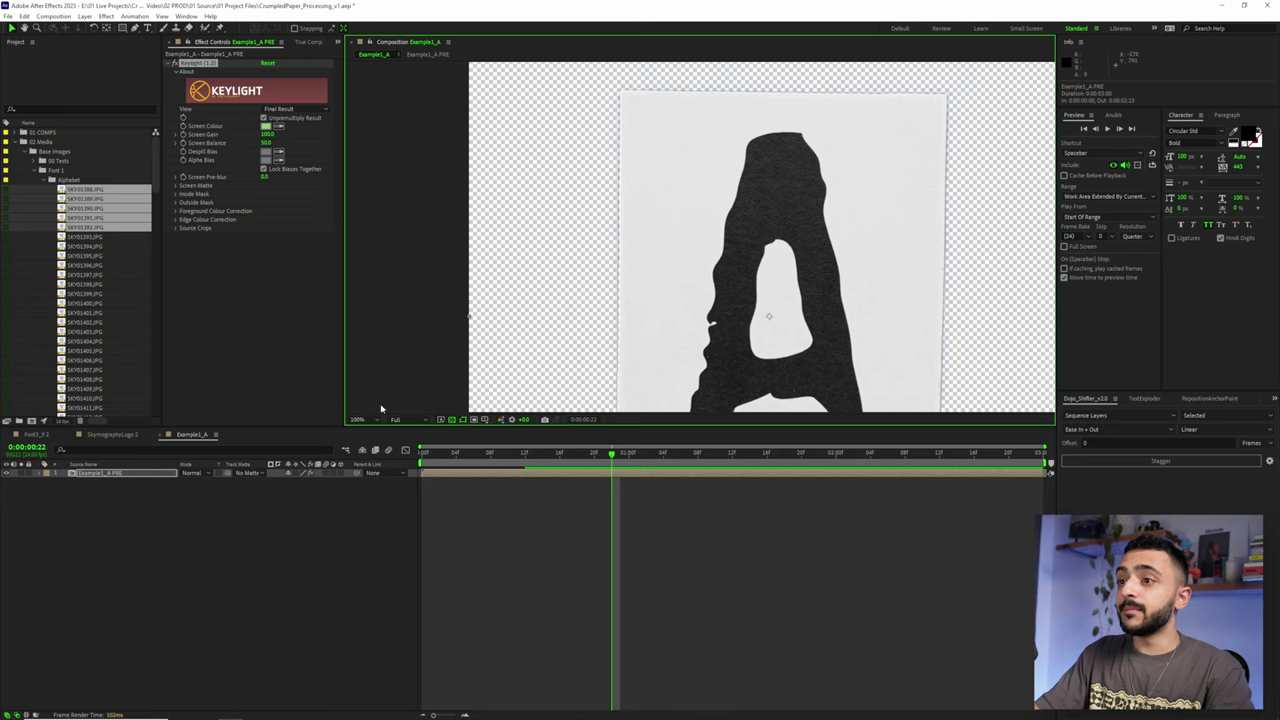
# Examine the Keylight result in Screen Matte view, checking the background, paper edges and interior for impurities
pyautogui.click(297, 110)
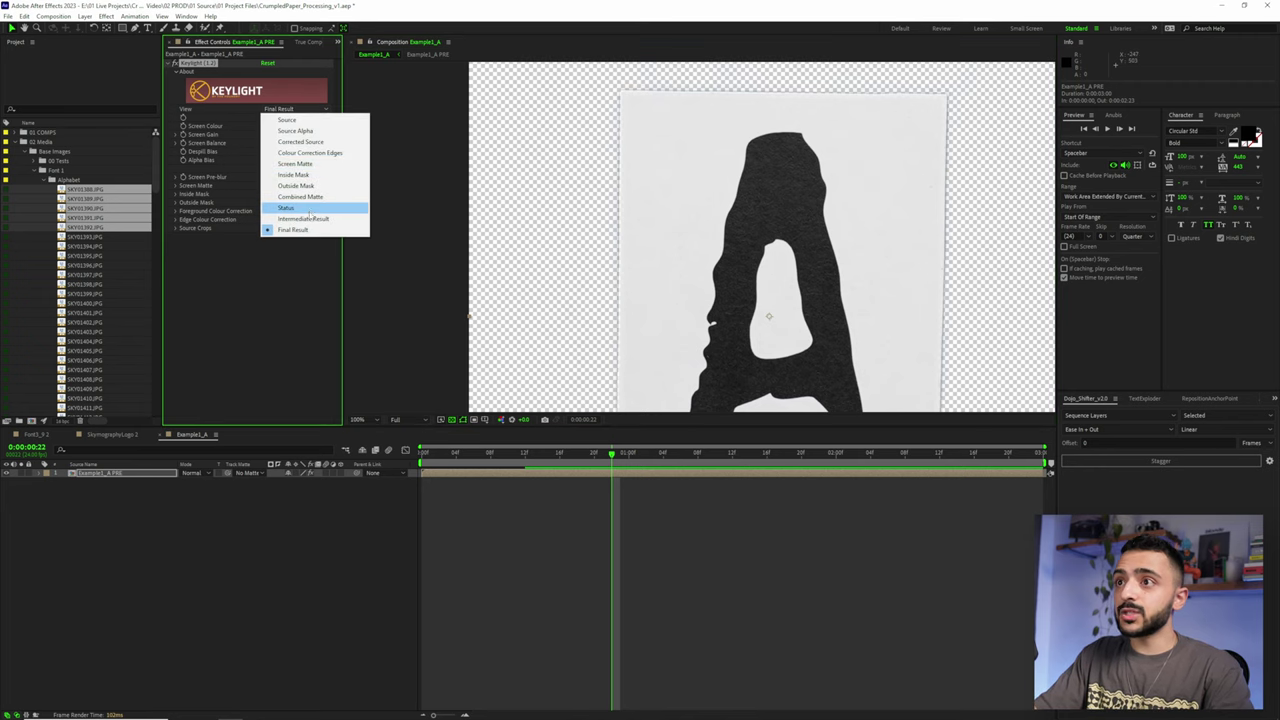
pyautogui.click(328, 166)
pyautogui.scroll(-2, 600, 204)
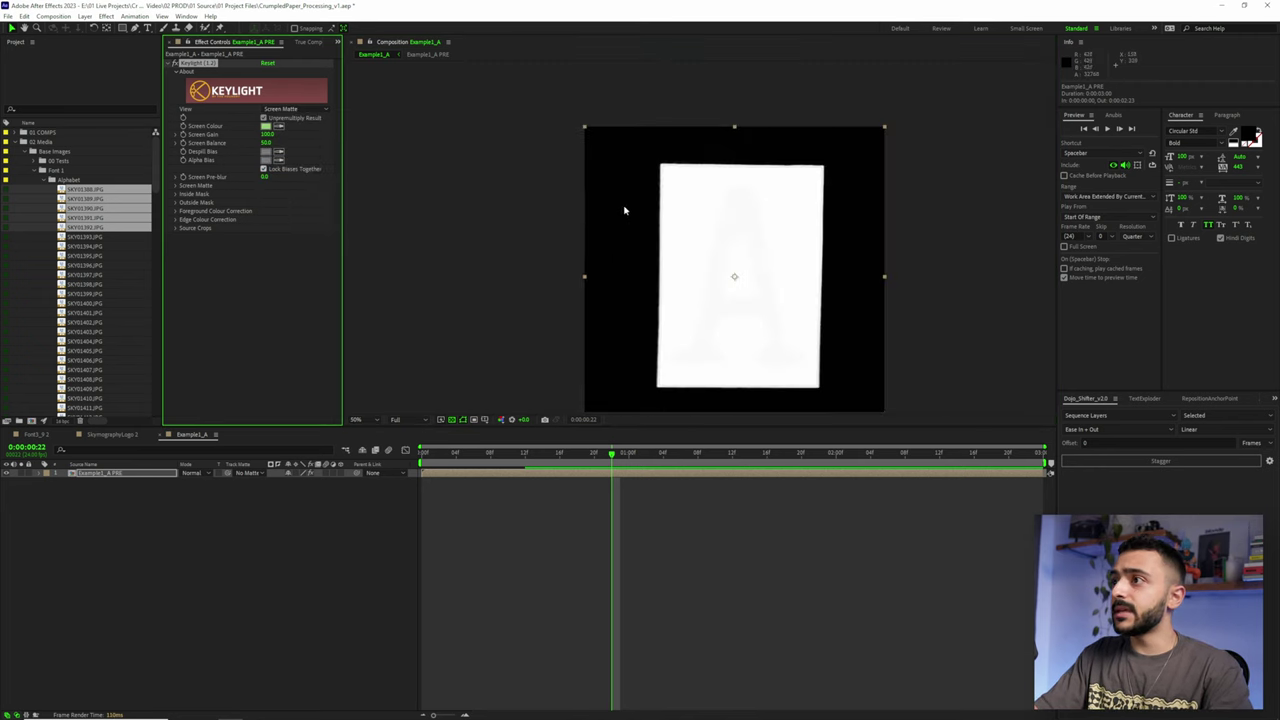
pyautogui.scroll(4, 711, 258)
pyautogui.scroll(2, 689, 226)
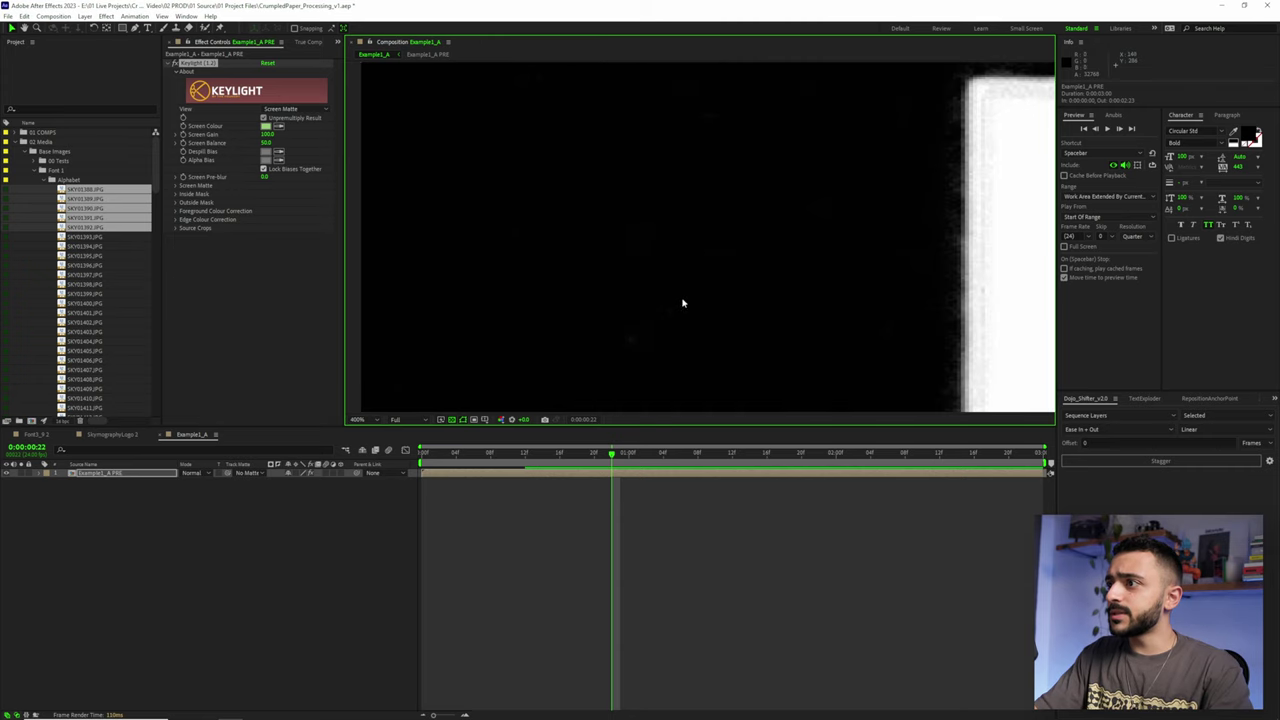
pyautogui.scroll(-4, 637, 203)
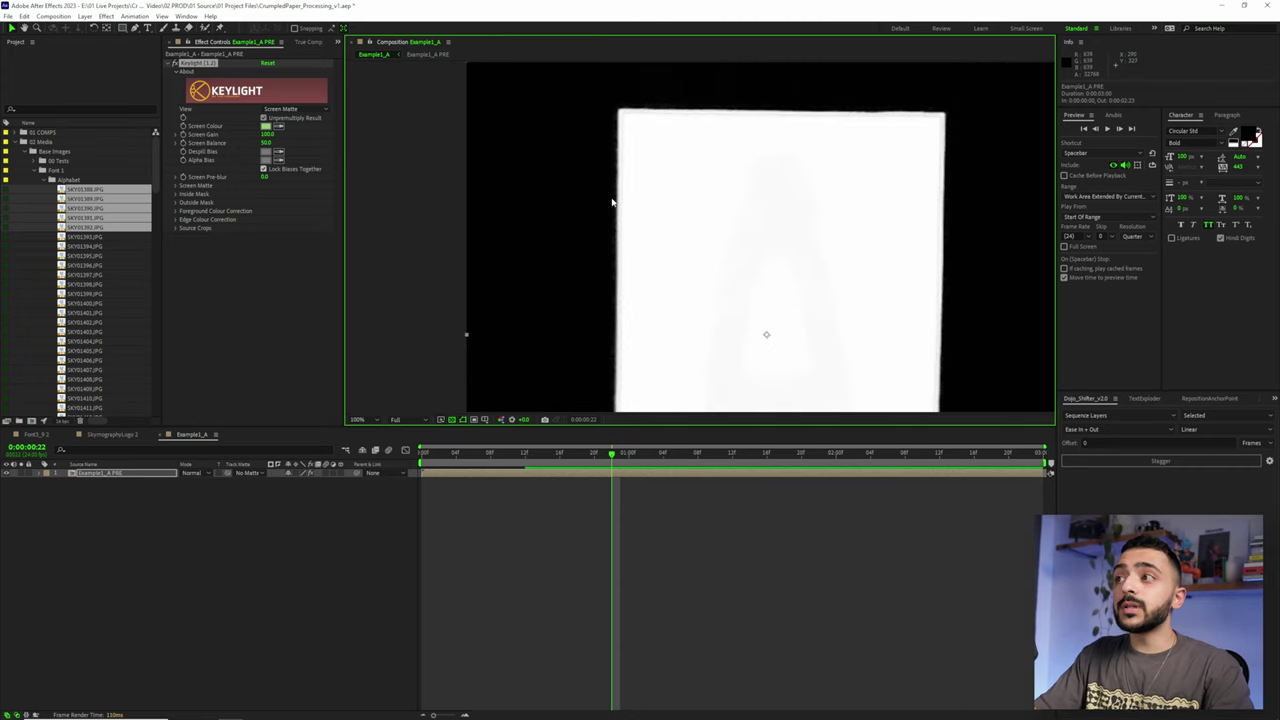
pyautogui.moveTo(751, 250); pyautogui.dragTo(701, 199)
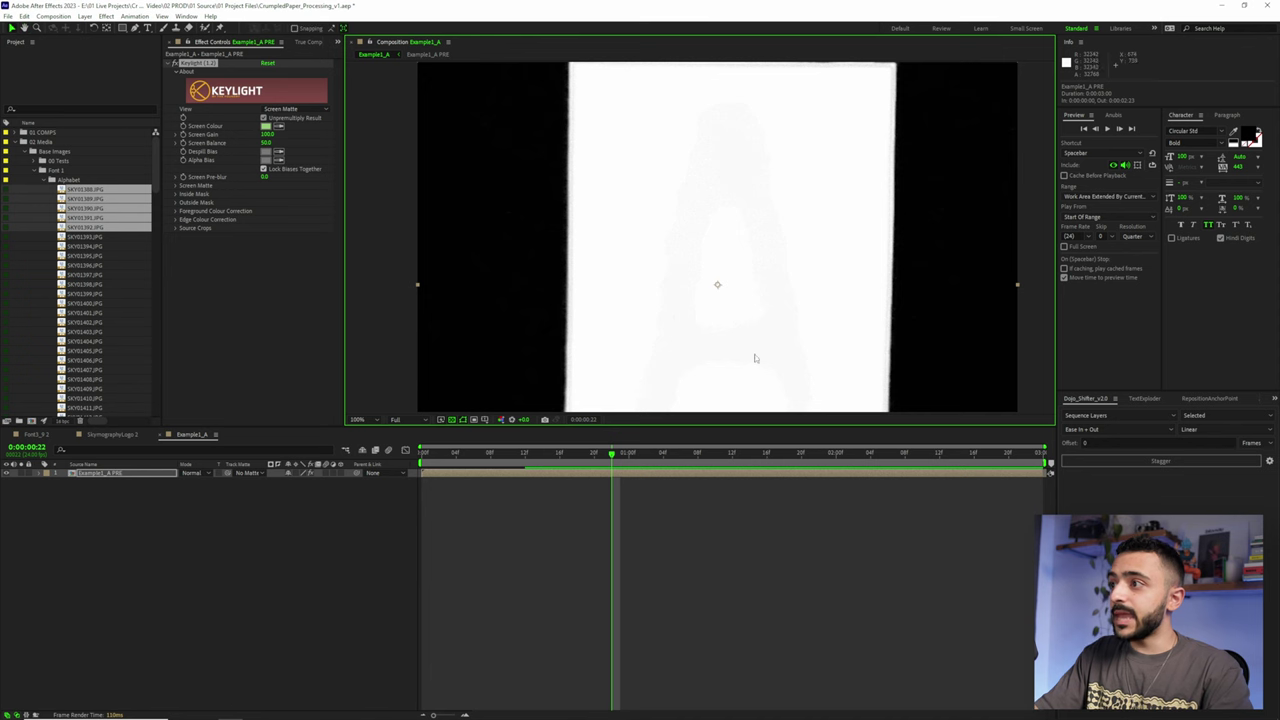
pyautogui.scroll(1, 766, 347)
pyautogui.scroll(-1, 731, 236)
# Add a Levels effect to the Example1_A PRE layer and set its channel to Alpha
pyautogui.hotkey('ctrl', 'space')
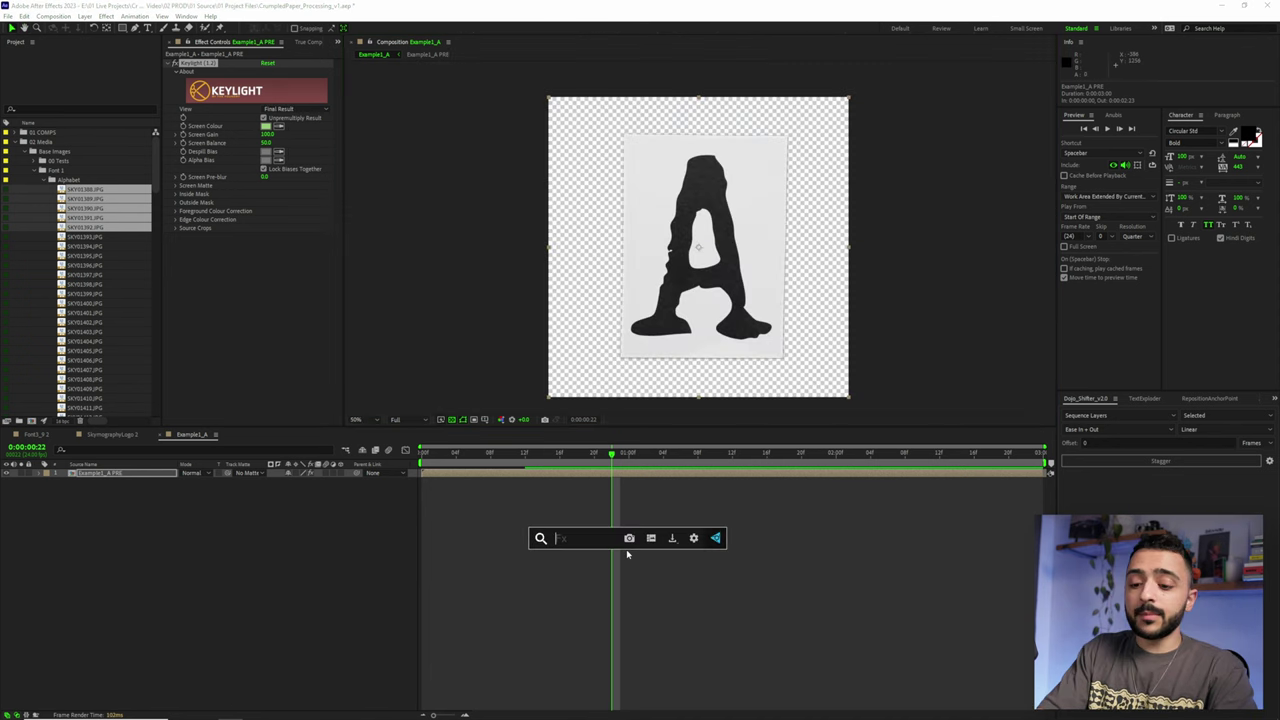
pyautogui.write('levels')
pyautogui.press('Return')
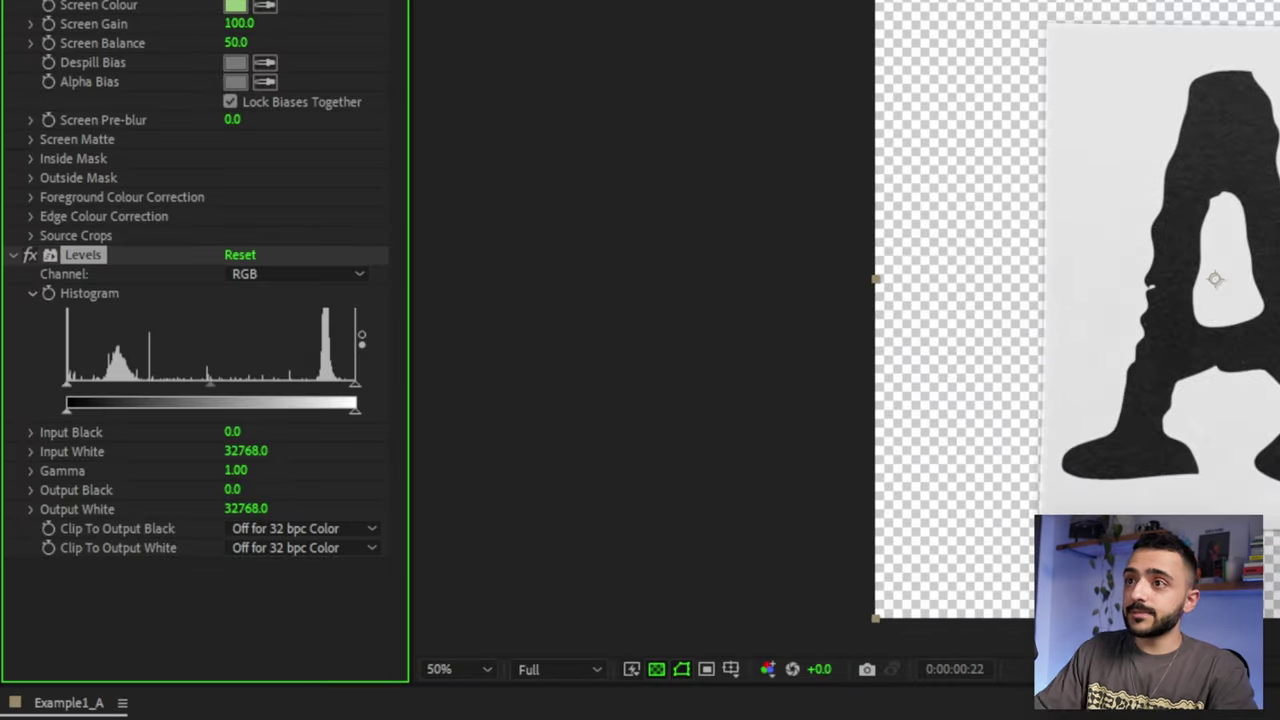
pyautogui.click(290, 274)
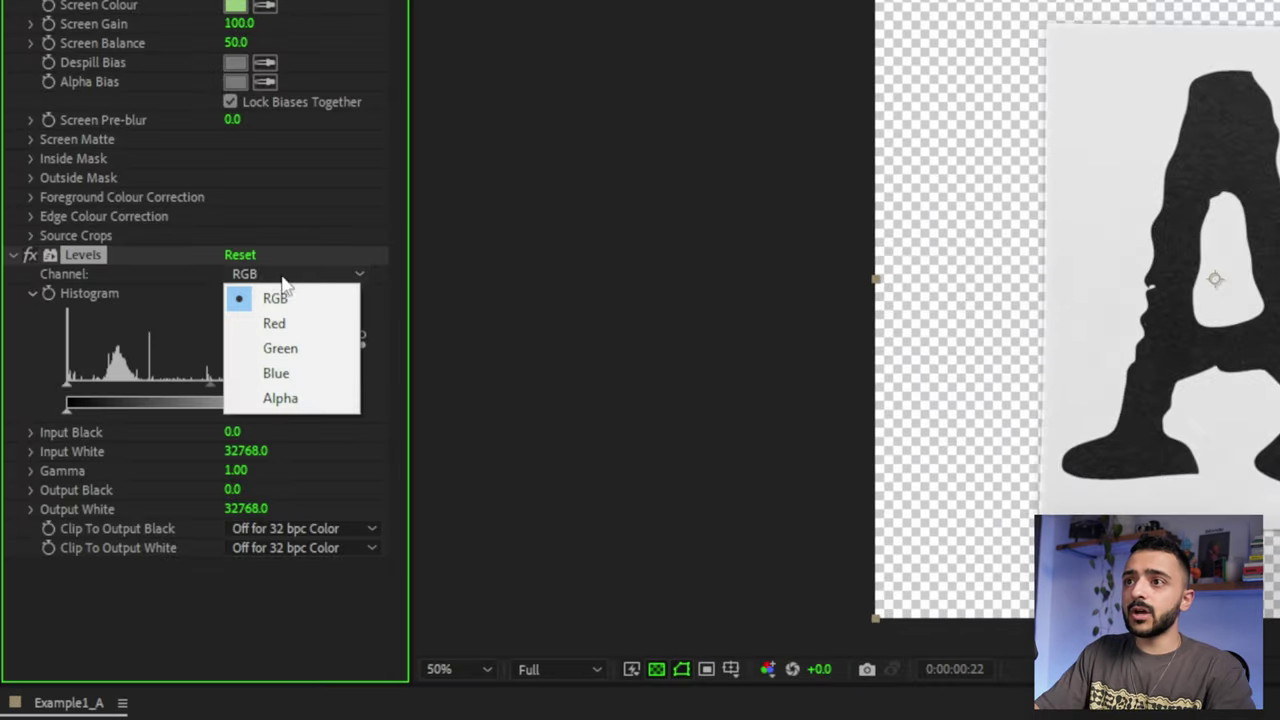
pyautogui.click(312, 400)
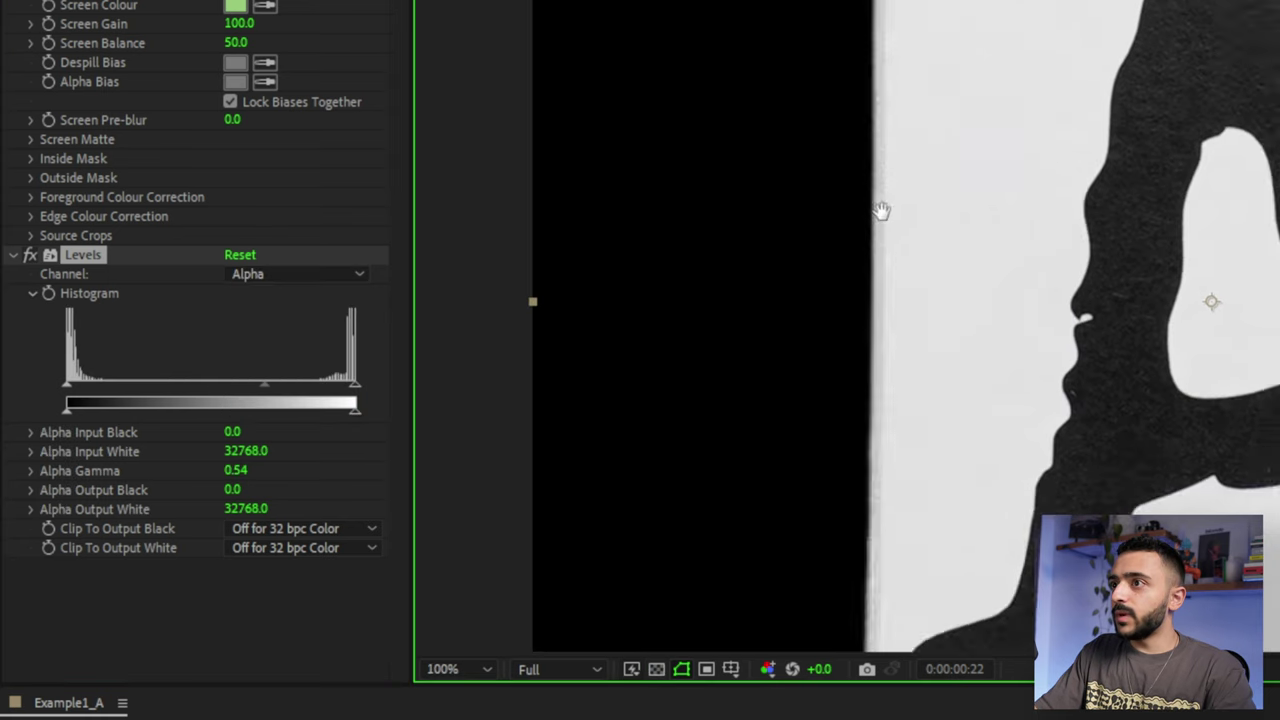
# In the Levels effect, set Alpha Gamma to 0.47, Alpha Input White to 26728.4 and Alpha Input Black to 1156.5
pyautogui.moveTo(880, 210); pyautogui.dragTo(1092, 394)
pyautogui.scroll(1, 1092, 394)
pyautogui.moveTo(266, 392); pyautogui.dragTo(277, 386)
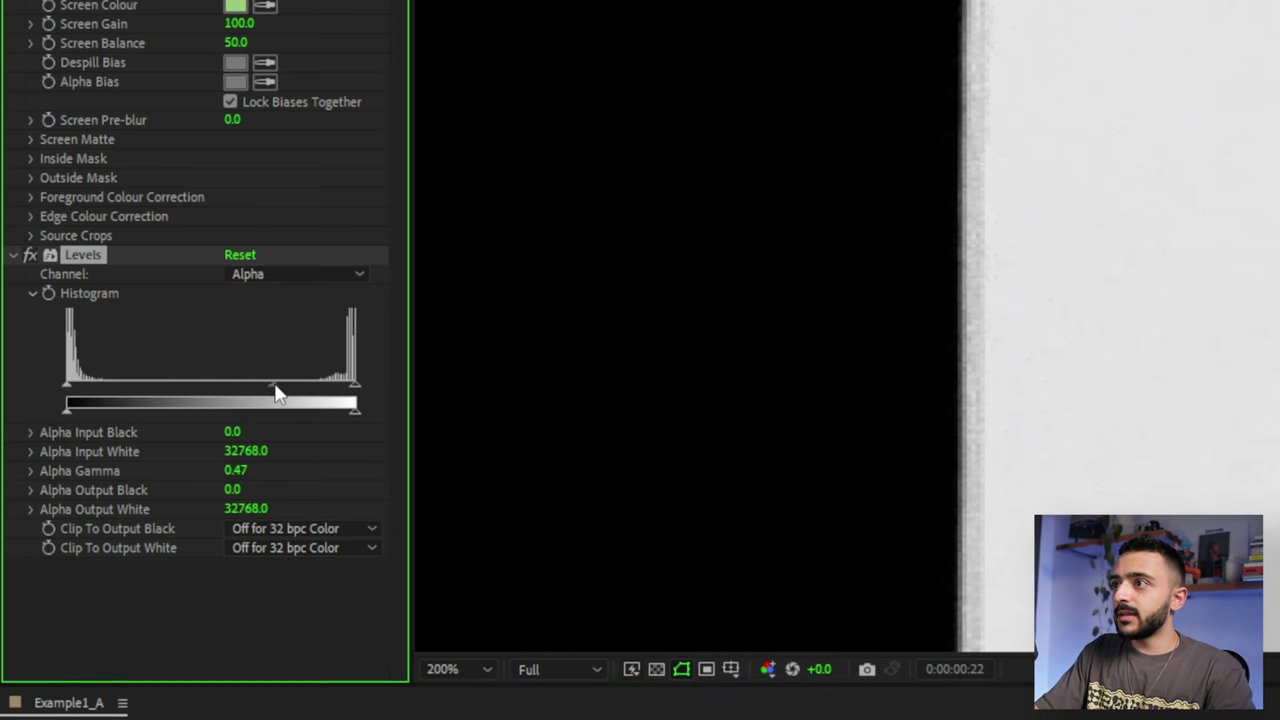
pyautogui.moveTo(356, 385); pyautogui.dragTo(302, 393)
pyautogui.click(1164, 230)
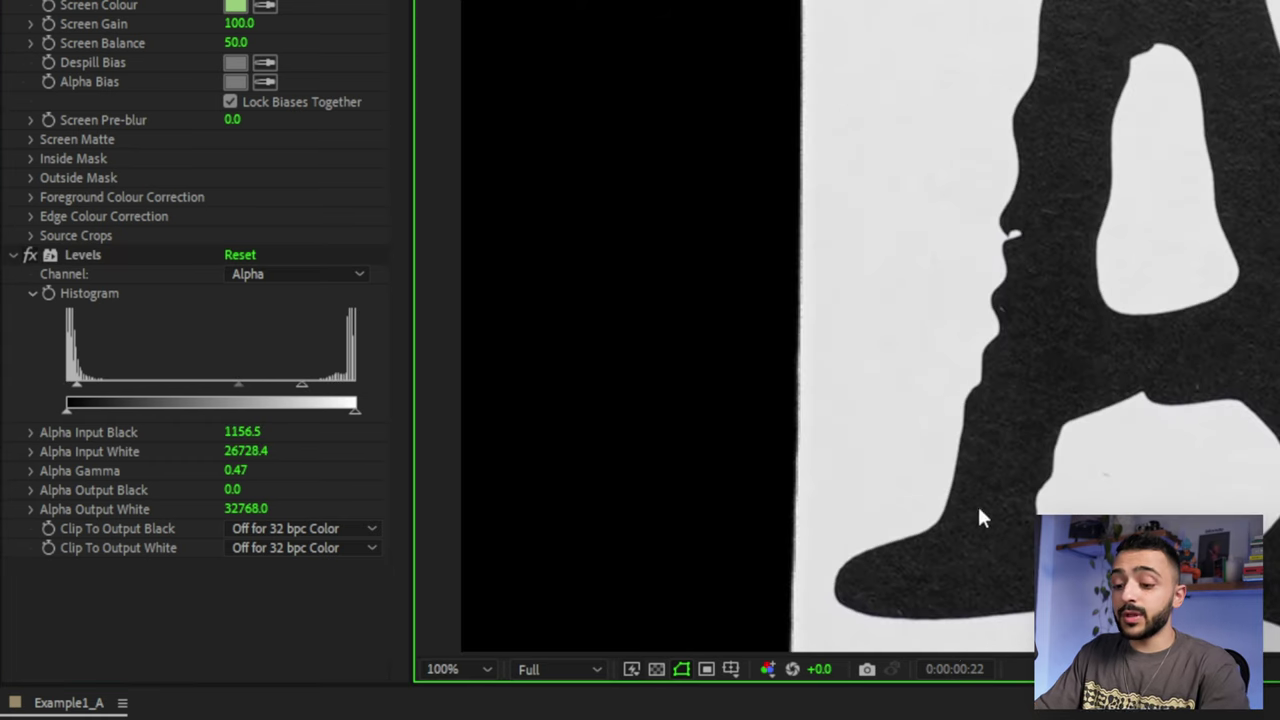
pyautogui.hotkey('shift', '/')
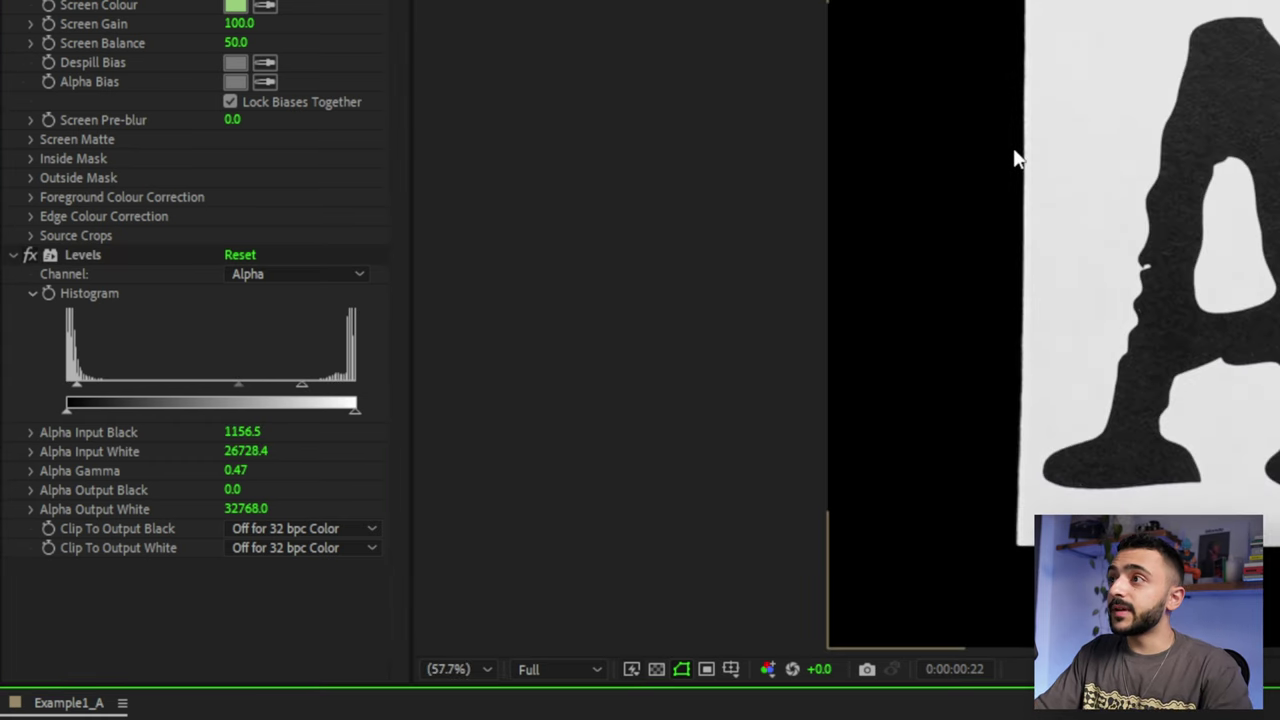
# Check the paper's corner against the transparency grid and refine Levels to Alpha Input Black 2313.0 and Alpha Gamma 0.39
pyautogui.scroll(1, 1014, 154)
pyautogui.moveTo(1003, 97); pyautogui.dragTo(1024, 260)
pyautogui.click(658, 670)
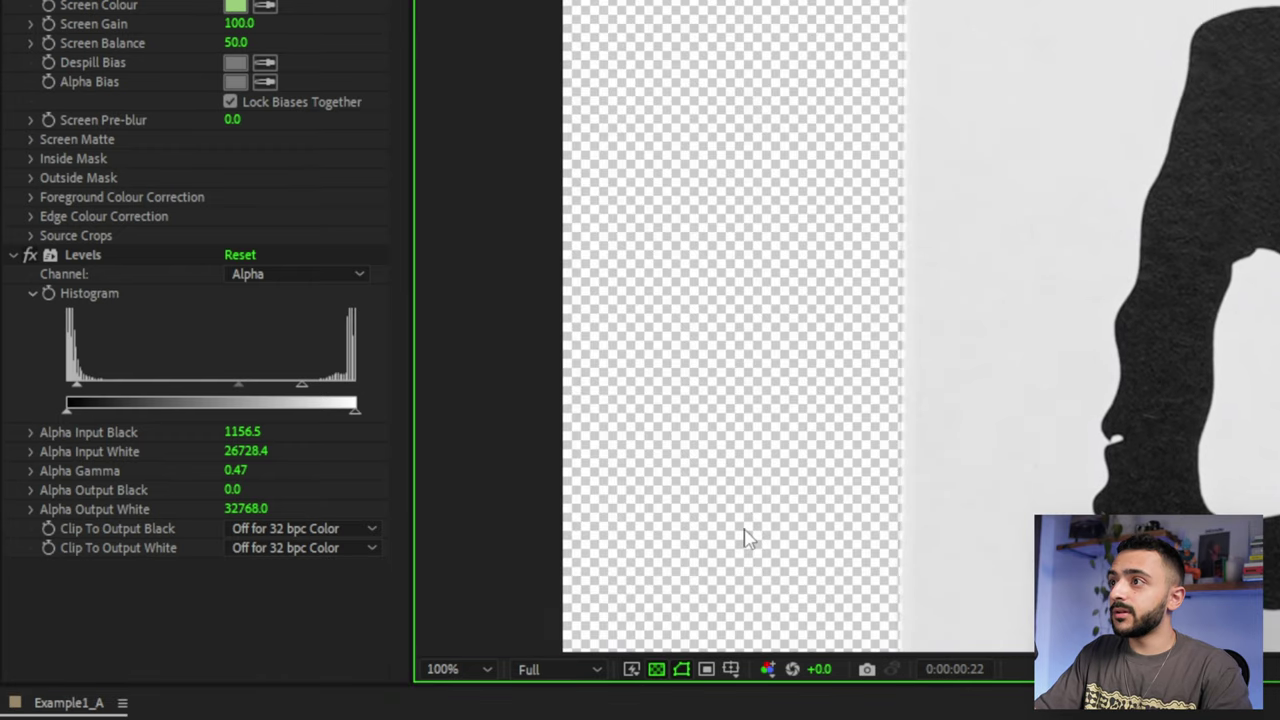
pyautogui.moveTo(908, 2); pyautogui.dragTo(1149, 374)
pyautogui.scroll(1, 1028, 218)
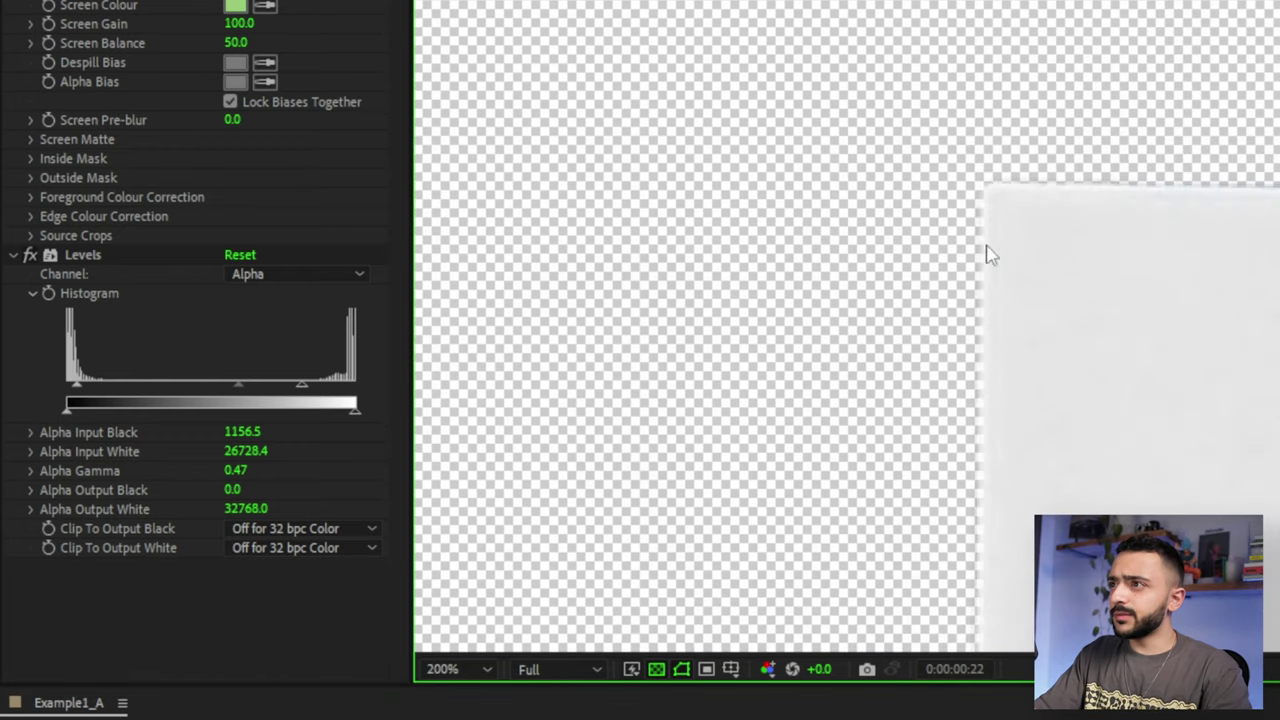
pyautogui.moveTo(77, 382); pyautogui.dragTo(87, 382)
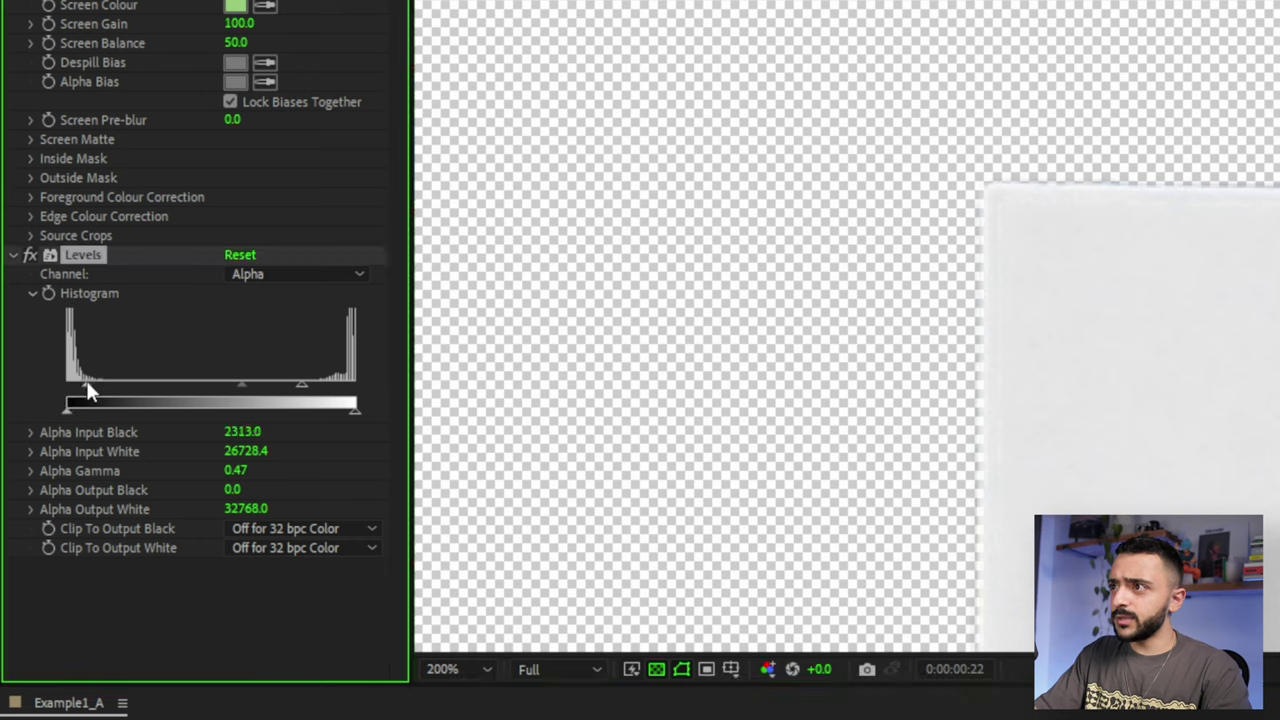
pyautogui.moveTo(242, 385); pyautogui.dragTo(250, 385)
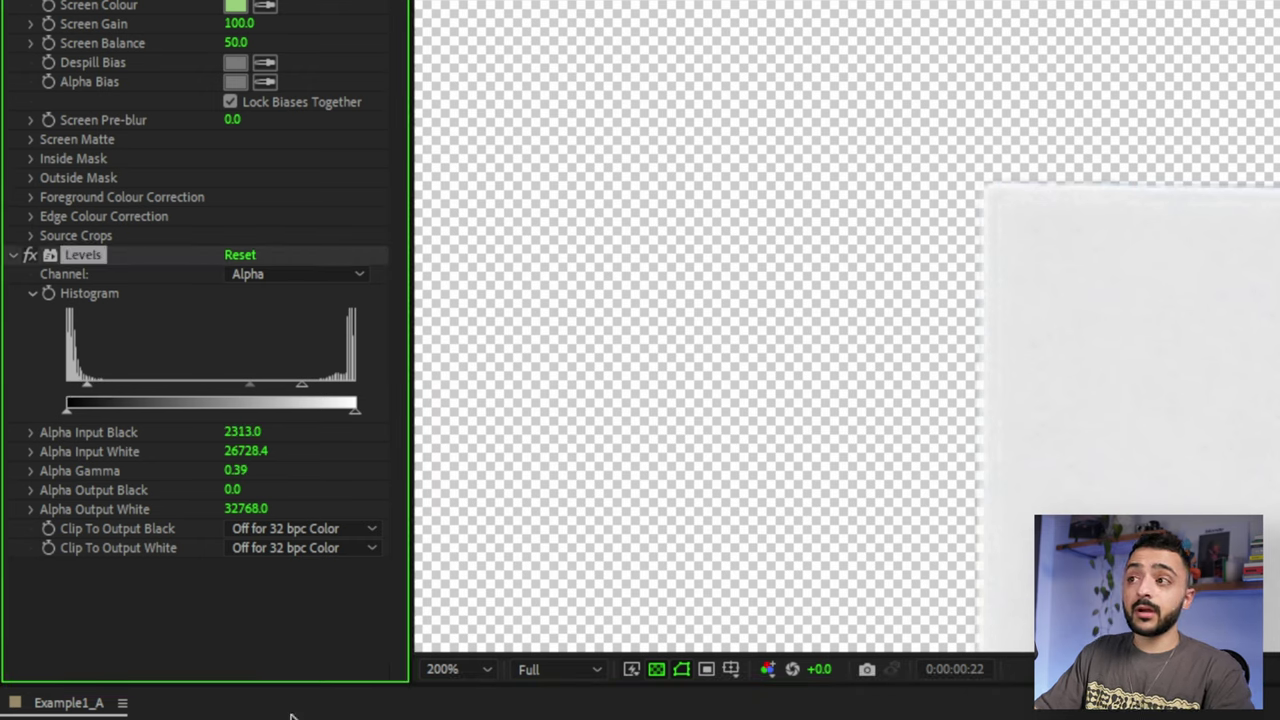
# Try a Simple Choker effect with Choke Matte 8.10 on the paper layer, and delete the effect
pyautogui.hotkey('ctrl', 'space')
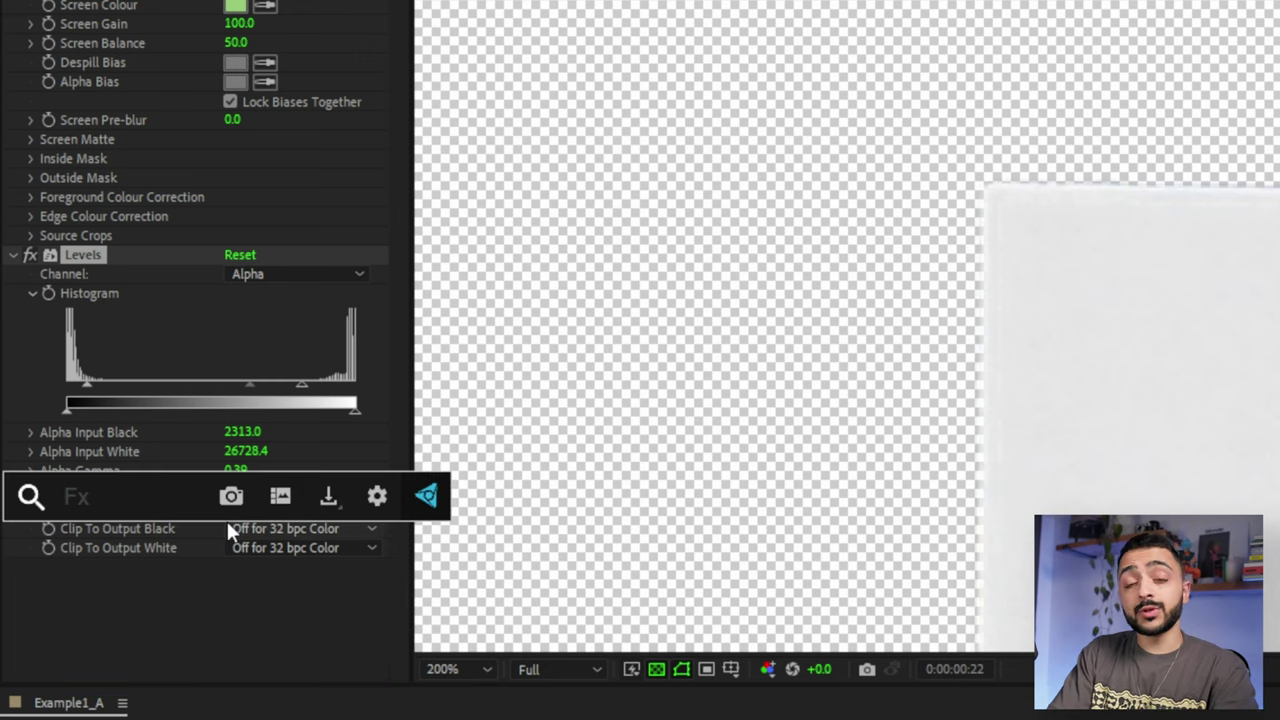
pyautogui.write('s')
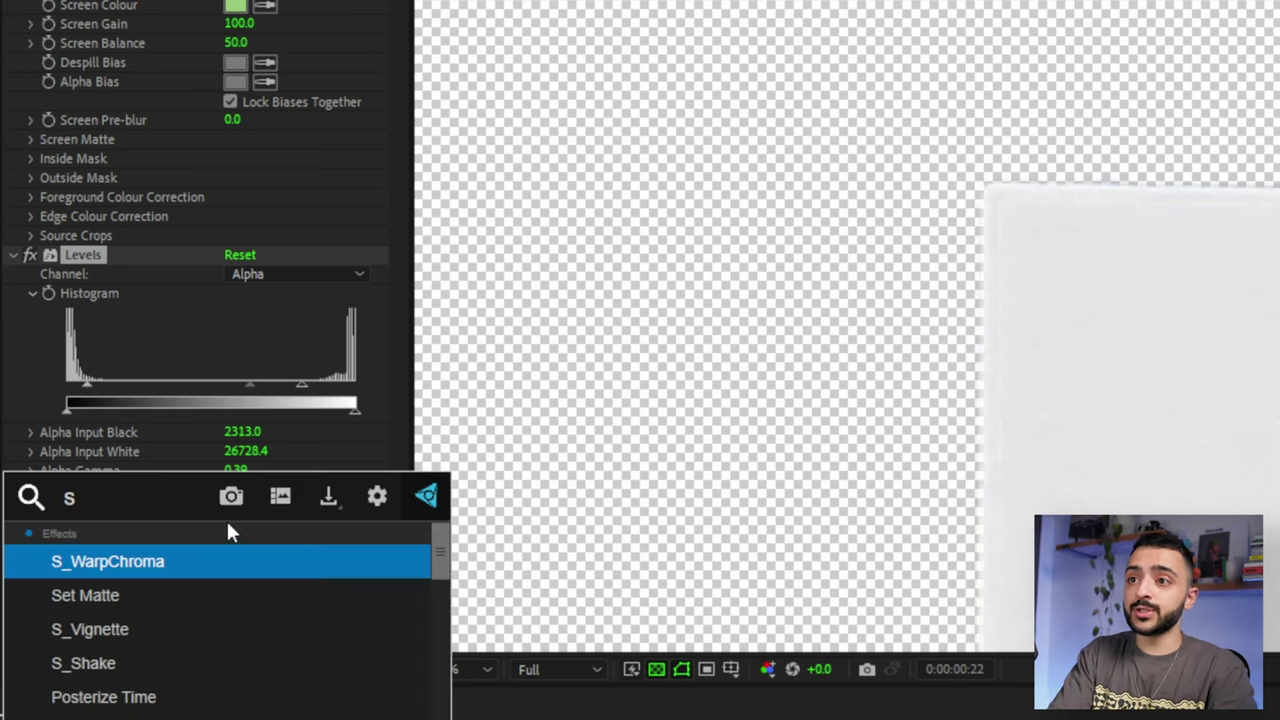
pyautogui.write('imple')
pyautogui.press('Return')
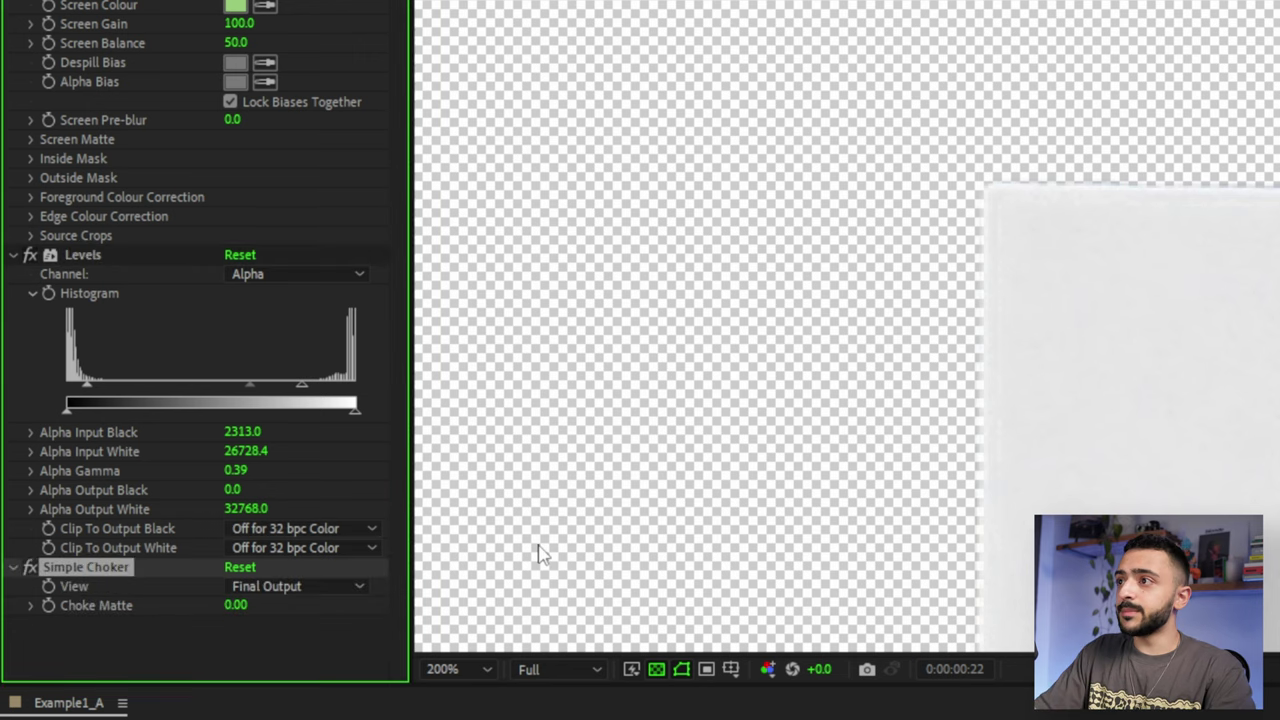
pyautogui.moveTo(228, 604); pyautogui.dragTo(272, 592)
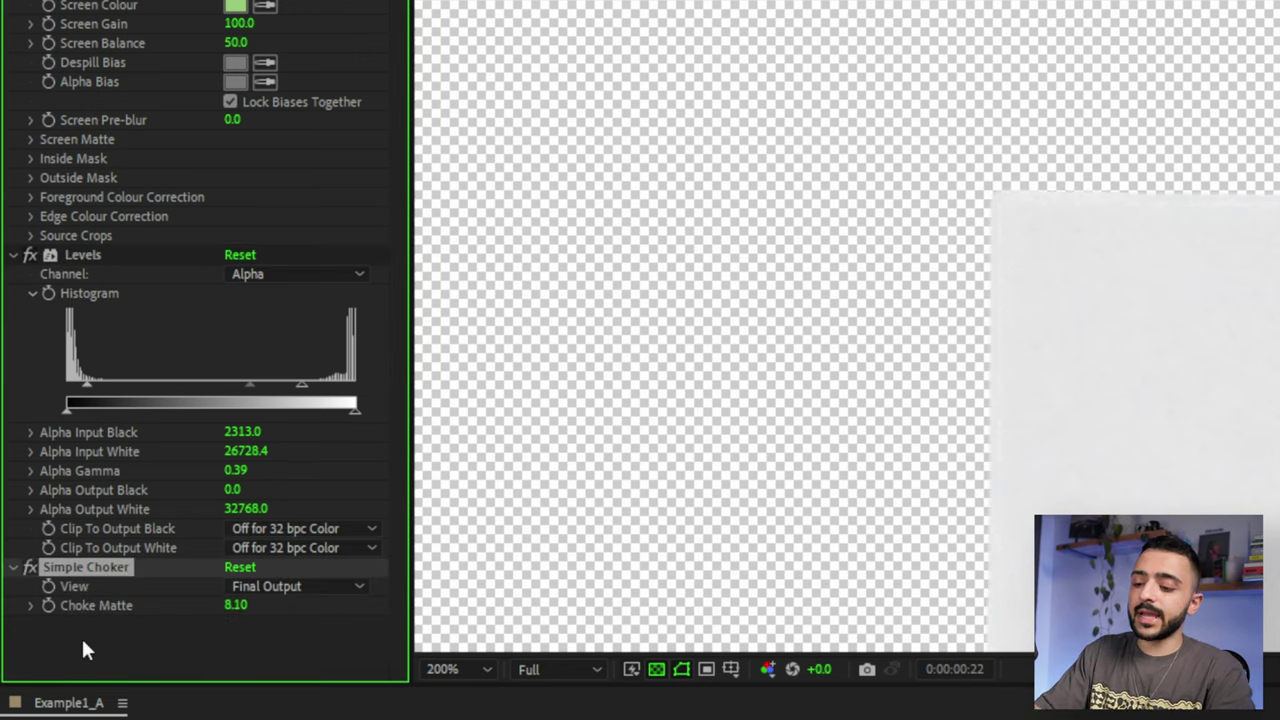
pyautogui.press('Delete')
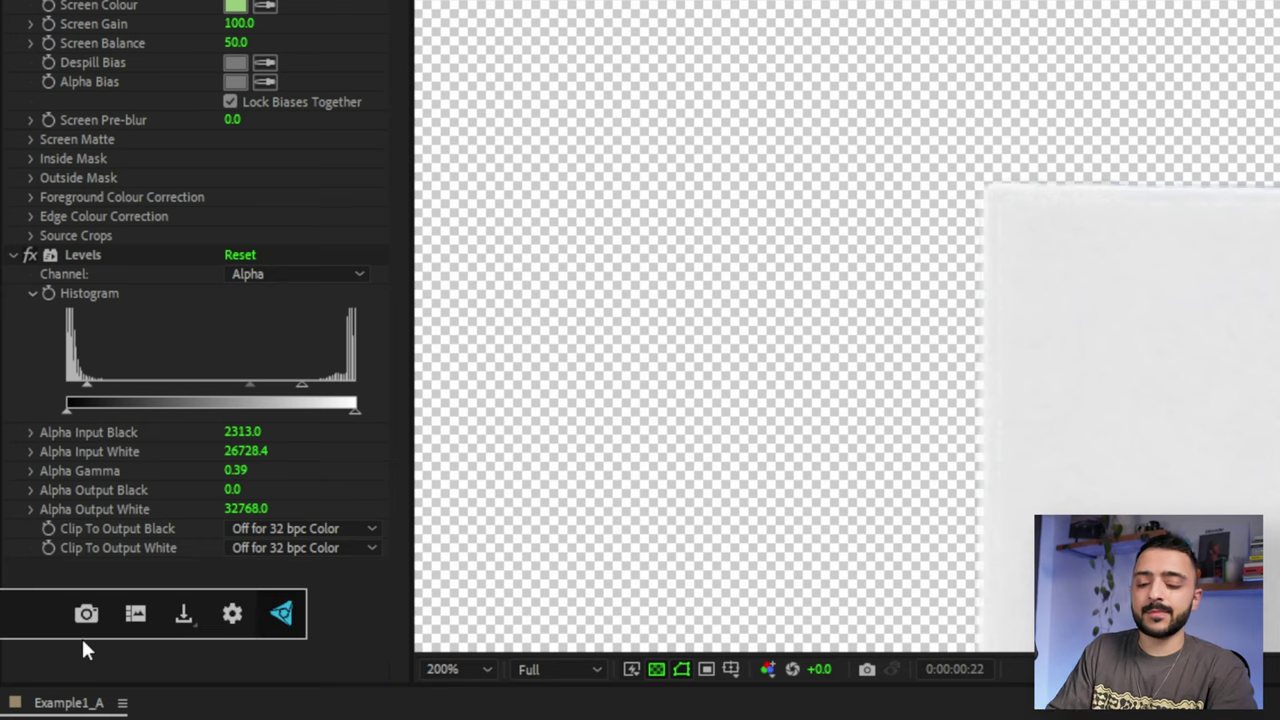
# Add a Matte Choker effect with Geometric Softness 1 at 1.0, Choke 1 at 115 and Gray Level Softness 1 at 12%
pyautogui.write('matte ch')
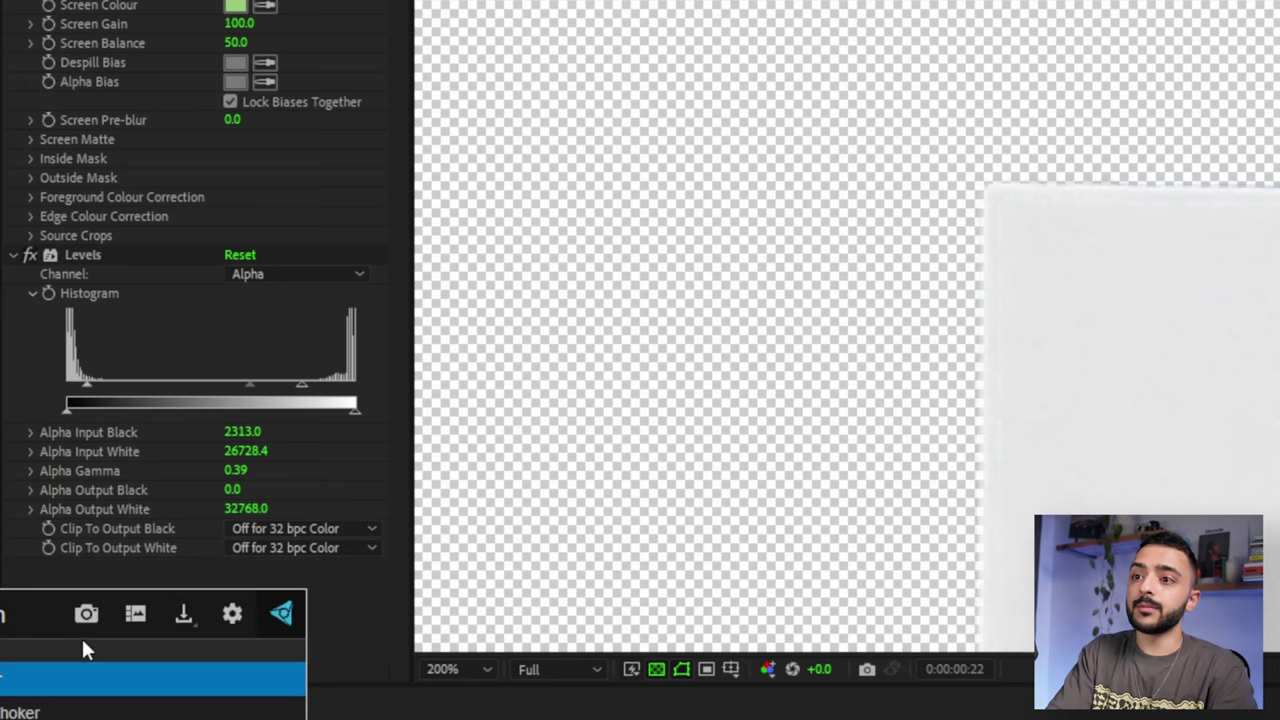
pyautogui.press('Return')
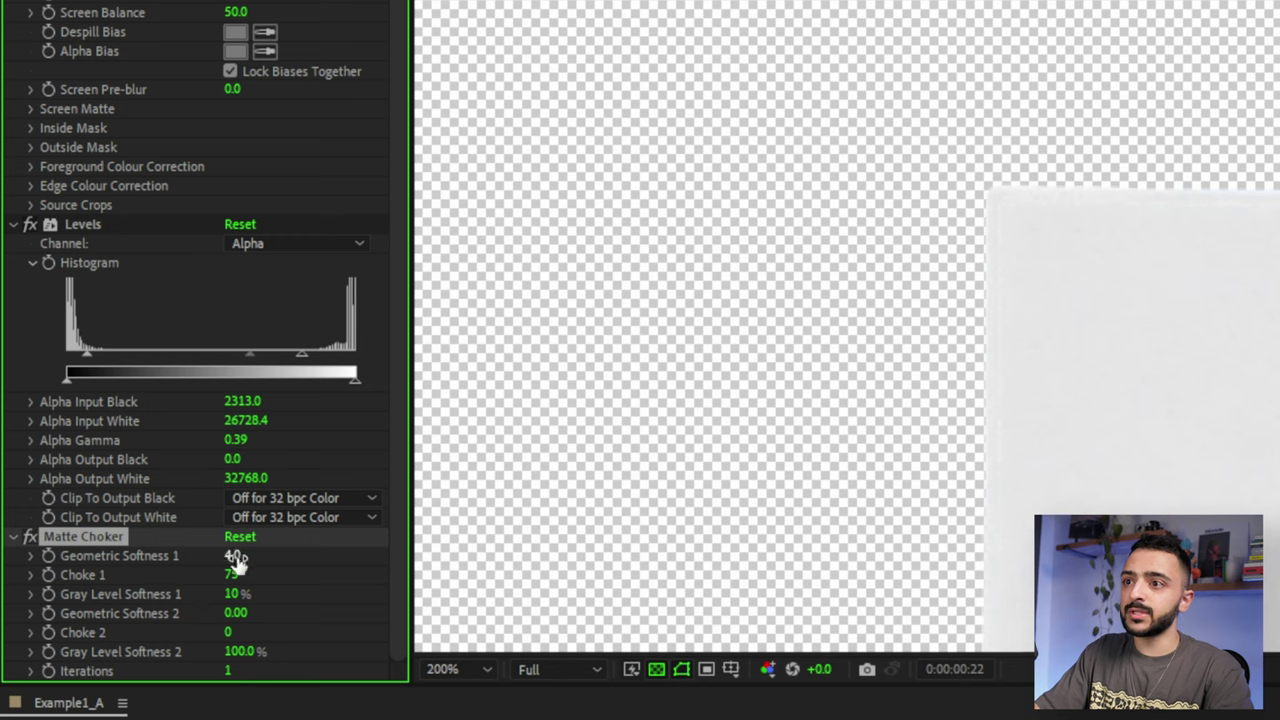
pyautogui.moveTo(229, 574); pyautogui.dragTo(202, 593)
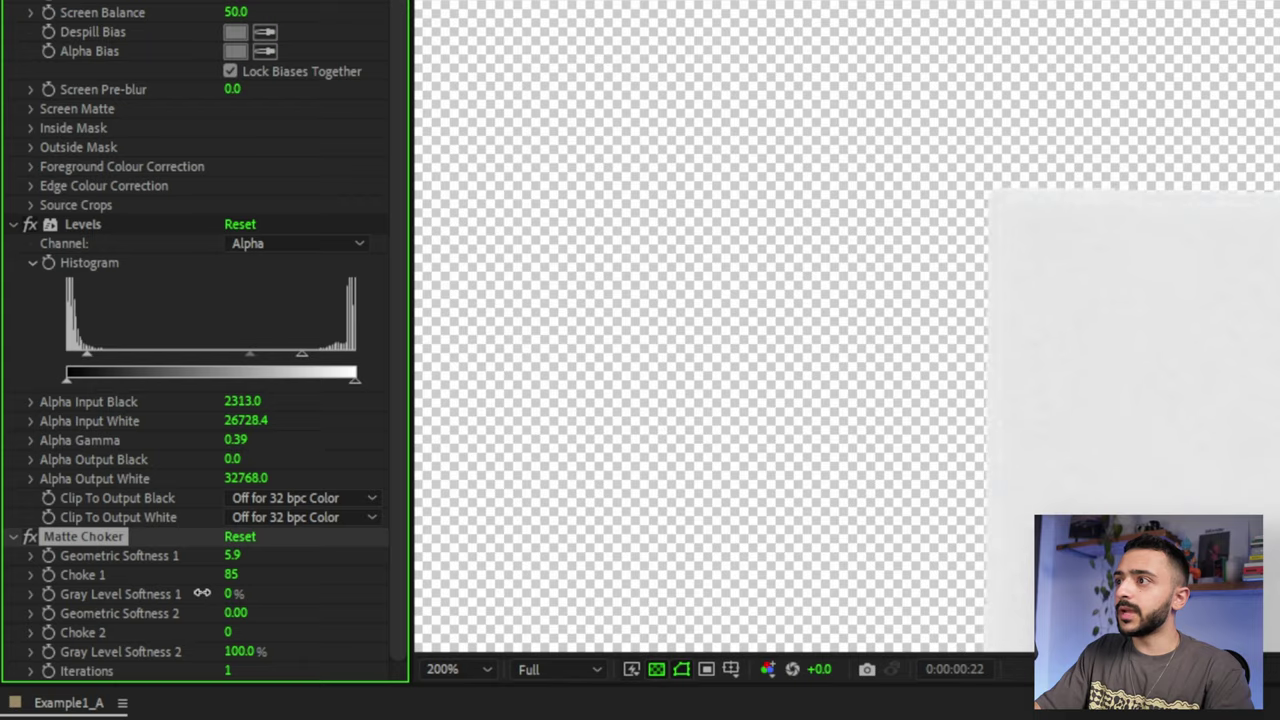
pyautogui.moveTo(202, 593); pyautogui.dragTo(173, 593)
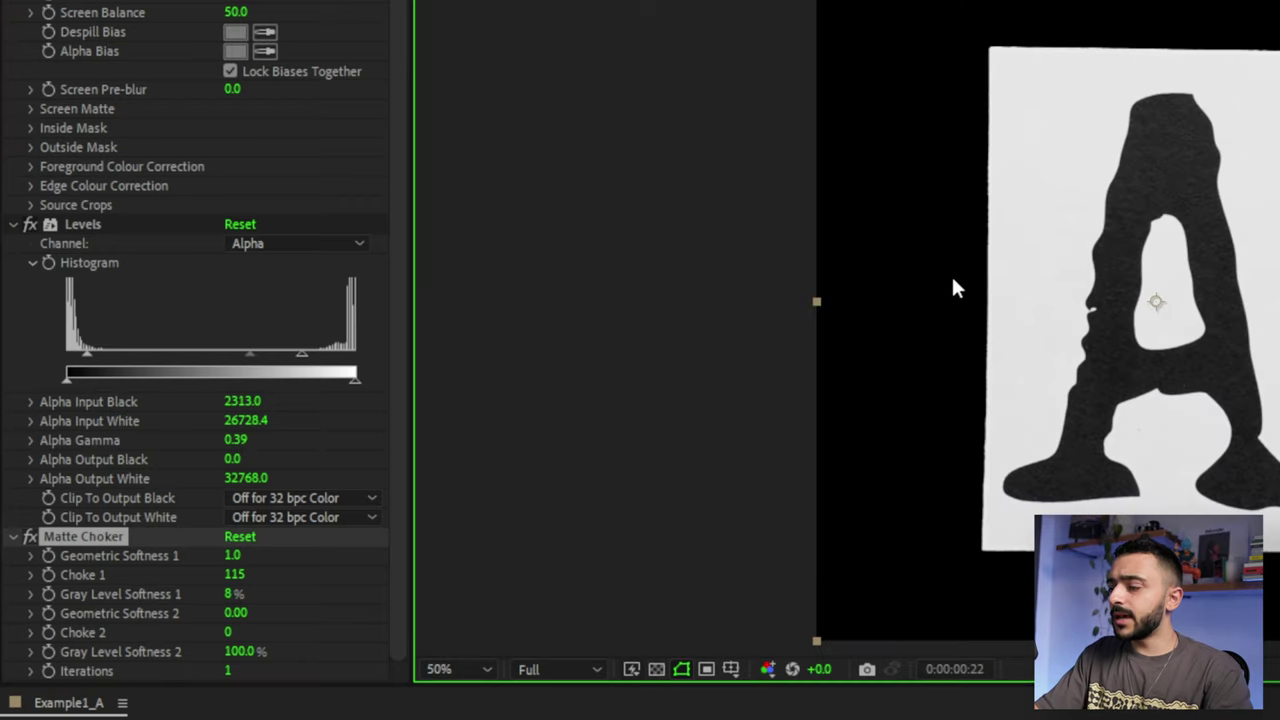
pyautogui.scroll(2, 1016, 531)
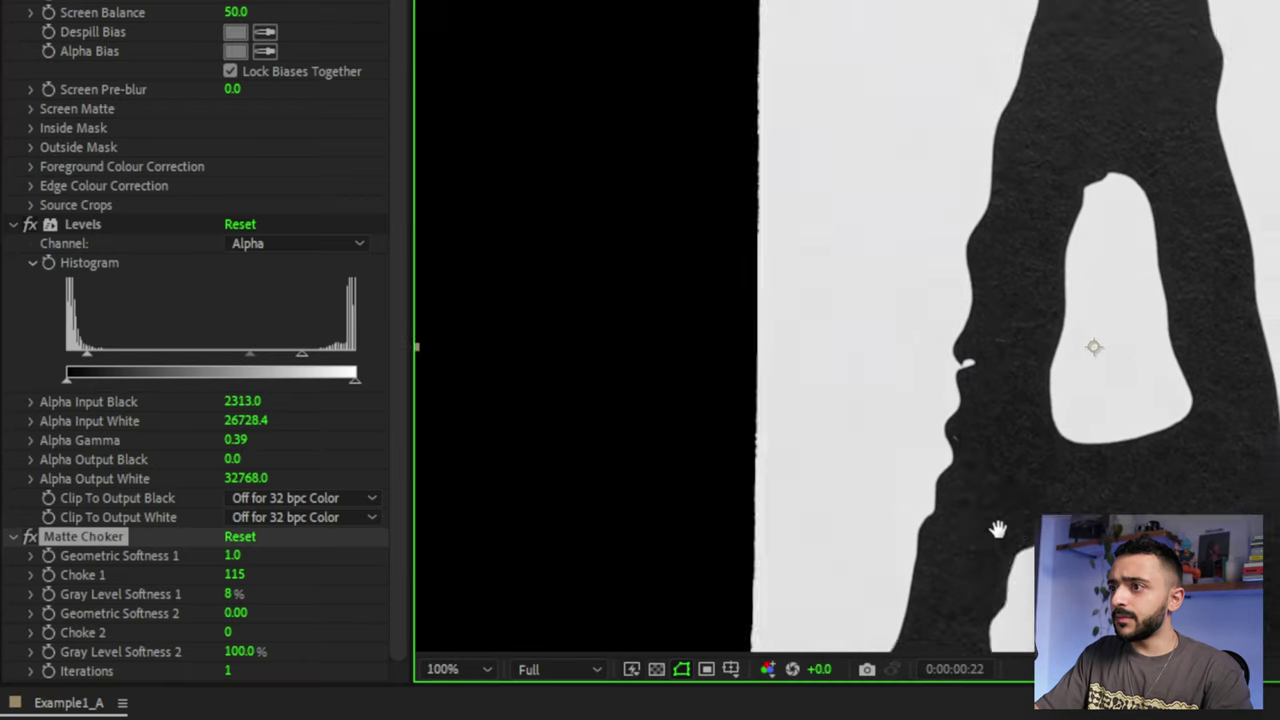
pyautogui.moveTo(996, 525); pyautogui.dragTo(1031, 214)
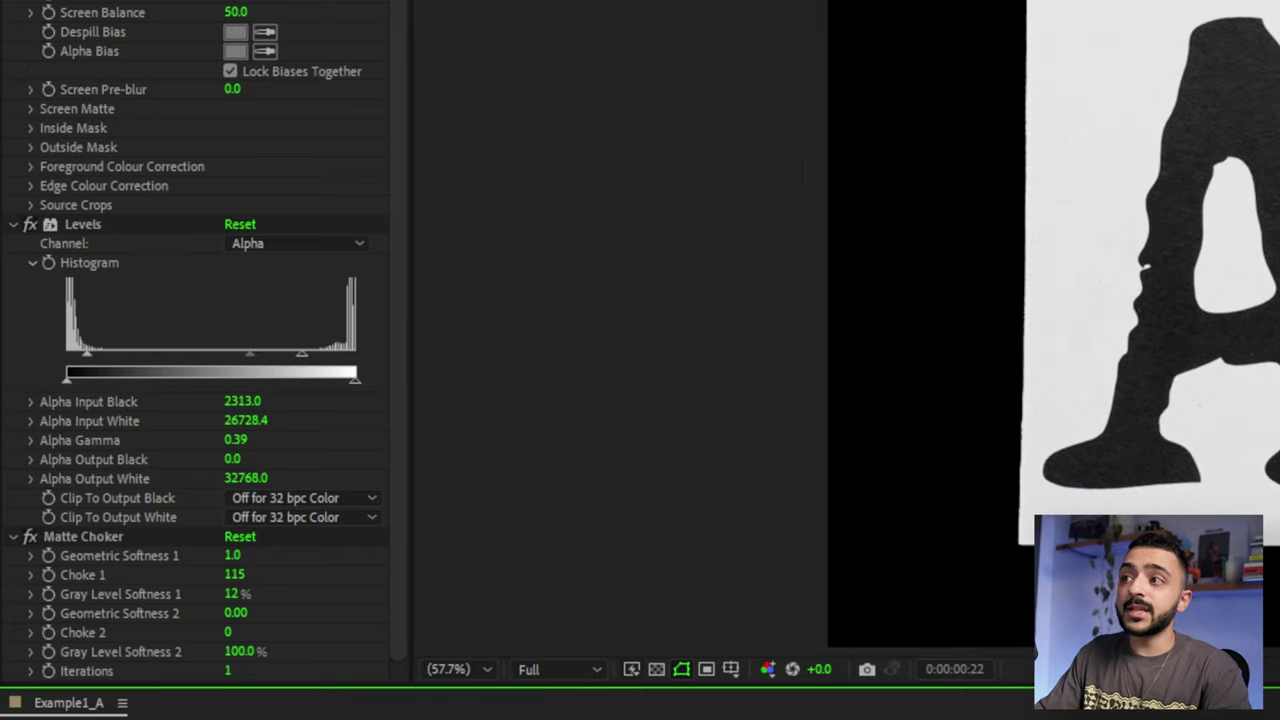
# Try a Roughen Edges effect on the Example1_A PRE layer, comparing the paper's corner with the effect off and on
pyautogui.click(1219, 258)
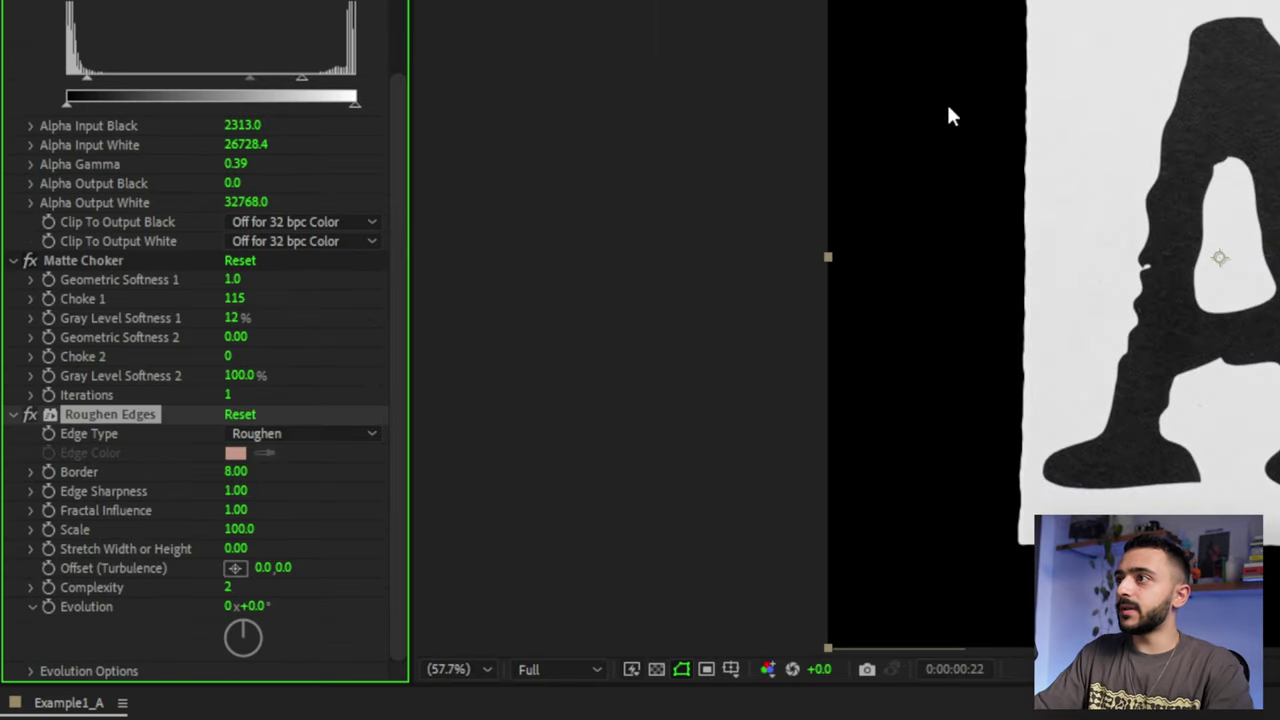
pyautogui.scroll(4, 1094, 314)
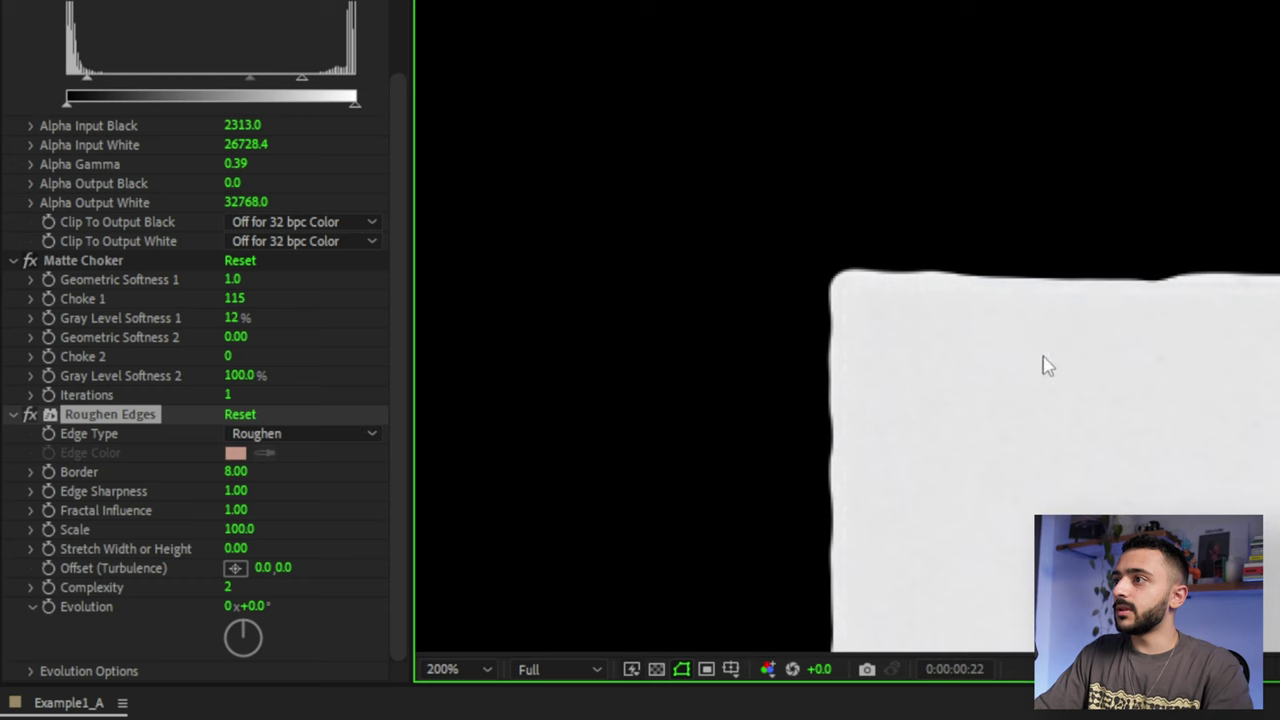
pyautogui.moveTo(1010, 352); pyautogui.dragTo(965, 254)
pyautogui.click(30, 414)
pyautogui.click(30, 414)
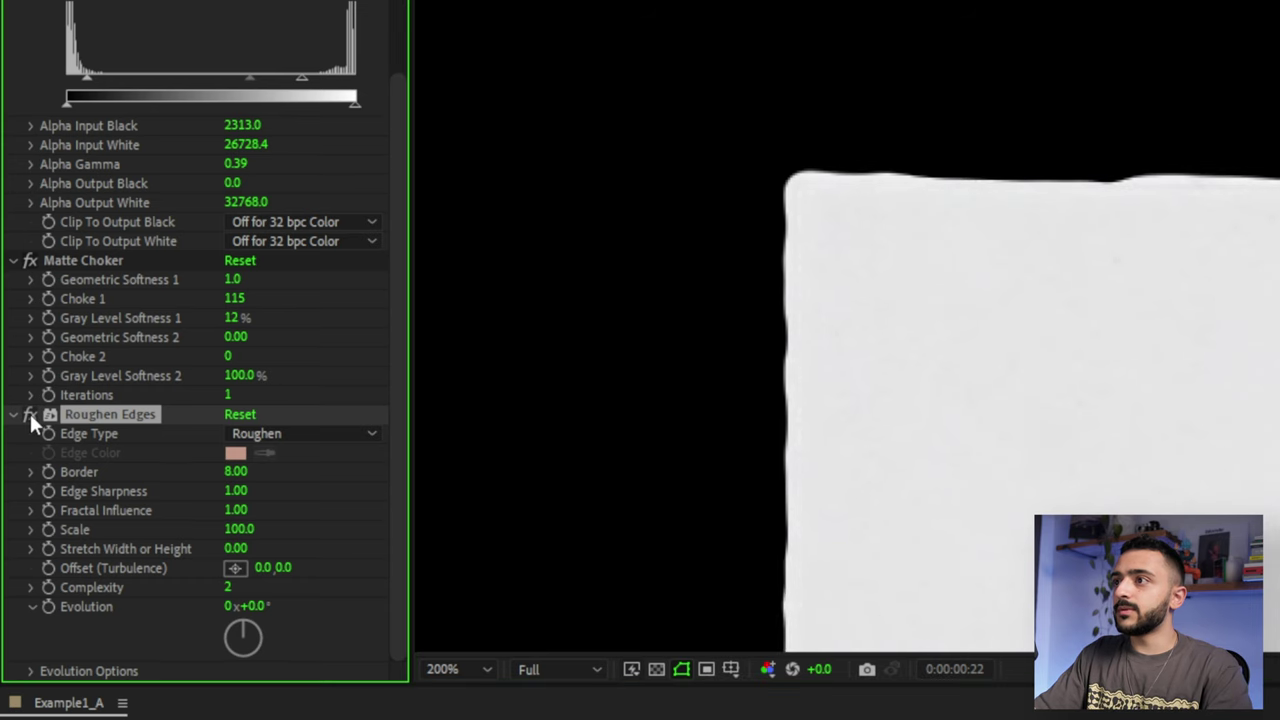
pyautogui.scroll(5, 100, 414)
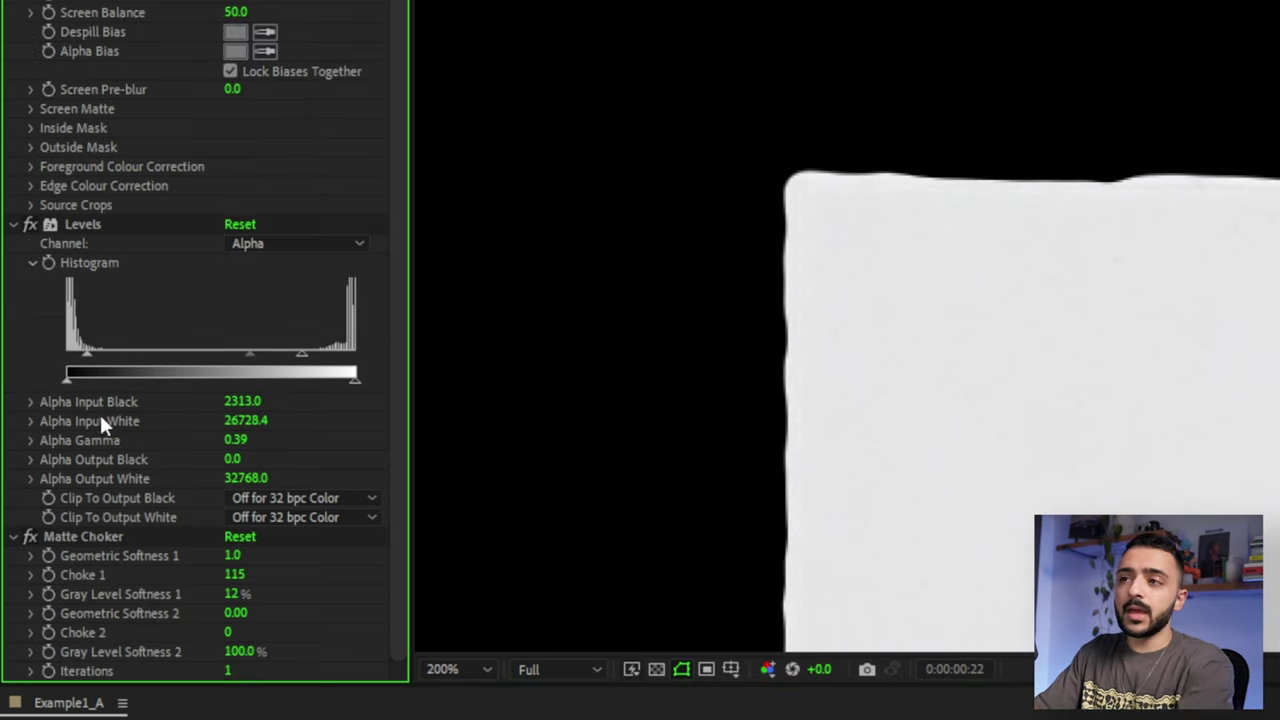
pyautogui.scroll(-5, 1010, 325)
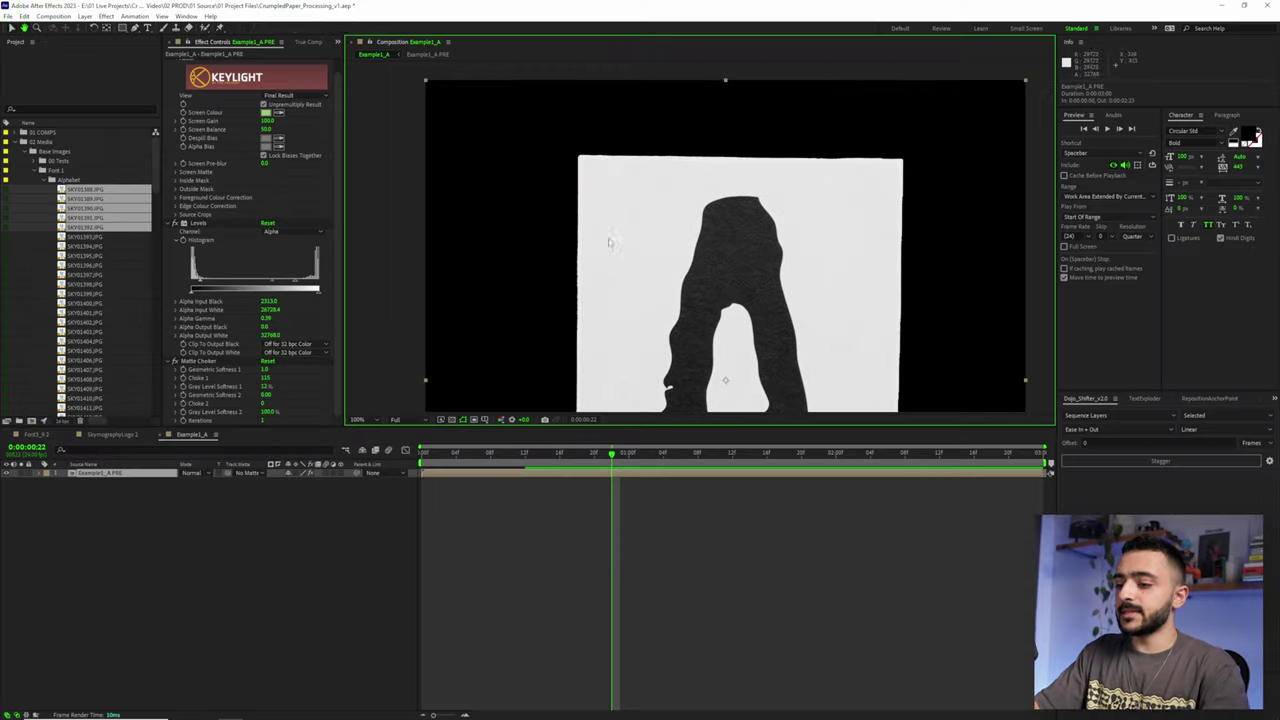
# Return to the first frame and compare the crumpled paper ball's edges with the layer's effects off and on
pyautogui.moveTo(549, 463); pyautogui.dragTo(410, 460)
pyautogui.press('.')
pyautogui.moveTo(490, 460); pyautogui.dragTo(420, 460)
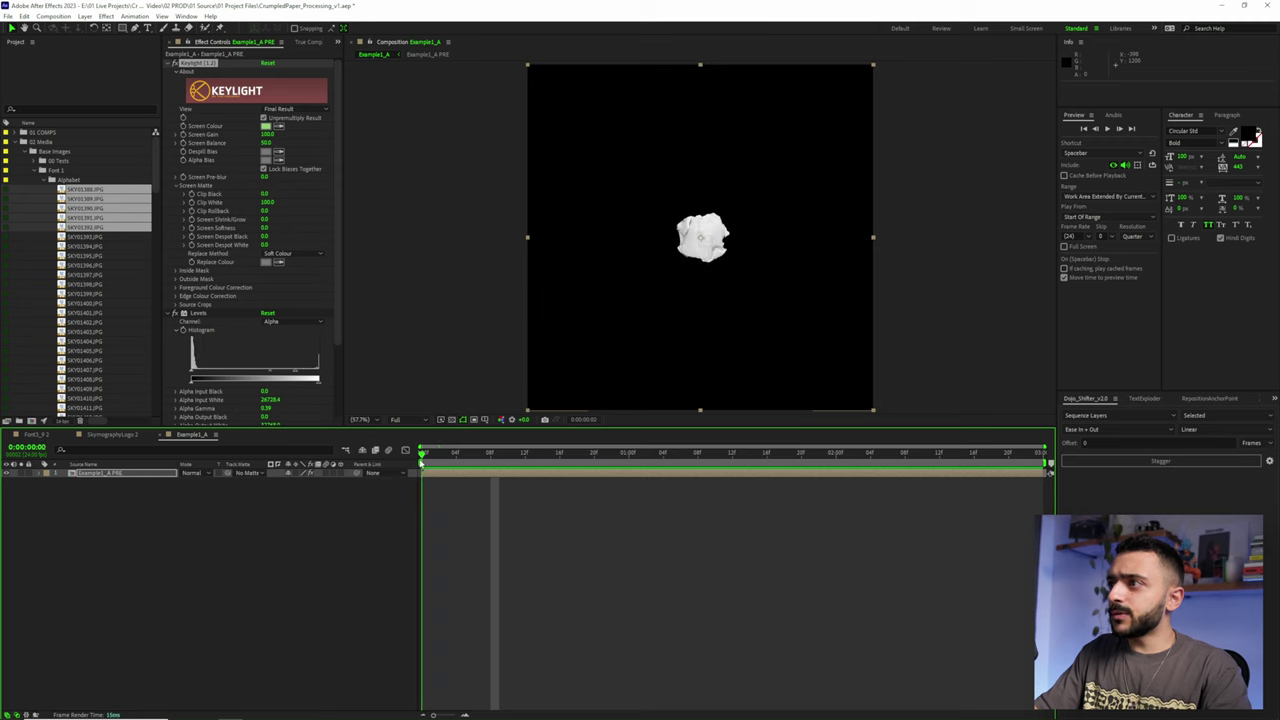
pyautogui.scroll(1, 740, 240)
pyautogui.press('.')
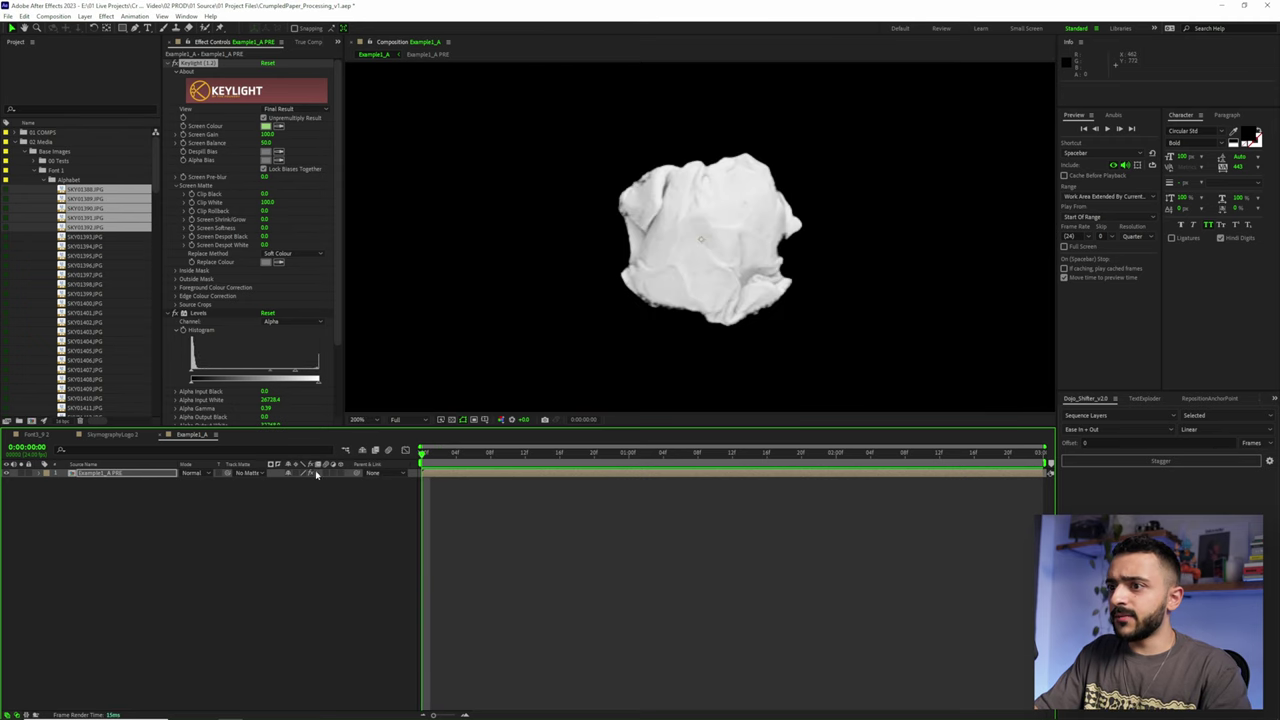
pyautogui.click(316, 474)
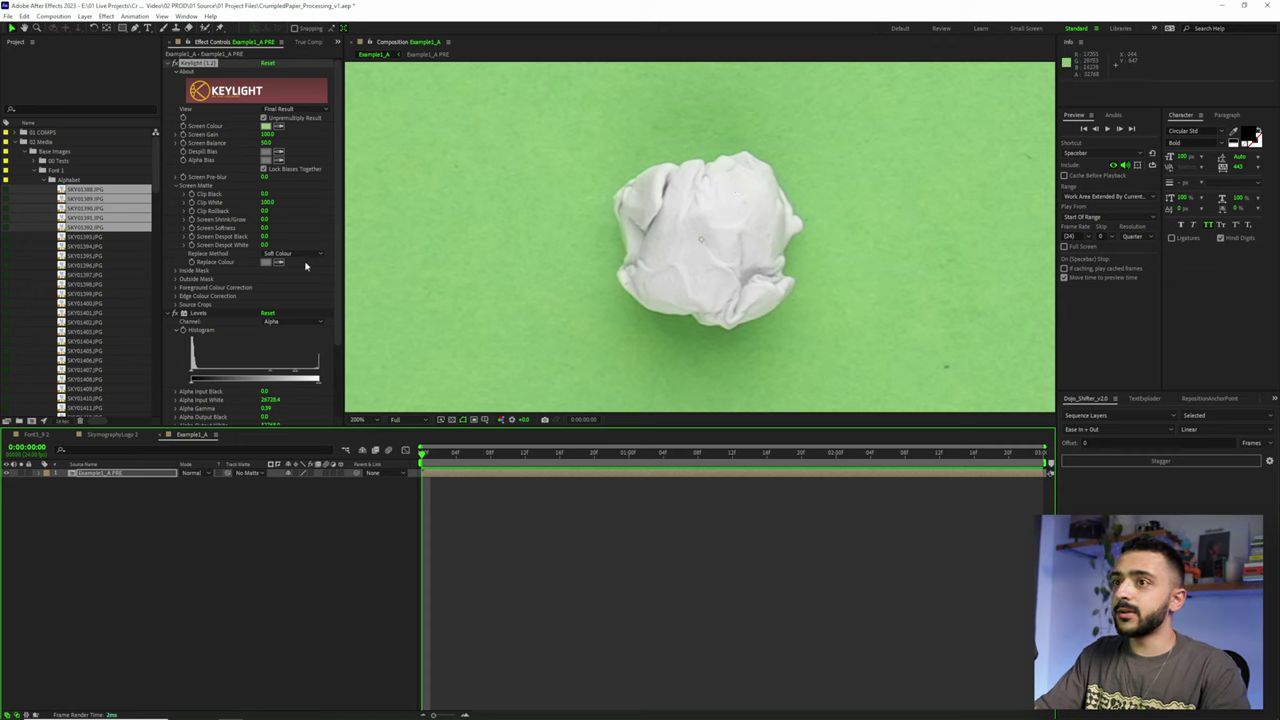
pyautogui.click(316, 474)
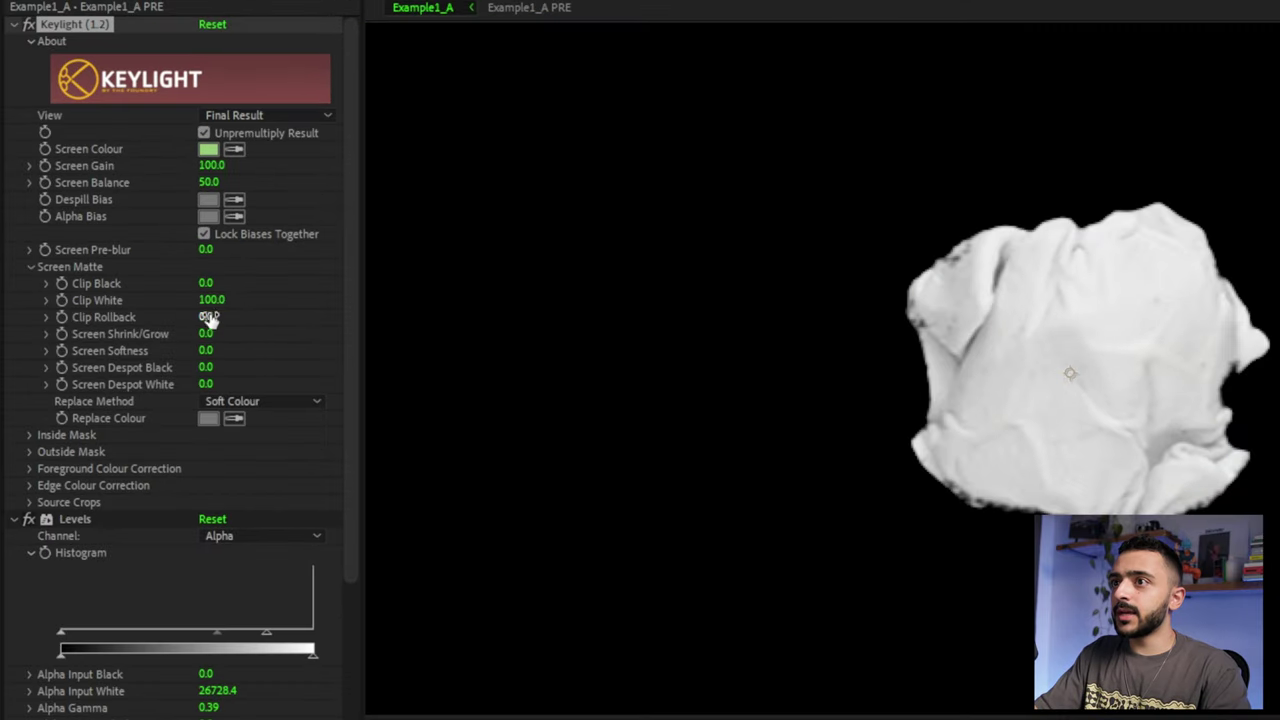
# Set Clip White to 77.0 in Keylight's Screen Matte settings and inspect the flattened paper's edges
pyautogui.click(71, 262)
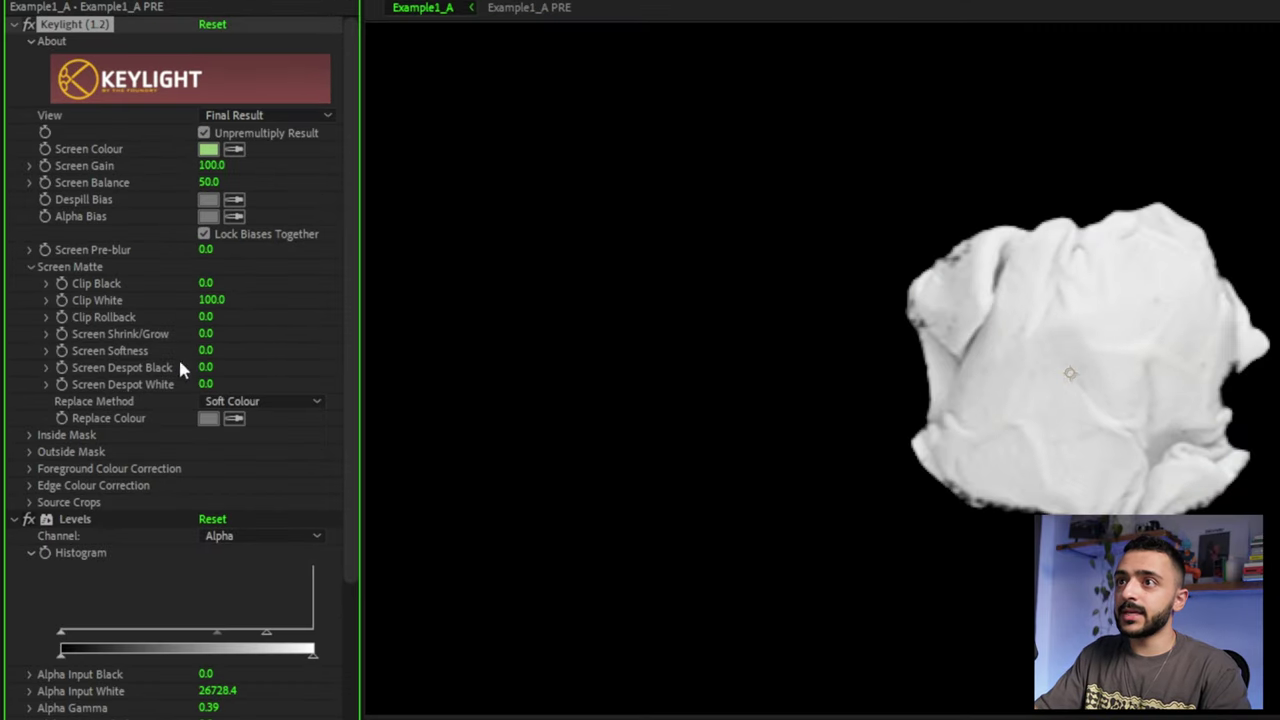
pyautogui.moveTo(208, 300)
pyautogui.mouseDown()
pyautogui.moveTo(177, 299)
pyautogui.moveTo(186, 309)
pyautogui.mouseUp()
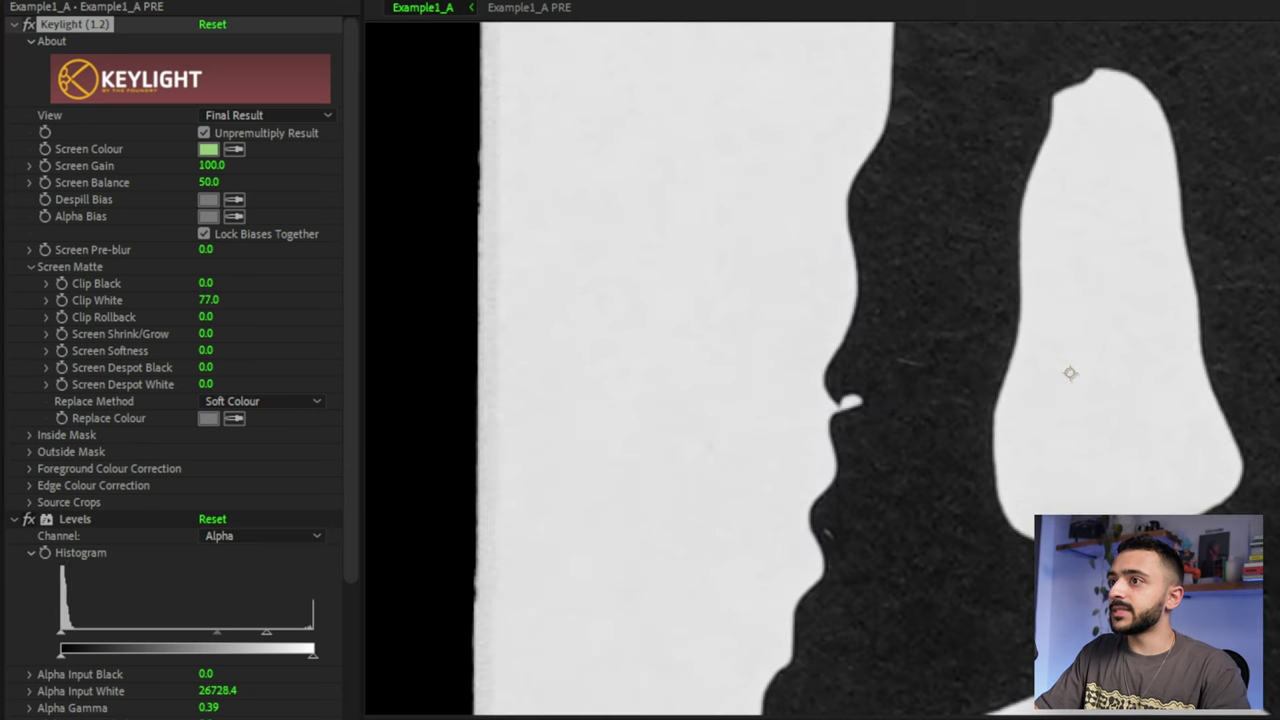
pyautogui.scroll(-1, 934, 438)
pyautogui.moveTo(890, 228); pyautogui.dragTo(894, 520)
pyautogui.scroll(3, 846, 363)
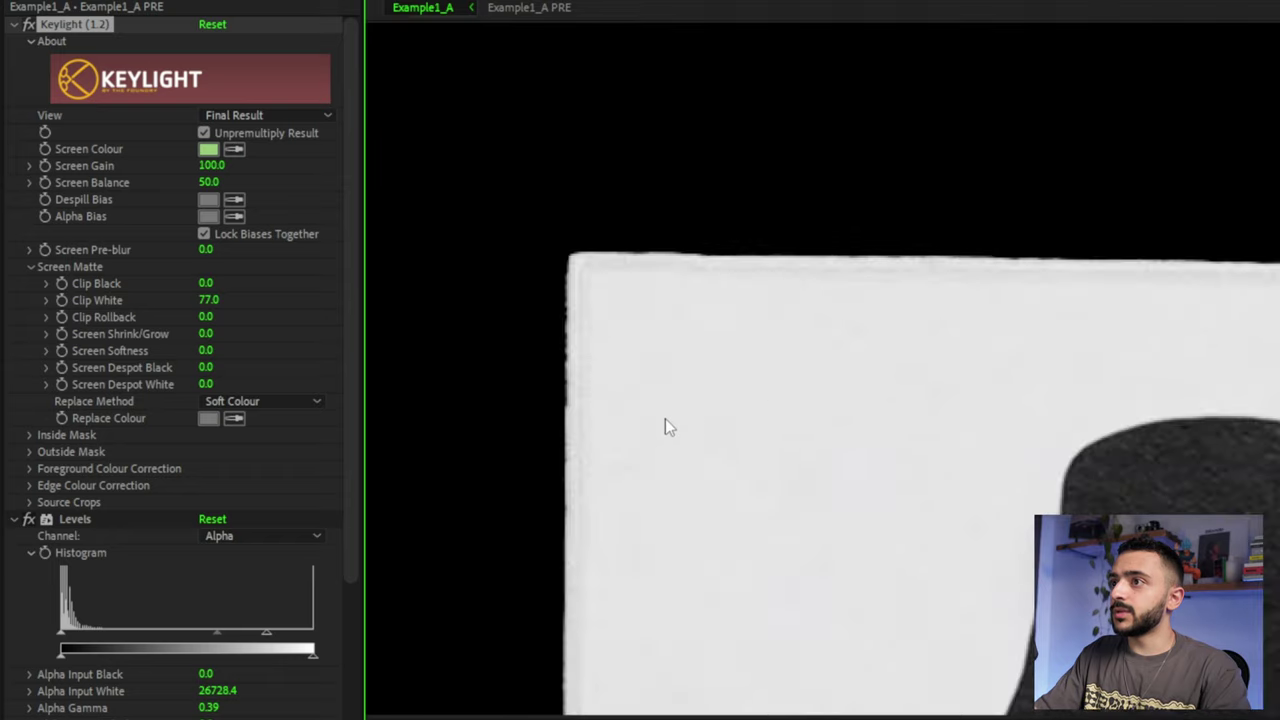
pyautogui.scroll(-4, 113, 657)
pyautogui.click(96, 614)
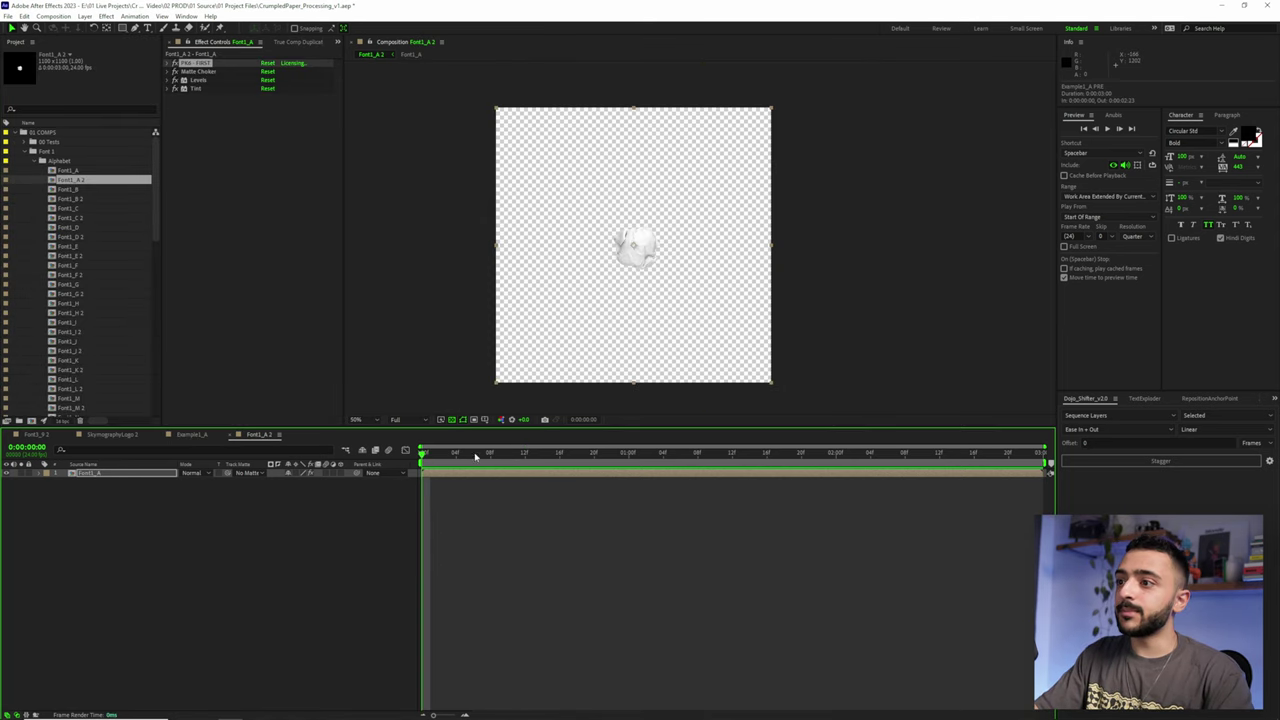
# Show the flattened letter in Font1_A 2 at frame 15 without the transparency grid, and set its Levels Input White to 30712.0
pyautogui.moveTo(476, 455); pyautogui.dragTo(549, 458)
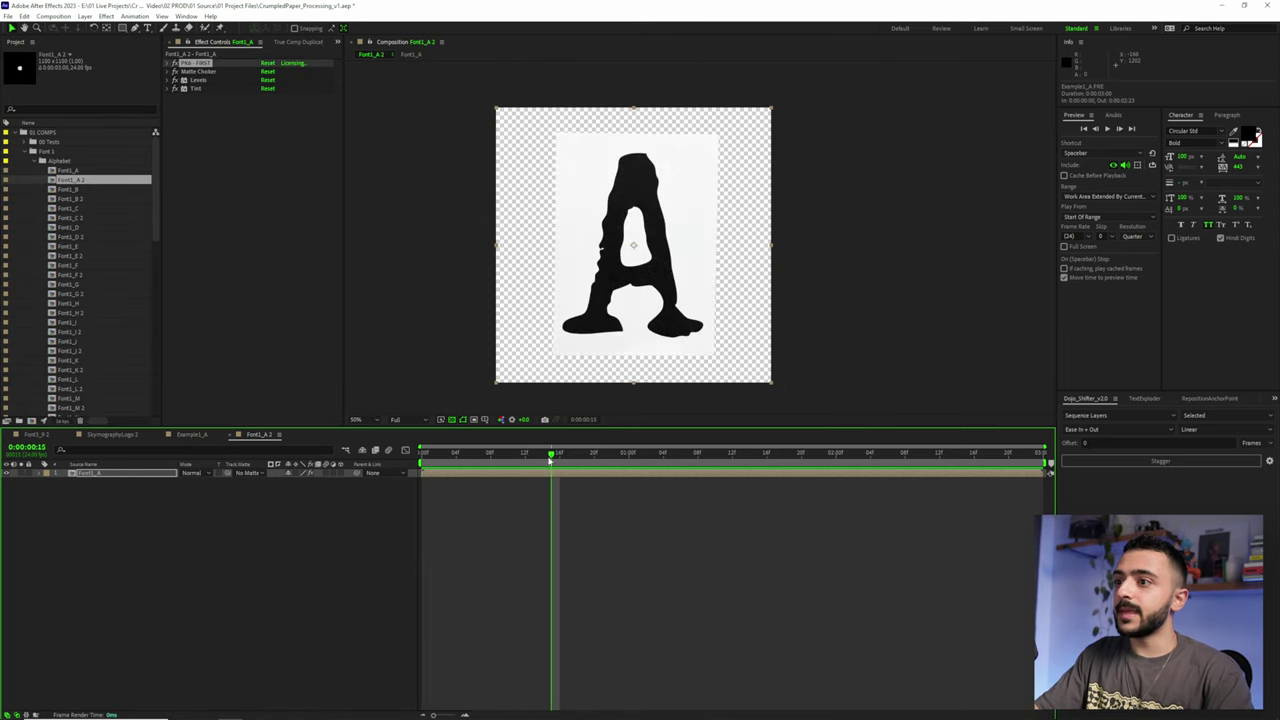
pyautogui.click(453, 420)
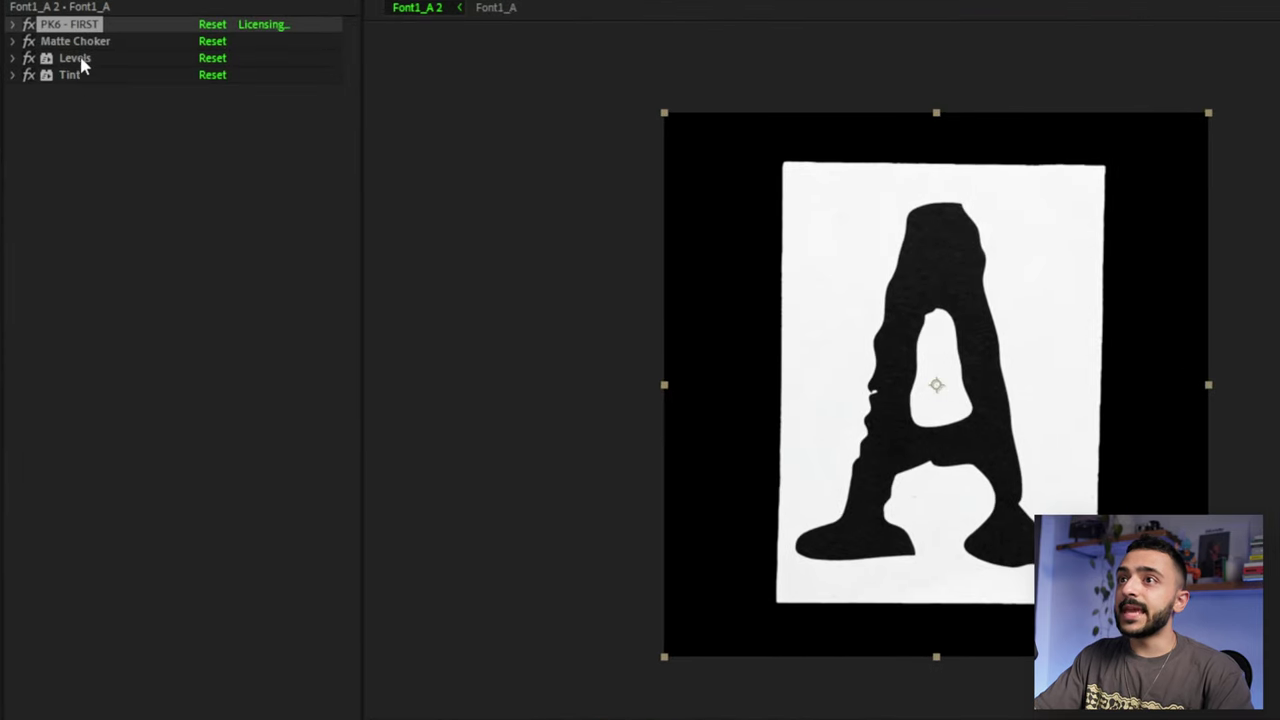
pyautogui.click(76, 59)
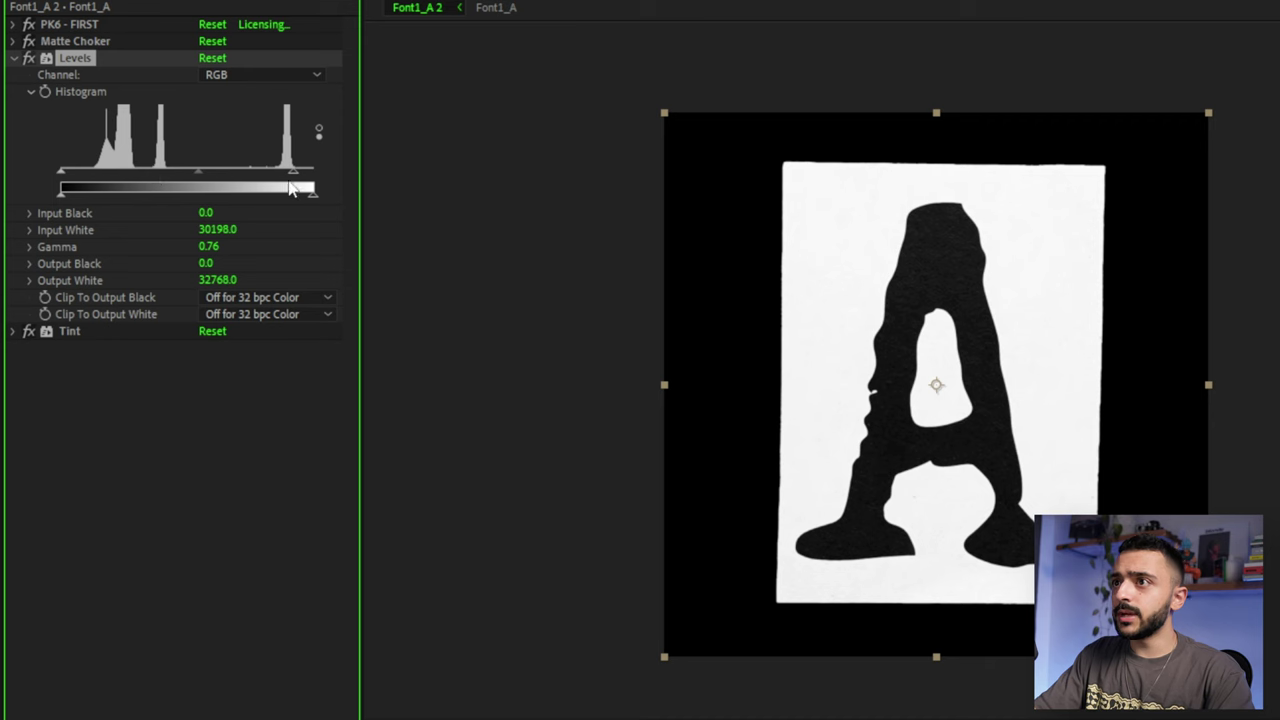
pyautogui.moveTo(298, 181)
pyautogui.mouseDown()
pyautogui.moveTo(314, 182)
pyautogui.moveTo(298, 182)
pyautogui.mouseUp()
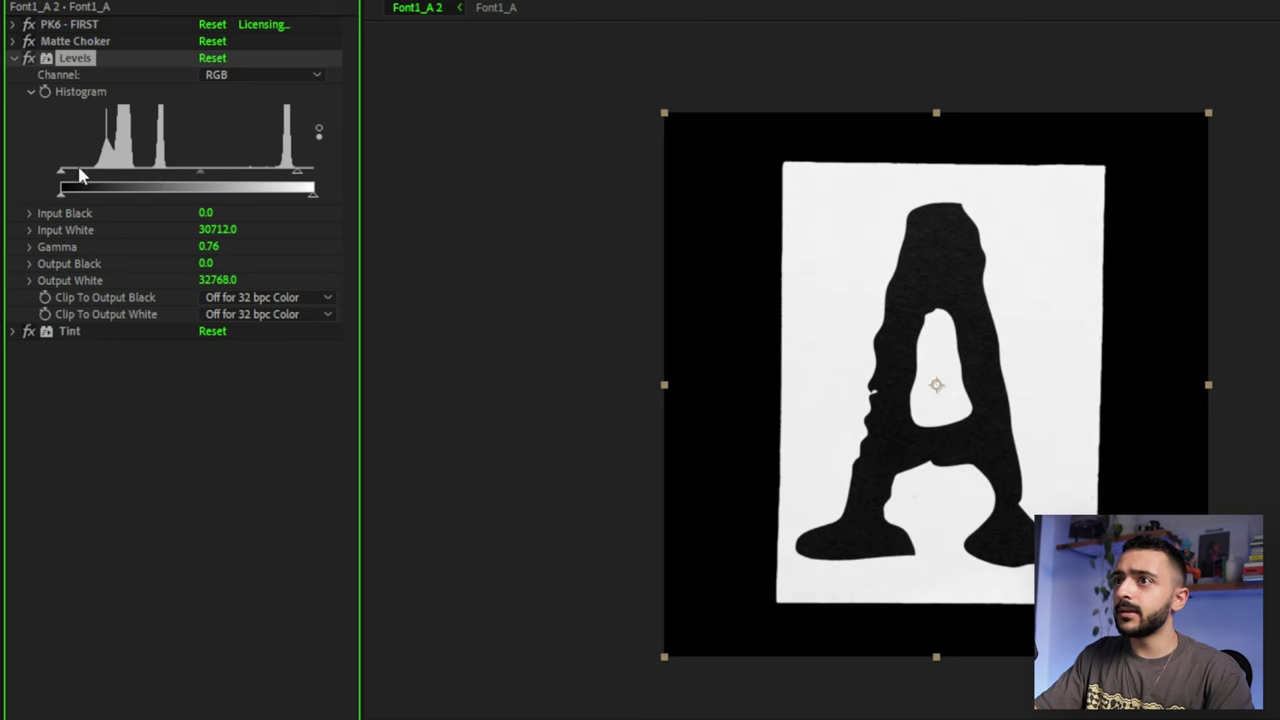
# Compare the crumpled paper ball's green edge spill with the Tint effect off and on
pyautogui.click(13, 58)
pyautogui.click(13, 75)
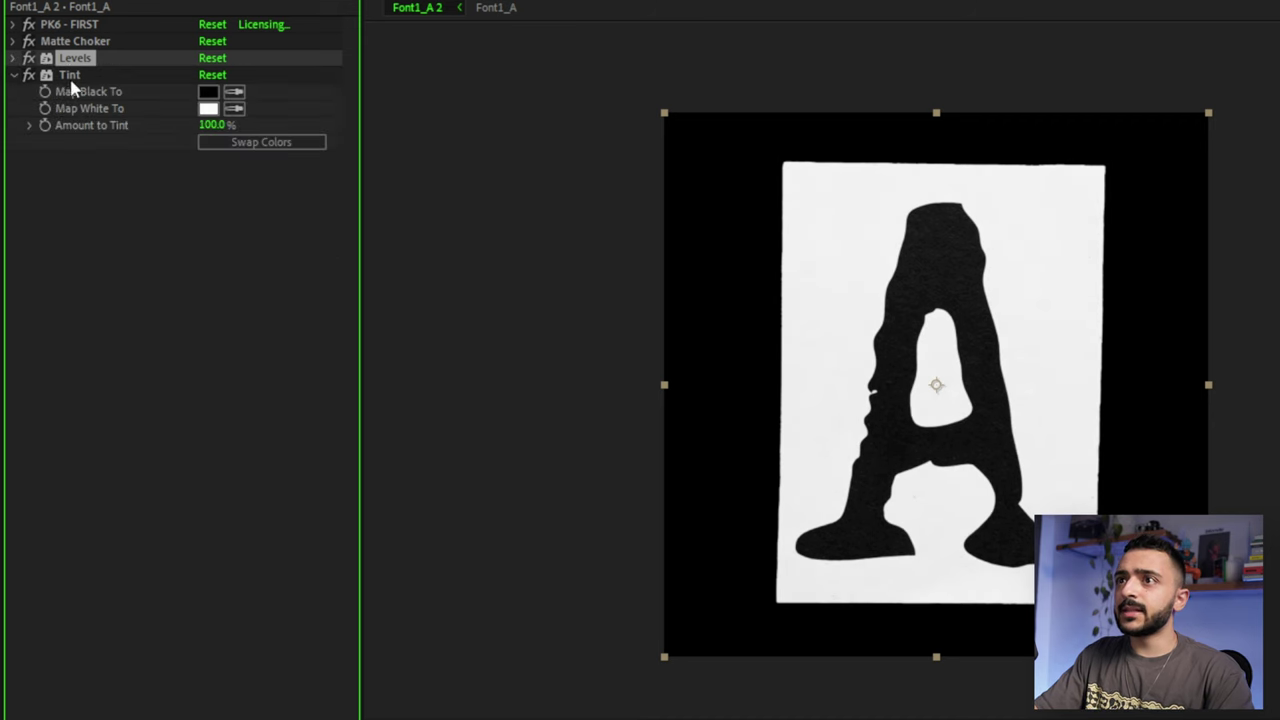
pyautogui.press('space')
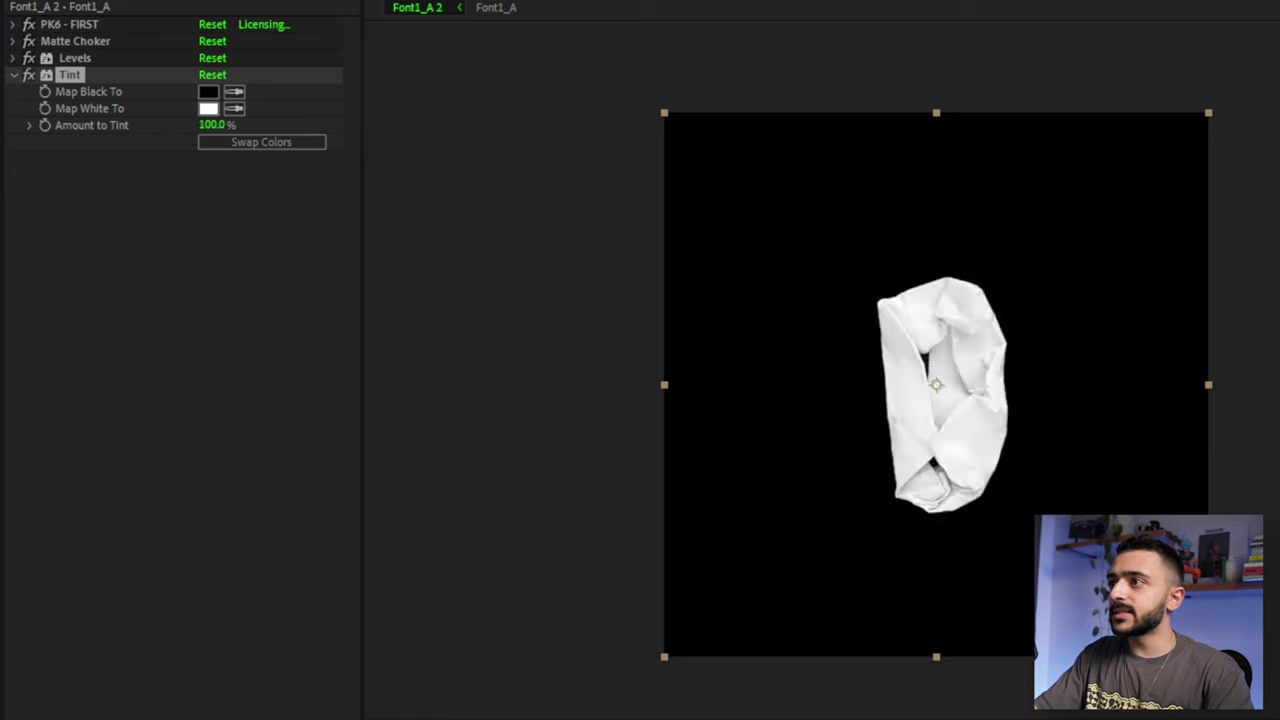
pyautogui.click(29, 76)
pyautogui.scroll(2, 886, 376)
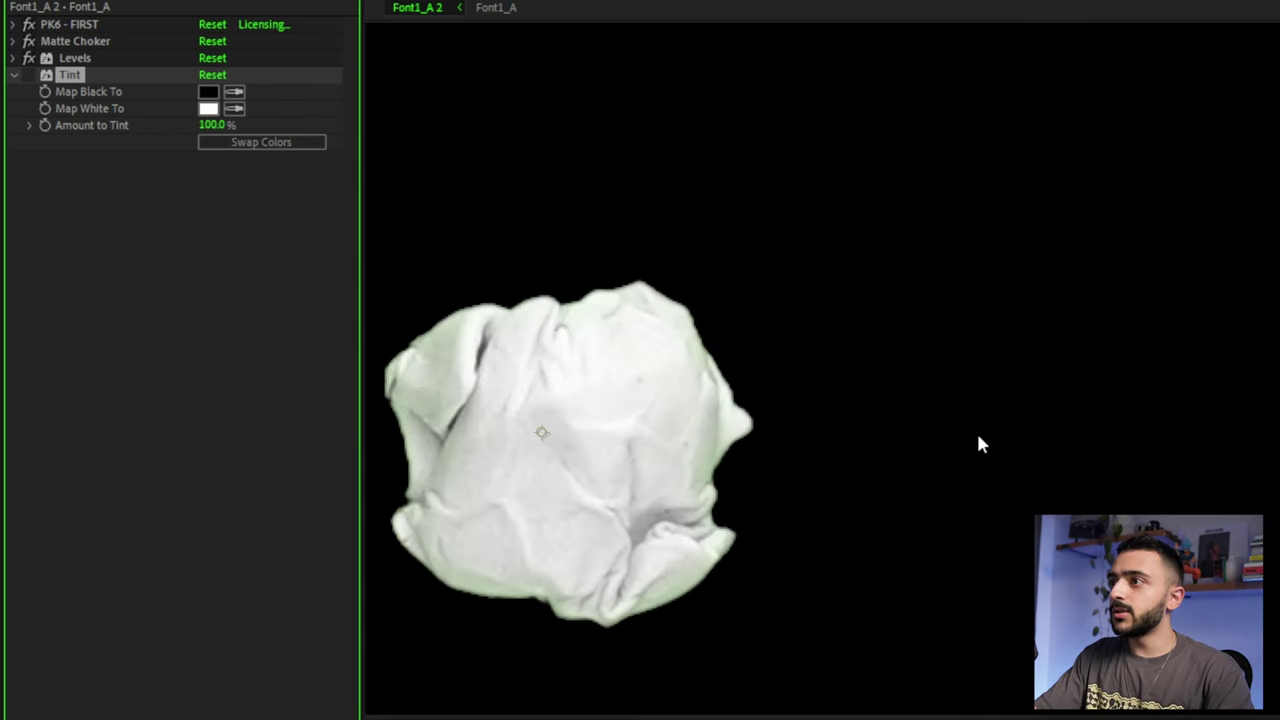
pyautogui.moveTo(715, 434); pyautogui.dragTo(1140, 473)
pyautogui.scroll(1, 886, 440)
pyautogui.click(28, 75)
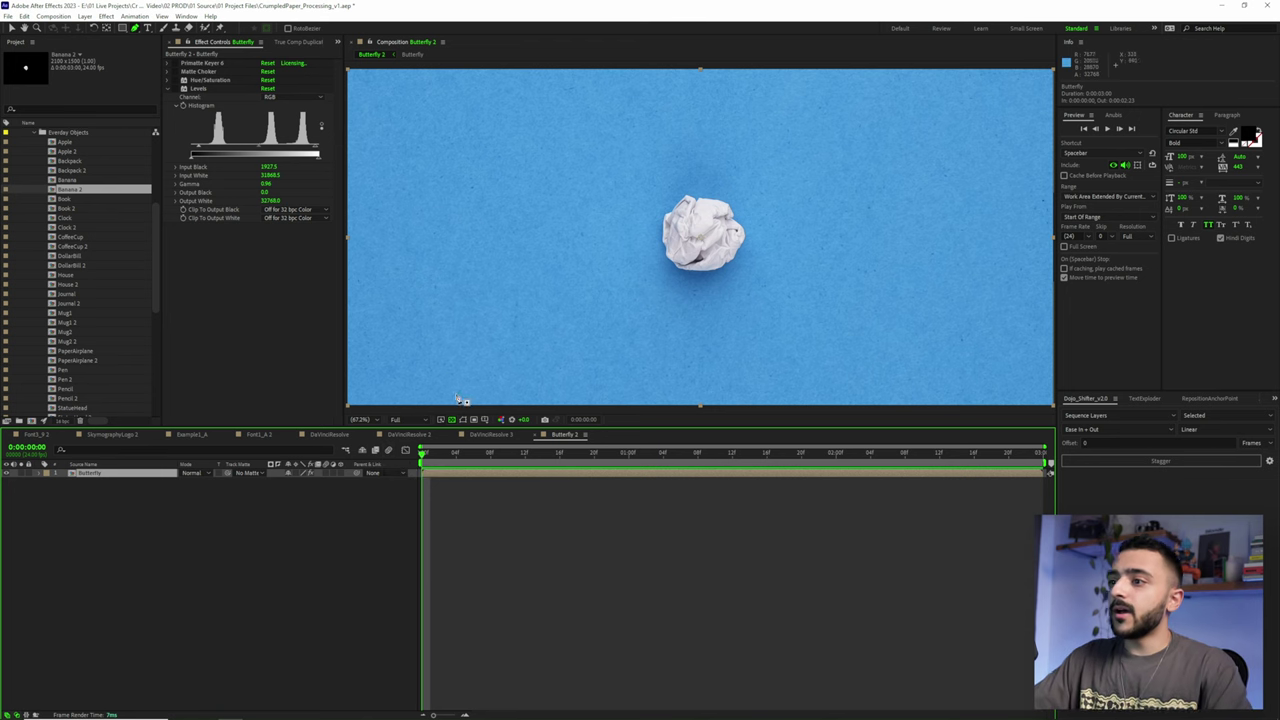
# Scrub the Butterfly 2 animation to frame 19 and enable Primatte Keyer 6 to key out its blue background
pyautogui.moveTo(474, 452); pyautogui.dragTo(576, 452)
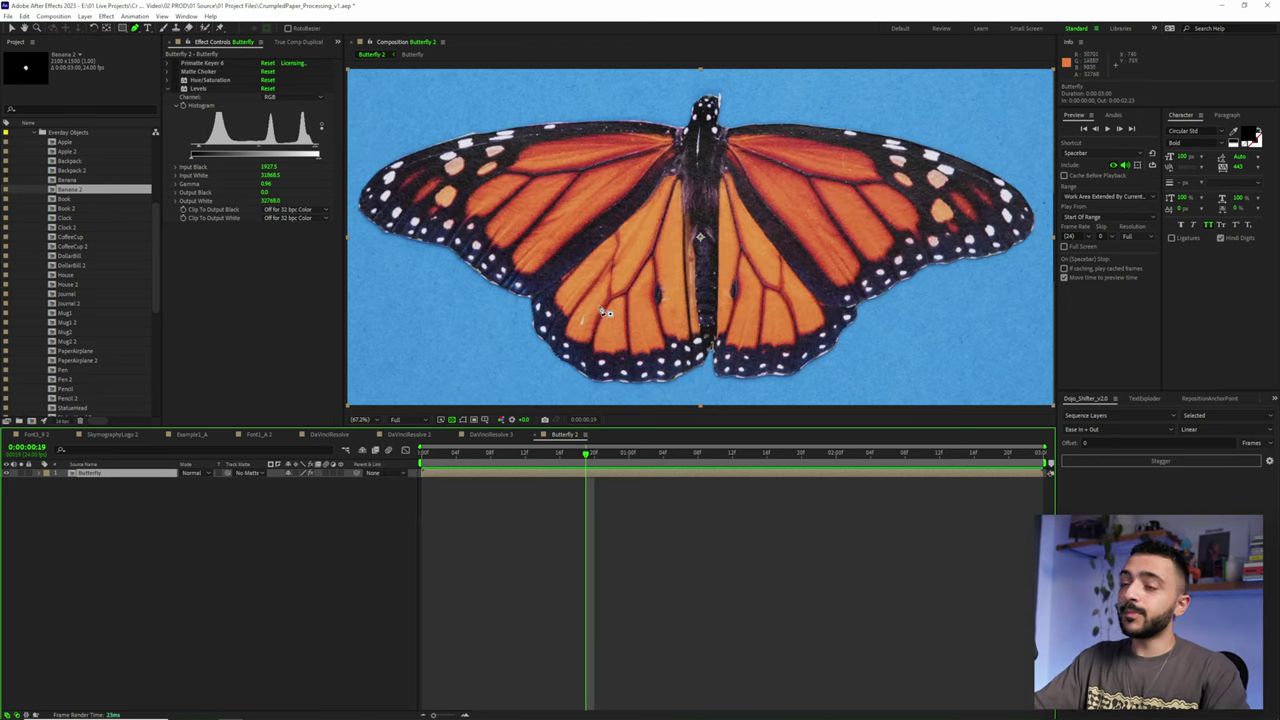
pyautogui.click(176, 63)
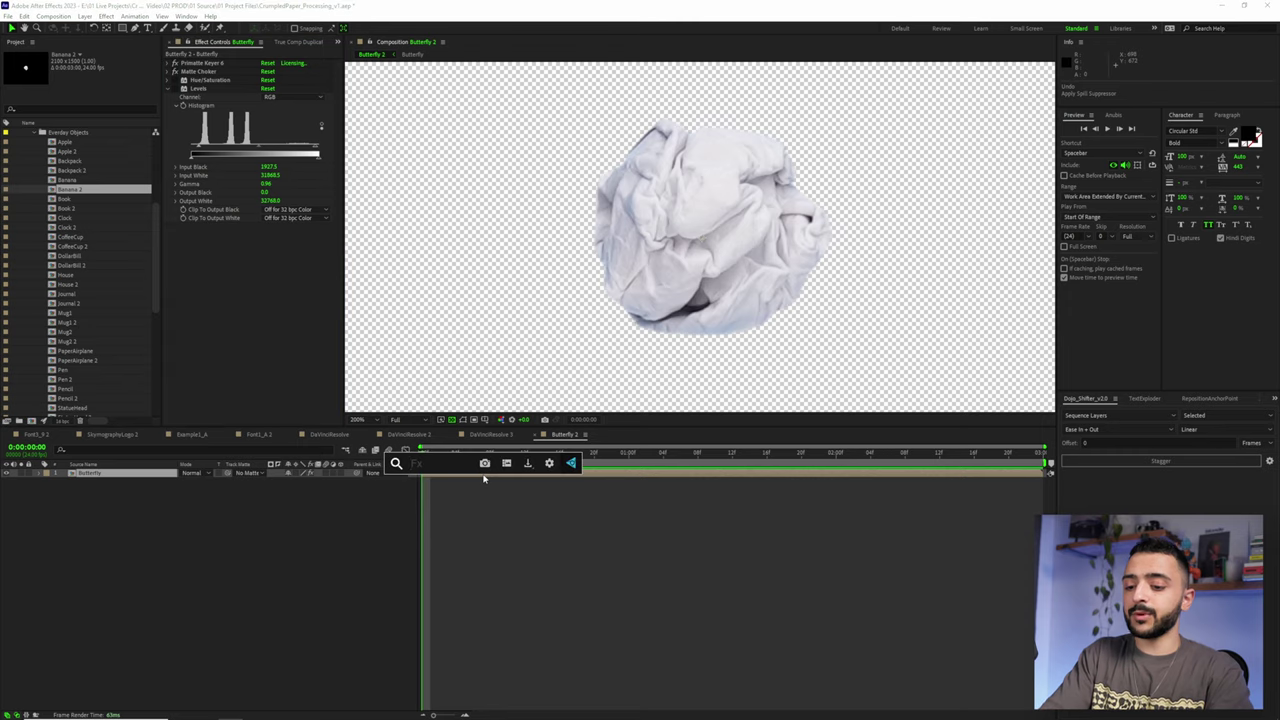
# Try Spill Suppressor on the Butterfly layer with the blue backdrop sampled as Color To Suppress, compare it off and on, and delete it
pyautogui.write('spi')
pyautogui.press('Return')
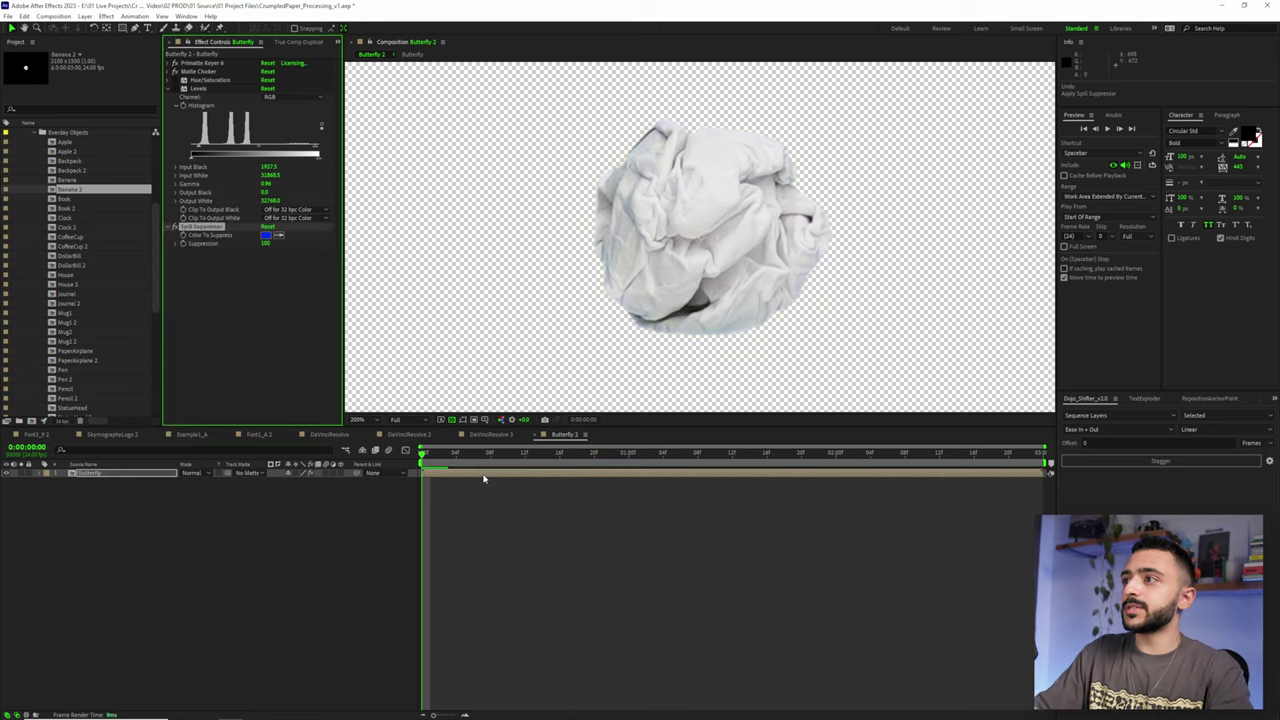
pyautogui.click(265, 235)
pyautogui.press('Return')
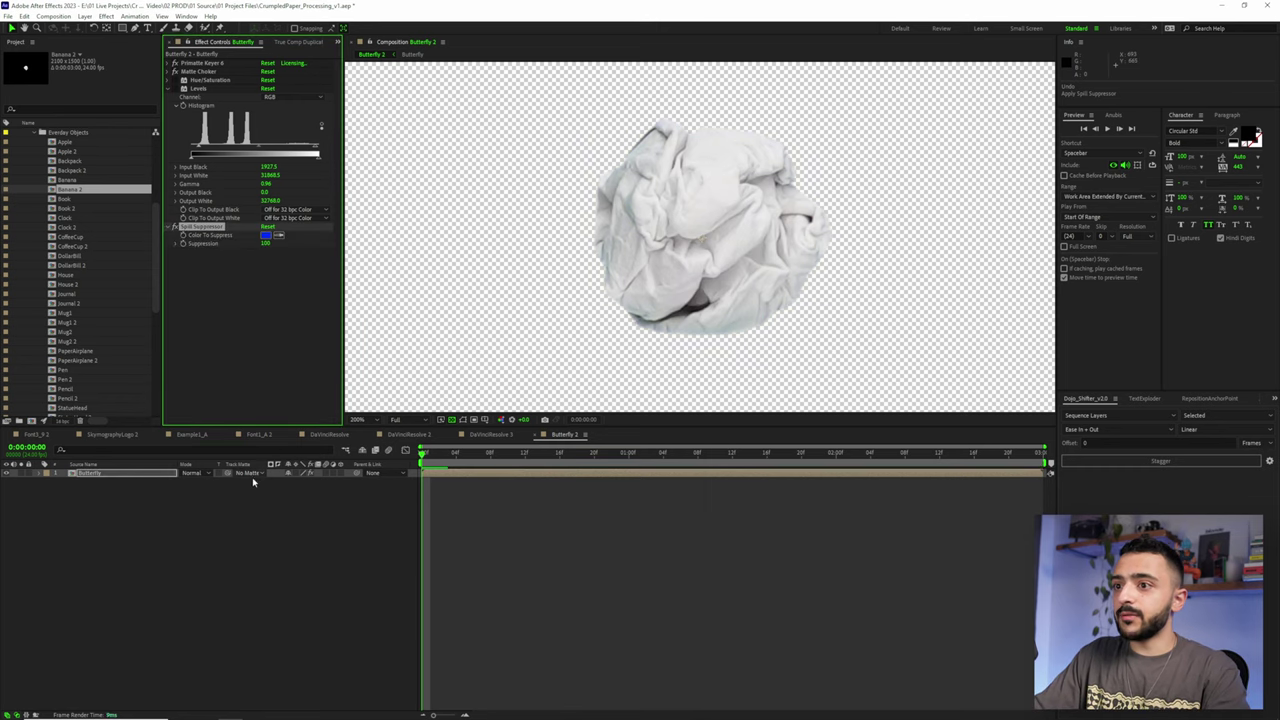
pyautogui.click(306, 473)
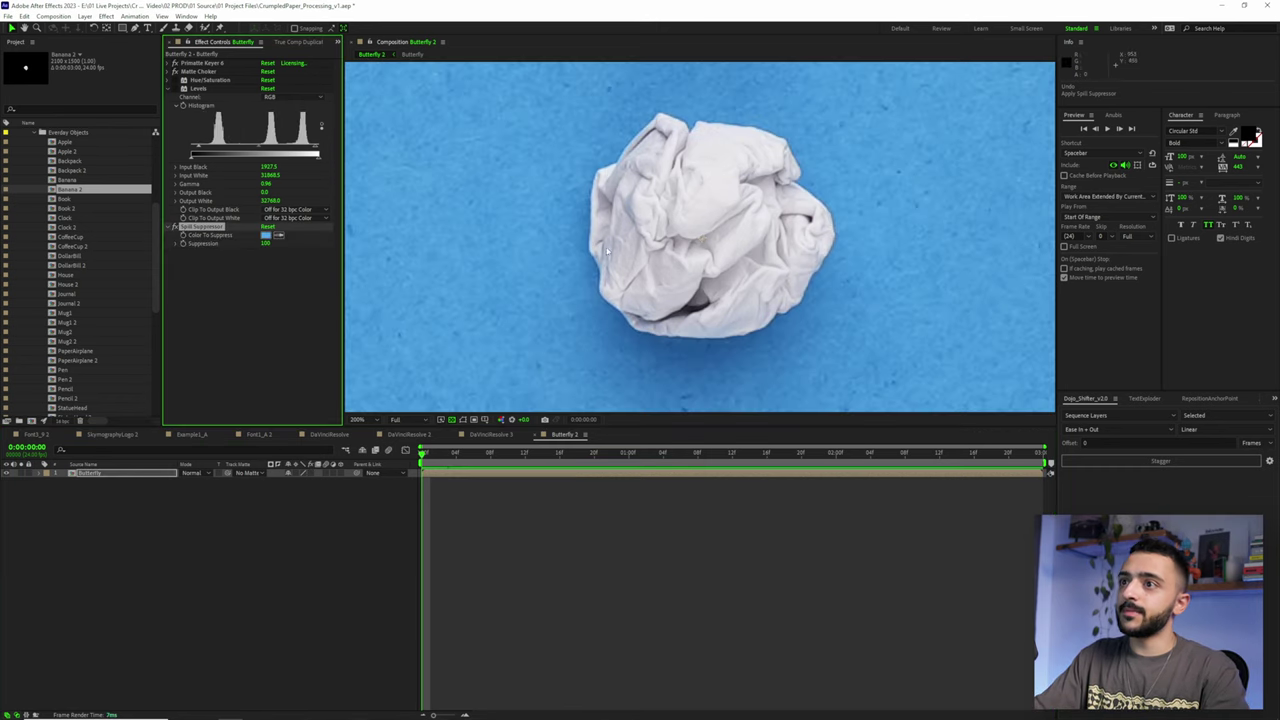
pyautogui.click(307, 473)
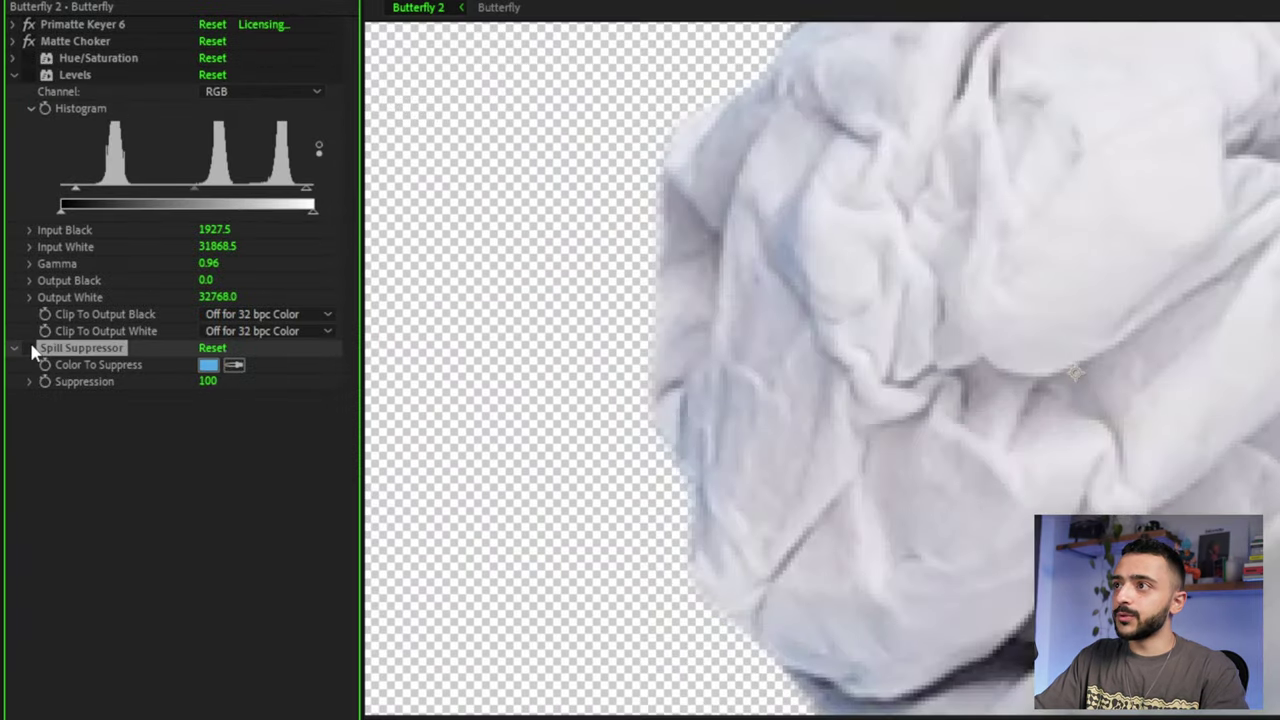
pyautogui.click(29, 347)
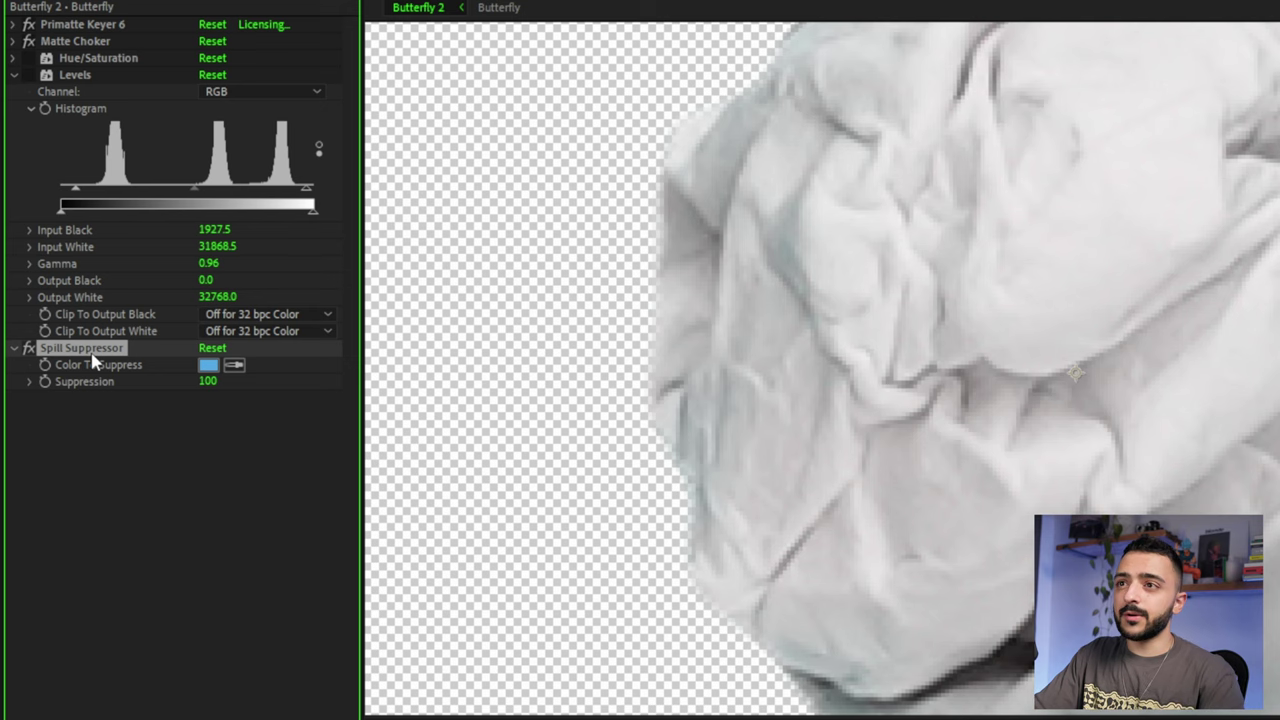
pyautogui.press('Delete')
# Enable Hue/Saturation on the Butterfly layer and set Blue Saturation to -100 for the Blues channel
pyautogui.click(58, 58)
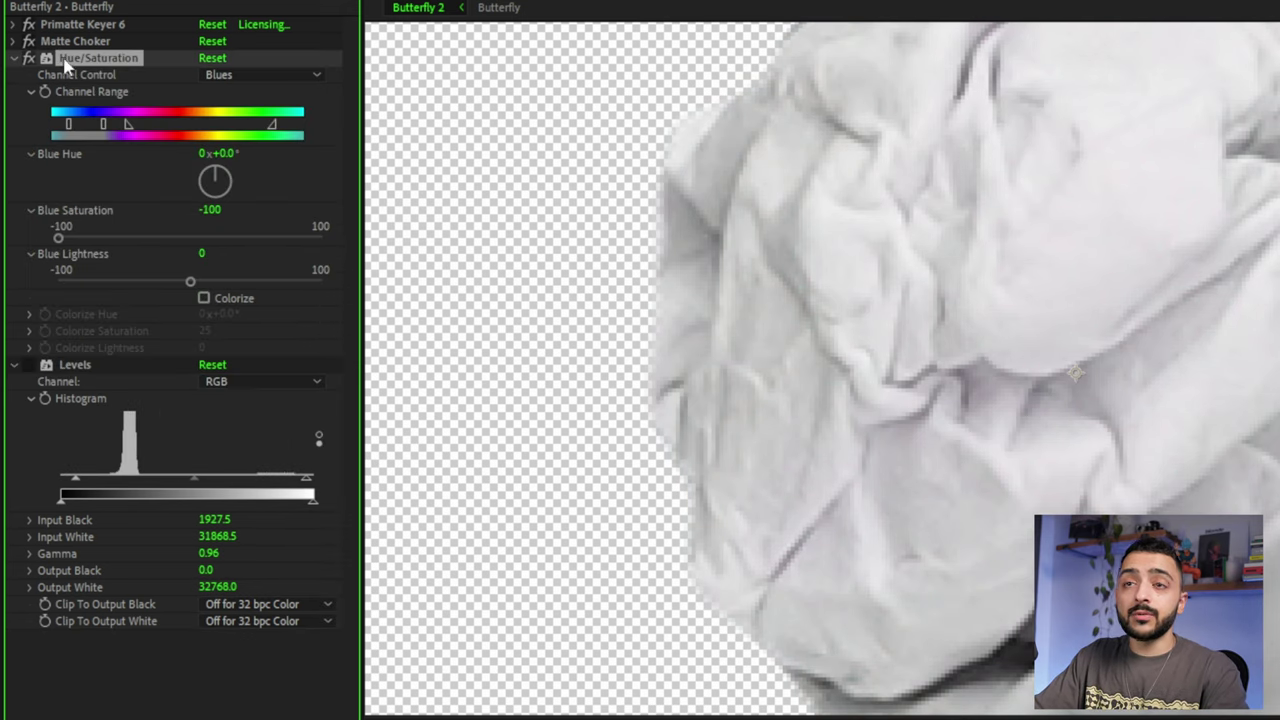
pyautogui.click(225, 75)
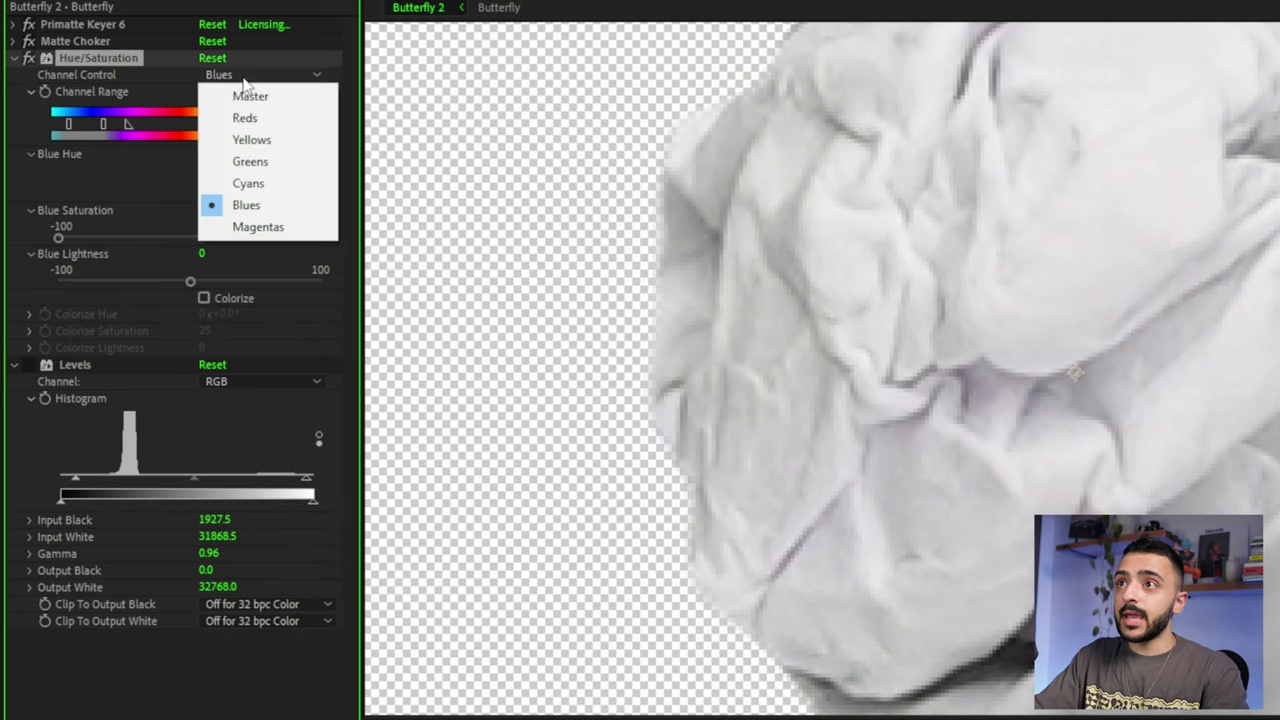
pyautogui.click(265, 204)
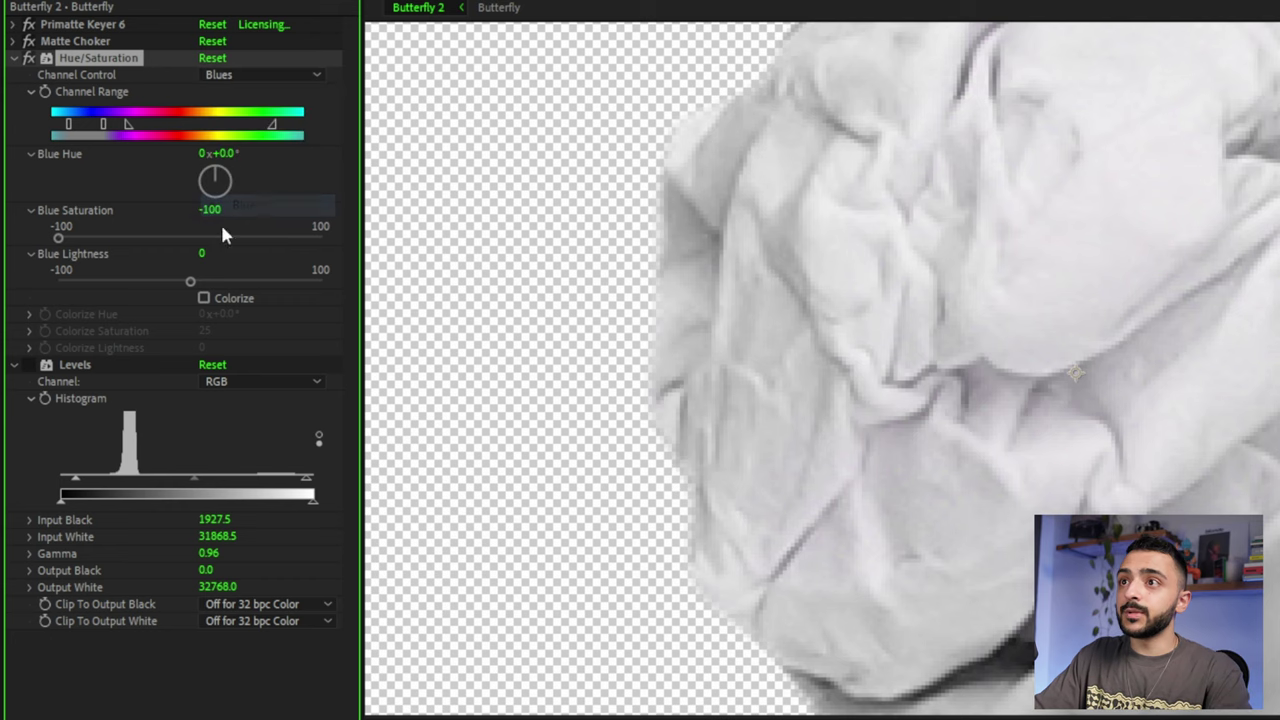
pyautogui.moveTo(68, 236); pyautogui.dragTo(41, 238)
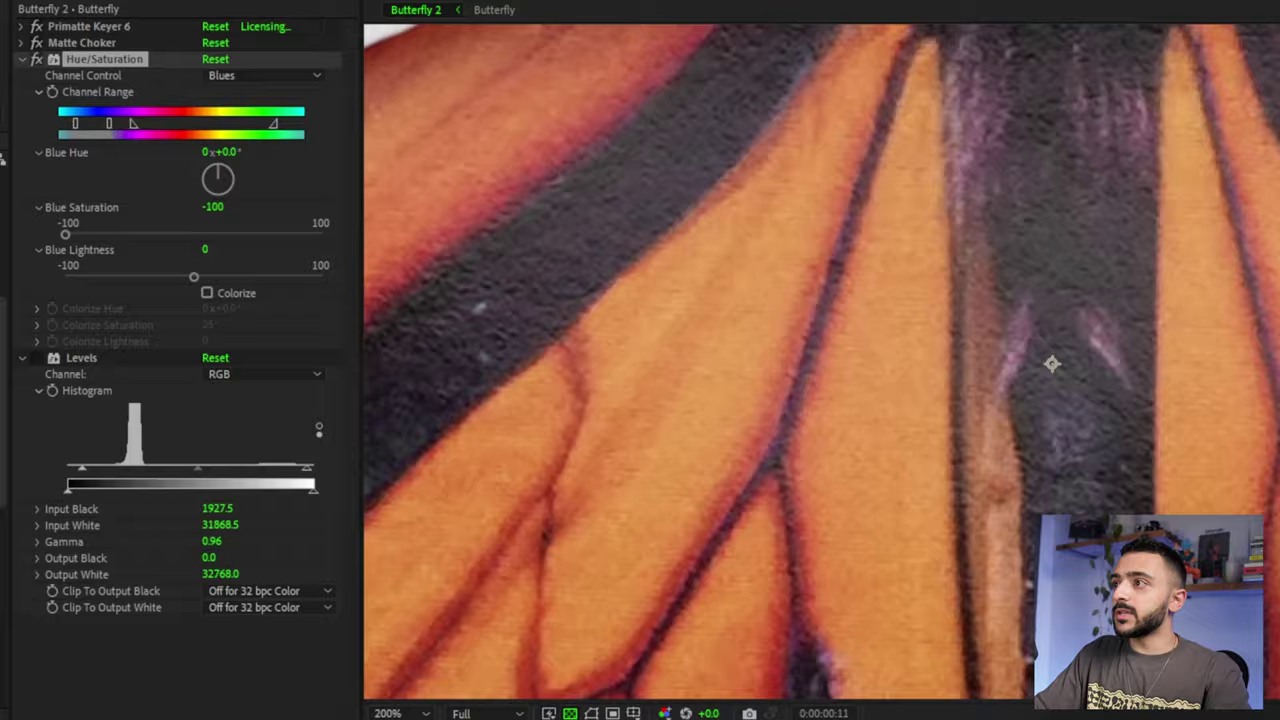
# Check the whole keyed butterfly at frame 16 and enable its Levels effect
pyautogui.scroll(-2, 649, 380)
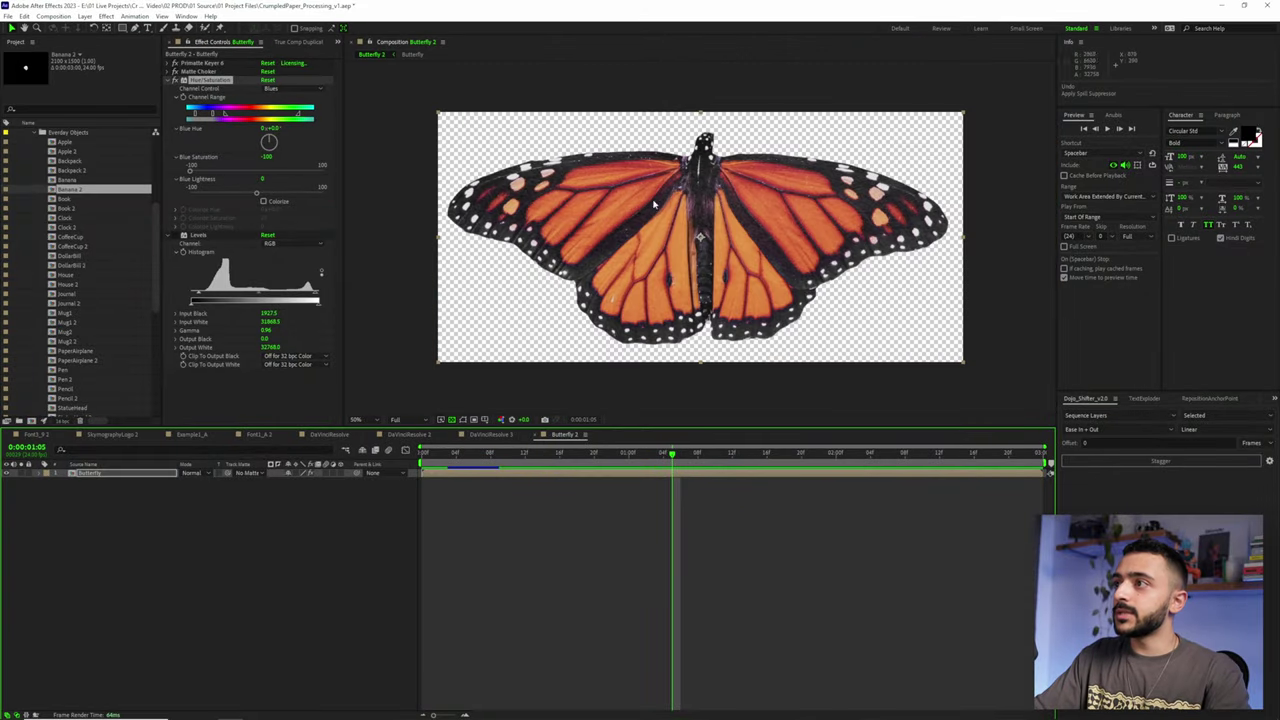
pyautogui.moveTo(600, 452); pyautogui.dragTo(558, 457)
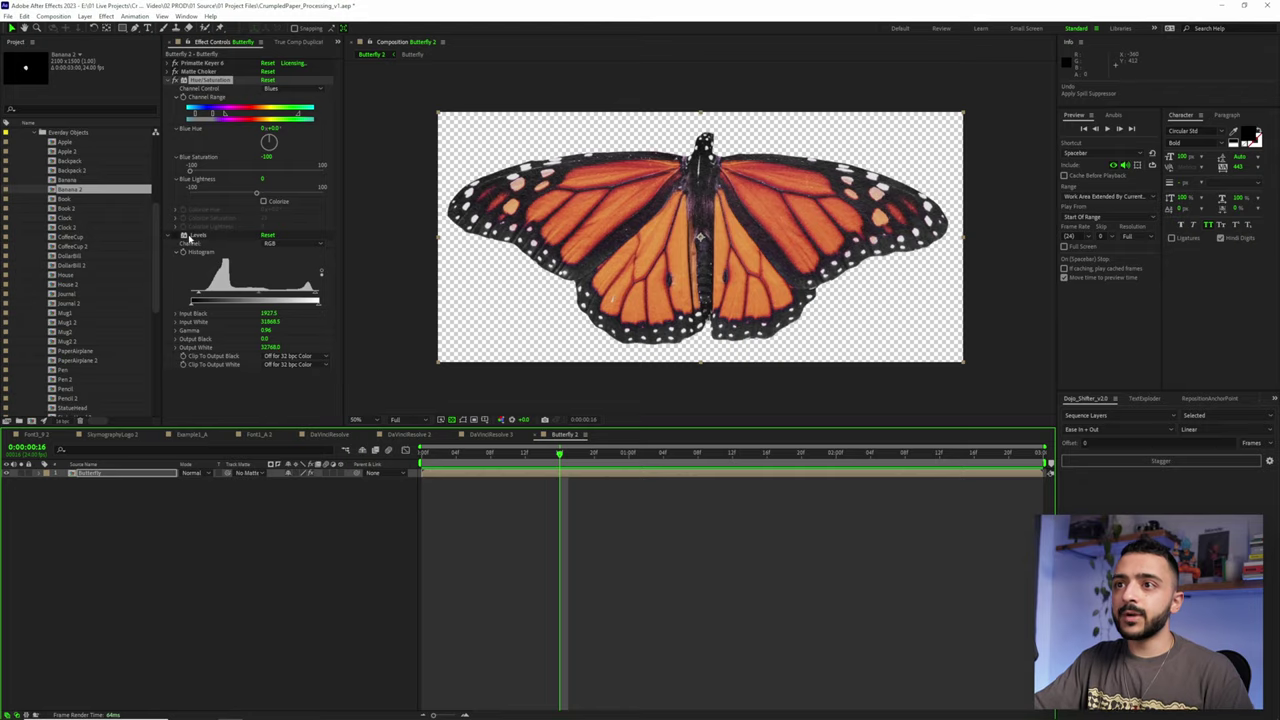
pyautogui.click(175, 236)
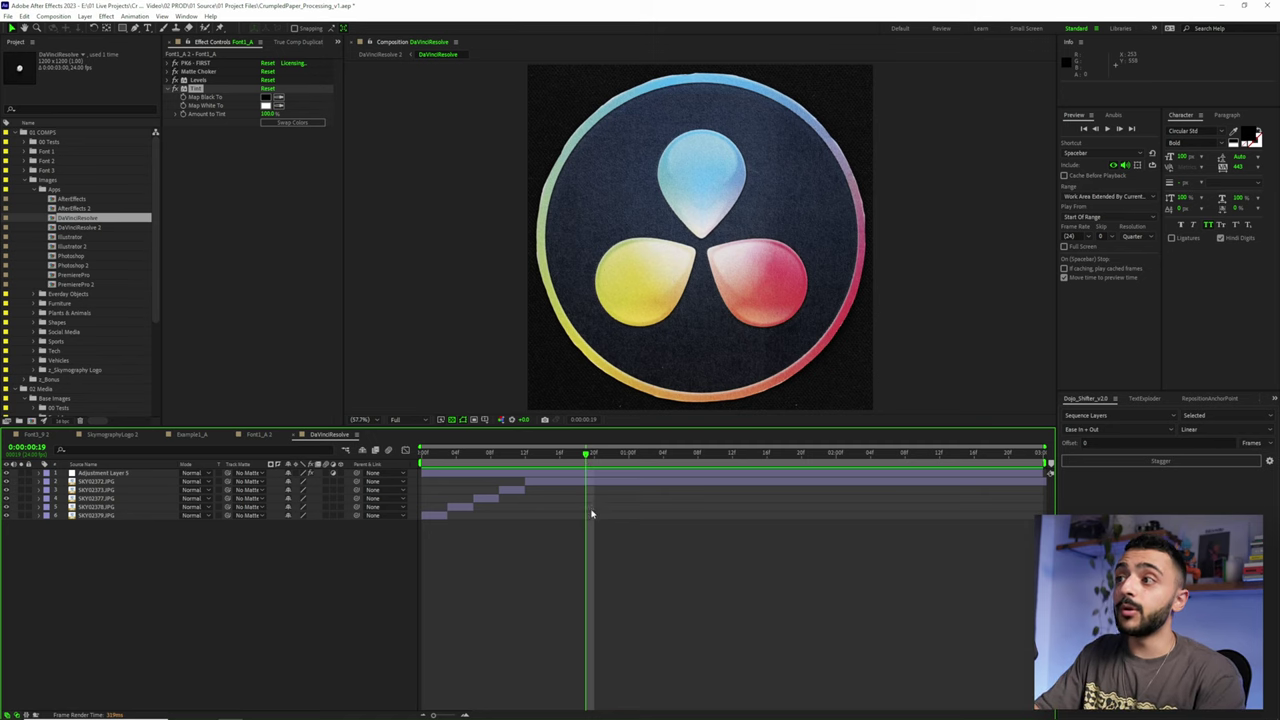
# Scrub the DaVinciResolve logo on its black background to frame 18 and open the DaVinciResolve 2 composition
pyautogui.click(657, 323)
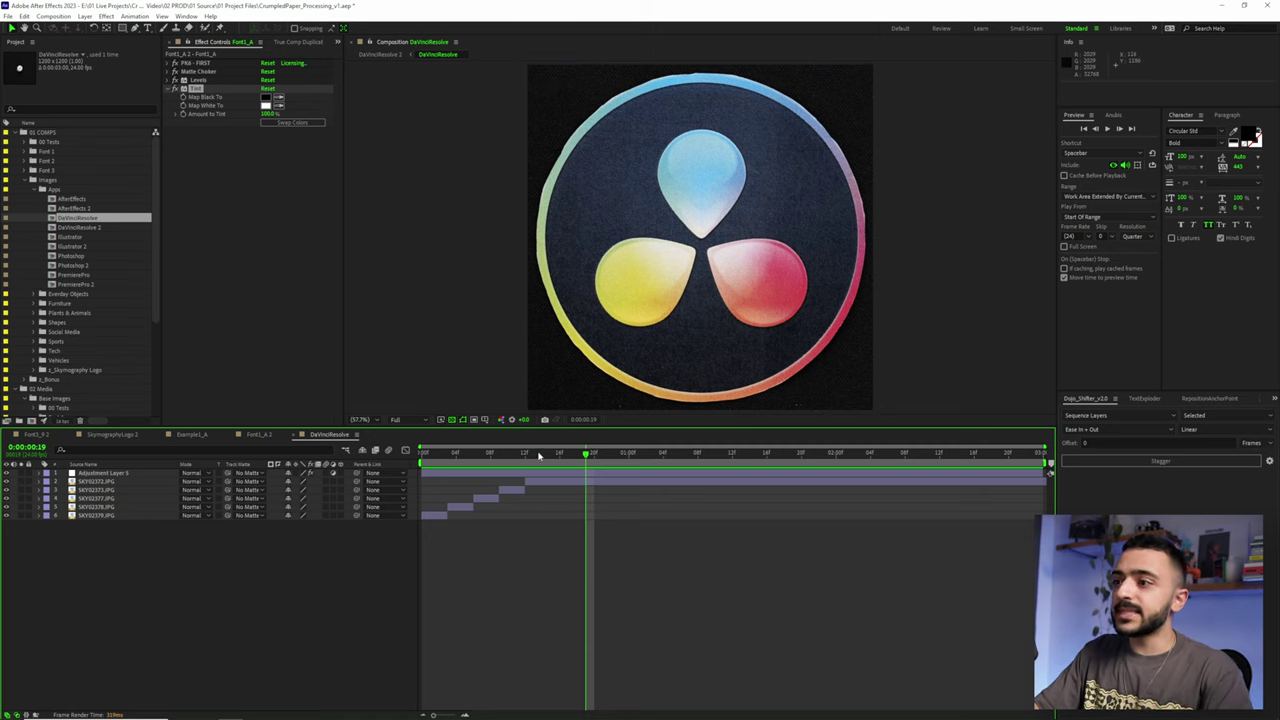
pyautogui.moveTo(539, 456); pyautogui.dragTo(577, 456)
pyautogui.doubleClick(96, 228)
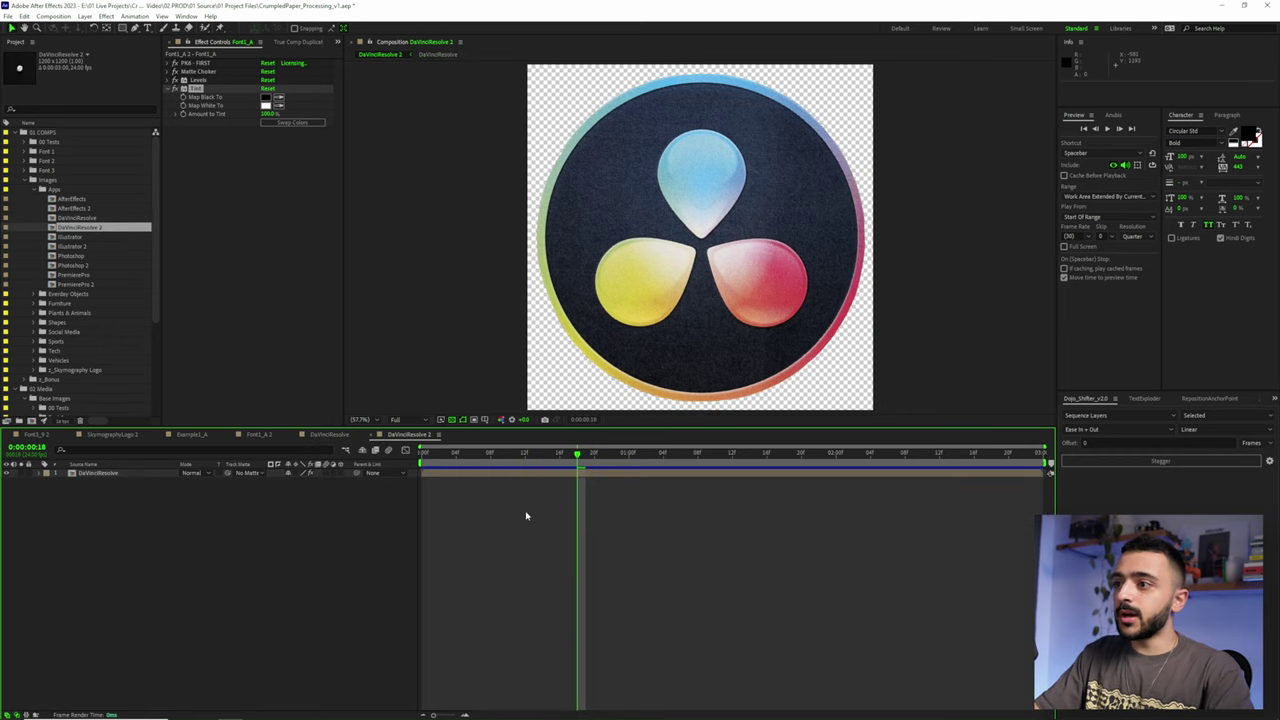
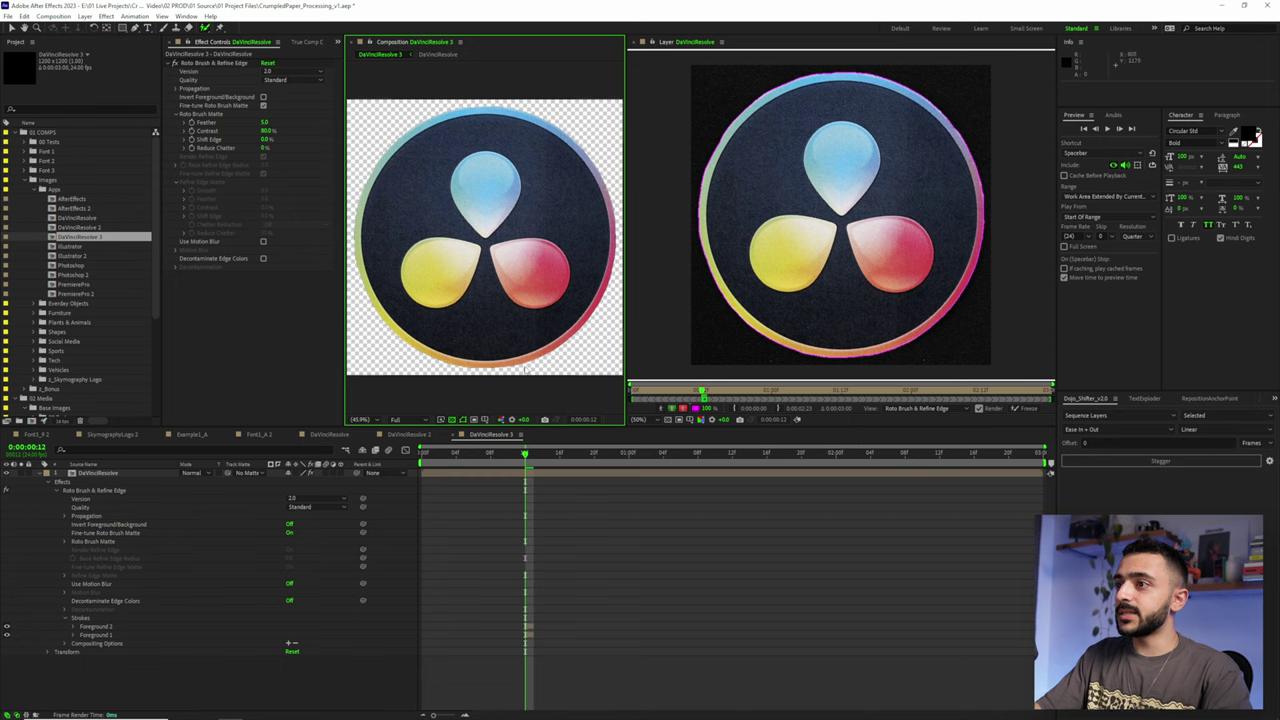
# Step back through DaVinciResolve 3 from frame 12 and subtract the black background around the paper's edges from the Roto Brush selection
pyautogui.press('pageup')
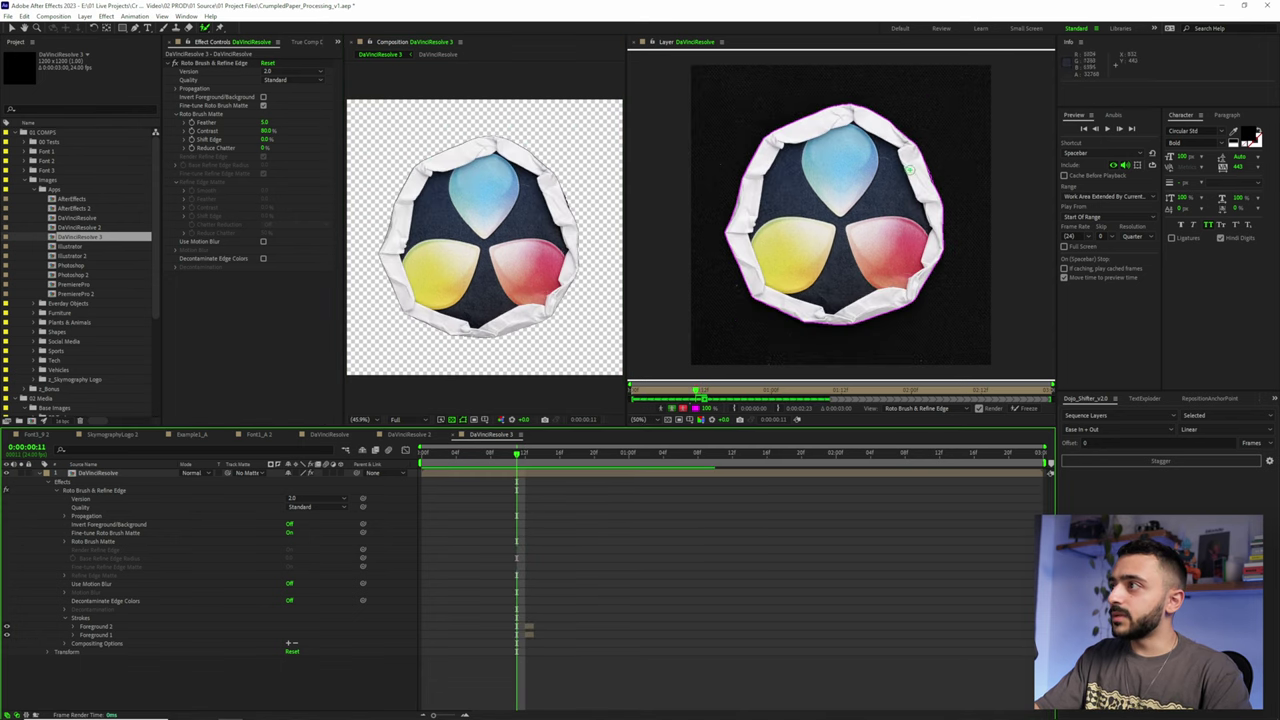
pyautogui.scroll(2, 581, 182)
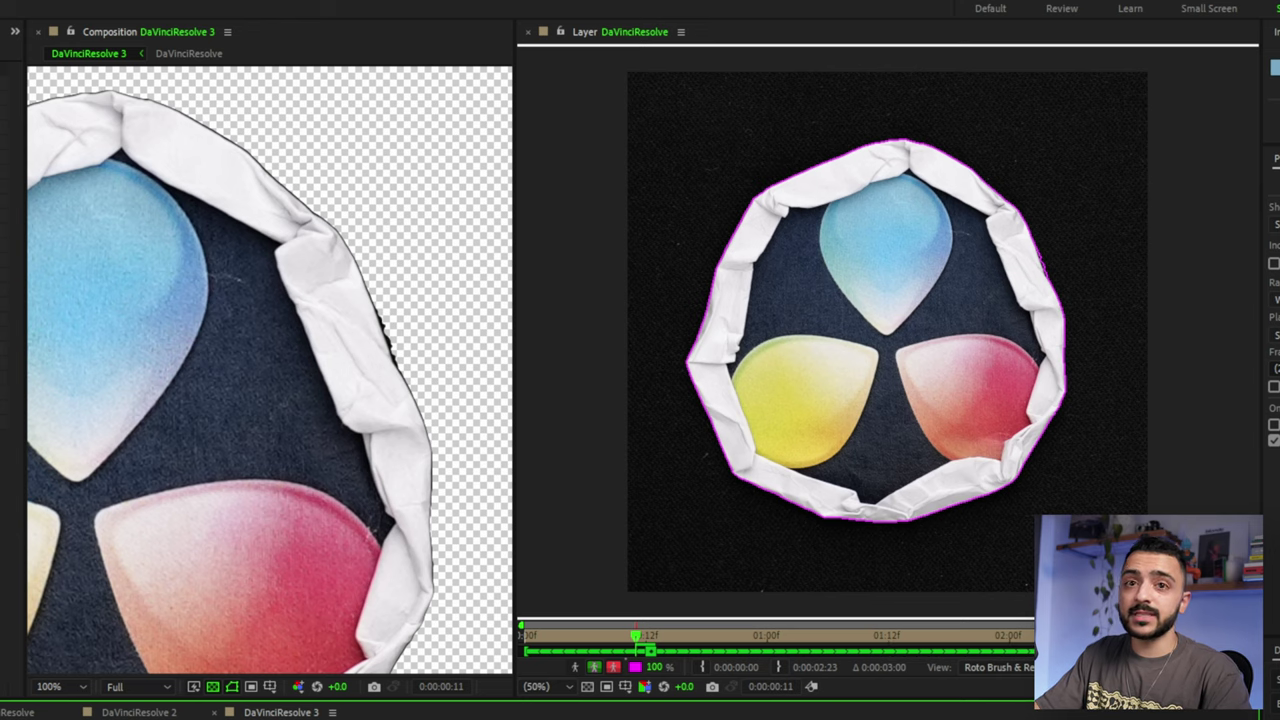
pyautogui.scroll(2, 1055, 256)
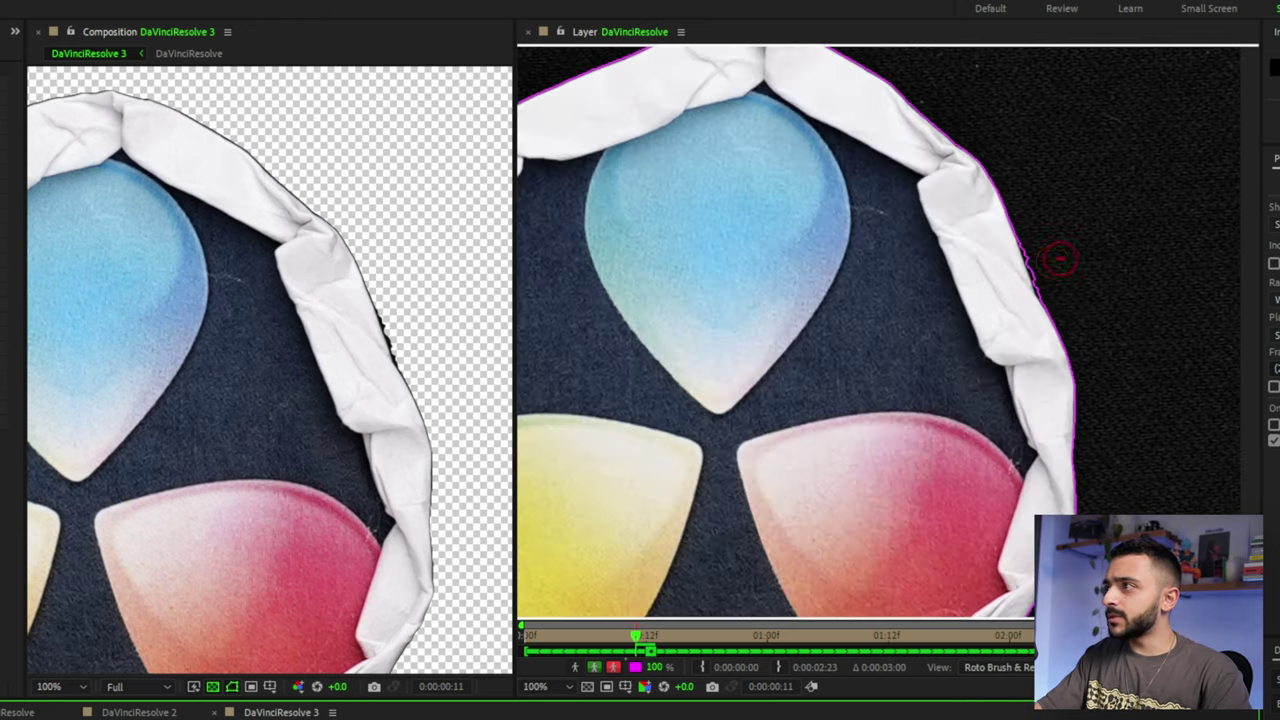
pyautogui.press('alt')
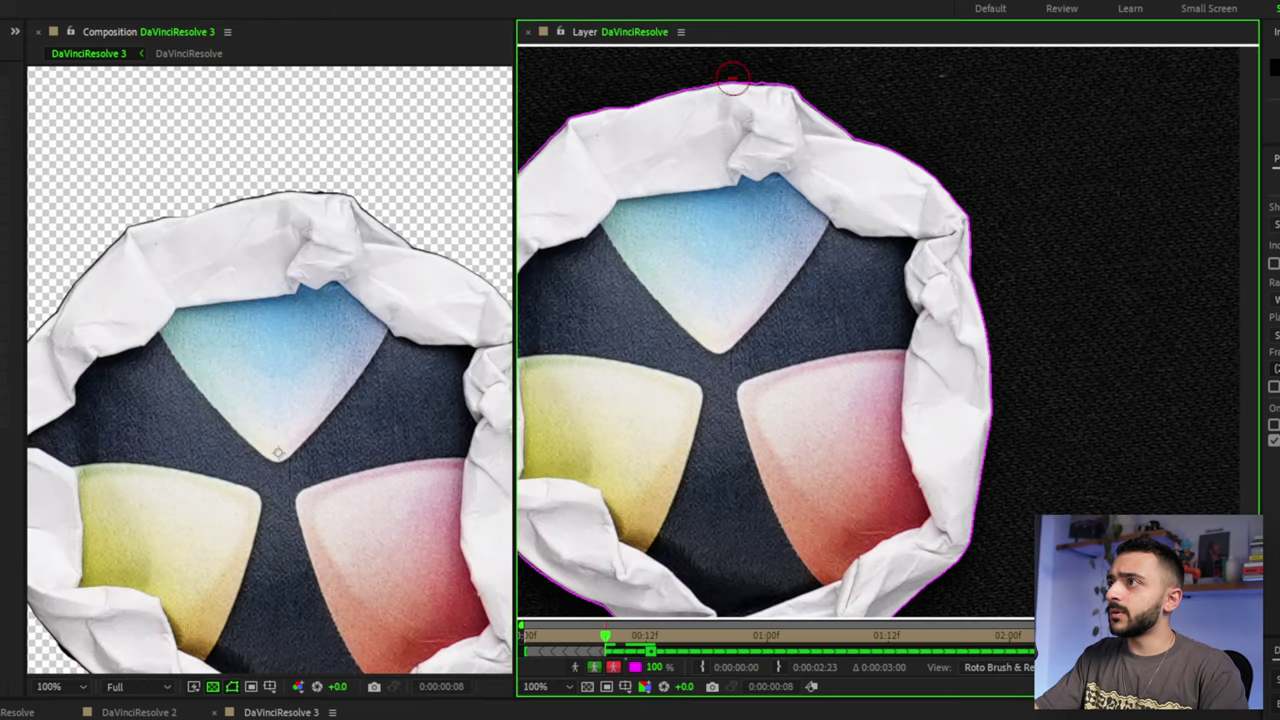
pyautogui.keyDown('alt'); pyautogui.click(757, 66); pyautogui.keyUp('alt')
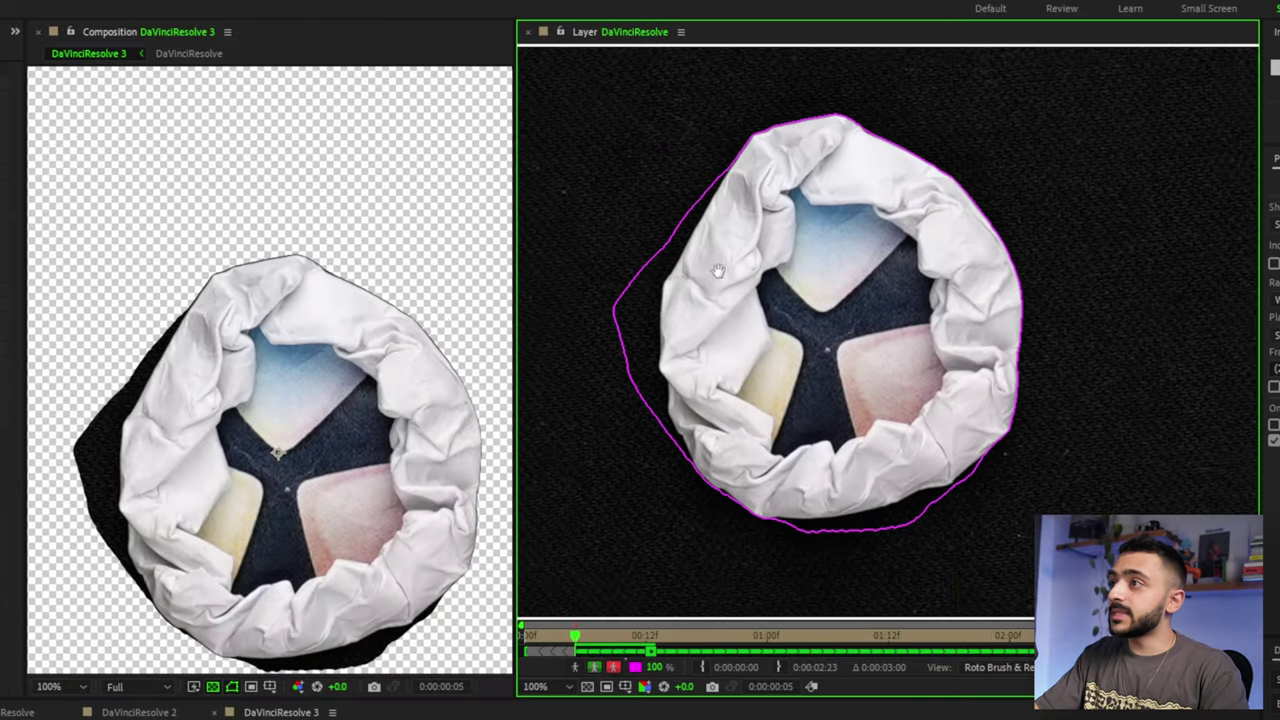
pyautogui.moveTo(717, 270); pyautogui.dragTo(799, 255)
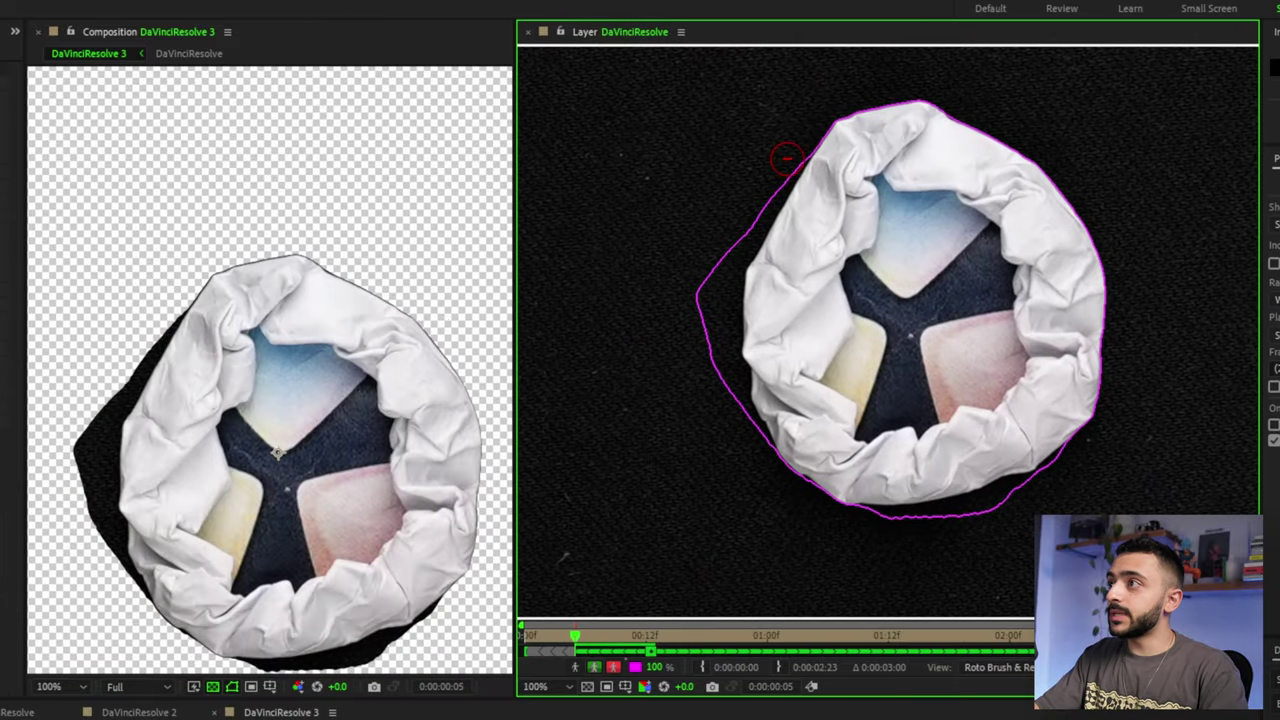
pyautogui.moveTo(787, 159); pyautogui.dragTo(752, 212)
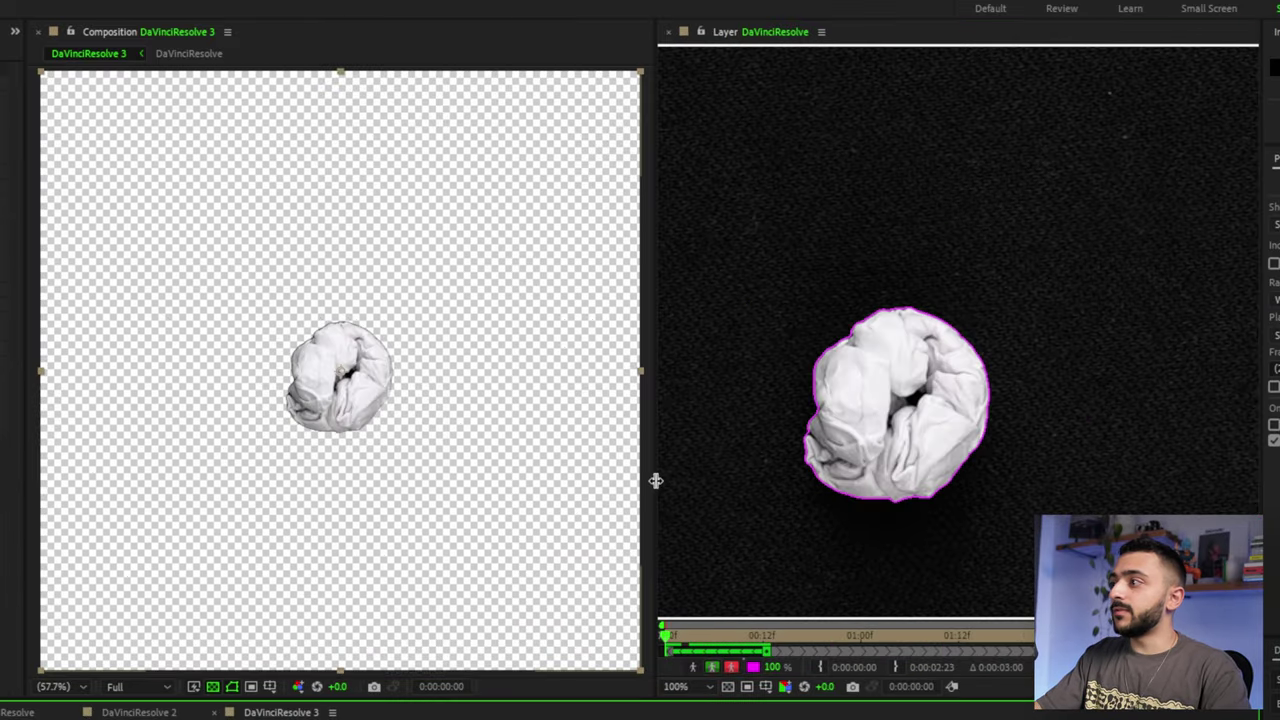
# Close the DaVinciResolve layer view to show only the composition, and switch to the Selection tool
pyautogui.moveTo(654, 480); pyautogui.dragTo(671, 480)
pyautogui.moveTo(672, 394); pyautogui.dragTo(527, 394)
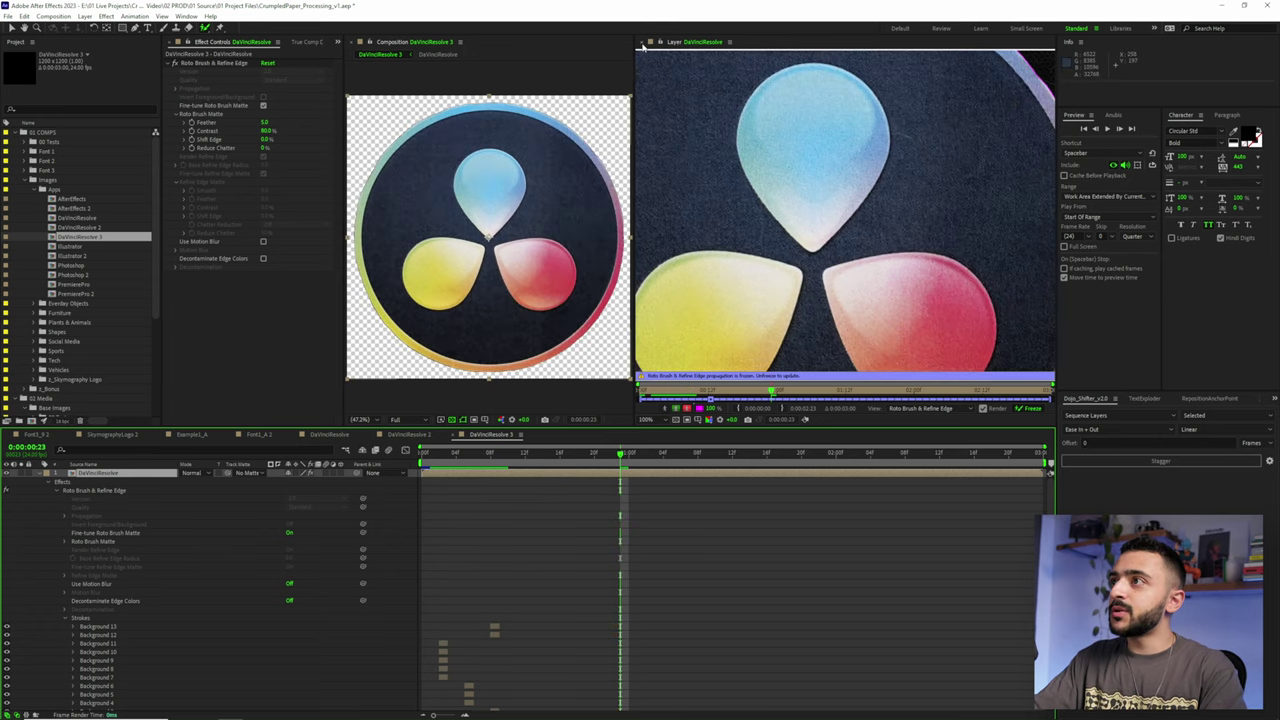
pyautogui.click(651, 41)
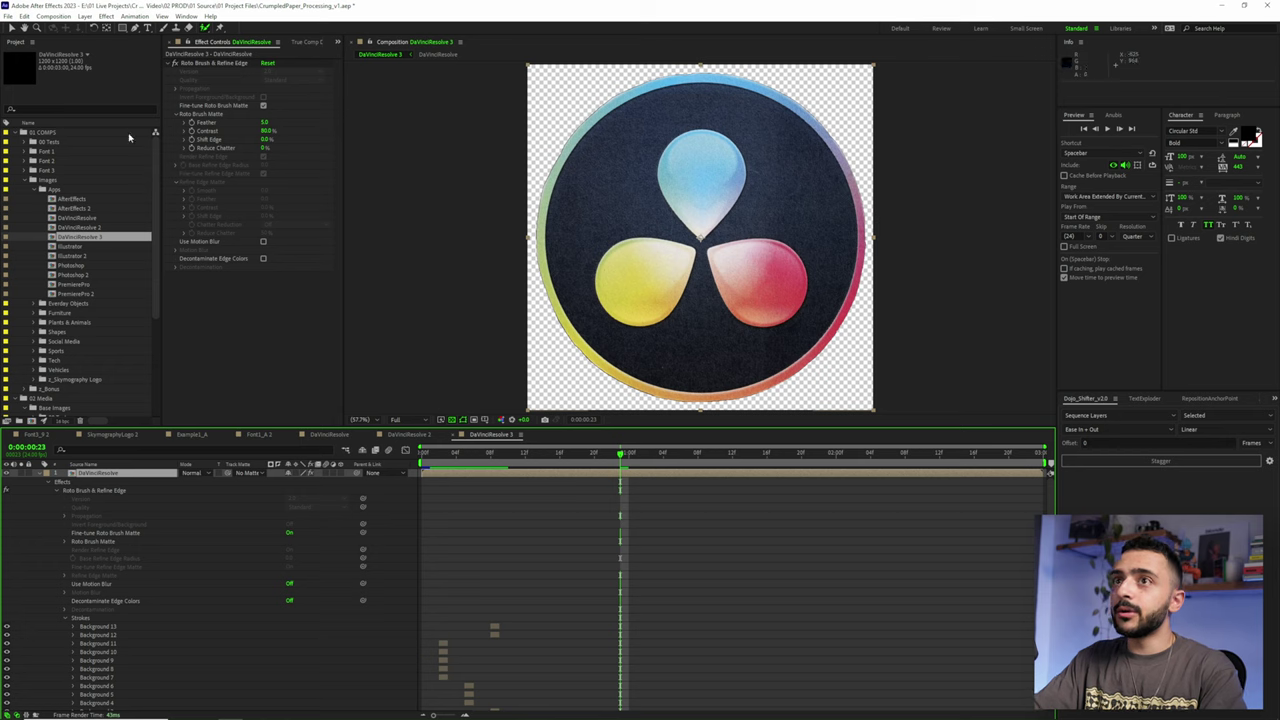
pyautogui.press('v')
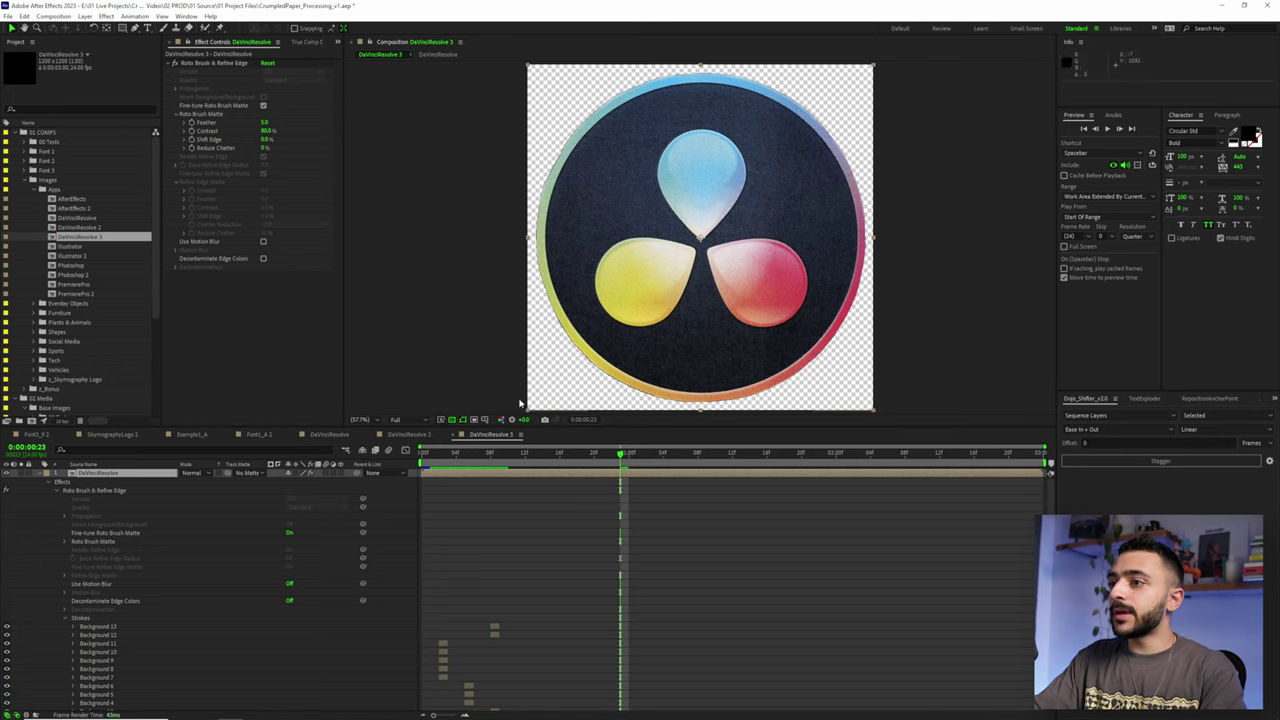
# Preview the rotoscoped DaVinciResolve 3 animation and go to frame 6
pyautogui.press('space')
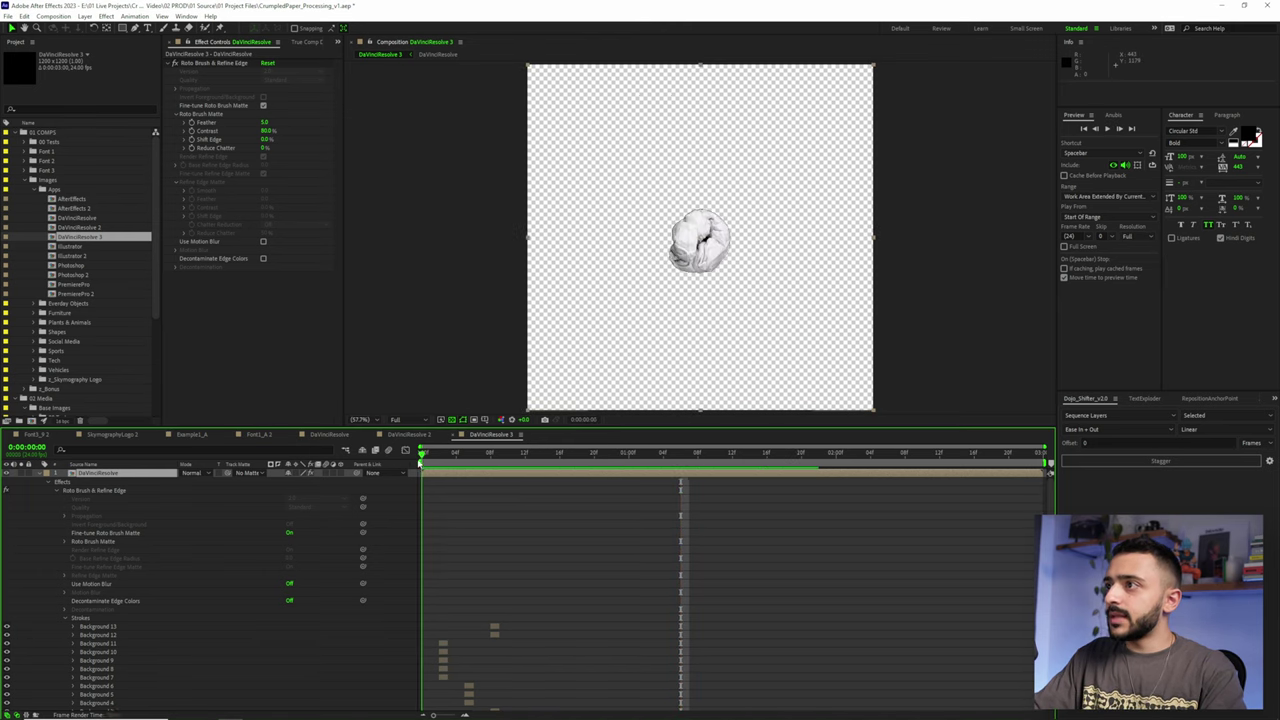
pyautogui.press('space')
pyautogui.click(474, 455)
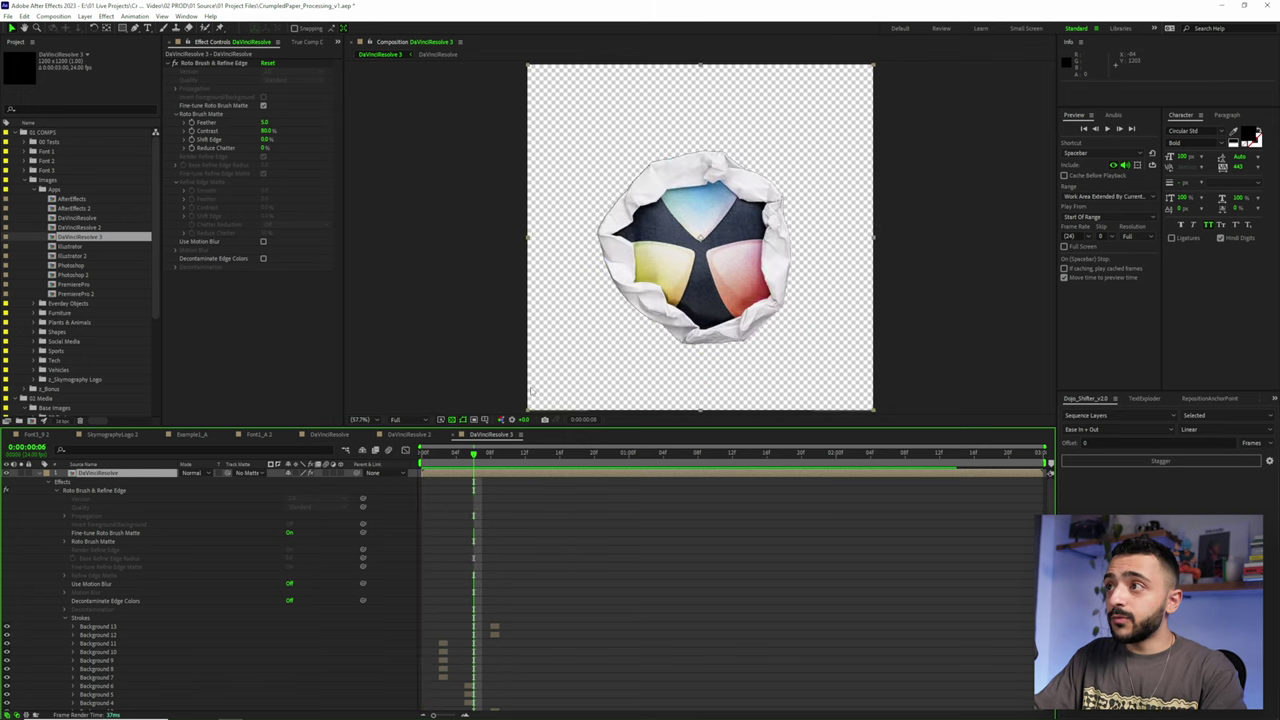
# Set the Roto Brush Matte's Shift Edge to -93% to trim the dark fringe along the crumpled paper's edge
pyautogui.moveTo(640, 199); pyautogui.dragTo(681, 249)
pyautogui.scroll(1, 681, 249)
pyautogui.scroll(2, 681, 247)
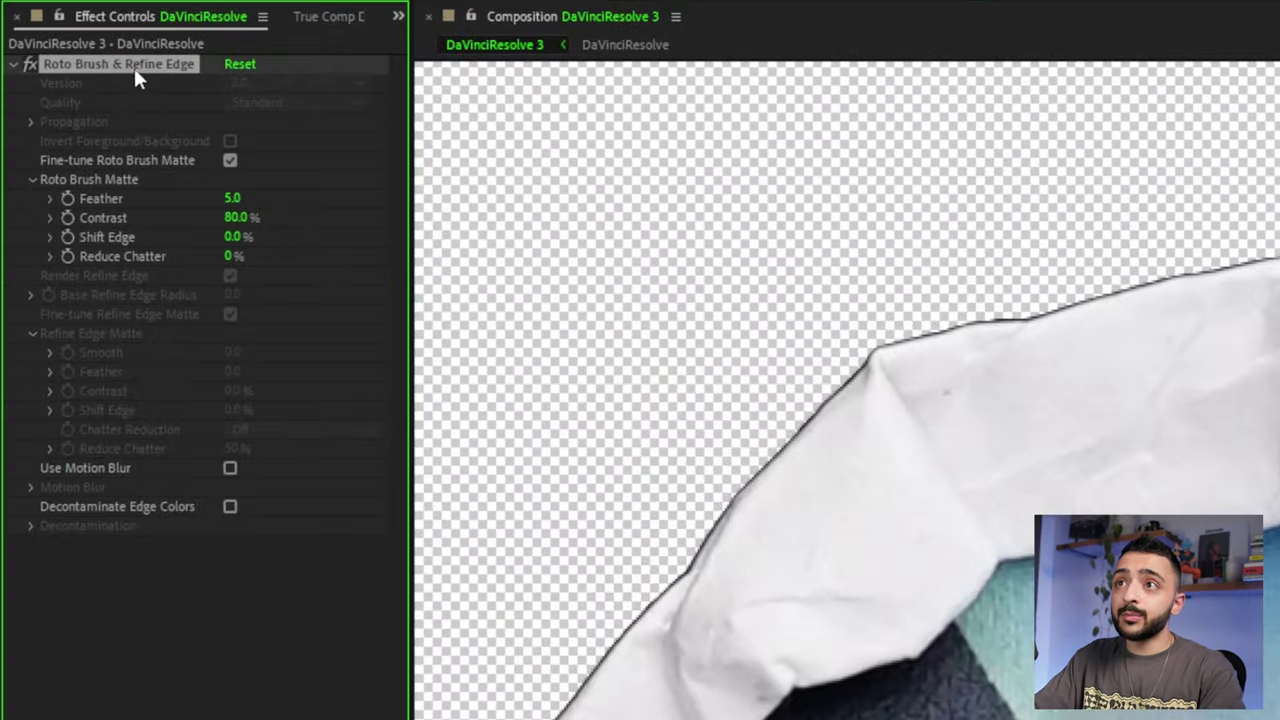
pyautogui.moveTo(229, 236); pyautogui.dragTo(140, 234)
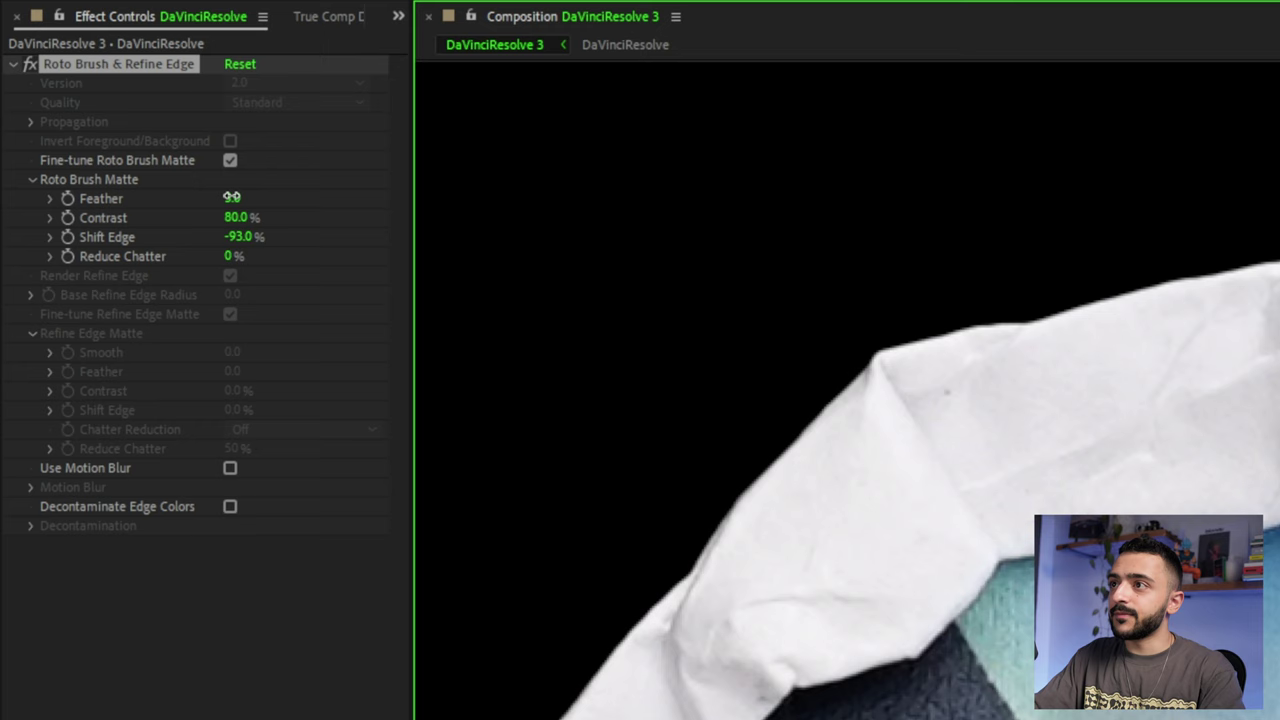
# Try a higher Feather on the Roto Brush Matte to test a softer paper edge
pyautogui.moveTo(231, 197); pyautogui.dragTo(484, 200)
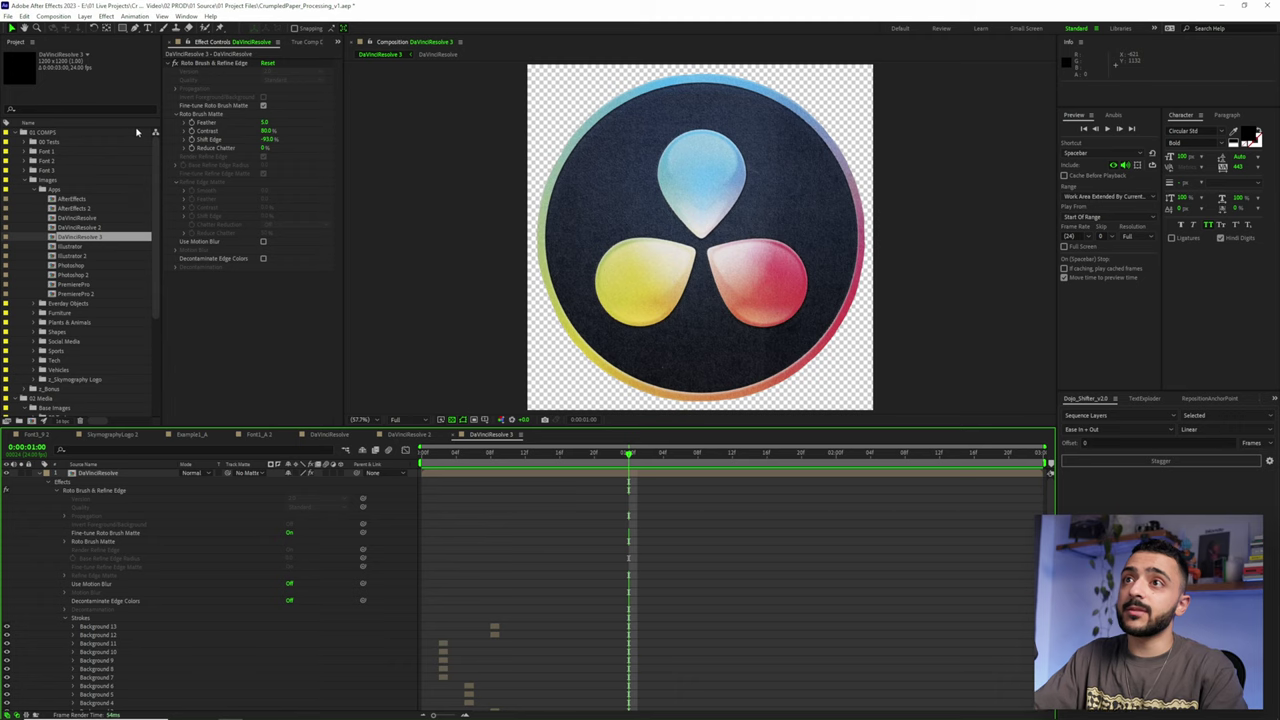
# Delete the Roto Brush & Refine Edge effect from the DaVinciResolve layer and start a Pen mask at the logo's upper-left edge
pyautogui.click(212, 62)
pyautogui.press('Delete')
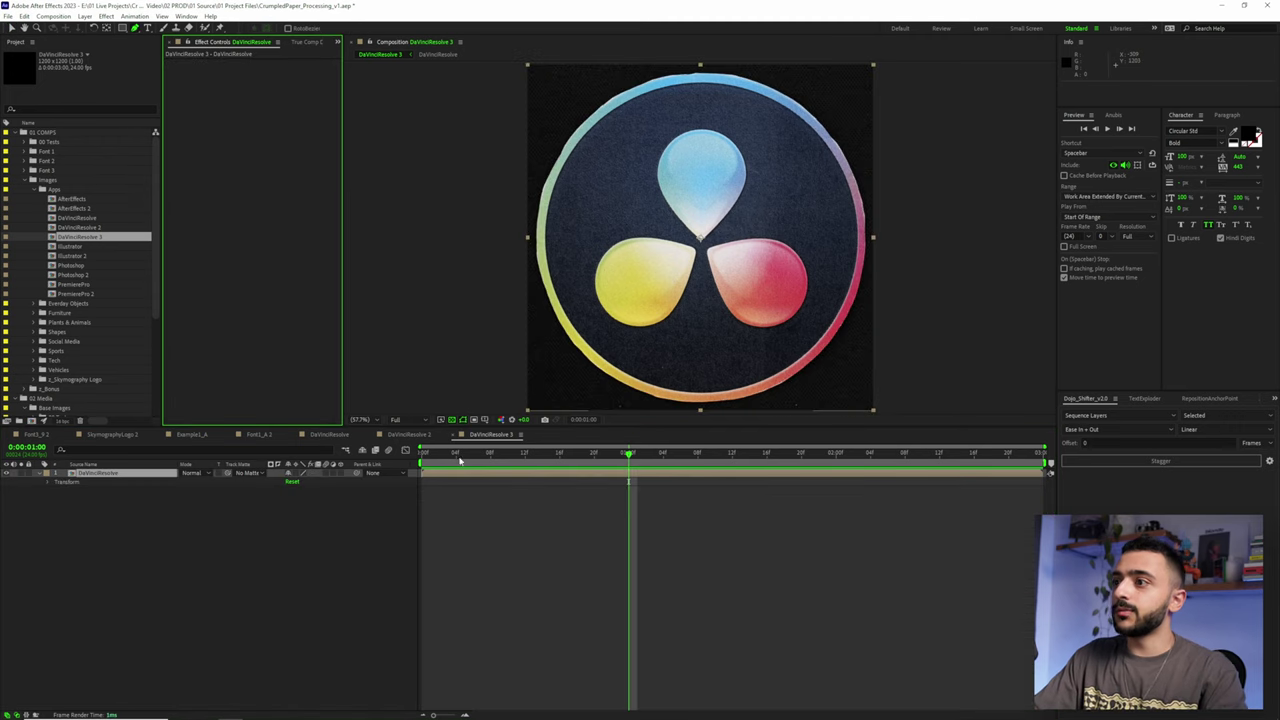
pyautogui.click(556, 158)
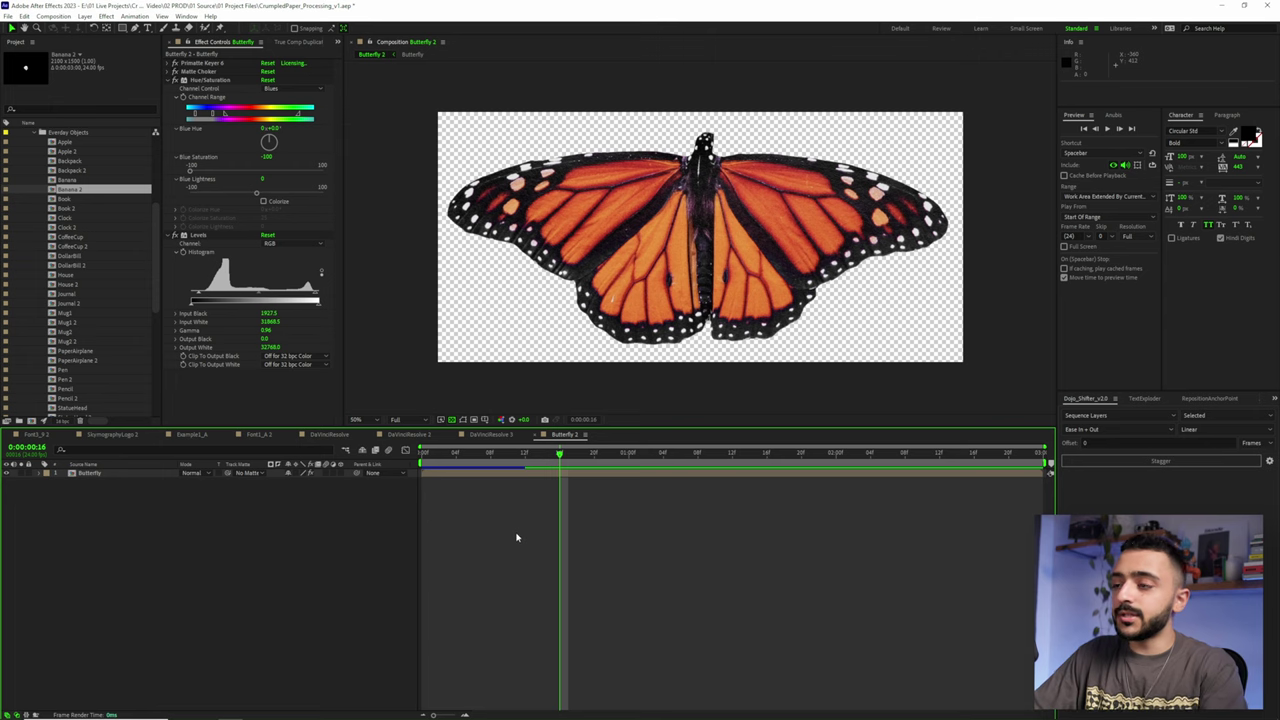
# Add the Butterfly 2 composition to the Render Queue and use Best Settings as its render settings
pyautogui.click(596, 474)
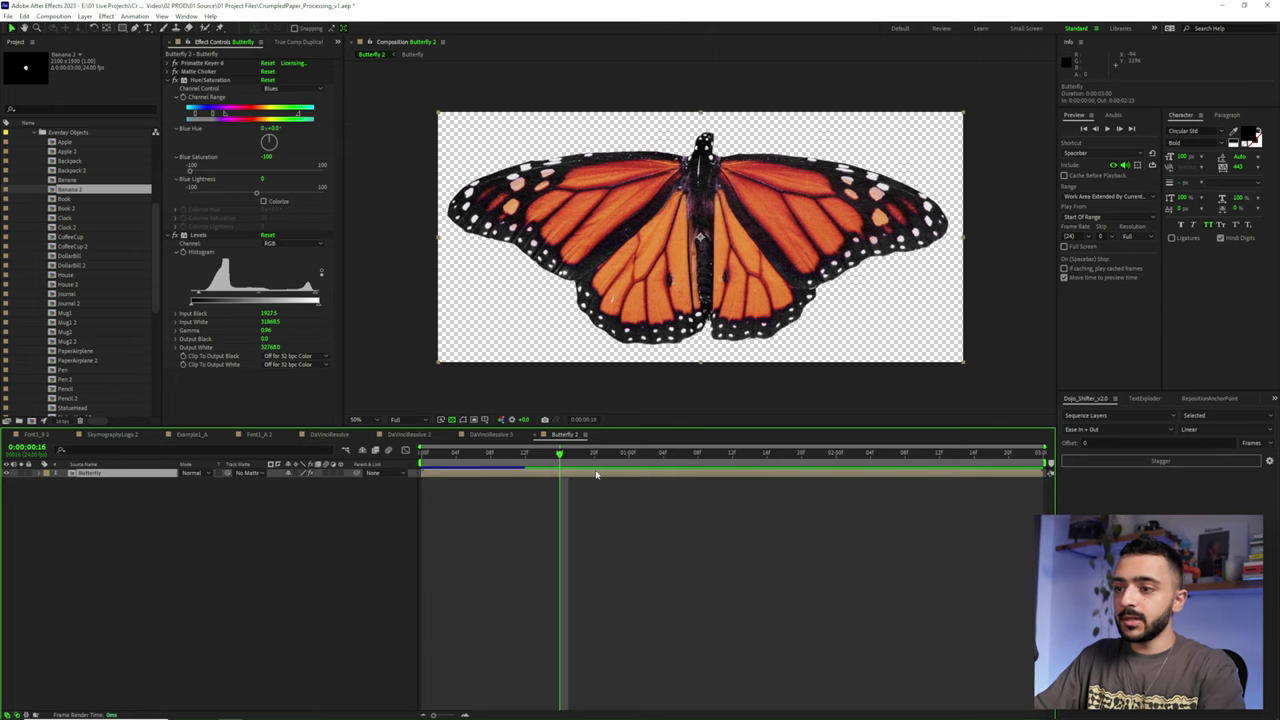
pyautogui.hotkey('ctrl', 'm')
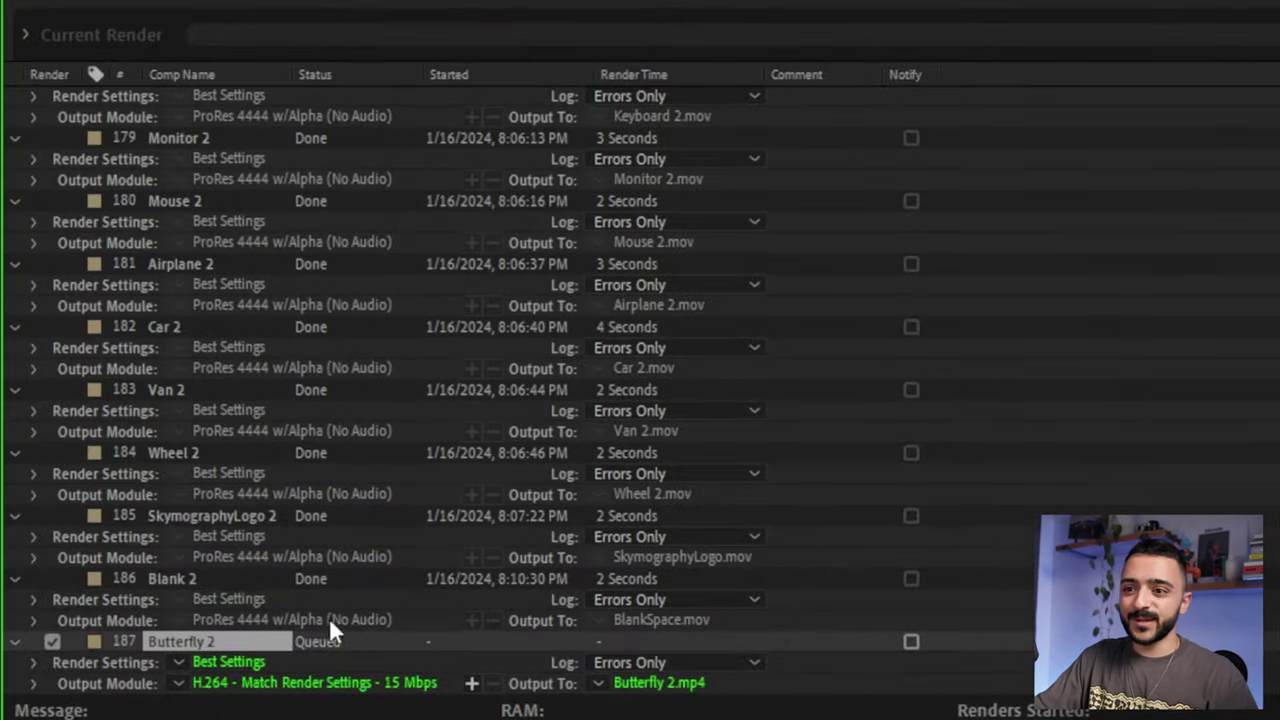
pyautogui.click(178, 662)
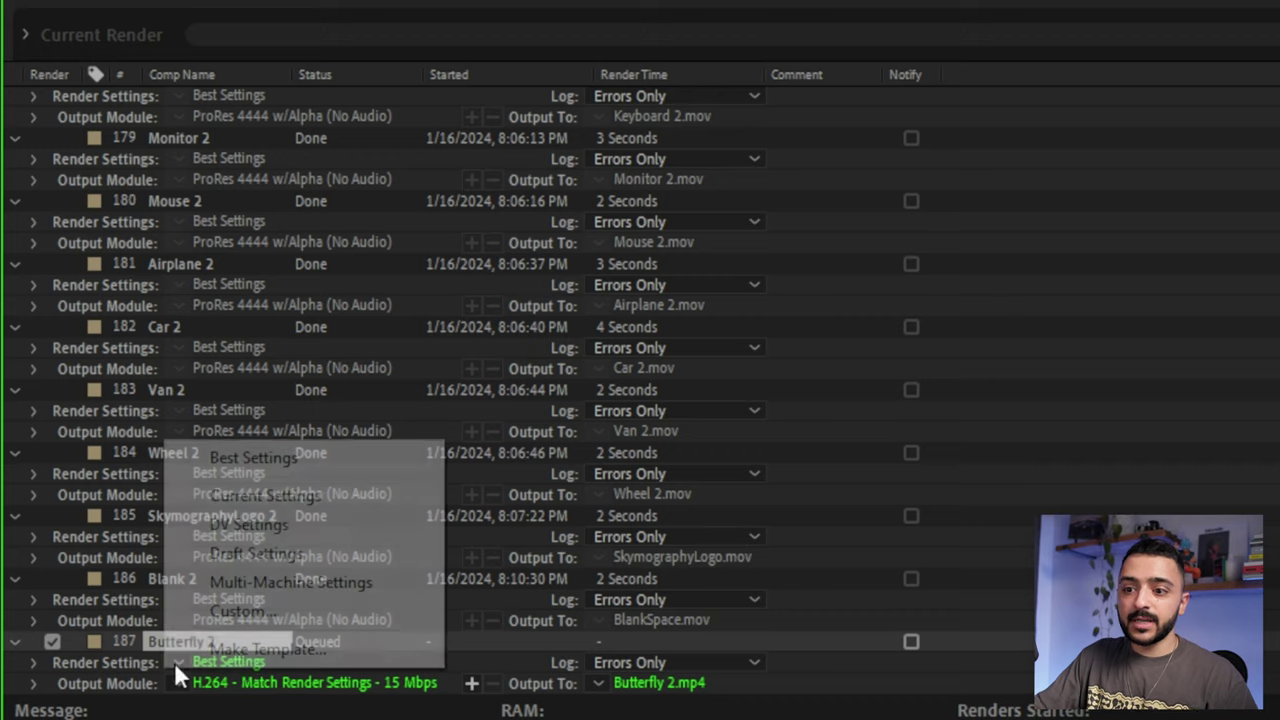
pyautogui.click(230, 458)
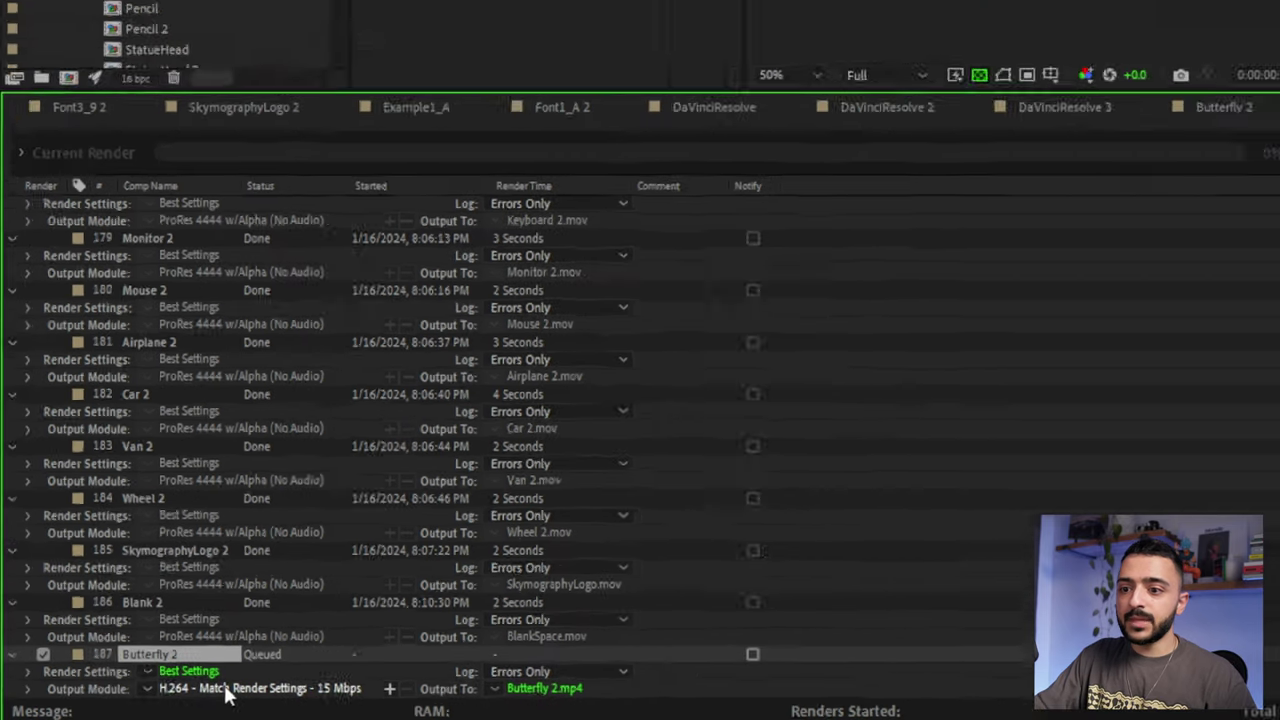
# Set Butterfly 2's output module to the QuickTime format with the Apple ProRes 4444 video codec
pyautogui.click(250, 684)
pyautogui.click(505, 233)
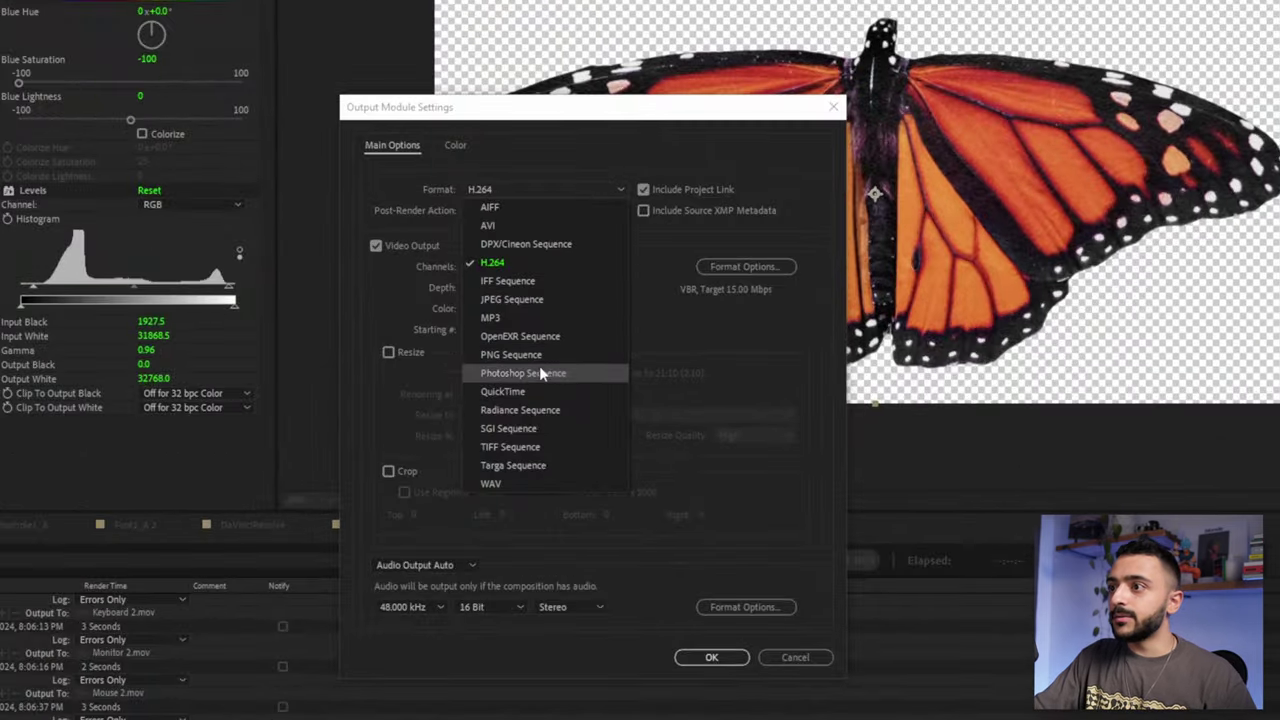
pyautogui.click(518, 386)
pyautogui.click(740, 268)
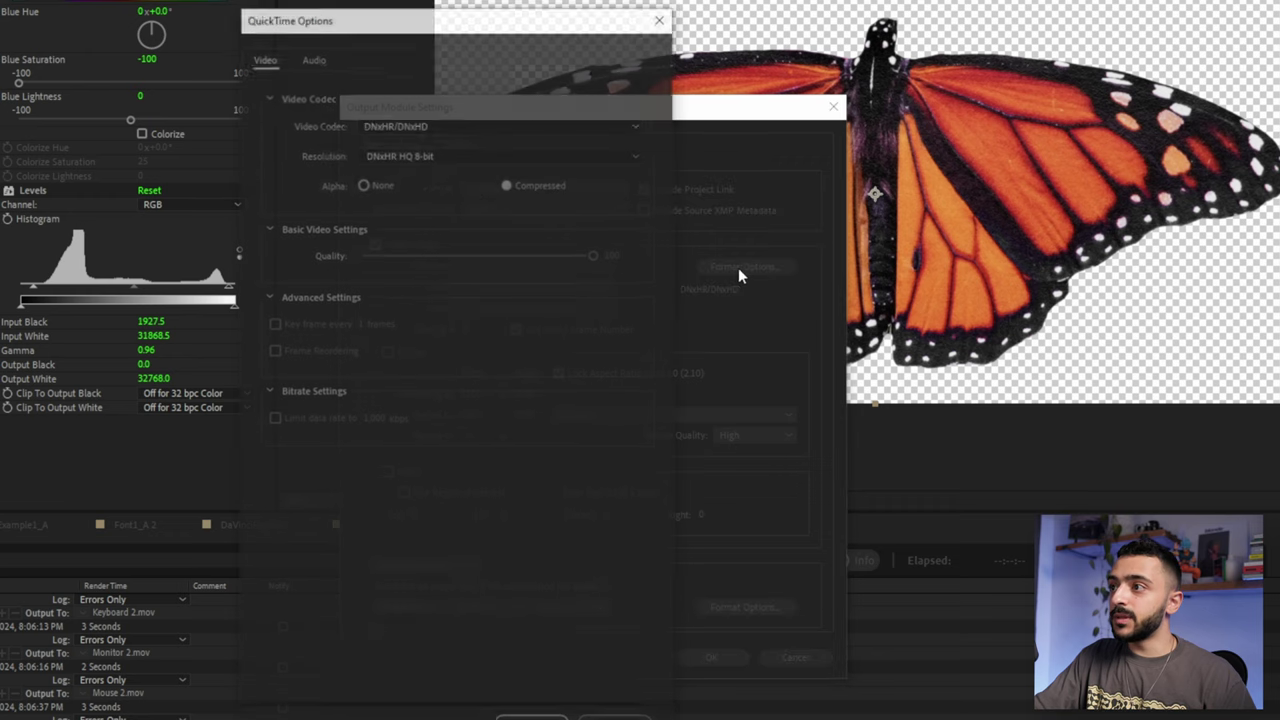
pyautogui.moveTo(521, 38); pyautogui.dragTo(313, 9)
pyautogui.click(290, 92)
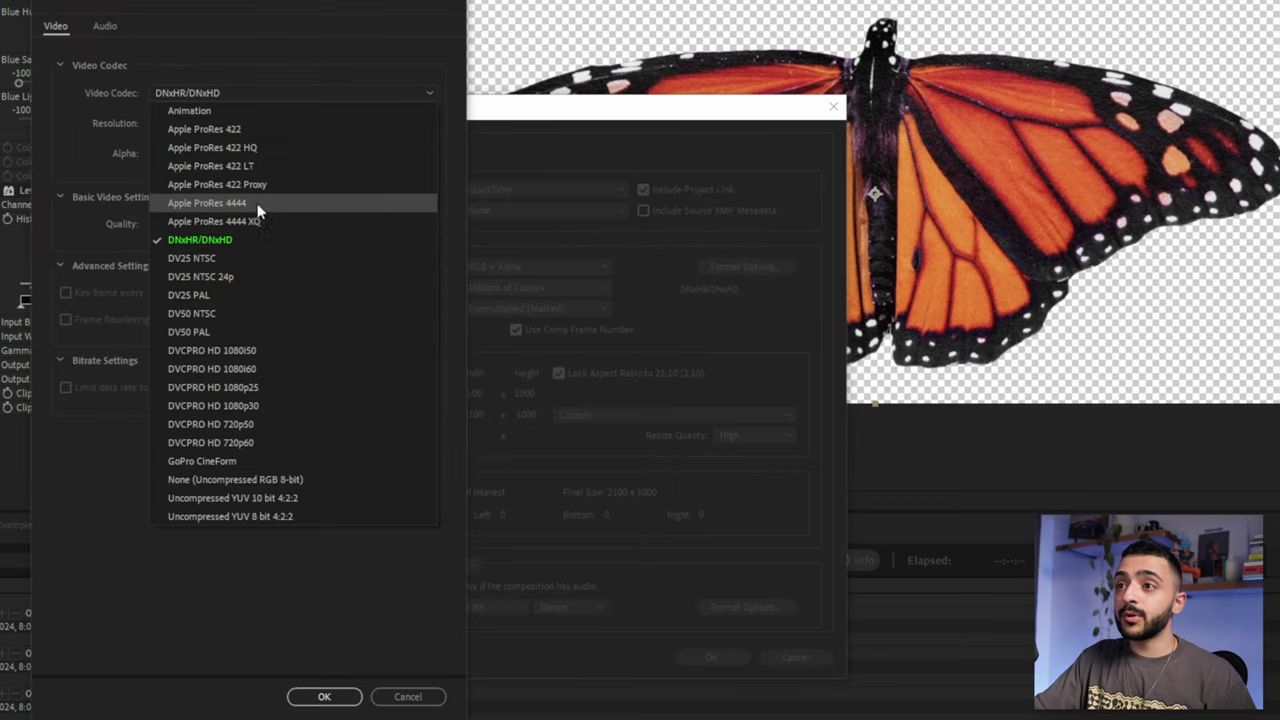
pyautogui.click(237, 203)
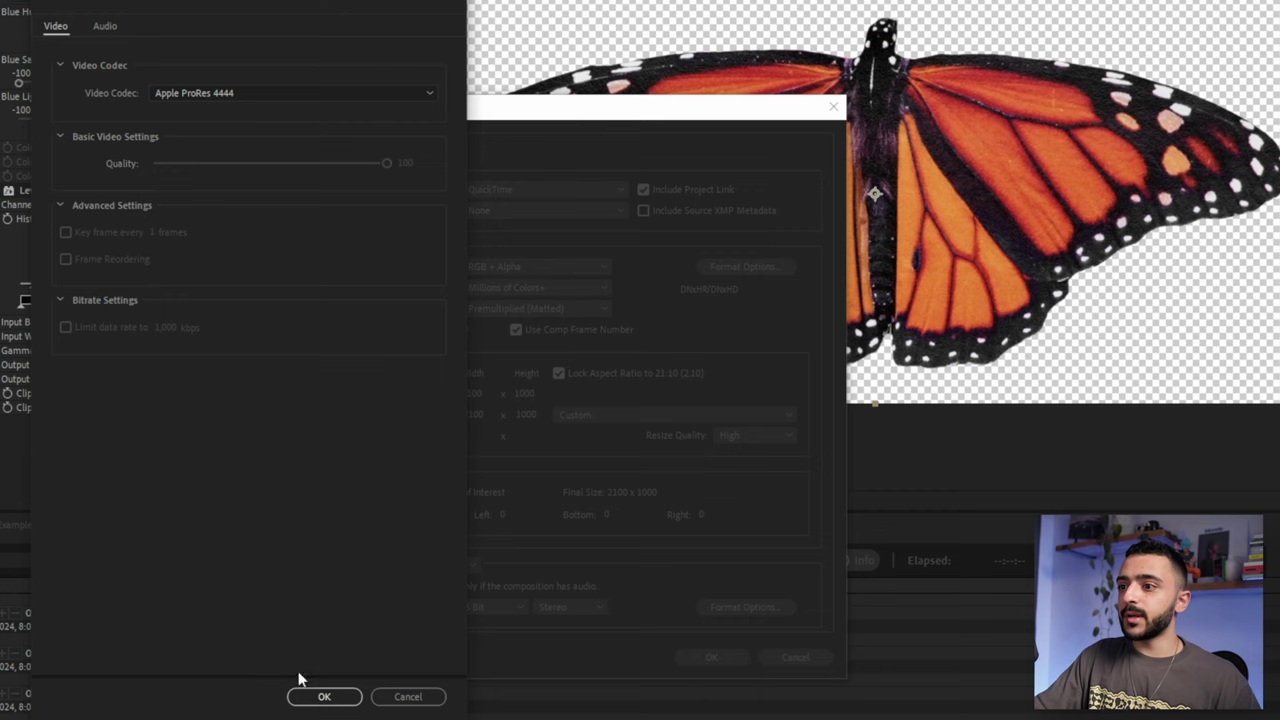
pyautogui.click(318, 692)
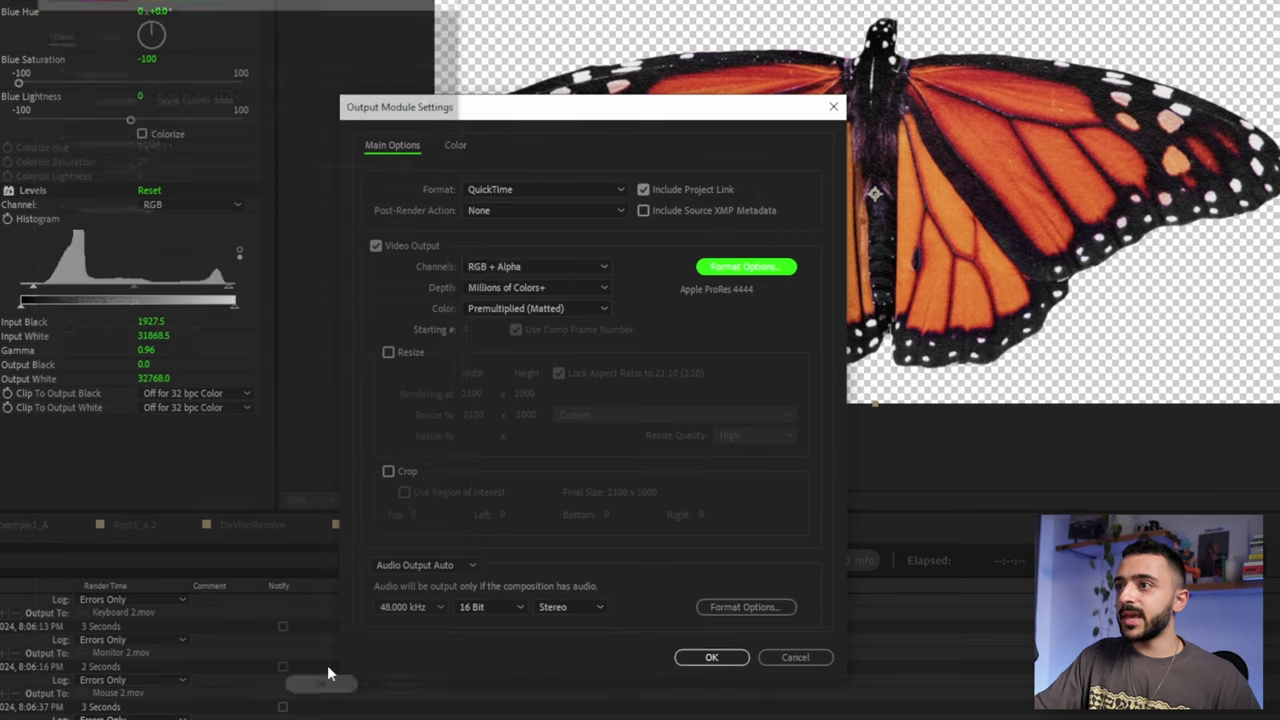
# Keep the output channels on RGB + Alpha, turn audio output off, and accept the output module settings
pyautogui.click(483, 267)
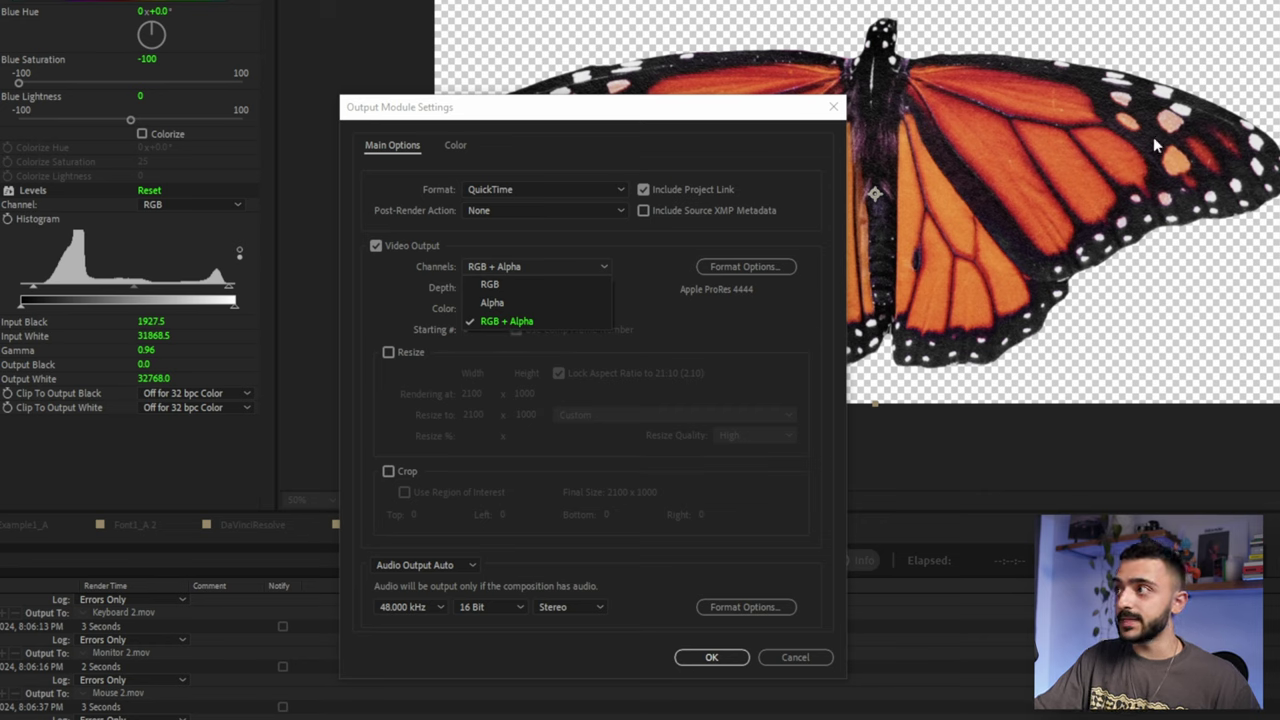
pyautogui.click(505, 320)
pyautogui.click(452, 566)
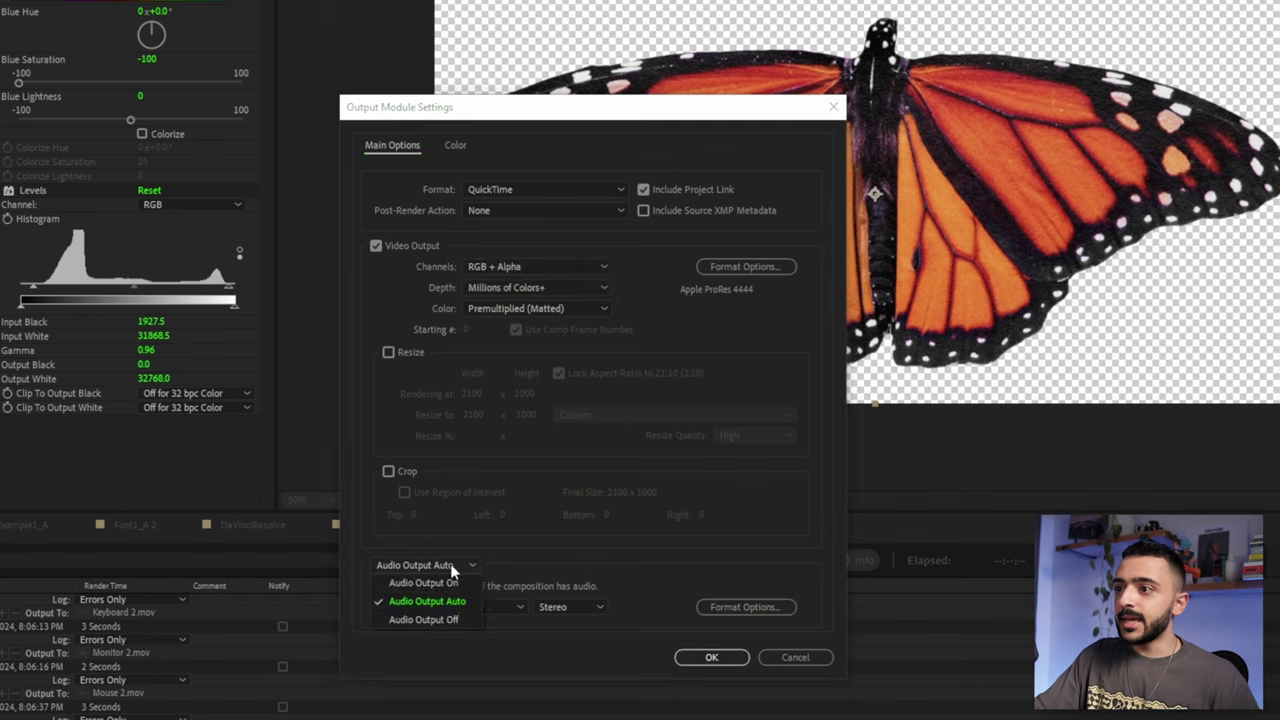
pyautogui.click(457, 621)
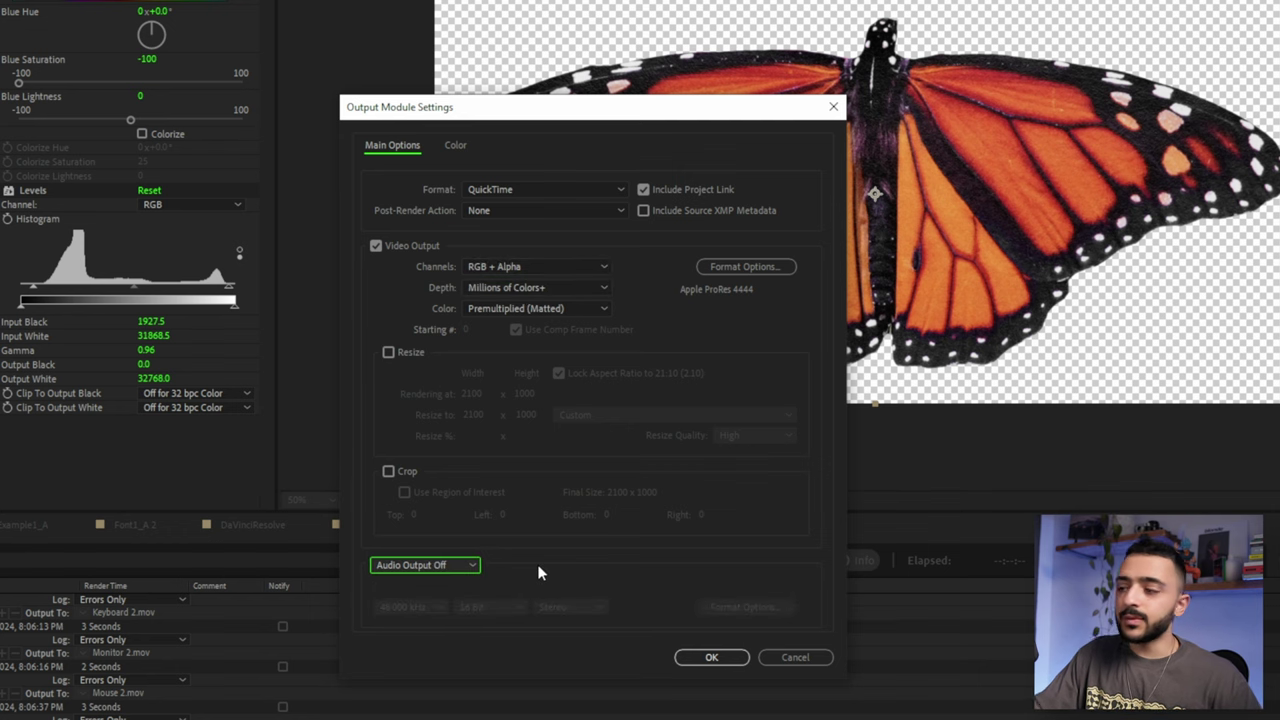
pyautogui.click(729, 660)
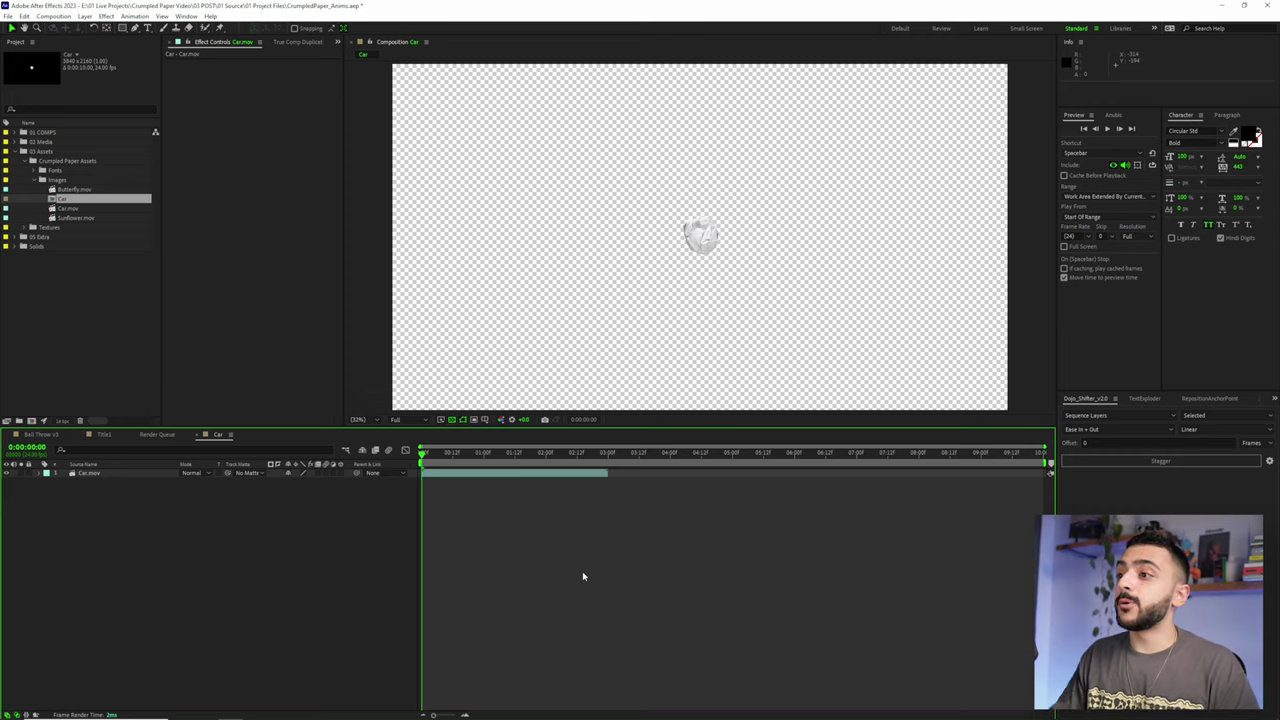
# Preview the end of the Car animation and try to extend it with a duplicate Car.mov layer placed further along the timeline
pyautogui.click(599, 455)
pyautogui.press('space')
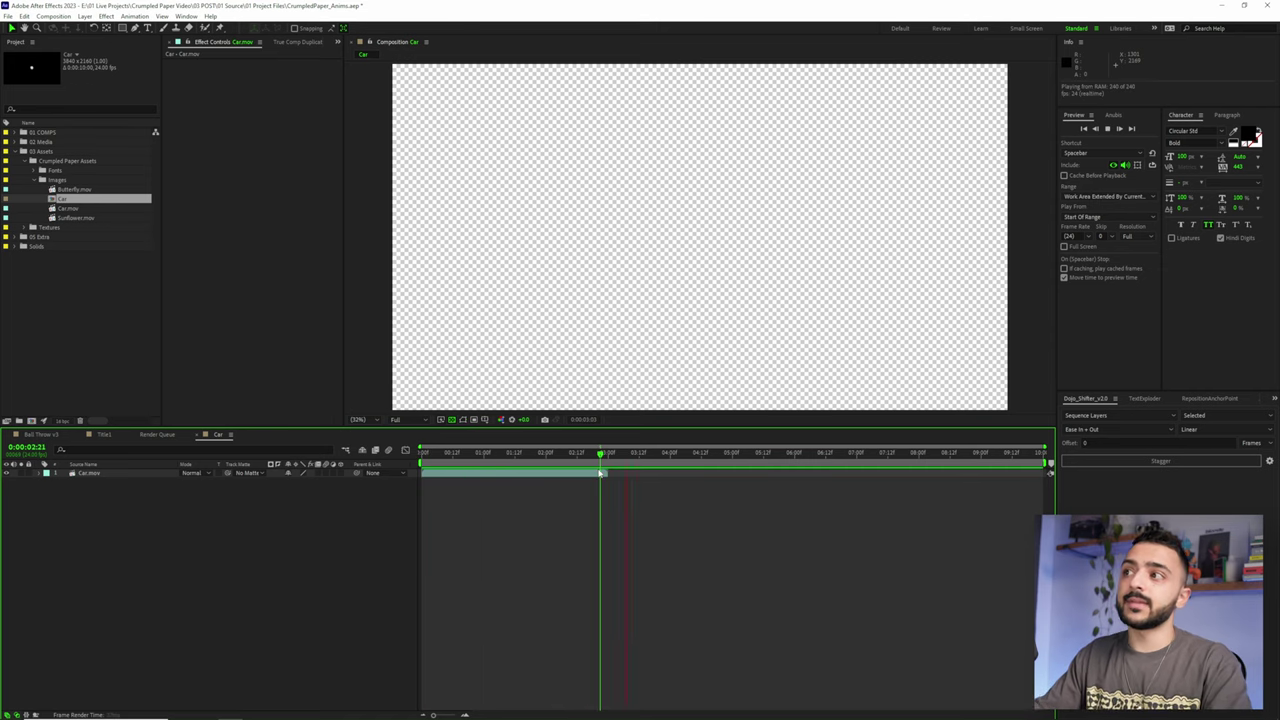
pyautogui.click(585, 475)
pyautogui.hotkey('ctrl', 'd')
pyautogui.moveTo(530, 474); pyautogui.dragTo(609, 473)
pyautogui.click(644, 461)
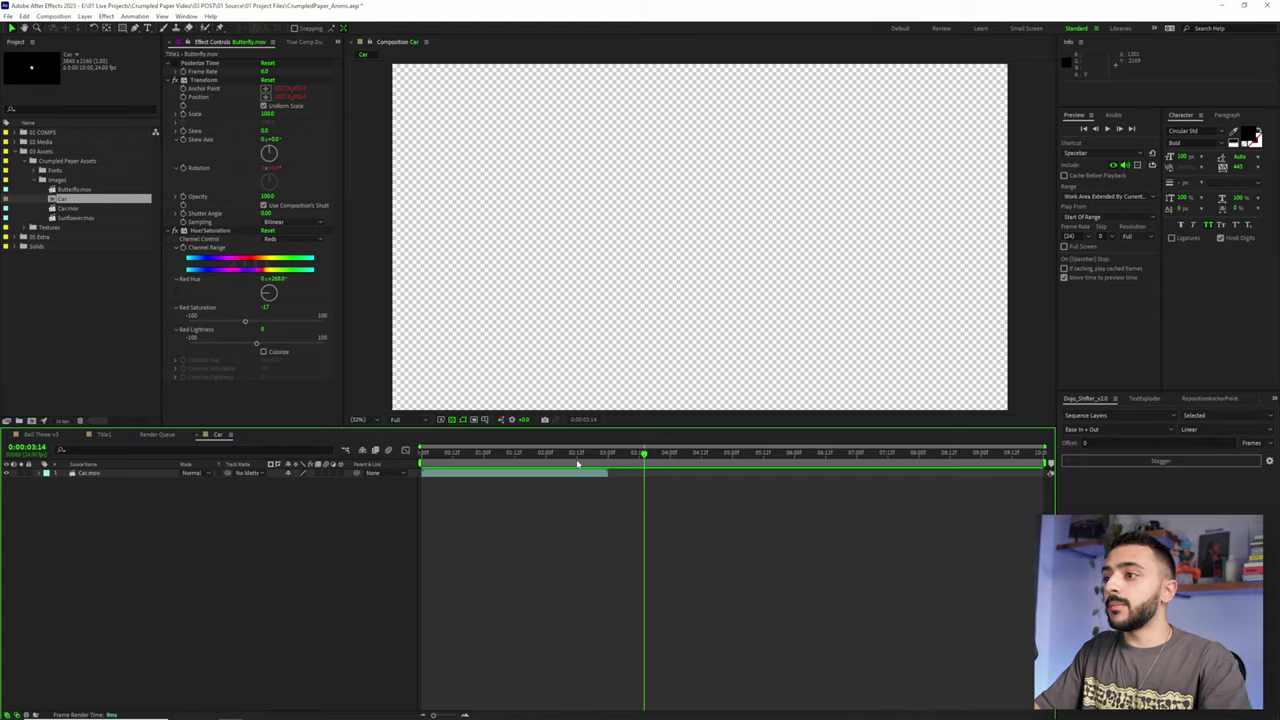
# Enable time remapping on the Car.mov layer, extend it to the end of the composition, and preview the held car
pyautogui.moveTo(578, 459); pyautogui.dragTo(551, 459)
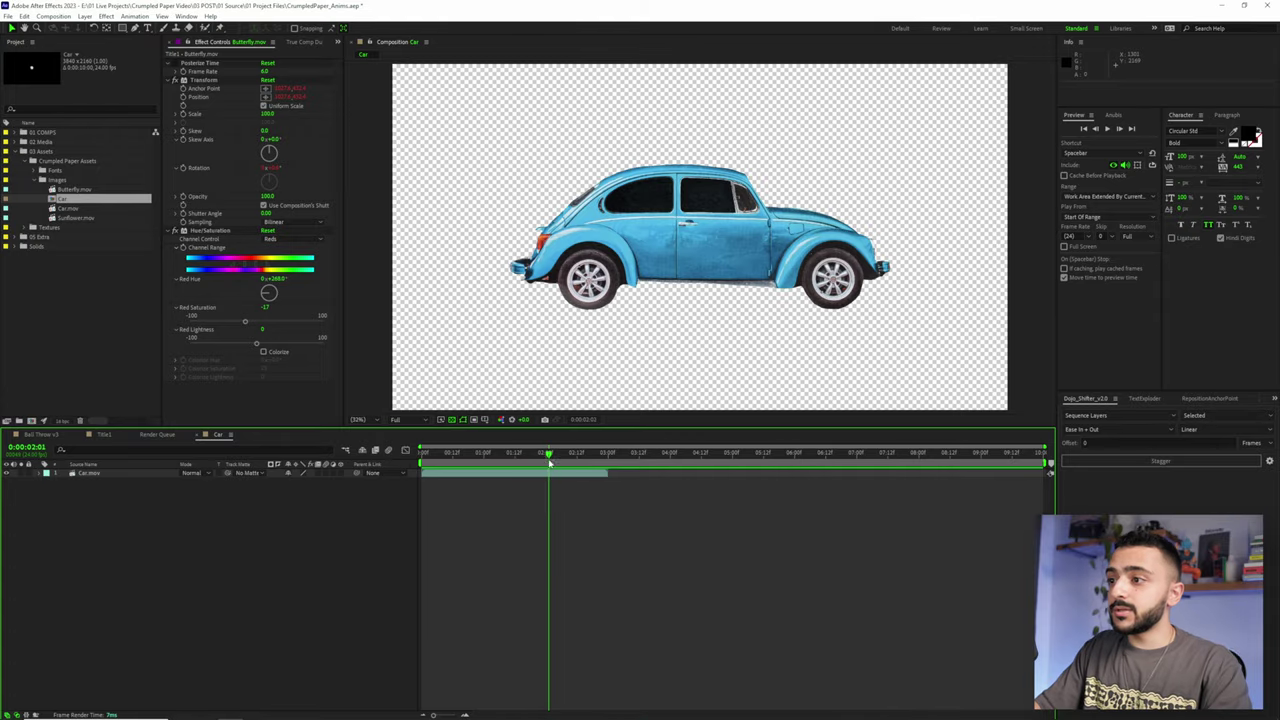
pyautogui.rightClick(548, 471)
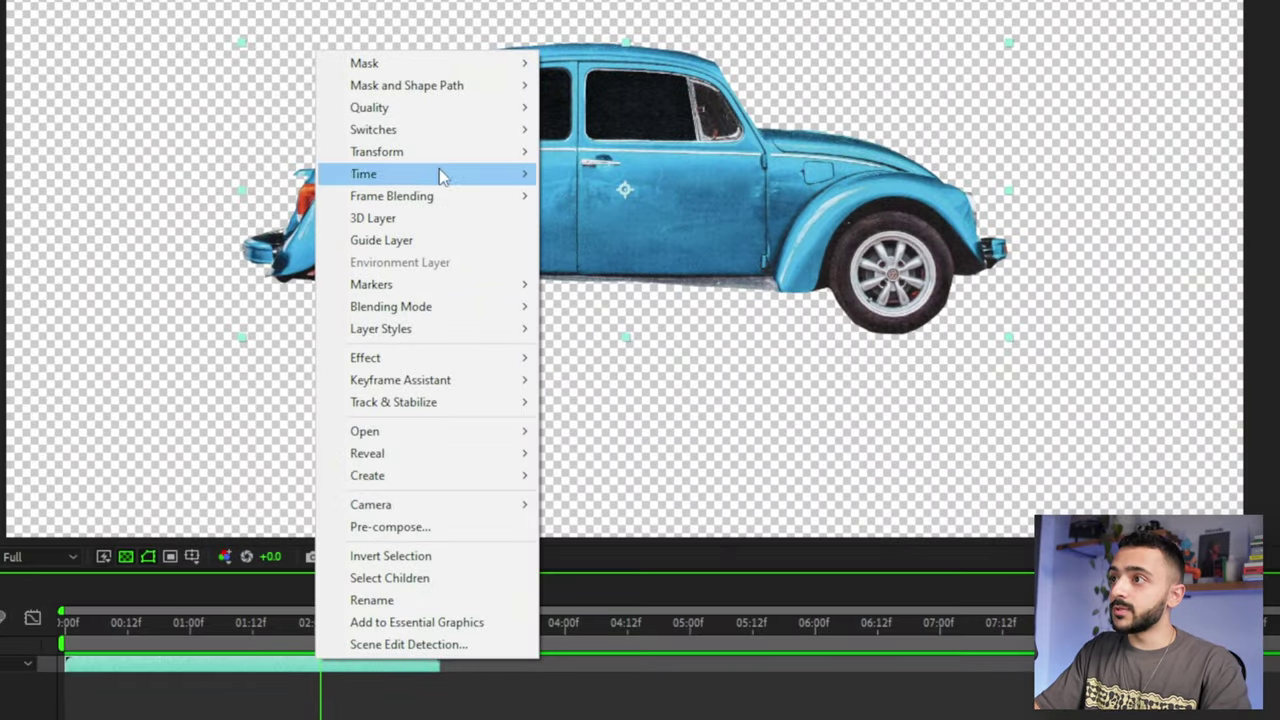
pyautogui.moveTo(466, 172)
pyautogui.click(678, 264)
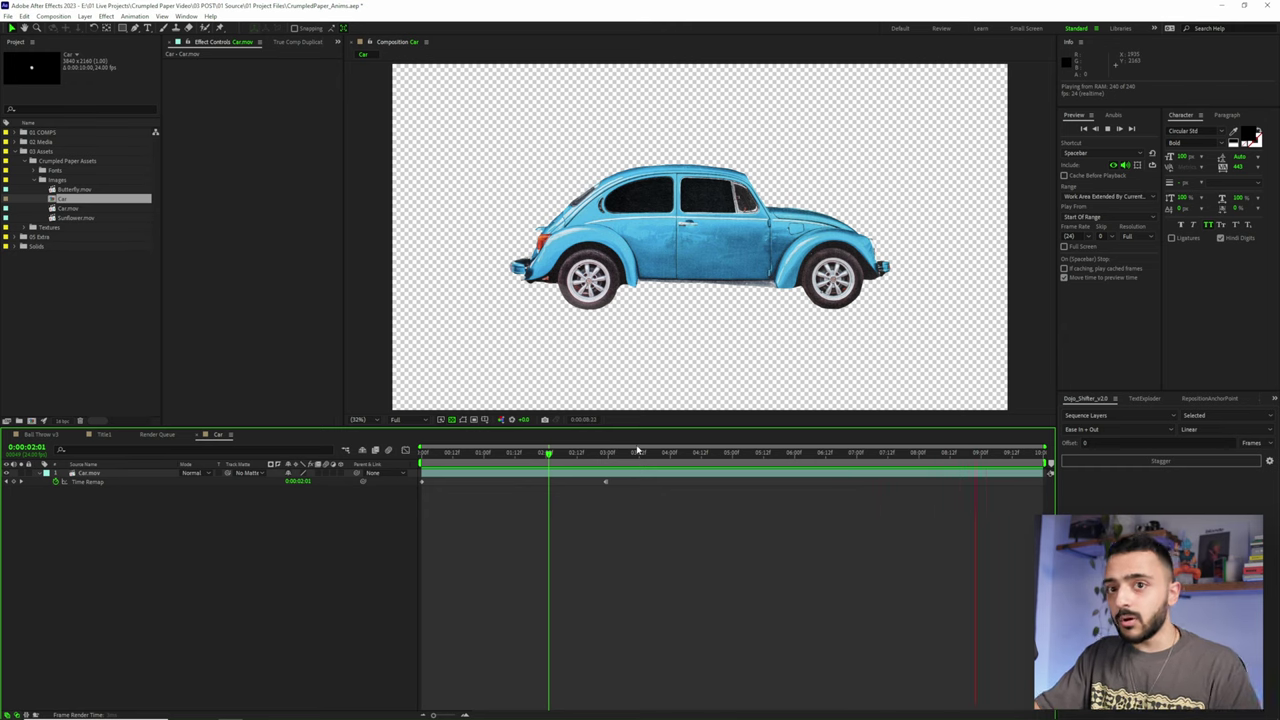
pyautogui.press('space')
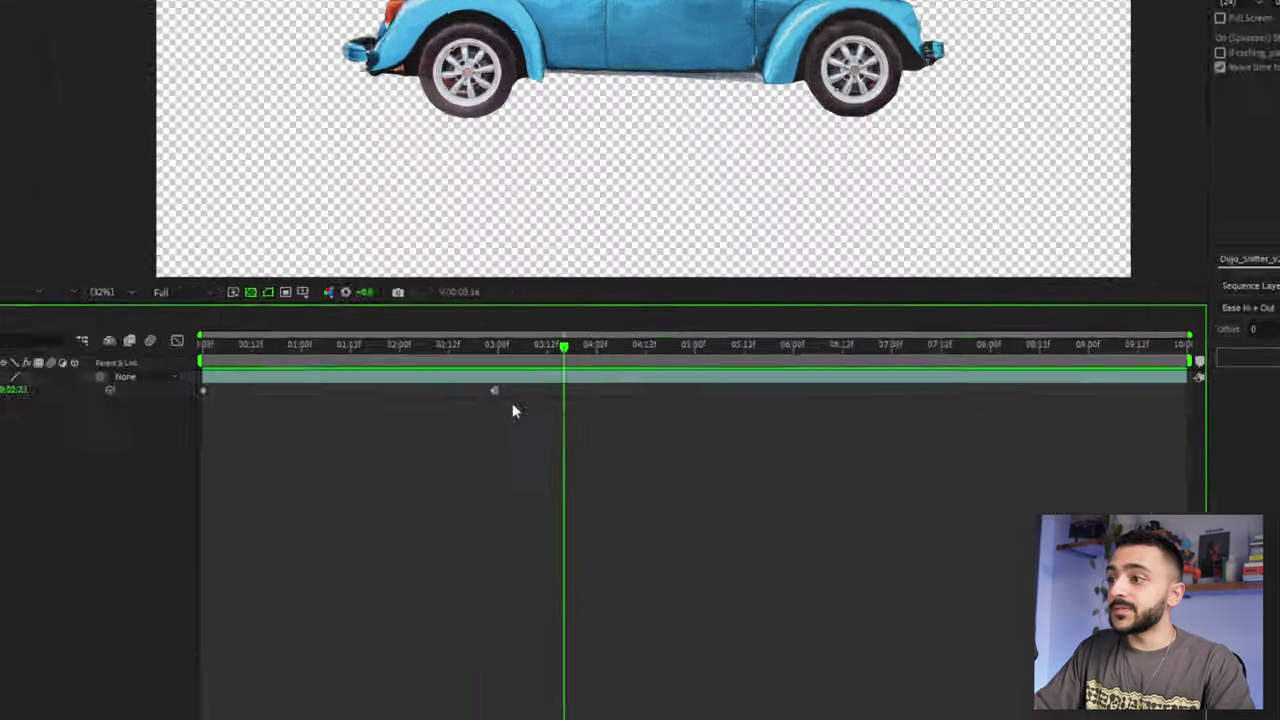
# Paste a copy of both Time Remap keyframes at 0:00:03:16 and time-reverse the pasted pair so the car crumples up again
pyautogui.moveTo(616, 490); pyautogui.dragTo(416, 463)
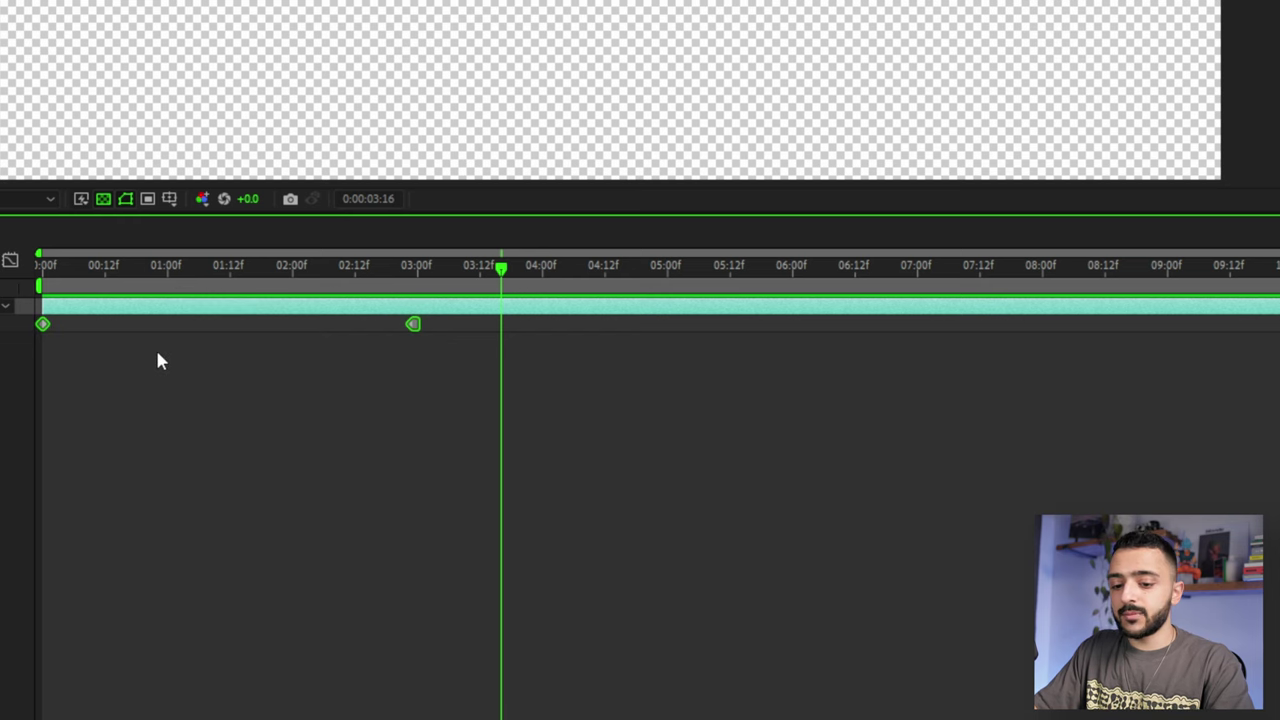
pyautogui.hotkey('ctrl', 'v')
pyautogui.rightClick(502, 326)
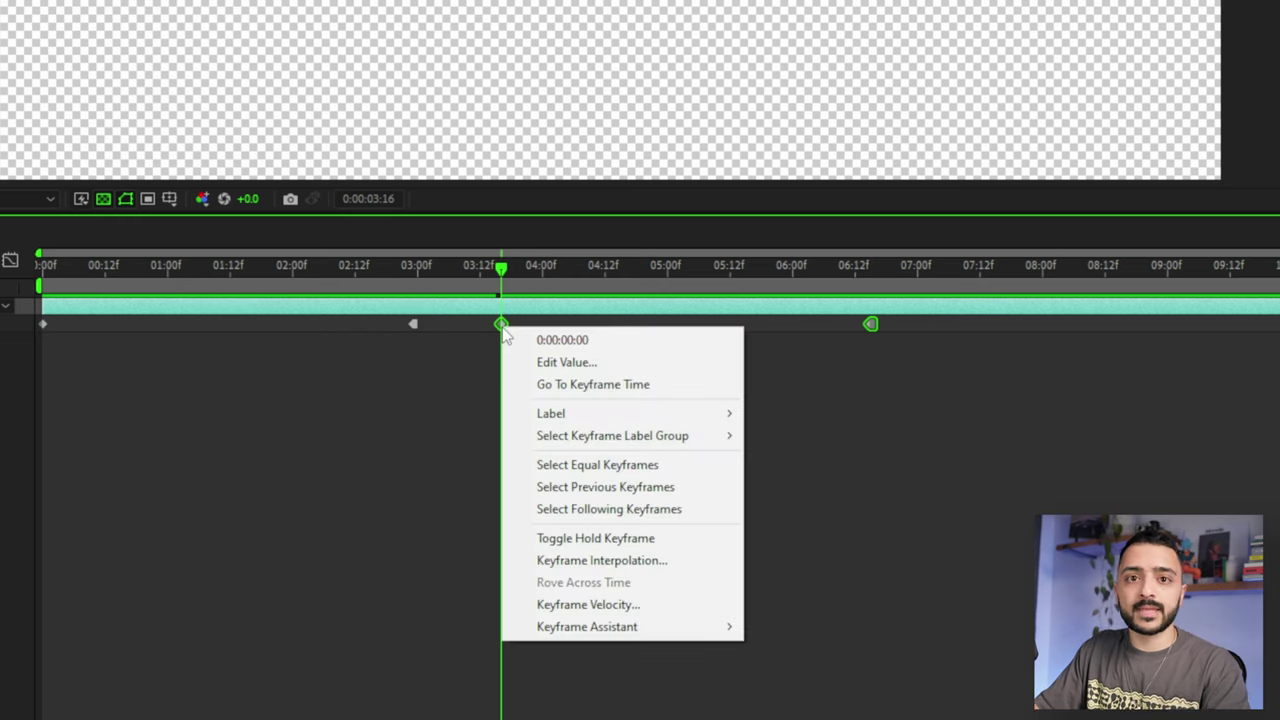
pyautogui.moveTo(646, 636)
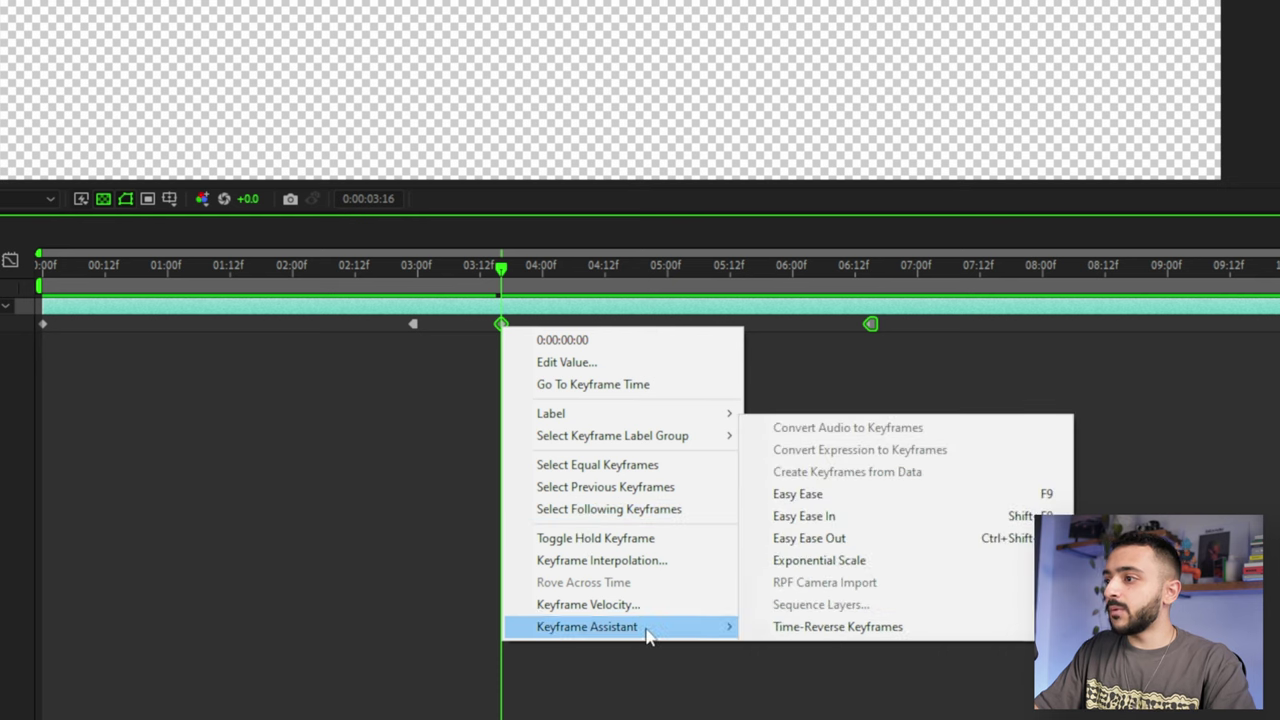
pyautogui.rightClick(502, 322)
pyautogui.moveTo(598, 628)
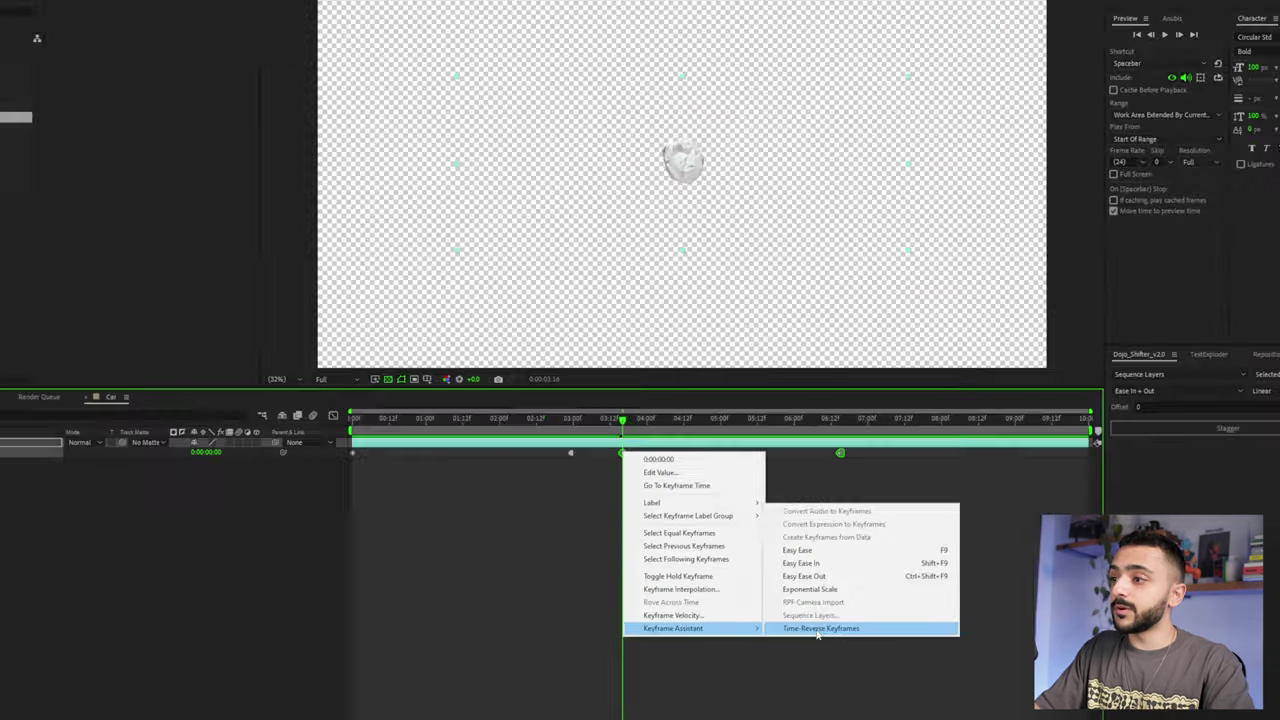
pyautogui.click(836, 622)
# Add a Time Remap keyframe at 0:00:06:00 within the reversed section and delete the pasted keyframe at 0:00:03:16
pyautogui.moveTo(658, 464); pyautogui.dragTo(794, 455)
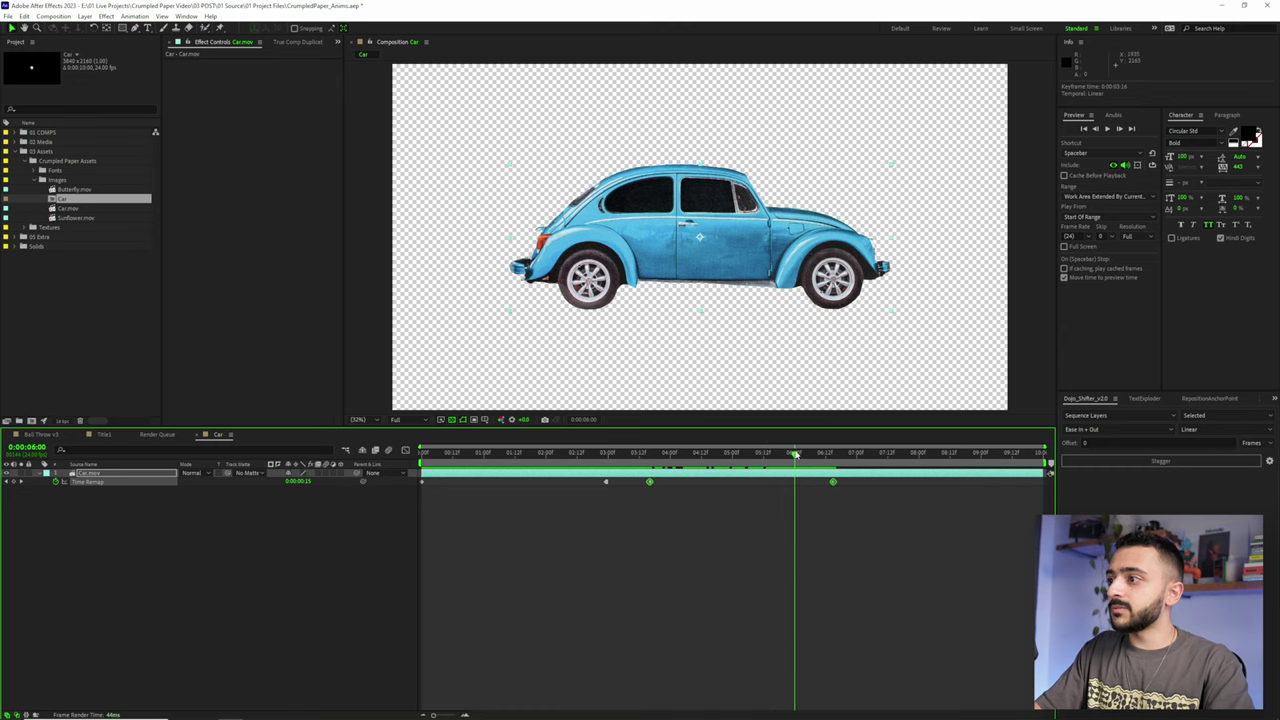
pyautogui.click(211, 519)
pyautogui.click(15, 483)
pyautogui.moveTo(636, 478); pyautogui.dragTo(636, 476)
pyautogui.press('Delete')
# Test different start times for the last two Time Remap keyframes, preview the hold, and place the pair starting at about 0:00:05:16
pyautogui.moveTo(786, 499); pyautogui.dragTo(872, 477)
pyautogui.moveTo(802, 459); pyautogui.dragTo(911, 484)
pyautogui.moveTo(893, 458); pyautogui.dragTo(792, 460)
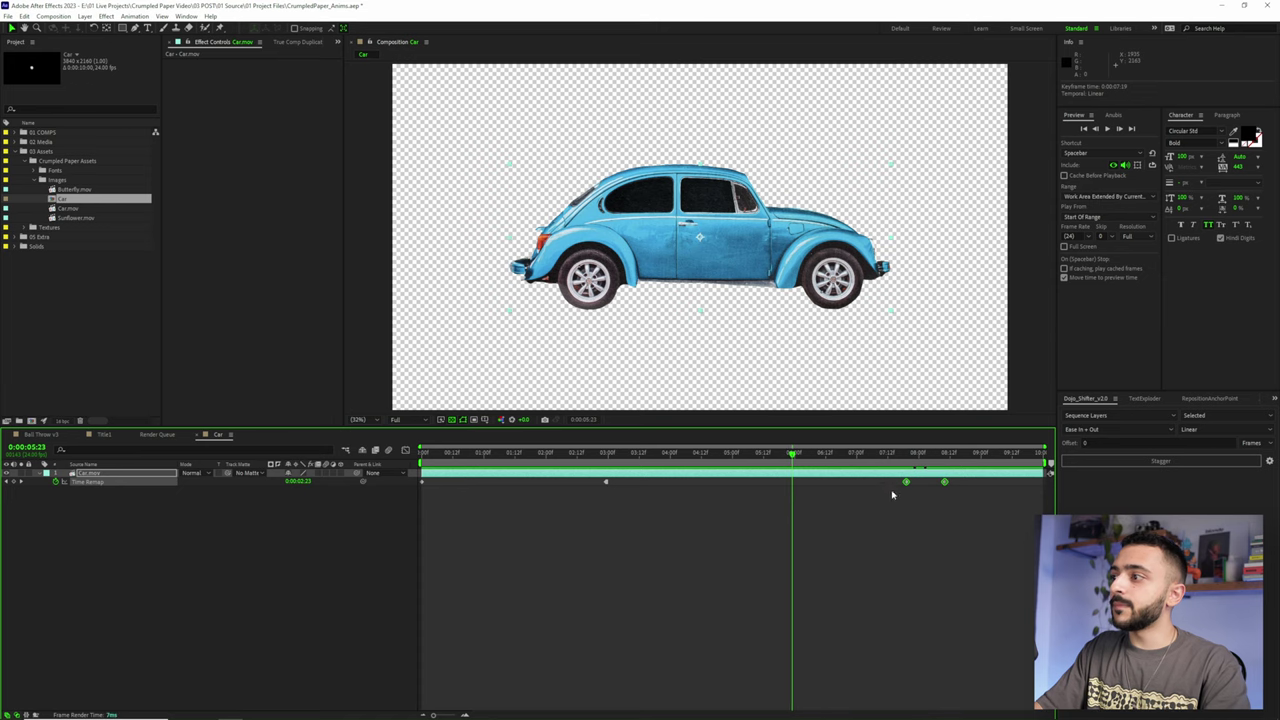
pyautogui.moveTo(897, 483); pyautogui.dragTo(615, 483)
pyautogui.press('space')
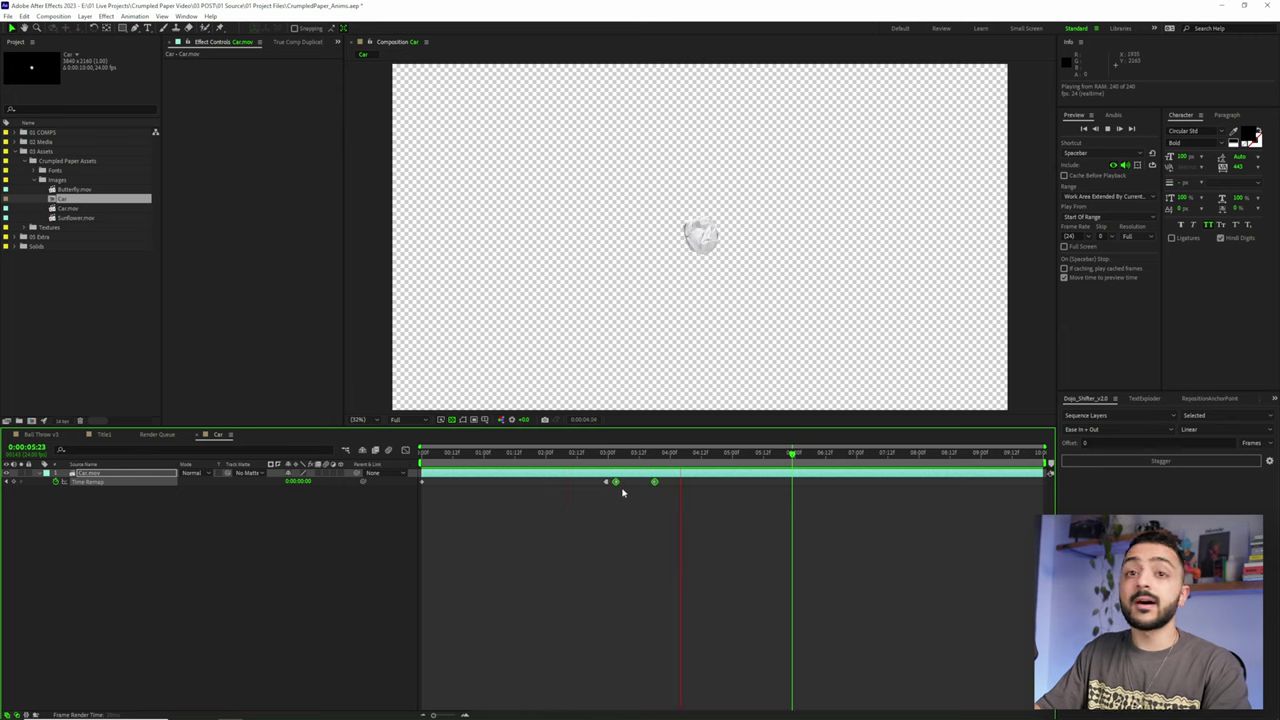
pyautogui.moveTo(615, 483); pyautogui.dragTo(775, 485)
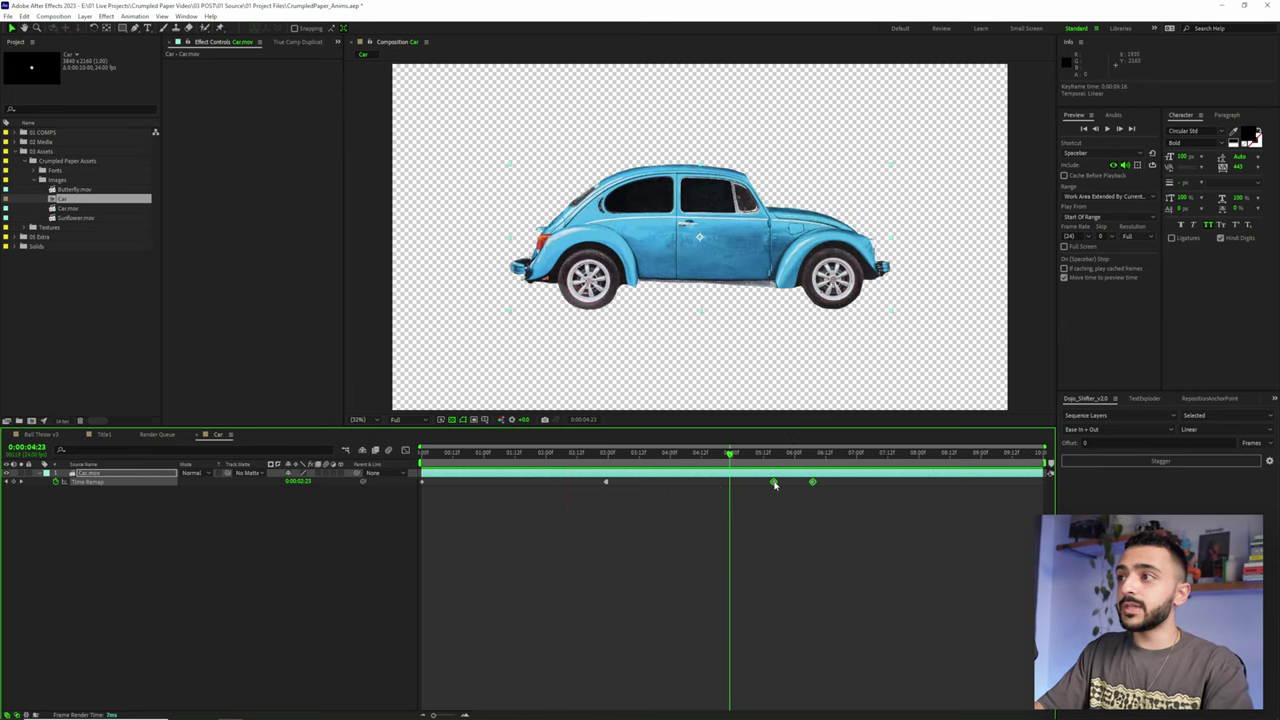
pyautogui.click(531, 629)
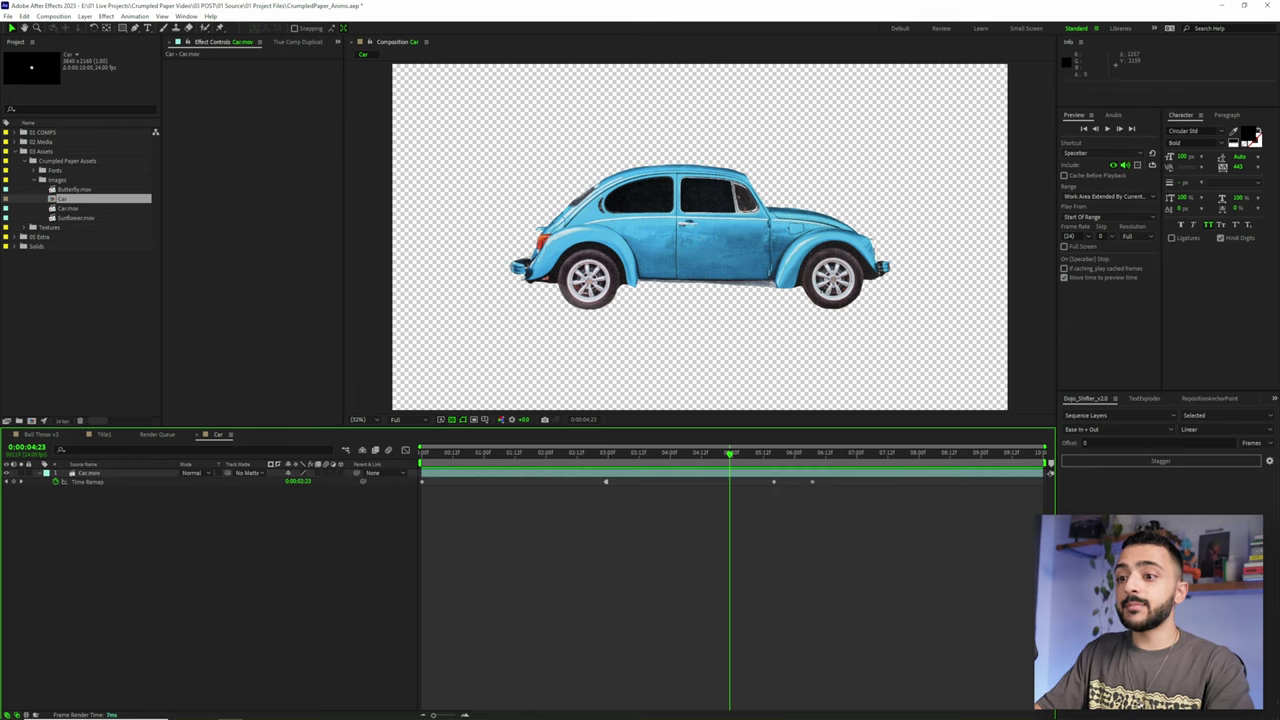
# Switch to Premiere Pro and split the Car.mov clip in Sequence 01 at 00:00:01:03
pyautogui.click(500, 710)
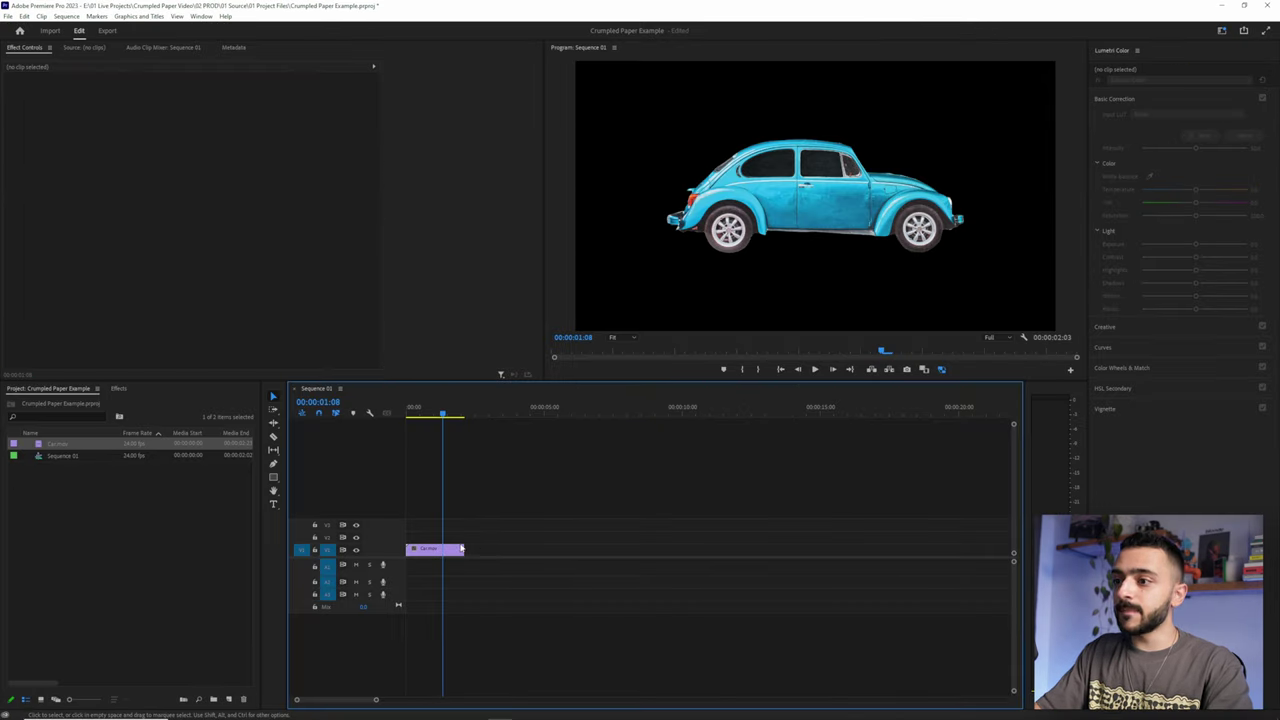
pyautogui.scroll(1, 437, 541)
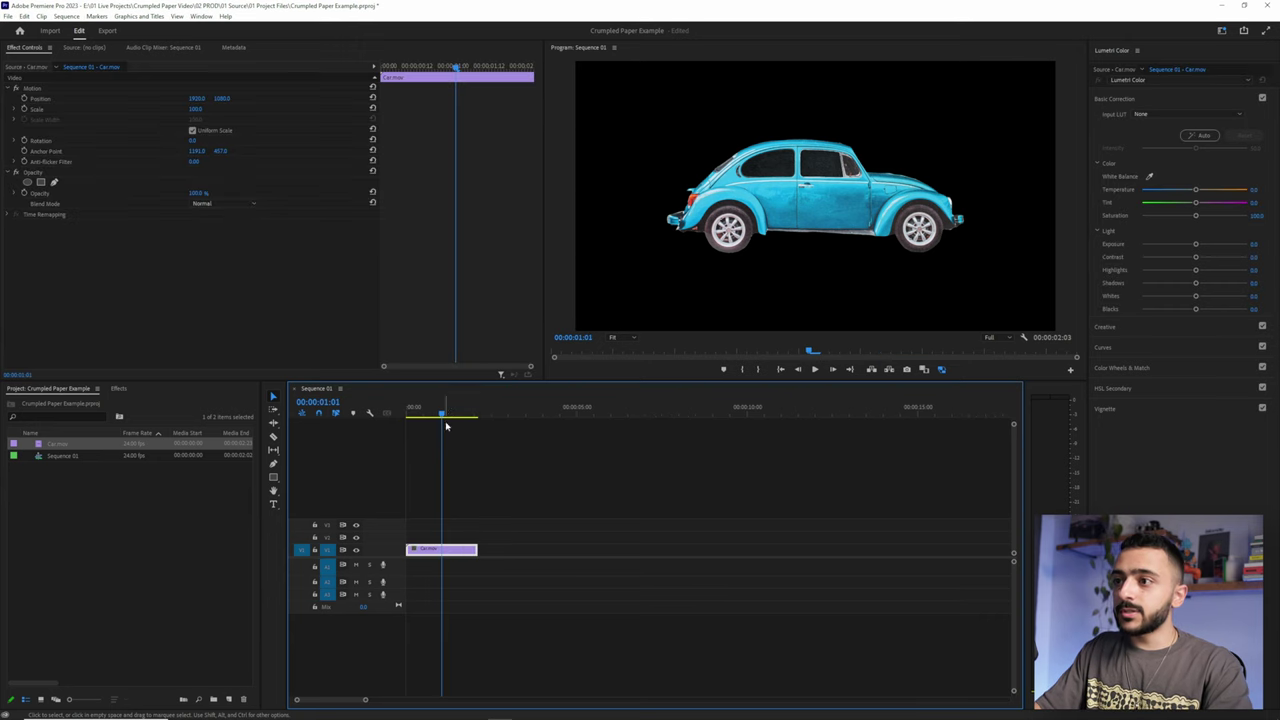
pyautogui.moveTo(442, 414); pyautogui.dragTo(445, 415)
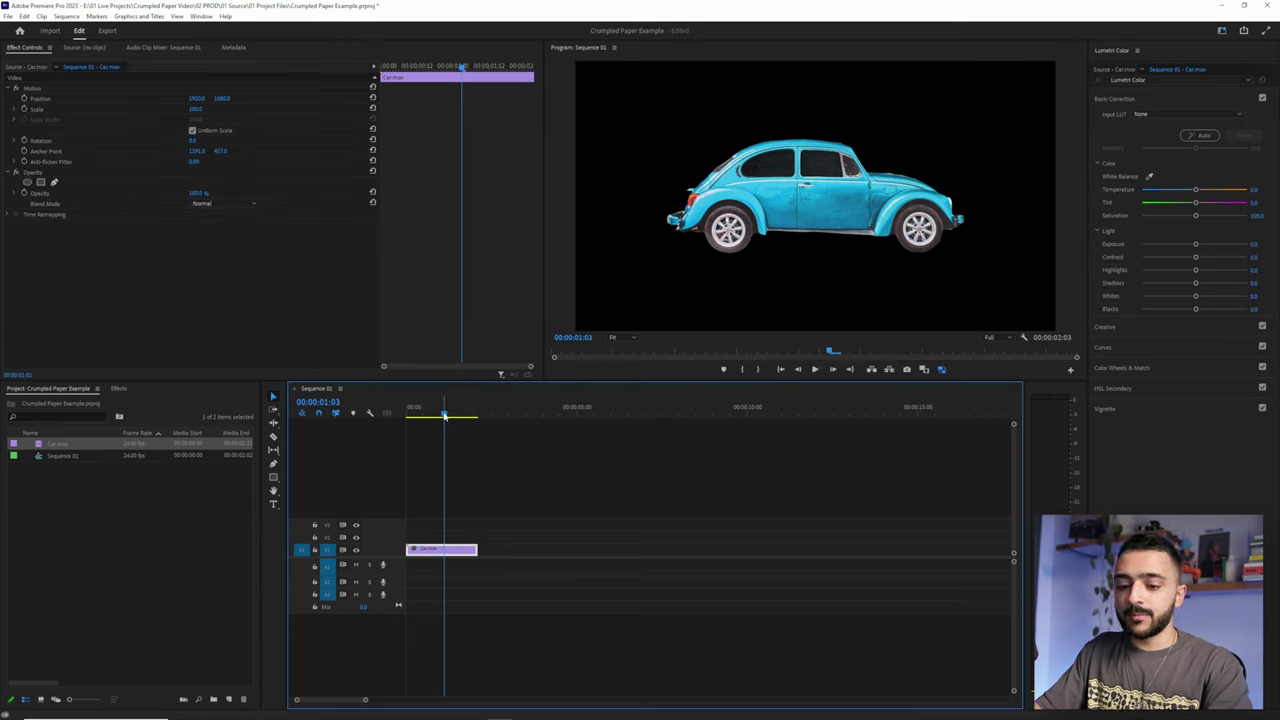
pyautogui.click(445, 550)
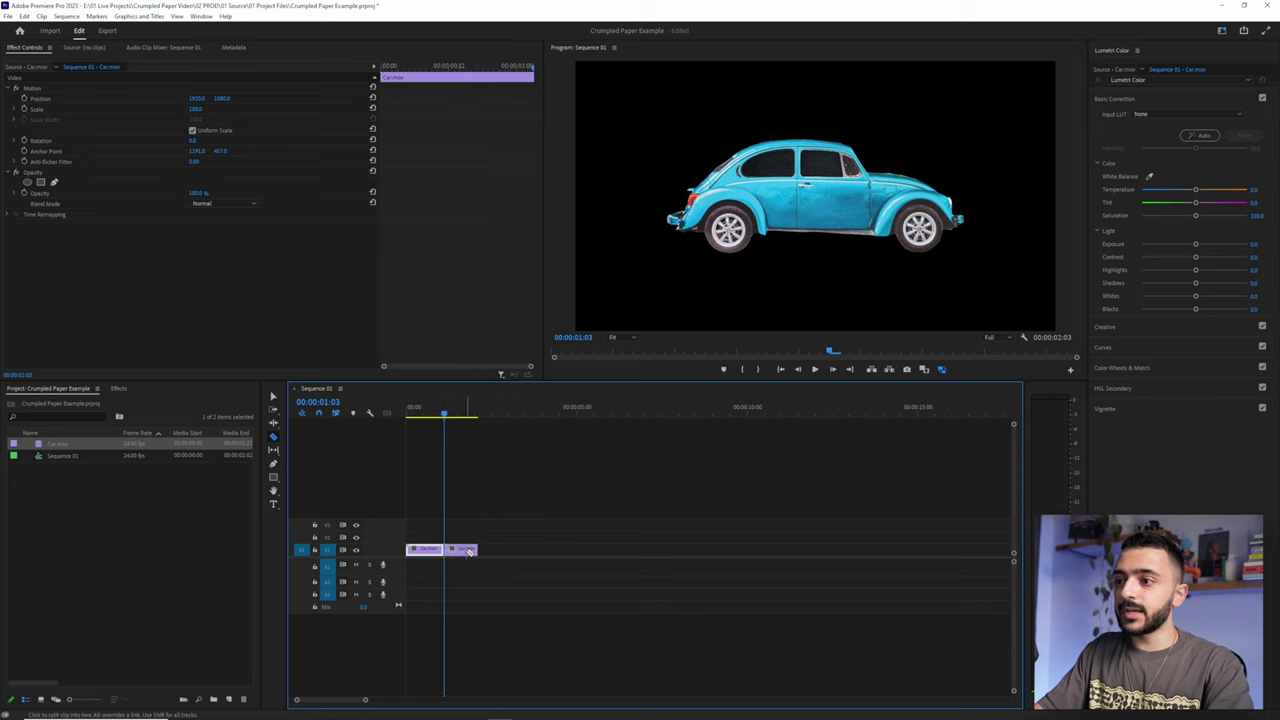
# Add a frame hold to the second Car.mov clip and extend its end to about 00:00:14:17
pyautogui.rightClick(467, 553)
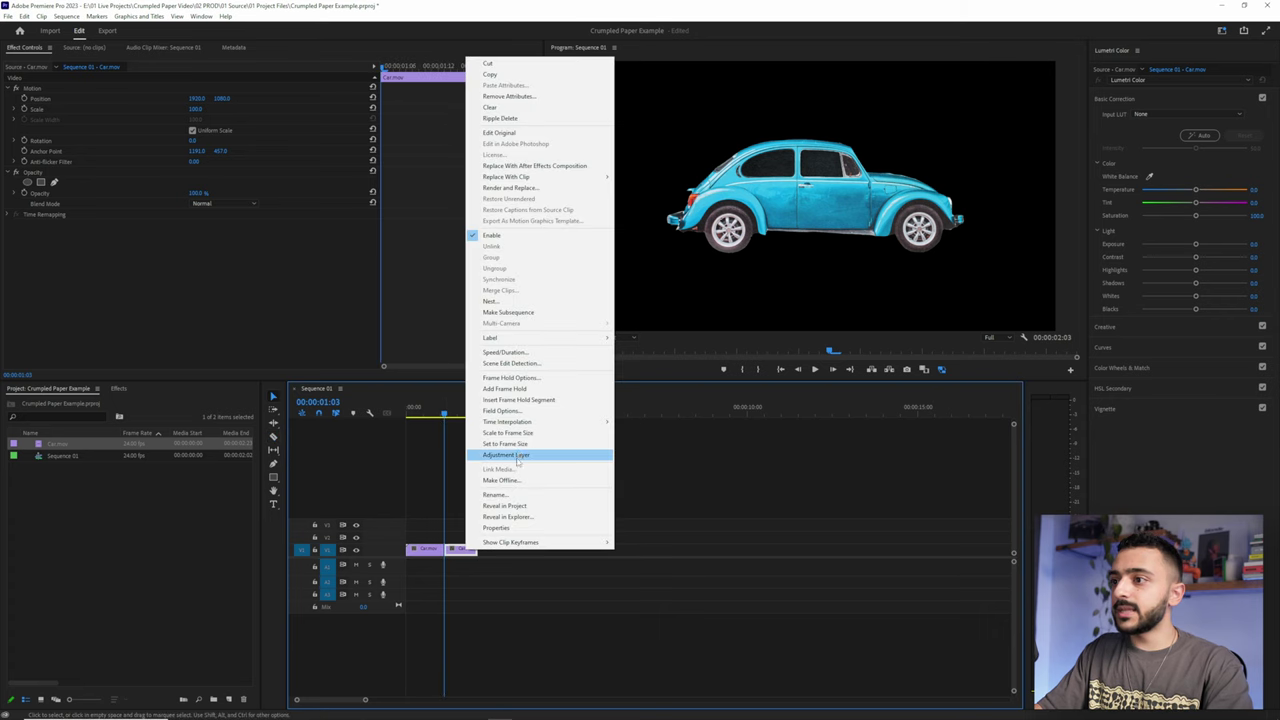
pyautogui.click(524, 389)
pyautogui.moveTo(476, 549); pyautogui.dragTo(906, 537)
pyautogui.moveTo(423, 411); pyautogui.dragTo(632, 414)
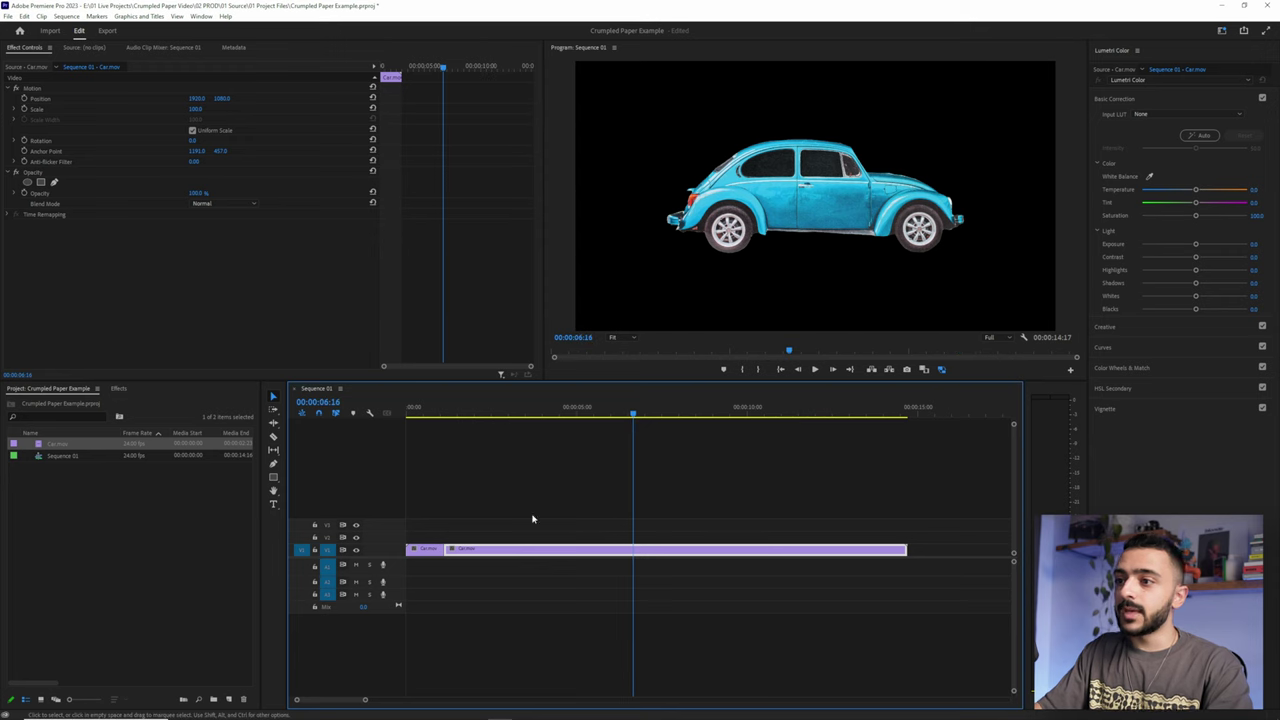
# Place a copy of the opening Car.mov clip directly after the extended frame hold
pyautogui.scroll(-2, 506, 574)
pyautogui.click(417, 548)
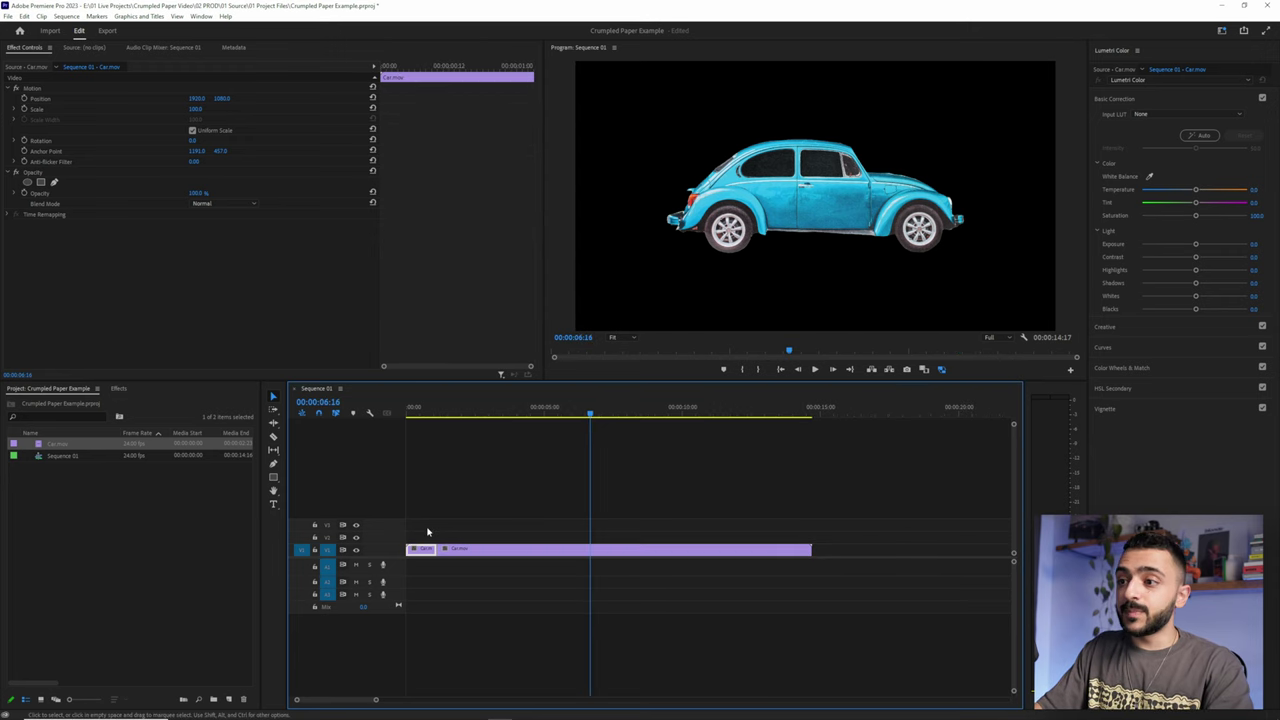
pyautogui.moveTo(424, 558); pyautogui.dragTo(829, 553)
pyautogui.moveTo(795, 413); pyautogui.dragTo(827, 413)
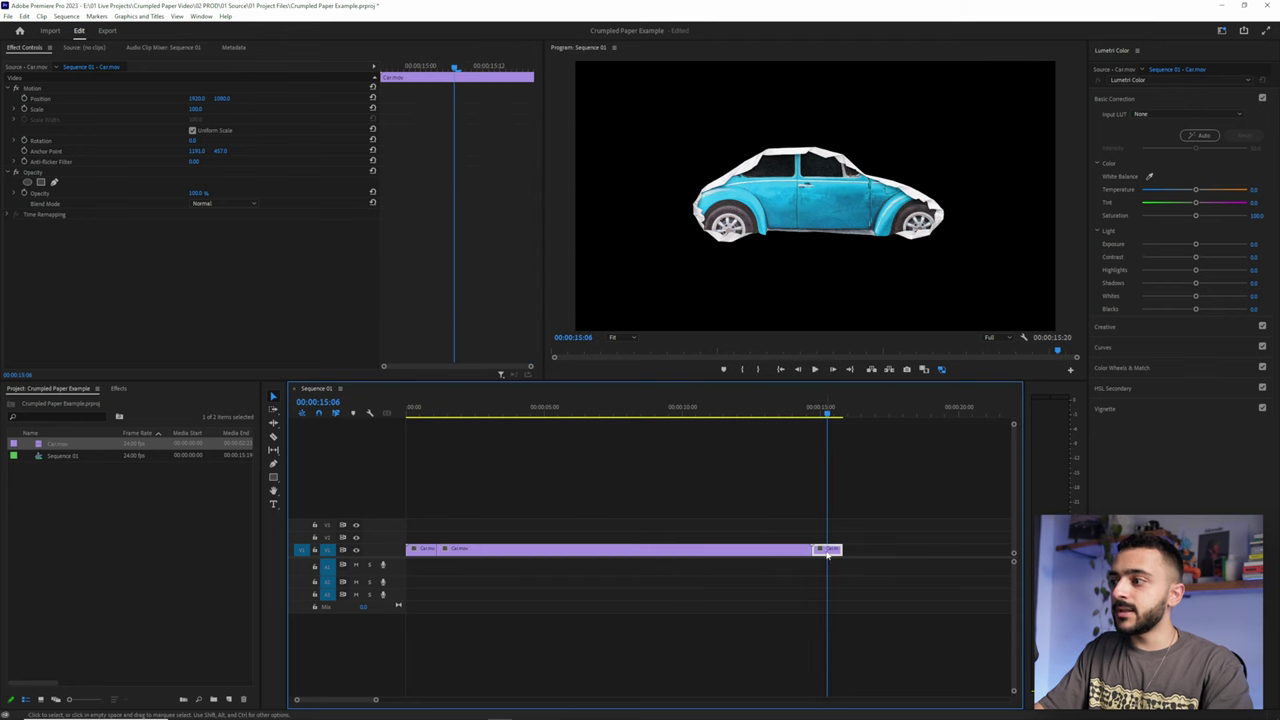
# Reverse the speed of the copied Car.mov clip at the end and preview the sequence
pyautogui.rightClick(827, 553)
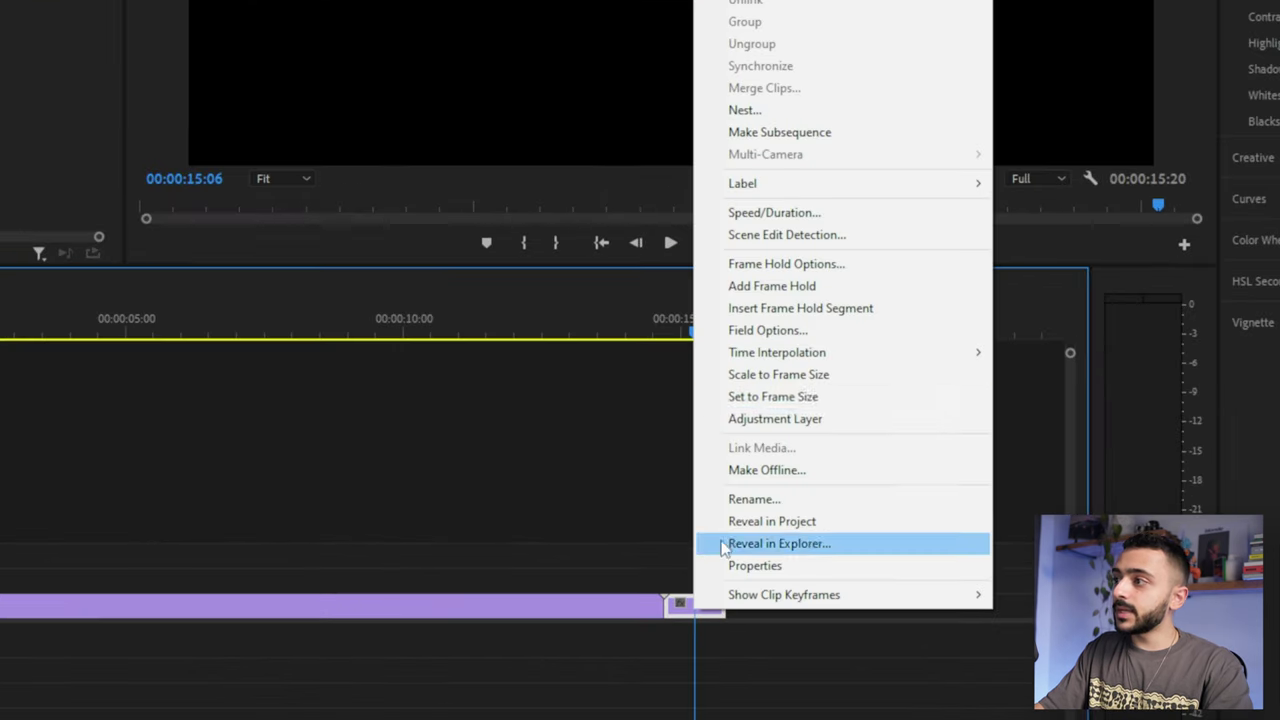
pyautogui.click(812, 212)
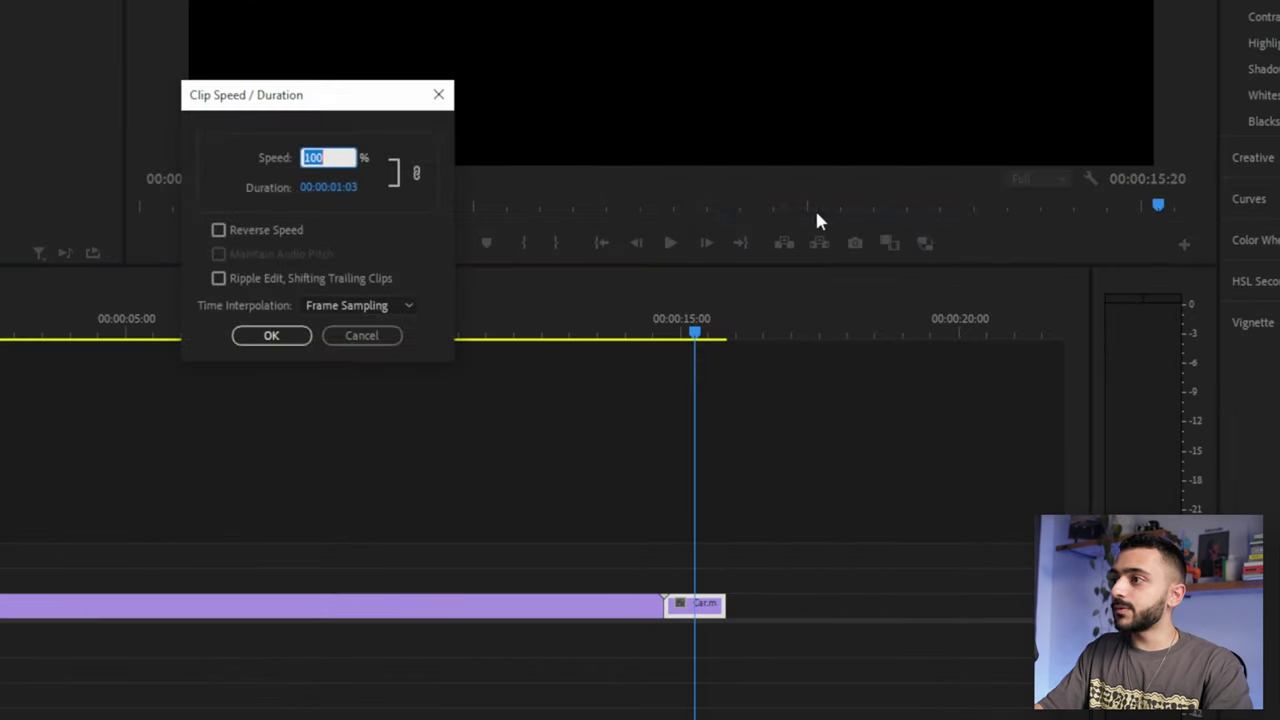
pyautogui.click(233, 231)
pyautogui.click(271, 336)
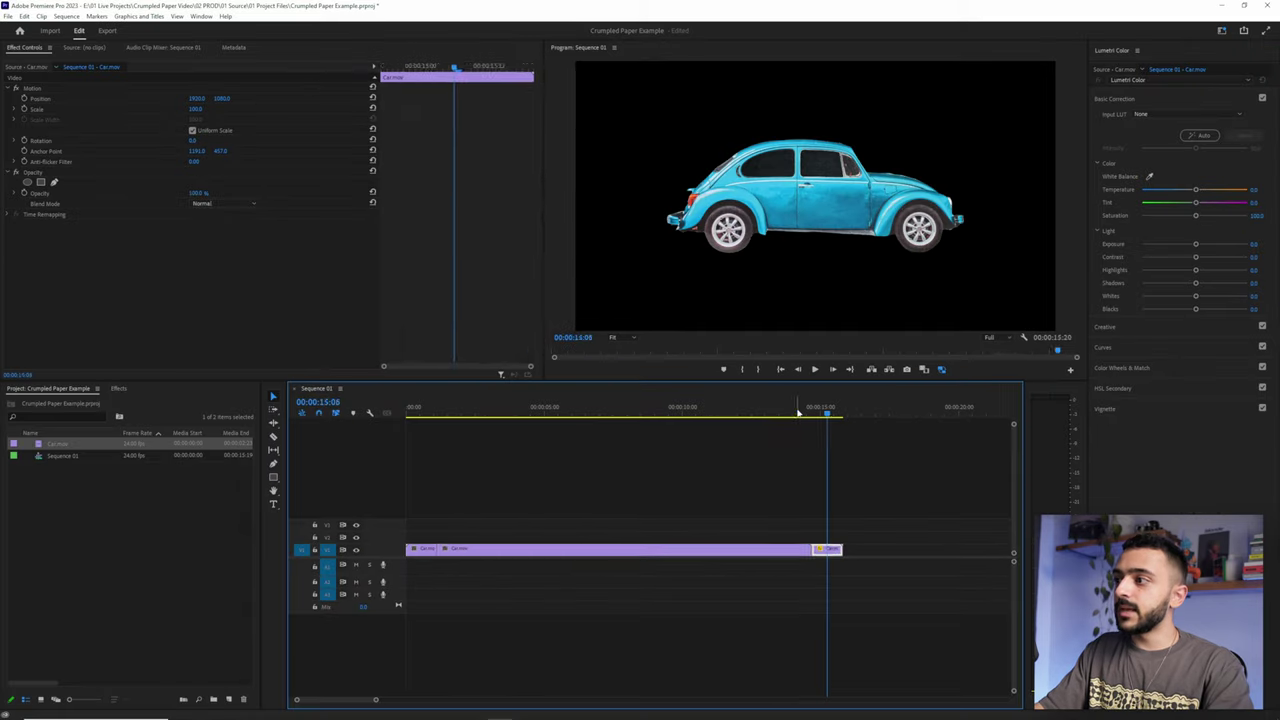
pyautogui.click(796, 412)
pyautogui.press('space')
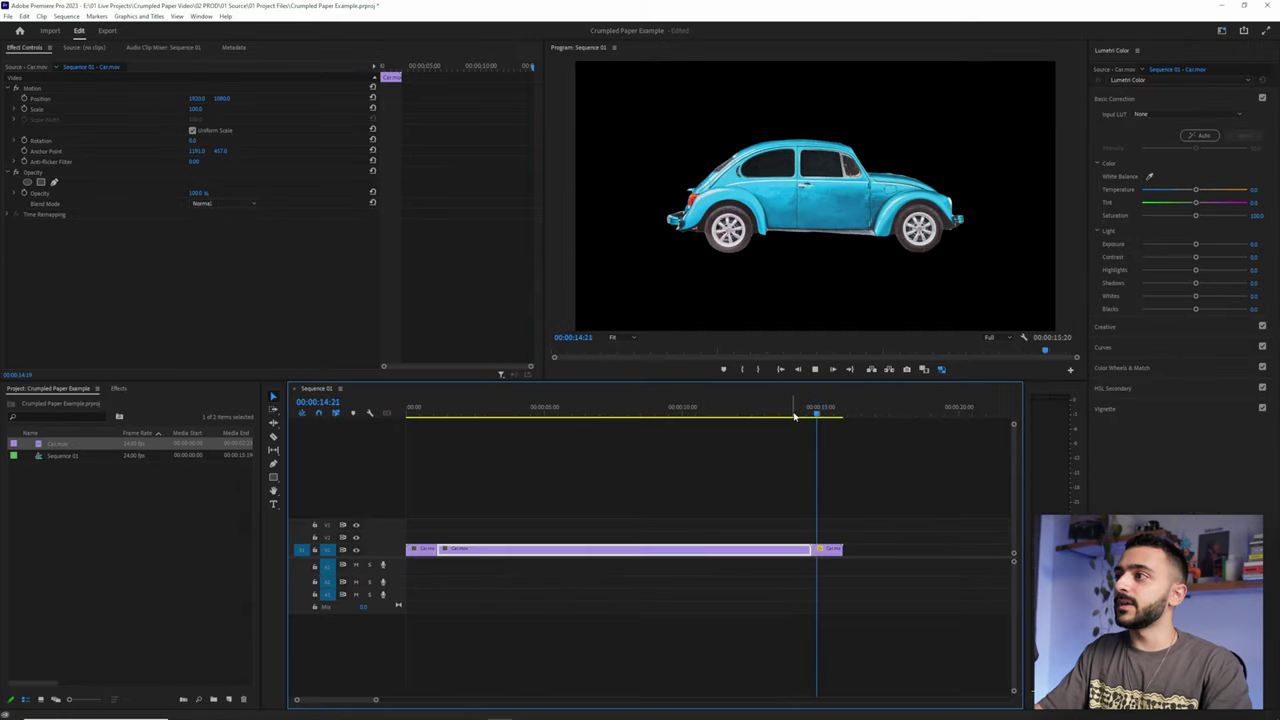
pyautogui.press('space')
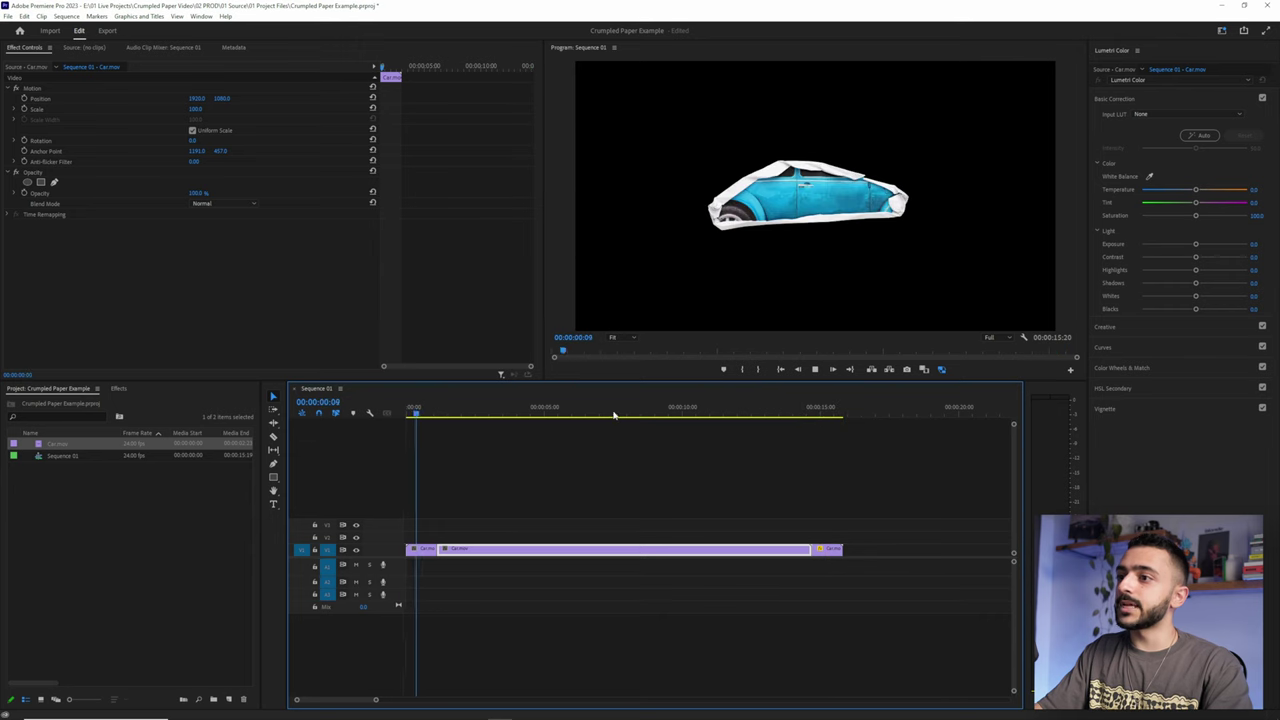
pyautogui.click(792, 420)
pyautogui.press('space')
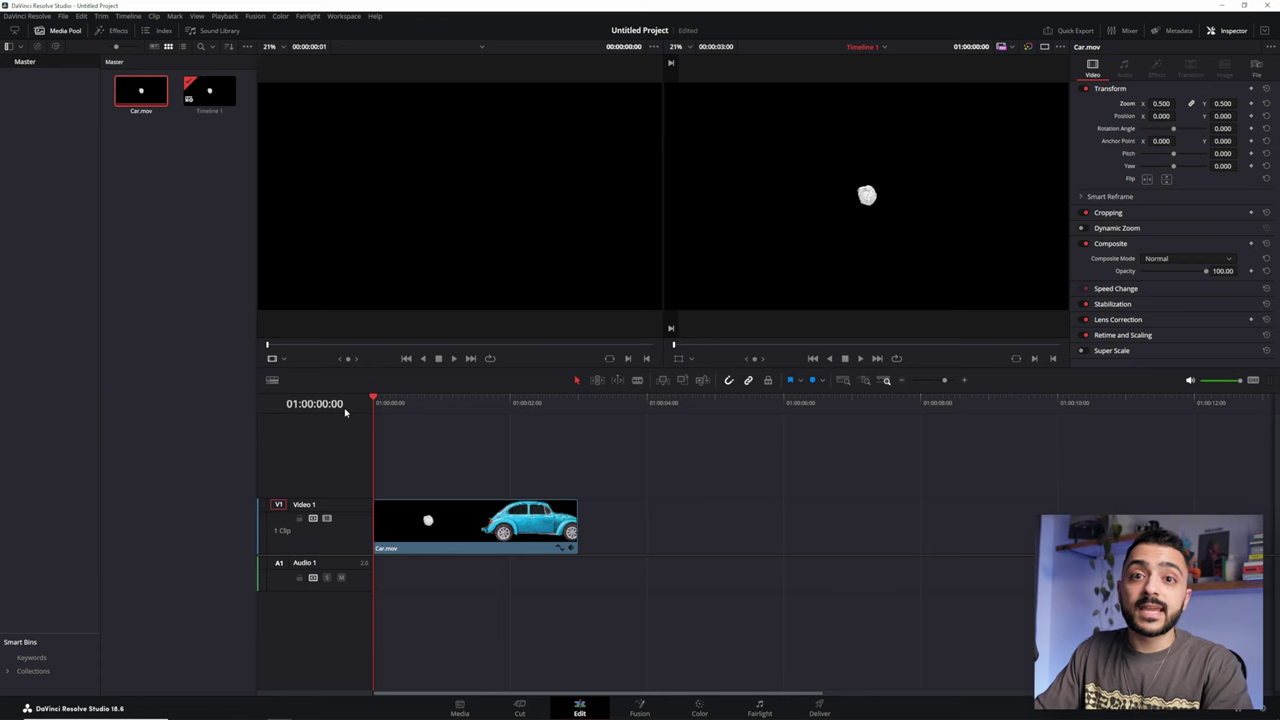
# Switch to DaVinci Resolve, split Car.mov at 01:00:01:13 and turn the second part into a freeze frame
pyautogui.press('space')
pyautogui.click(497, 523)
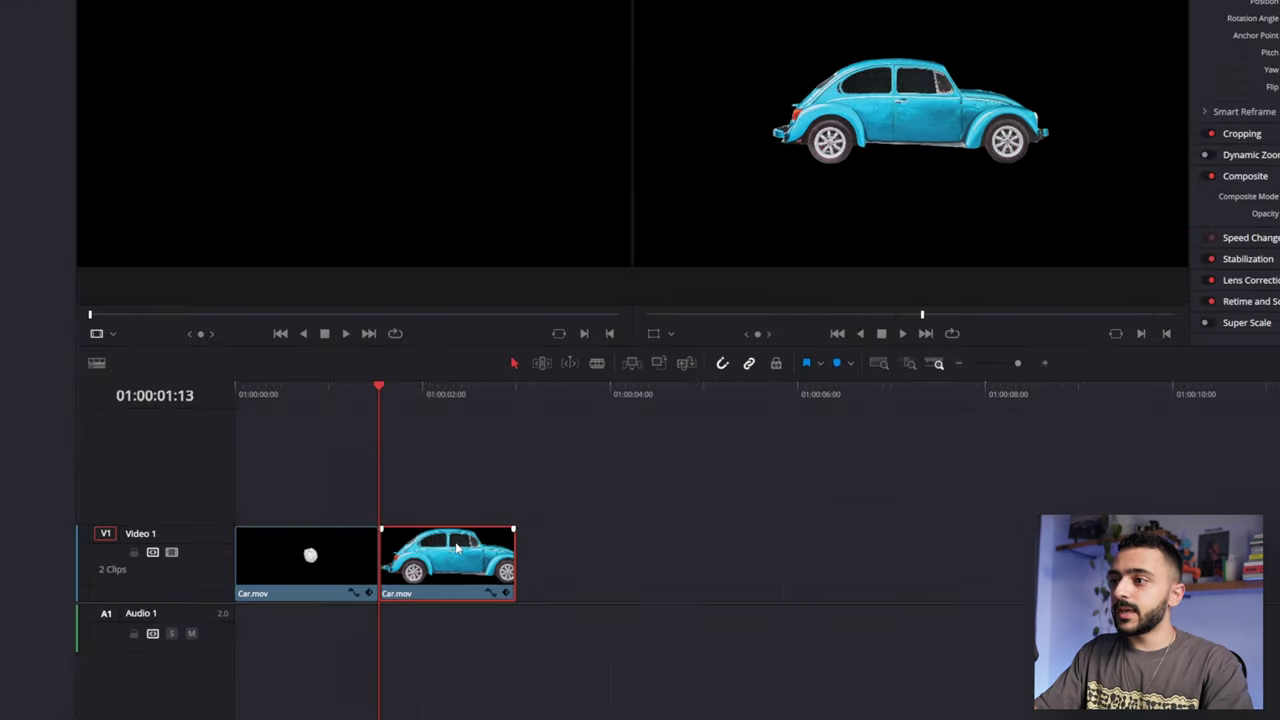
pyautogui.rightClick(525, 522)
pyautogui.click(493, 306)
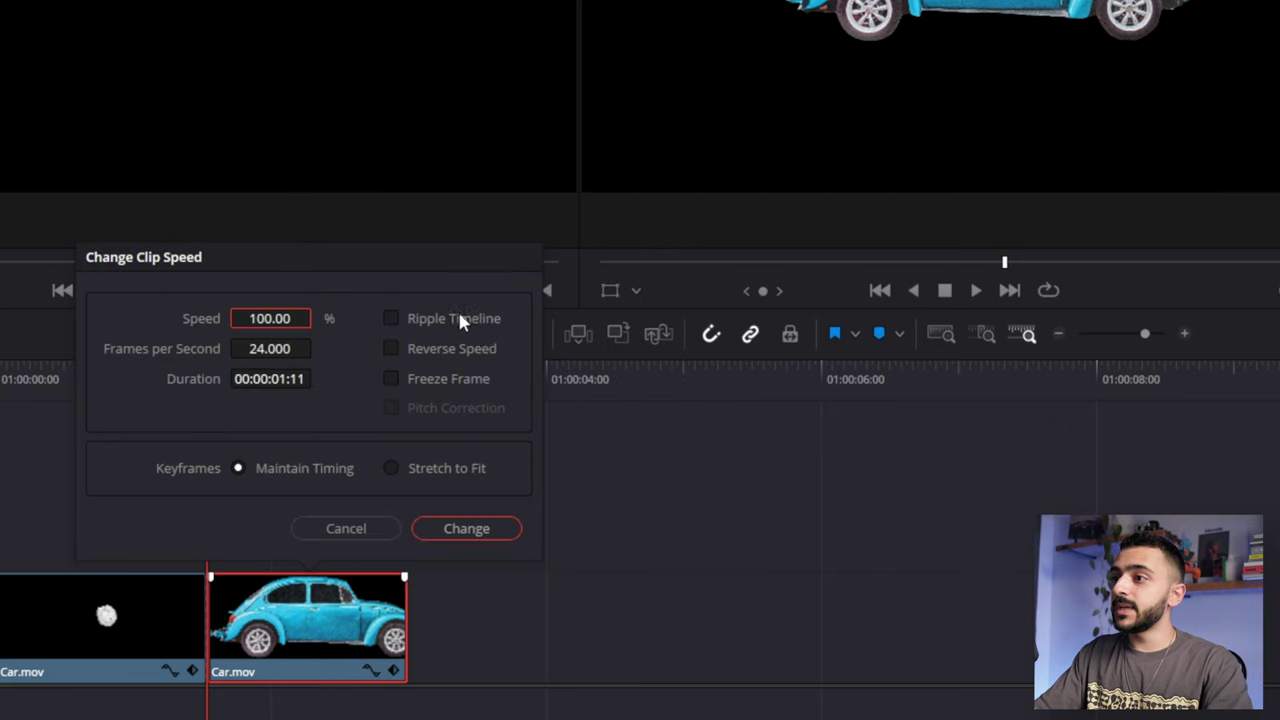
pyautogui.click(434, 383)
pyautogui.click(440, 526)
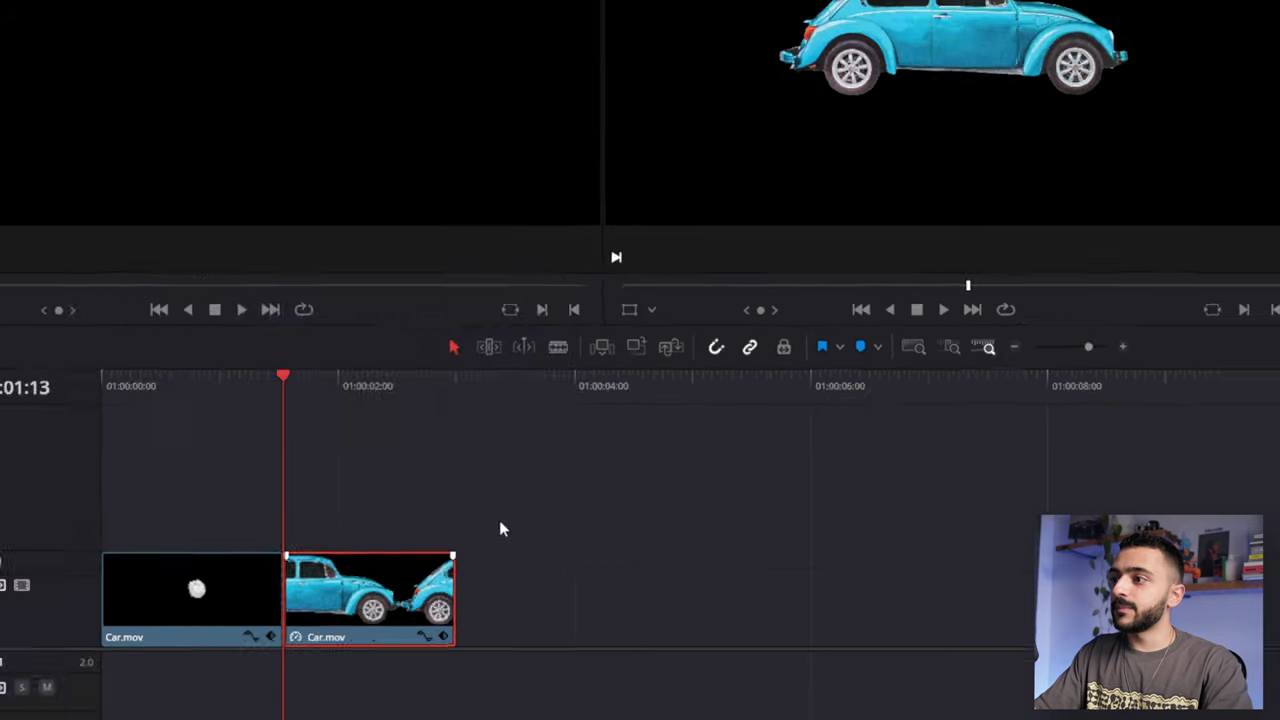
# Extend the freeze-frame clip's end to about 01:00:09:22 on Video 1
pyautogui.moveTo(404, 625); pyautogui.dragTo(1139, 599)
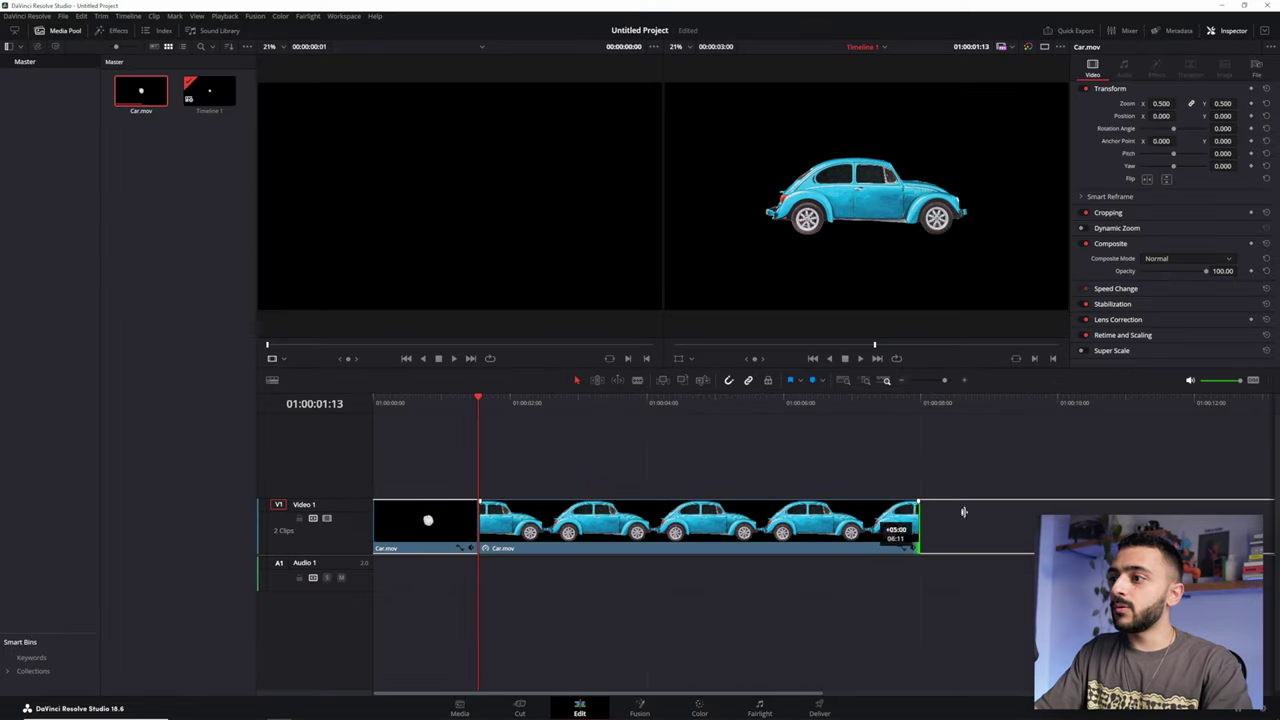
pyautogui.moveTo(963, 512); pyautogui.dragTo(1051, 520)
pyautogui.moveTo(481, 403); pyautogui.dragTo(963, 410)
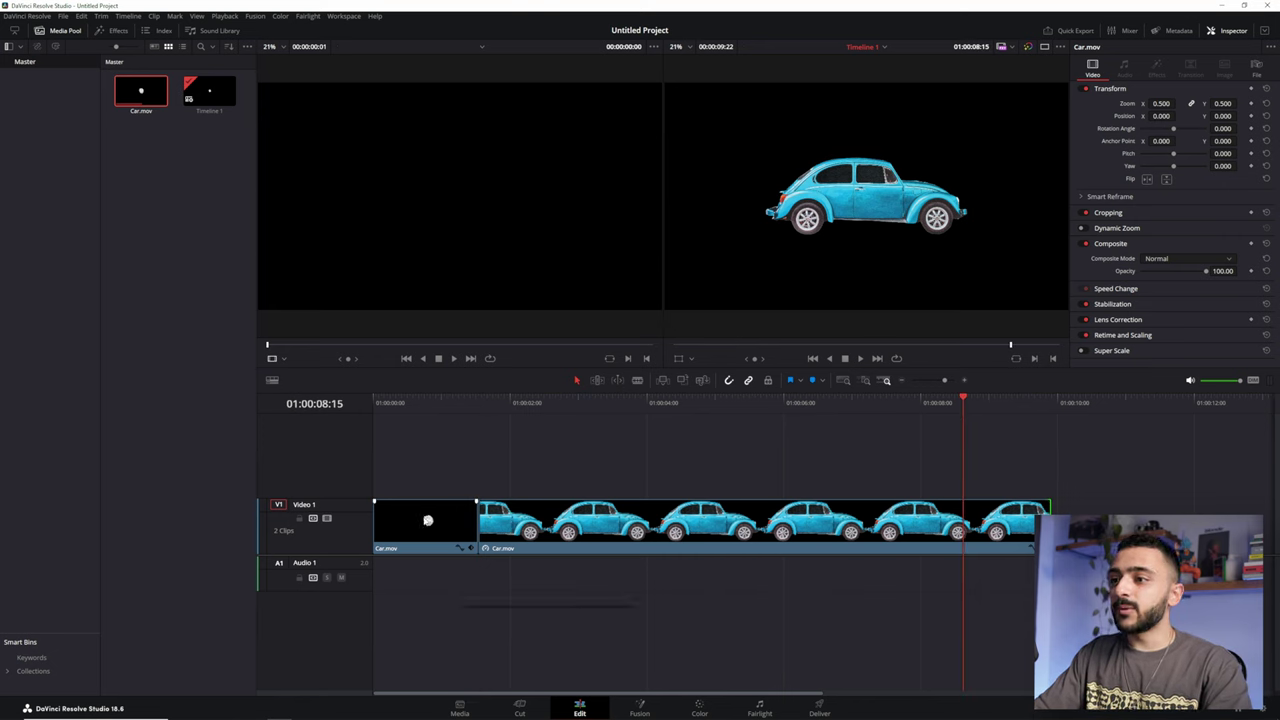
# Copy the opening Car.mov clip to the end of the freeze frame, reverse its speed and preview the timeline
pyautogui.moveTo(427, 520); pyautogui.dragTo(1095, 532)
pyautogui.rightClick(1088, 519)
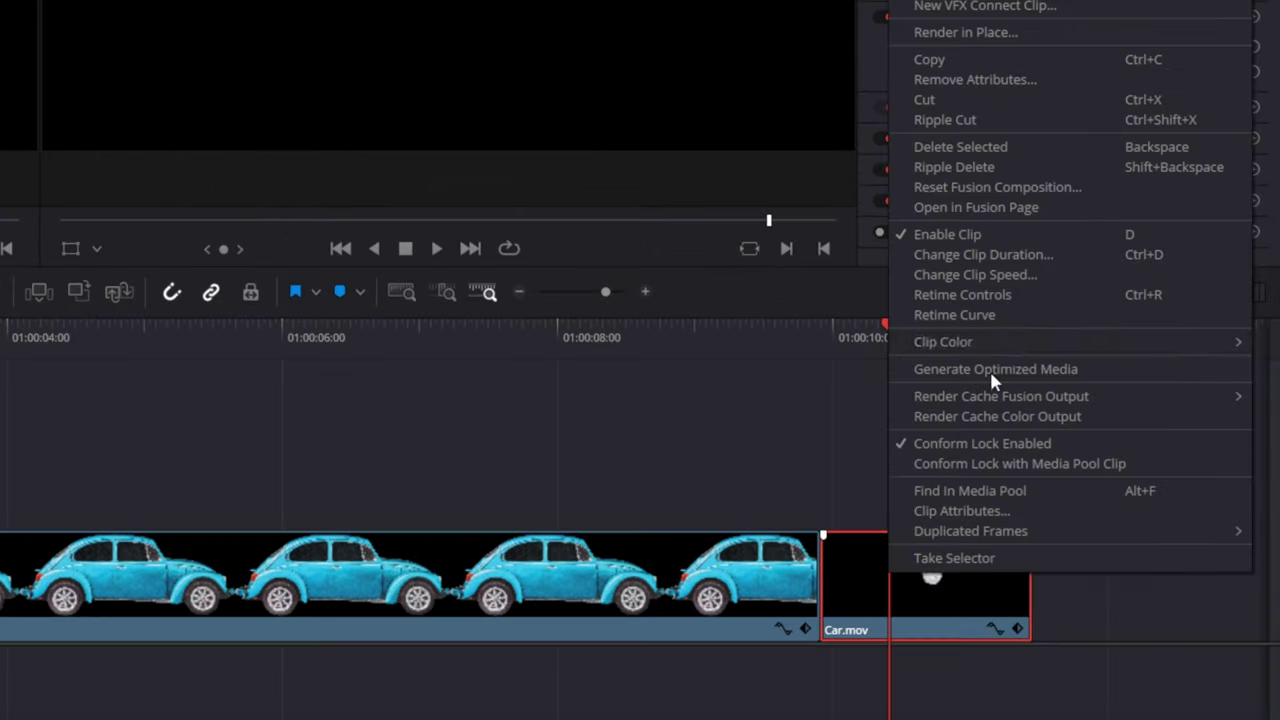
pyautogui.click(971, 276)
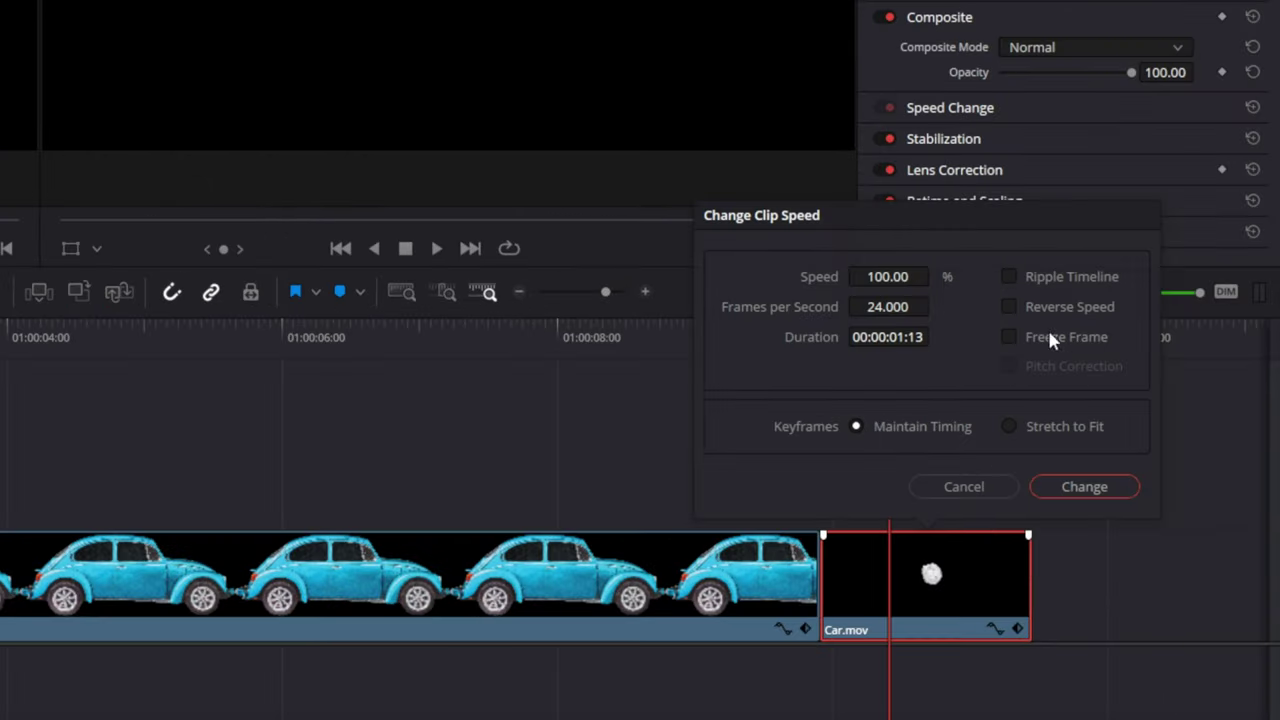
pyautogui.click(1078, 316)
pyautogui.click(1071, 495)
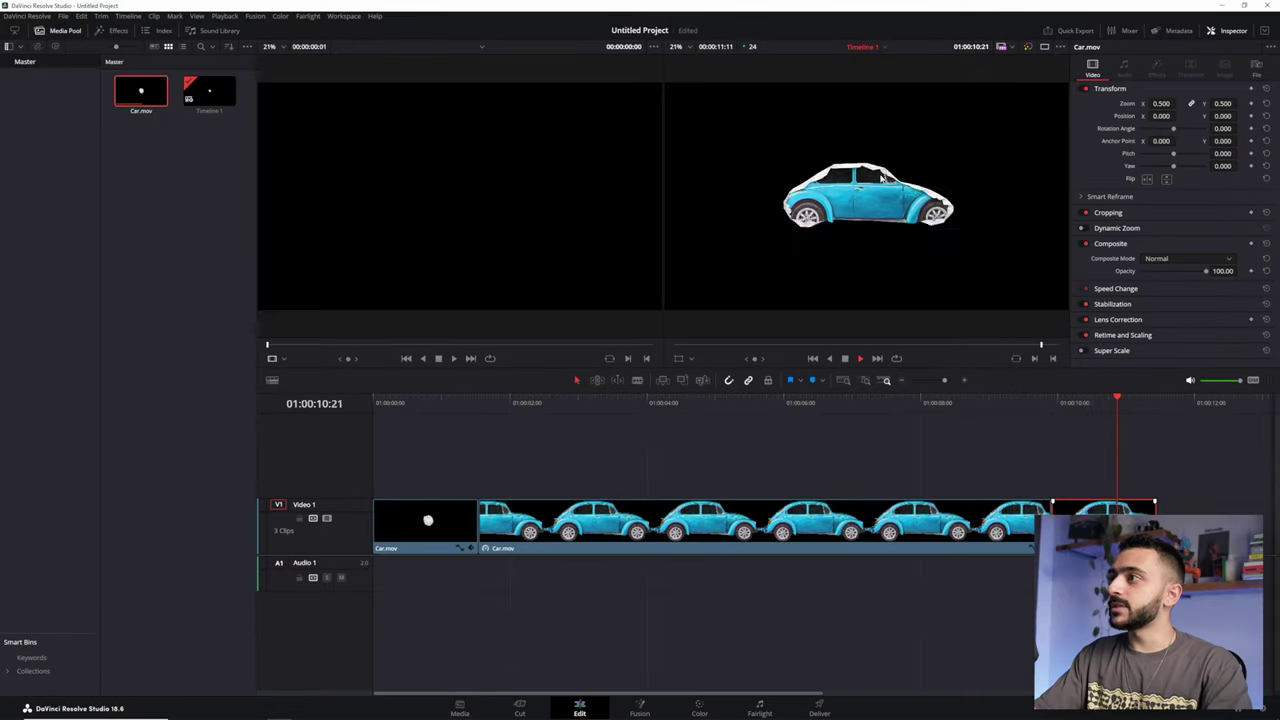
pyautogui.press('Home')
pyautogui.press('space')
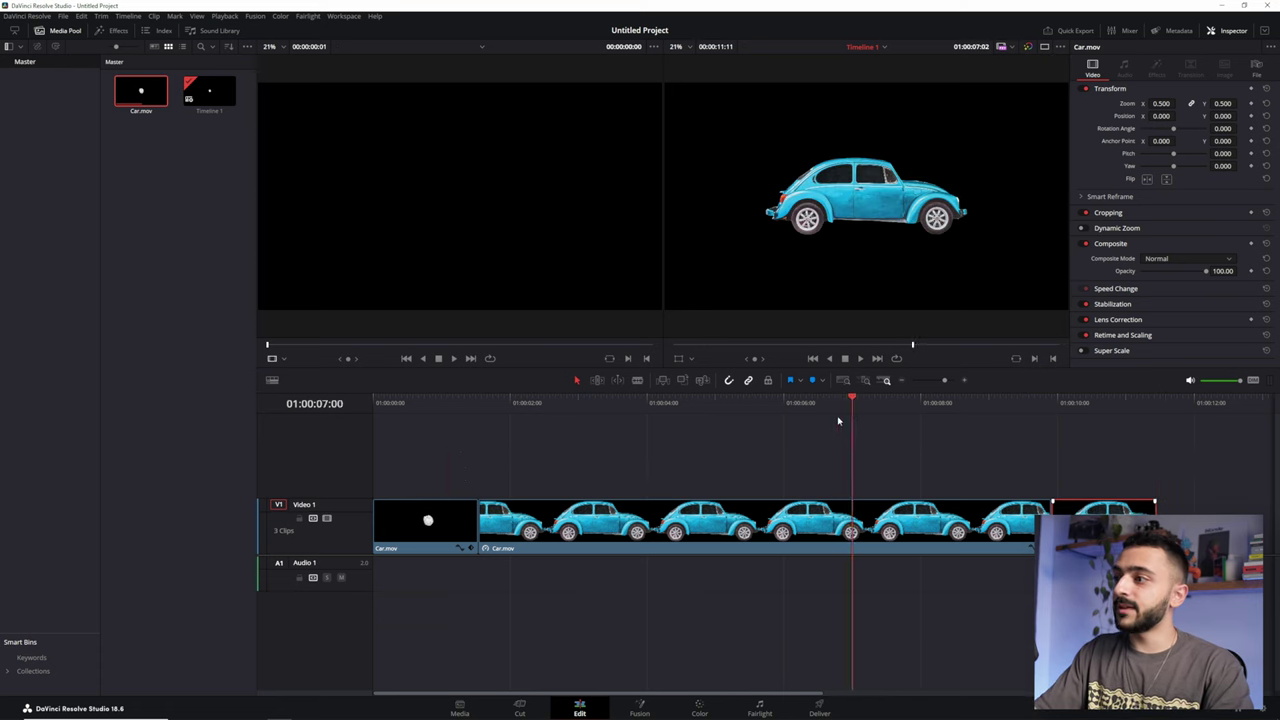
# Switch to After Effects and flip the Car.mov layer horizontally
pyautogui.click(234, 709)
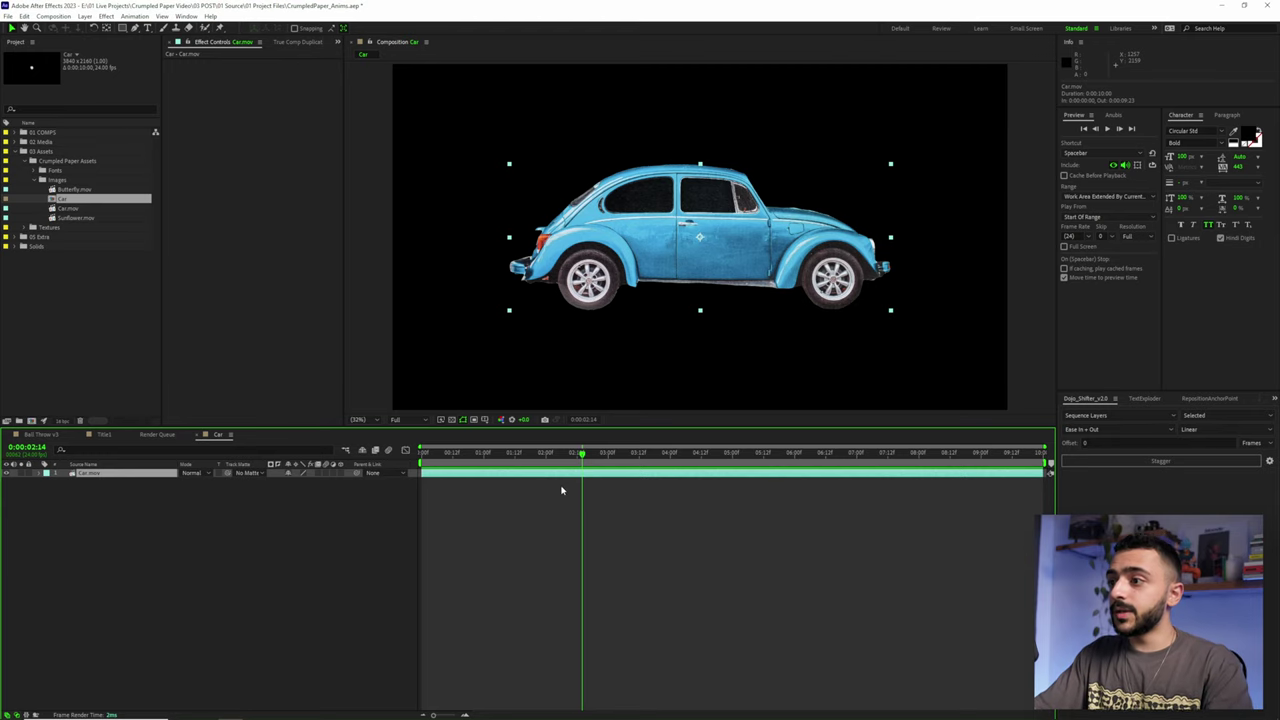
pyautogui.rightClick(572, 473)
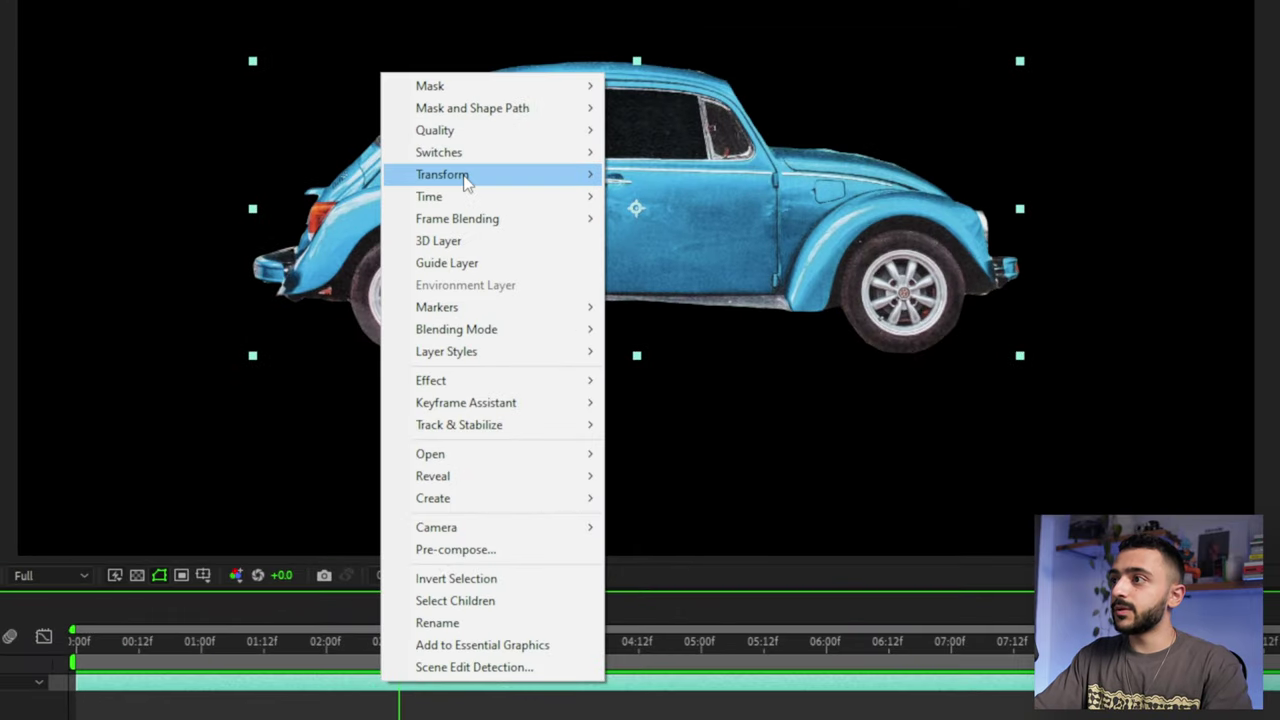
pyautogui.moveTo(466, 180)
pyautogui.click(737, 348)
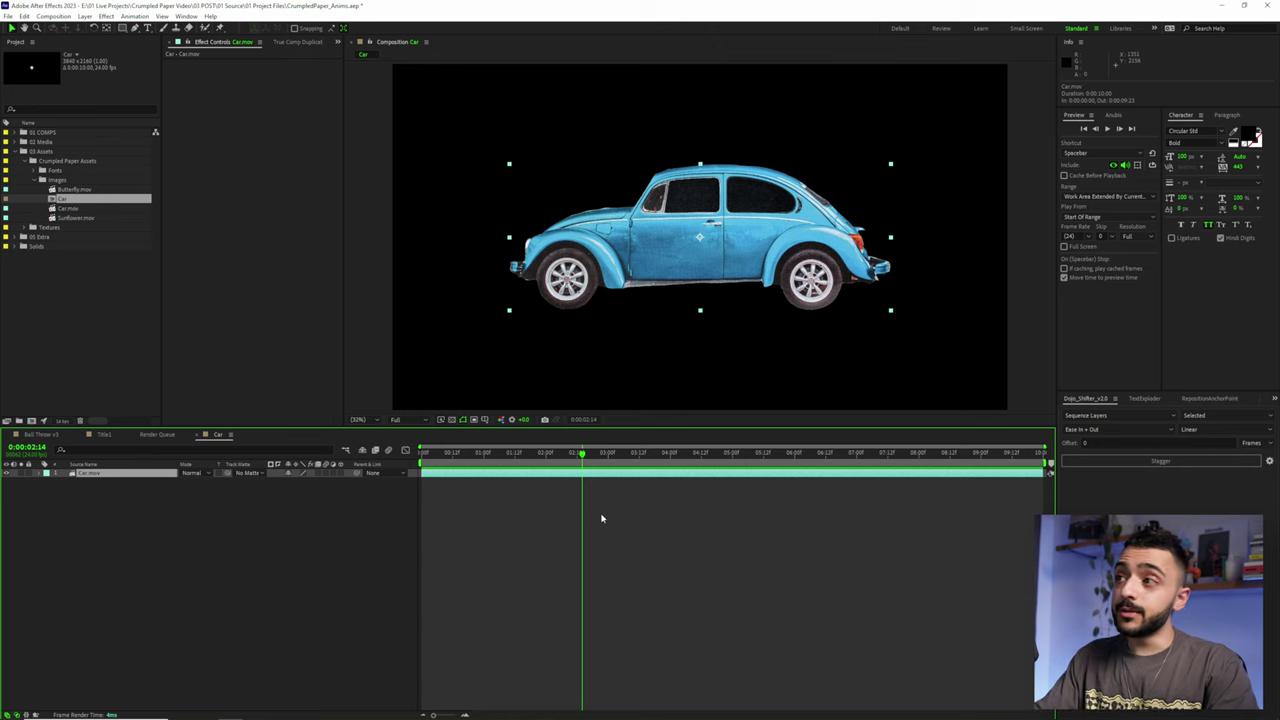
# Apply the Hue/Saturation effect to the Car.mov layer and set its channel control to Cyans
pyautogui.hotkey('ctrl', 'space')
pyautogui.write('hue')
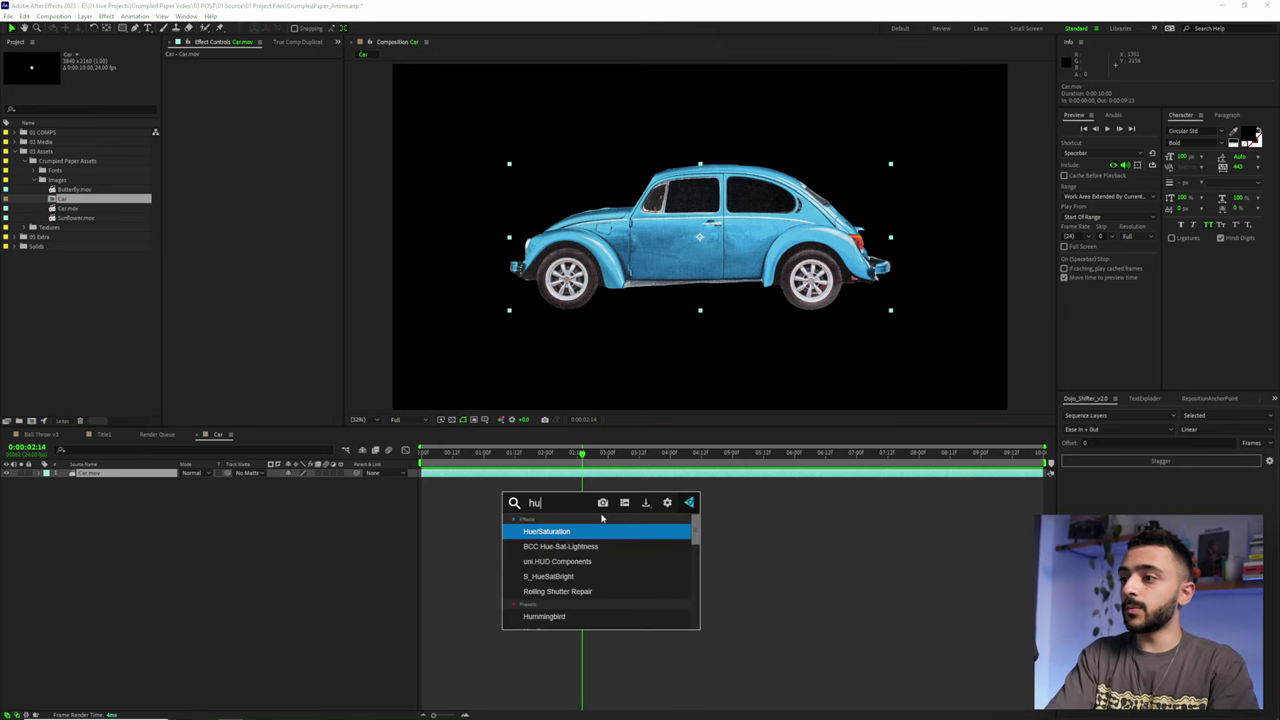
pyautogui.click(589, 533)
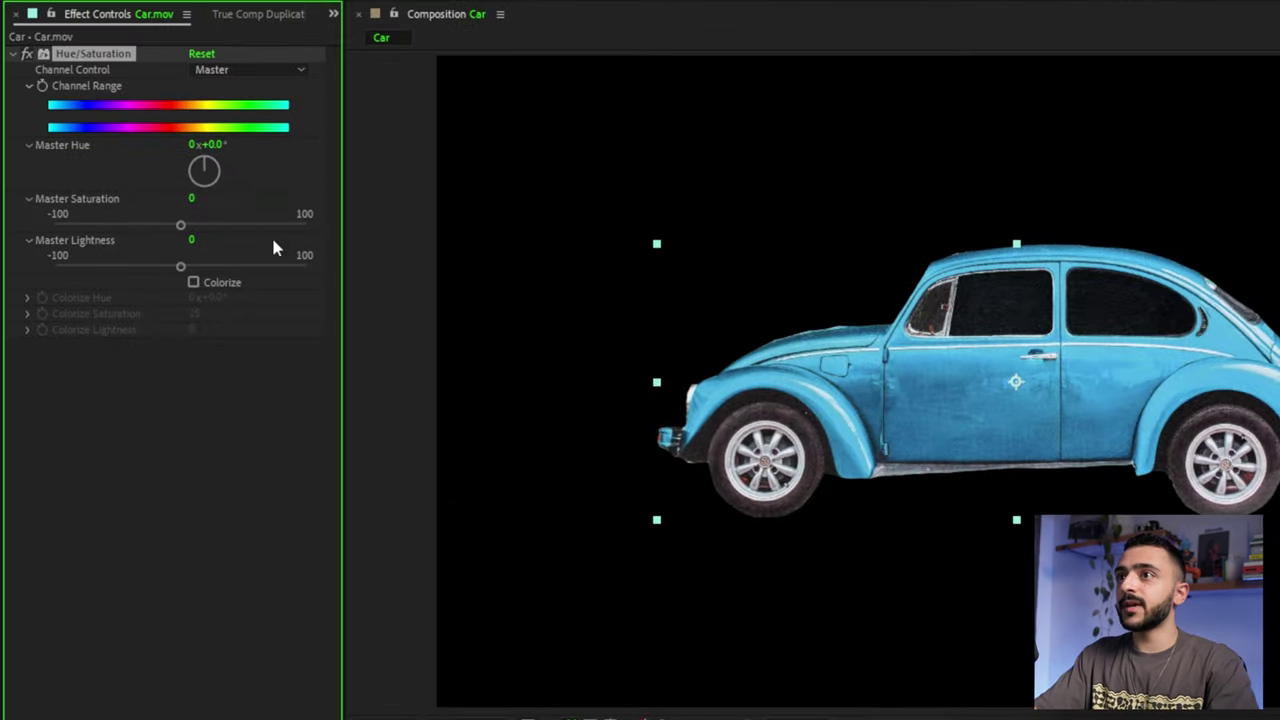
pyautogui.click(296, 71)
pyautogui.click(286, 180)
# Recolour the car green by adjusting the cyan channel range, with cyan hue about -82° and saturation -19
pyautogui.moveTo(212, 145); pyautogui.dragTo(101, 147)
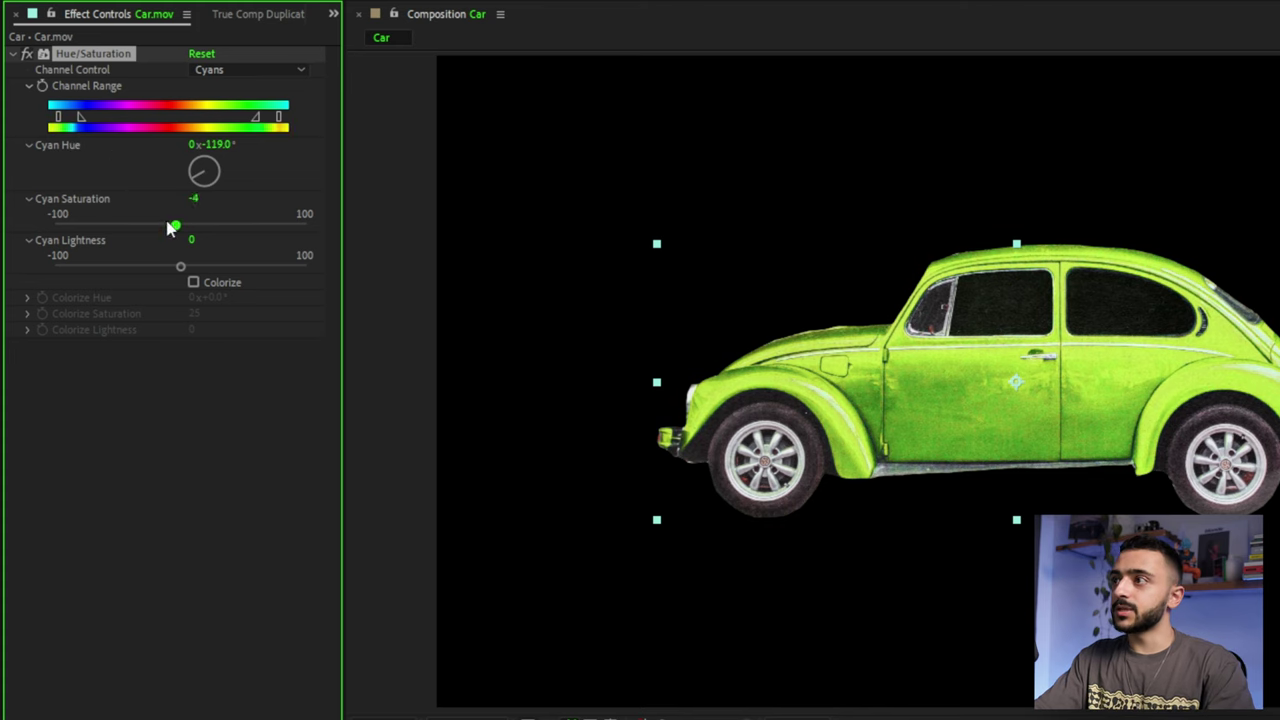
pyautogui.moveTo(170, 228); pyautogui.dragTo(158, 227)
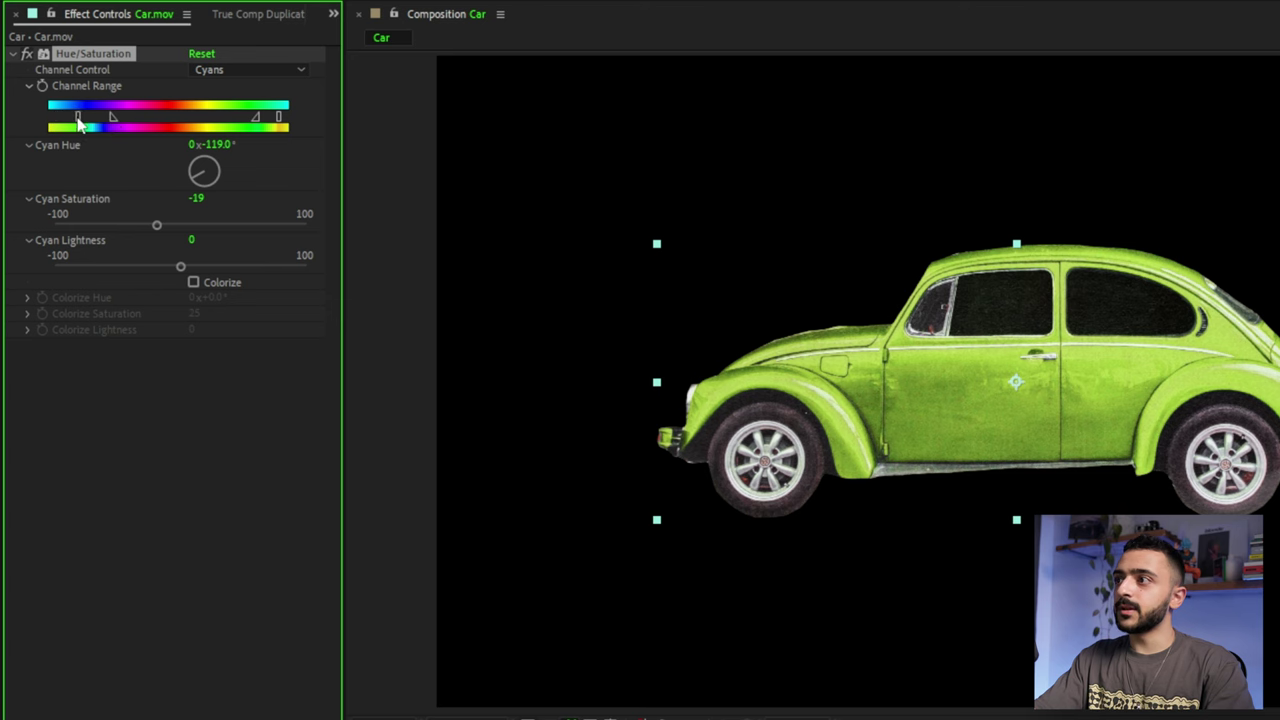
pyautogui.moveTo(258, 146); pyautogui.dragTo(257, 149)
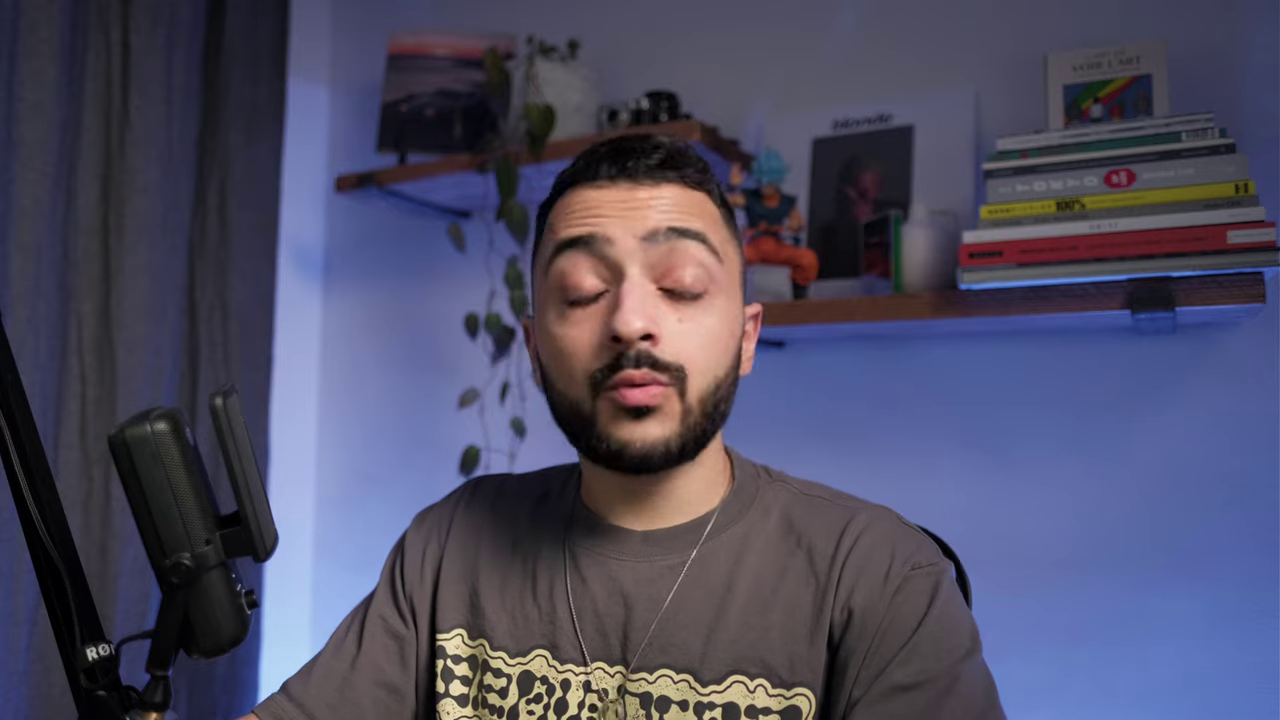
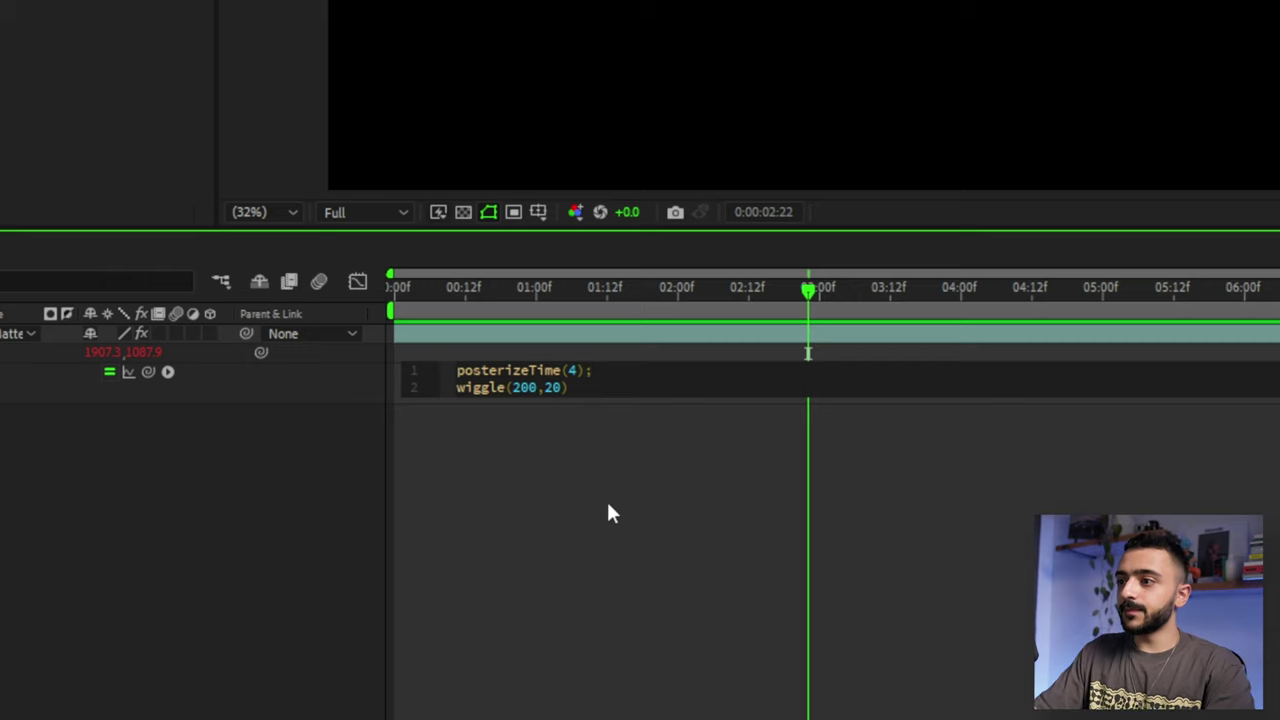
# Apply the expression posterizeTime(4); wiggle(200,20) to the car's Position and preview the jitter
pyautogui.click(625, 503)
pyautogui.press('space')
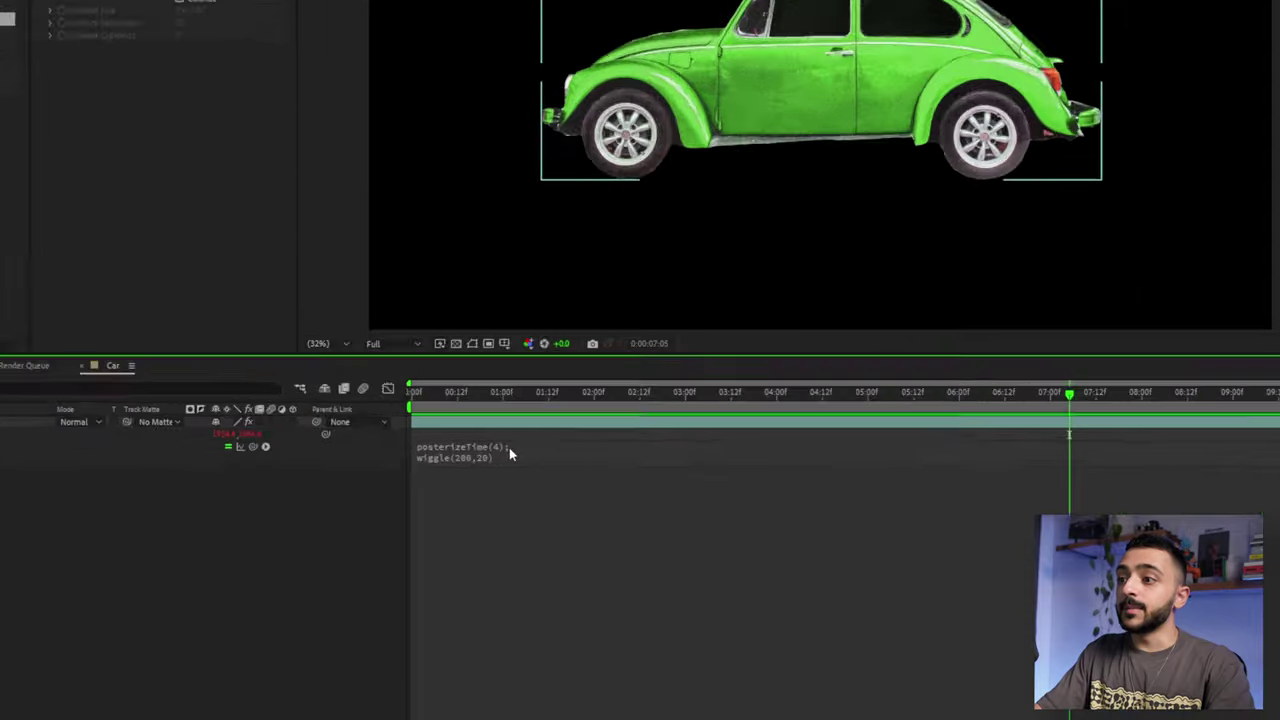
# Try posterizeTime(12) in the Position expression, then restore the value to 4
pyautogui.click(490, 492)
pyautogui.click(498, 489)
pyautogui.doubleClick(572, 370)
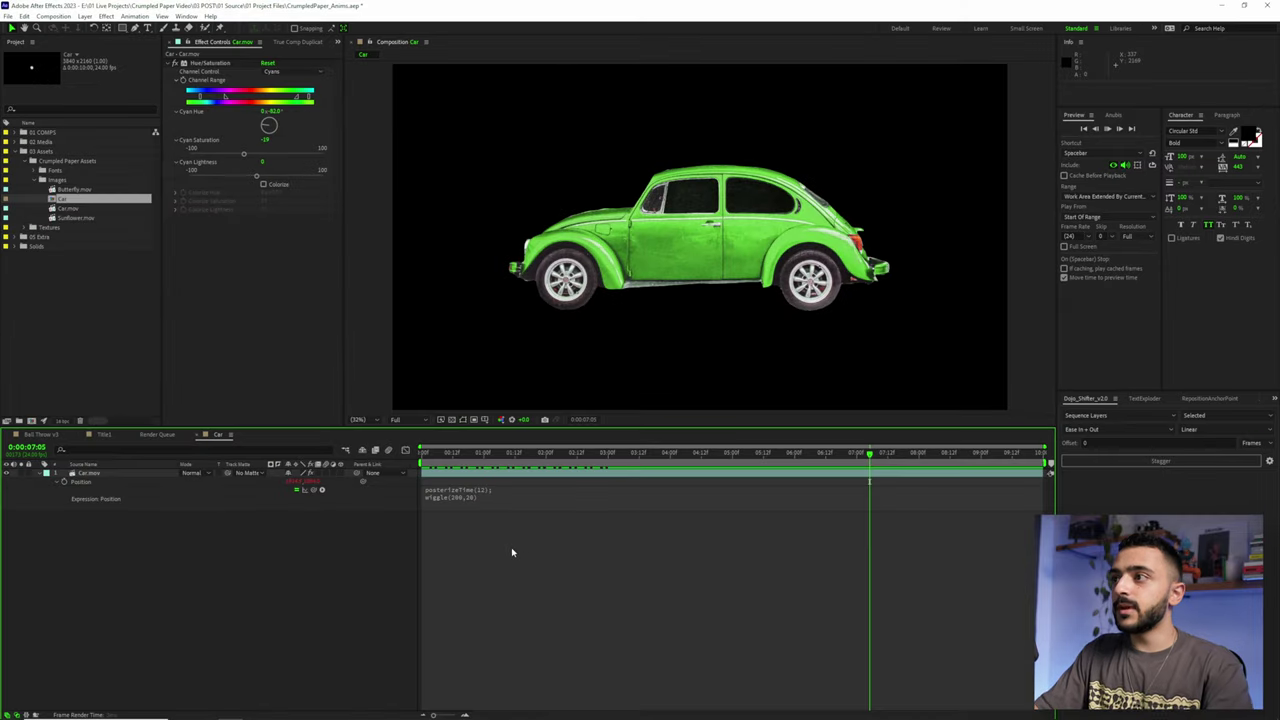
pyautogui.doubleClick(480, 496)
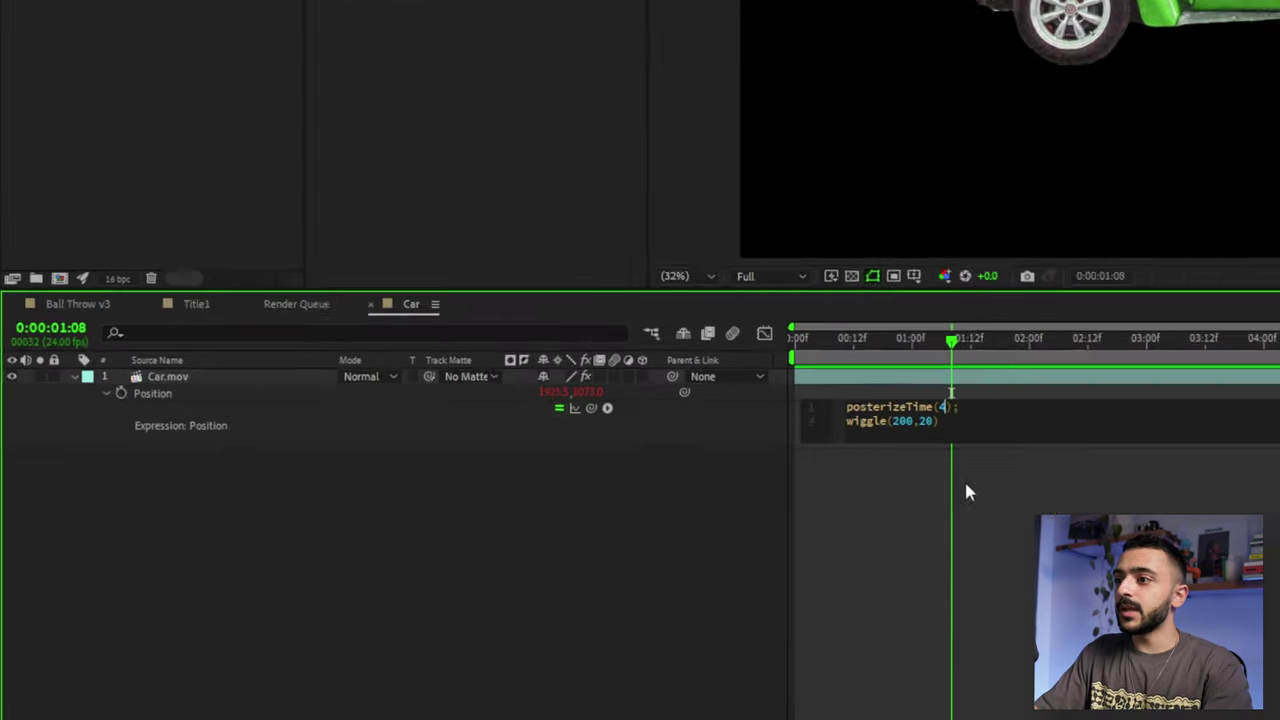
pyautogui.write('4')
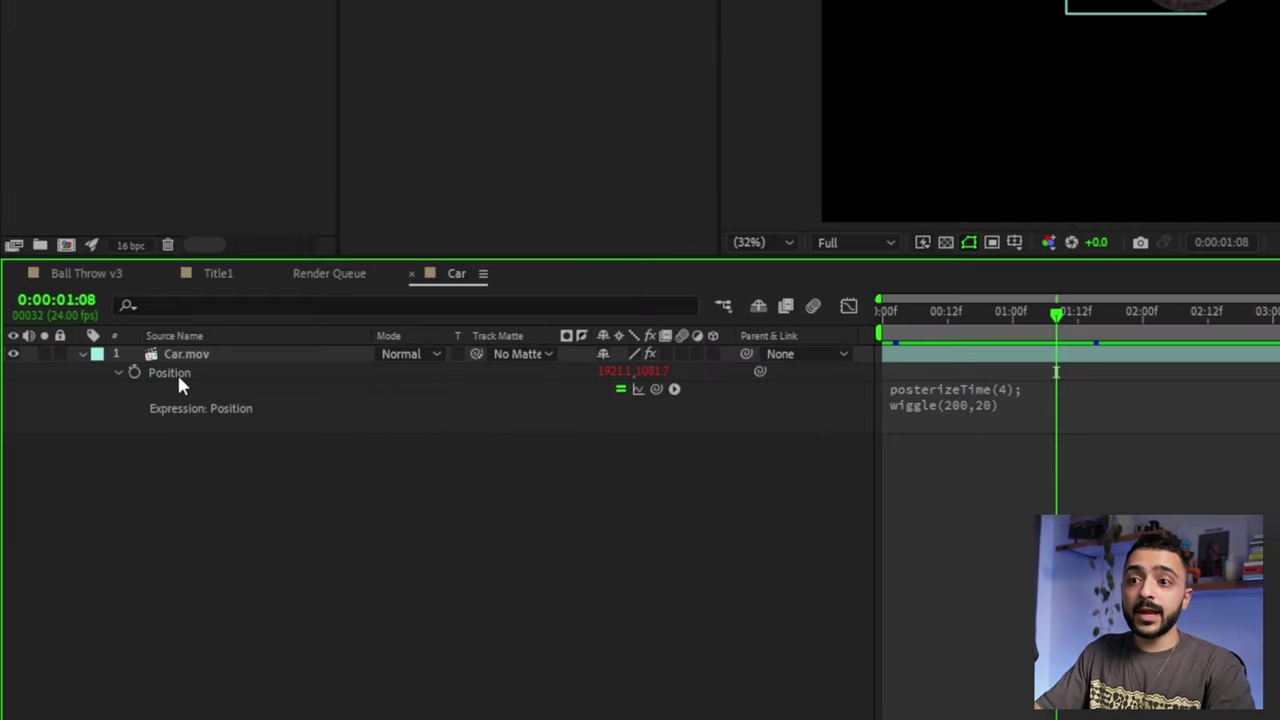
# Copy the Position expression of the Car.mov layer onto its Rotation property and preview the motion
pyautogui.rightClick(178, 379)
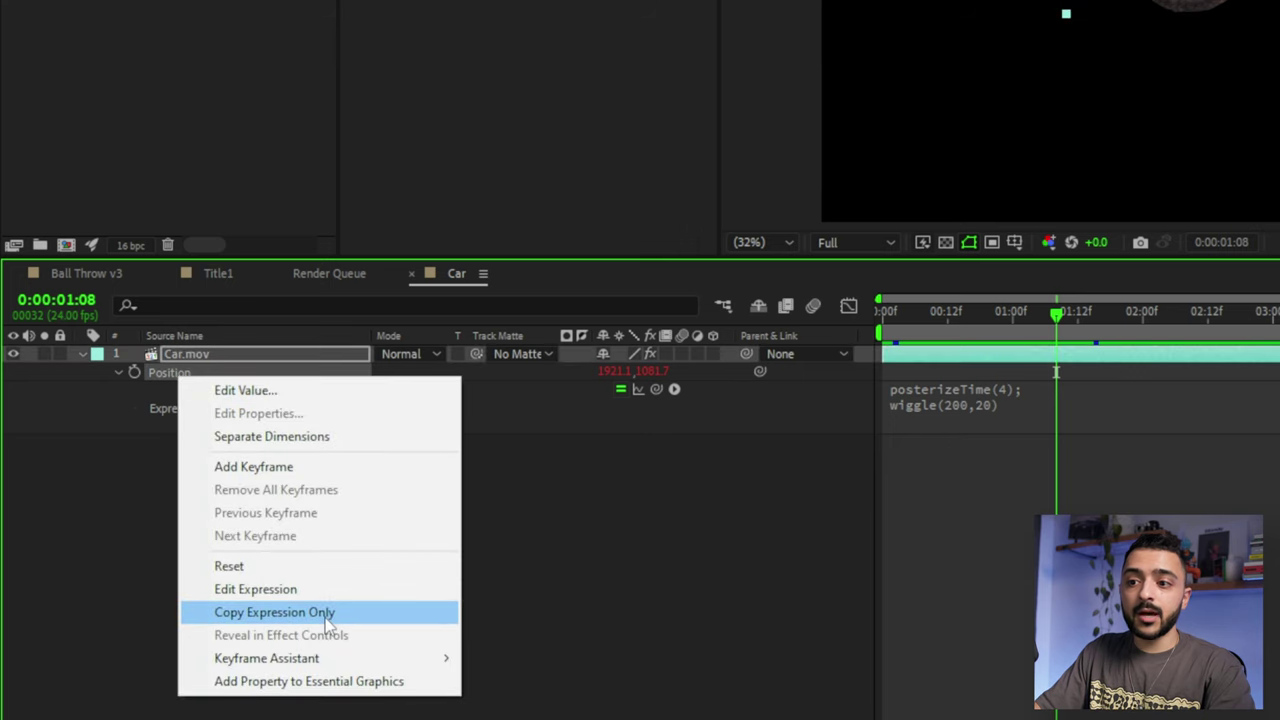
pyautogui.click(389, 619)
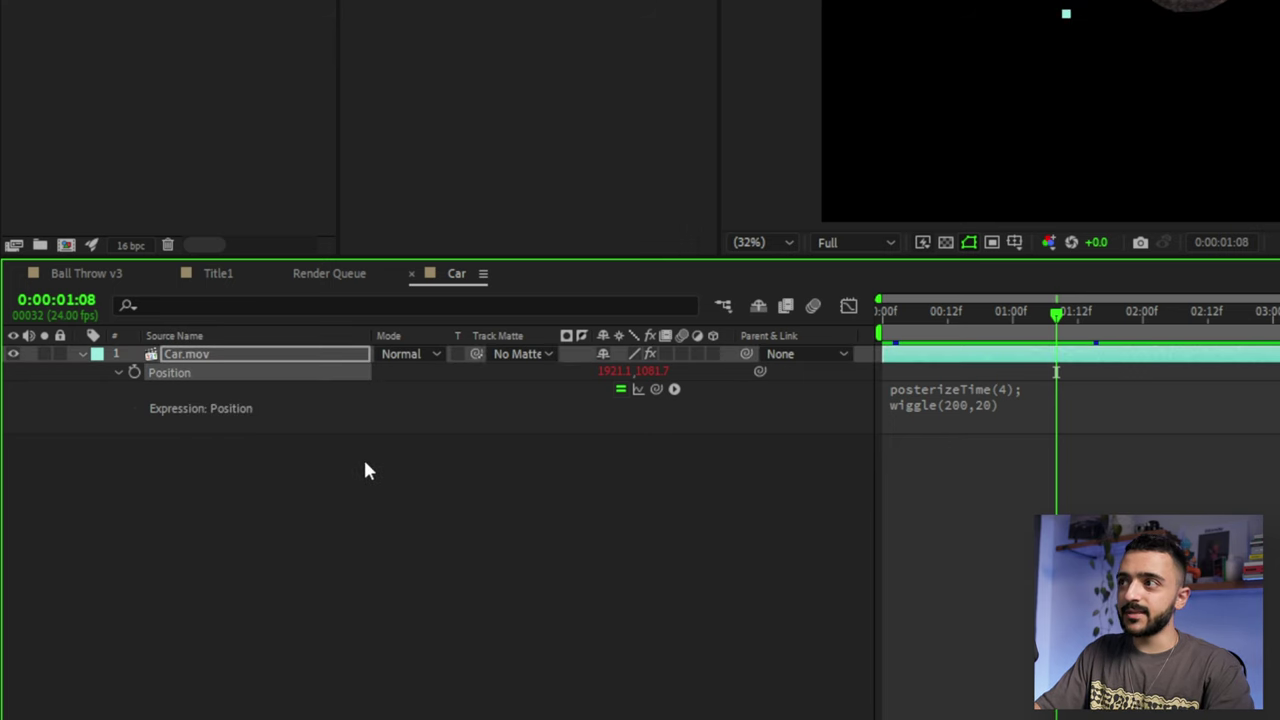
pyautogui.click(290, 360)
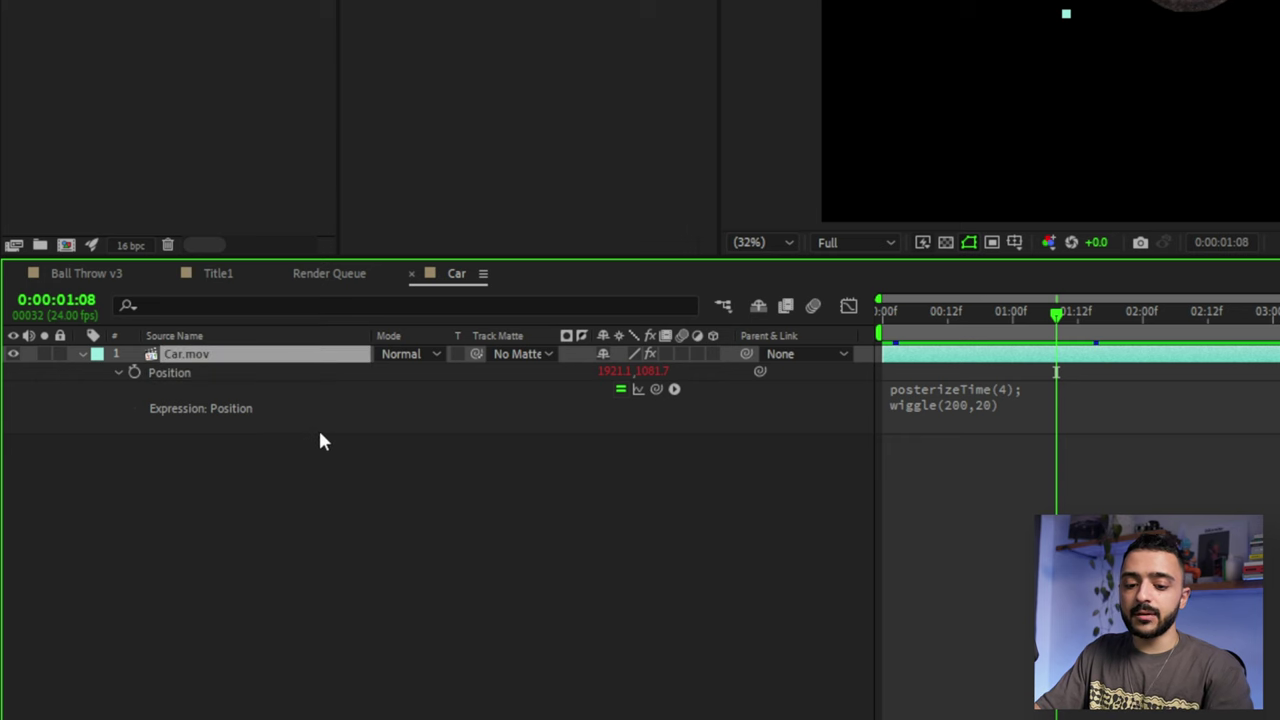
pyautogui.hotkey('shift', 'r')
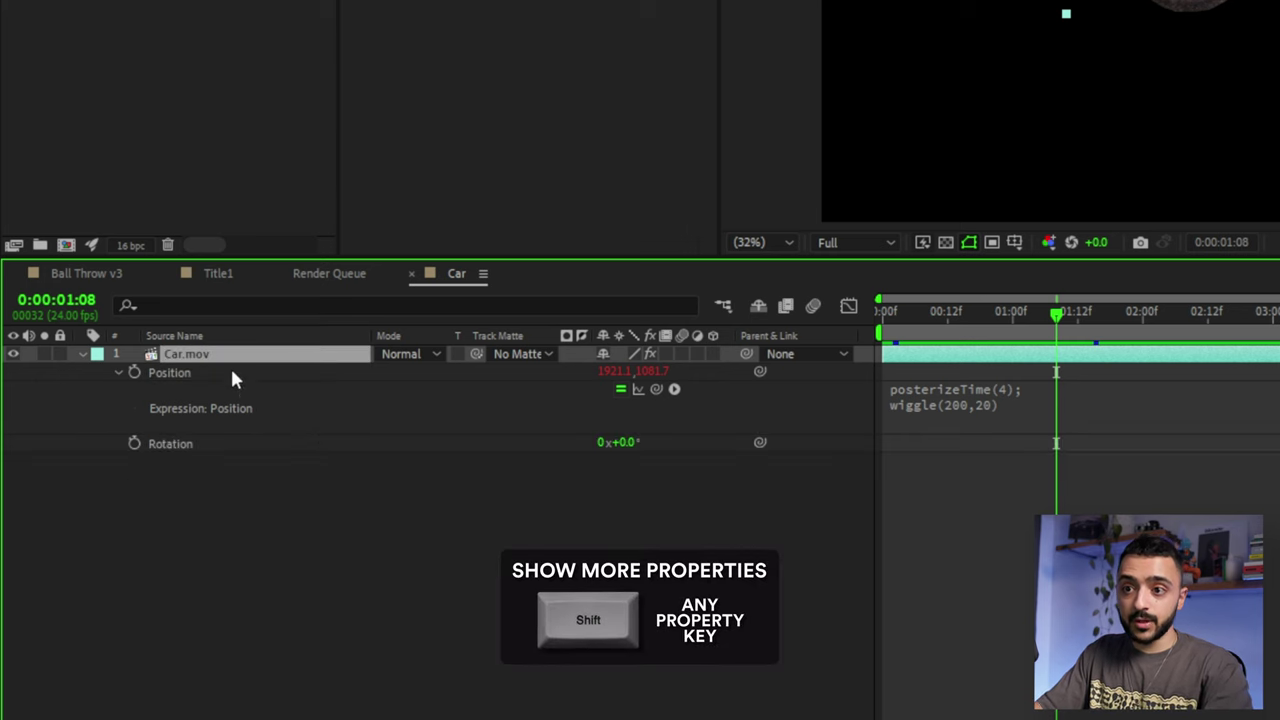
pyautogui.click(180, 447)
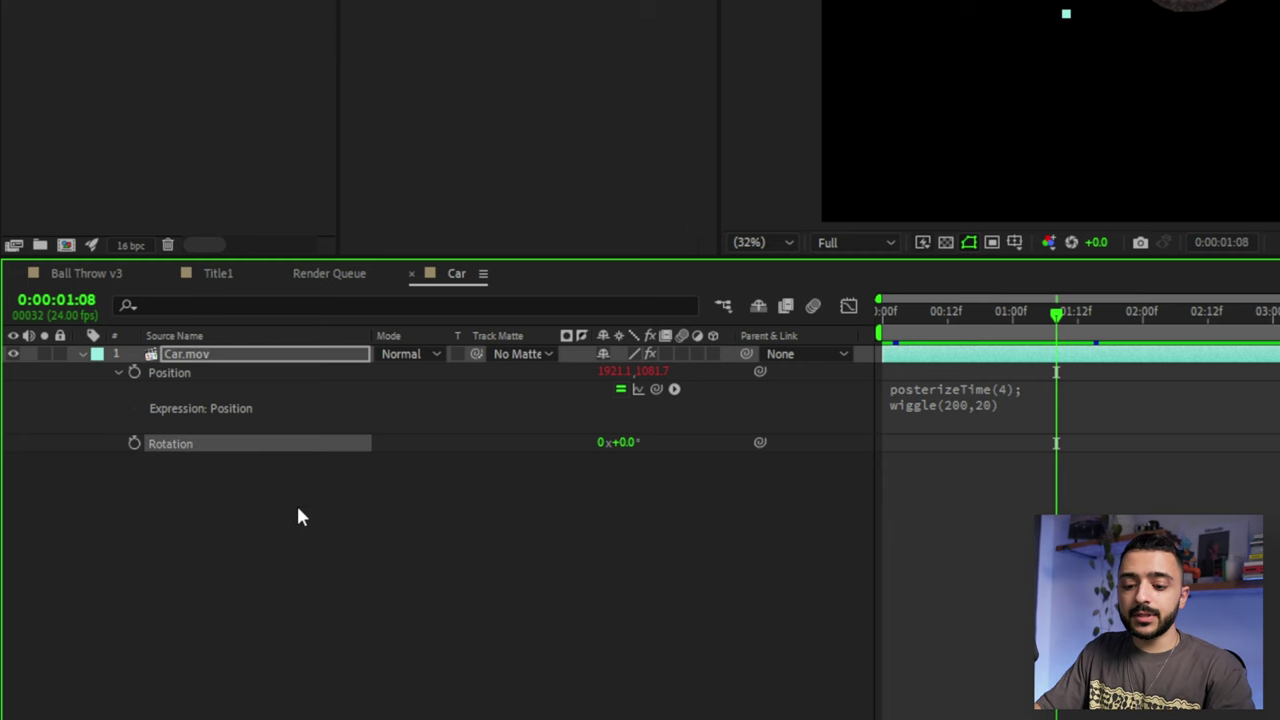
pyautogui.hotkey('ctrl', 'v')
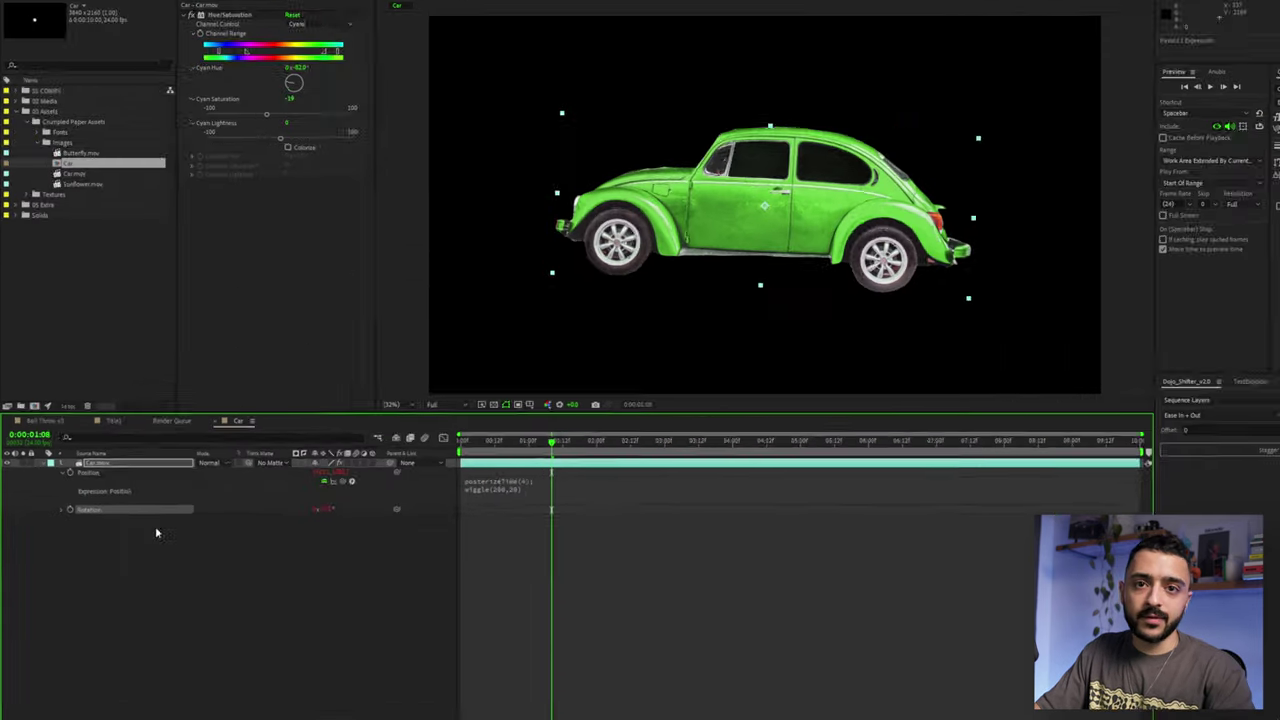
pyautogui.click(1017, 517)
pyautogui.press('space')
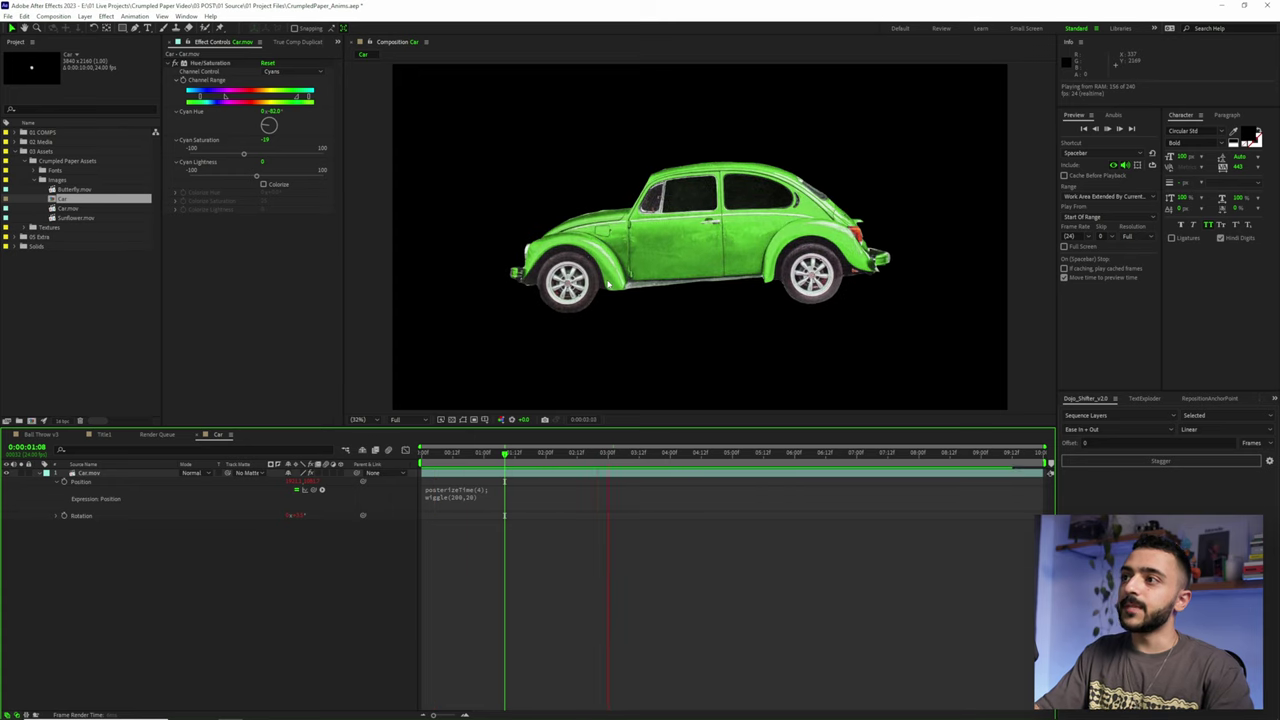
pyautogui.press('space')
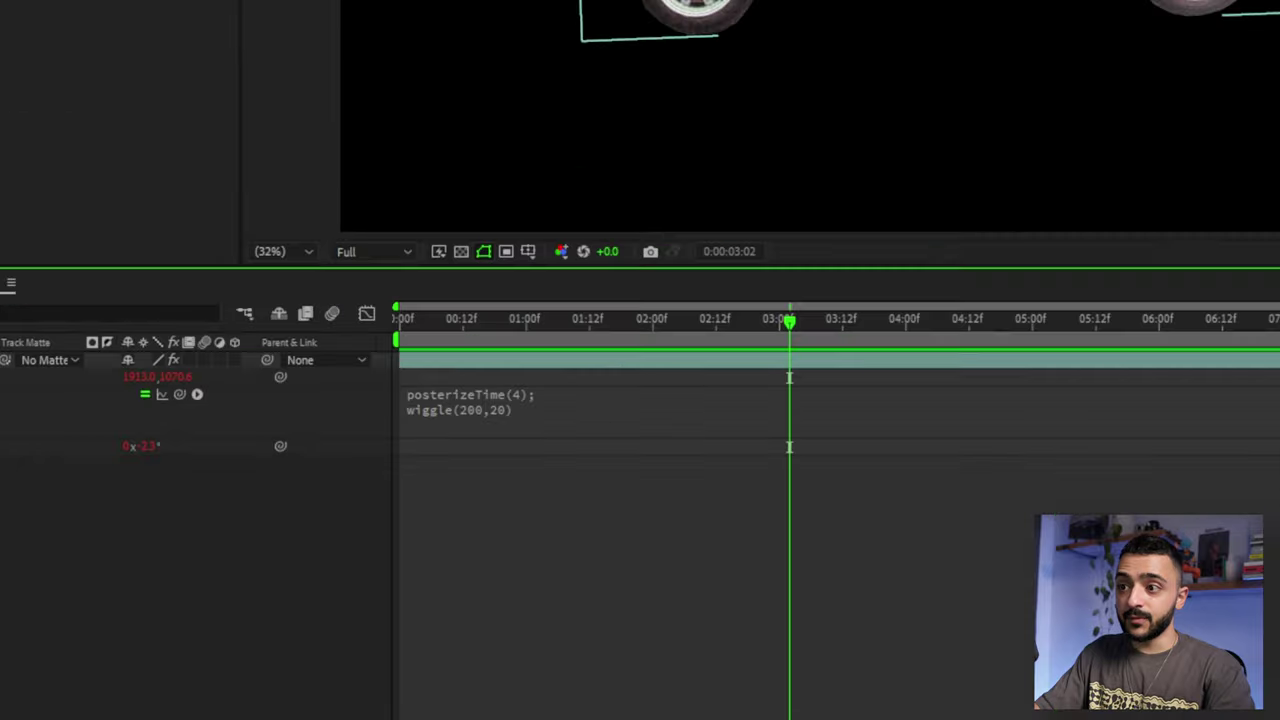
# Change the Rotation expression's wiggle to wiggle(200,3) and preview the gentler rotation jitter
pyautogui.click(56, 515)
pyautogui.click(485, 528)
pyautogui.click(543, 466)
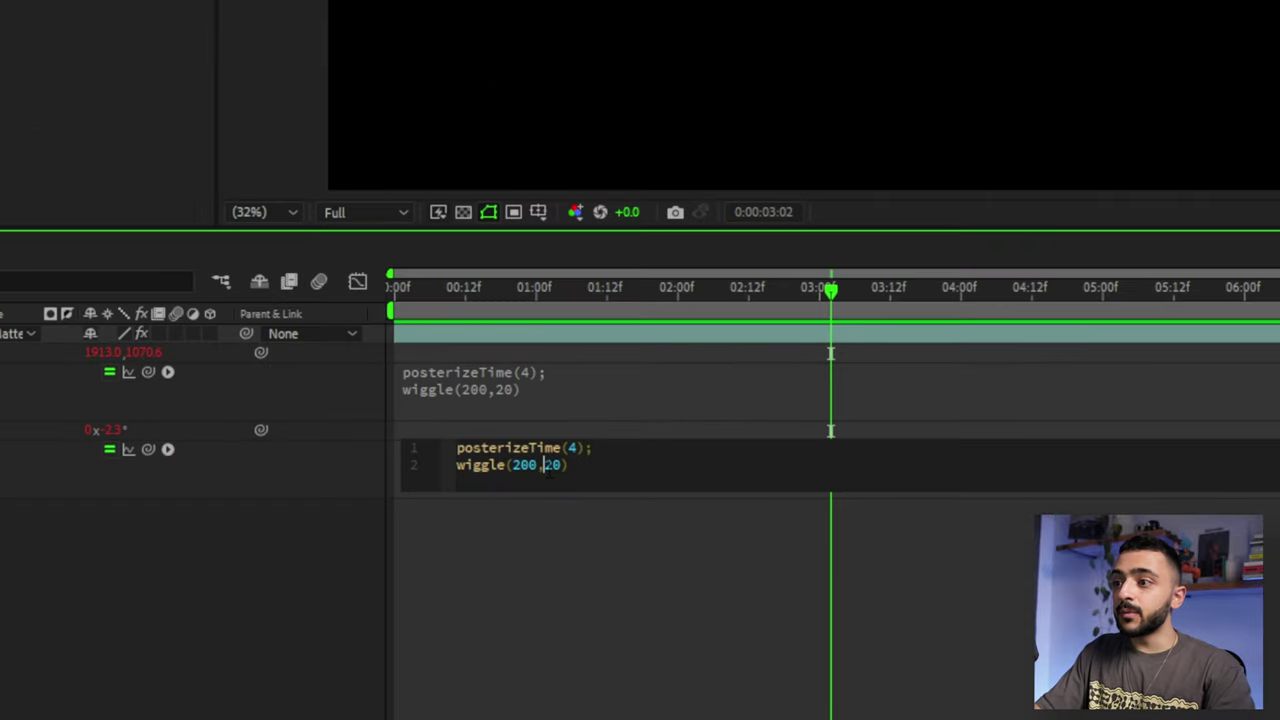
pyautogui.click(600, 577)
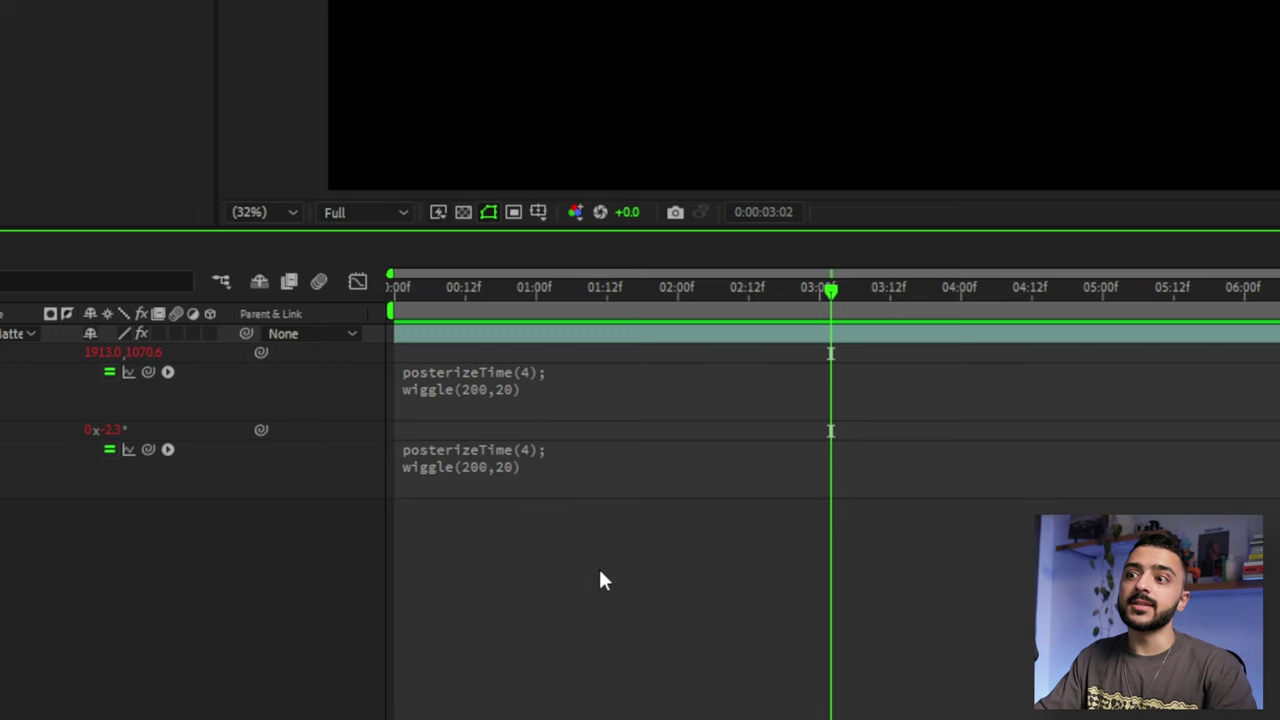
pyautogui.click(518, 462)
pyautogui.doubleClick(553, 467)
pyautogui.write('3')
pyautogui.click(606, 698)
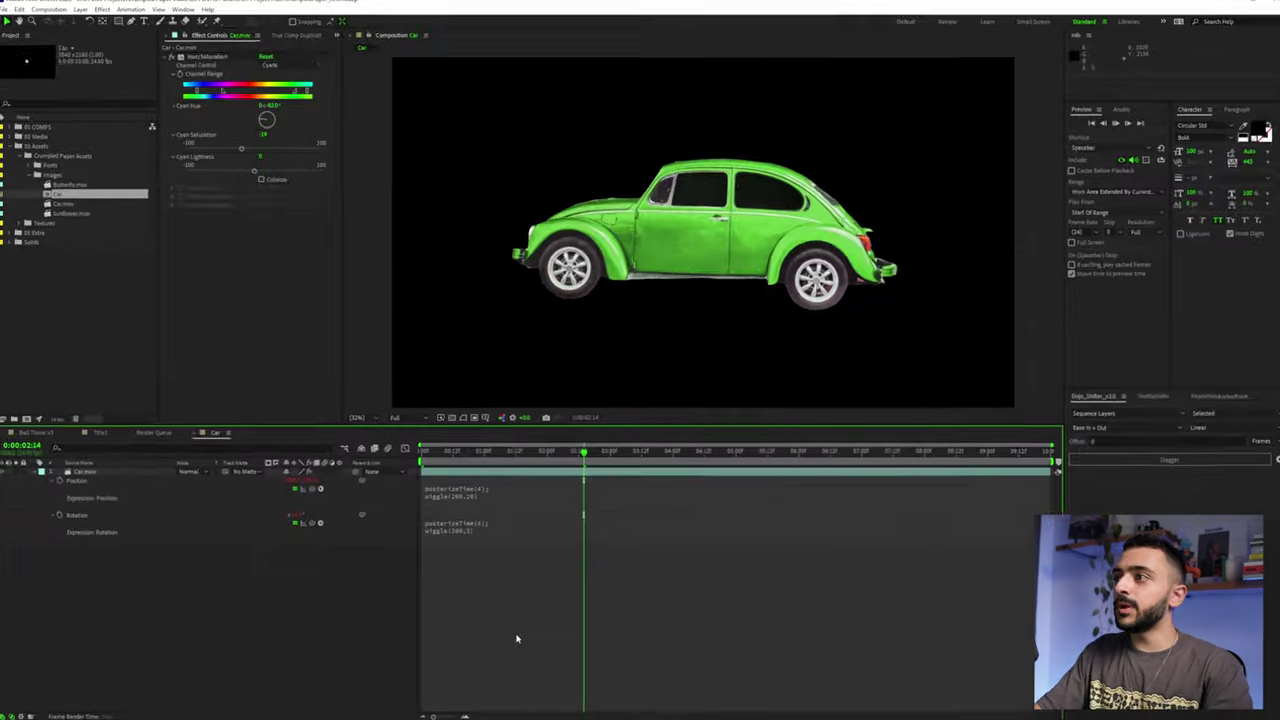
pyautogui.press('space')
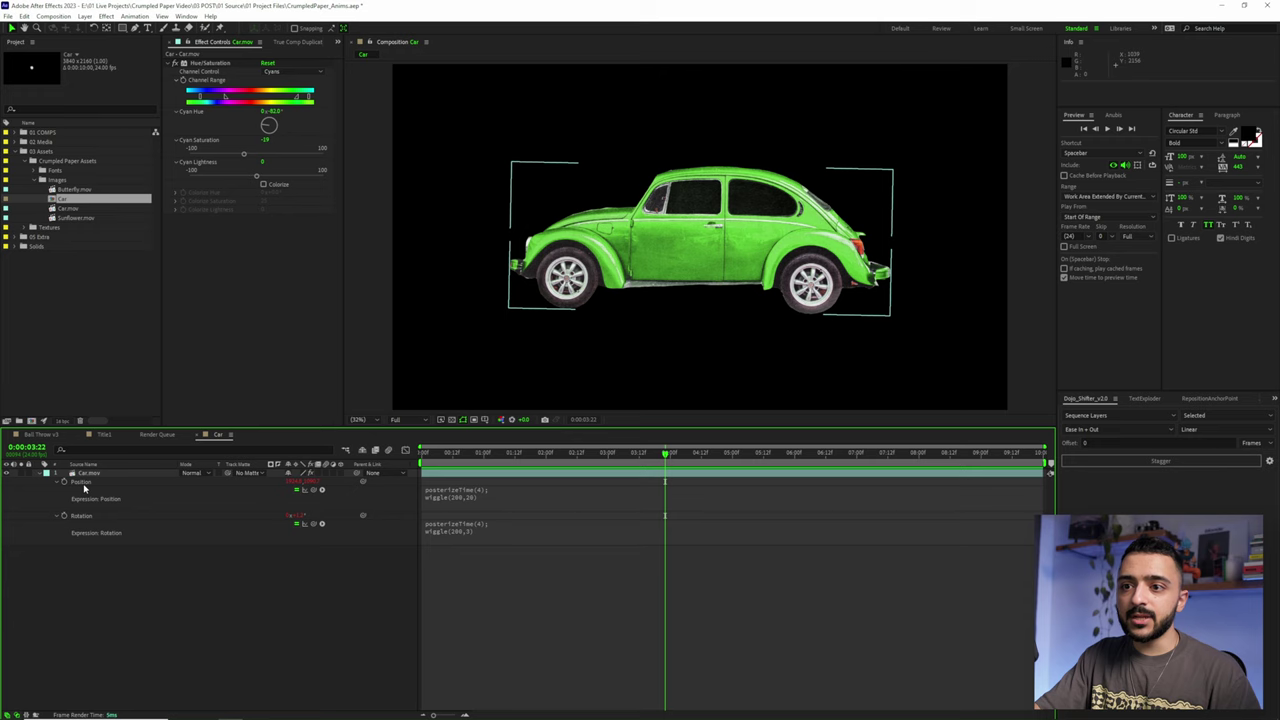
# Remove the expressions from the Position and Rotation properties of the Car.mov layer
pyautogui.rightClick(88, 486)
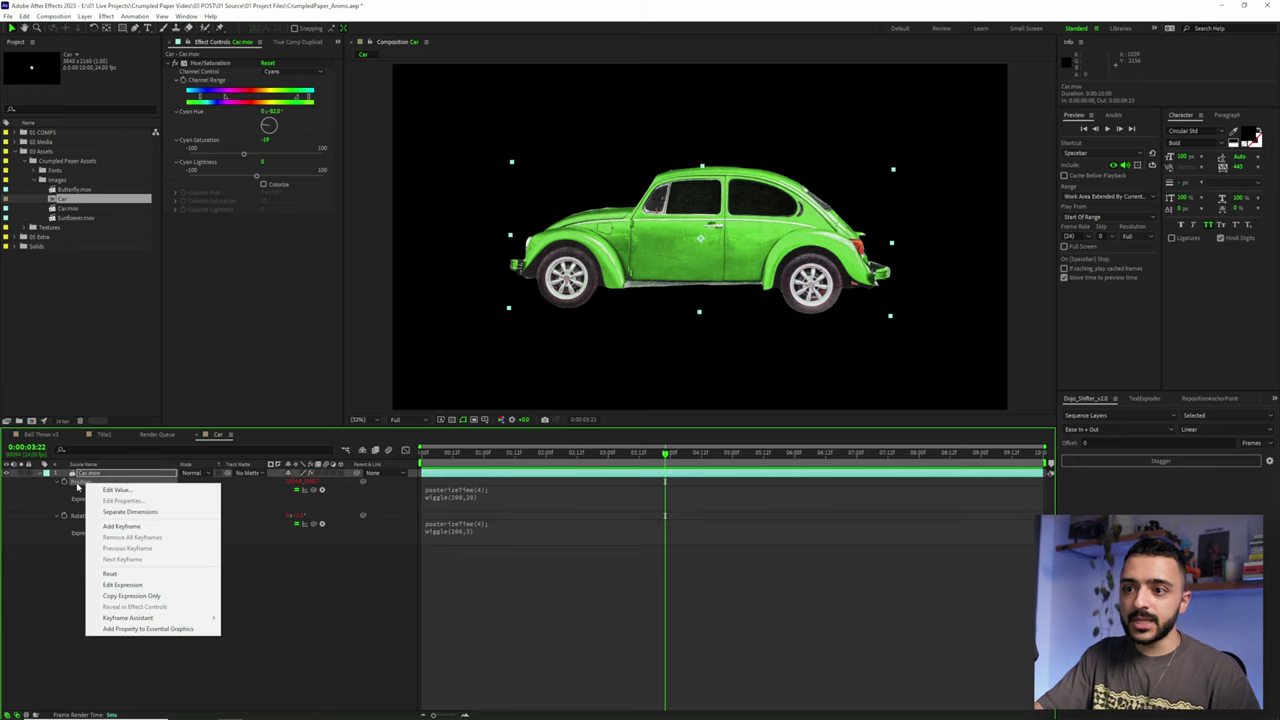
pyautogui.click(400, 586)
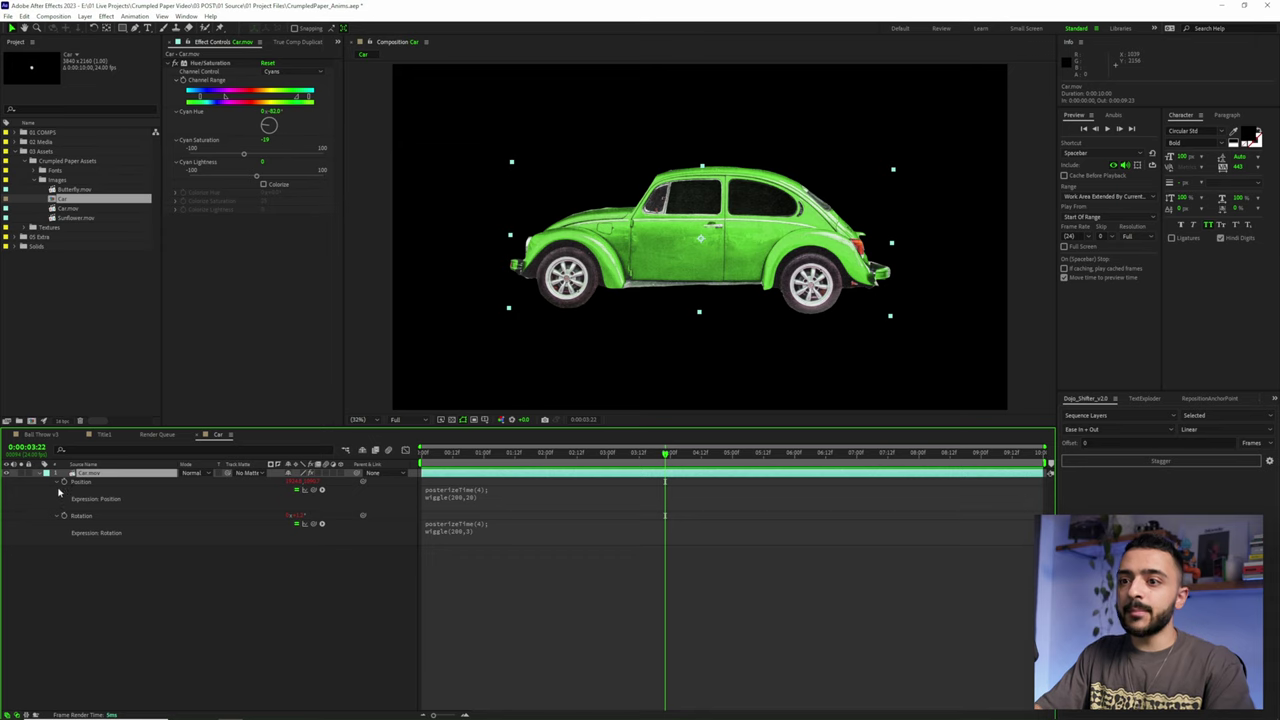
pyautogui.keyDown('alt'); pyautogui.click(64, 482); pyautogui.keyUp('alt')
pyautogui.keyDown('alt'); pyautogui.click(64, 490); pyautogui.keyUp('alt')
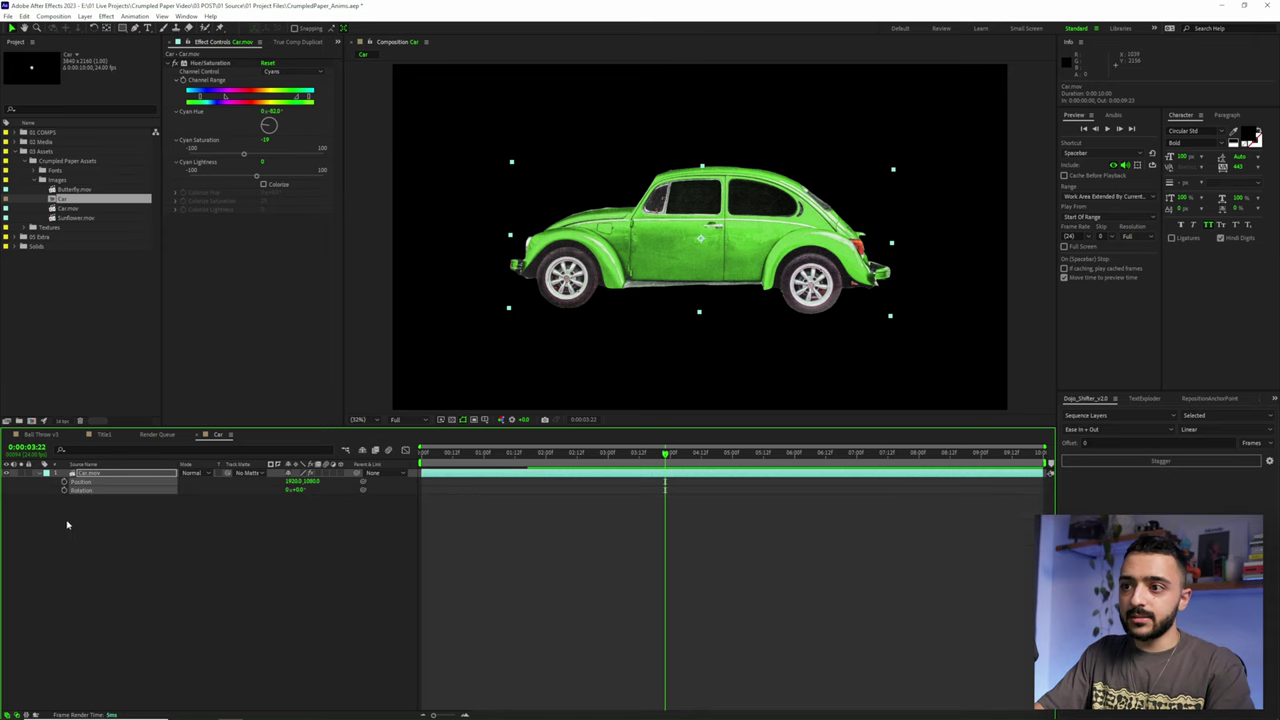
pyautogui.click(306, 535)
pyautogui.press('space')
pyautogui.press('space')
# Add the Transform effect to the Car.mov layer
pyautogui.click(497, 475)
pyautogui.press('u')
pyautogui.press('u')
pyautogui.hotkey('ctrl', 'space')
pyautogui.write('trans')
pyautogui.press('Return')
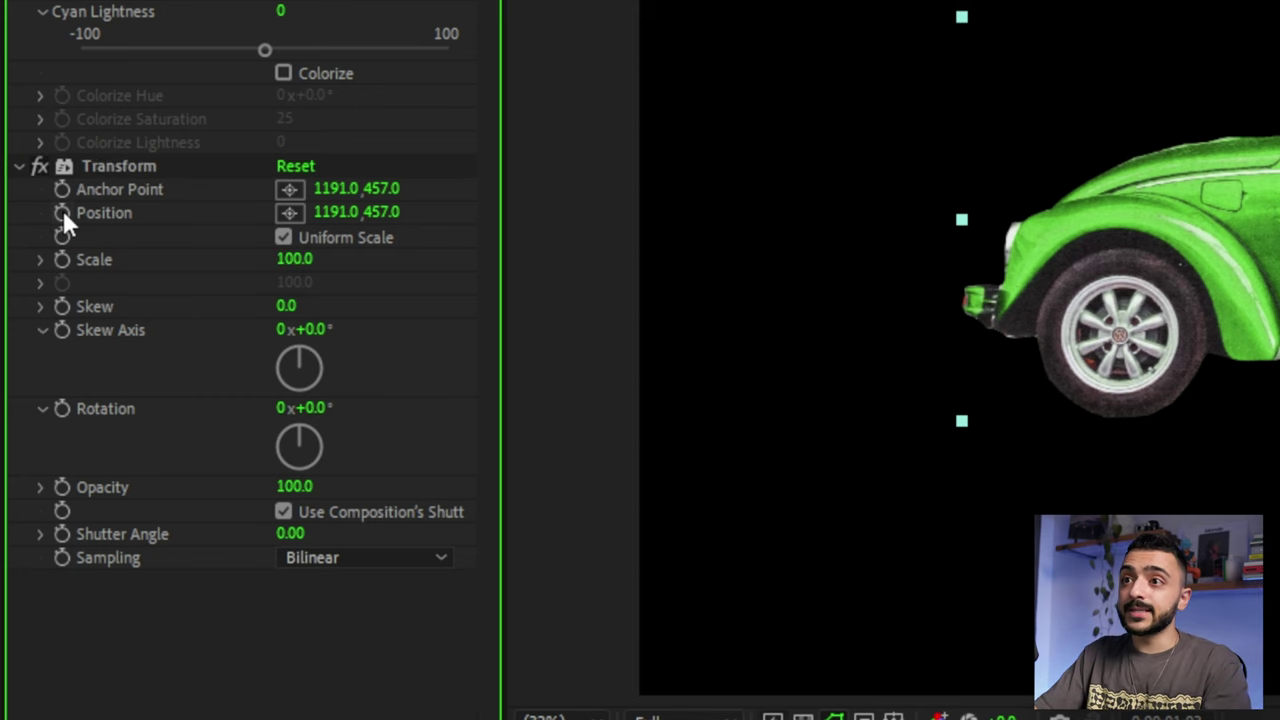
# Enable an expression on the Transform effect's Position and examine the horizontal and vertical position values
pyautogui.click(62, 214)
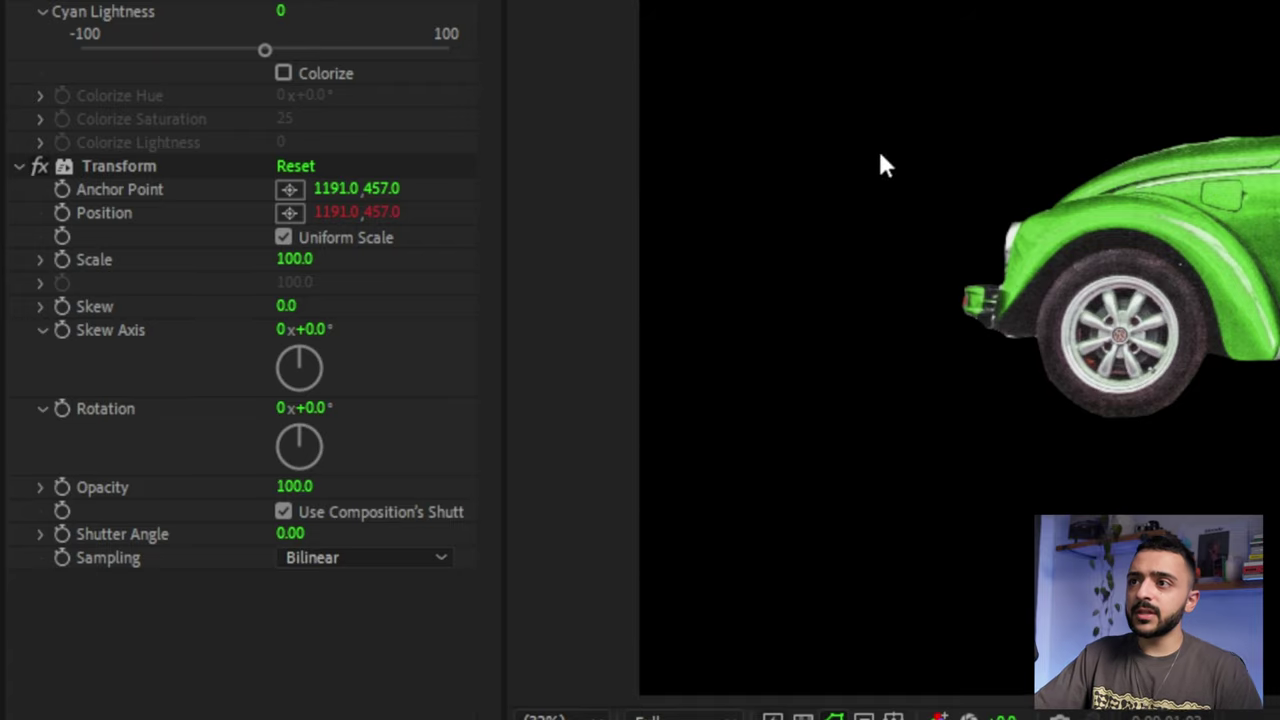
pyautogui.click(340, 214)
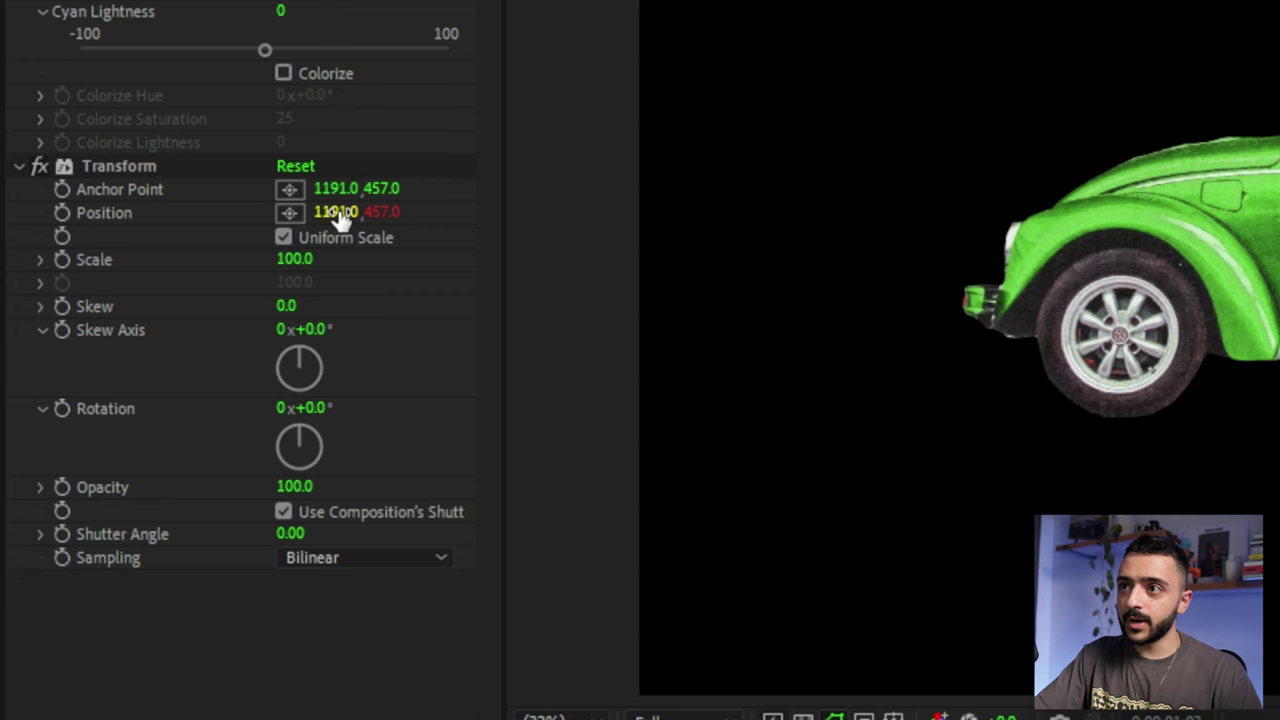
pyautogui.click(330, 214)
pyautogui.click(386, 214)
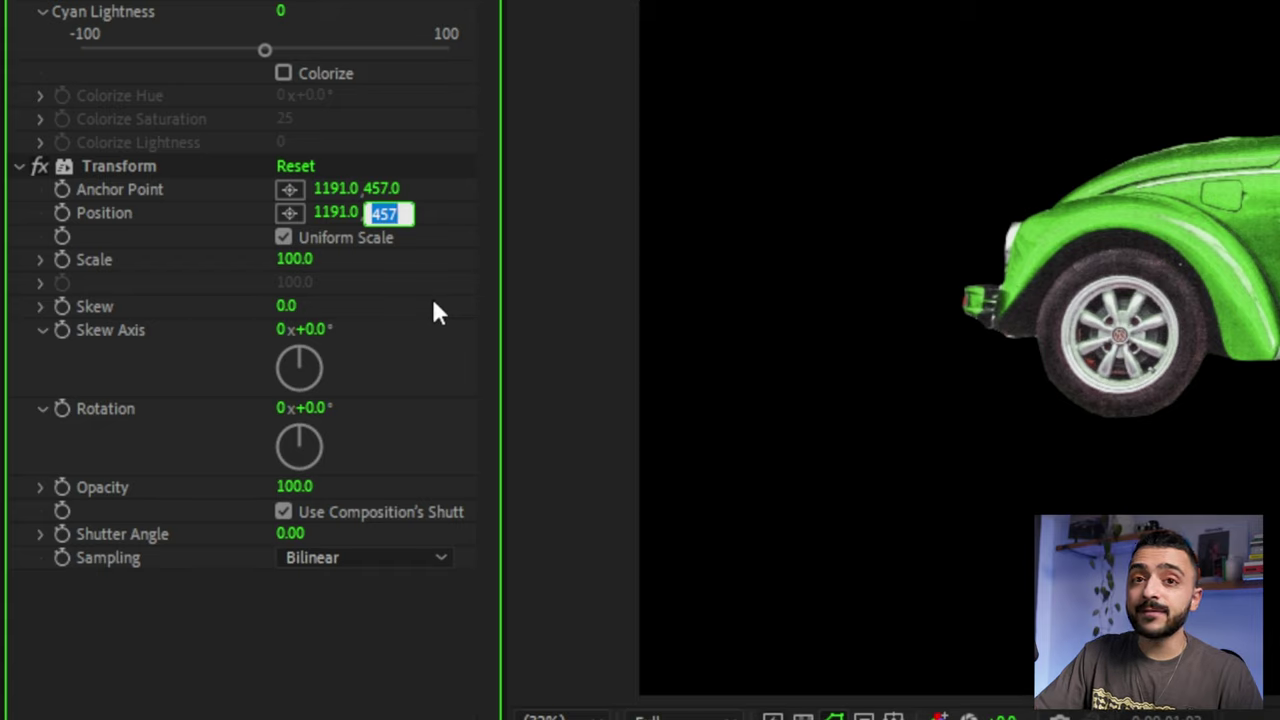
pyautogui.click(666, 243)
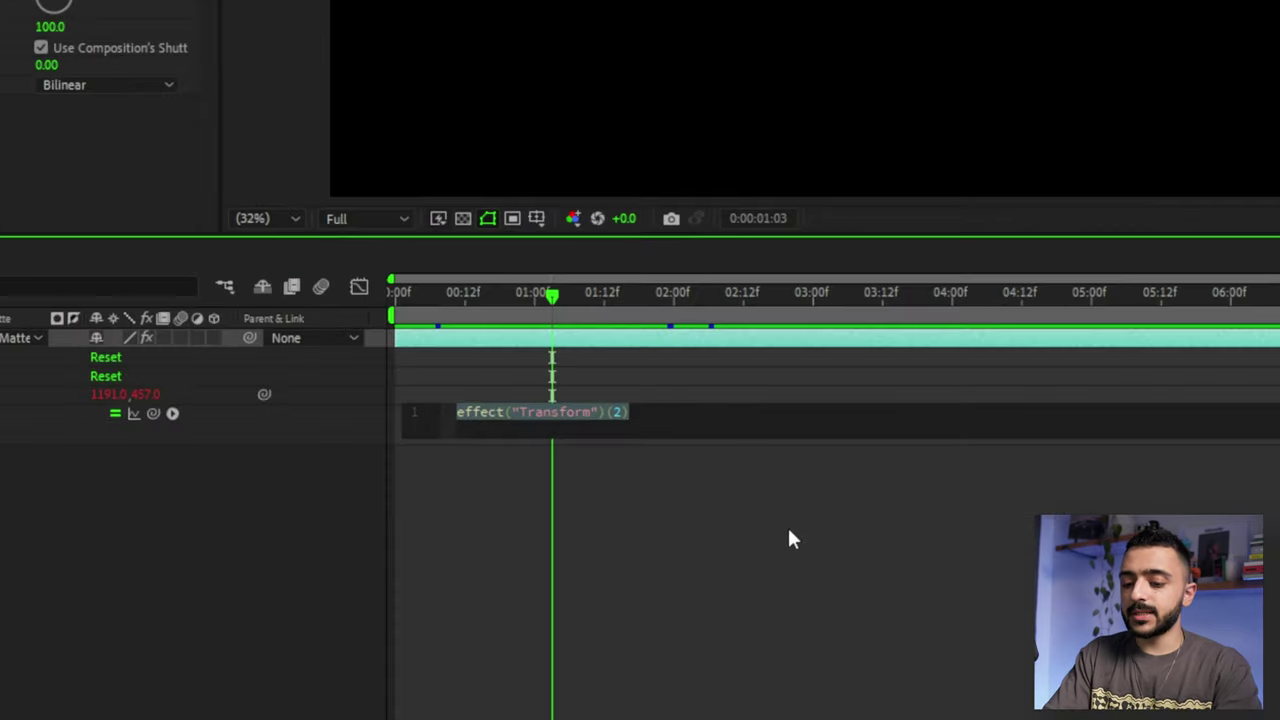
# Replace the Transform Position expression with the variable definitions h = thisLayer.height/2; and w = thisLayer.width/2;
pyautogui.write('h')
pyautogui.press('Escape')
pyautogui.write('= thisLaye')
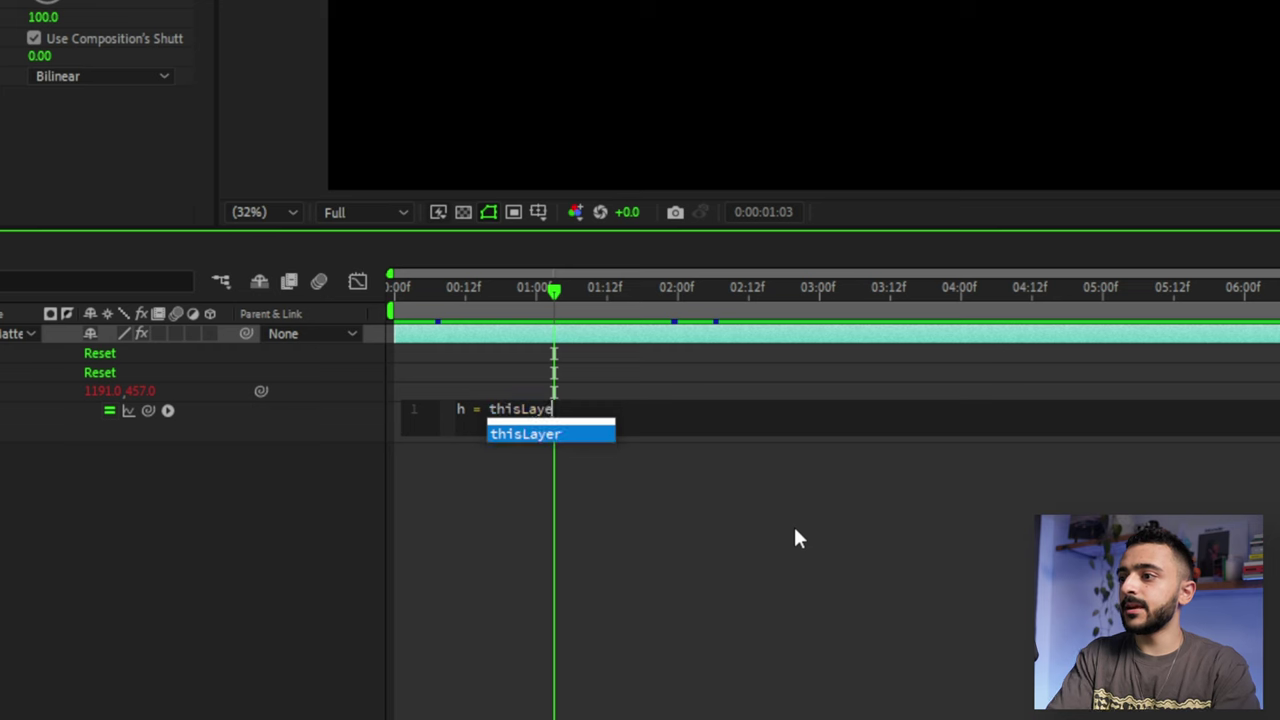
pyautogui.write('r.height/2')
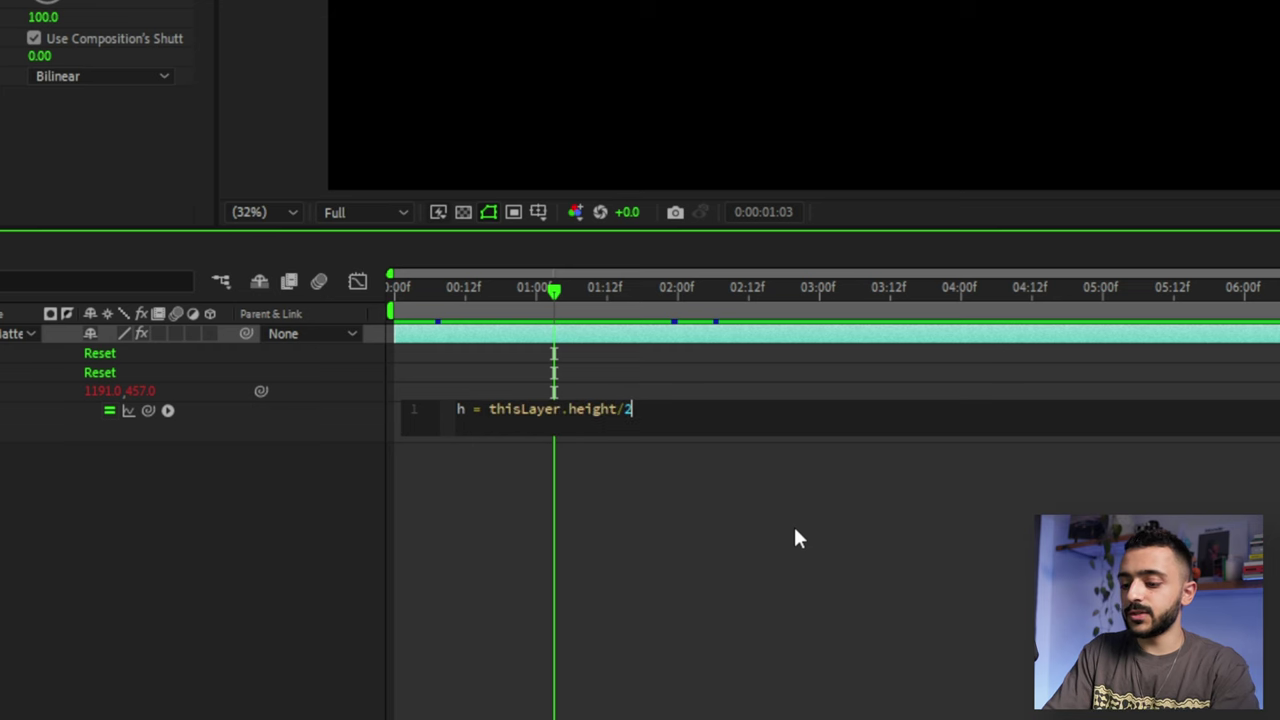
pyautogui.write(';')
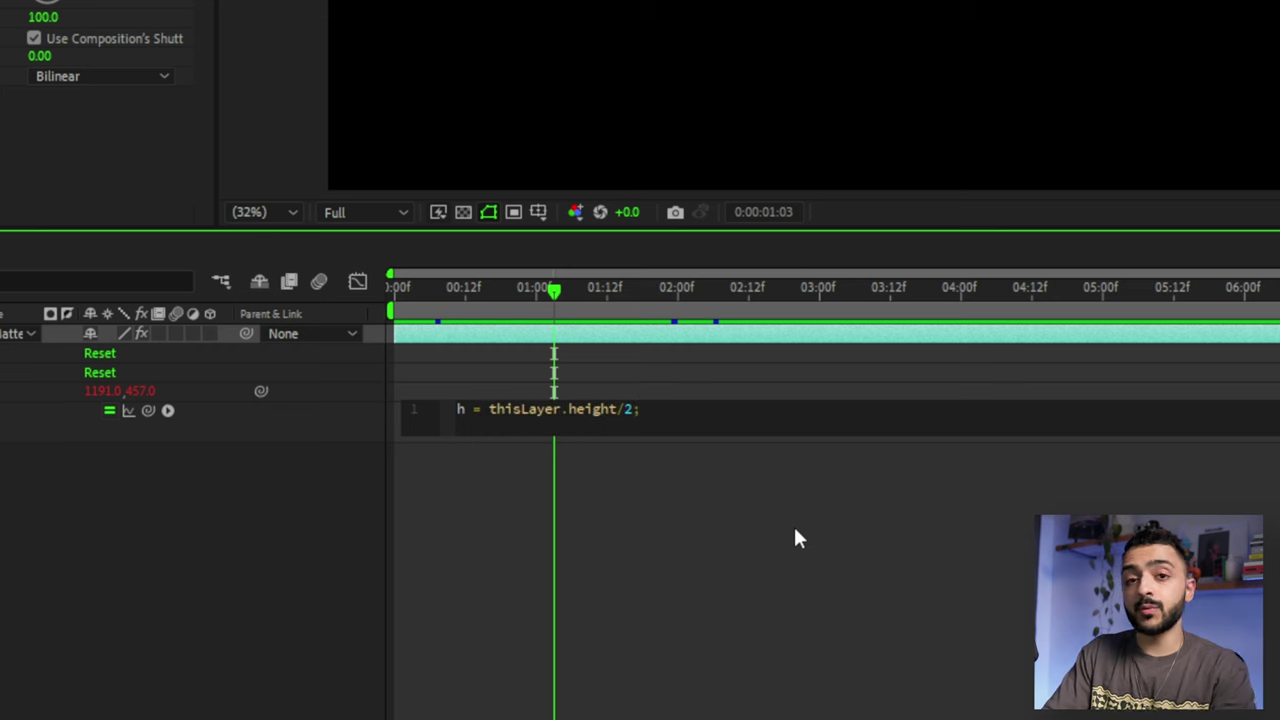
pyautogui.press('Return')
pyautogui.write('w')
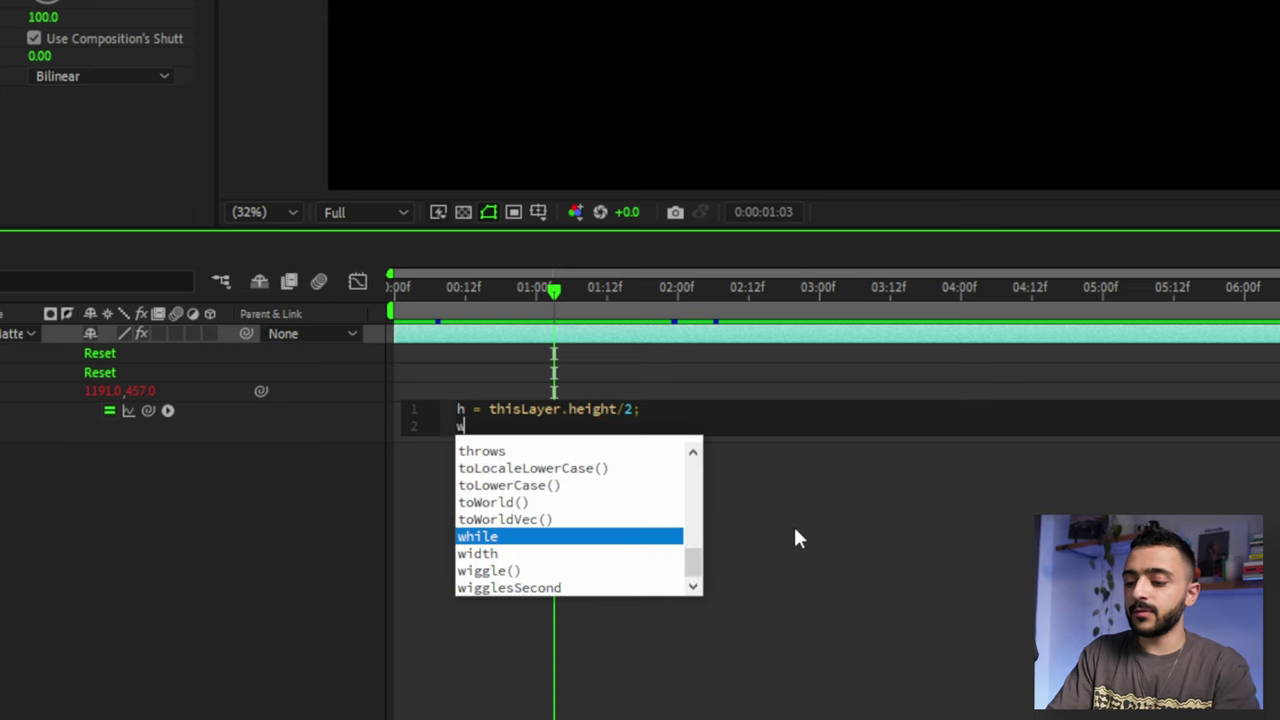
pyautogui.write(' = thisLayer.width/2;')
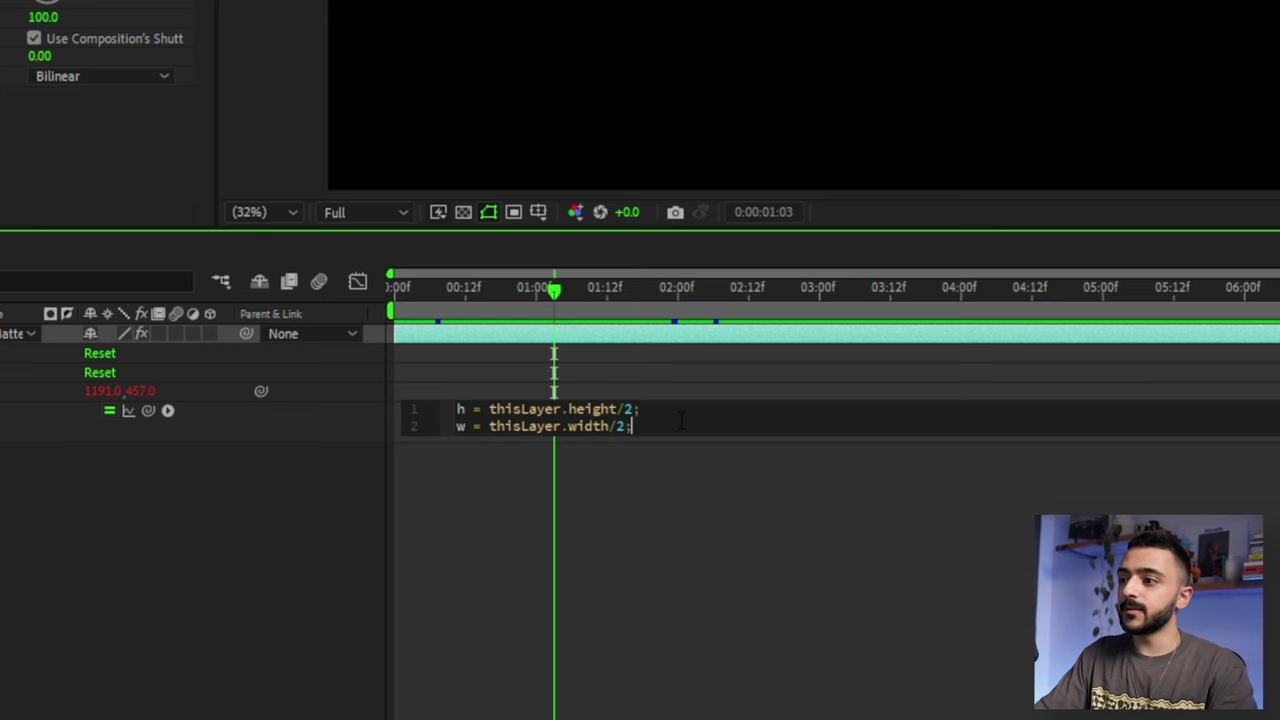
# Finish the Transform Position expression with a blank line and the array [w,h], and commit it
pyautogui.press('Return')
pyautogui.press('Return')
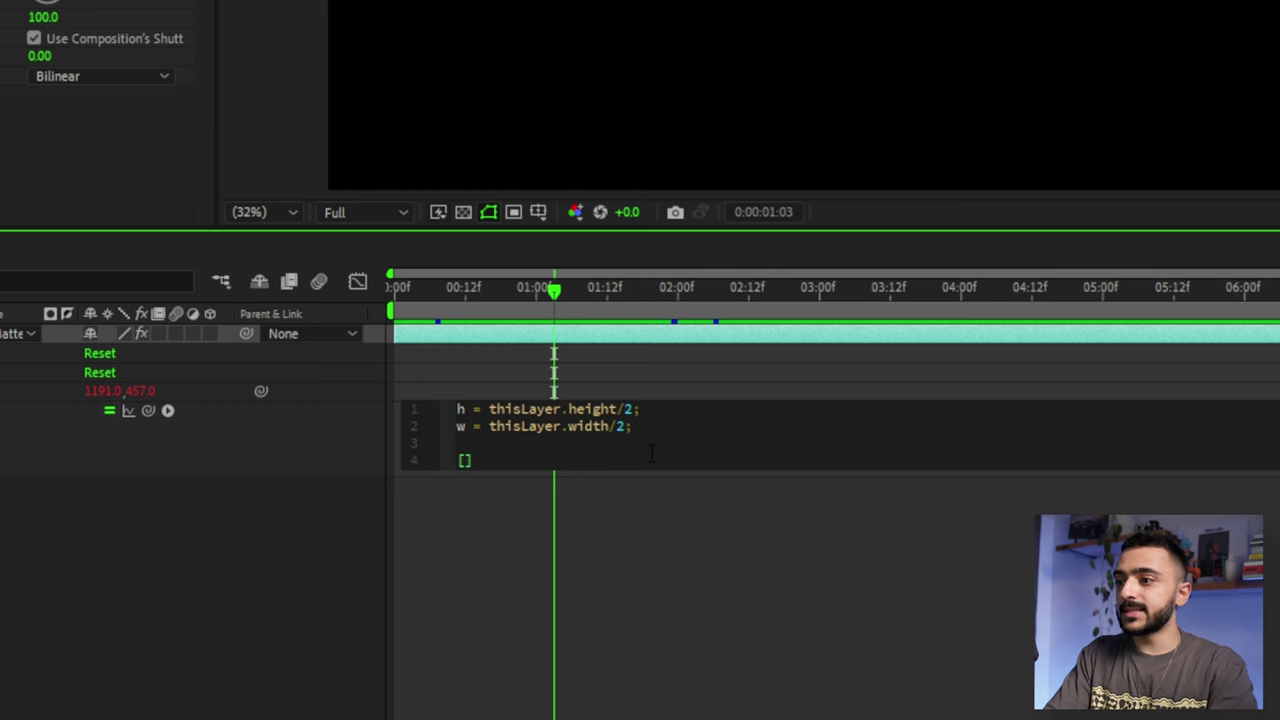
pyautogui.write('[w')
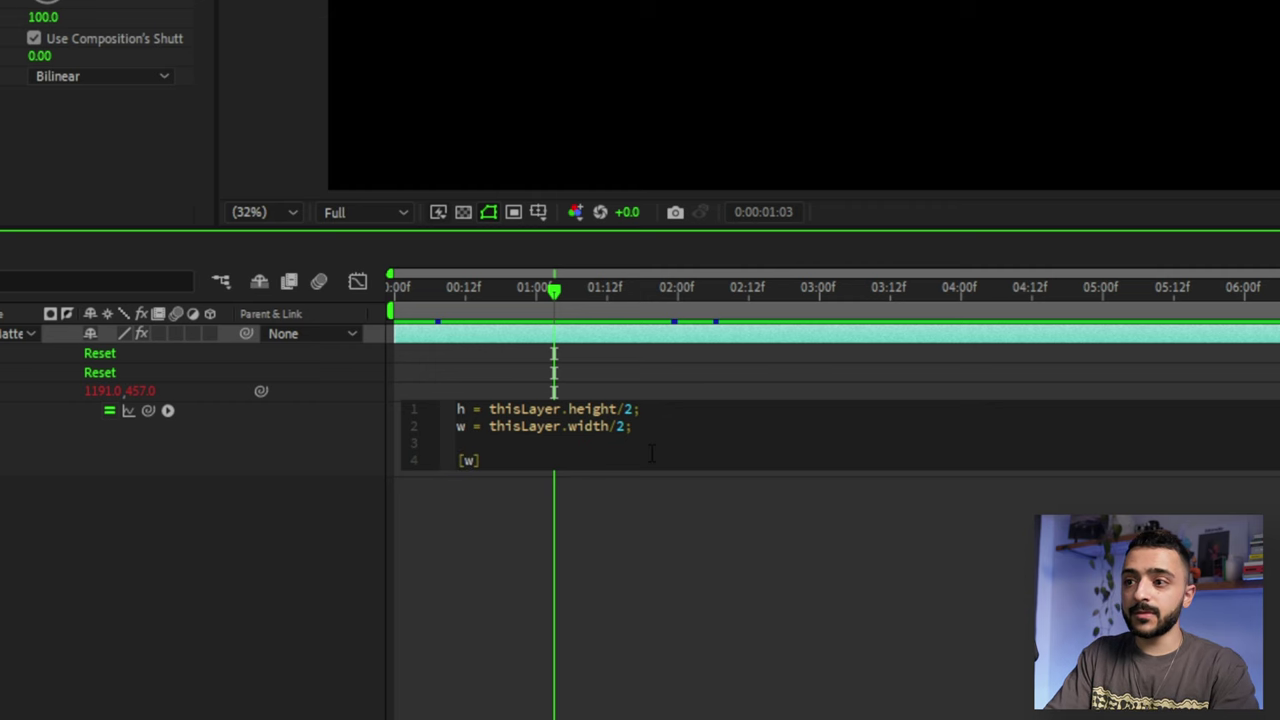
pyautogui.write(',h')
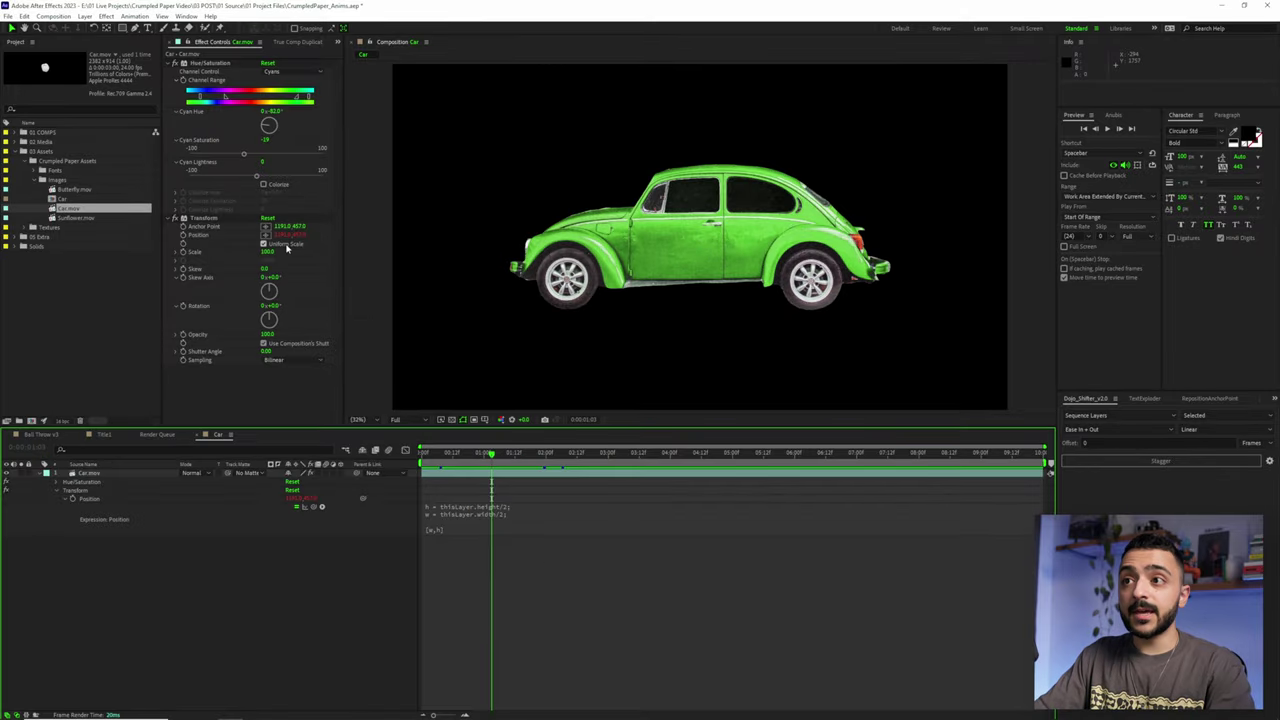
pyautogui.click(300, 498)
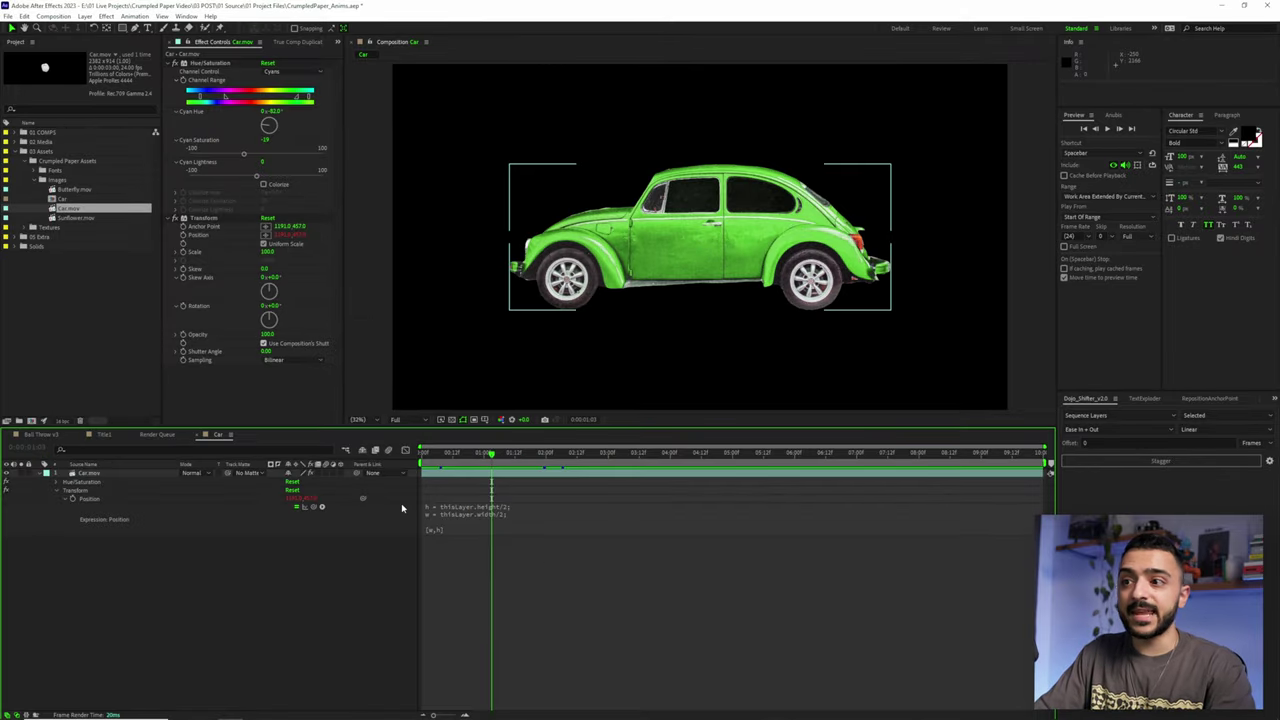
# Try adding + 100 to the height line of the Transform Position expression, then undo the offset
pyautogui.click(487, 509)
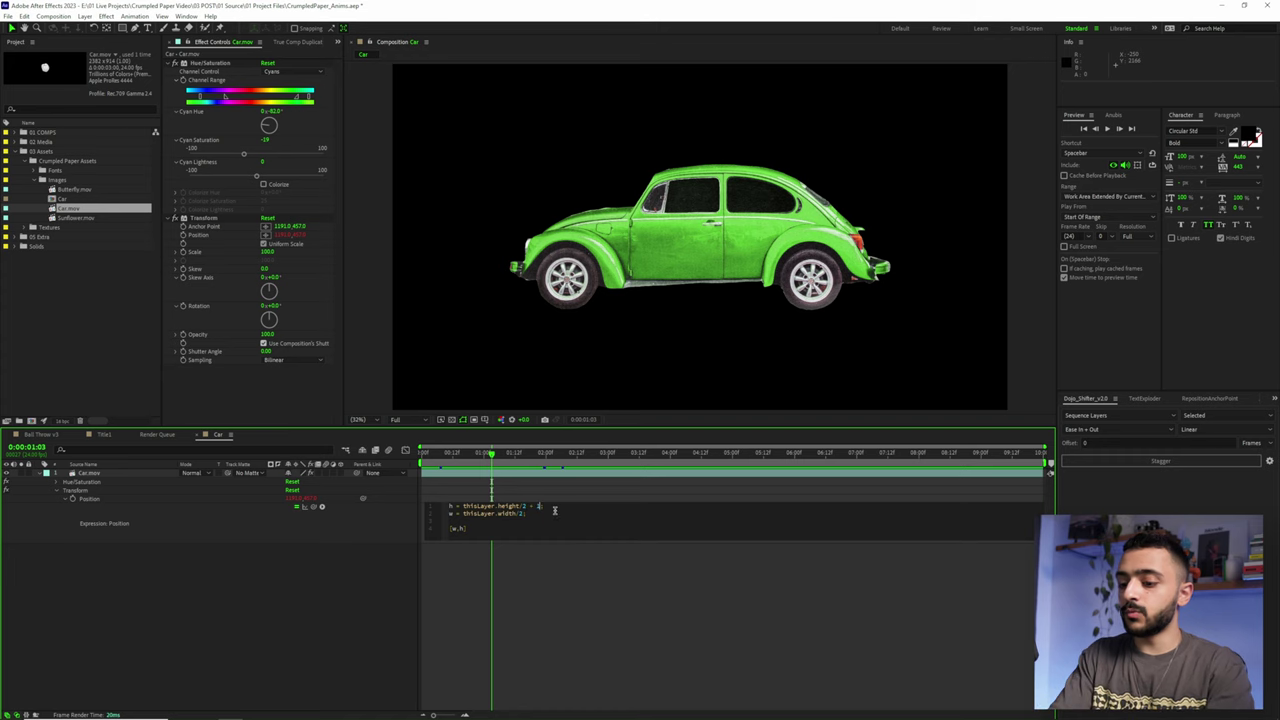
pyautogui.click(586, 577)
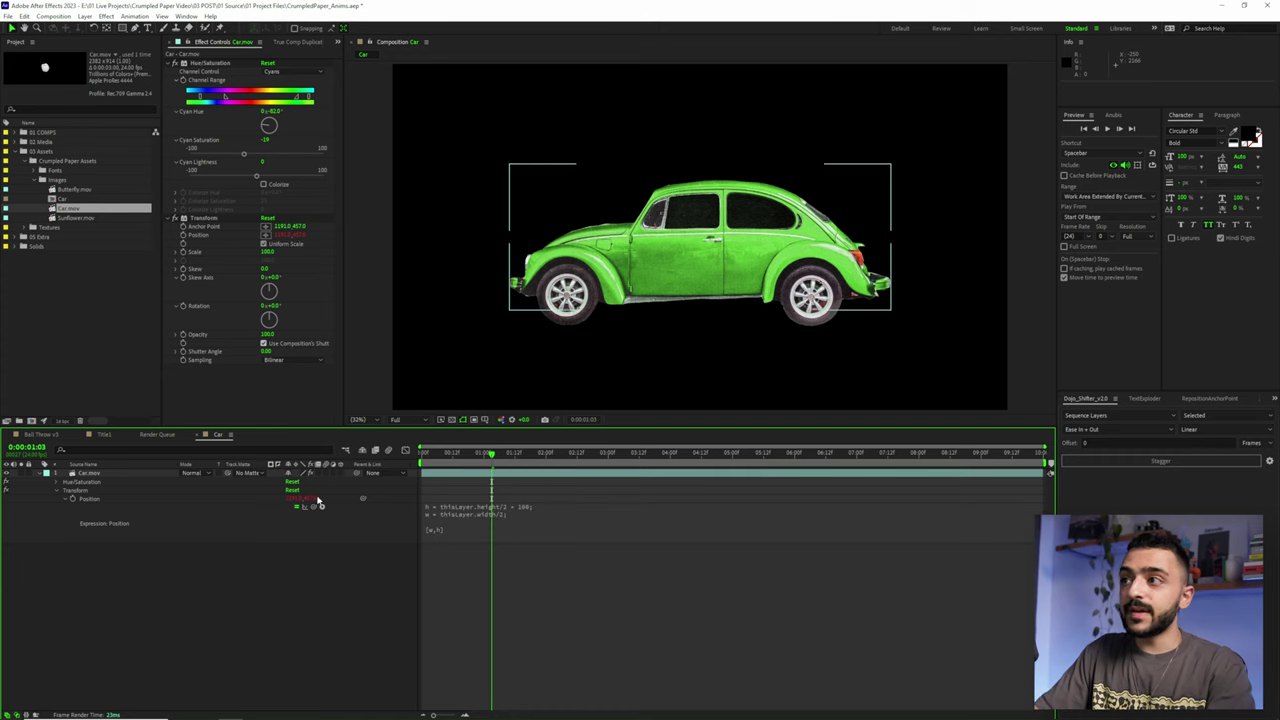
pyautogui.hotkey('ctrl', 'z')
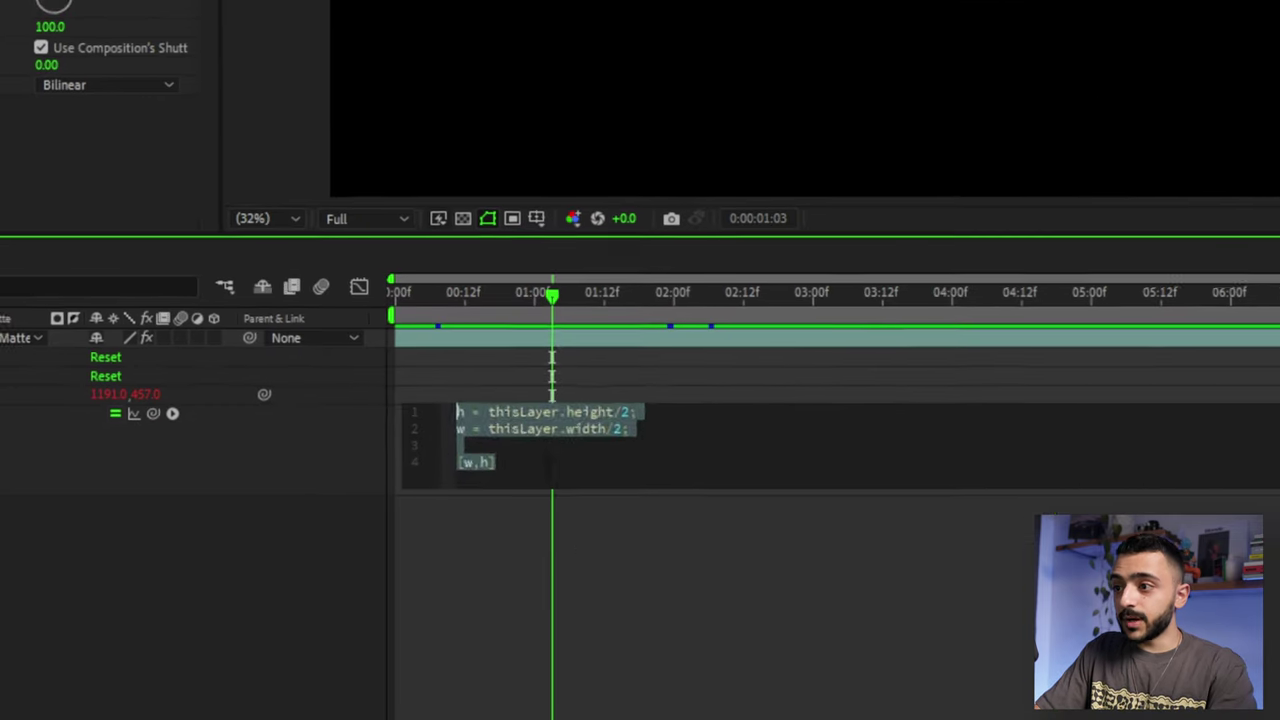
# Append + wiggle(200,20) to the [w,h] array in the Transform Position expression, commit it and preview the motion
pyautogui.click(605, 463)
pyautogui.click(605, 463)
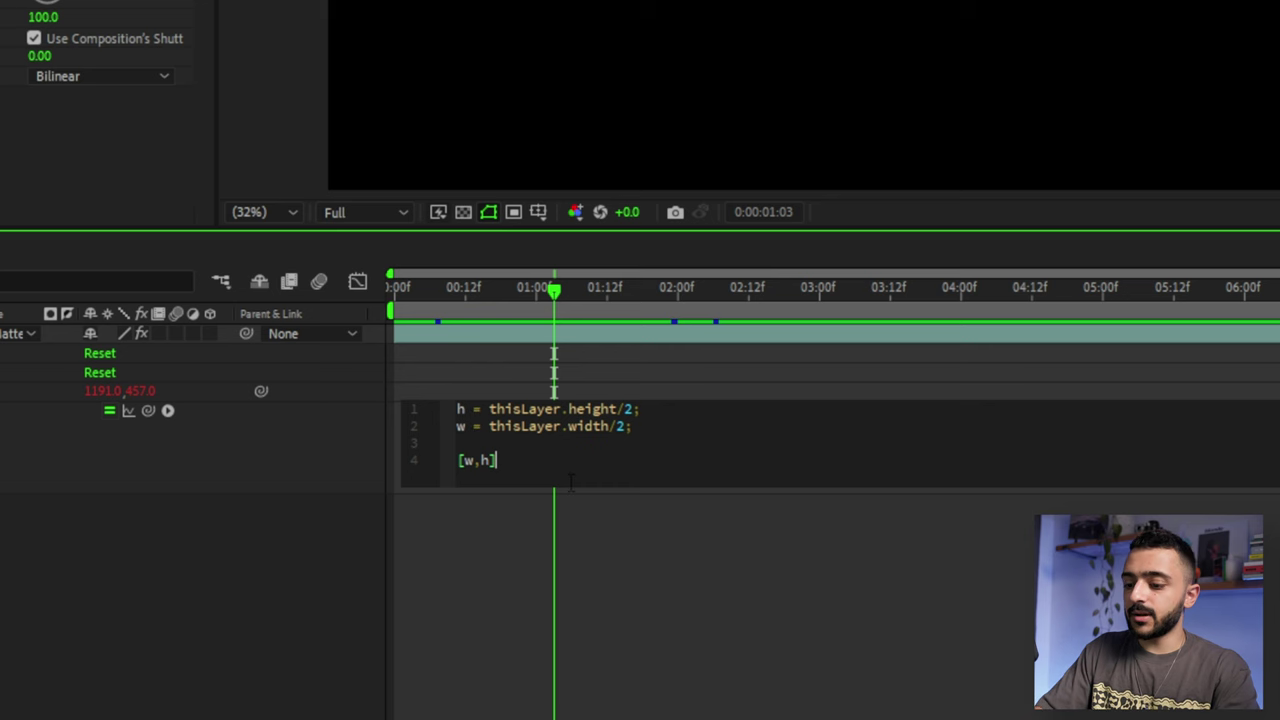
pyautogui.write('+ wiggl')
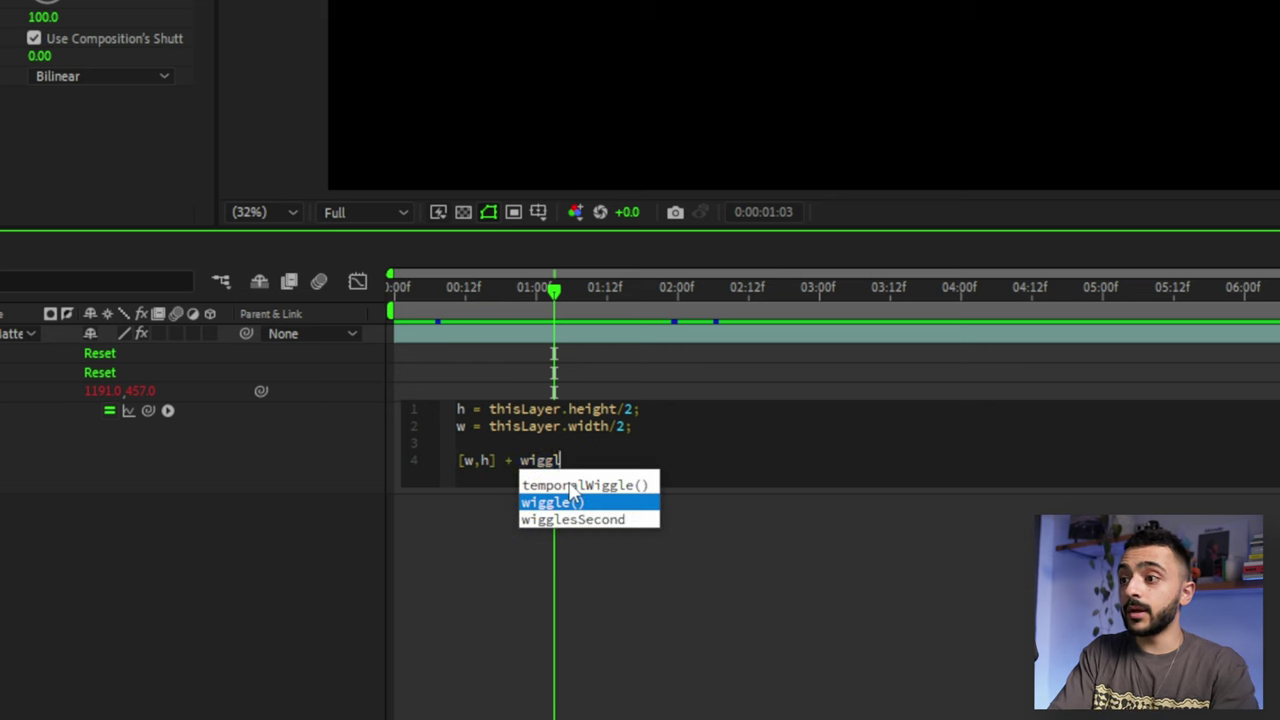
pyautogui.write('e')
pyautogui.press('Return')
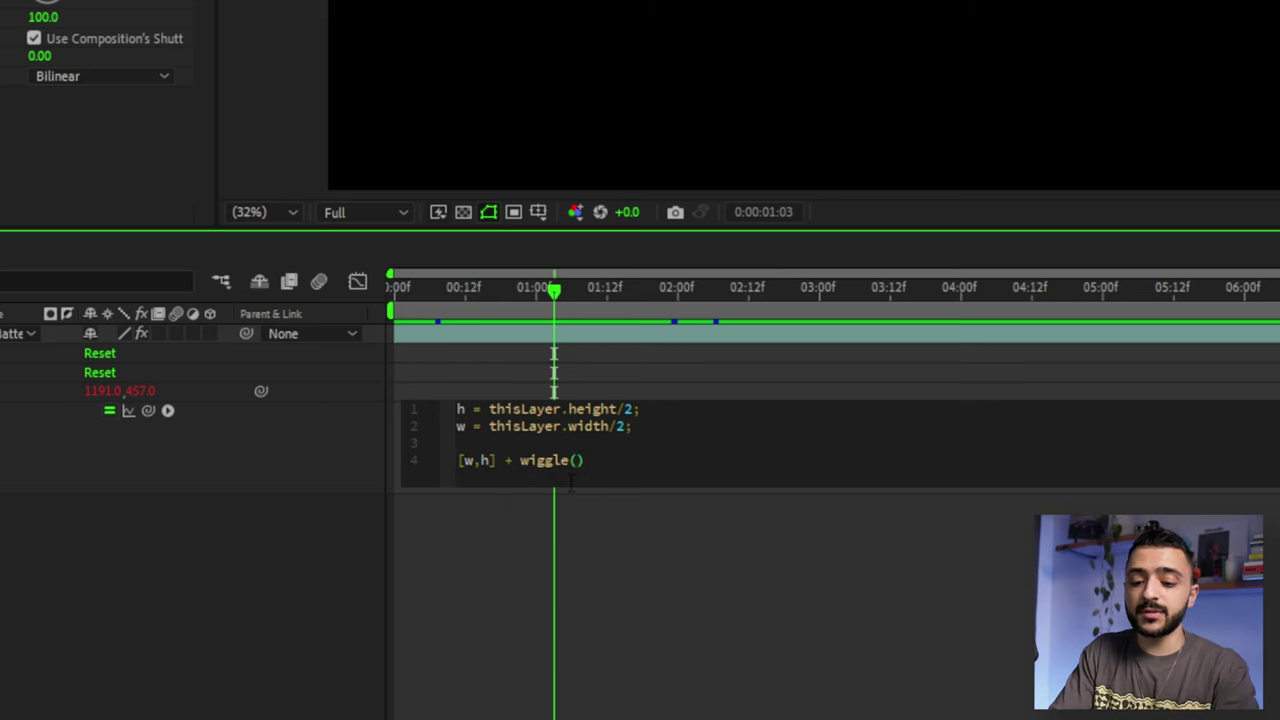
pyautogui.write('200,20')
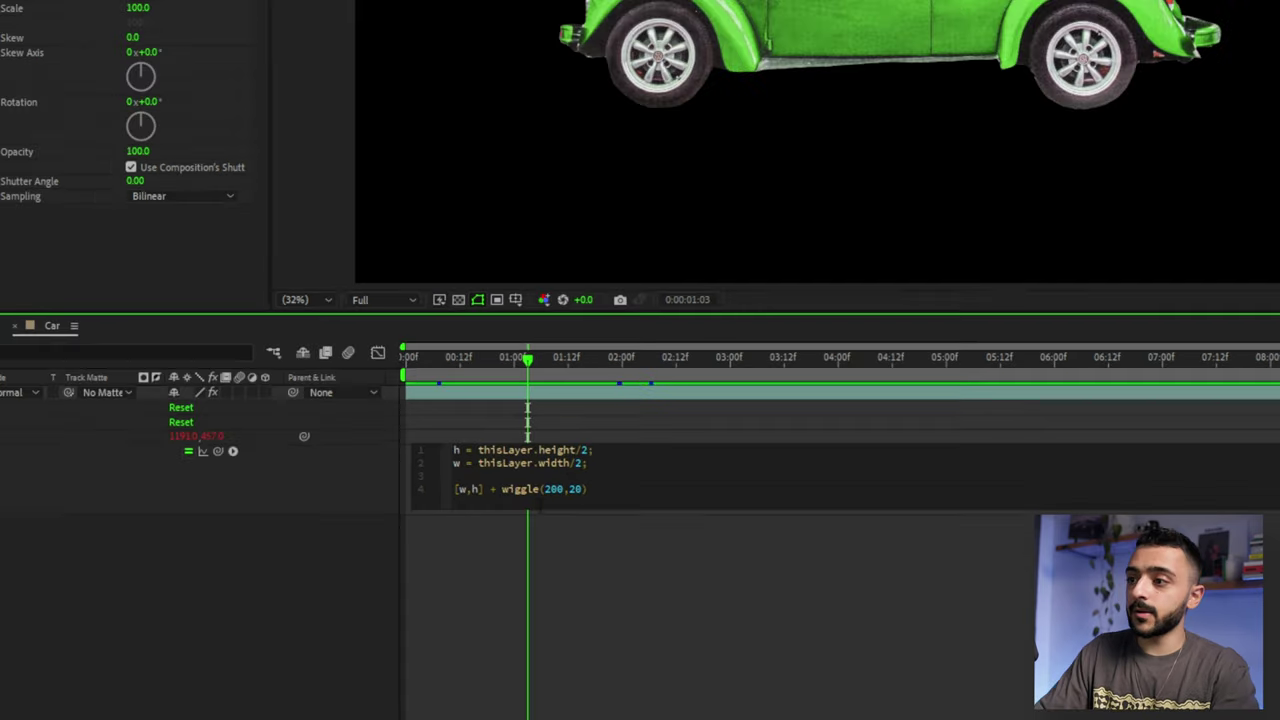
pyautogui.click(689, 588)
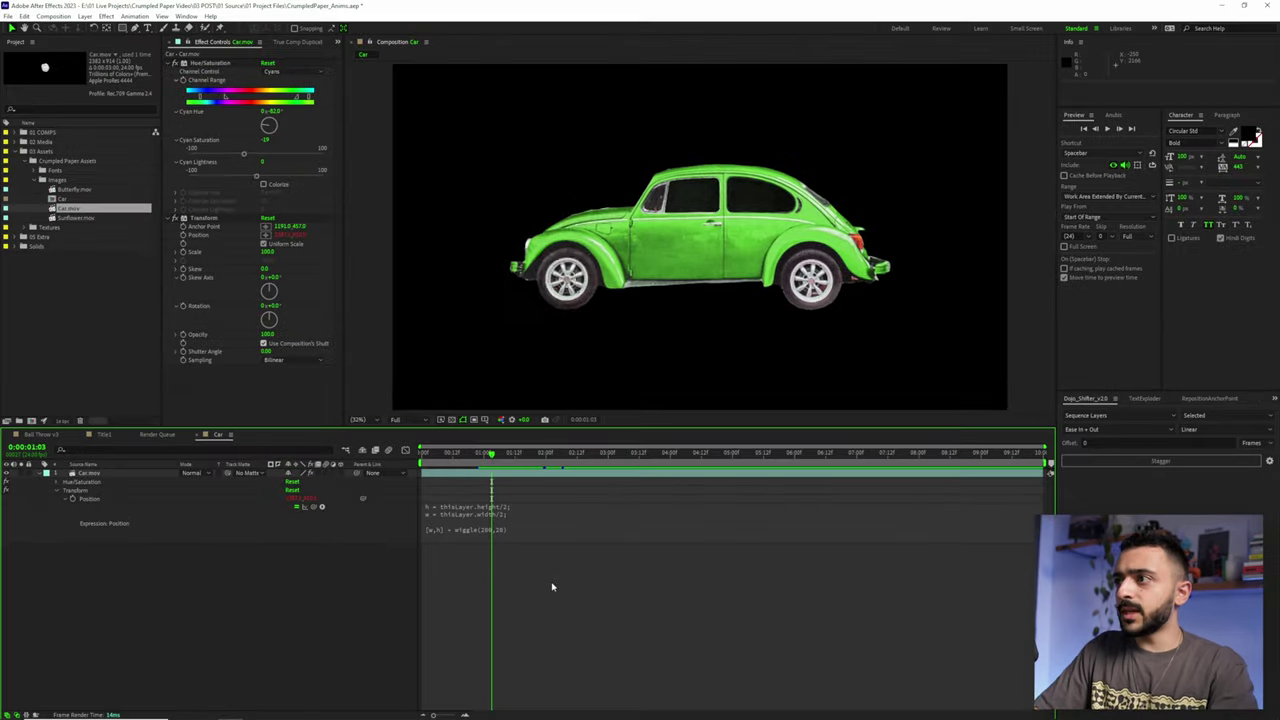
pyautogui.press('space')
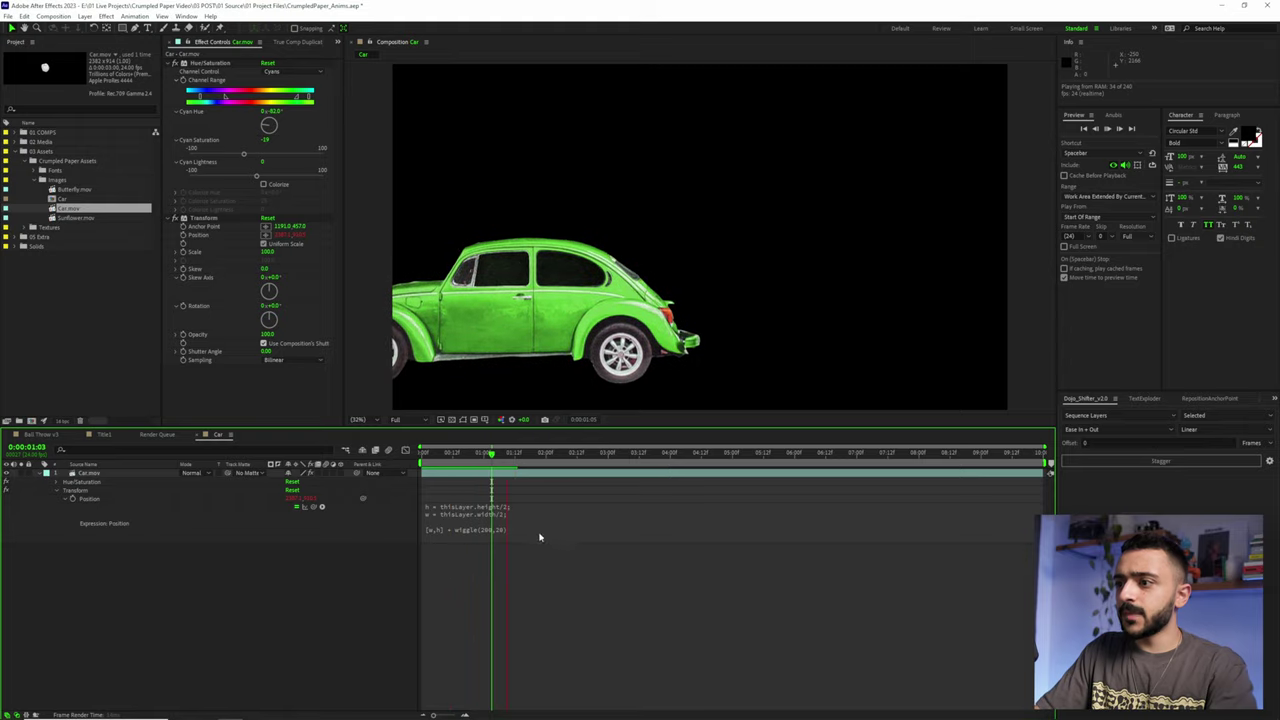
# Append - value; after wiggle(200,20) in the Transform Position expression, commit it and play the animation
pyautogui.click(543, 534)
pyautogui.click(551, 533)
pyautogui.write('- ')
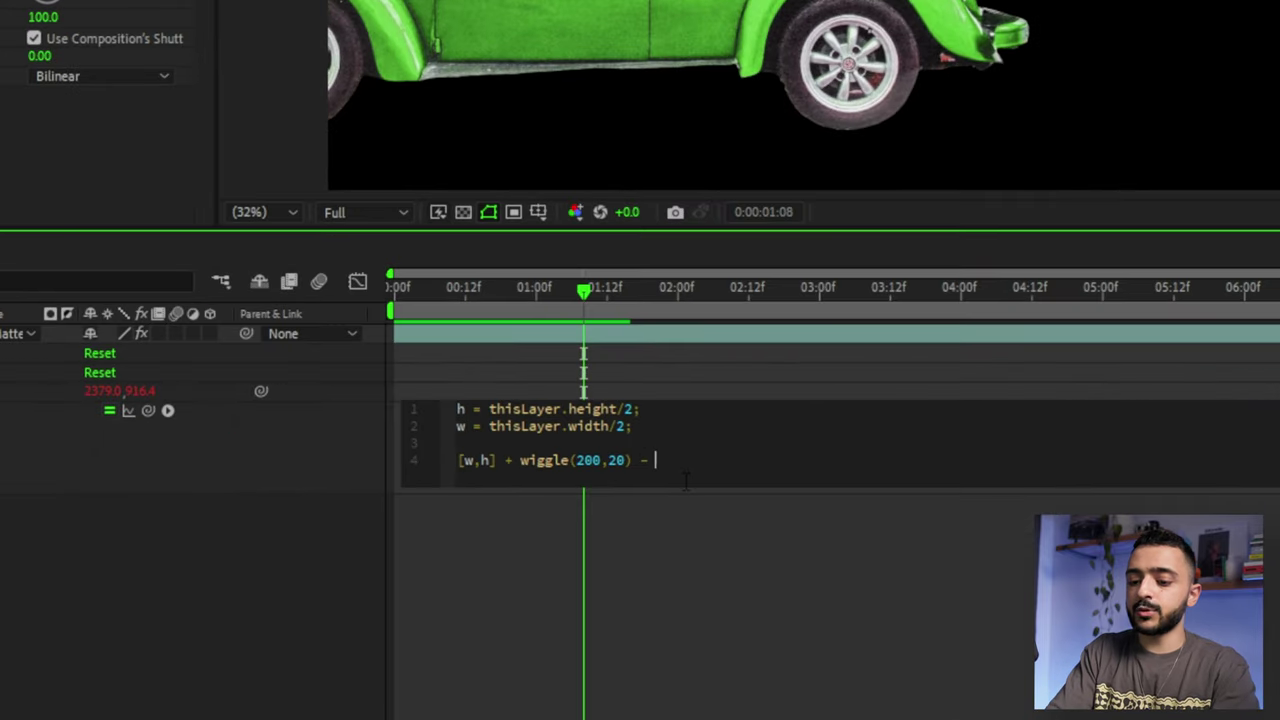
pyautogui.write('value')
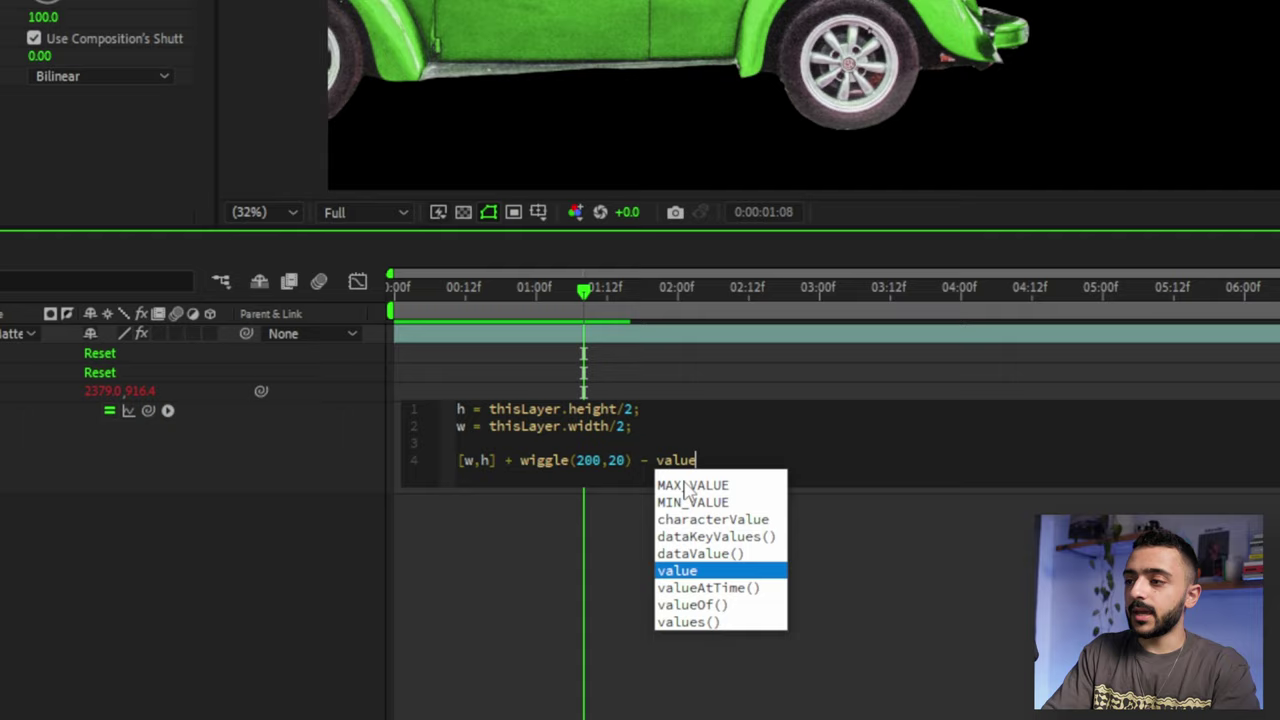
pyautogui.write(';')
pyautogui.click(700, 571)
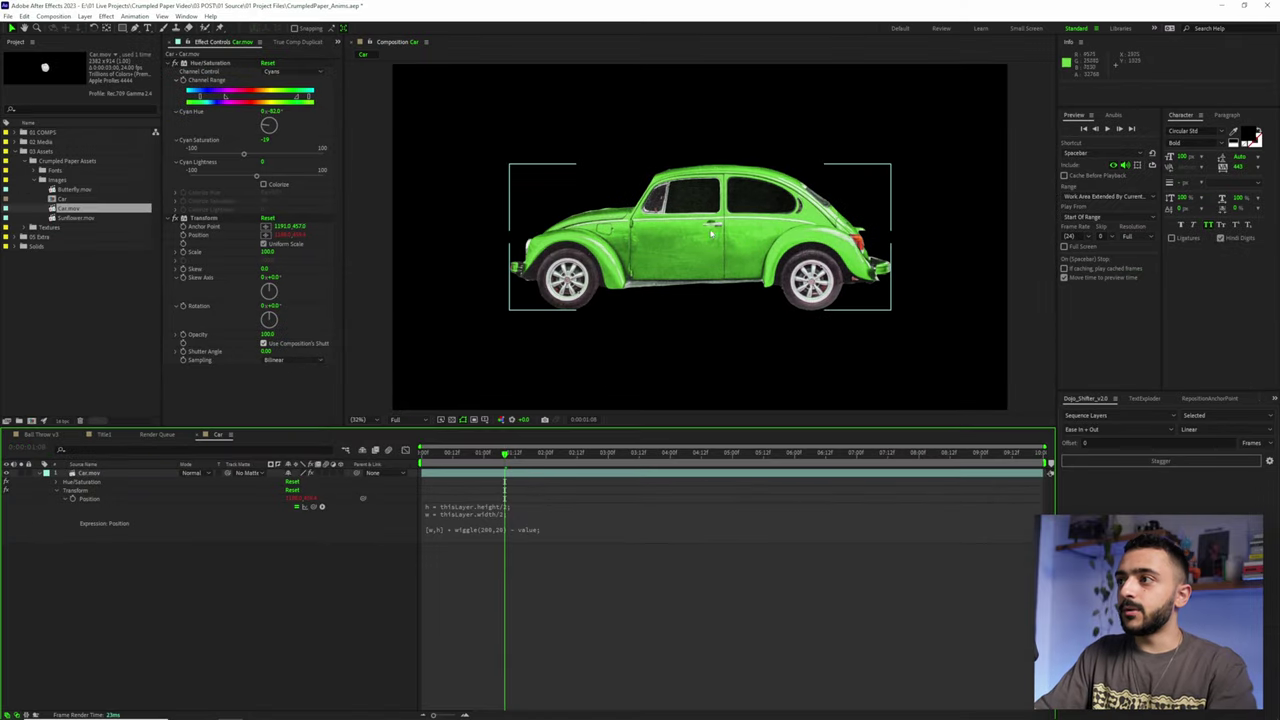
pyautogui.press('space')
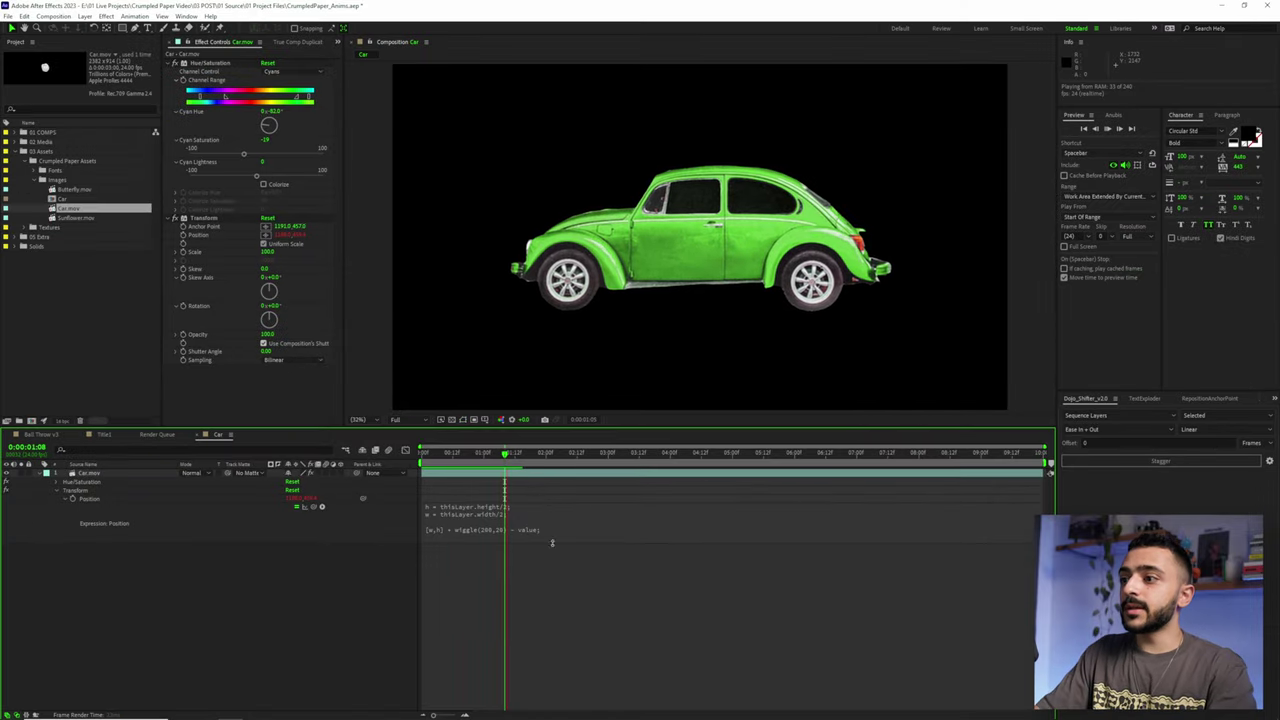
pyautogui.press('space')
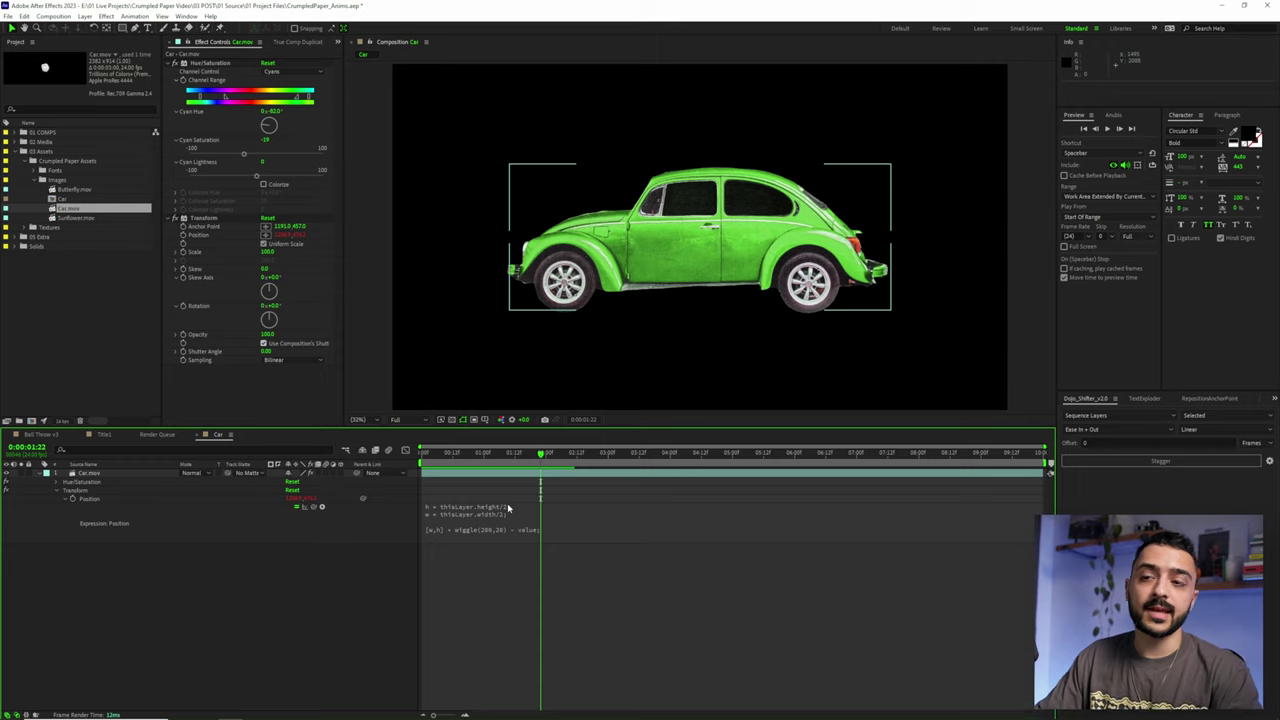
# Insert the line posterizeTime(4); above the [w,h] array in the Position expression, commit it and preview the motion
pyautogui.click(507, 508)
pyautogui.press('Return')
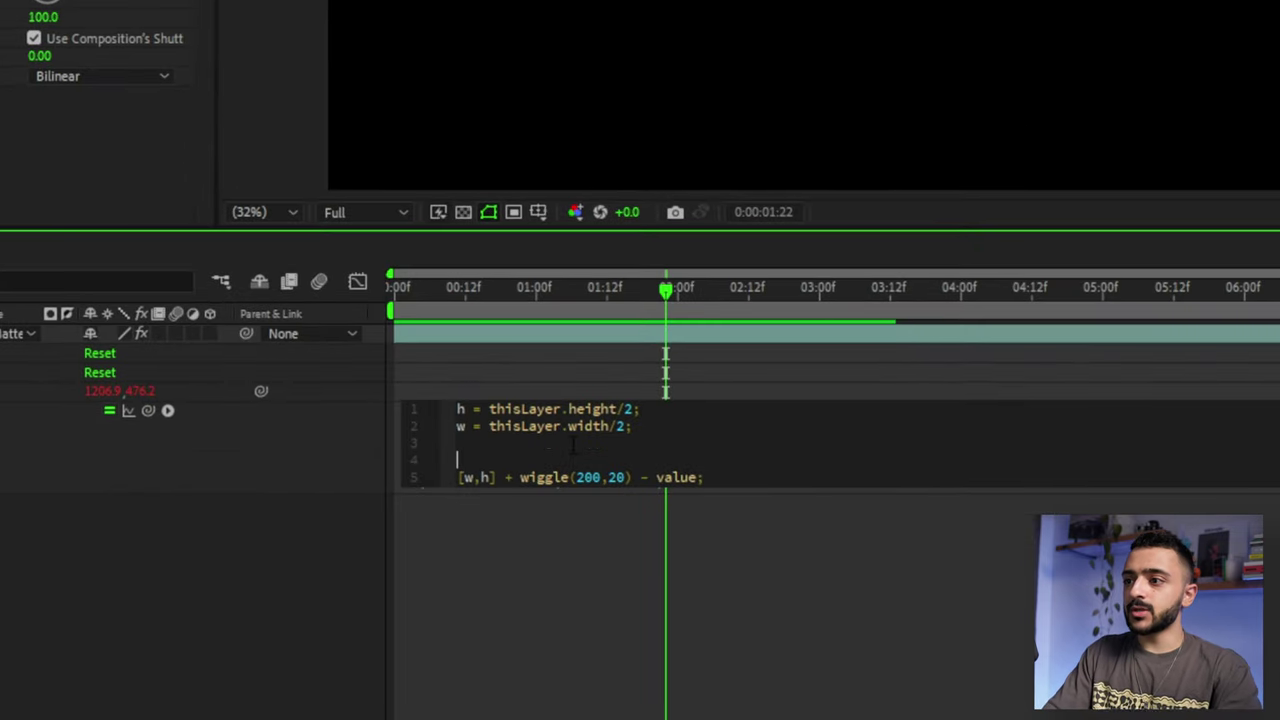
pyautogui.write('post')
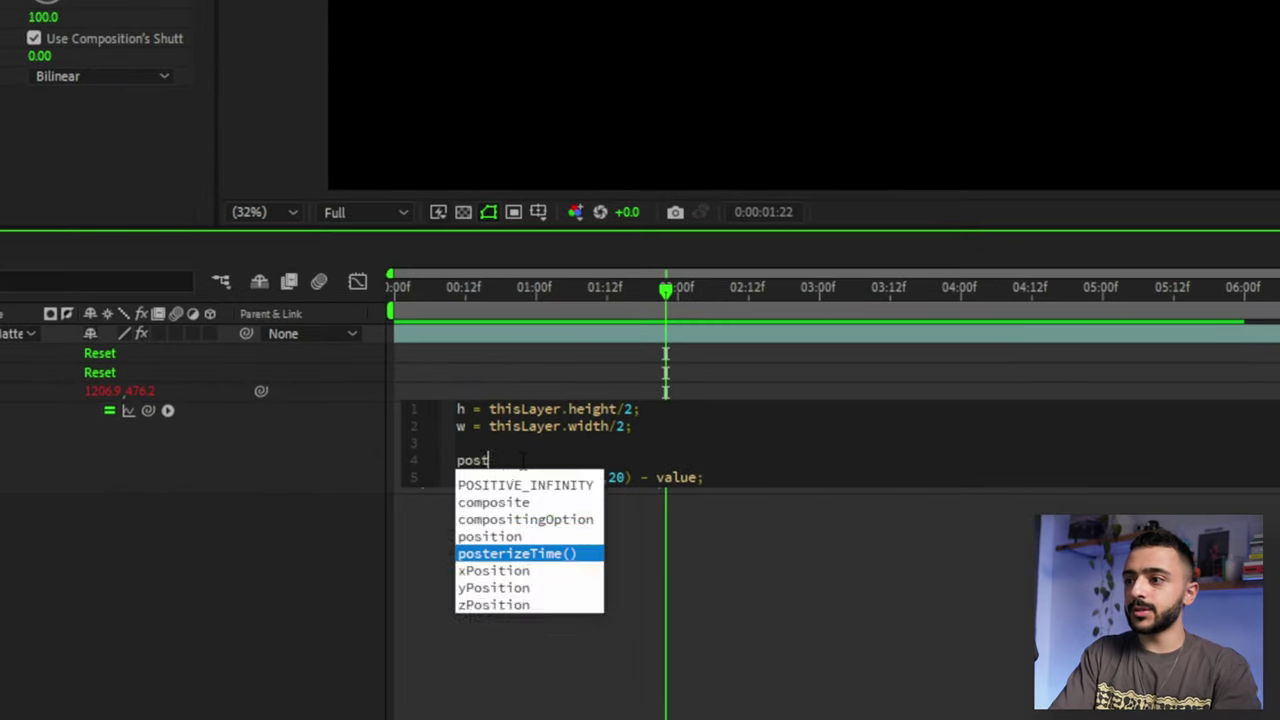
pyautogui.press('Return')
pyautogui.write('4')
pyautogui.press('Right')
pyautogui.write(';')
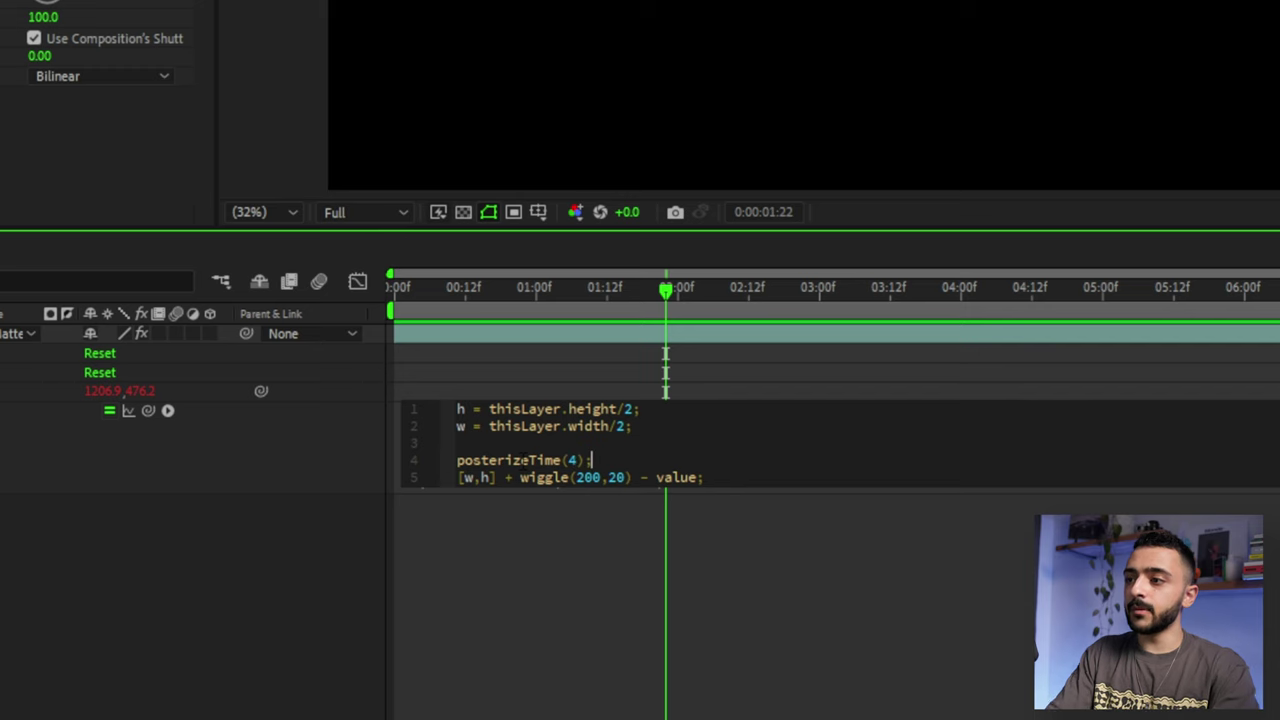
pyautogui.click(651, 542)
pyautogui.press('space')
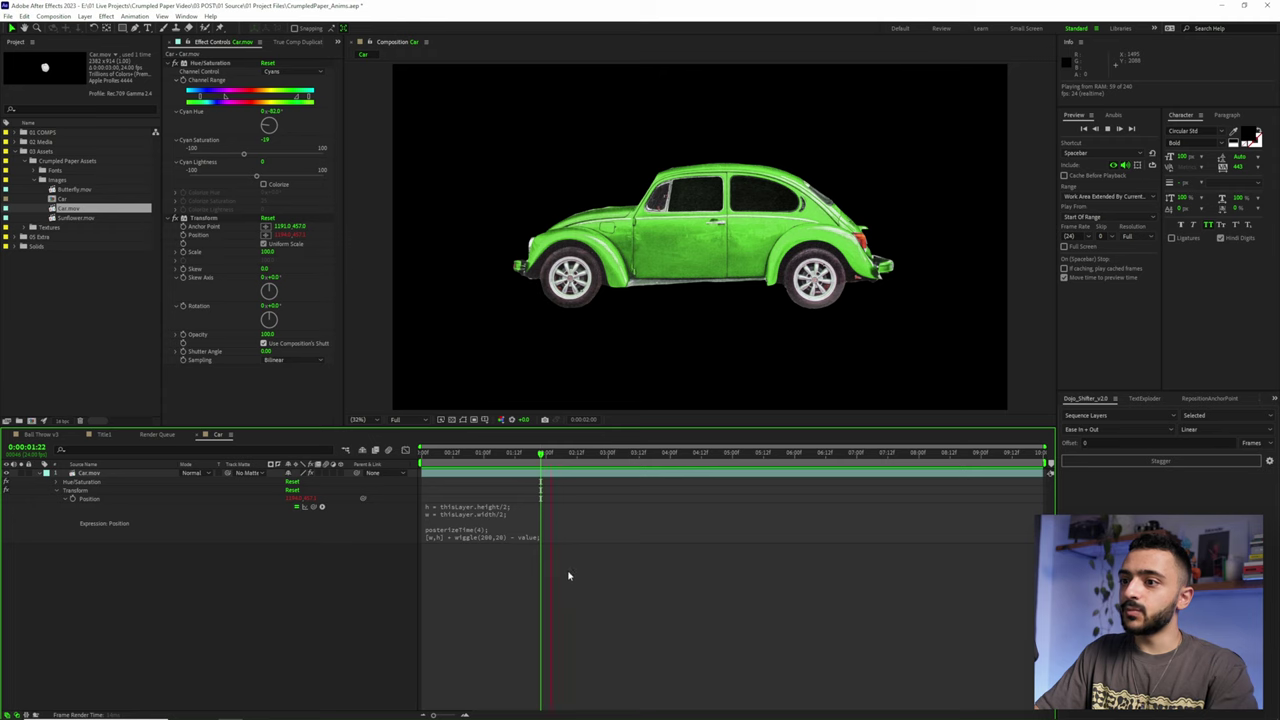
# Enable an expression on the Transform effect's Anchor Point and reveal all of the effect's properties
pyautogui.press('a')
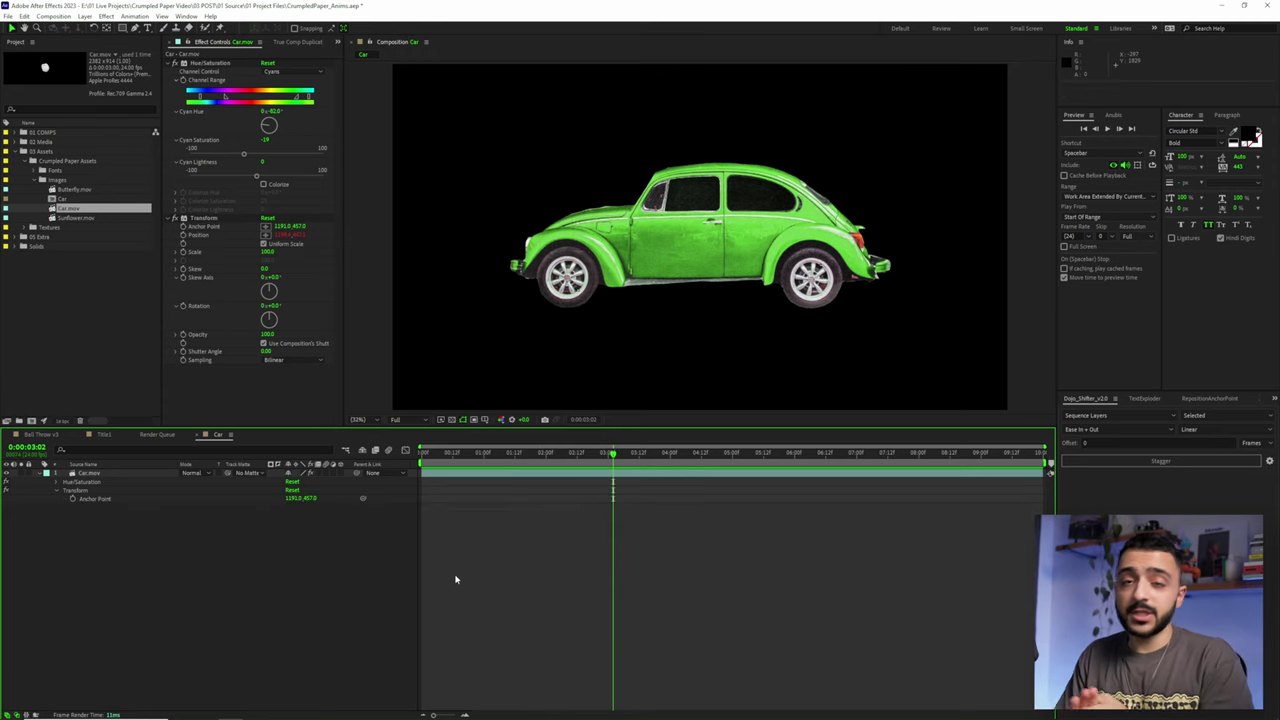
pyautogui.keyDown('alt'); pyautogui.click(183, 226); pyautogui.keyUp('alt')
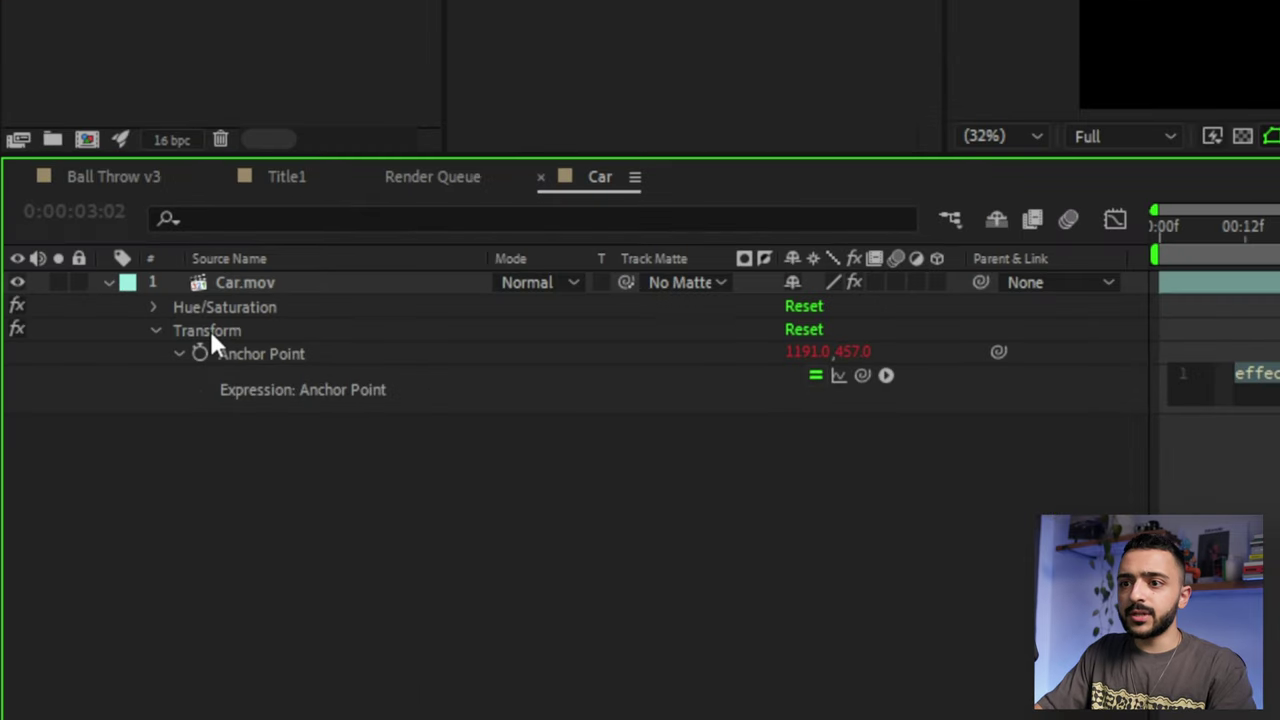
pyautogui.click(152, 345)
pyautogui.click(150, 339)
pyautogui.click(150, 339)
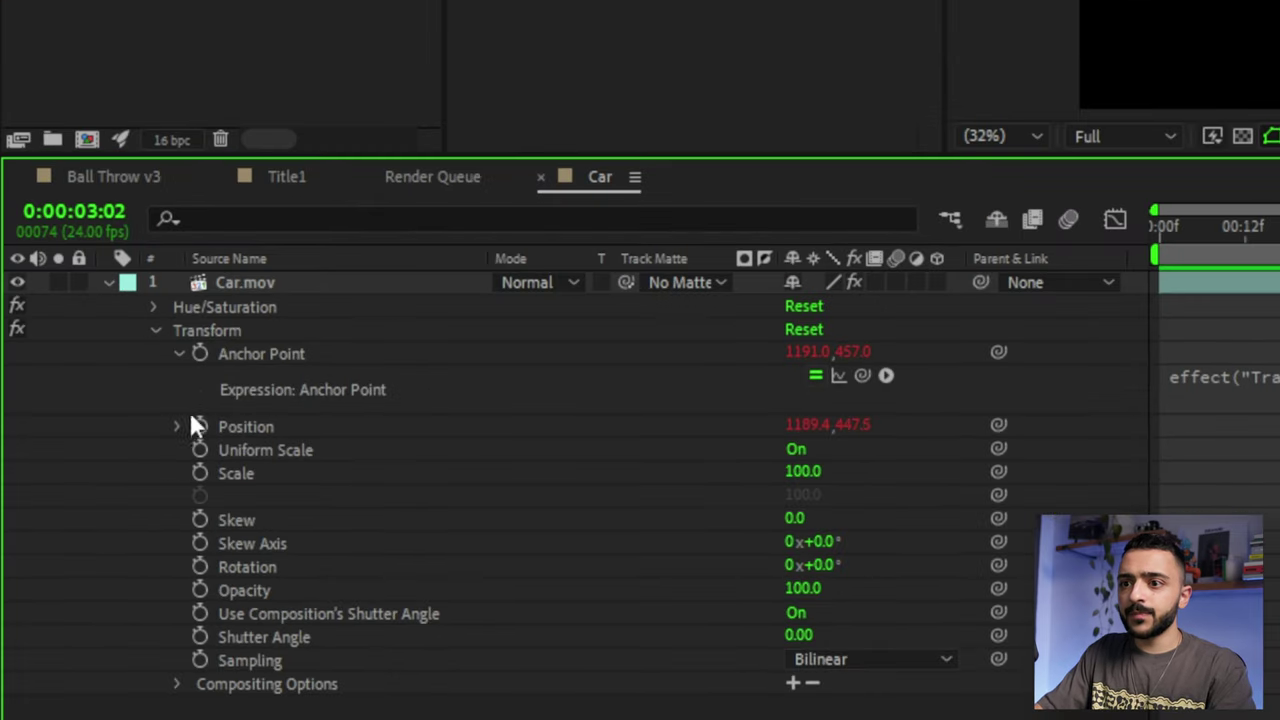
# Copy the full Transform Position expression and paste it over the Anchor Point expression
pyautogui.click(178, 426)
pyautogui.click(1251, 488)
pyautogui.hotkey('ctrl', 'c')
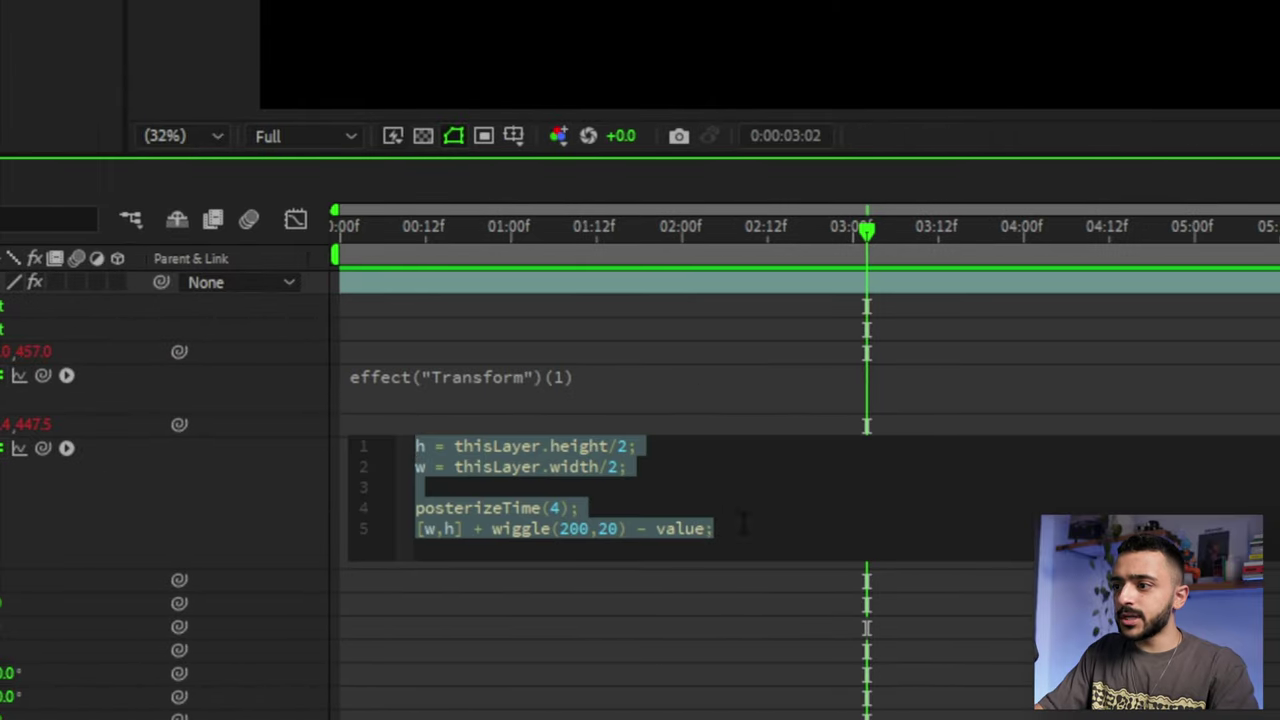
pyautogui.click(514, 377)
pyautogui.hotkey('ctrl', 'v')
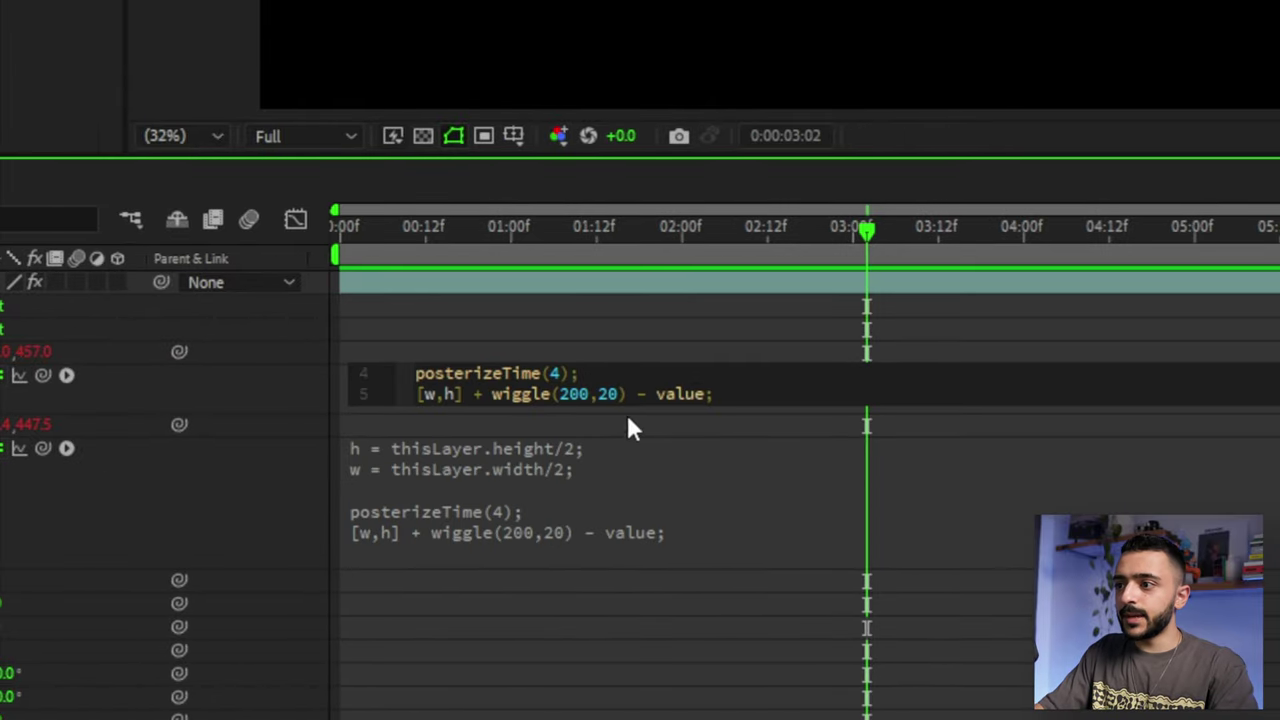
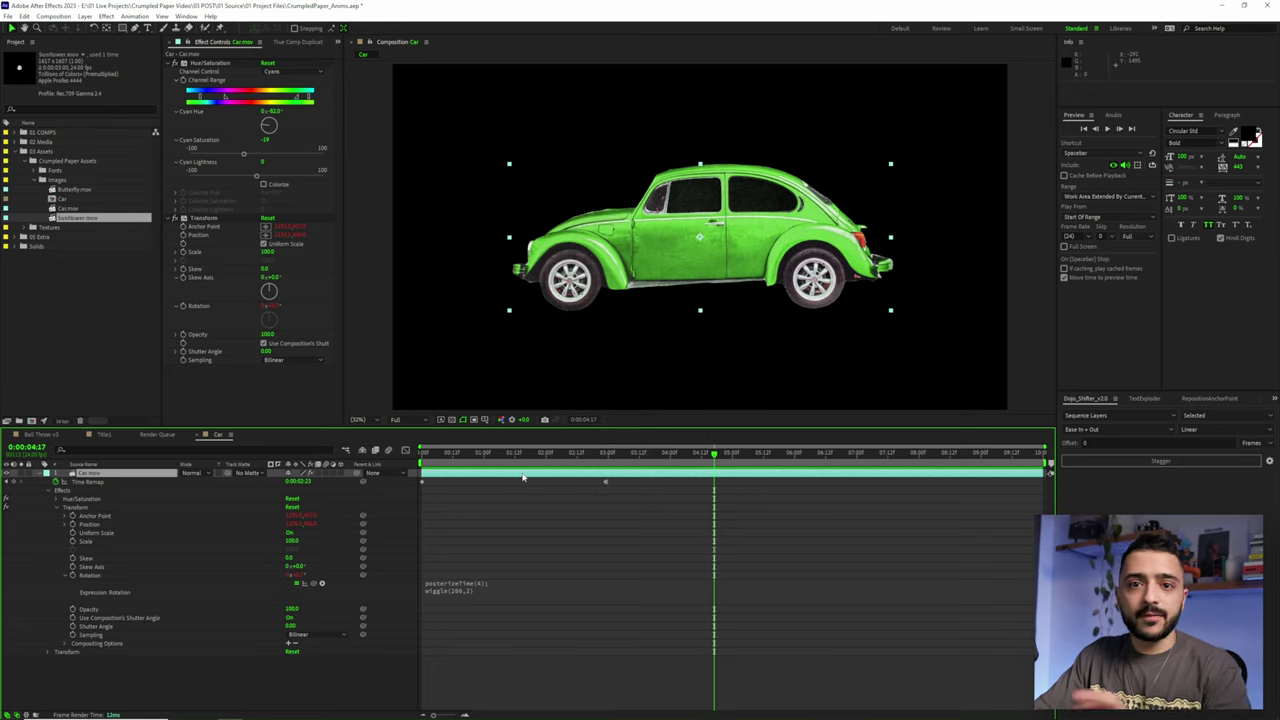
# Remove the Hue/Saturation effect from Car.mov and save its Transform effect as the animation preset Transform - Crumpled Paper Preset
pyautogui.click(205, 63)
pyautogui.press('Delete')
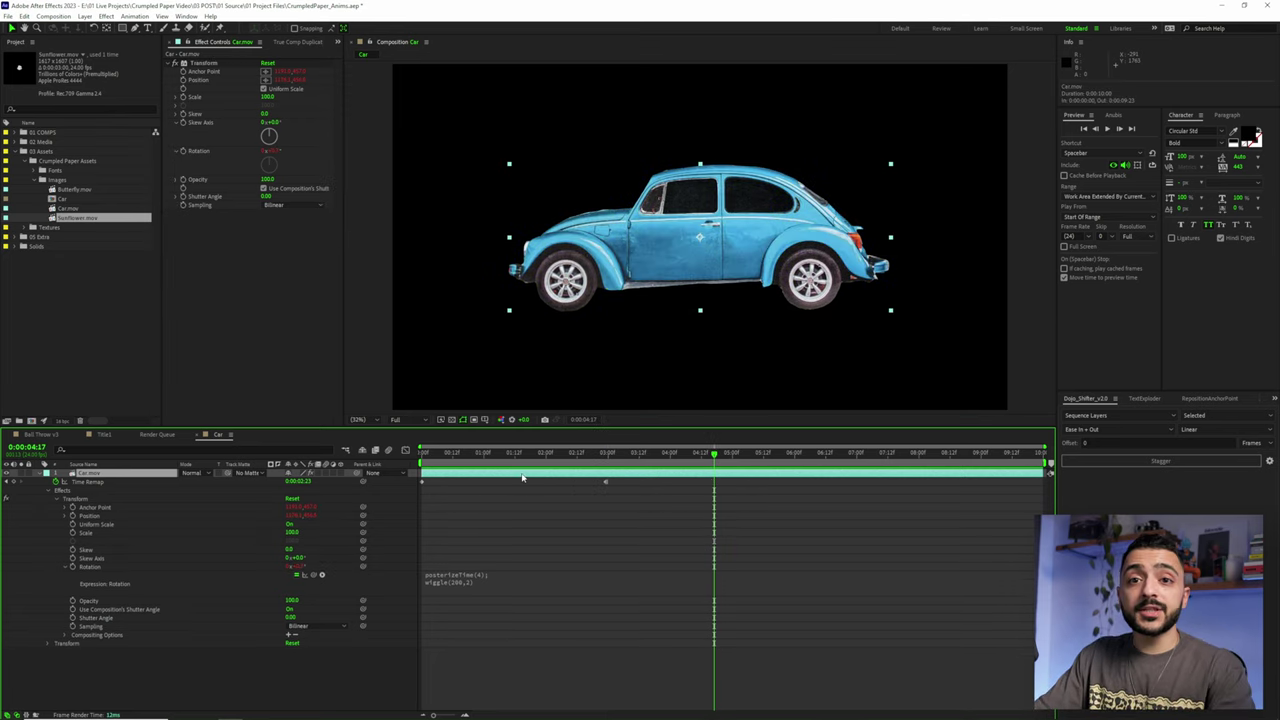
pyautogui.click(203, 64)
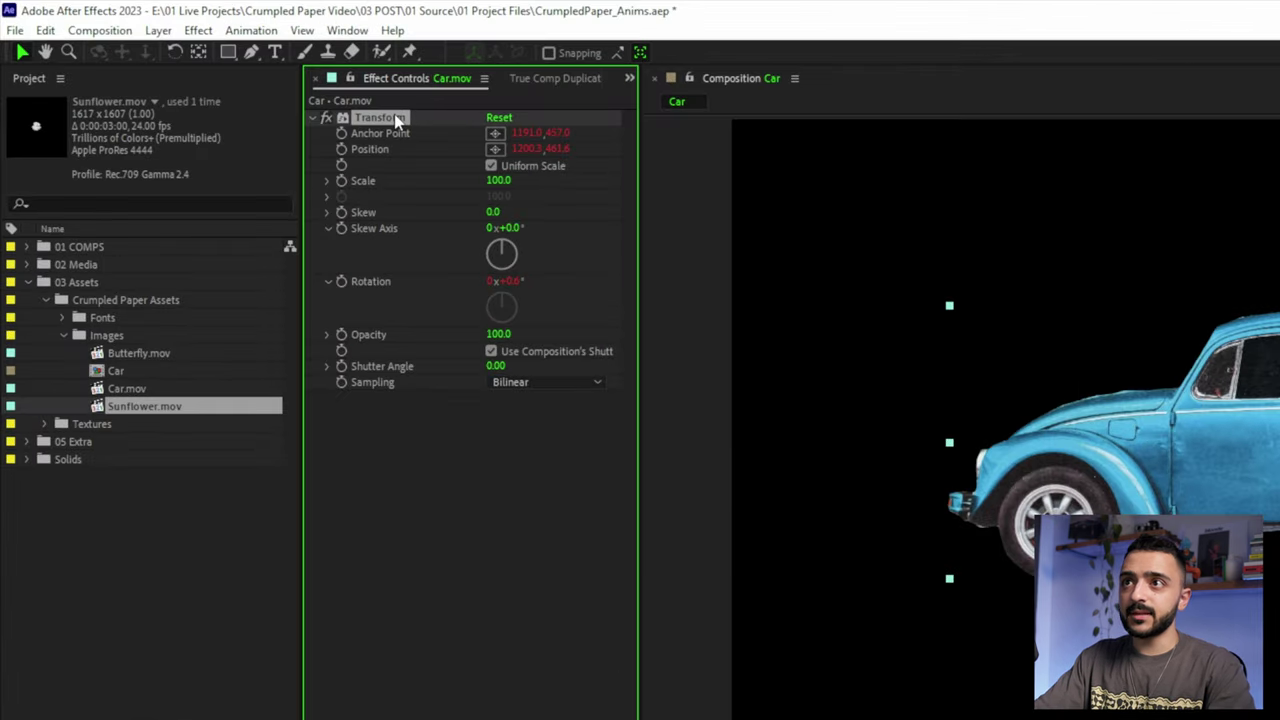
pyautogui.click(259, 32)
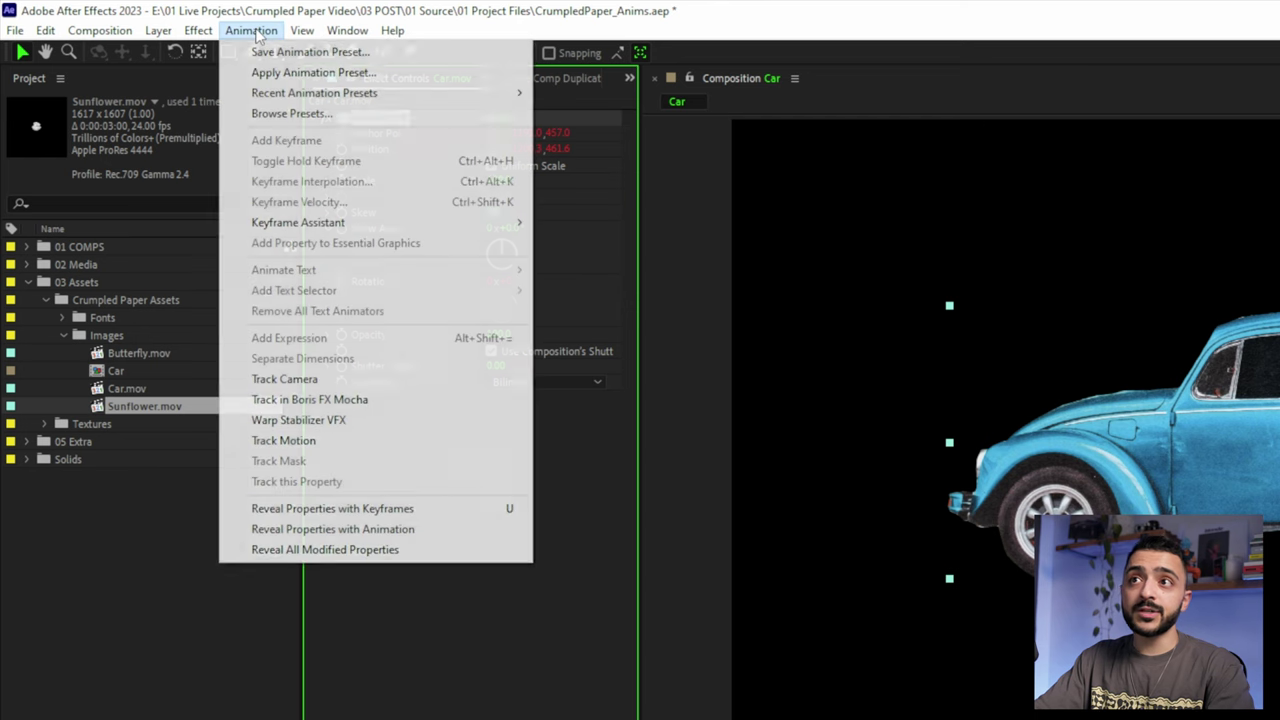
pyautogui.click(301, 60)
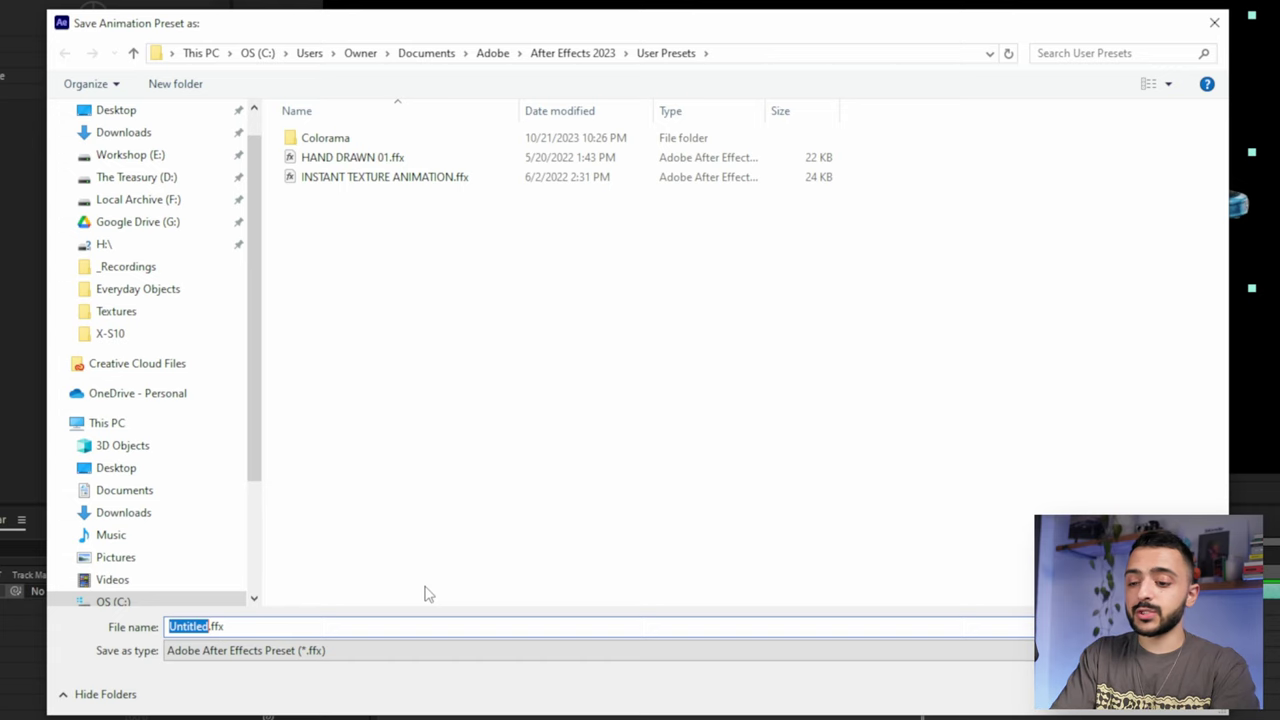
pyautogui.write('Tran')
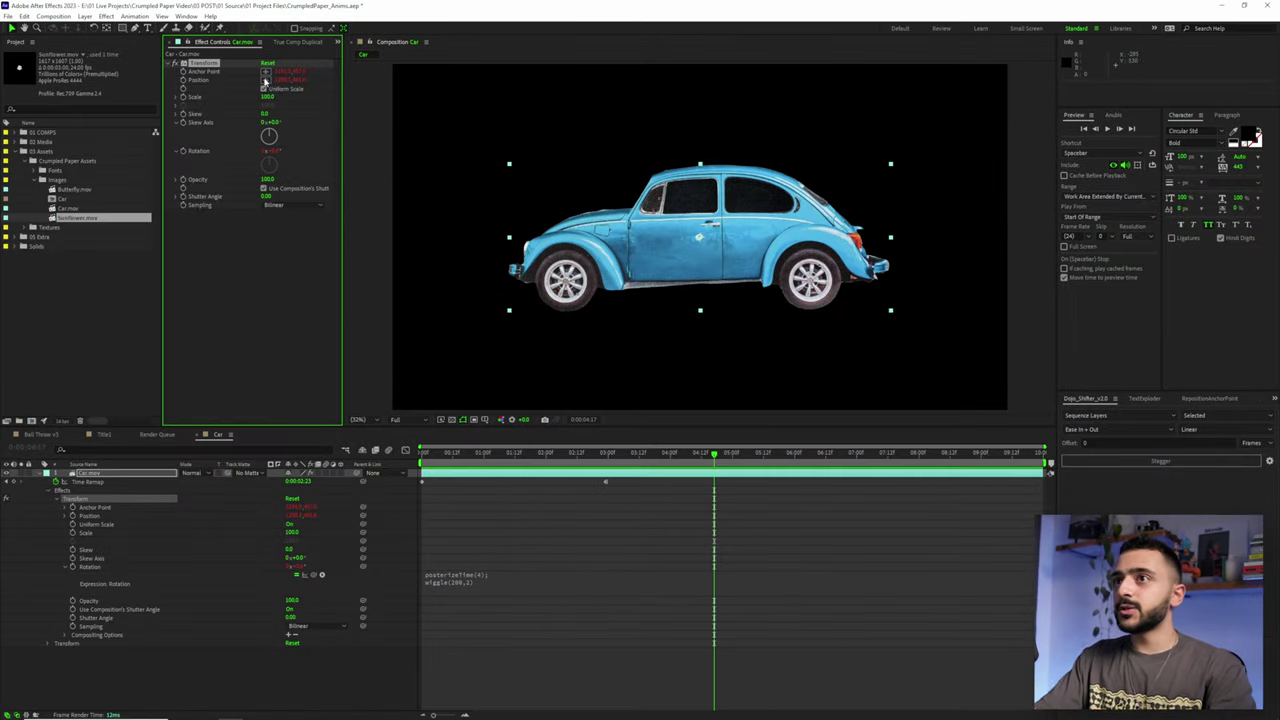
# Refresh the effects and presets list, locate Transform - Crumpled Paper Preset among the user presets, and close the list
pyautogui.click(186, 16)
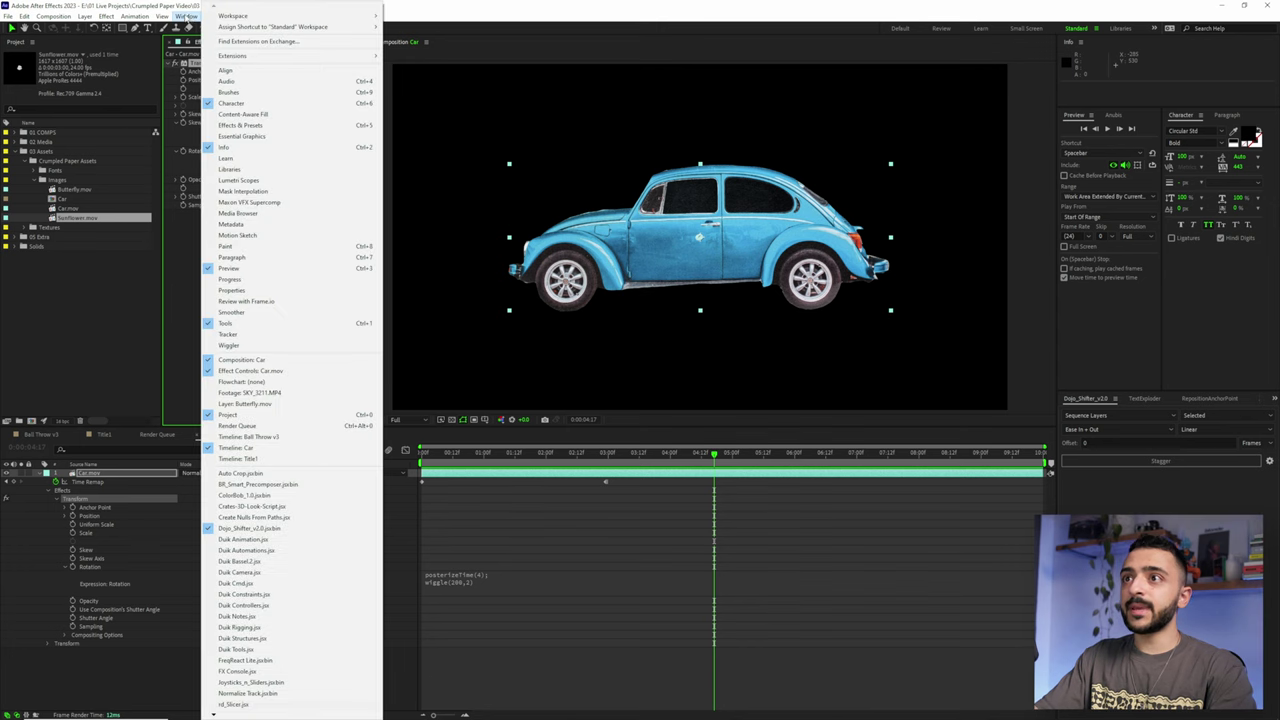
pyautogui.click(263, 127)
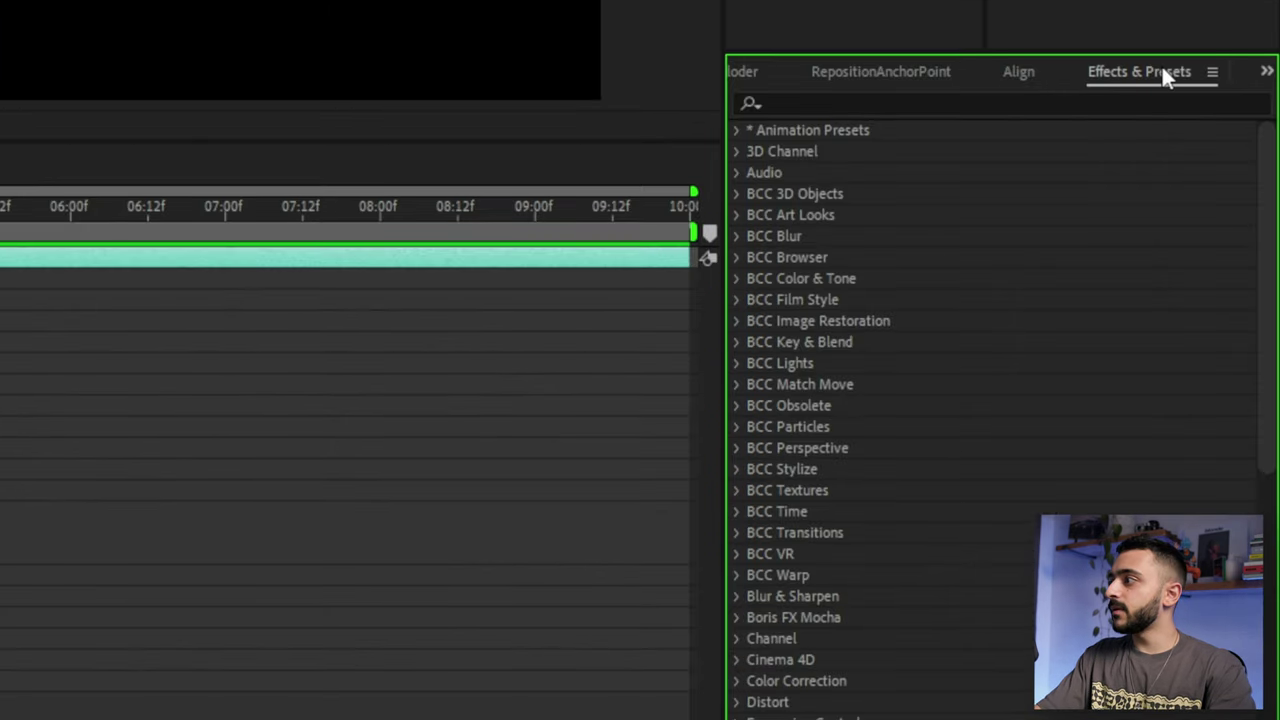
pyautogui.click(1212, 71)
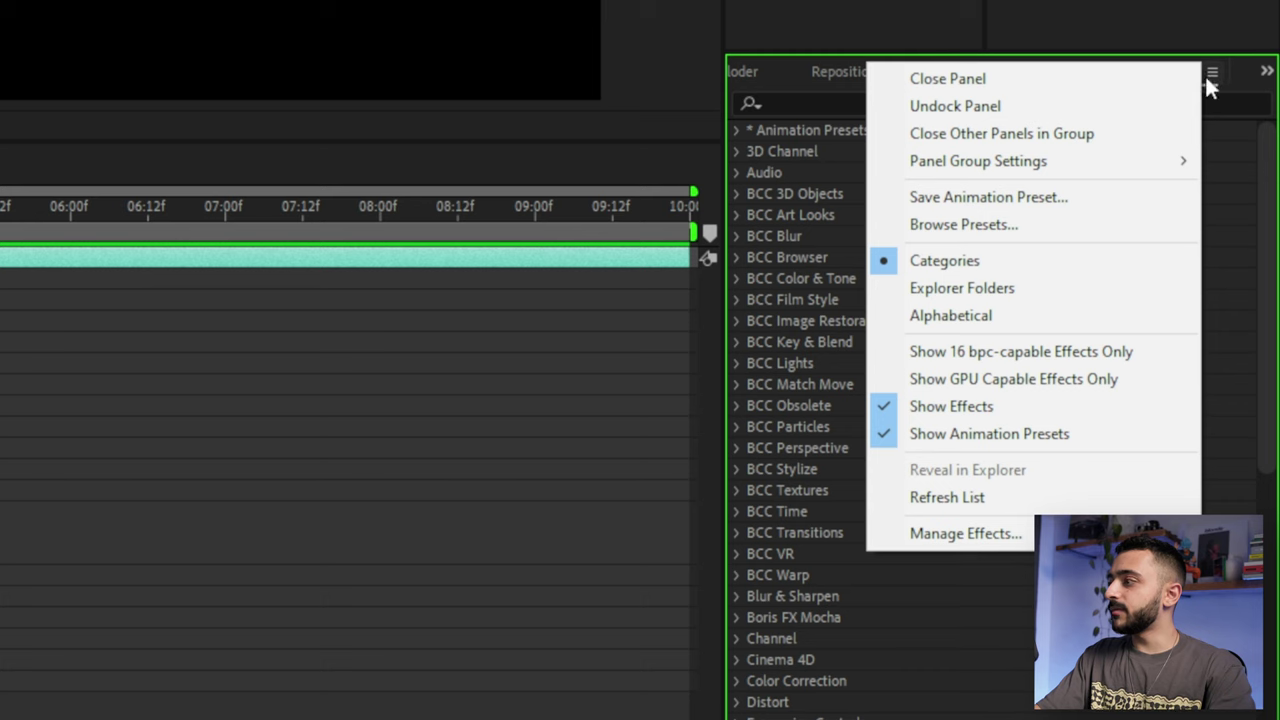
pyautogui.click(1055, 500)
pyautogui.click(735, 131)
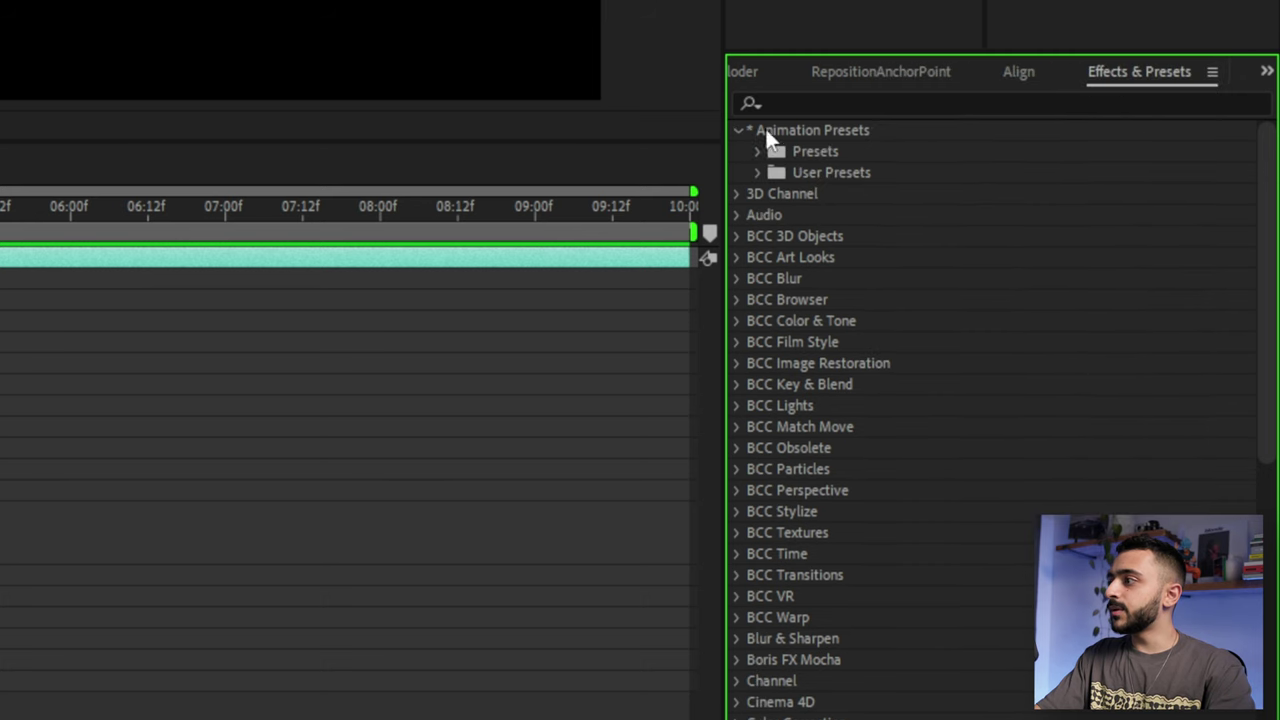
pyautogui.click(758, 171)
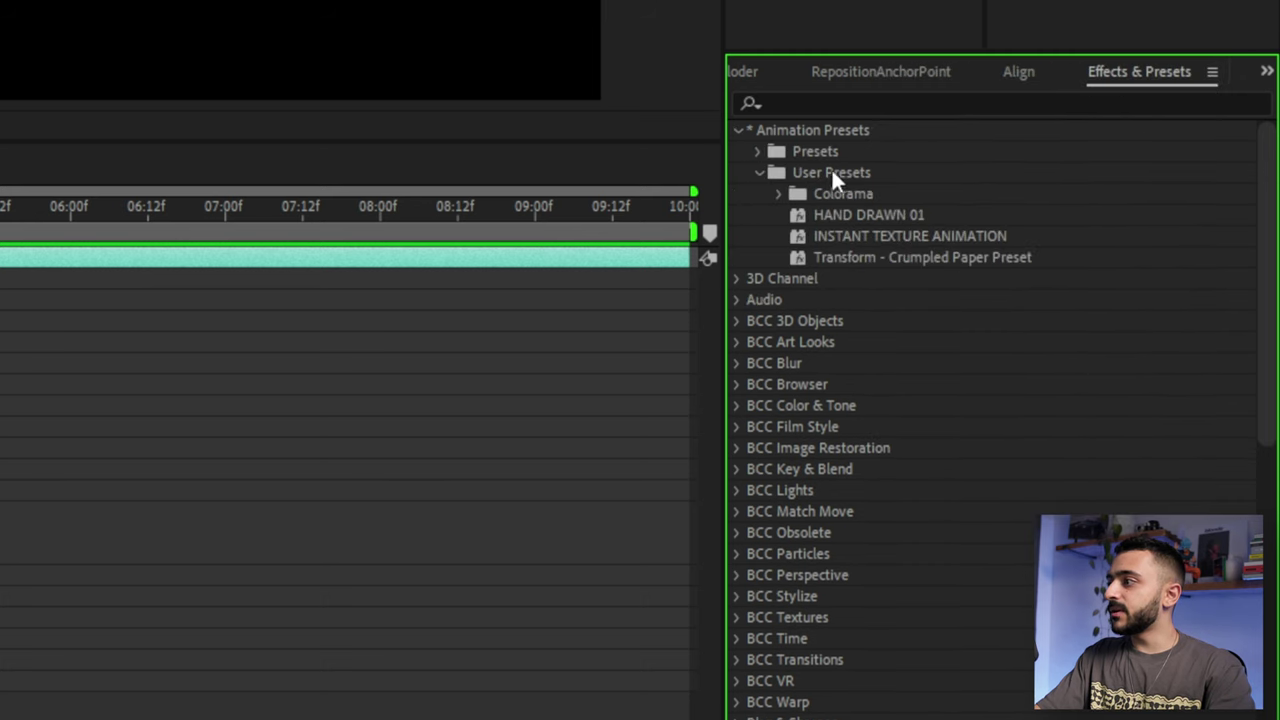
pyautogui.click(890, 259)
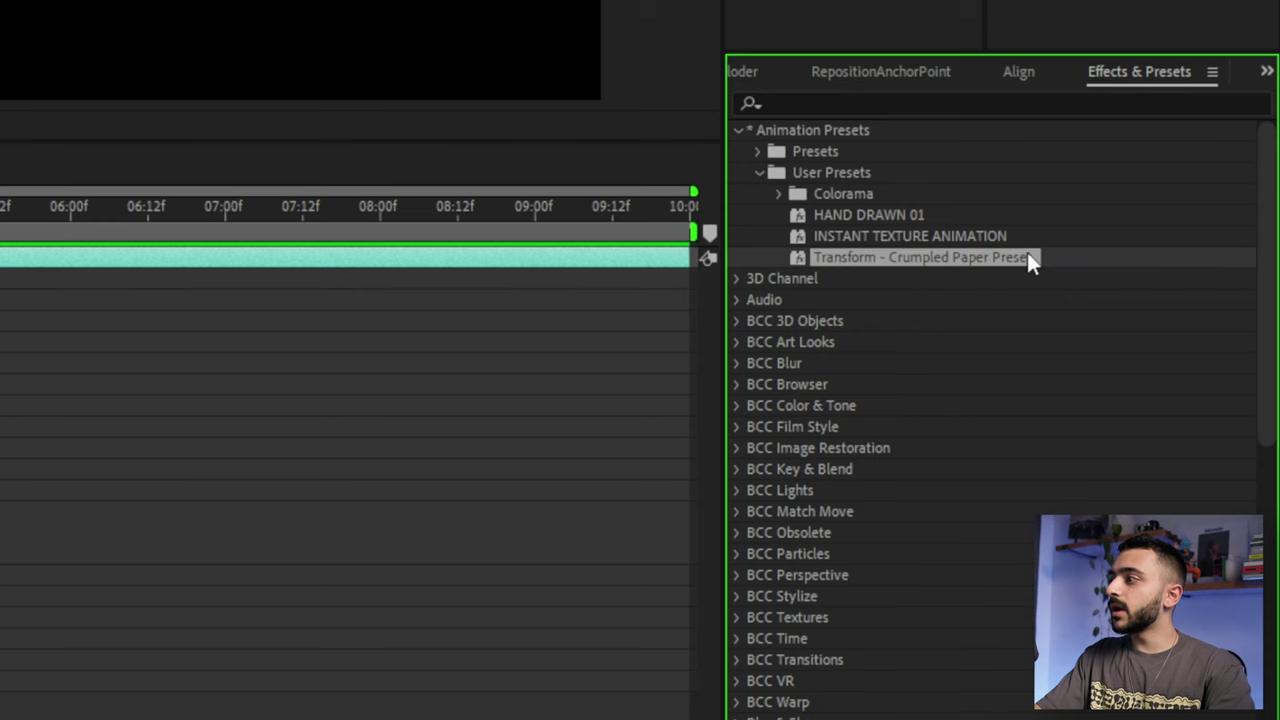
pyautogui.rightClick(1149, 80)
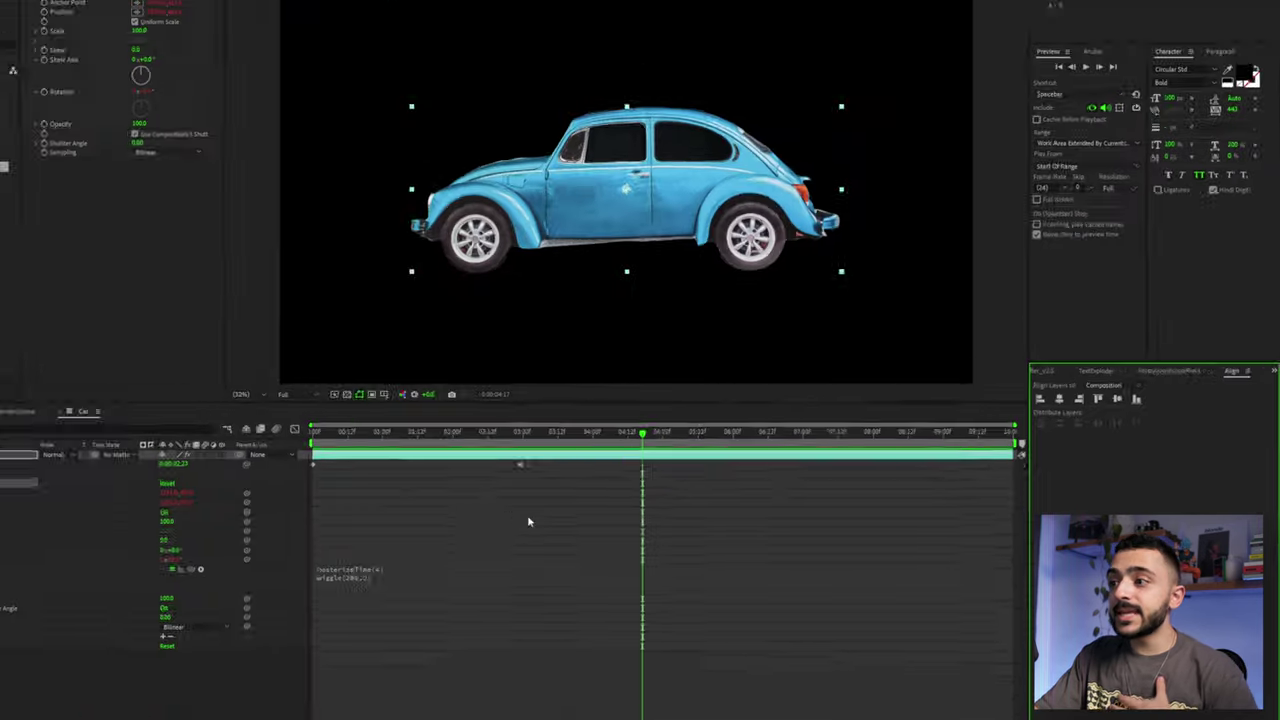
# Search the effects and presets for "transform" and apply Transform - Crumpled Paper Preset to the Car.mov layer
pyautogui.click(518, 477)
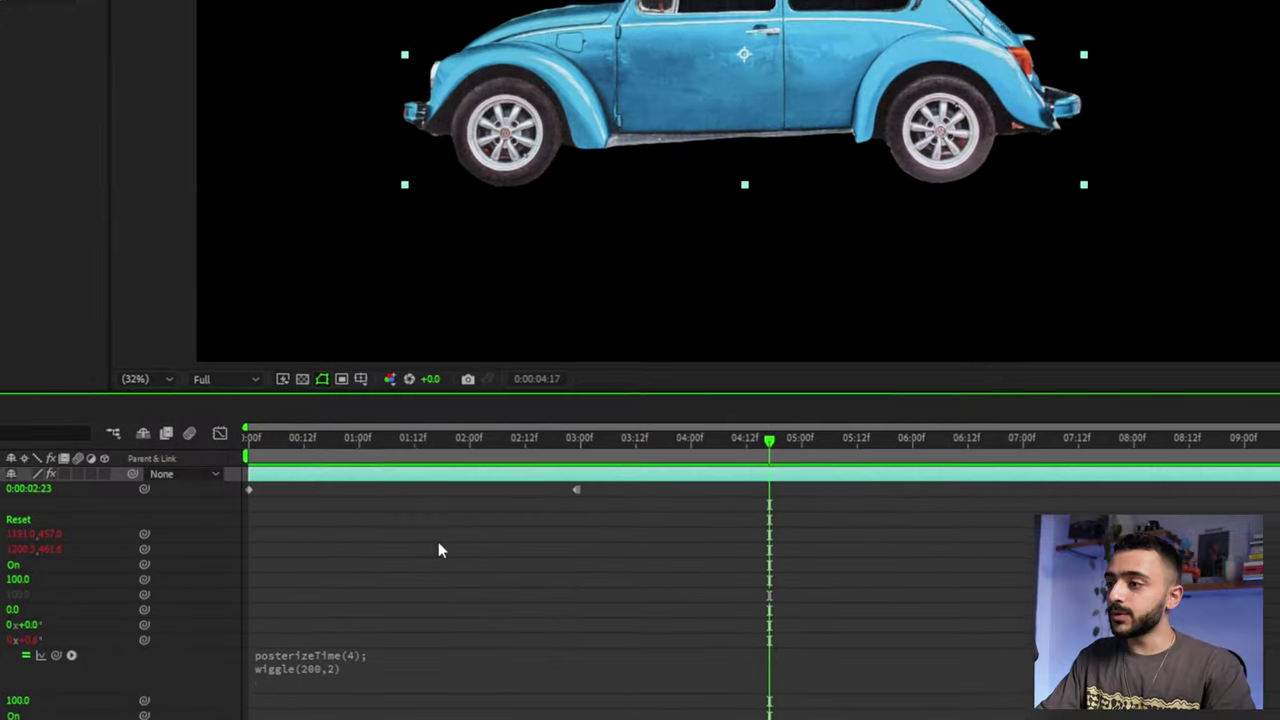
pyautogui.hotkey('ctrl', 'space')
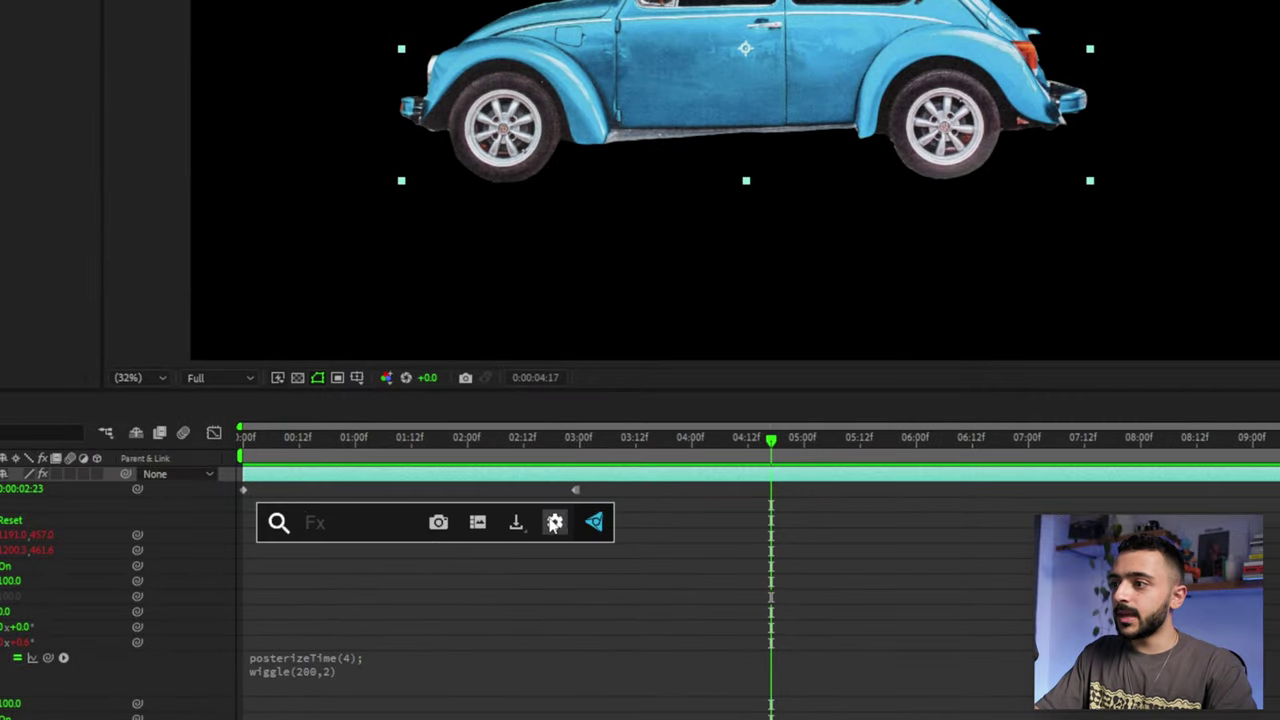
pyautogui.click(554, 523)
pyautogui.click(548, 52)
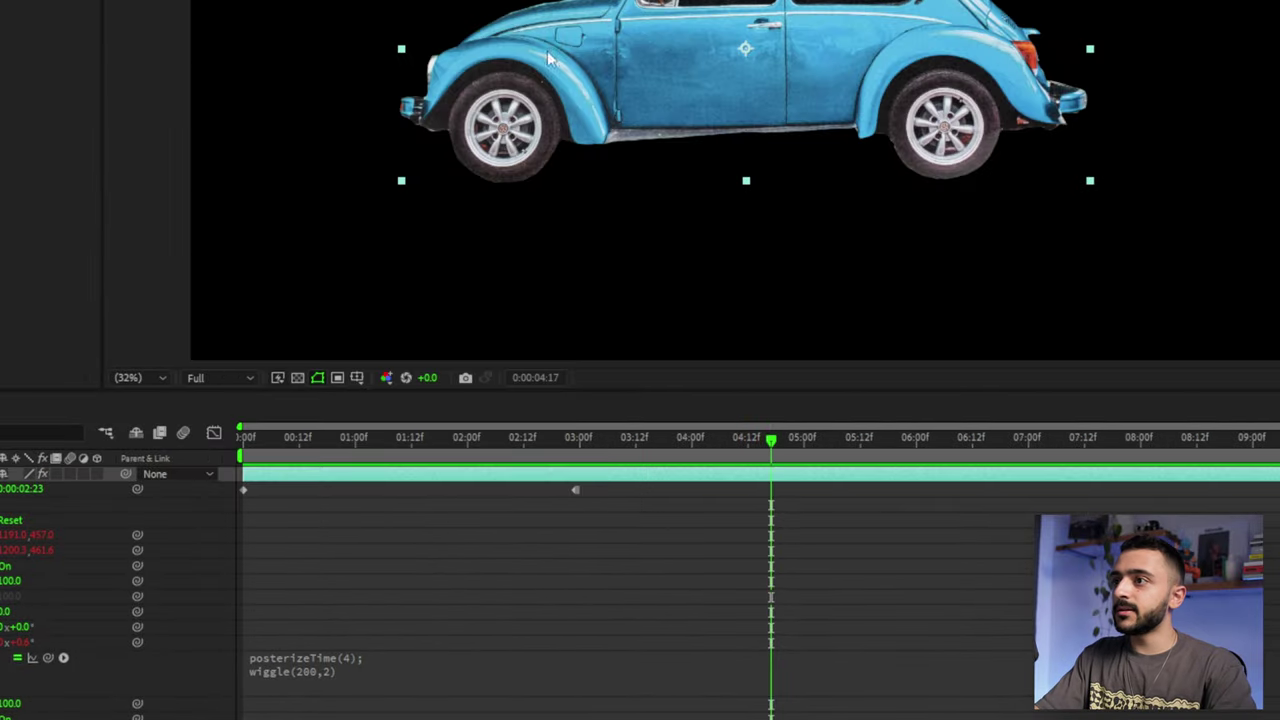
pyautogui.hotkey('ctrl', 'space')
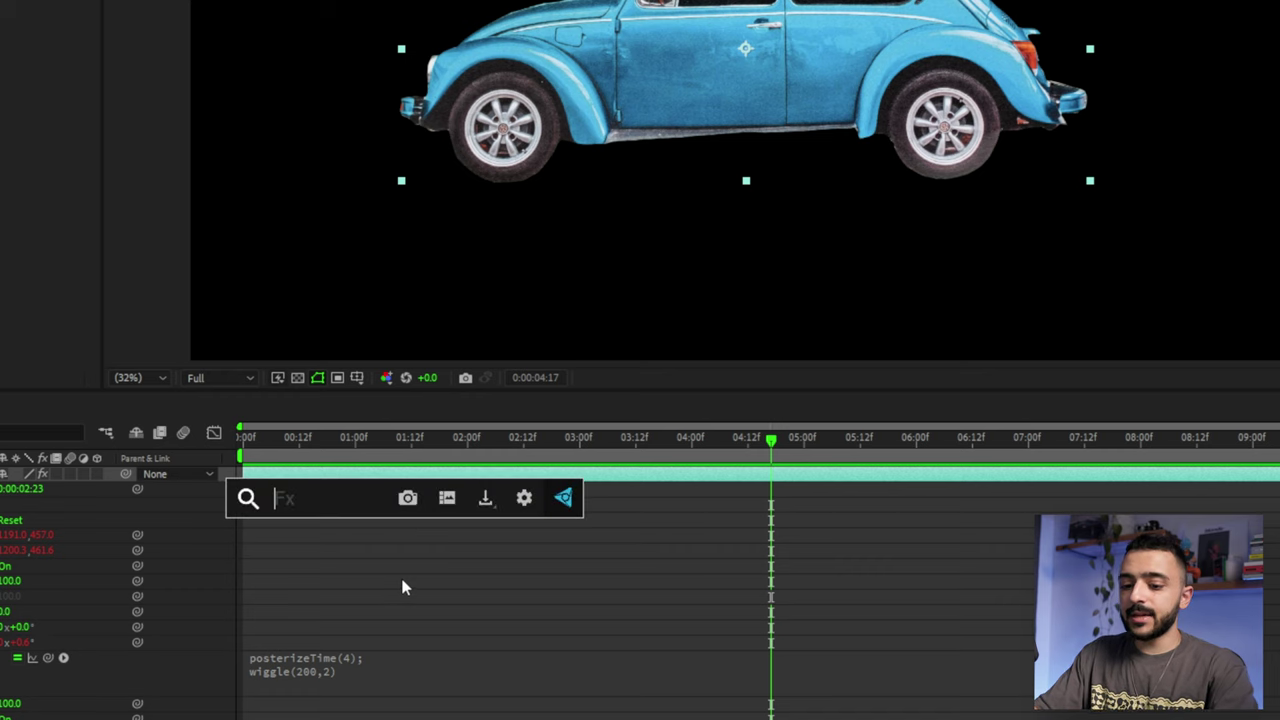
pyautogui.write('transform')
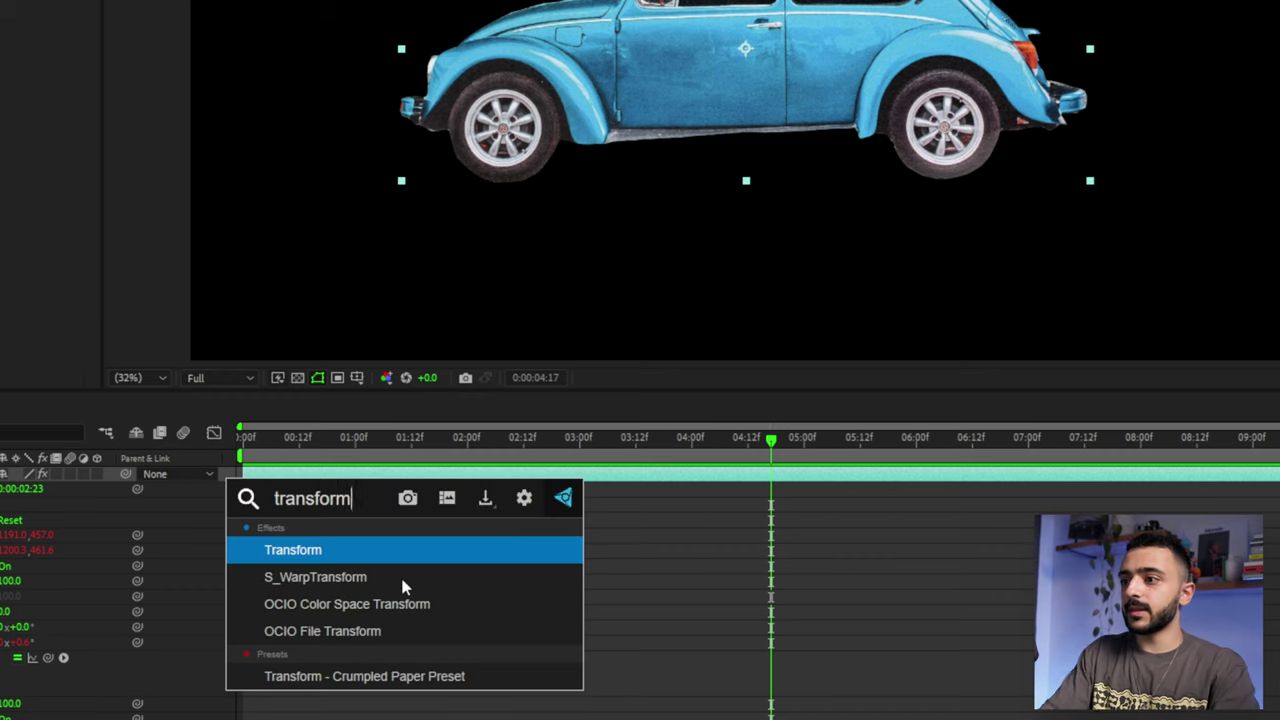
pyautogui.click(383, 677)
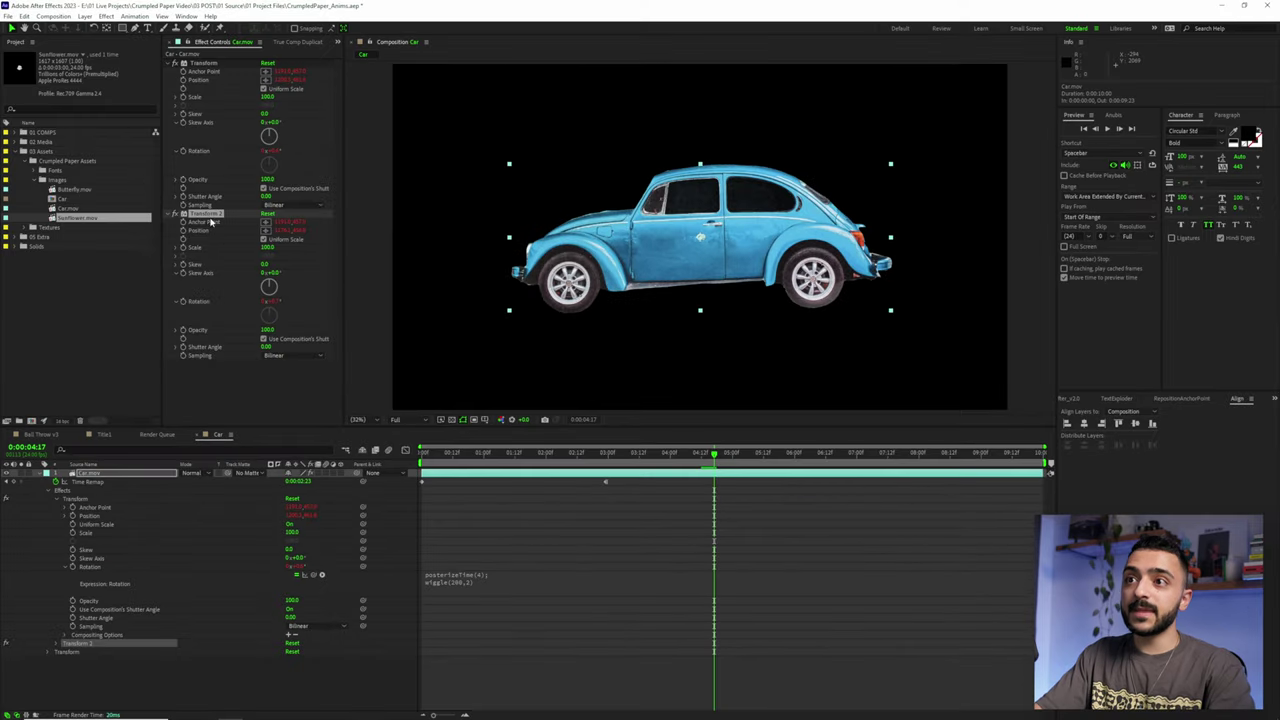
pyautogui.click(207, 219)
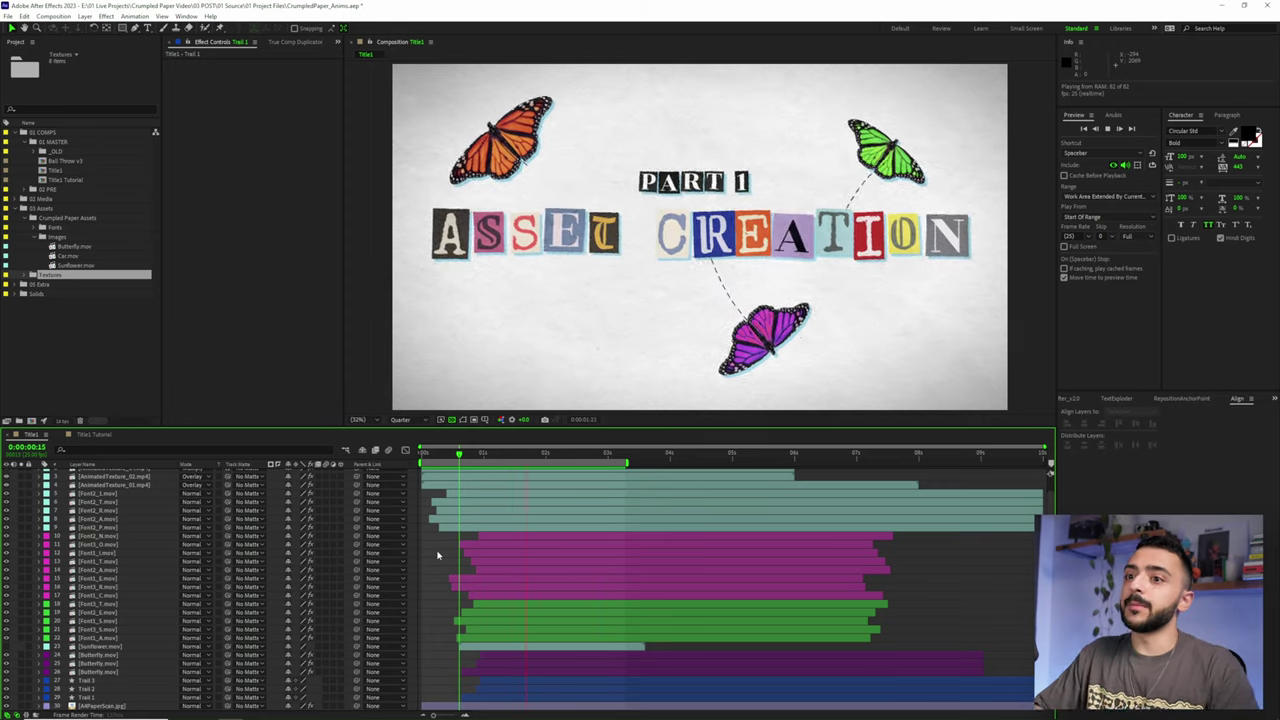
# Open the Title1 Tutorial composition and add Font 1's alphabet clips A, C, E, I, N, O, R, S and T as layers
pyautogui.click(97, 435)
pyautogui.click(33, 228)
pyautogui.click(36, 268)
pyautogui.click(55, 237)
pyautogui.click(46, 237)
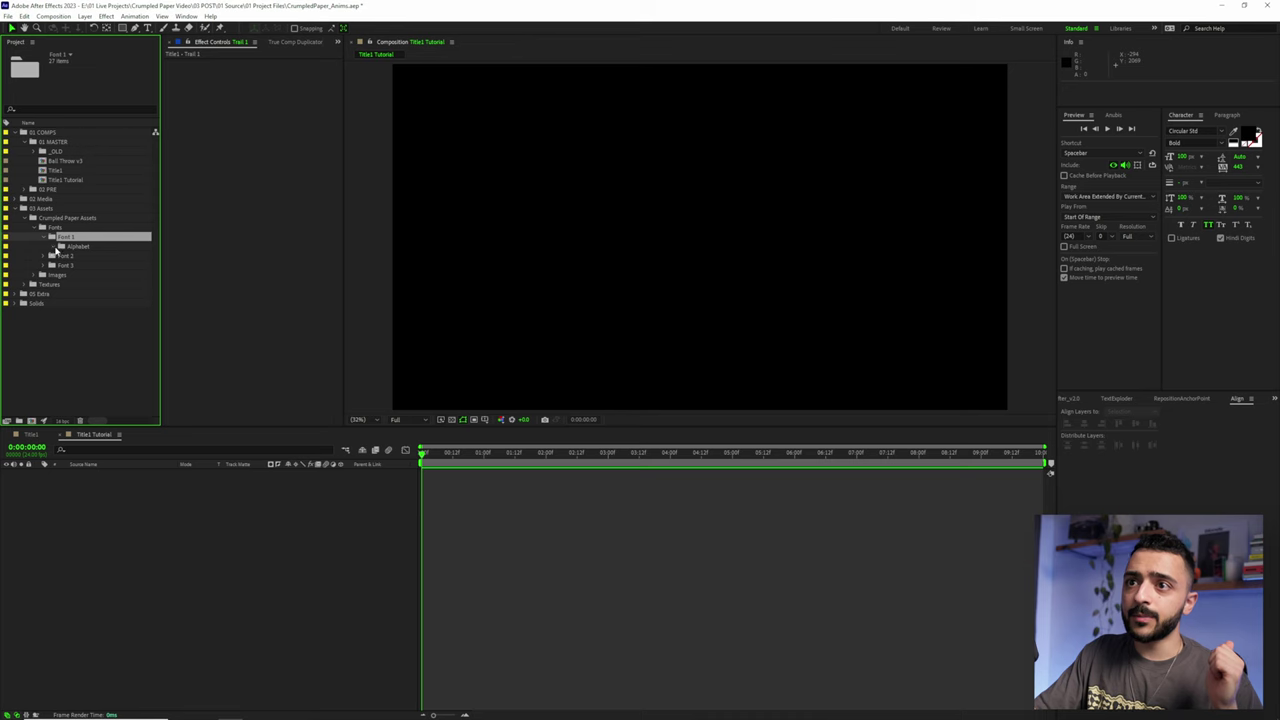
pyautogui.click(55, 247)
pyautogui.click(103, 172)
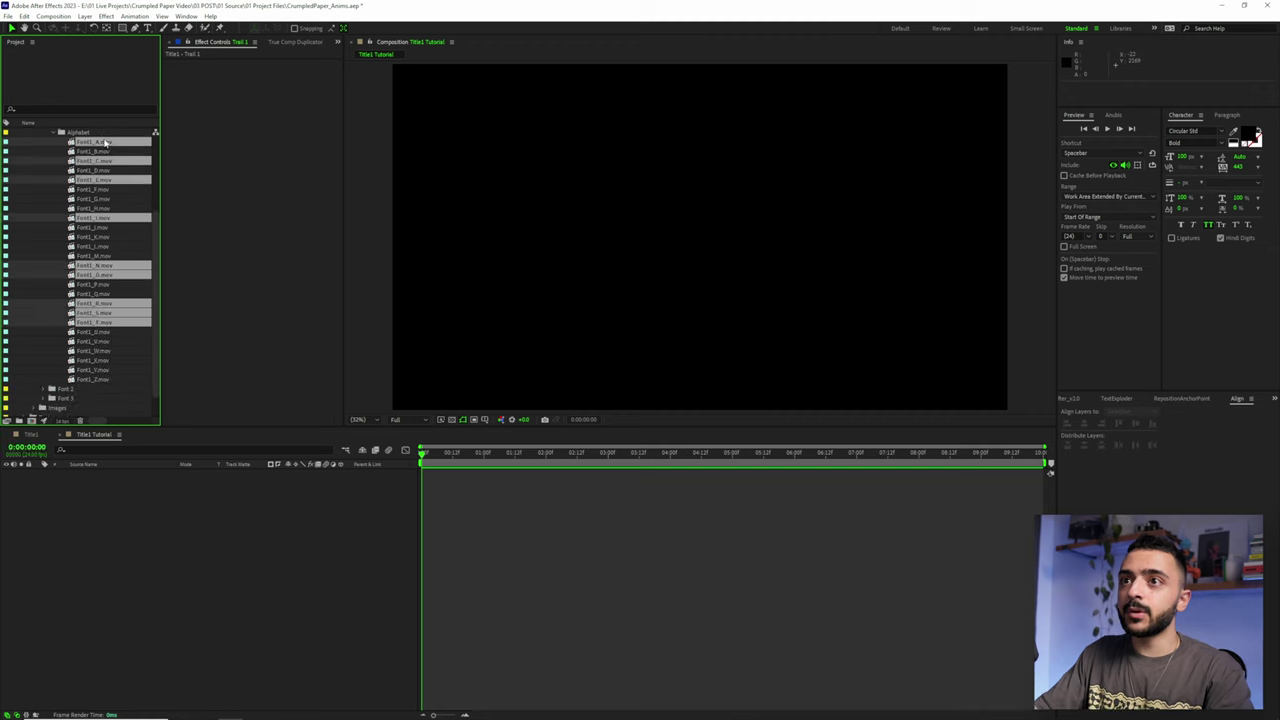
pyautogui.moveTo(110, 217); pyautogui.dragTo(230, 520)
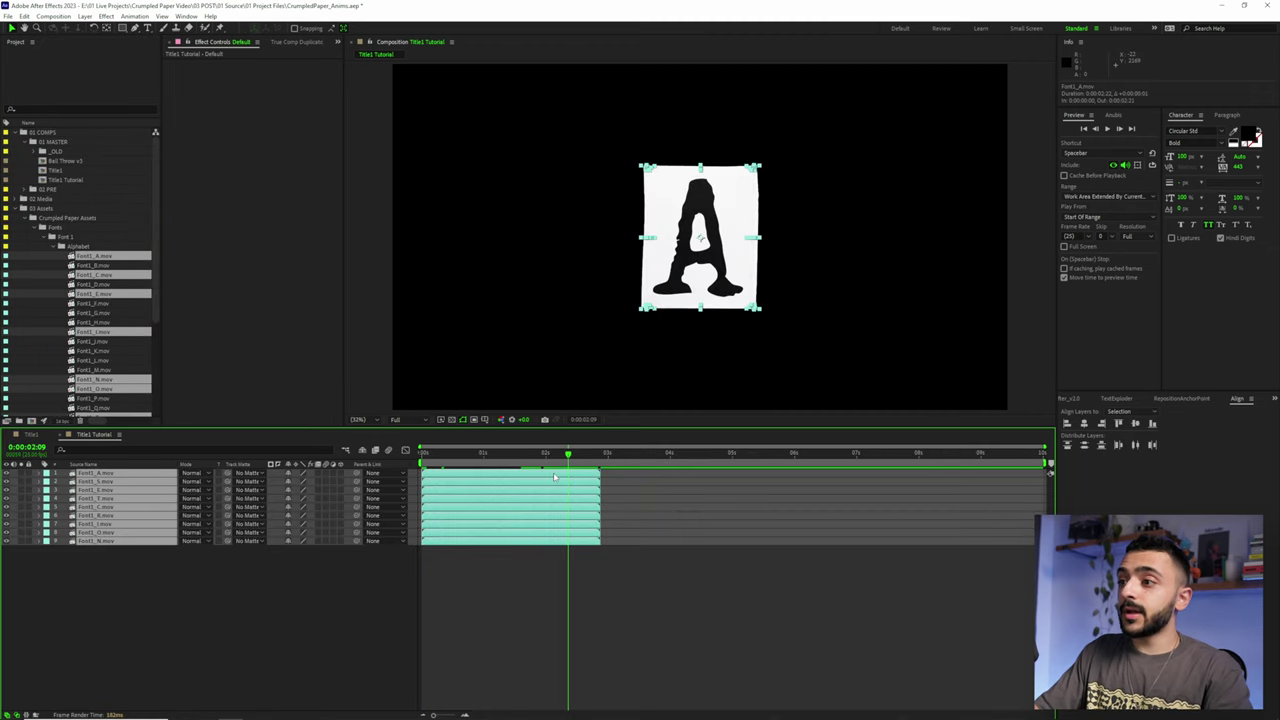
# Apply Freeze On Last Frame to all nine letter layers and collapse their Time Remap properties
pyautogui.rightClick(554, 477)
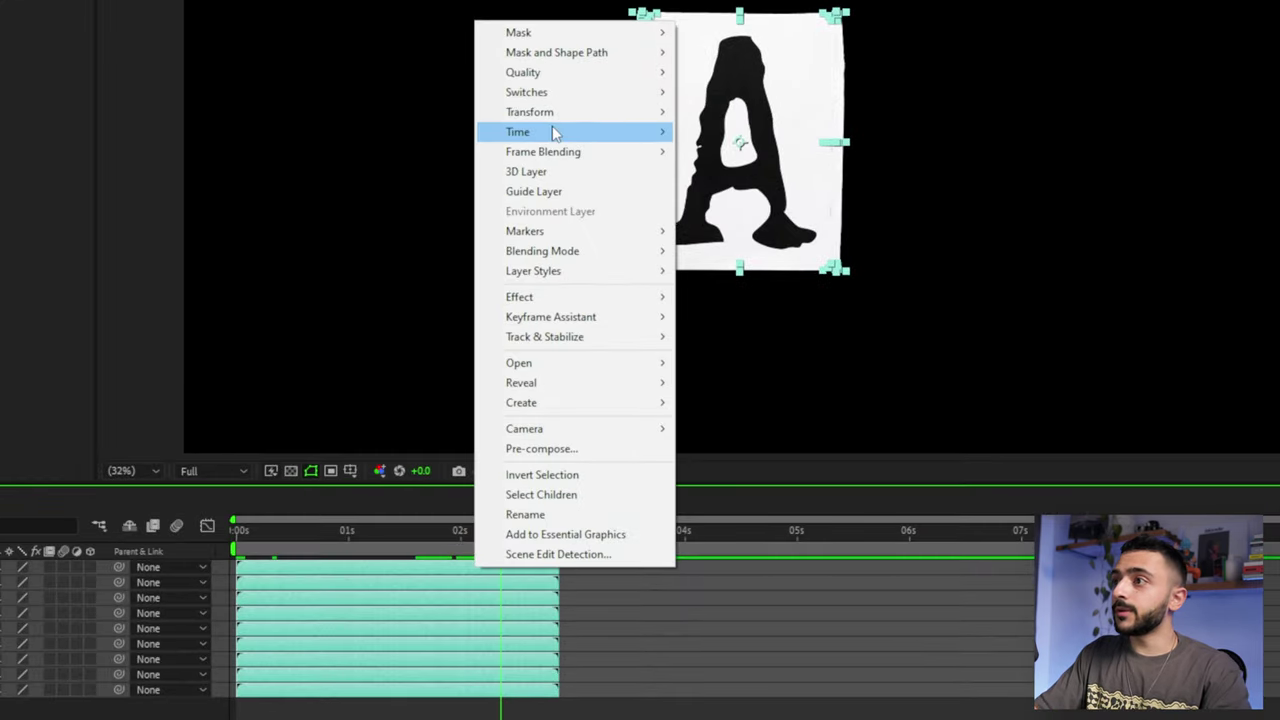
pyautogui.moveTo(589, 131)
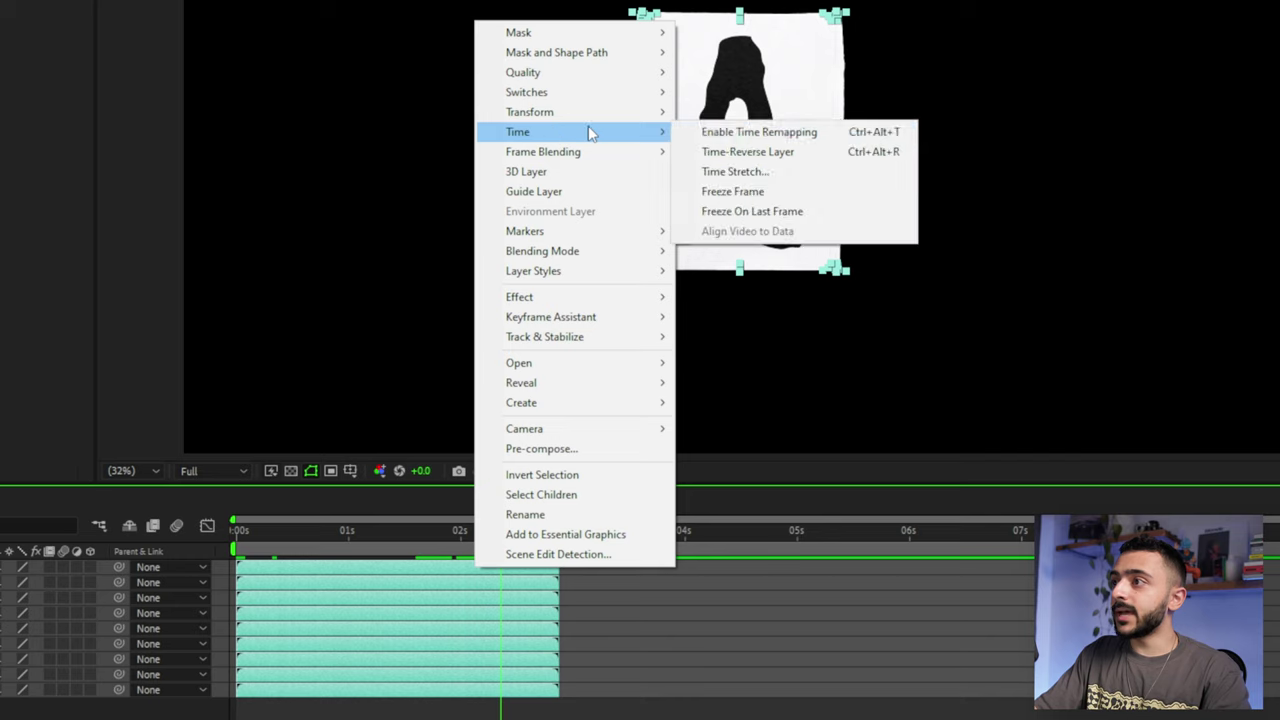
pyautogui.click(806, 209)
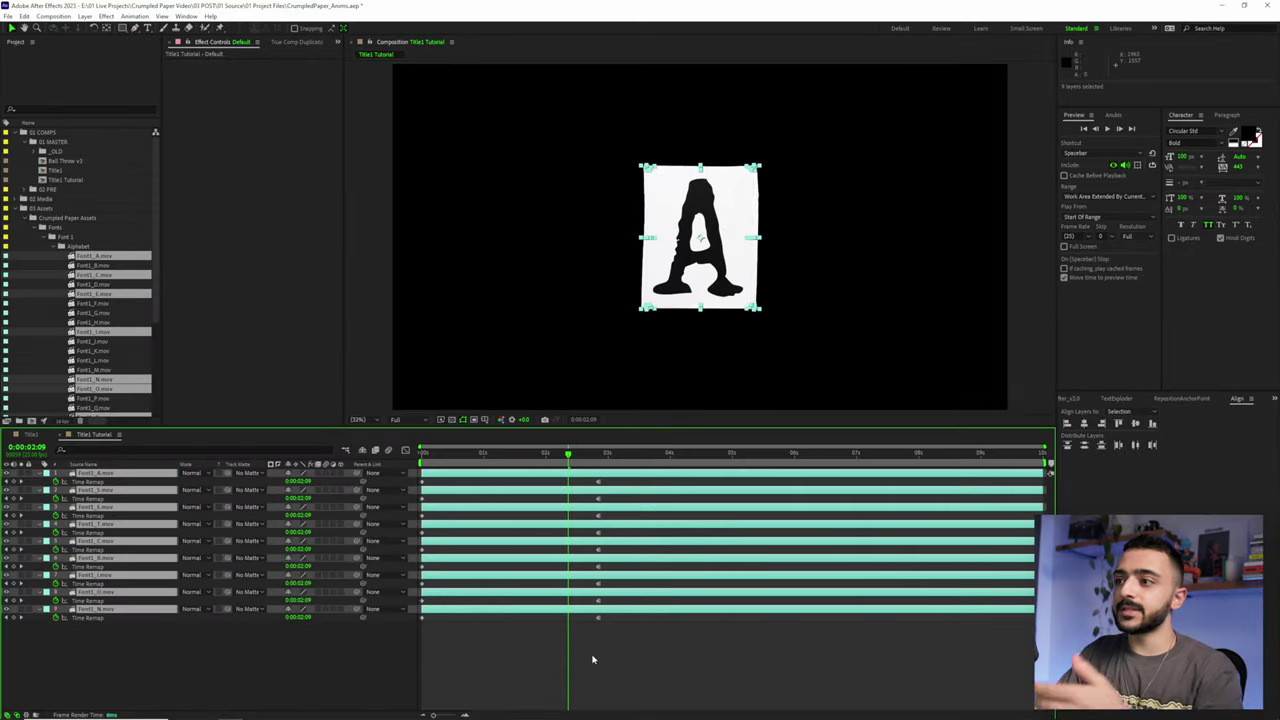
pyautogui.click(592, 661)
pyautogui.press('u')
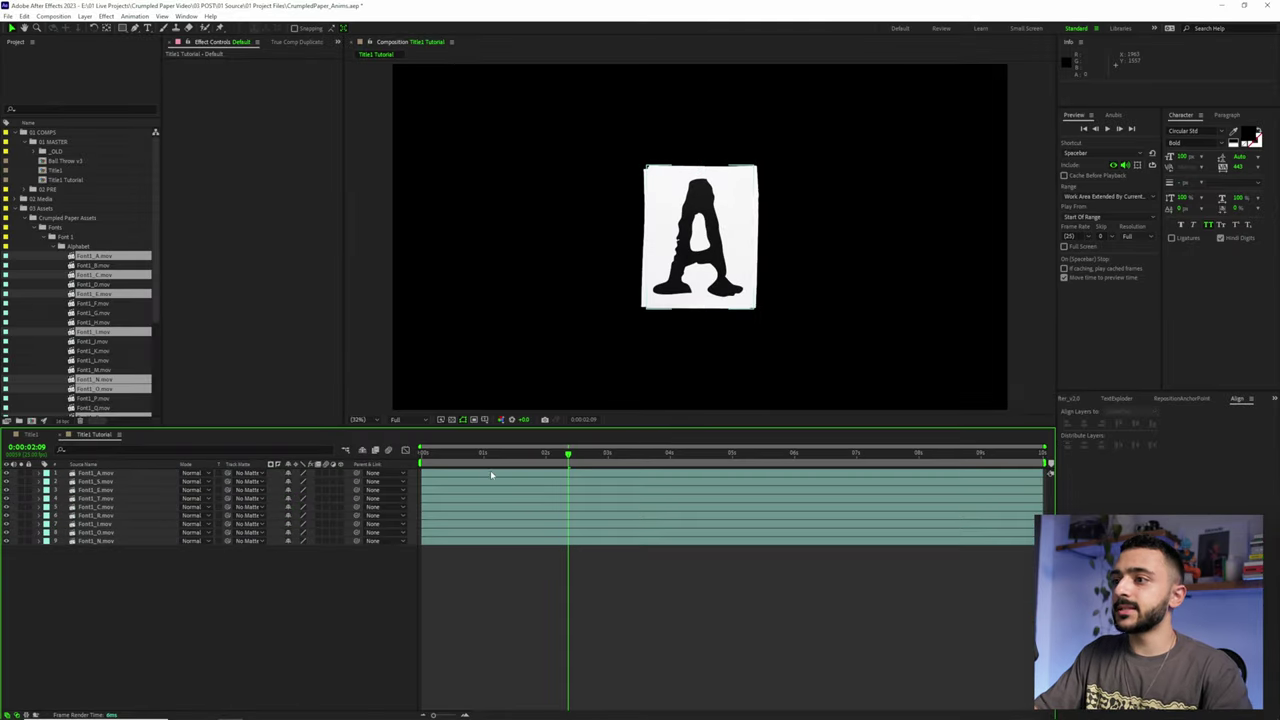
# Scale all nine letter layers down to roughly a third and line up A, S, E and T, leaving a gap for the second S
pyautogui.click(490, 475)
pyautogui.keyDown('shift'); pyautogui.click(538, 538); pyautogui.keyUp('shift')
pyautogui.press('s')
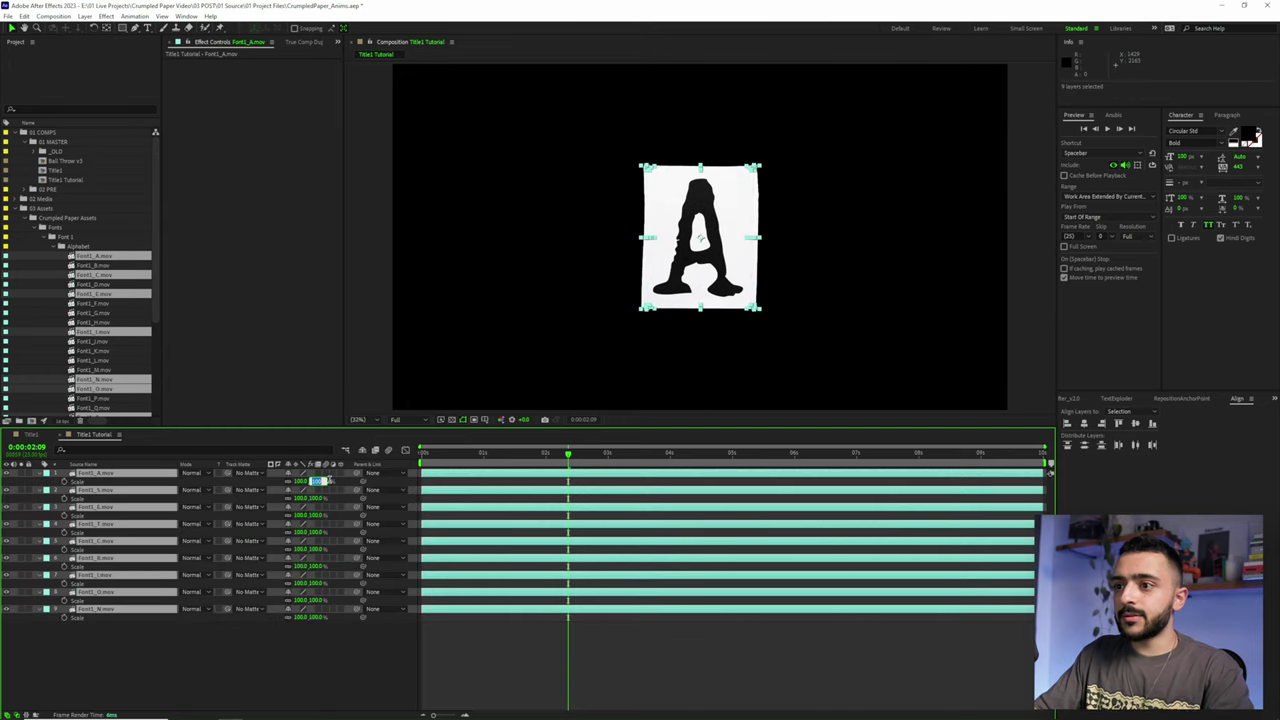
pyautogui.press('Return')
pyautogui.press('s')
pyautogui.press('F2')
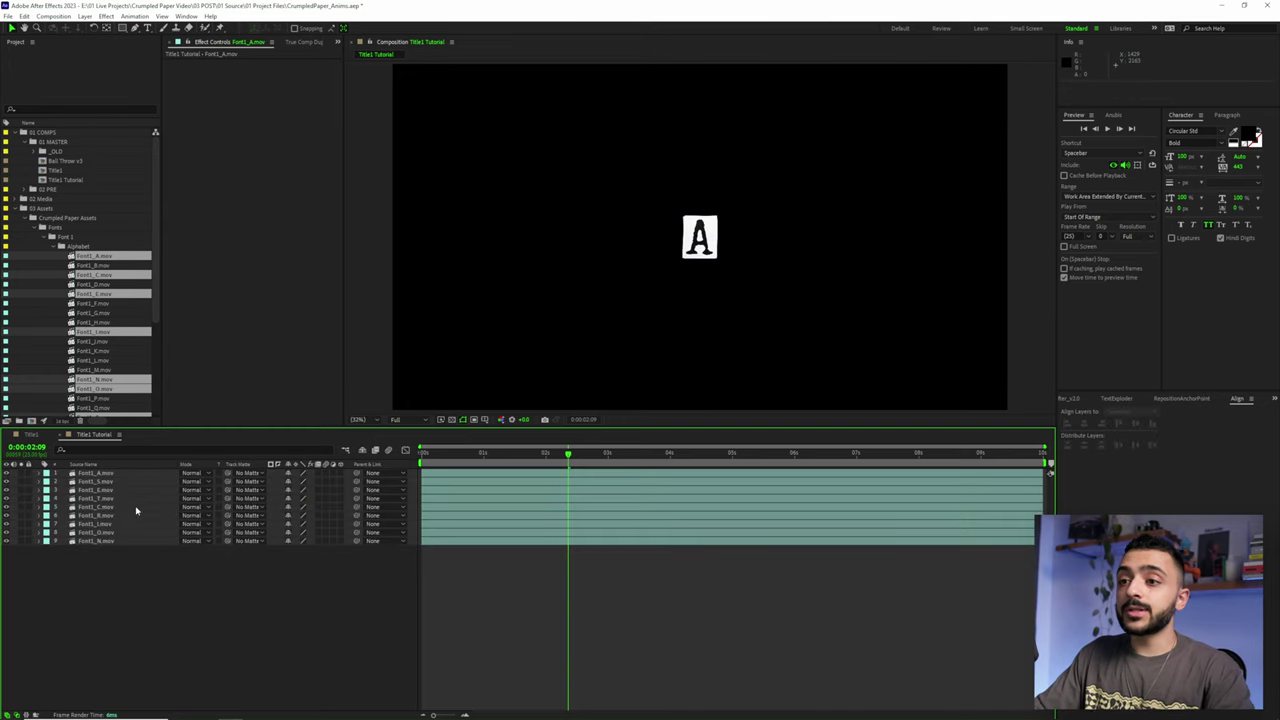
pyautogui.moveTo(699, 237); pyautogui.dragTo(587, 237)
pyautogui.moveTo(700, 237); pyautogui.dragTo(667, 237)
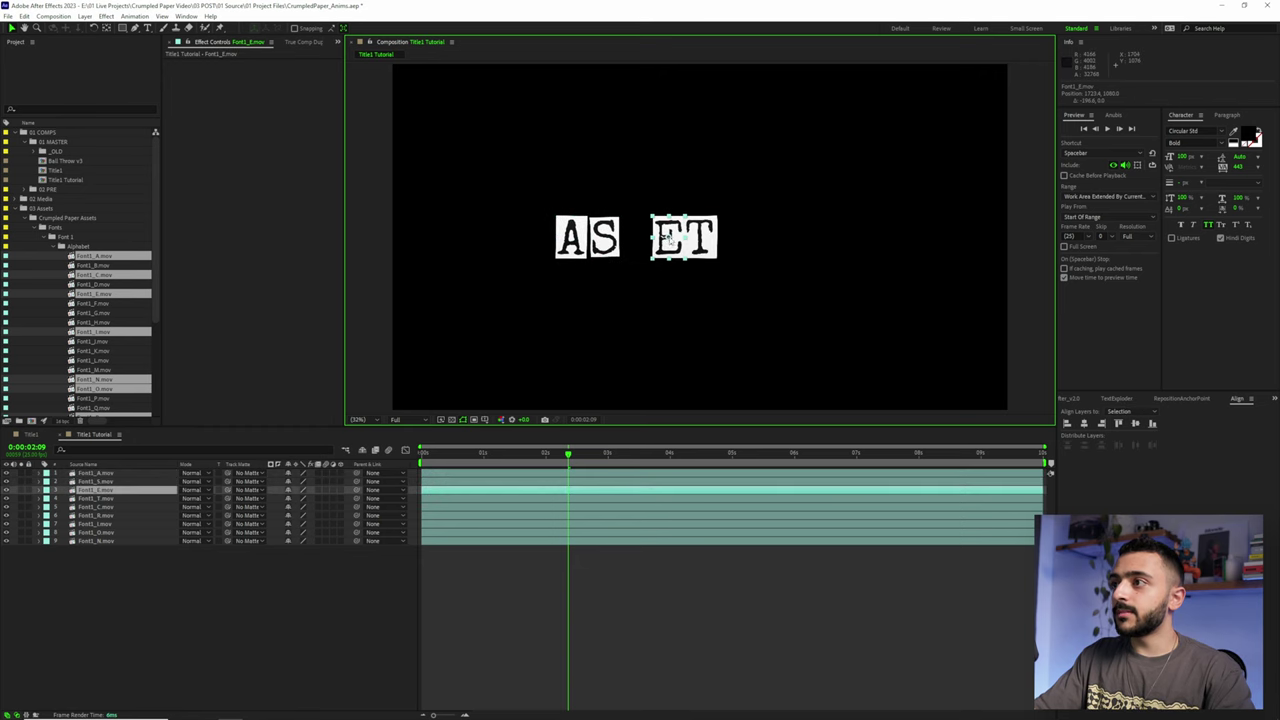
# Add a text layer reading "Asset Creation" as a reference for the title's letters
pyautogui.rightClick(126, 568)
pyautogui.moveTo(150, 570)
pyautogui.click(284, 584)
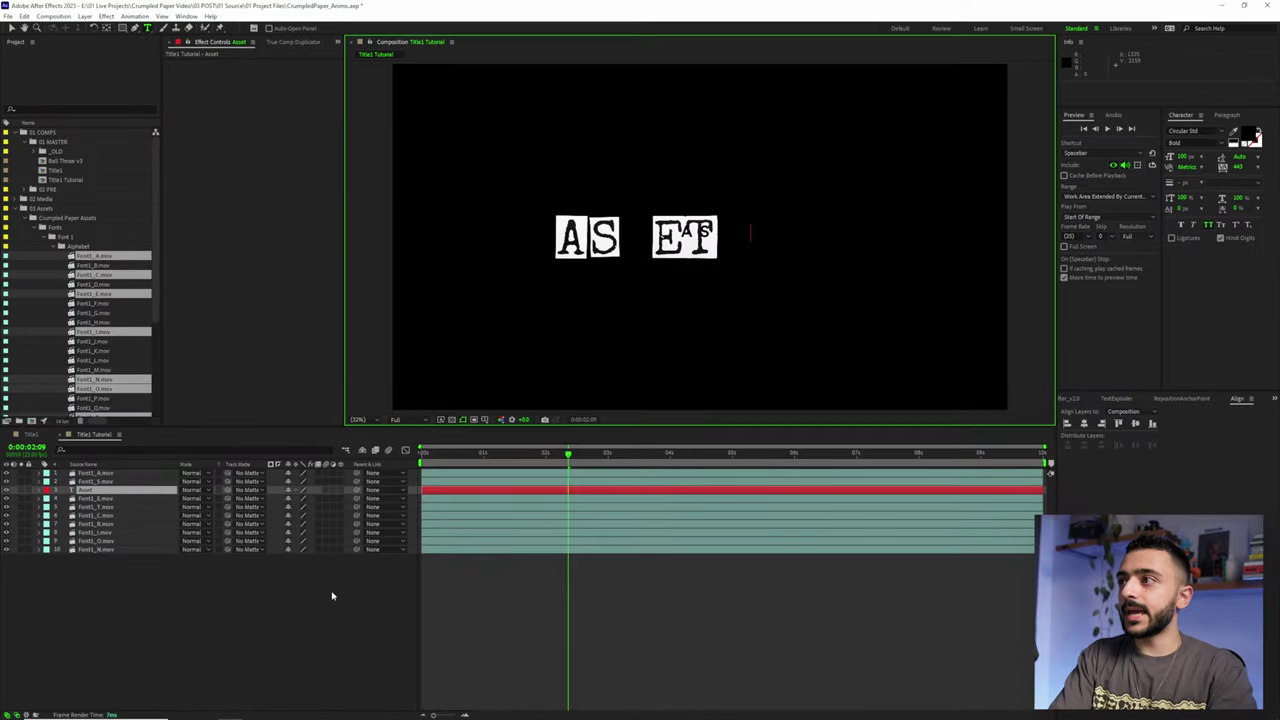
pyautogui.write('Asset Creation')
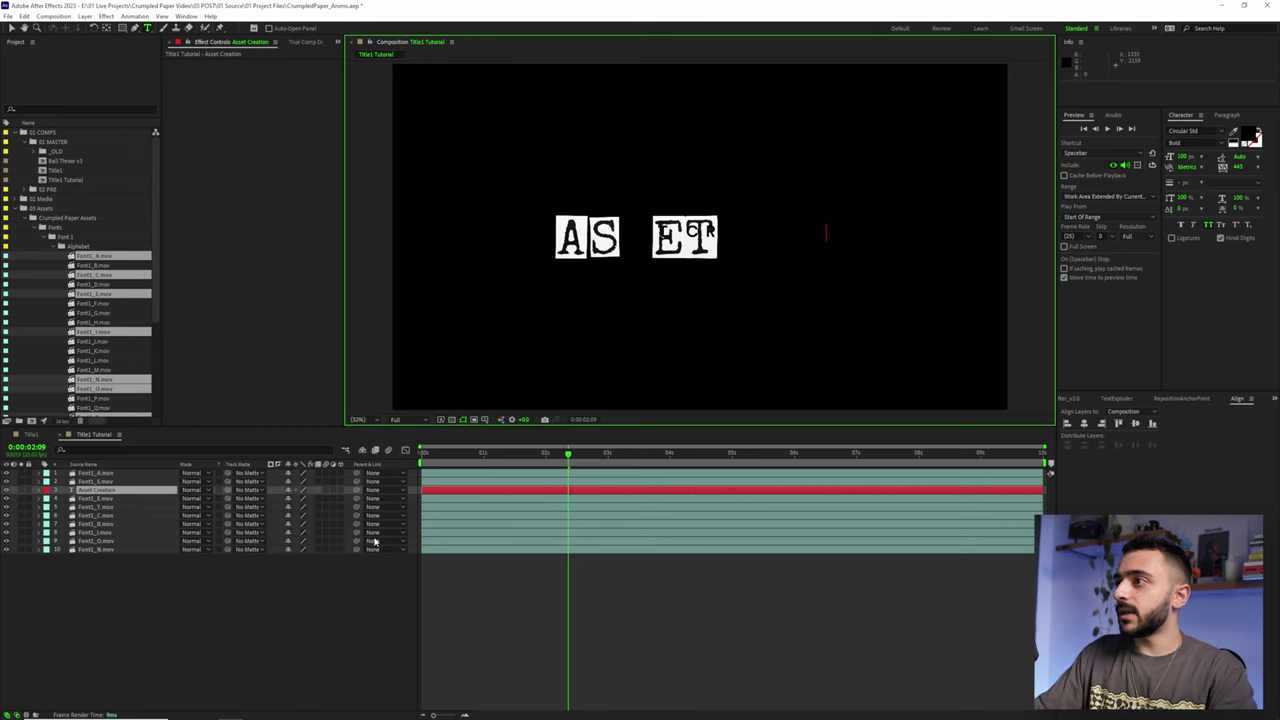
# Set the fill colour of the whole Asset Creation text to a bright red
pyautogui.hotkey('ctrl', 'a')
pyautogui.click(1247, 134)
pyautogui.click(568, 443)
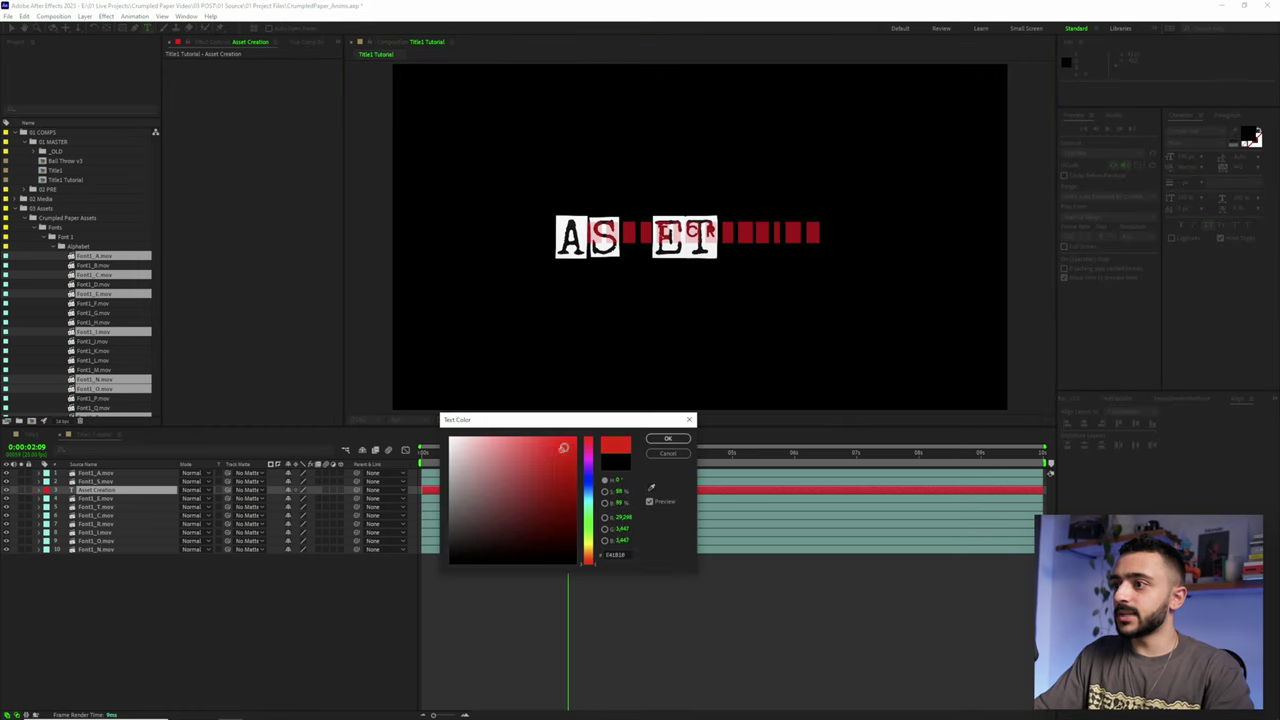
# Make the Asset Creation guide text red, bring its layer to the front, enlarge it to about twice its size and centre it
pyautogui.click(668, 438)
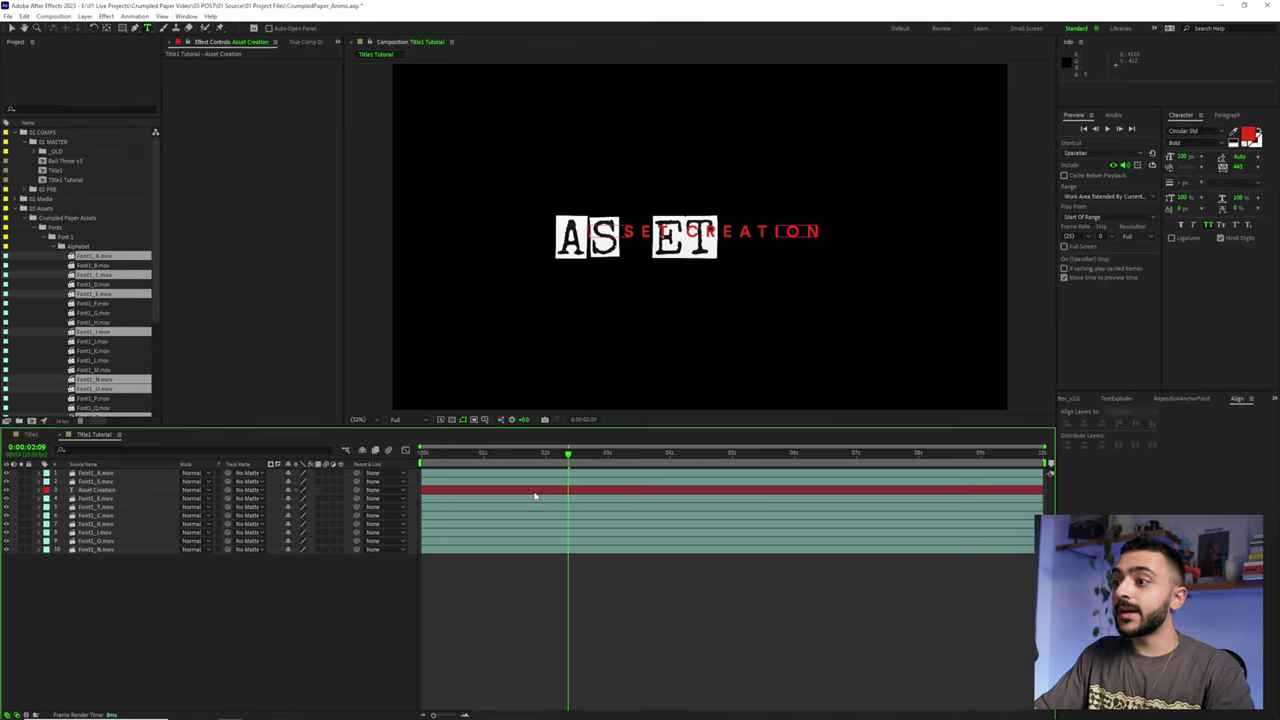
pyautogui.moveTo(135, 491); pyautogui.dragTo(110, 470)
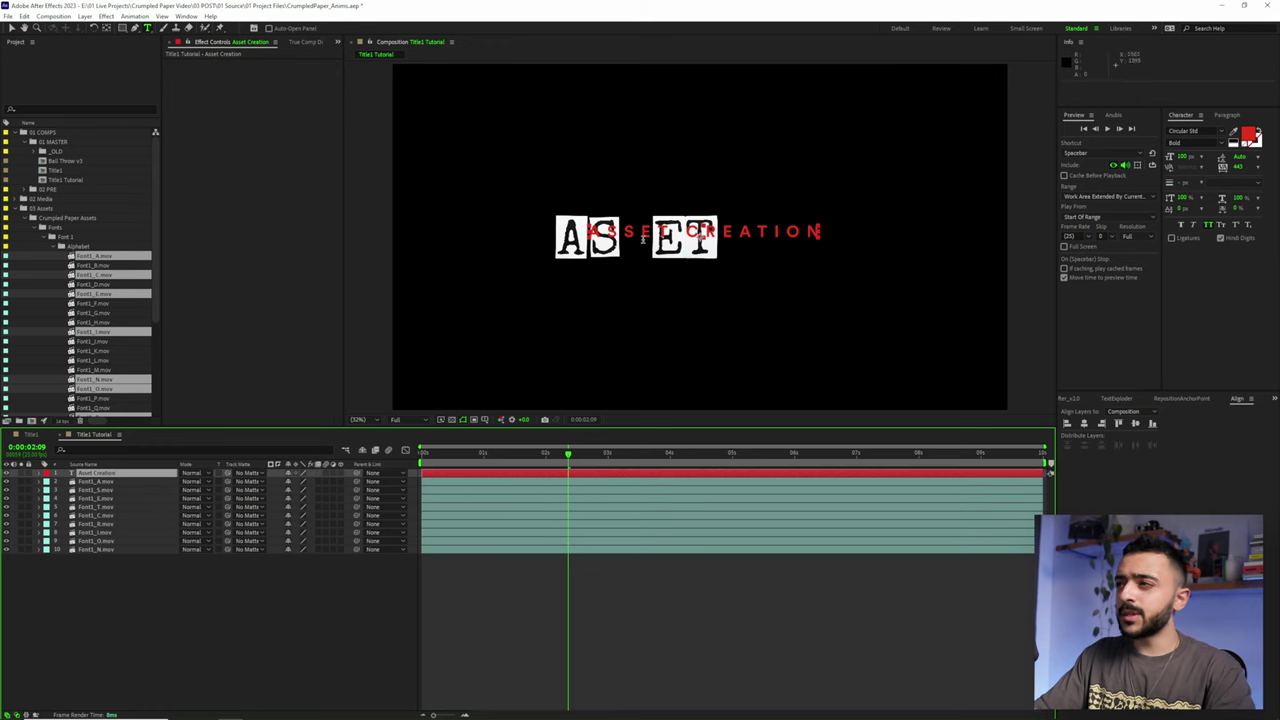
pyautogui.press('v')
pyautogui.moveTo(590, 227); pyautogui.dragTo(564, 218)
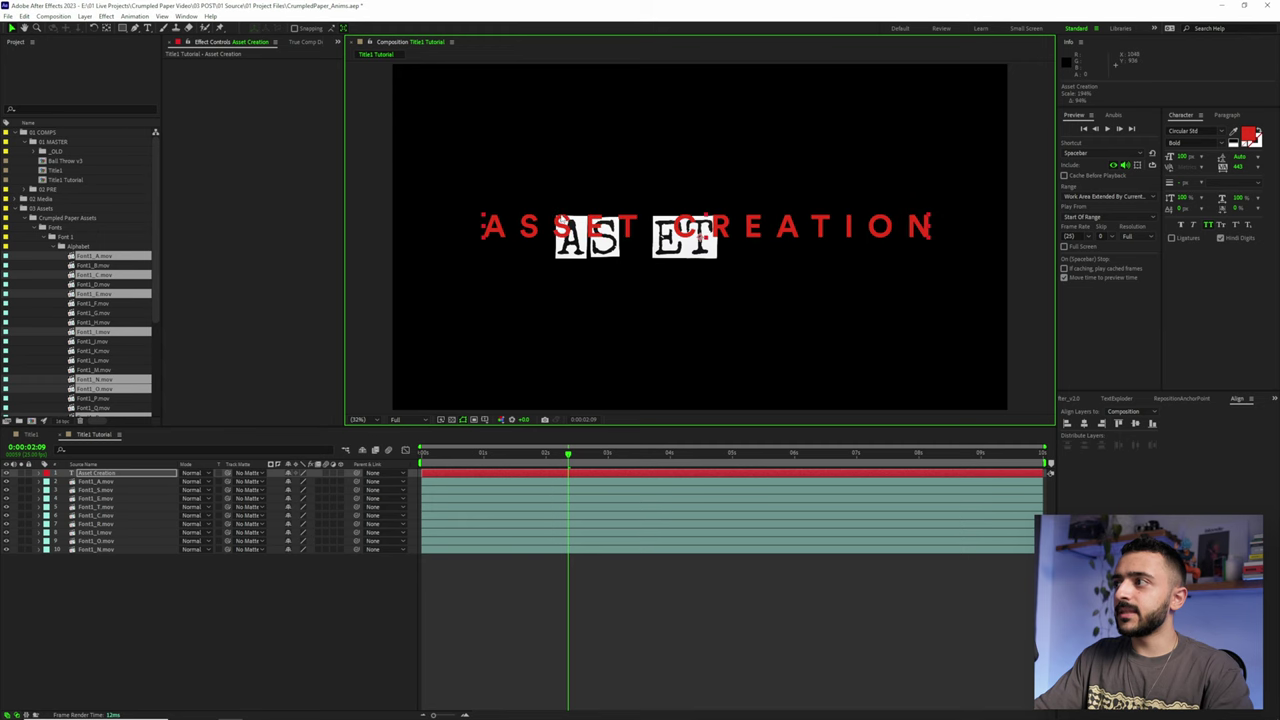
pyautogui.hotkey('ctrl', 'alt', 'Home')
pyautogui.hotkey('ctrl', 'Home')
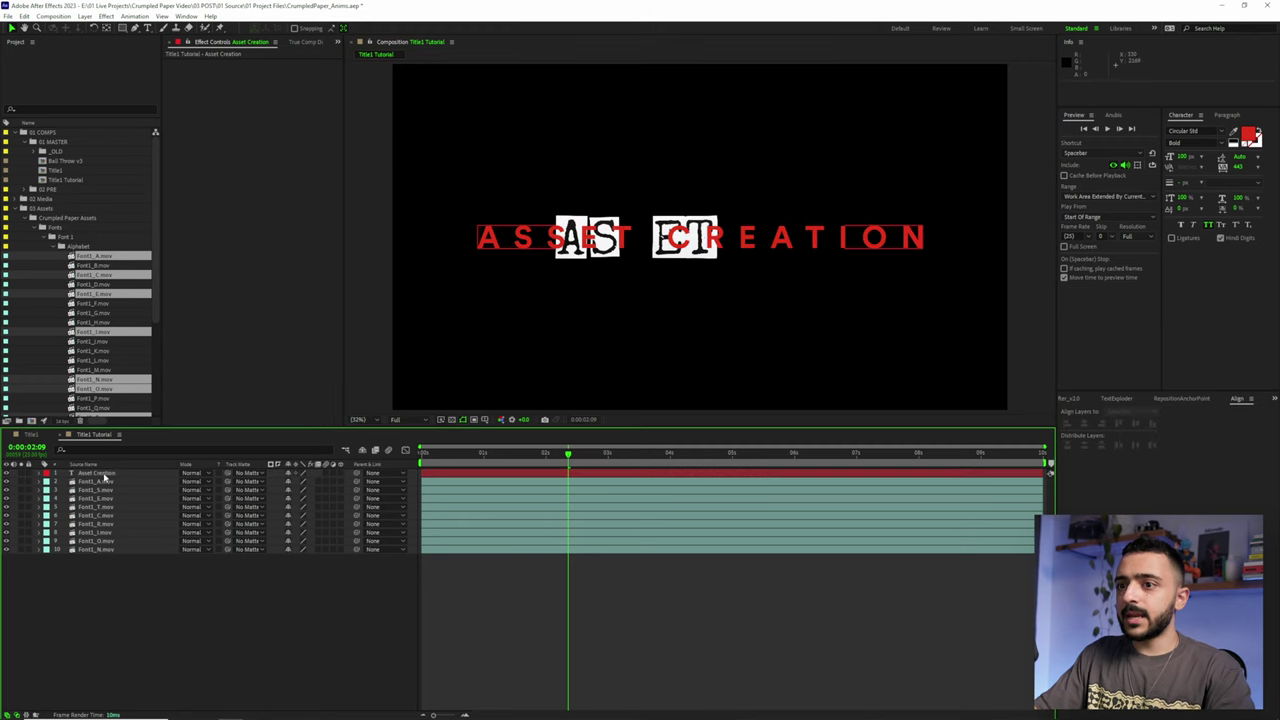
# Send the Asset Creation text layer behind the letters and place the A and first S tiles over their guide letters
pyautogui.moveTo(100, 472); pyautogui.dragTo(97, 569)
pyautogui.click(100, 474)
pyautogui.moveTo(572, 240); pyautogui.dragTo(521, 238)
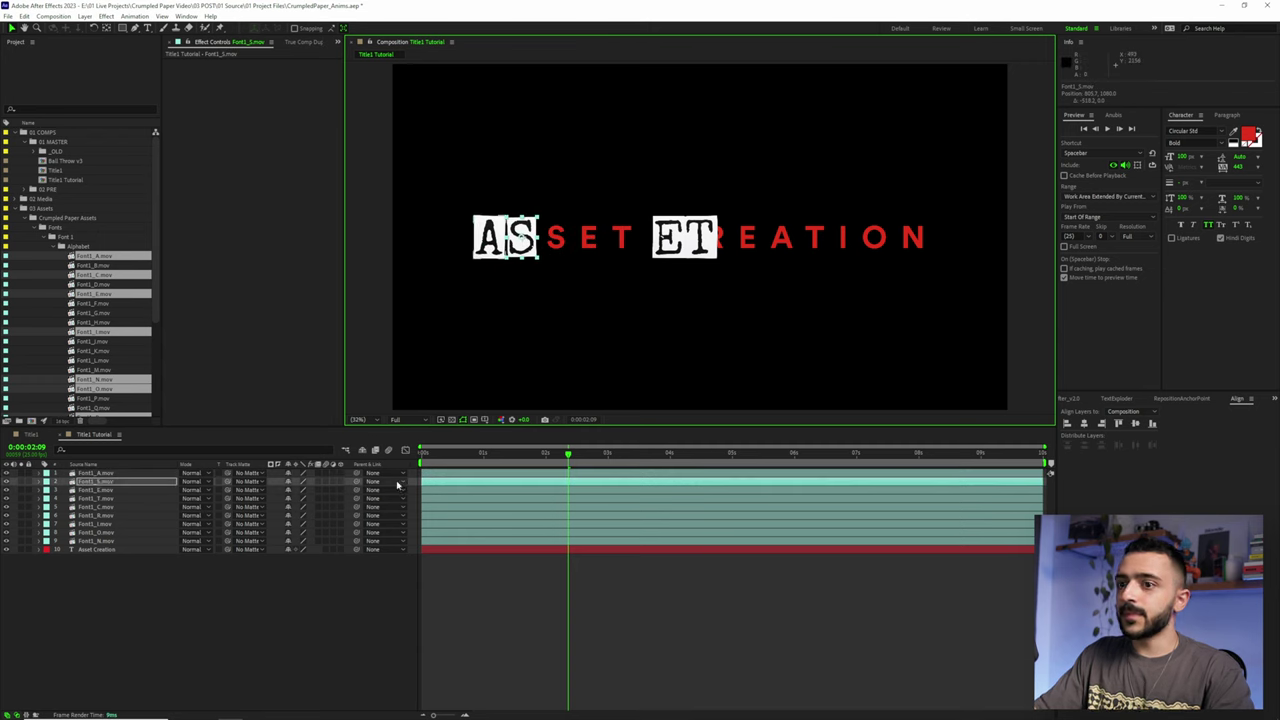
# Duplicate the S tile for the second S and place the E, T, C and R tiles over their guide letters
pyautogui.click(100, 482)
pyautogui.hotkey('ctrl', 'd')
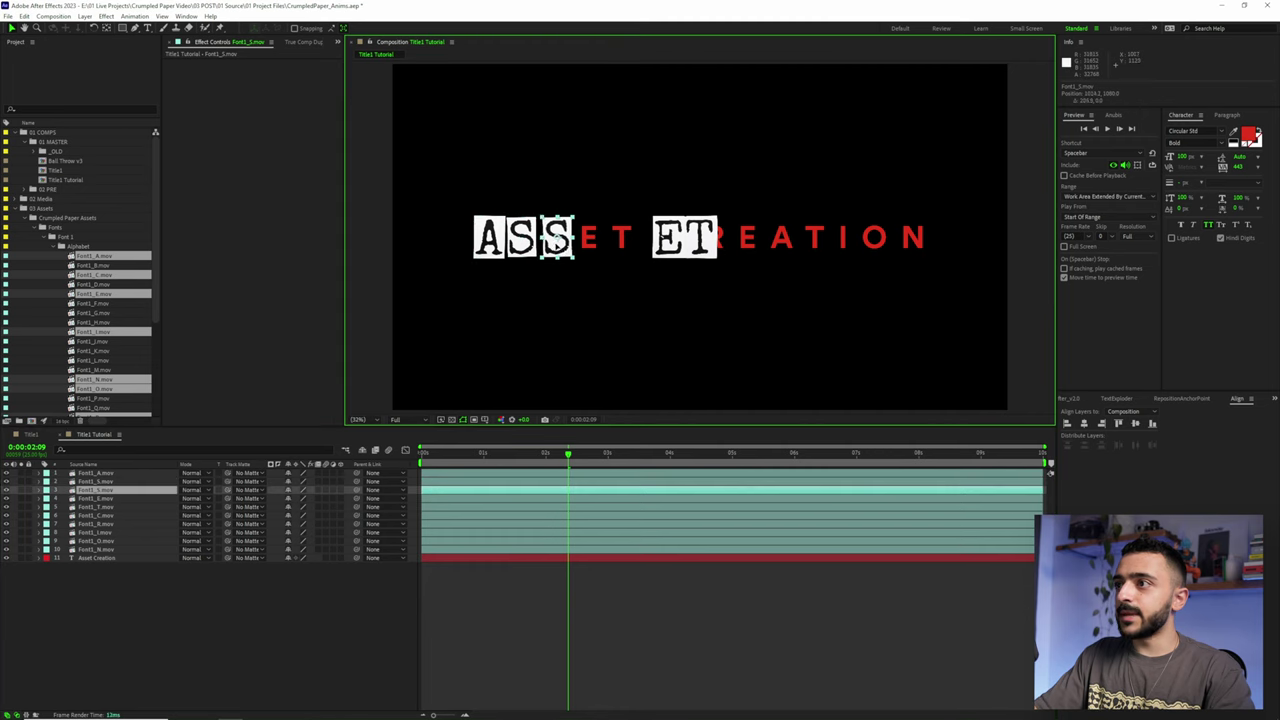
pyautogui.moveTo(554, 230); pyautogui.dragTo(557, 226)
pyautogui.moveTo(706, 245)
pyautogui.mouseDown()
pyautogui.moveTo(721, 245)
pyautogui.moveTo(713, 252)
pyautogui.mouseUp()
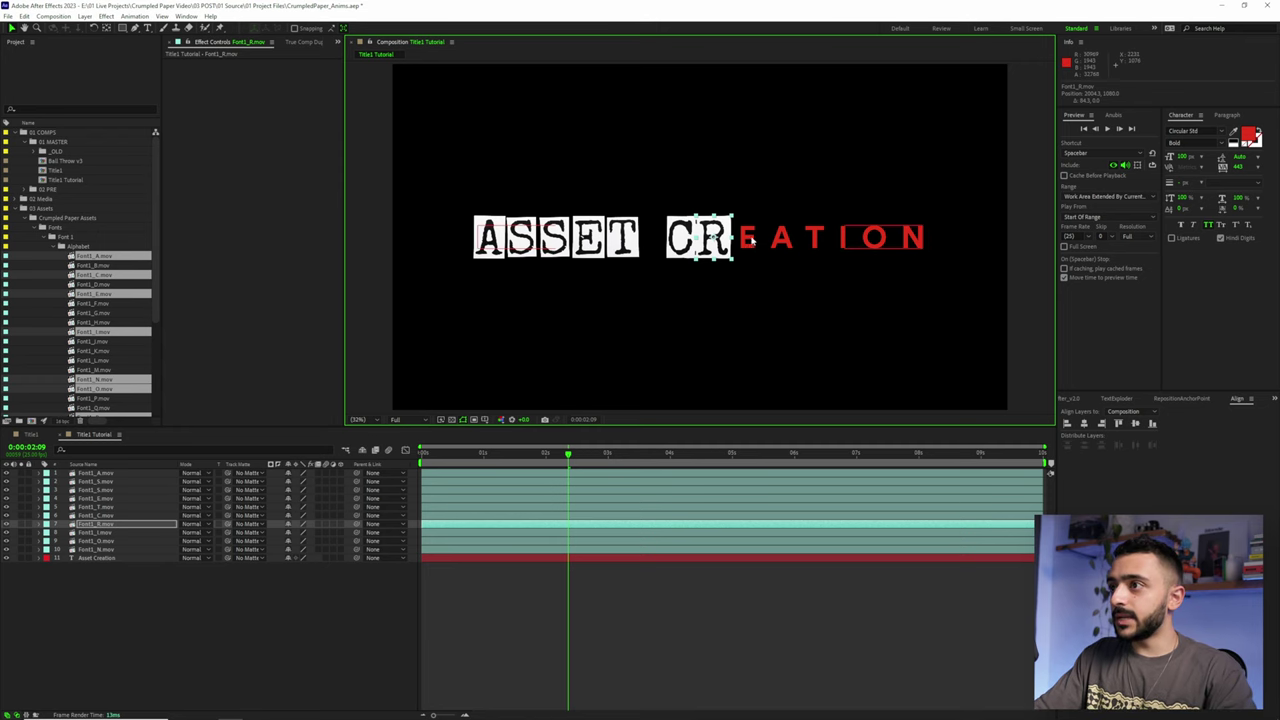
# Copy the E tile's layer below the R layer and place the copy over the E of CREATION
pyautogui.click(585, 238)
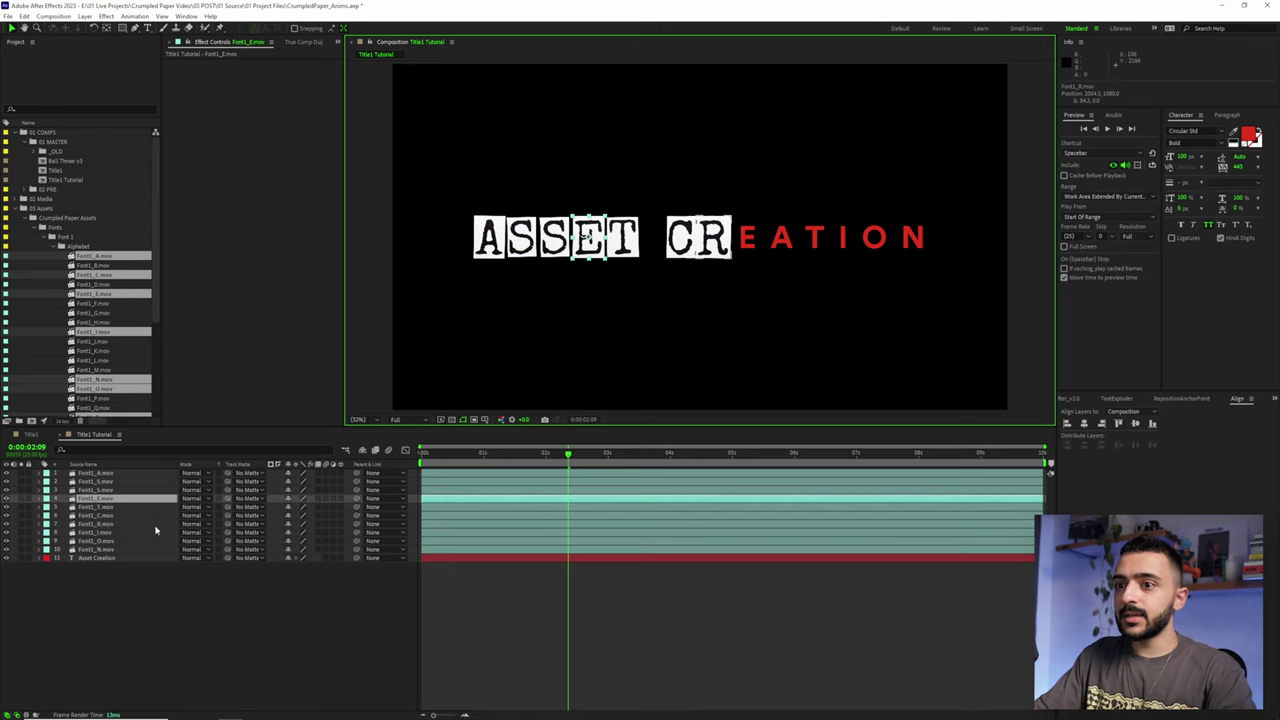
pyautogui.click(108, 533)
pyautogui.hotkey('ctrl', 'v')
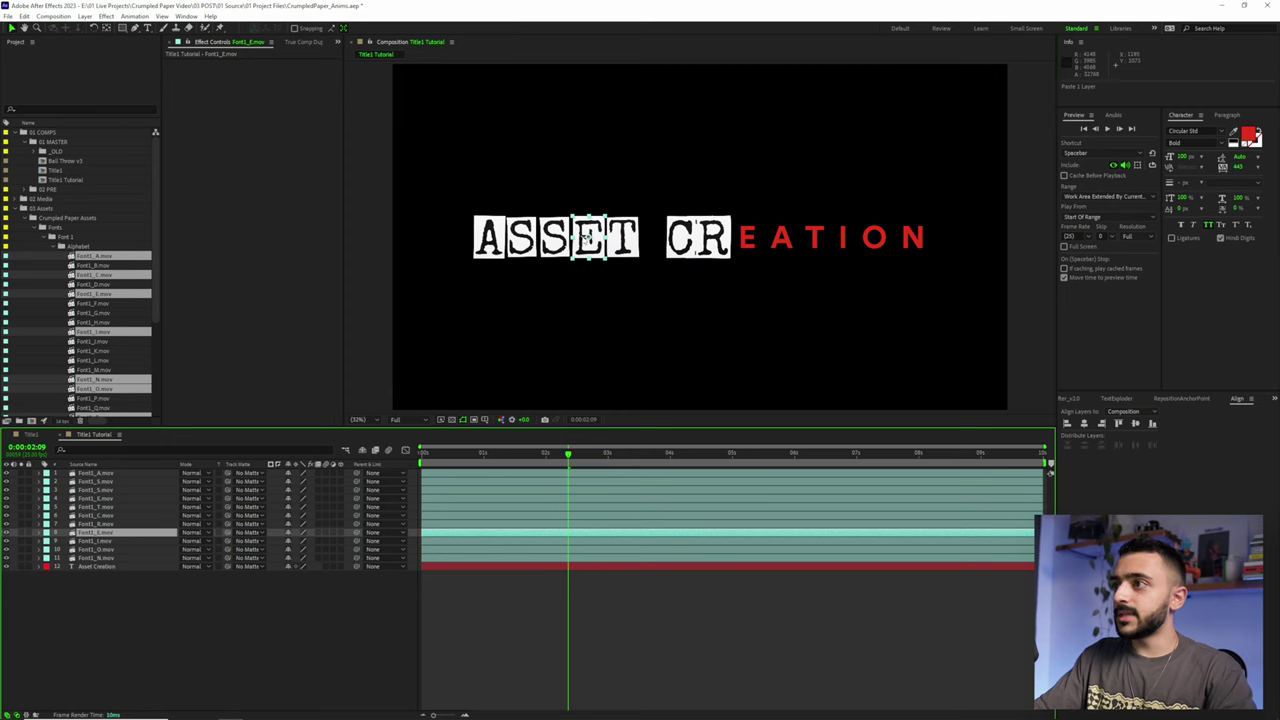
pyautogui.moveTo(588, 238); pyautogui.dragTo(751, 238)
# Copy the A tile's layer below the second E layer and place the copy over the A of CREATION
pyautogui.click(95, 474)
pyautogui.hotkey('ctrl', 'c')
pyautogui.click(96, 541)
pyautogui.hotkey('ctrl', 'v')
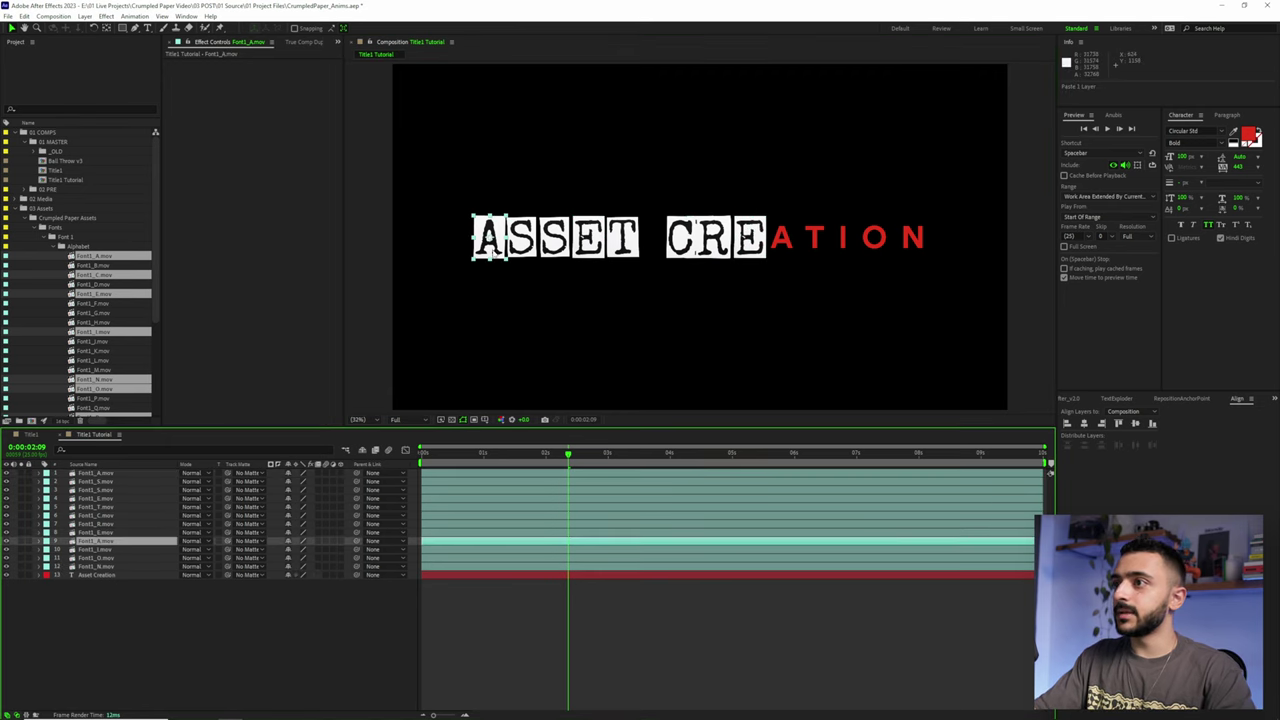
pyautogui.moveTo(492, 252); pyautogui.dragTo(787, 254)
# Place a copied T tile and the I, O and N tiles over the remaining guide letters, and delete the guide text layer
pyautogui.hotkey('ctrl', 'v')
pyautogui.moveTo(622, 240); pyautogui.dragTo(818, 245)
pyautogui.click(96, 557)
pyautogui.click(96, 575)
pyautogui.moveTo(700, 240); pyautogui.dragTo(911, 240)
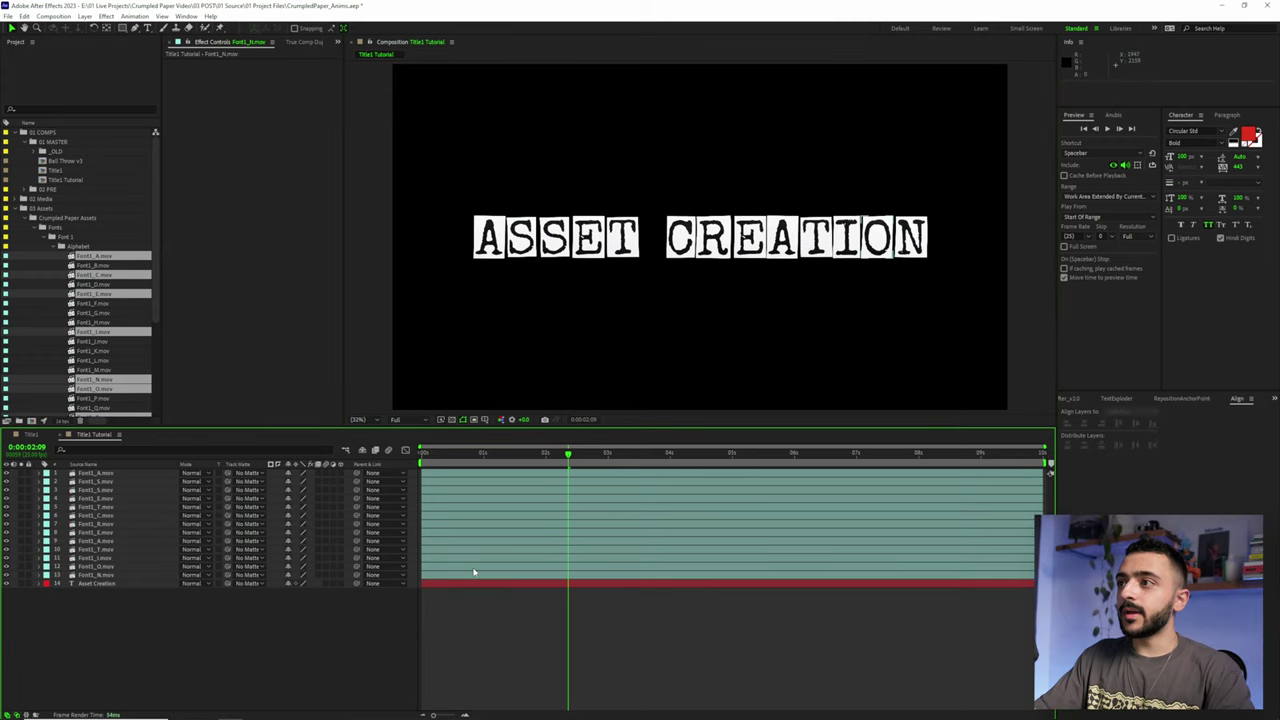
pyautogui.click(487, 584)
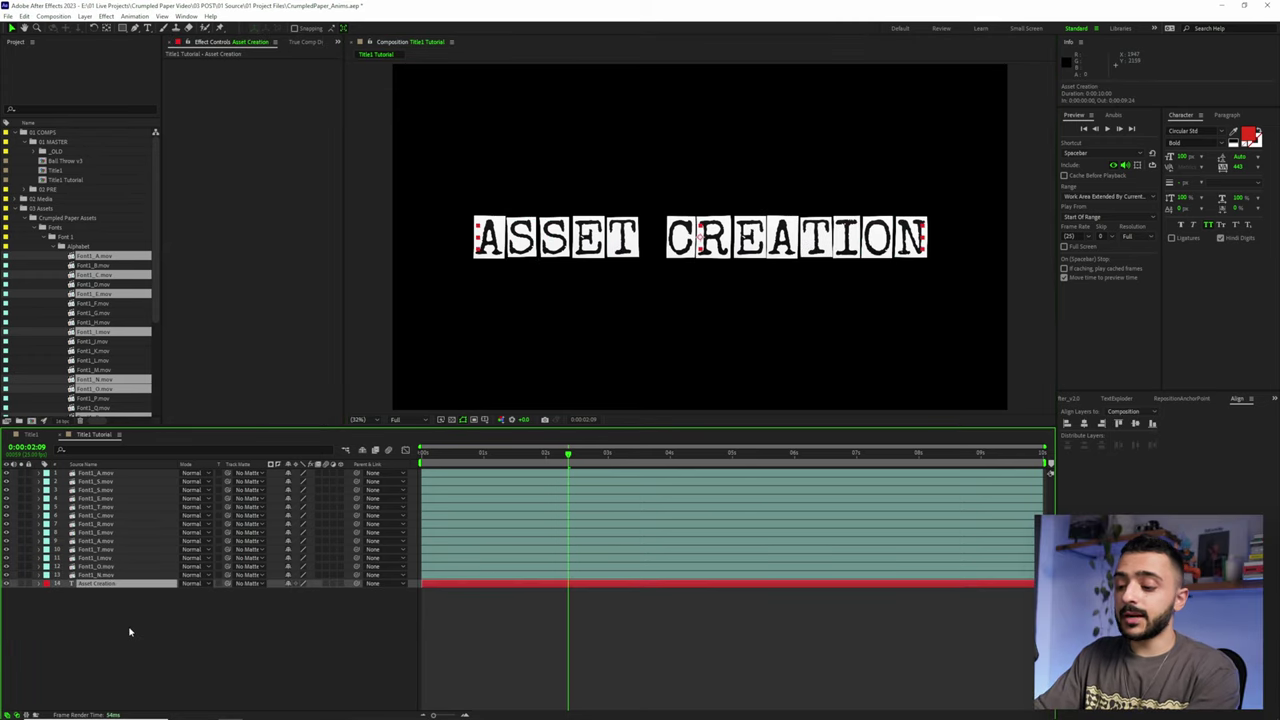
pyautogui.press('Delete')
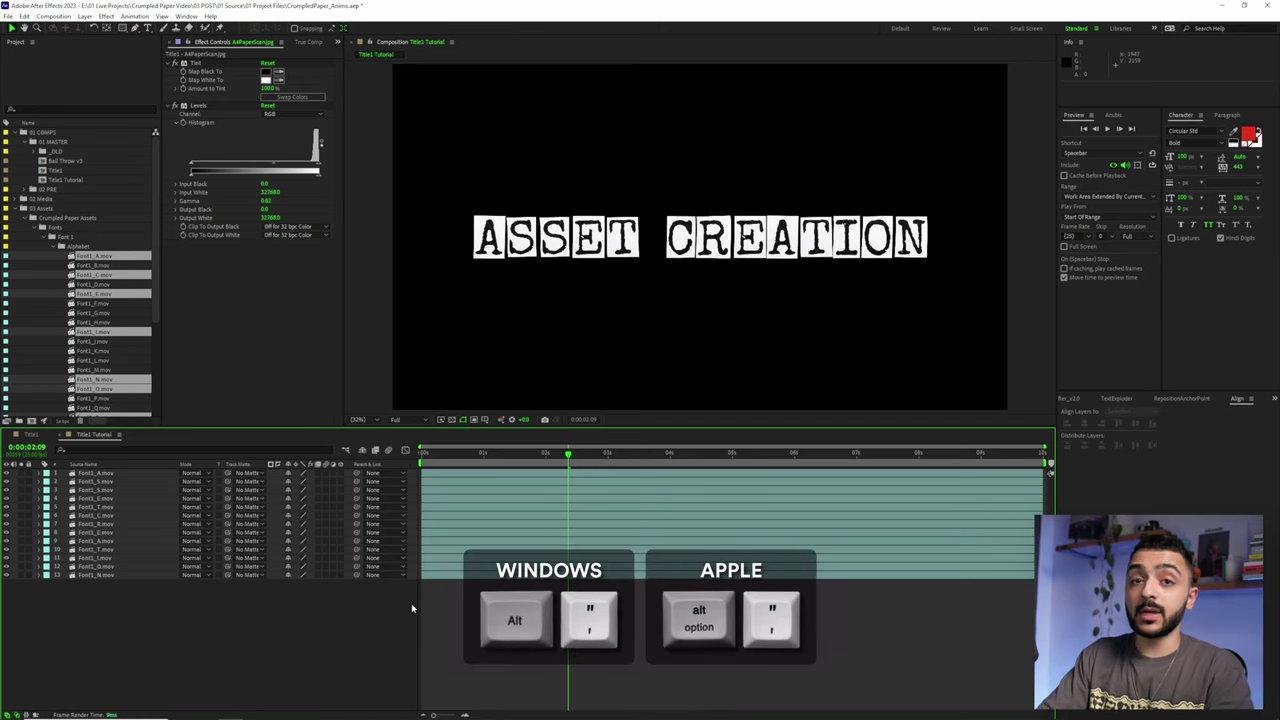
# Show the proportional grid and shift all the letter tiles together so the title is centred on it
pyautogui.hotkey('alt', "'")
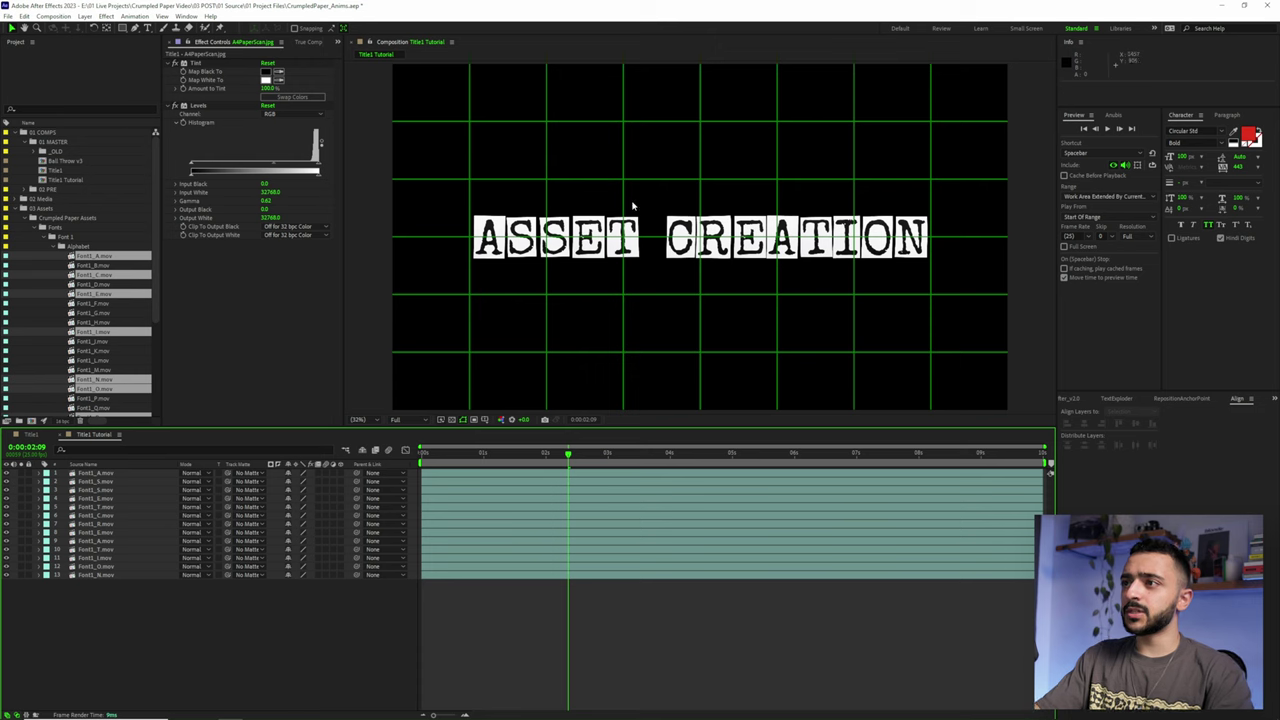
pyautogui.moveTo(470, 283); pyautogui.dragTo(925, 240)
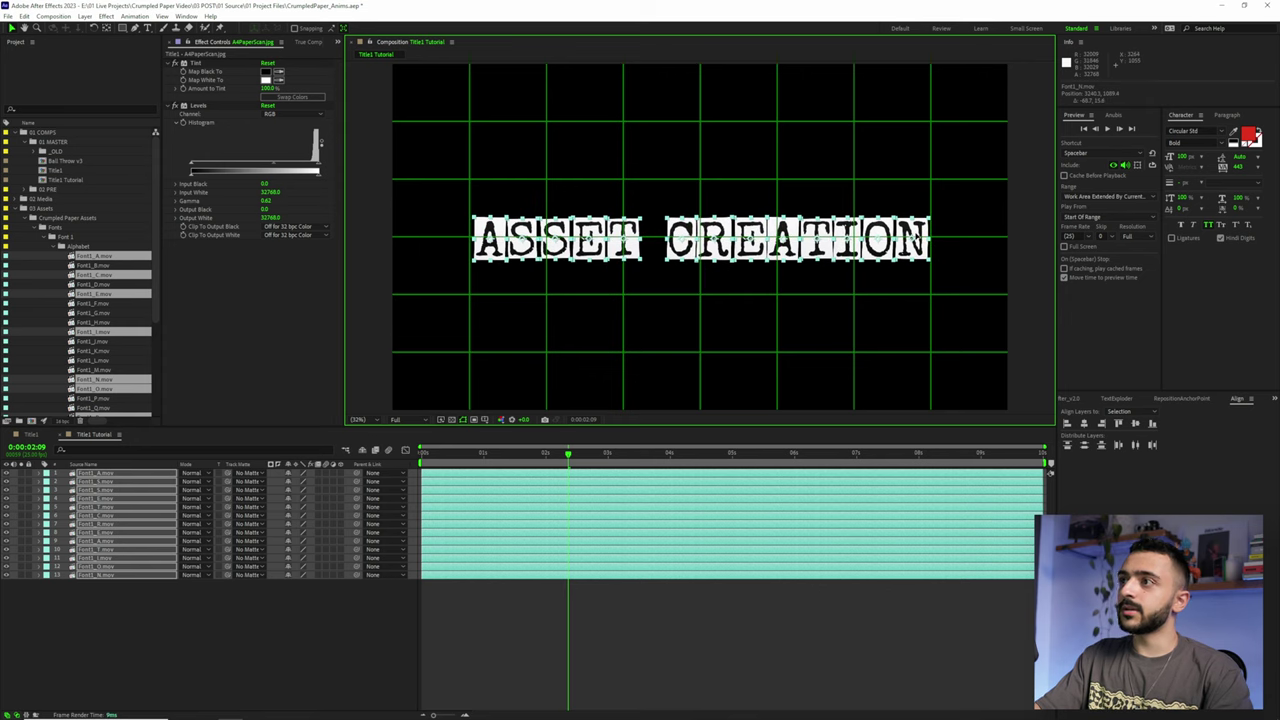
pyautogui.click(471, 294)
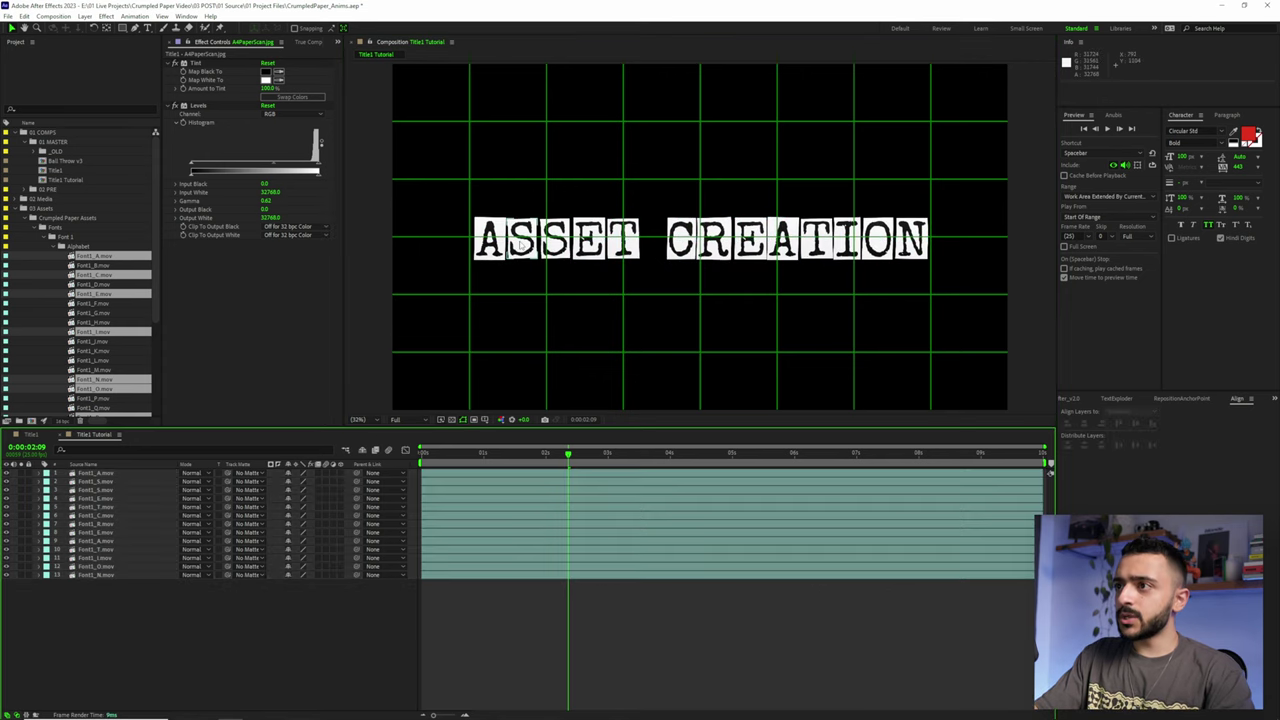
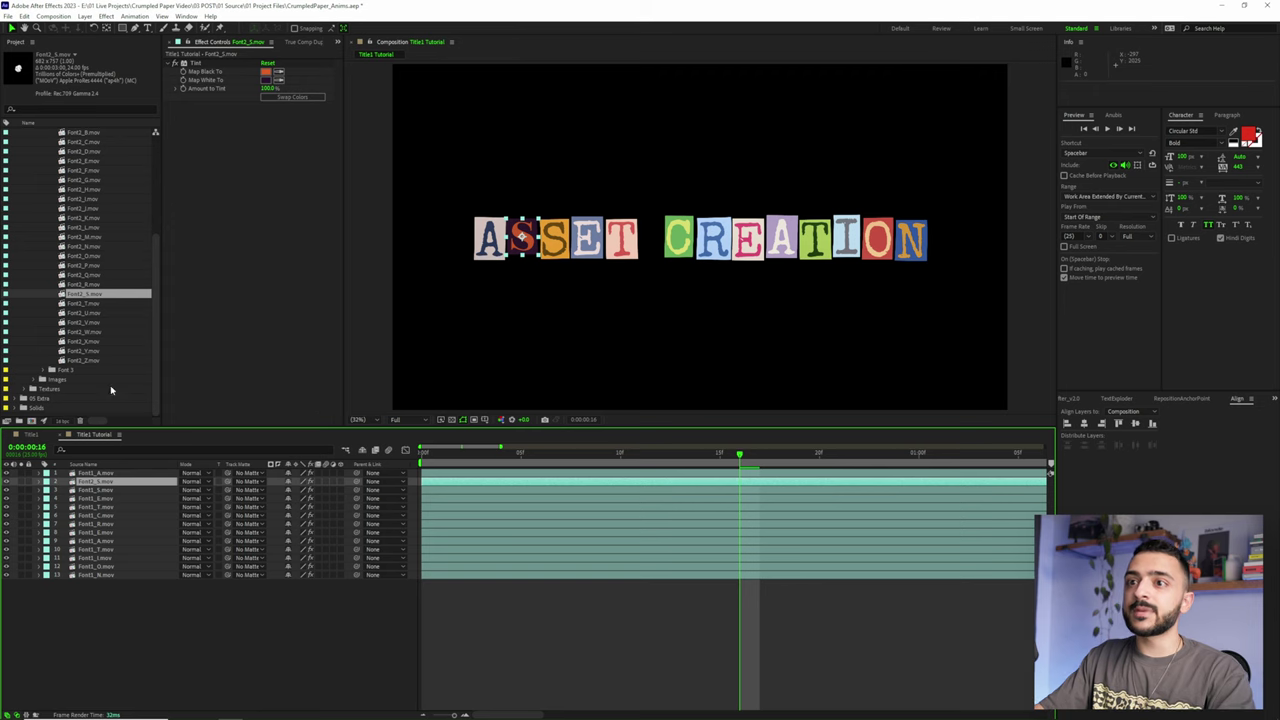
# Replace the E, A, T and O tiles of CREATION with Font3_E.mov, Font3_A.mov, Font2_T.mov and Font2_O.mov
pyautogui.click(46, 372)
pyautogui.scroll(-5, 106, 234)
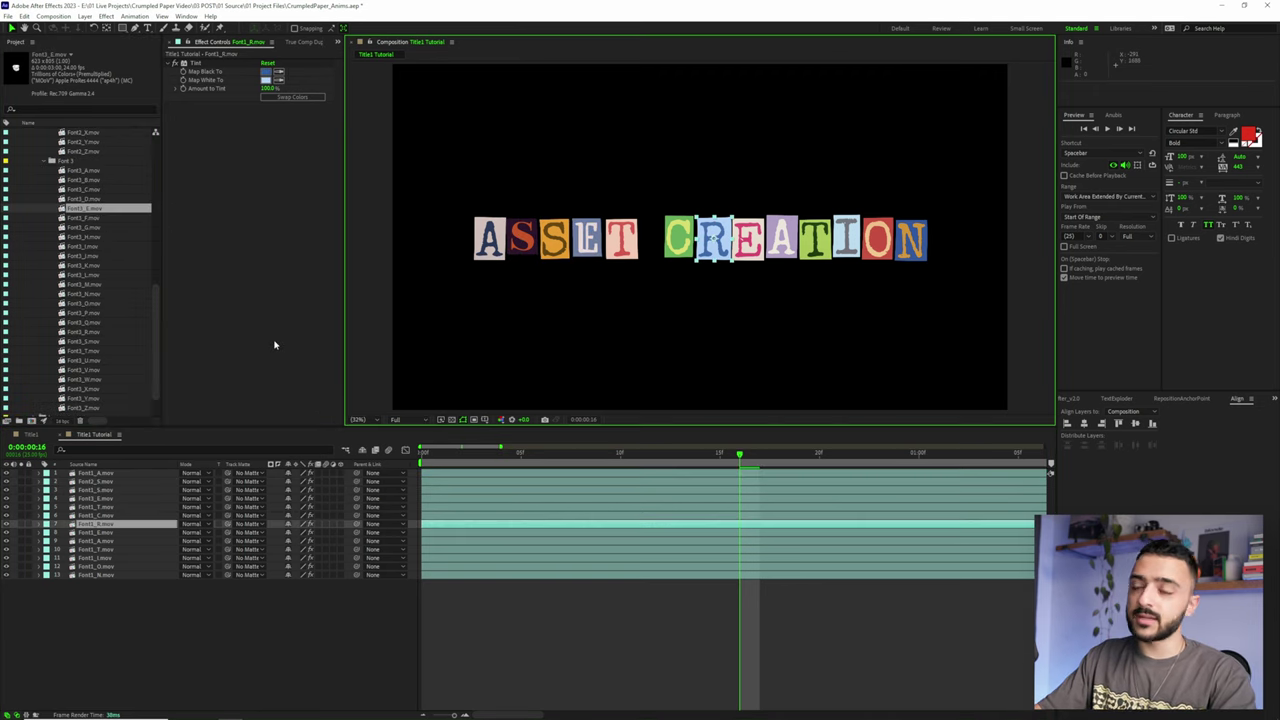
pyautogui.moveTo(84, 332); pyautogui.dragTo(114, 531)
pyautogui.click(110, 540)
pyautogui.moveTo(84, 170); pyautogui.dragTo(110, 540)
pyautogui.scroll(5, 84, 250)
pyautogui.moveTo(84, 237); pyautogui.dragTo(110, 549)
pyautogui.moveTo(84, 189); pyautogui.dragTo(110, 566)
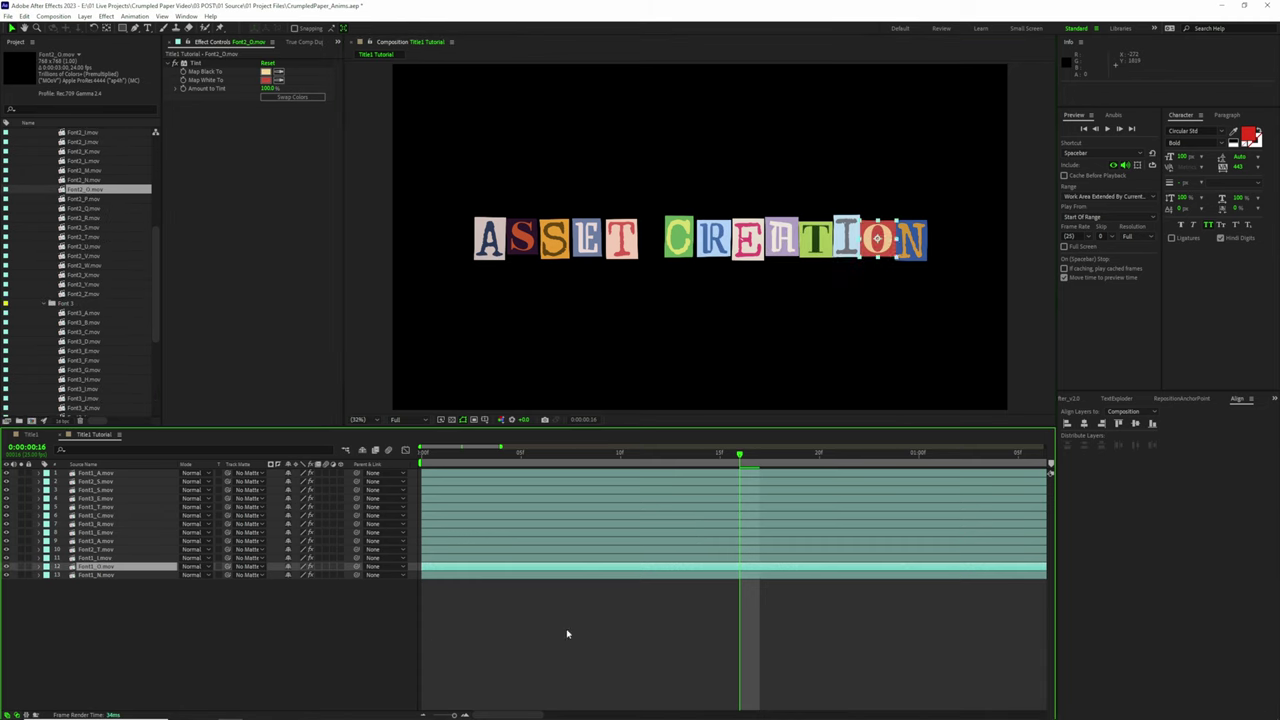
# Look at the finished Title1 composition for reference, and preview the animation of the Title1 Tutorial composition
pyautogui.click(569, 634)
pyautogui.click(30, 435)
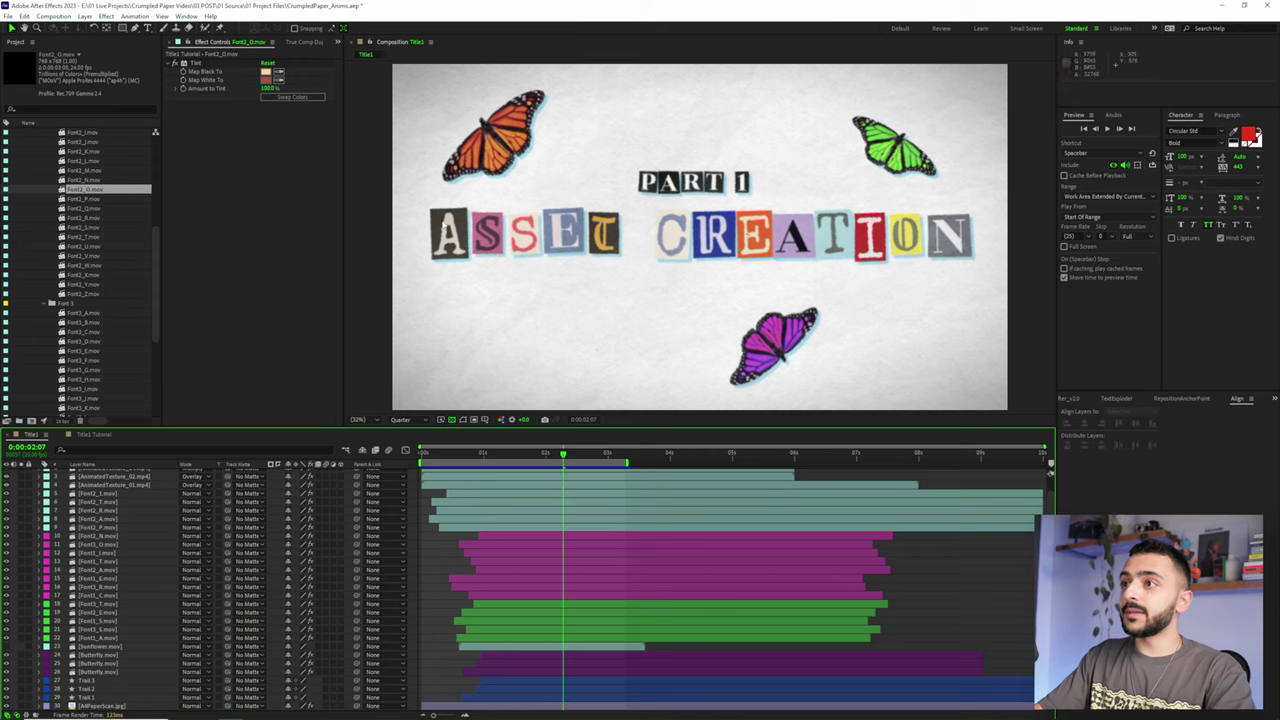
pyautogui.click(96, 436)
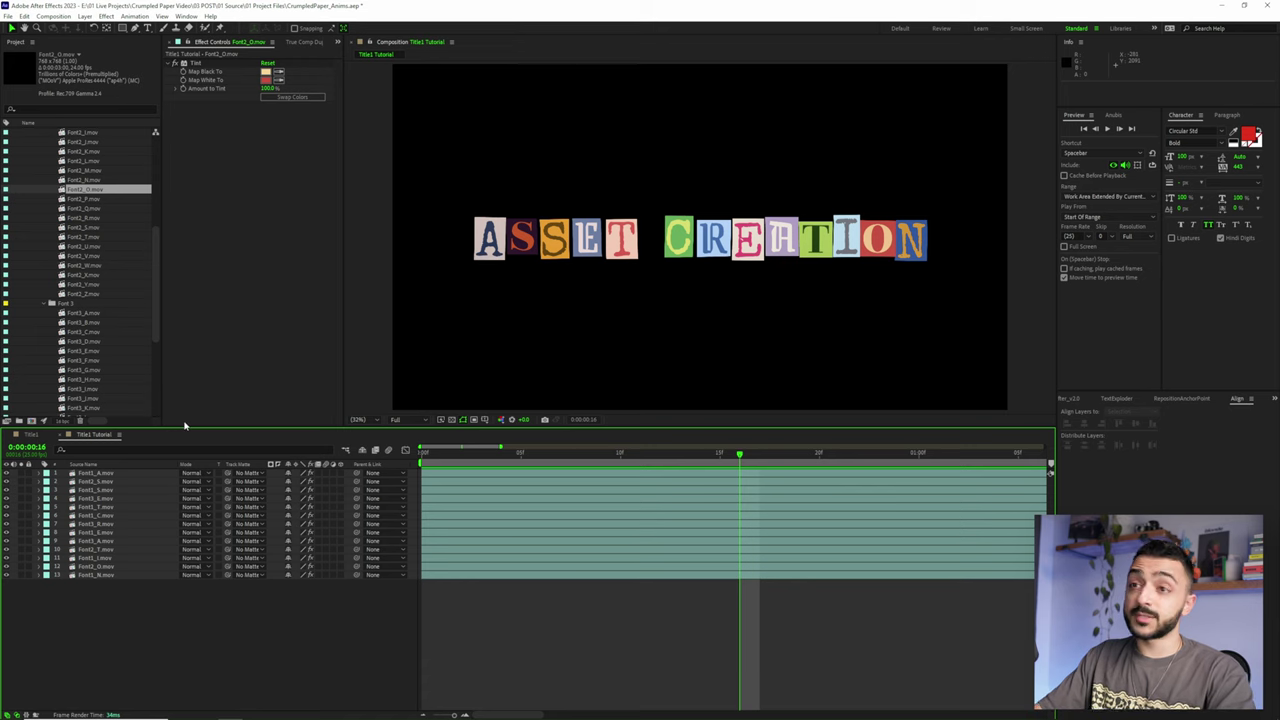
pyautogui.press('space')
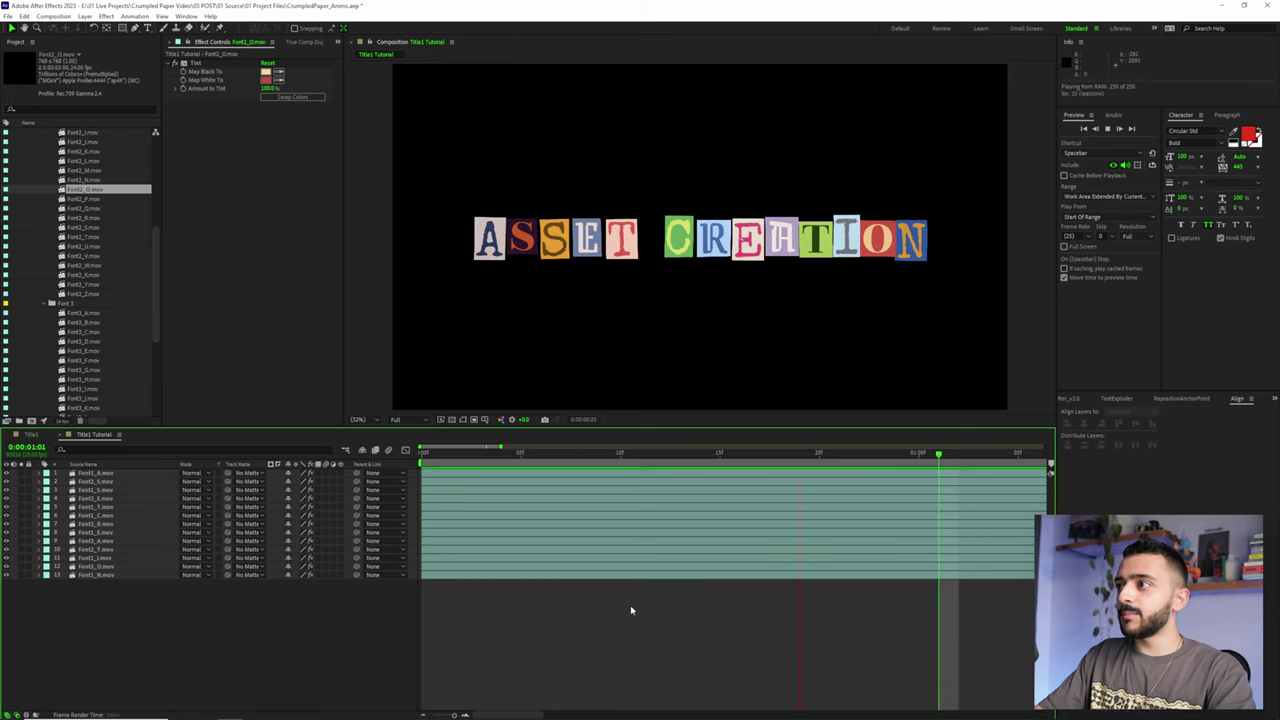
pyautogui.press('space')
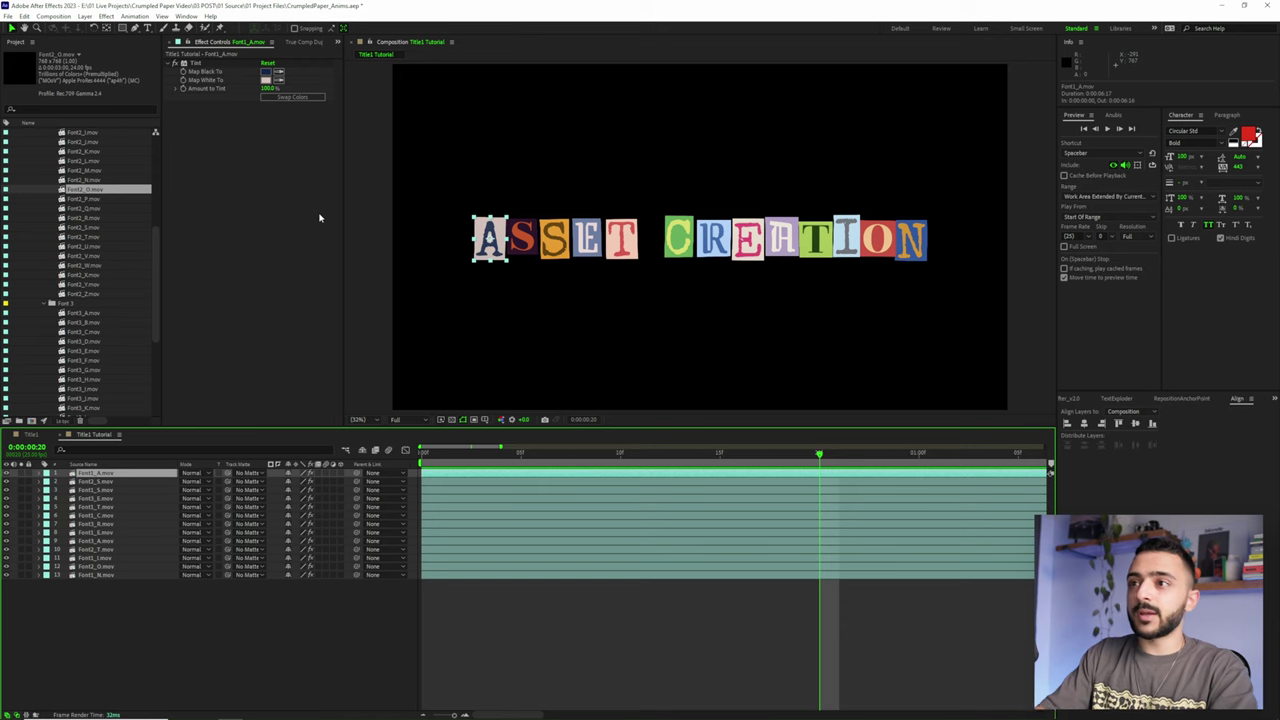
# Apply the Transform - Crumpled Paper Preset to the first A layer and preview its movement
pyautogui.hotkey('ctrl', 'space')
pyautogui.write('transfor')
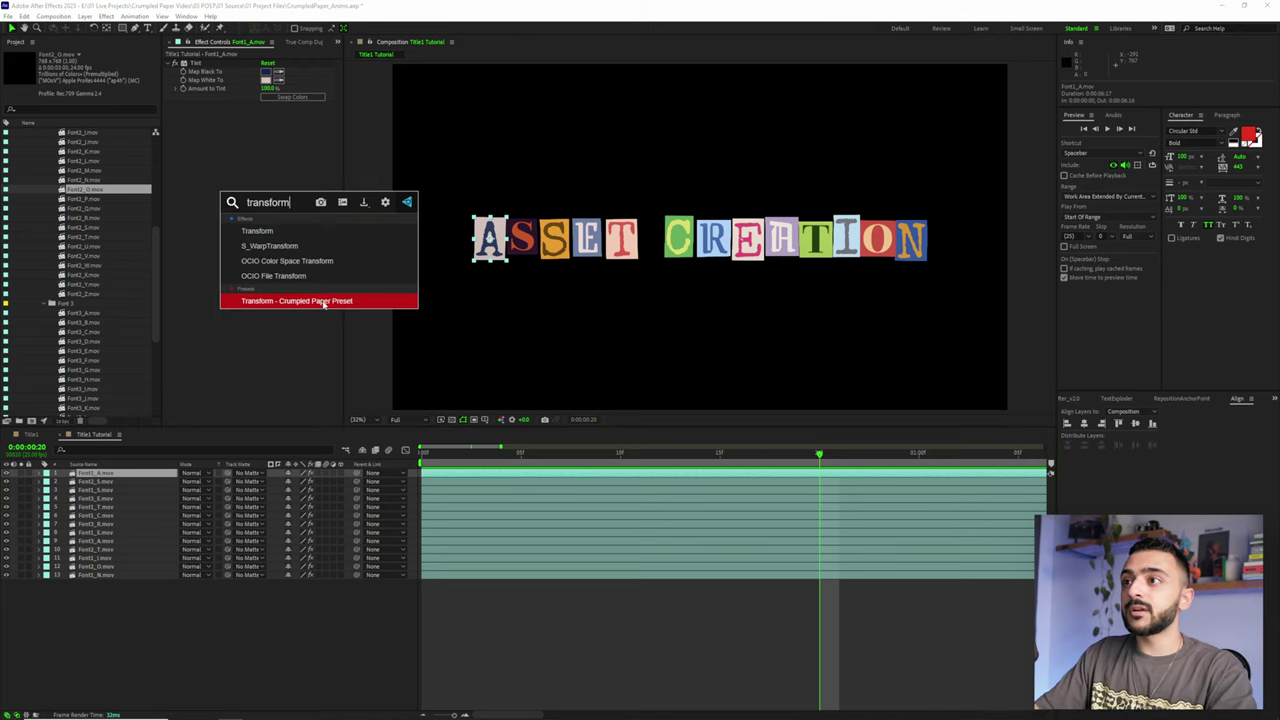
pyautogui.click(323, 301)
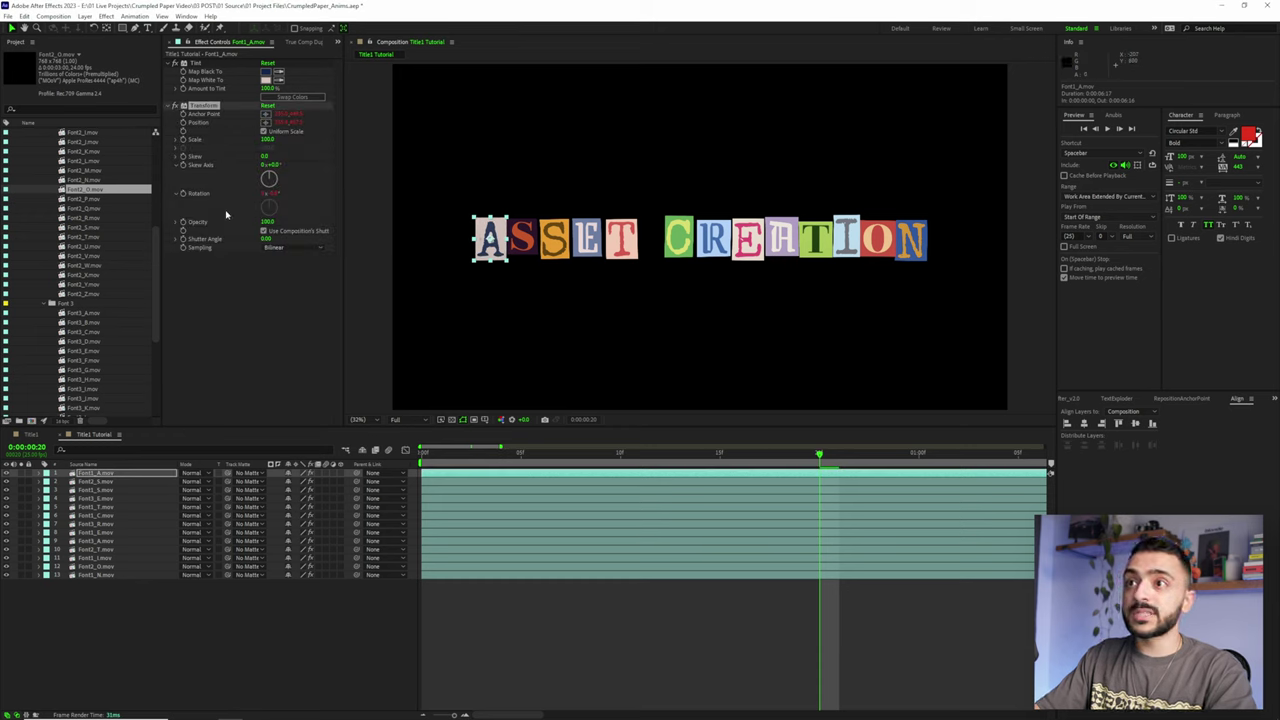
pyautogui.click(475, 316)
pyautogui.press('space')
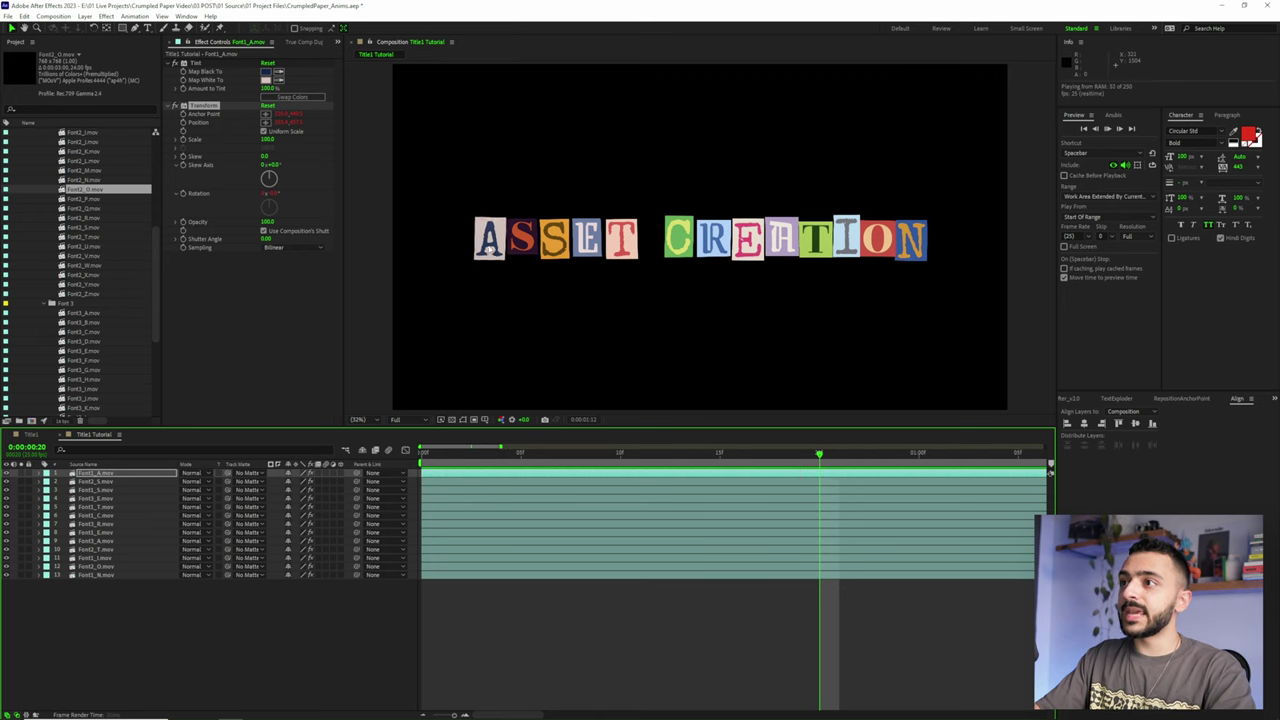
pyautogui.press('space')
pyautogui.press(';')
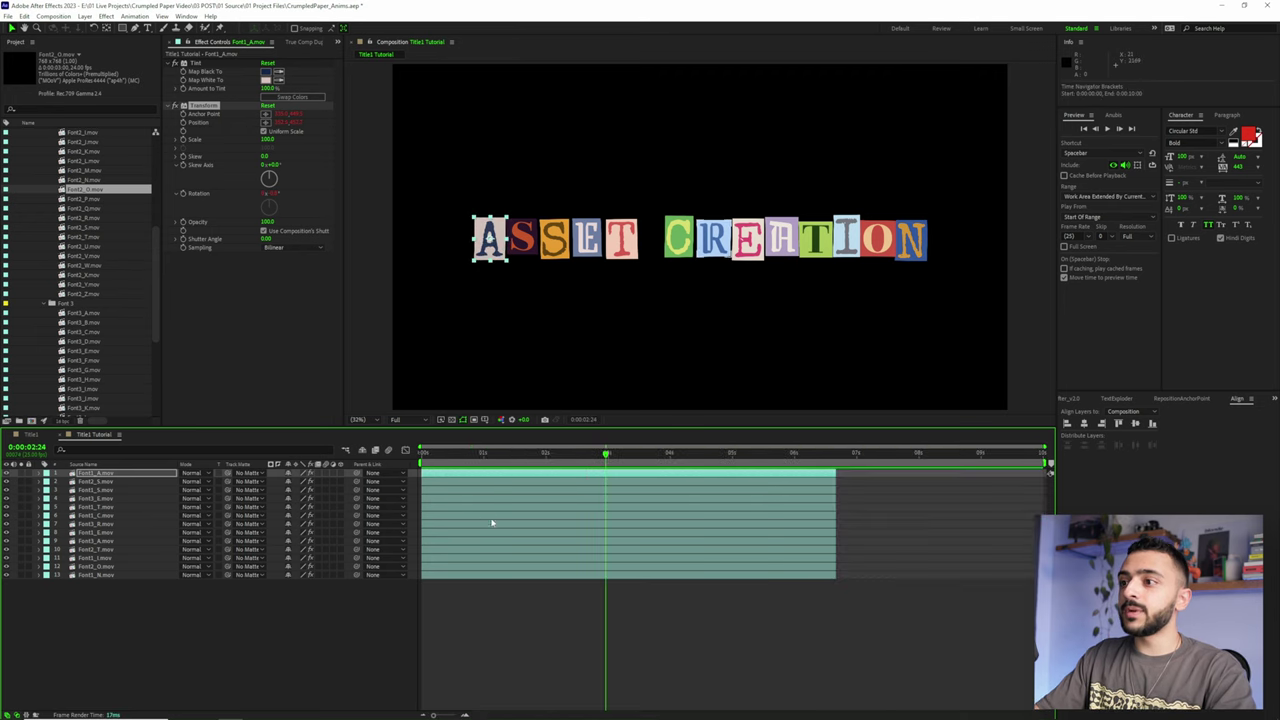
# Copy the first A's Transform effect to the twelve other letter layers and preview the whole title
pyautogui.click(208, 106)
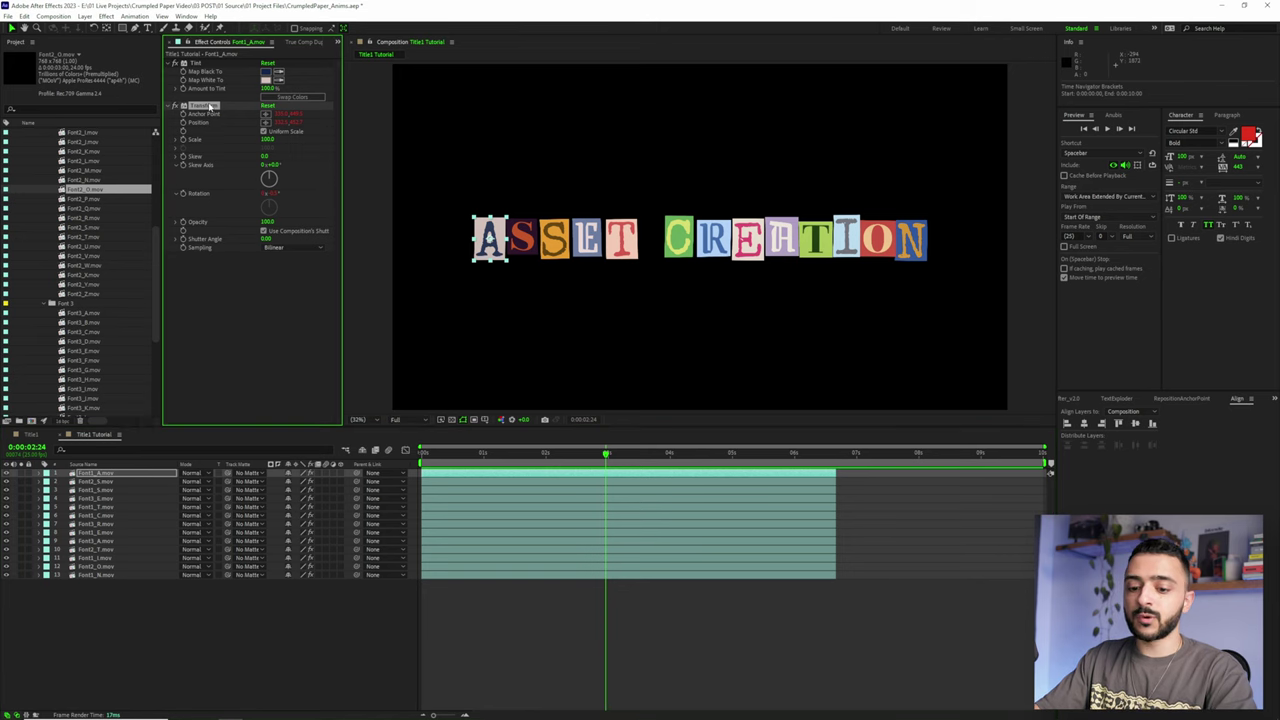
pyautogui.click(457, 485)
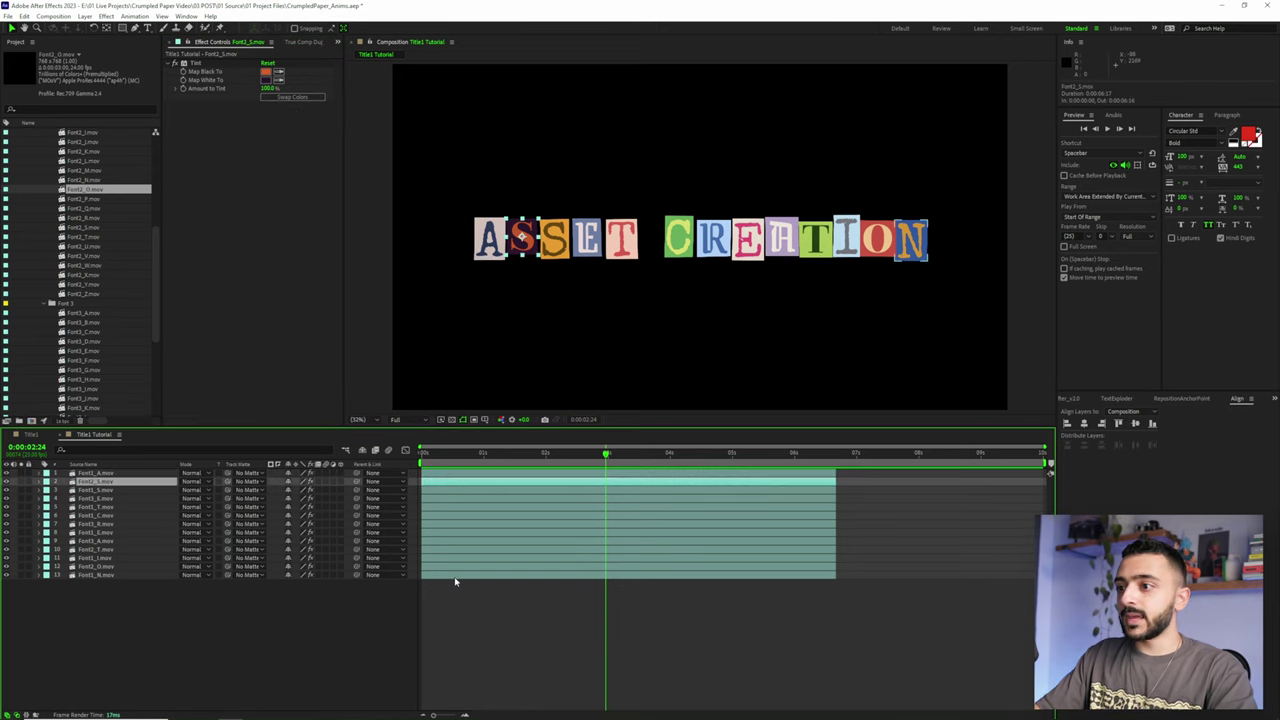
pyautogui.keyDown('shift'); pyautogui.click(455, 578); pyautogui.keyUp('shift')
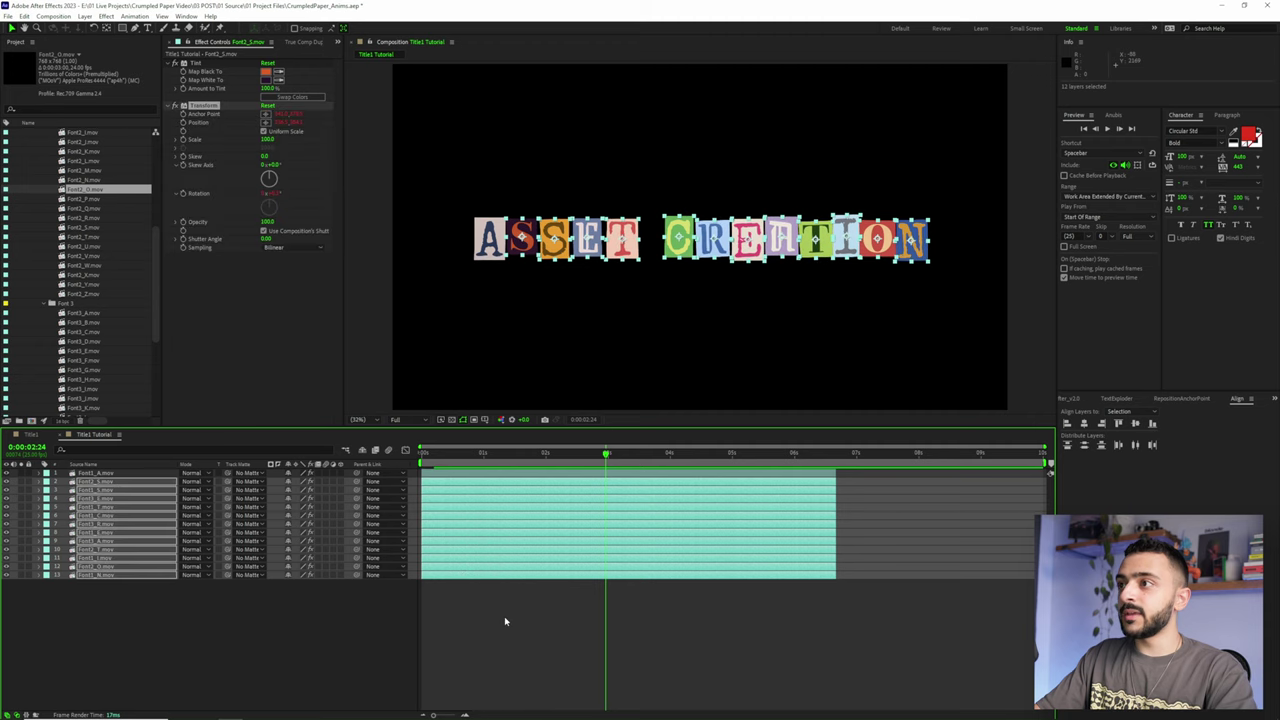
pyautogui.click(506, 624)
pyautogui.press('space')
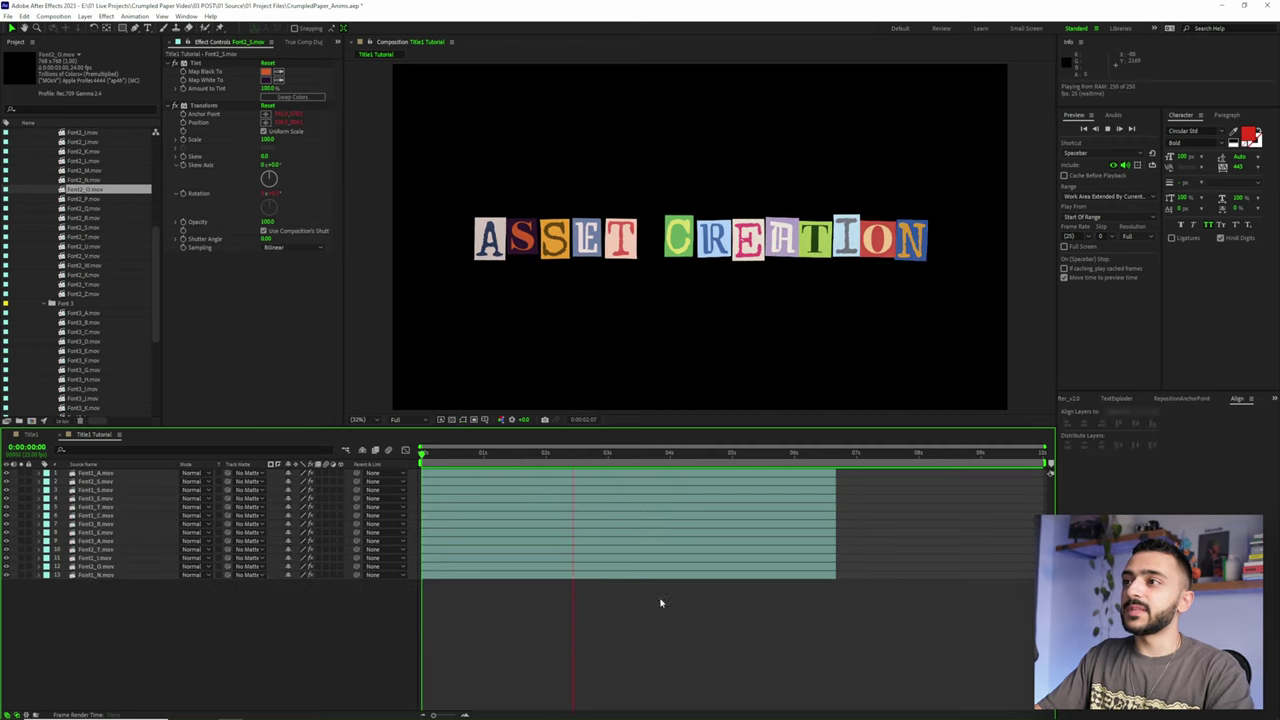
pyautogui.press('space')
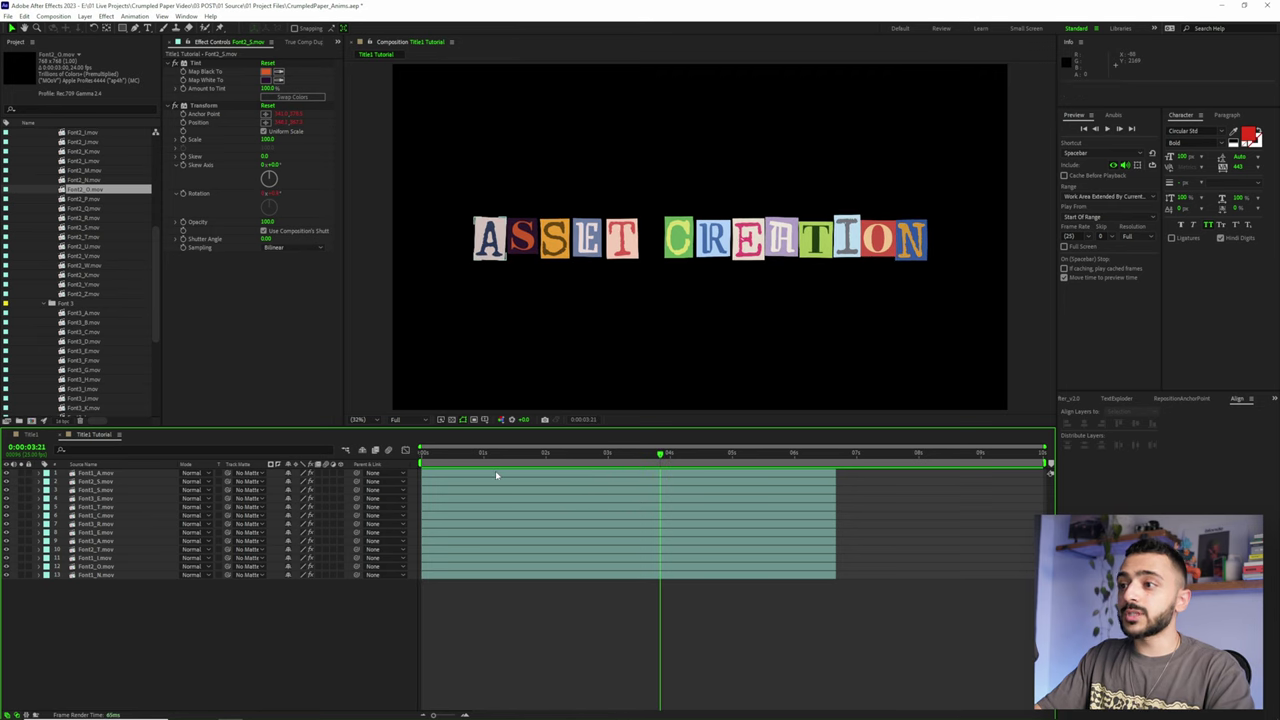
# Change the wiggle in the first A's Rotation expression to wiggle(200,5), keeping posterizeTime(4)
pyautogui.click(496, 475)
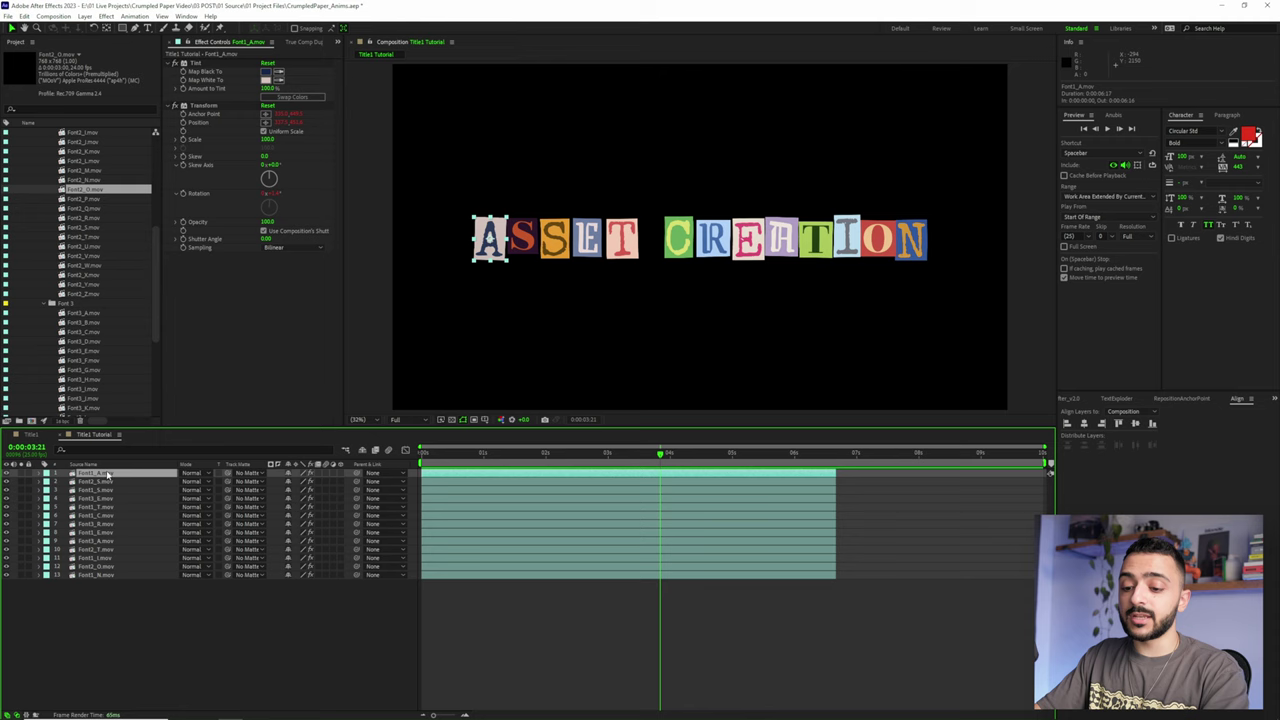
pyautogui.press('u')
pyautogui.press('u')
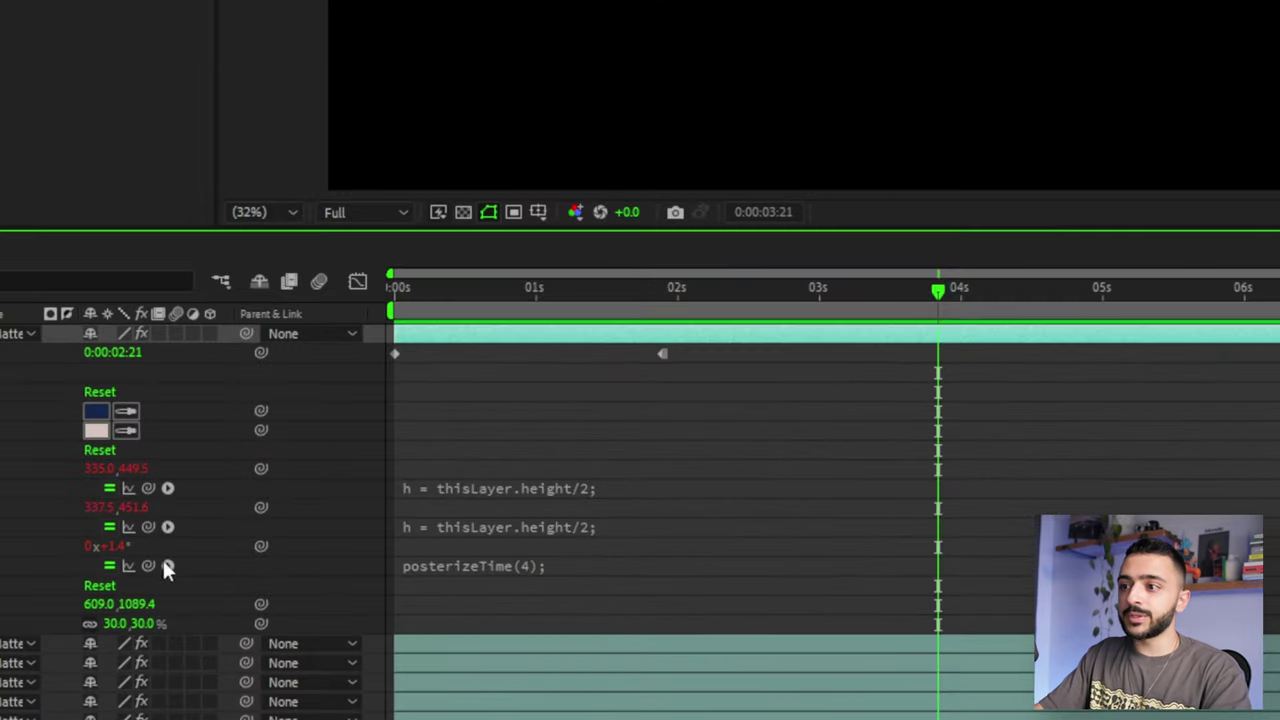
pyautogui.click(500, 566)
pyautogui.press('Right')
pyautogui.doubleClick(549, 581)
pyautogui.write('5')
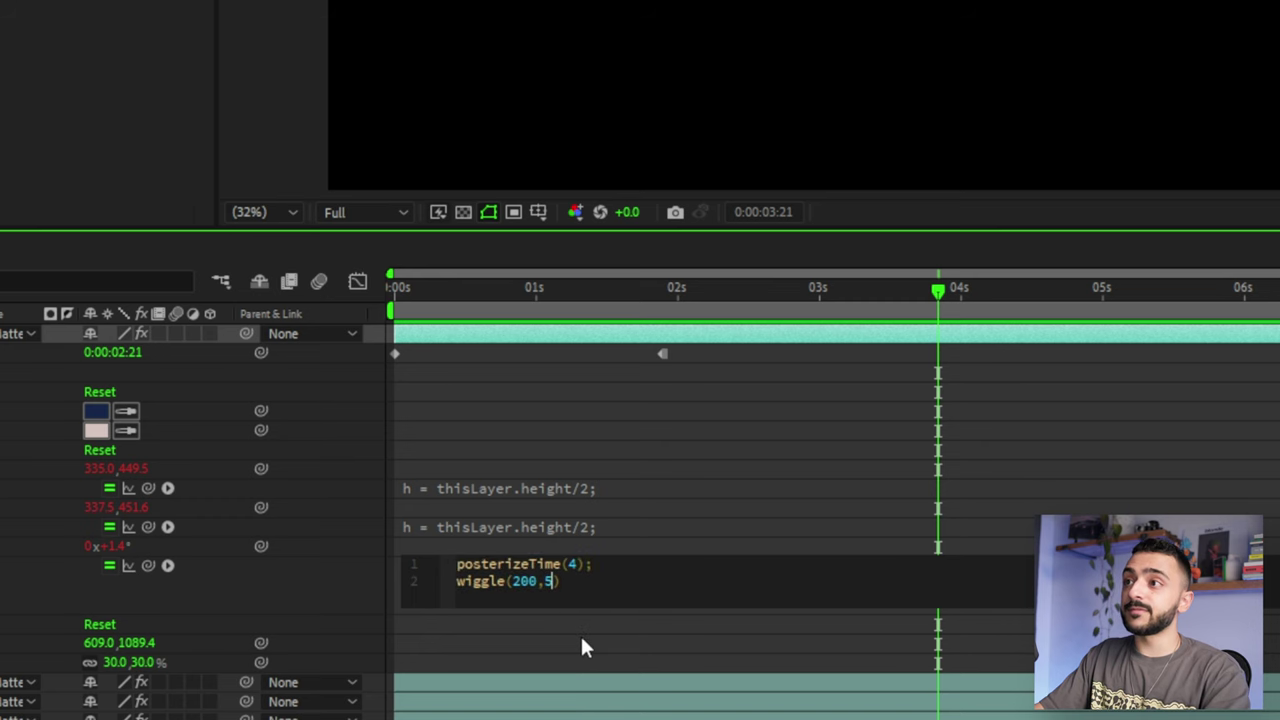
pyautogui.click(580, 646)
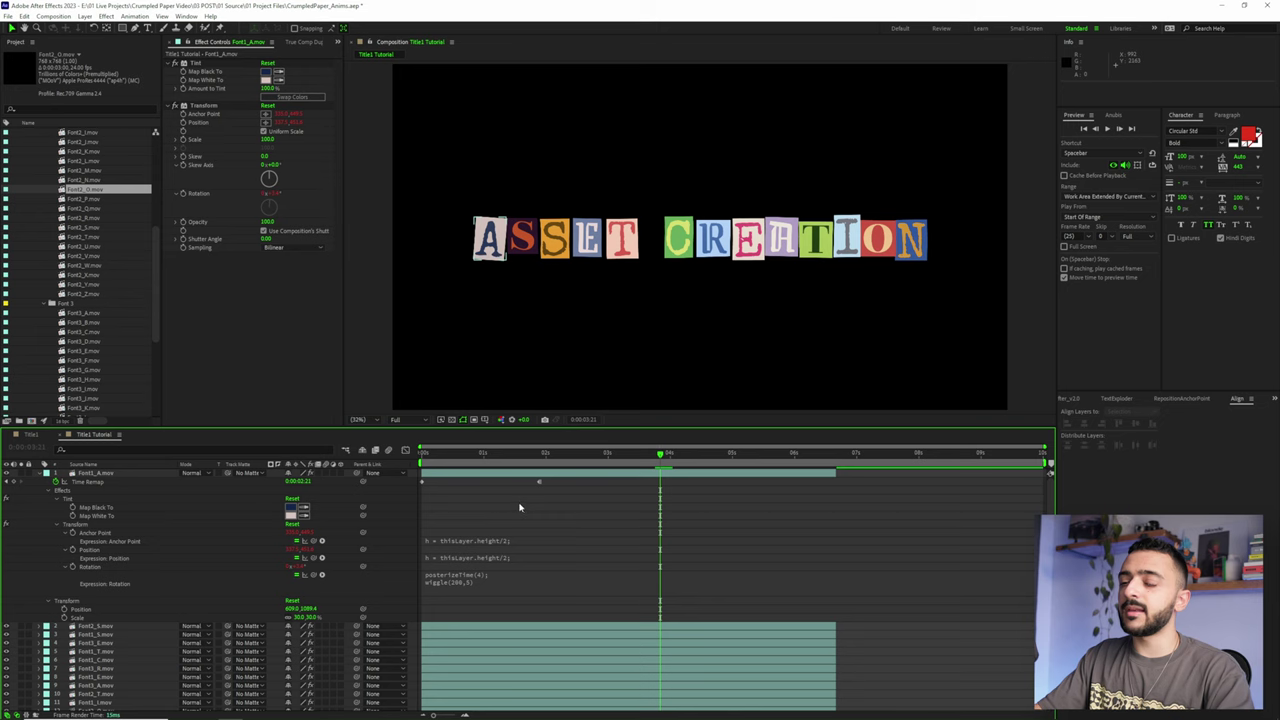
# Copy the first A's updated Transform effect to the twelve other letter layers and preview the title
pyautogui.click(470, 474)
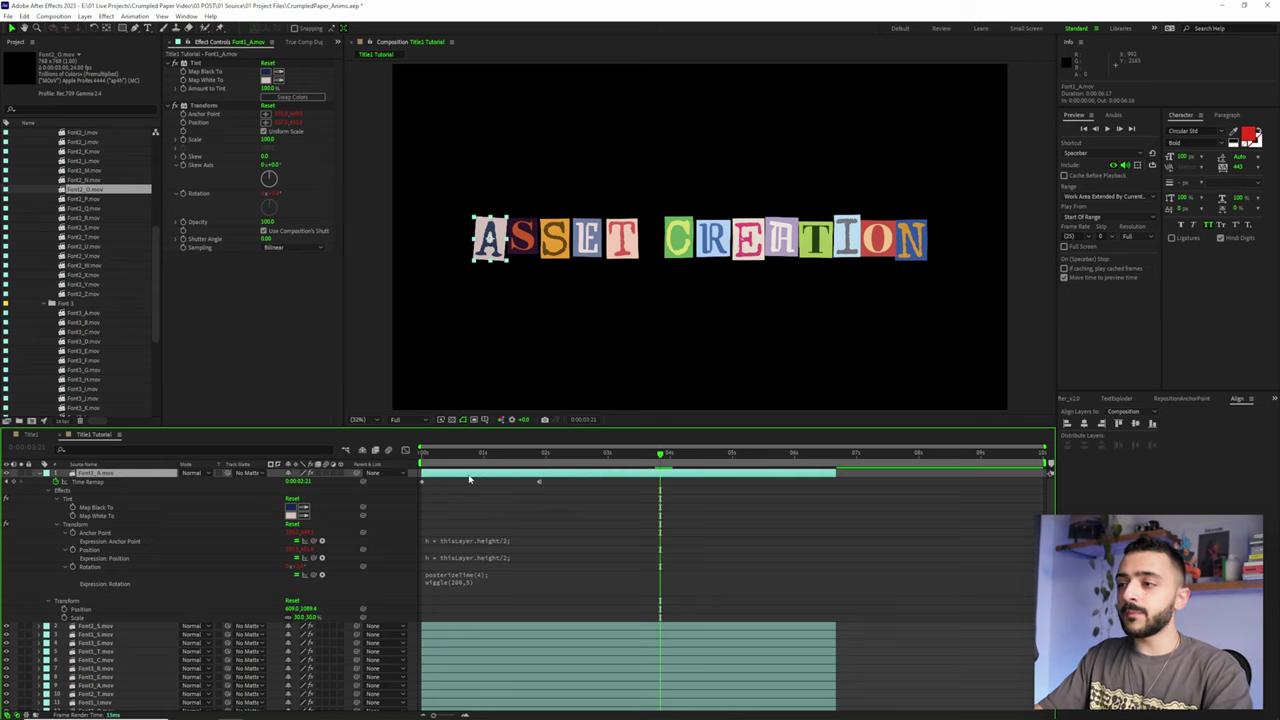
pyautogui.press('u')
pyautogui.click(205, 106)
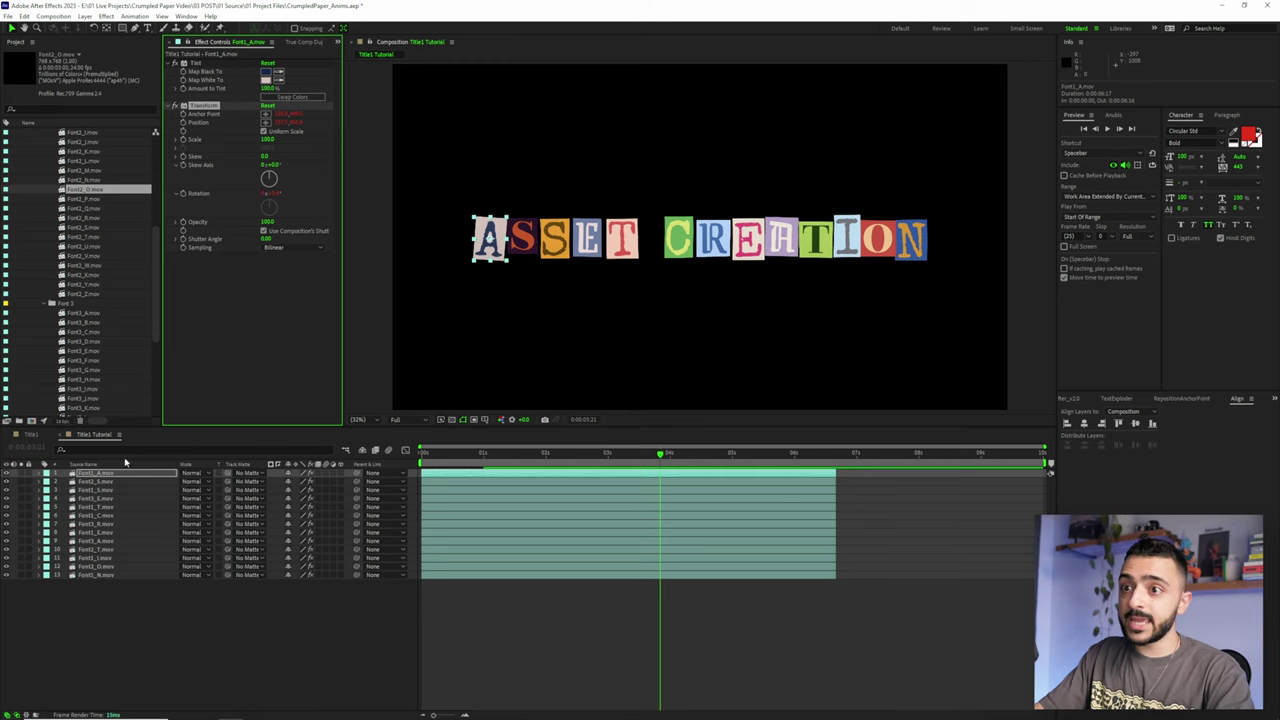
pyautogui.click(443, 482)
pyautogui.keyDown('shift'); pyautogui.click(466, 576); pyautogui.keyUp('shift')
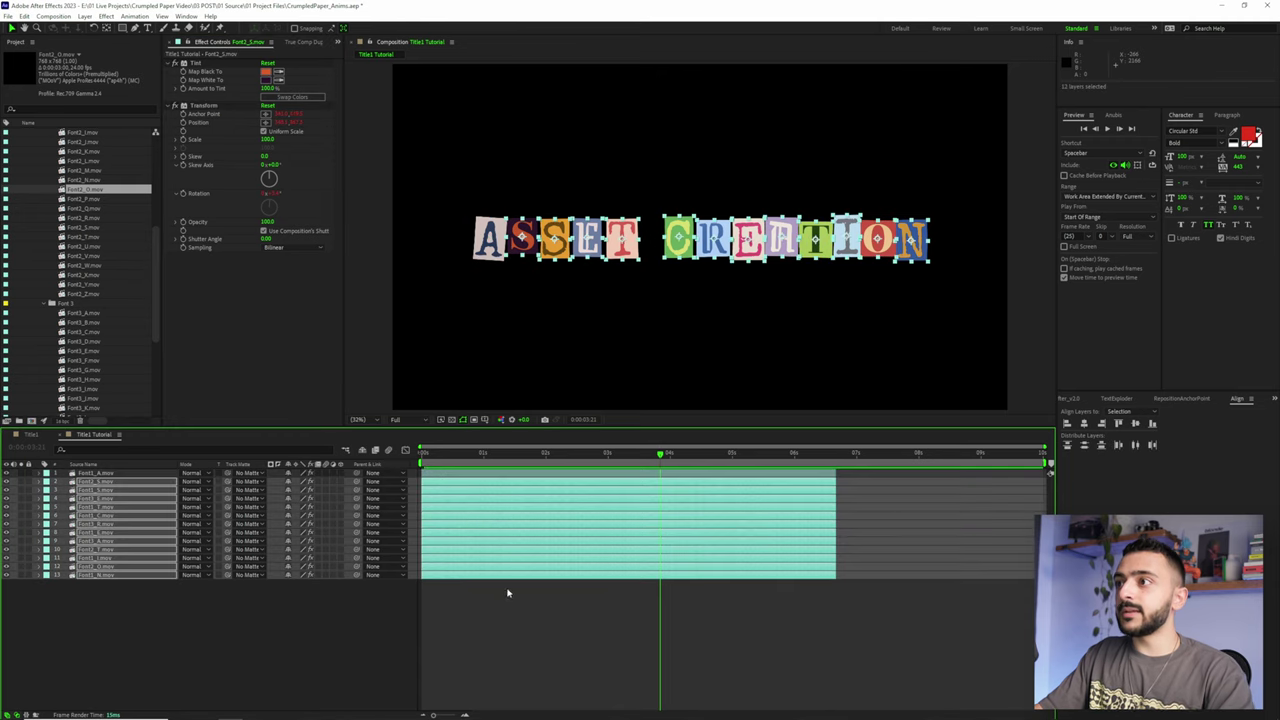
pyautogui.hotkey('ctrl', 'v')
pyautogui.press('space')
pyautogui.press('space')
pyautogui.click(551, 634)
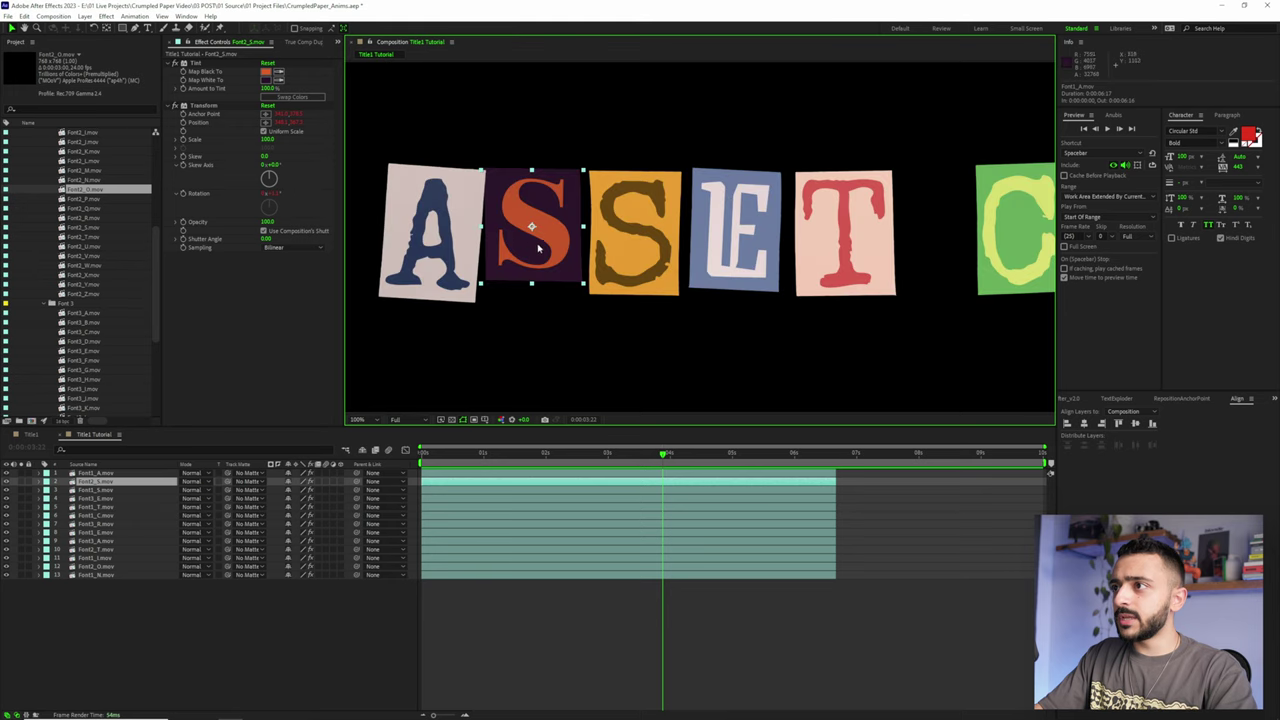
# Vary the letter sizes, scaling the second S of ASSET up slightly and the first S and the E down, and preview the title
pyautogui.click(682, 174)
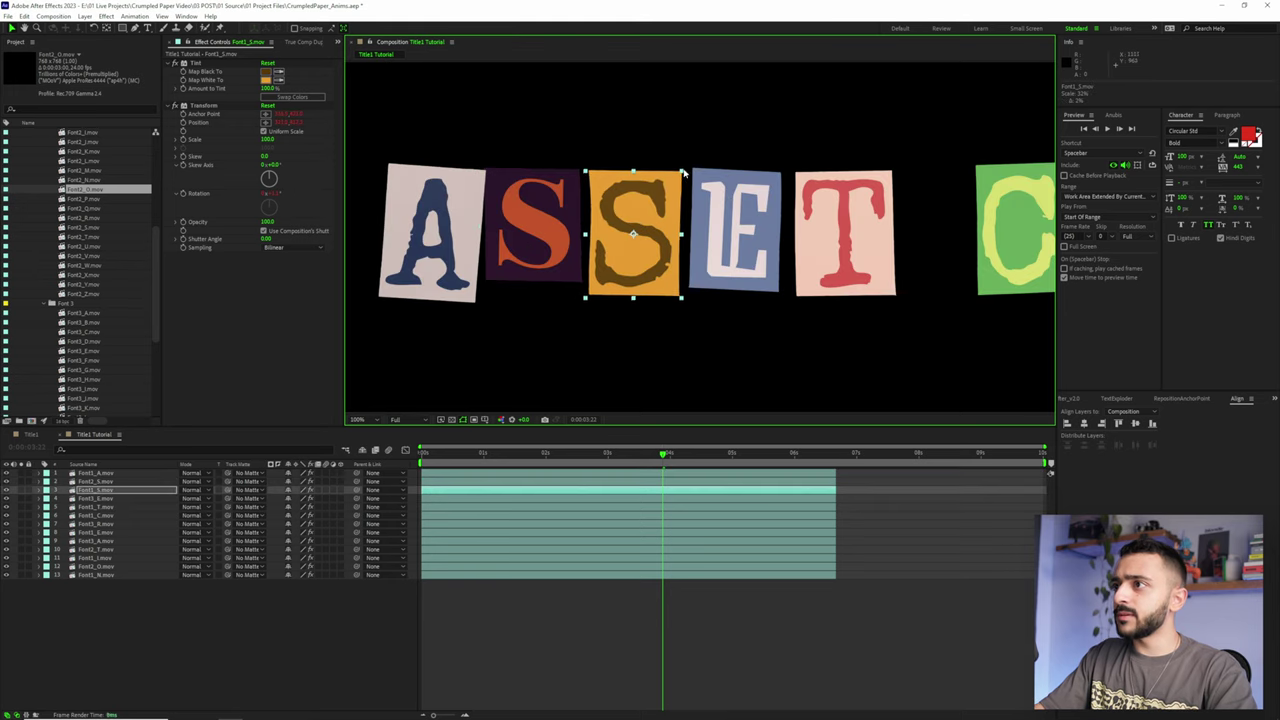
pyautogui.click(581, 173)
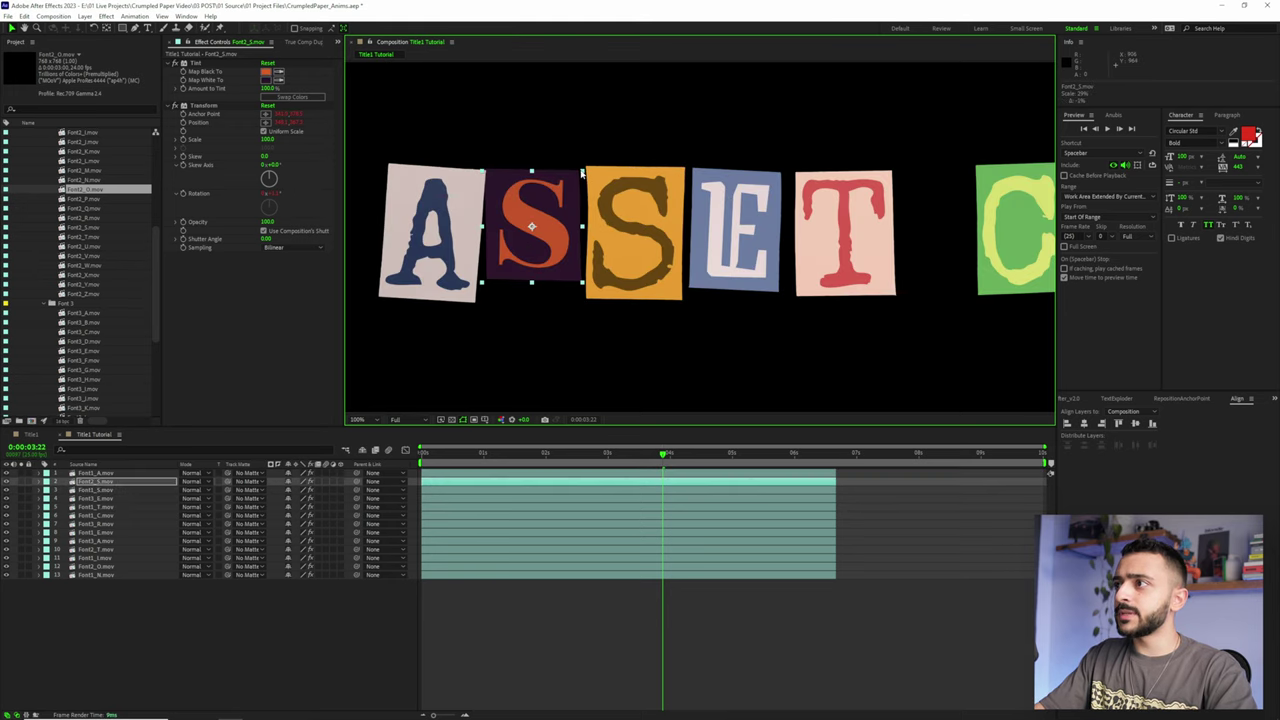
pyautogui.click(735, 230)
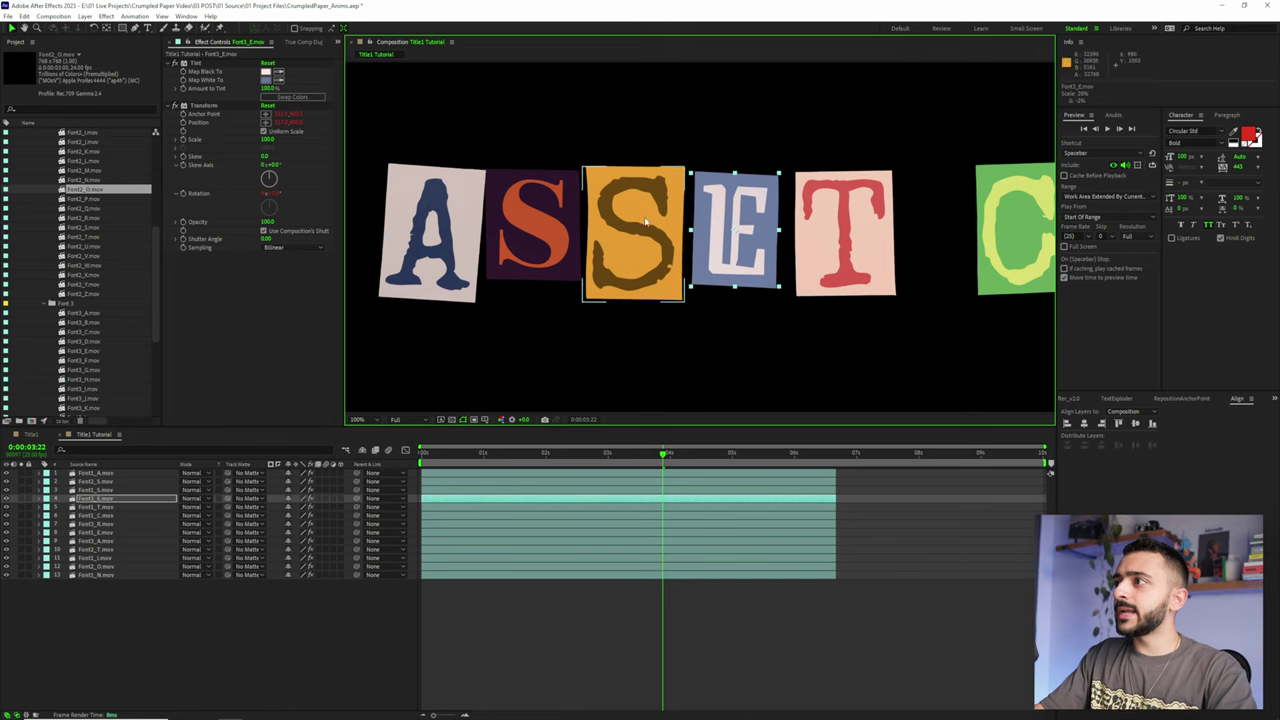
pyautogui.scroll(-6, 645, 222)
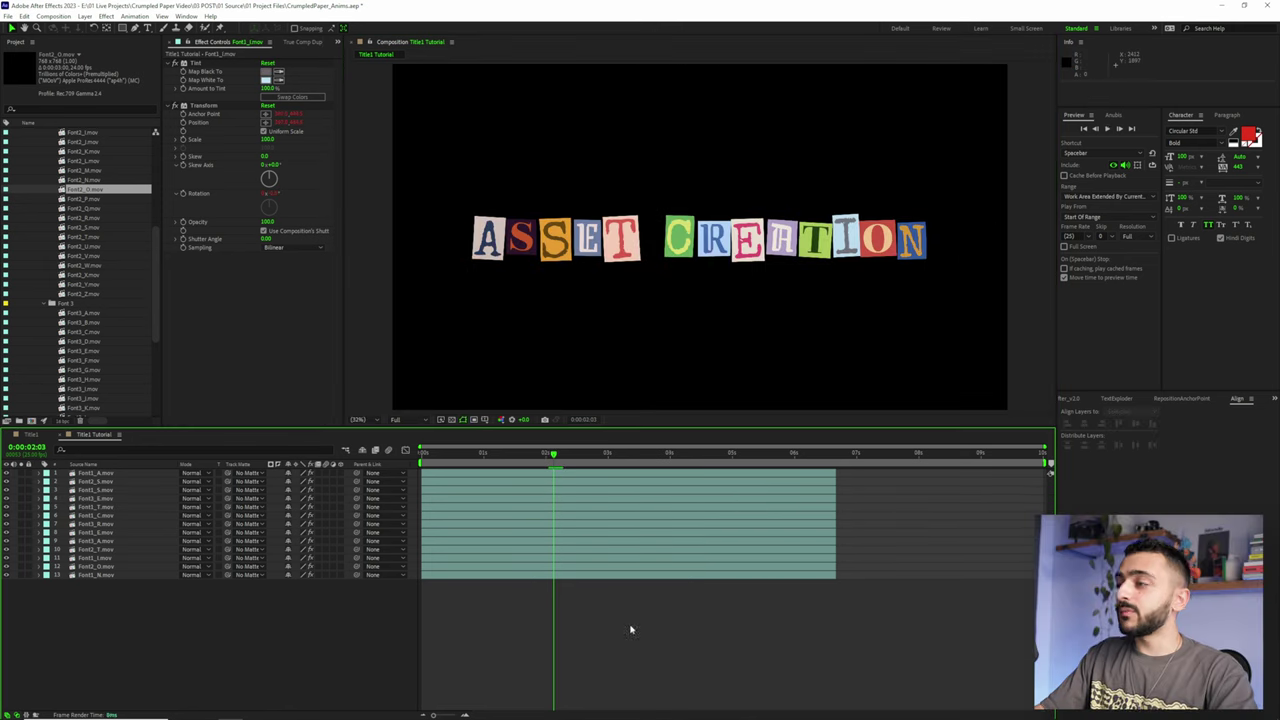
pyautogui.press('space')
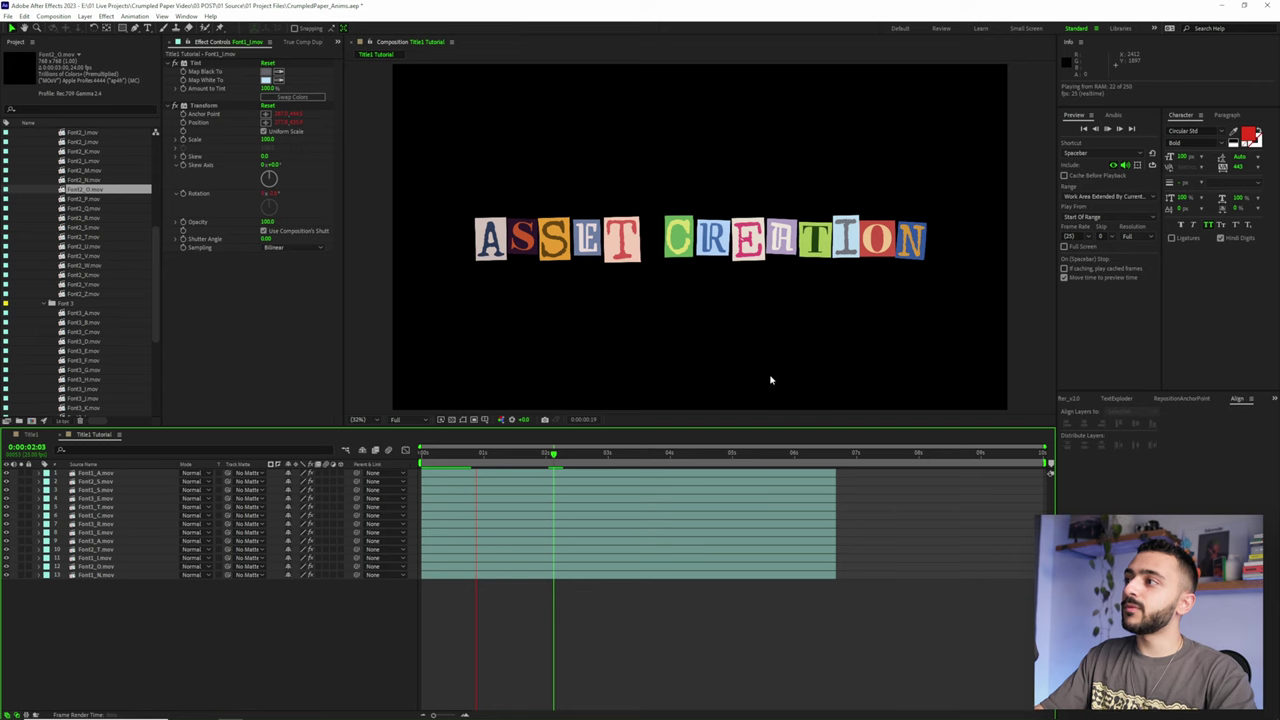
pyautogui.press('space')
# Nudge the O, N and C of CREATION and the second S and T of ASSET slightly out of alignment
pyautogui.click(878, 238)
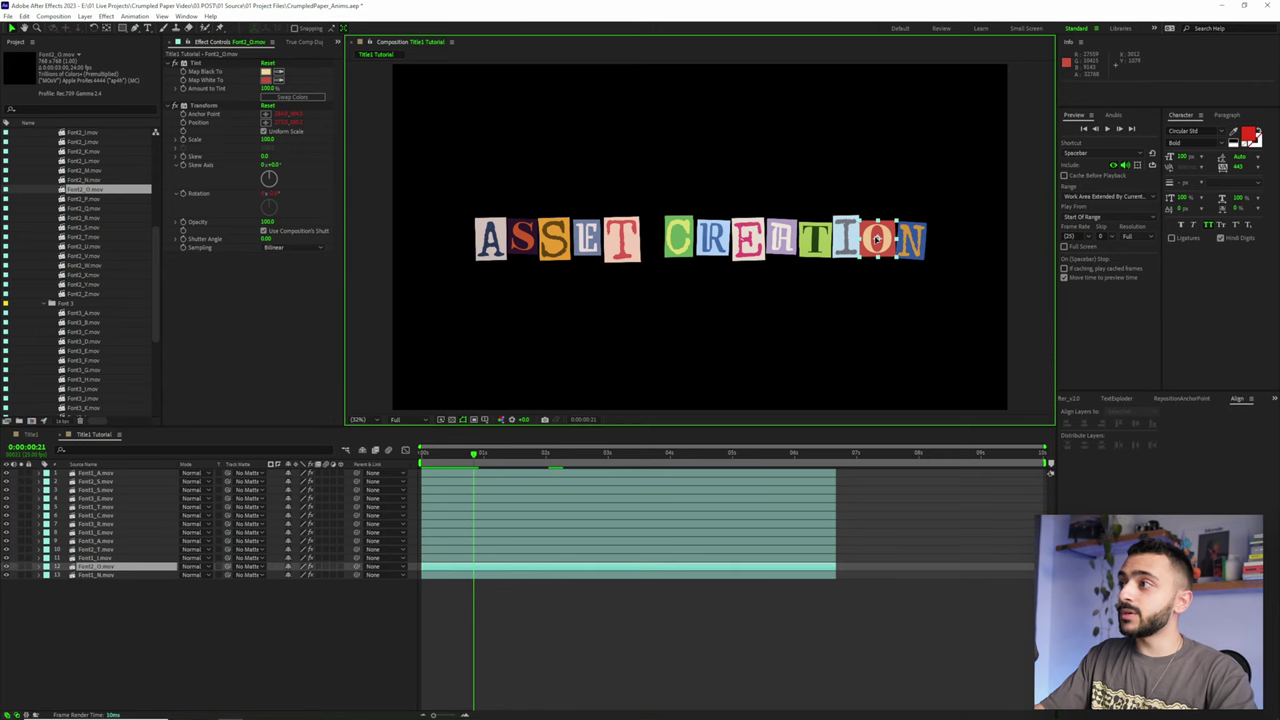
pyautogui.click(914, 240)
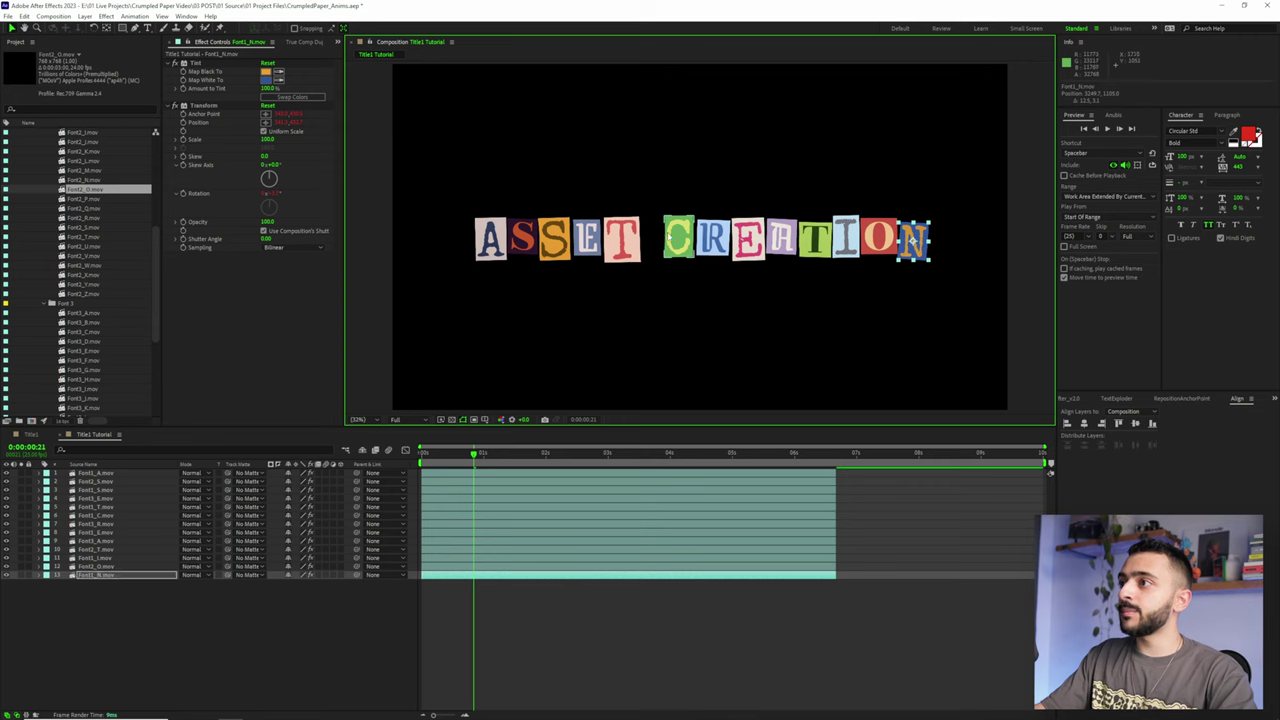
pyautogui.click(678, 237)
pyautogui.click(555, 245)
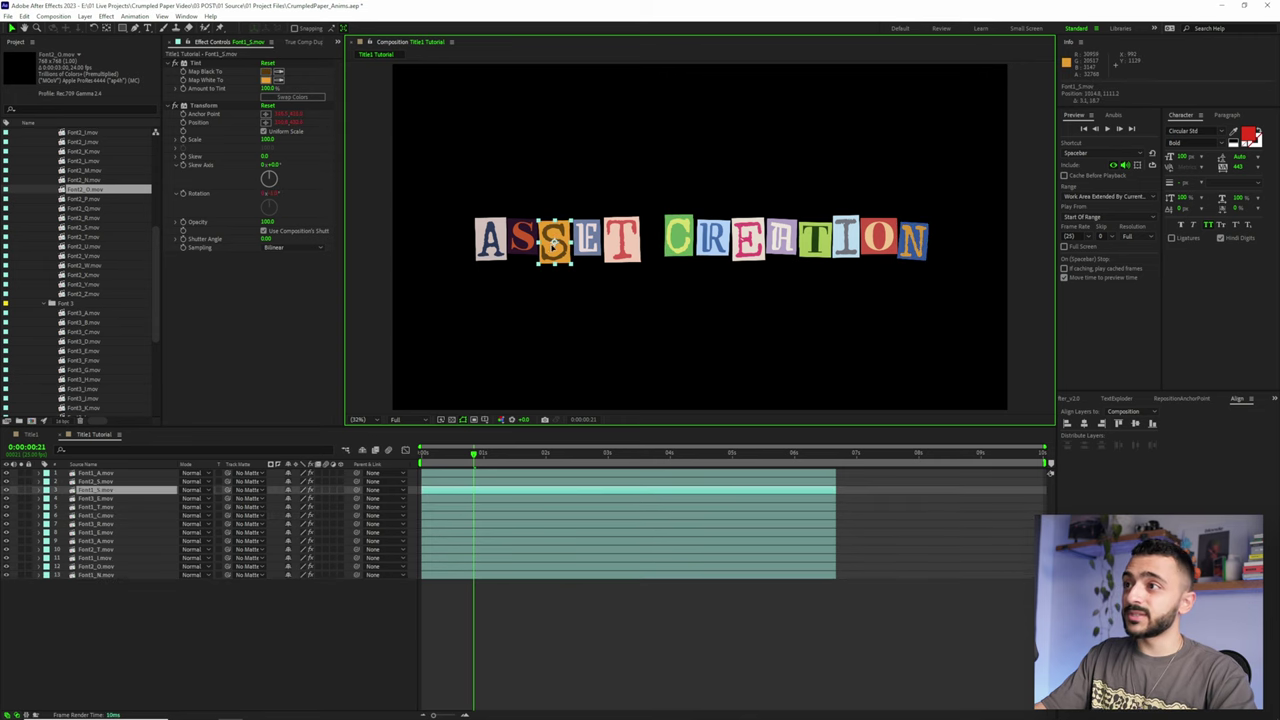
pyautogui.click(621, 240)
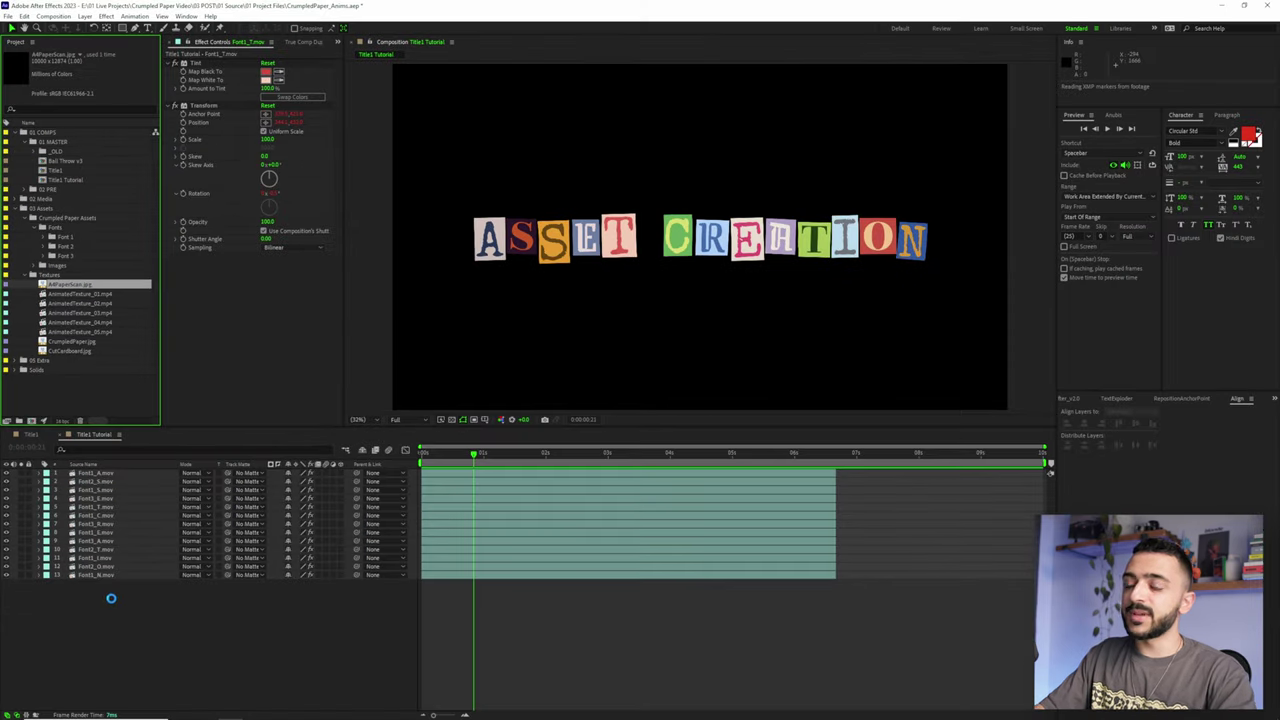
# Add A4PaperScan.jpg beneath all the letter layers as the background and set the preview resolution to Quarter
pyautogui.moveTo(111, 598); pyautogui.dragTo(111, 592)
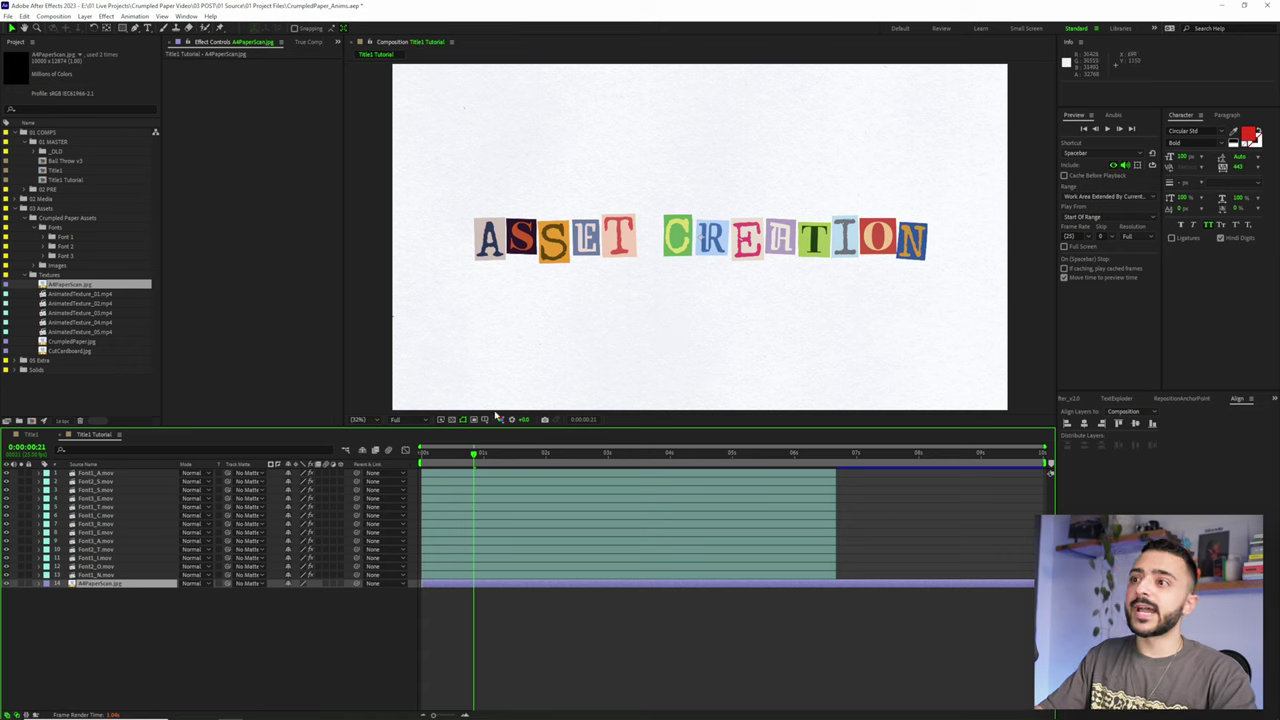
pyautogui.click(400, 419)
pyautogui.click(411, 478)
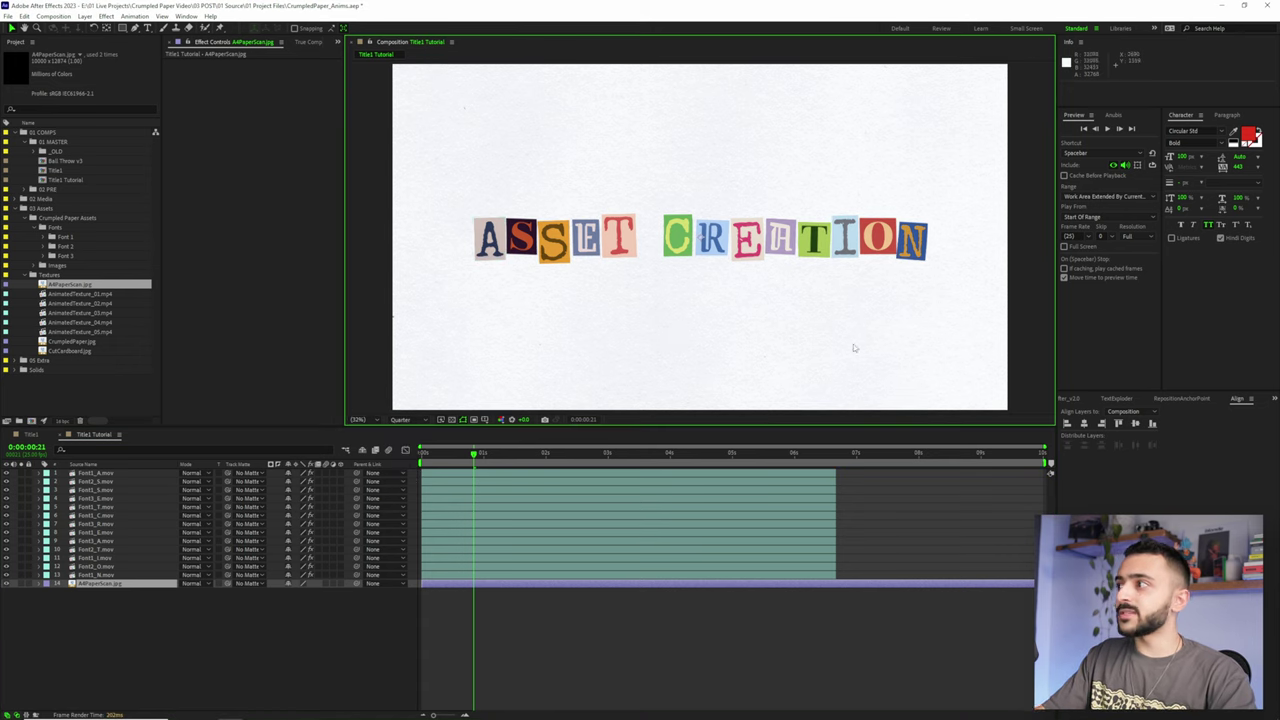
# Colour-label the five ASSET letter layers green and the eight CREATION letter layers magenta
pyautogui.click(109, 473)
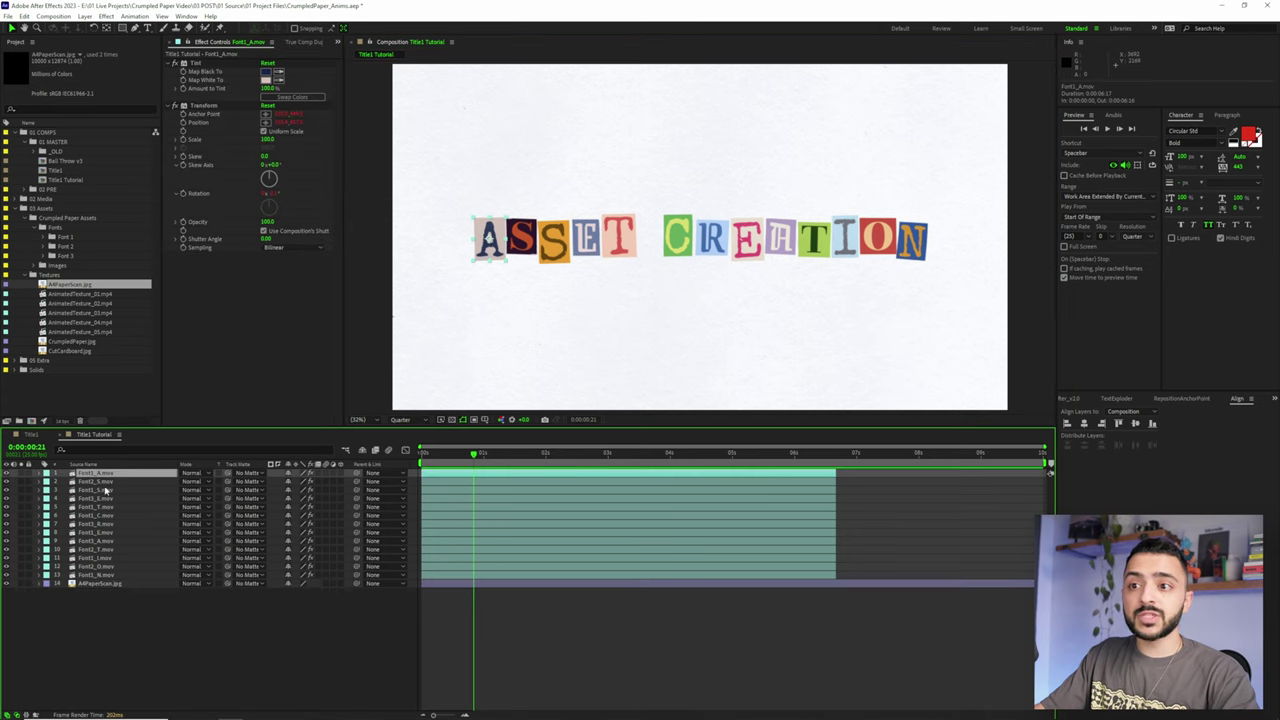
pyautogui.keyDown('shift'); pyautogui.click(97, 507); pyautogui.keyUp('shift')
pyautogui.click(46, 476)
pyautogui.click(88, 520)
pyautogui.click(88, 520)
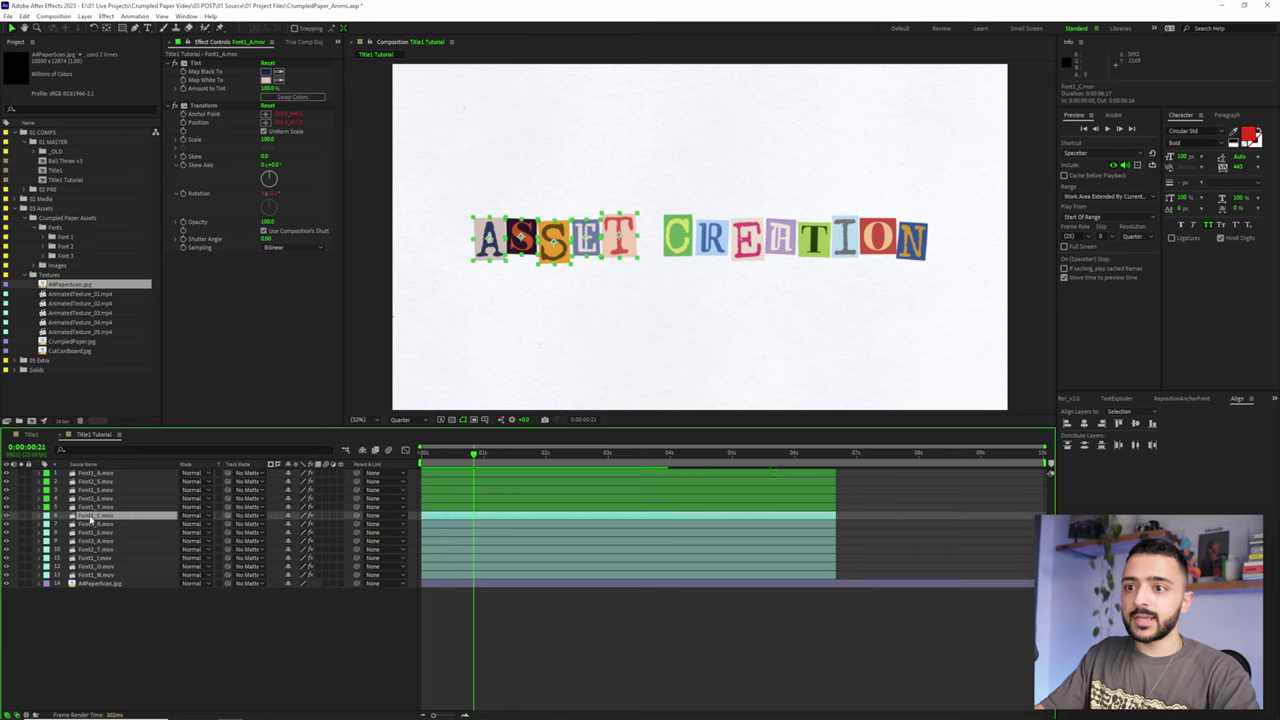
pyautogui.keyDown('shift'); pyautogui.click(102, 577); pyautogui.keyUp('shift')
pyautogui.click(46, 520)
pyautogui.click(80, 470)
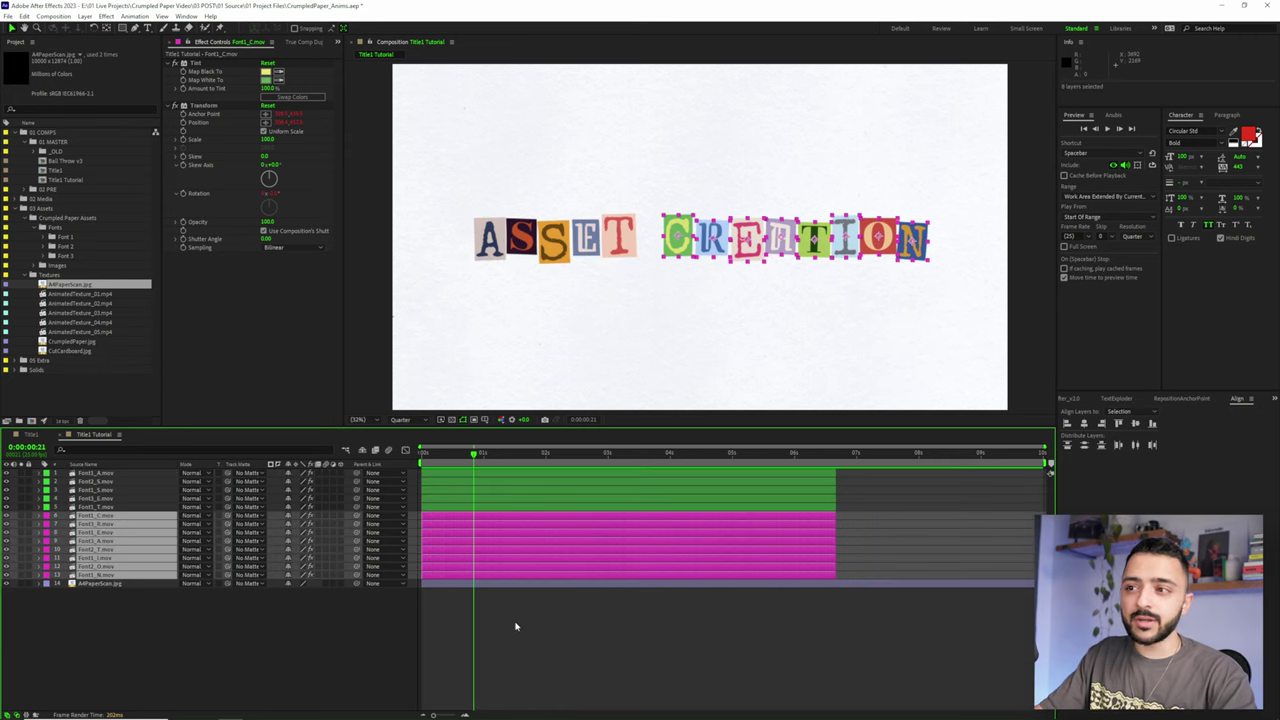
# Look at how the ASSET and CREATION letter layers are staggered in the Title1 composition, and return to Title1 Tutorial
pyautogui.click(453, 474)
pyautogui.click(32, 434)
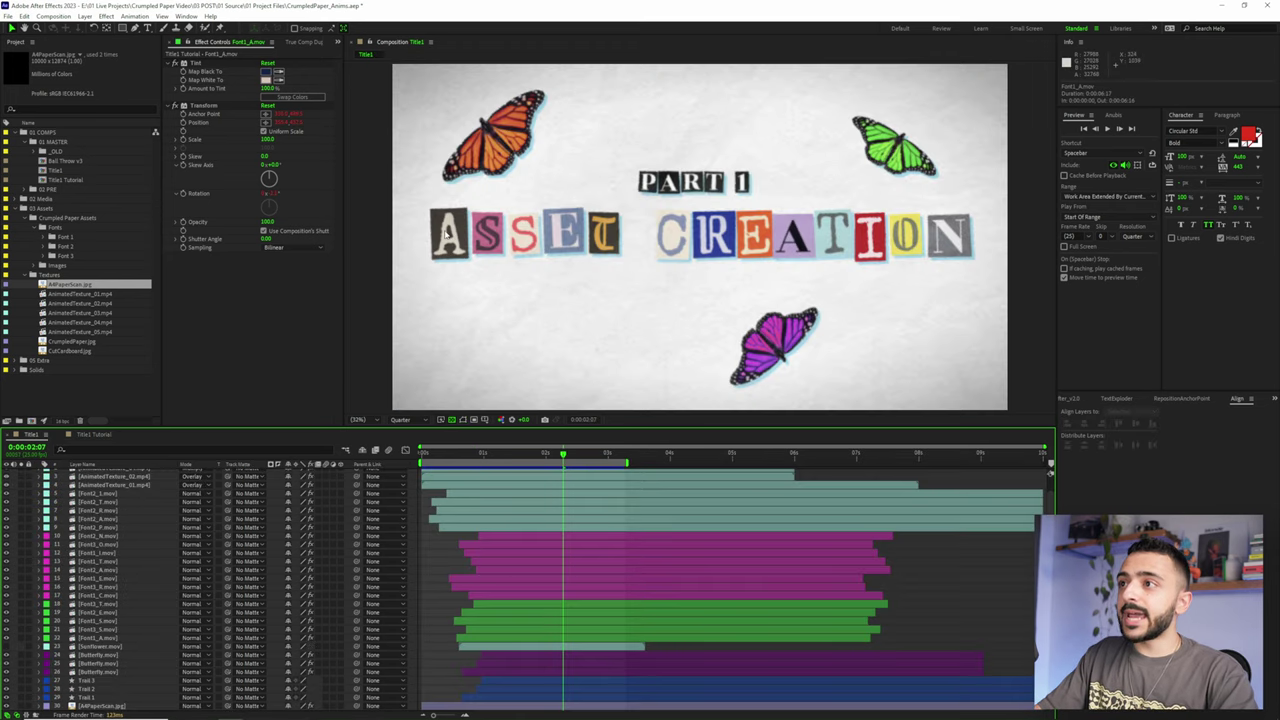
pyautogui.click(482, 537)
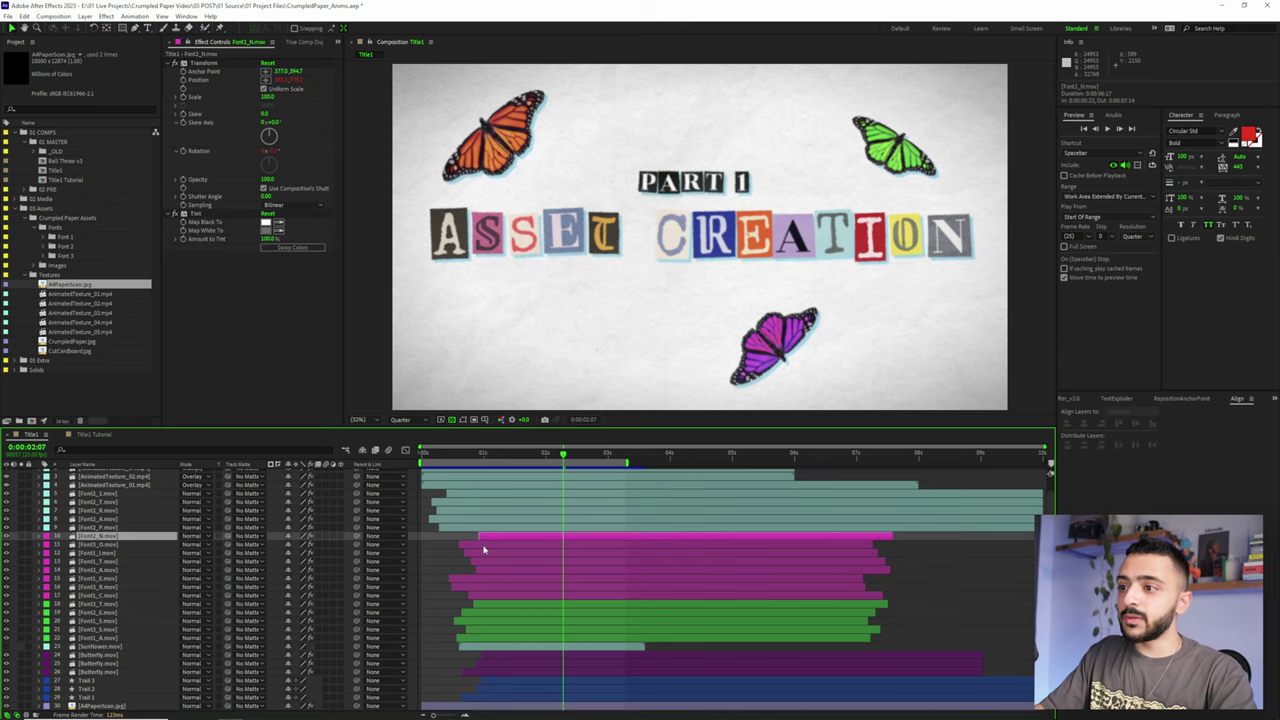
pyautogui.keyDown('shift'); pyautogui.click(486, 596); pyautogui.keyUp('shift')
pyautogui.click(487, 607)
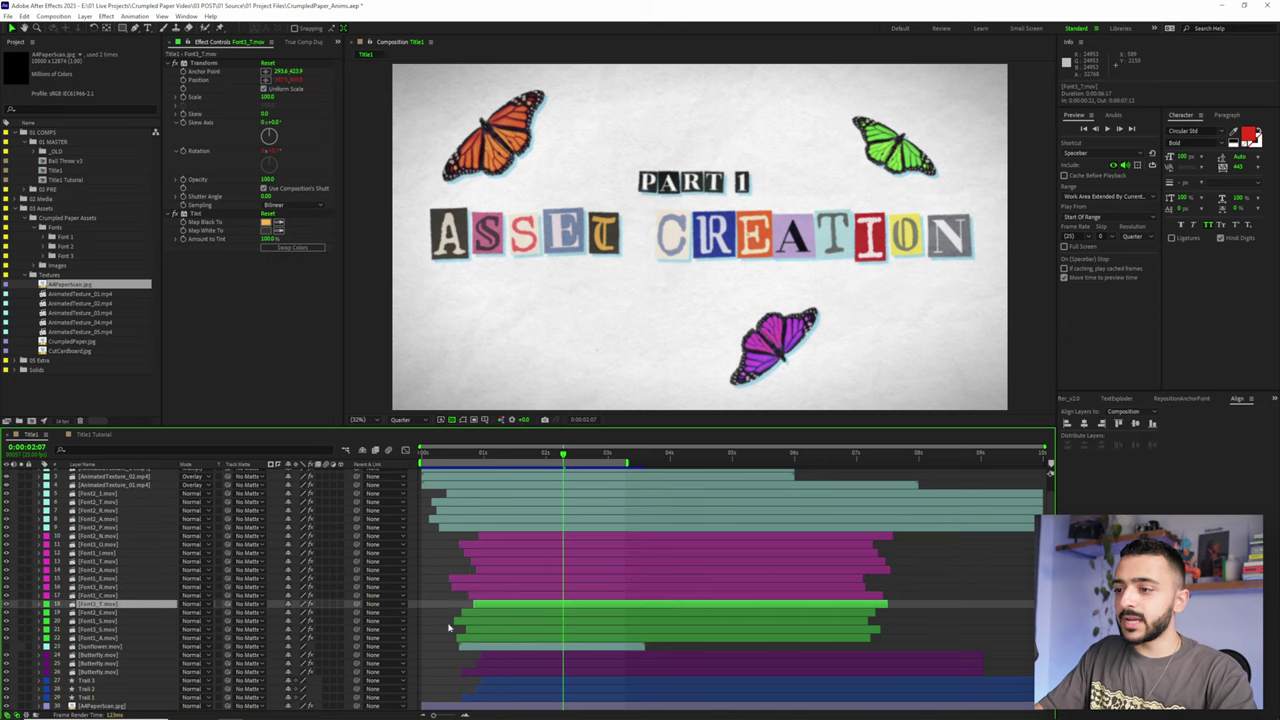
pyautogui.click(95, 434)
# Configure Dojo_Shifter to offset layers in random order by 1 frame
pyautogui.click(1085, 398)
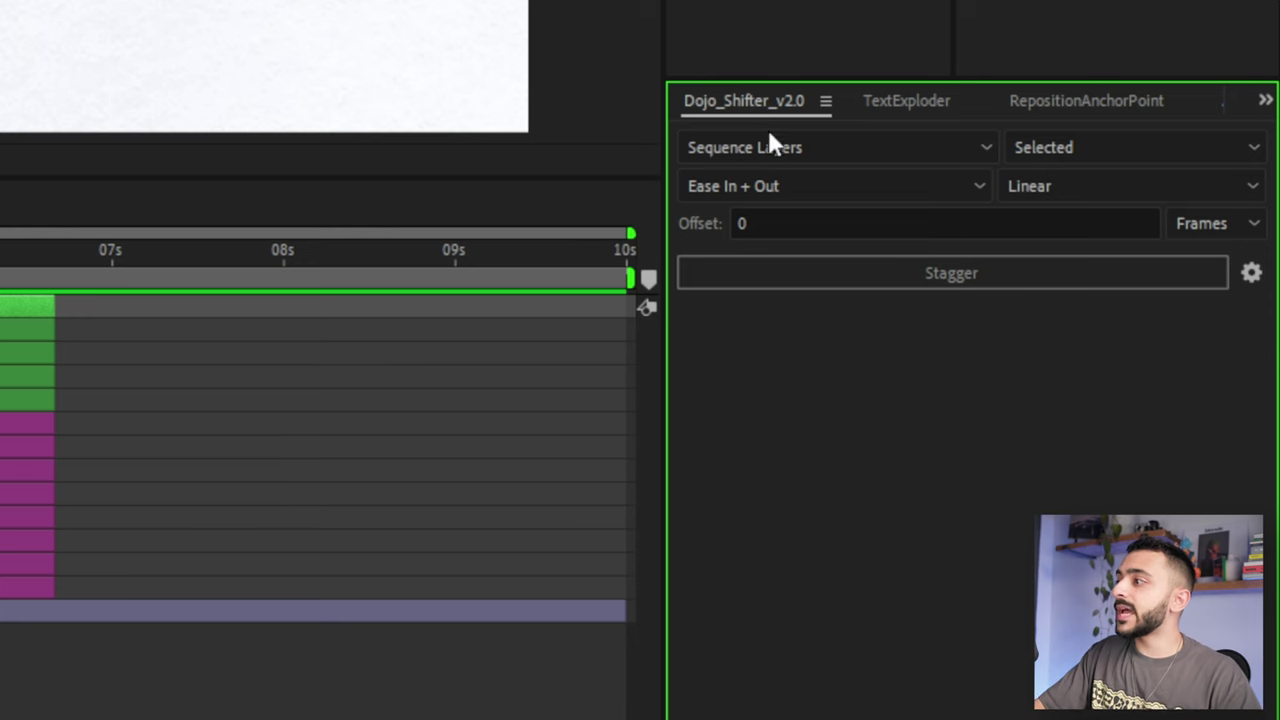
pyautogui.click(773, 145)
pyautogui.click(806, 179)
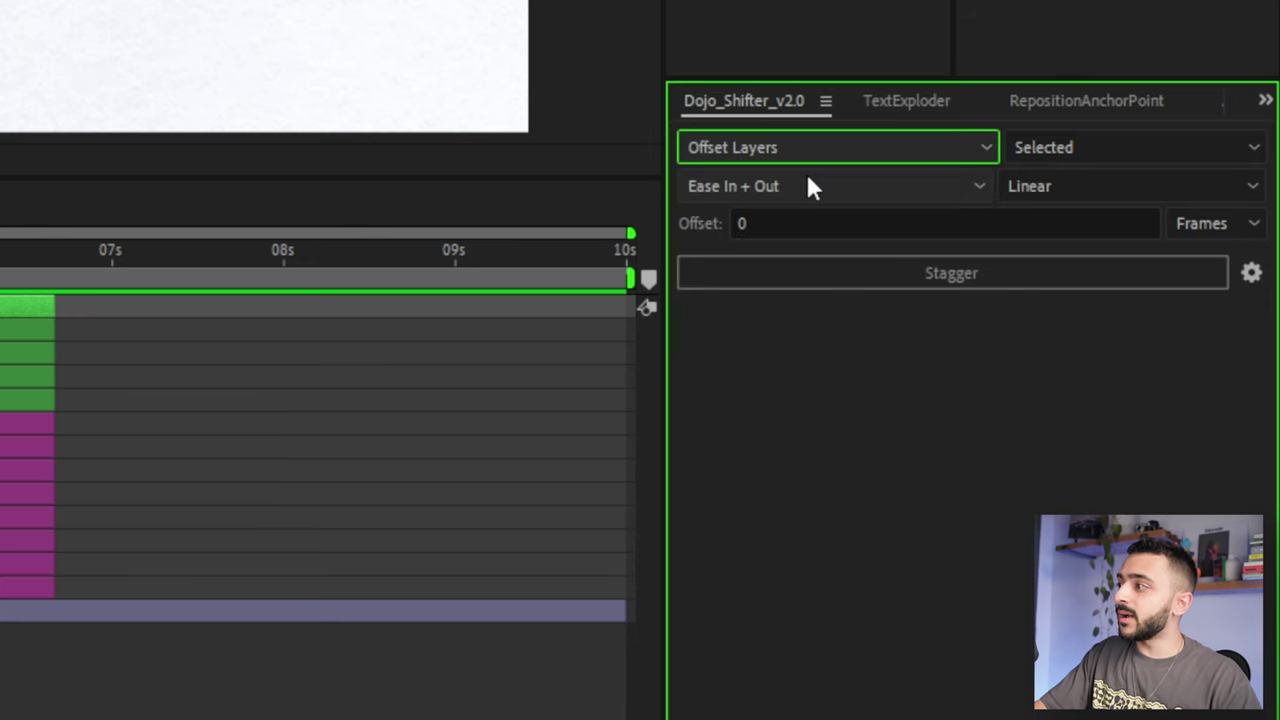
pyautogui.click(1076, 147)
pyautogui.click(1045, 205)
pyautogui.moveTo(783, 223); pyautogui.dragTo(683, 238)
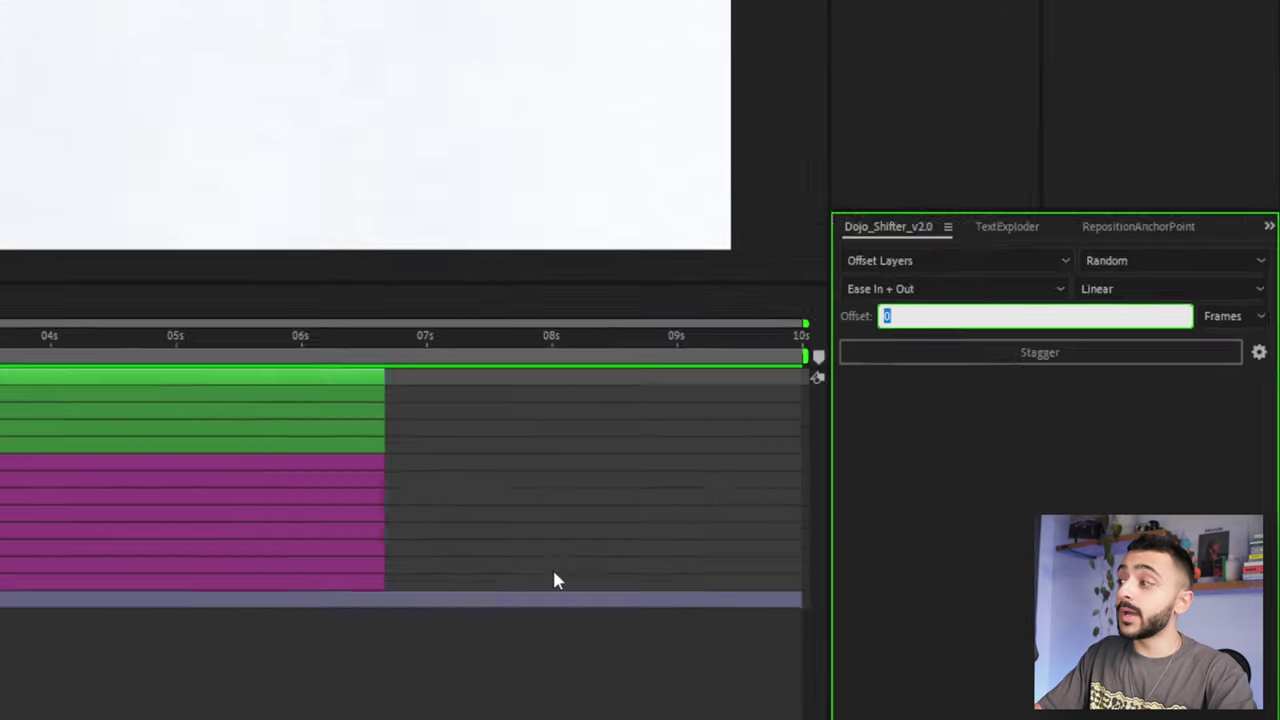
pyautogui.write('1')
# Try staggering all thirteen letter layers with the random 1-frame offset and preview the letters' entrance
pyautogui.click(508, 476)
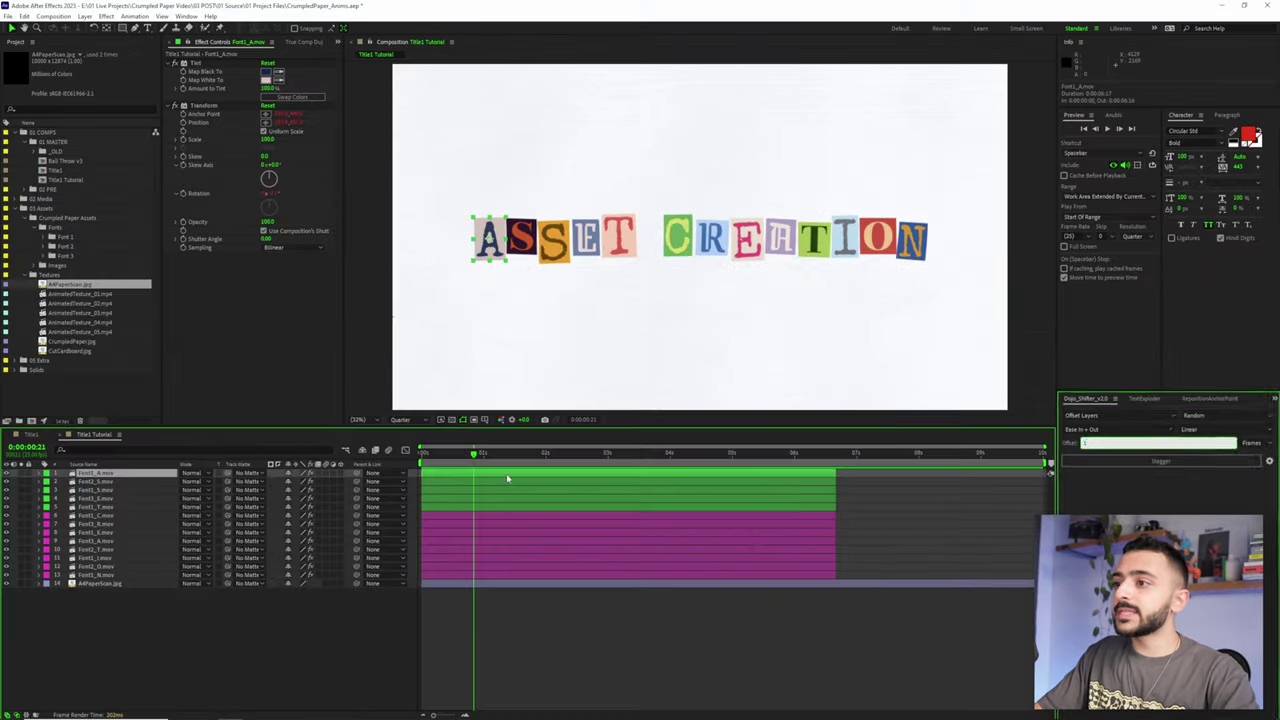
pyautogui.hotkey('ctrl', 'a')
pyautogui.click(1160, 461)
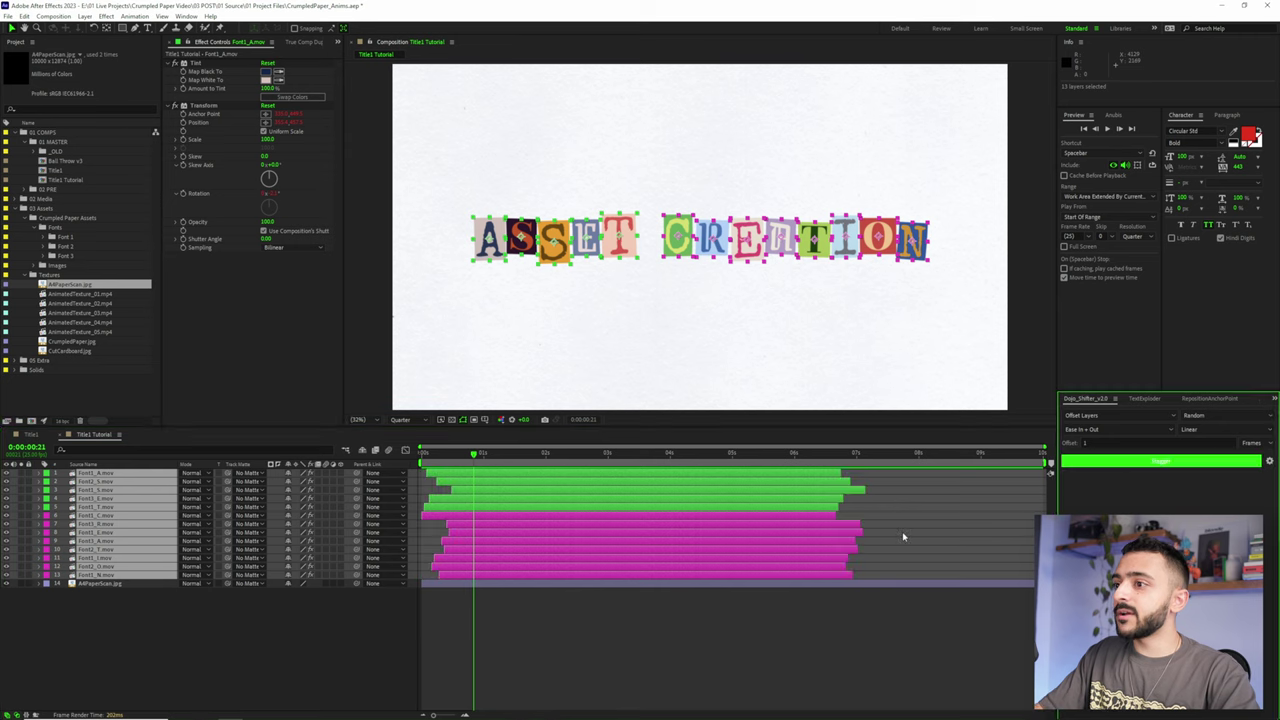
pyautogui.click(523, 634)
pyautogui.press('space')
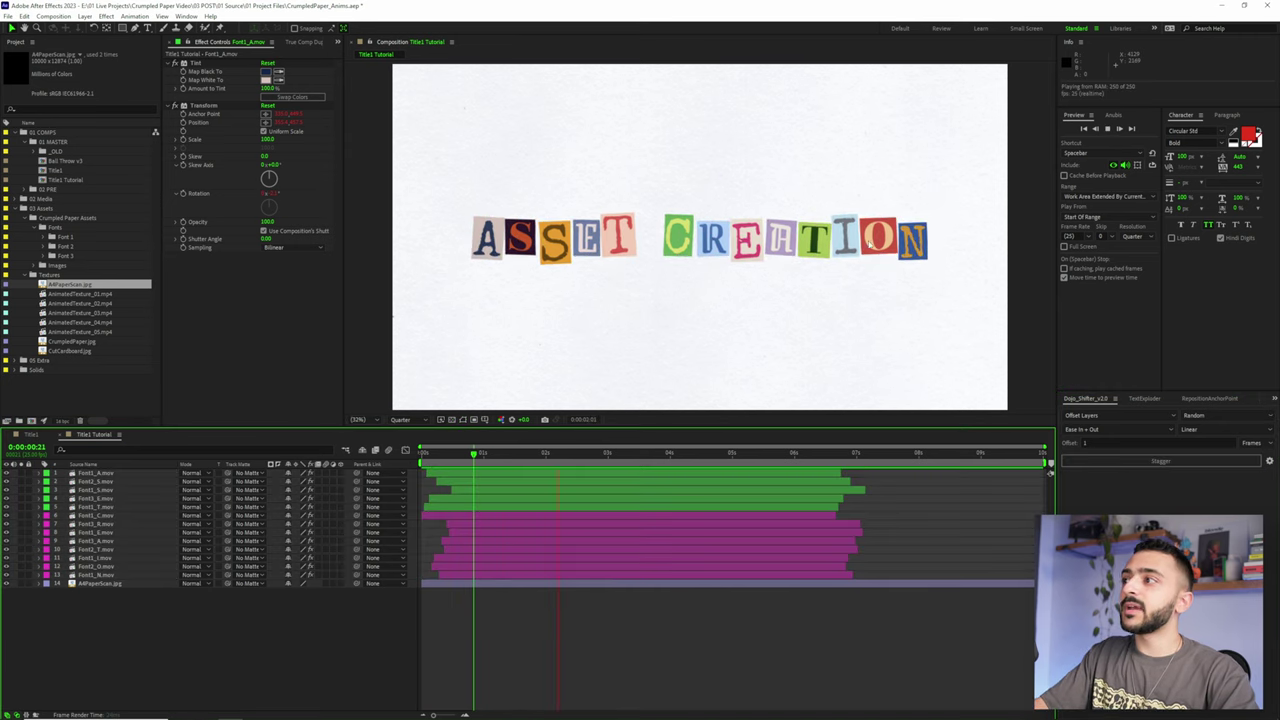
pyautogui.press('space')
pyautogui.press('space')
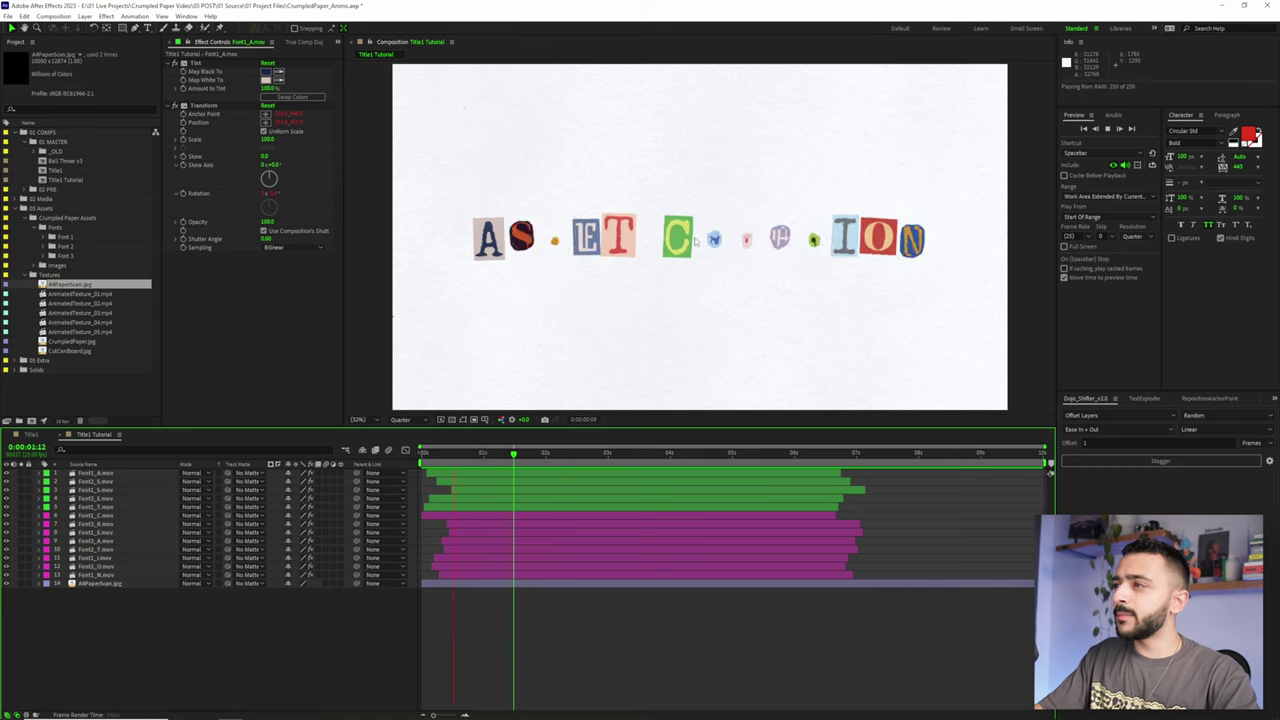
pyautogui.press('space')
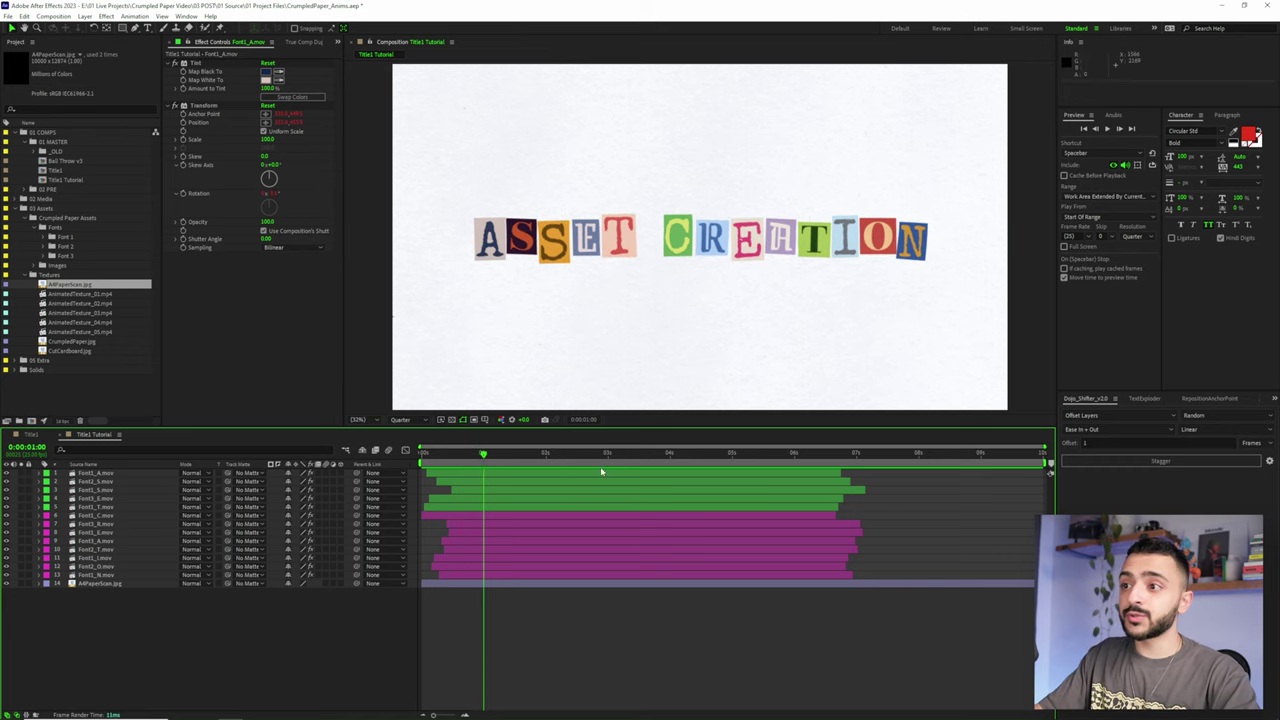
# Undo the random offset, stagger the thirteen letter layers again for a different order, and preview the title
pyautogui.hotkey('ctrl', 'z')
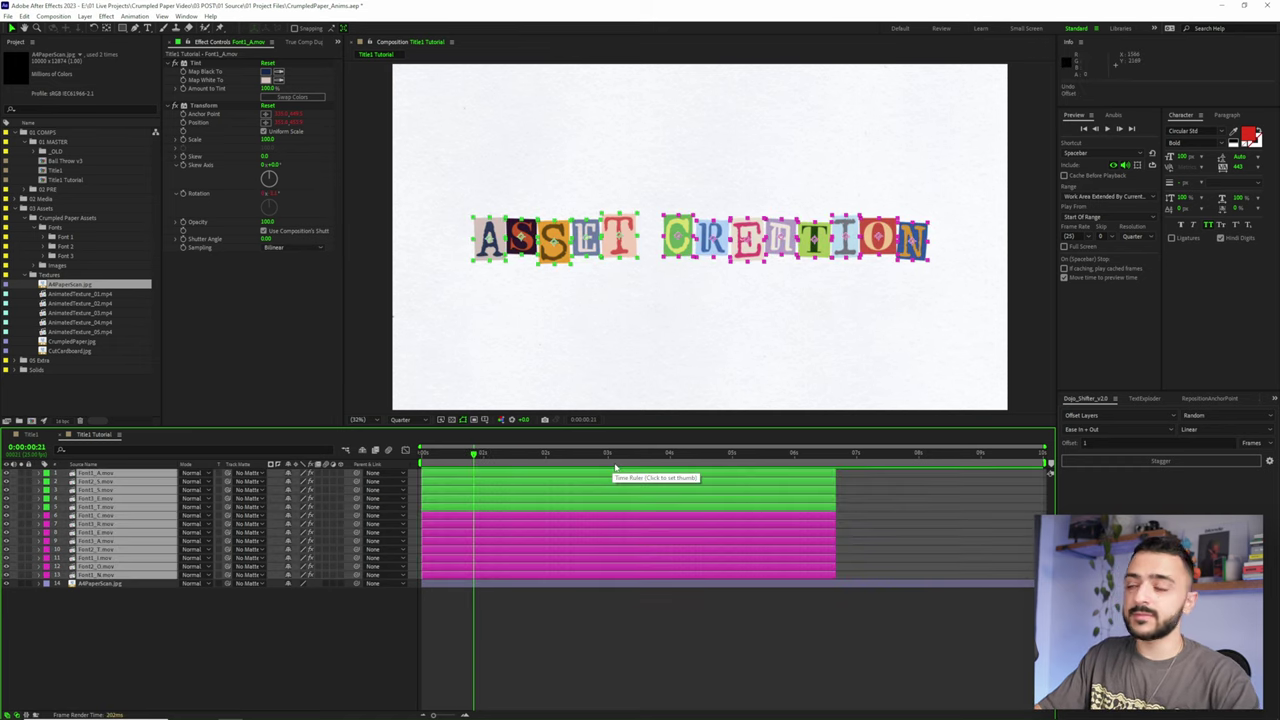
pyautogui.click(1160, 461)
pyautogui.click(548, 663)
pyautogui.press('space')
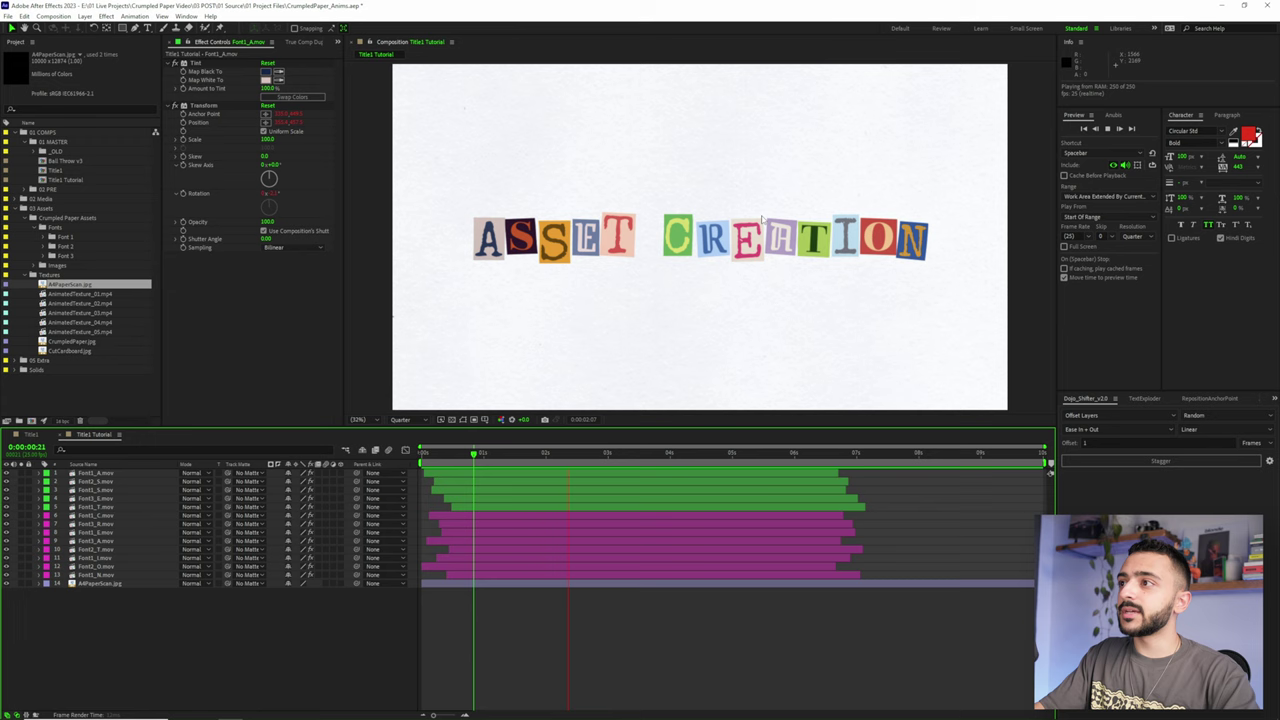
# Stop the preview and try shifting the first S letter layer slightly in time by hand
pyautogui.press('space')
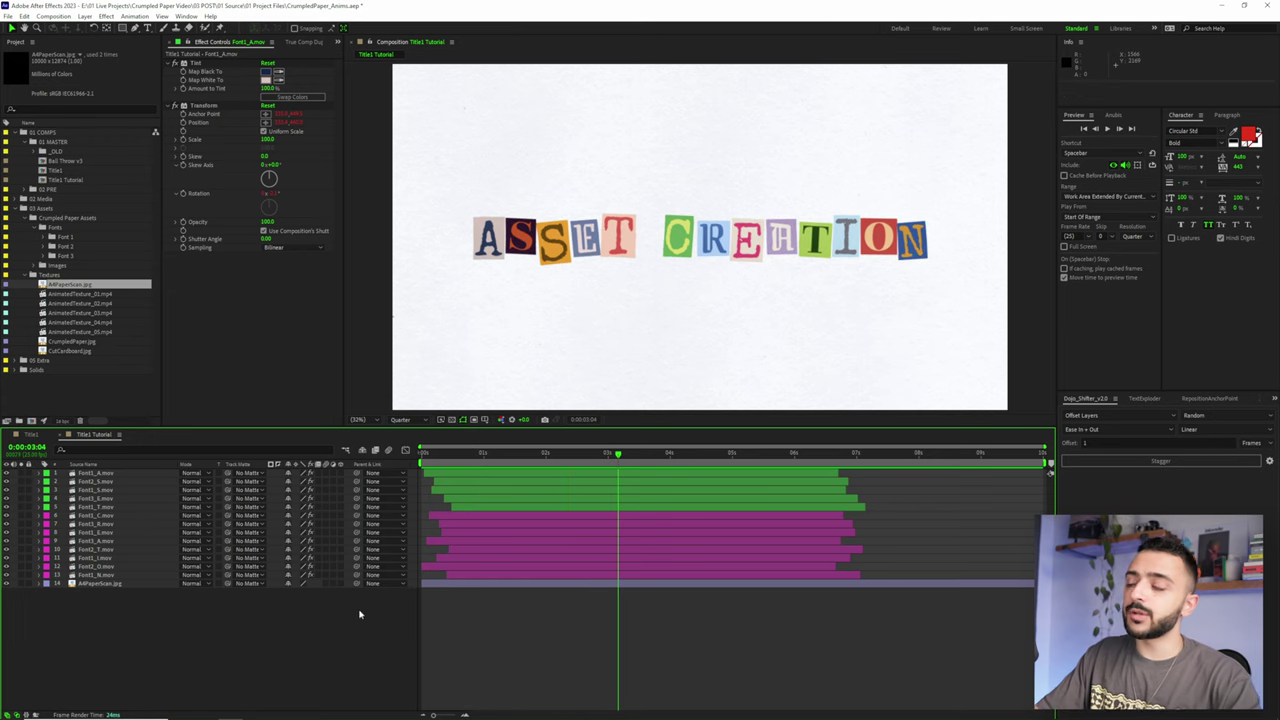
pyautogui.click(451, 484)
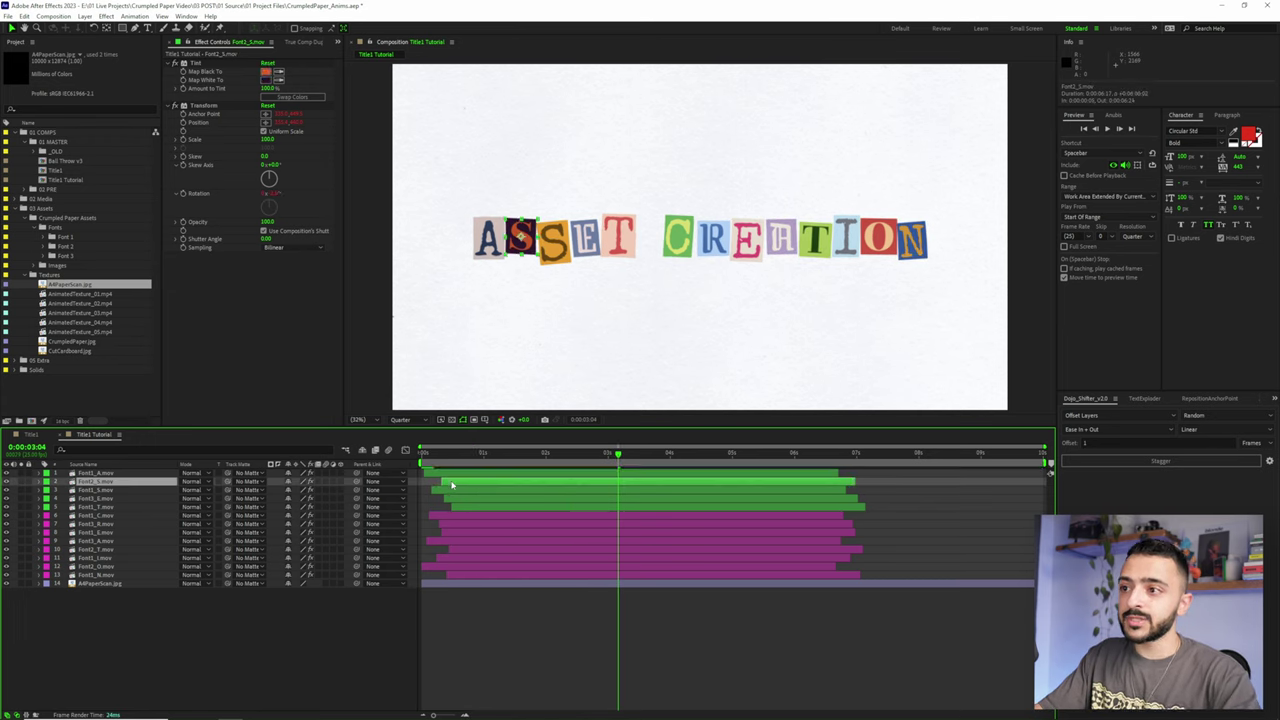
pyautogui.moveTo(451, 484); pyautogui.dragTo(444, 484)
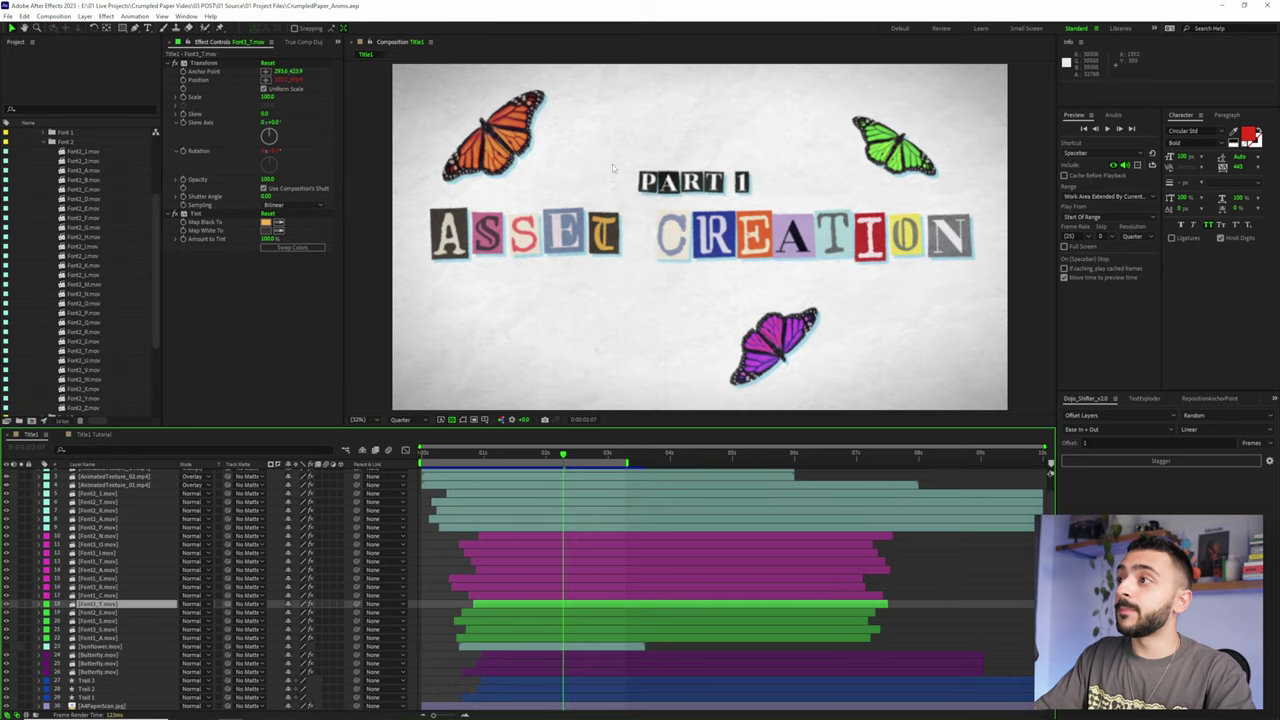
# Return to the Title1 Tutorial composition and add Font2_A, Font2_P, Font2_R, Font2_T and Font2_1 from the Font 2 folder above all layers
pyautogui.click(98, 435)
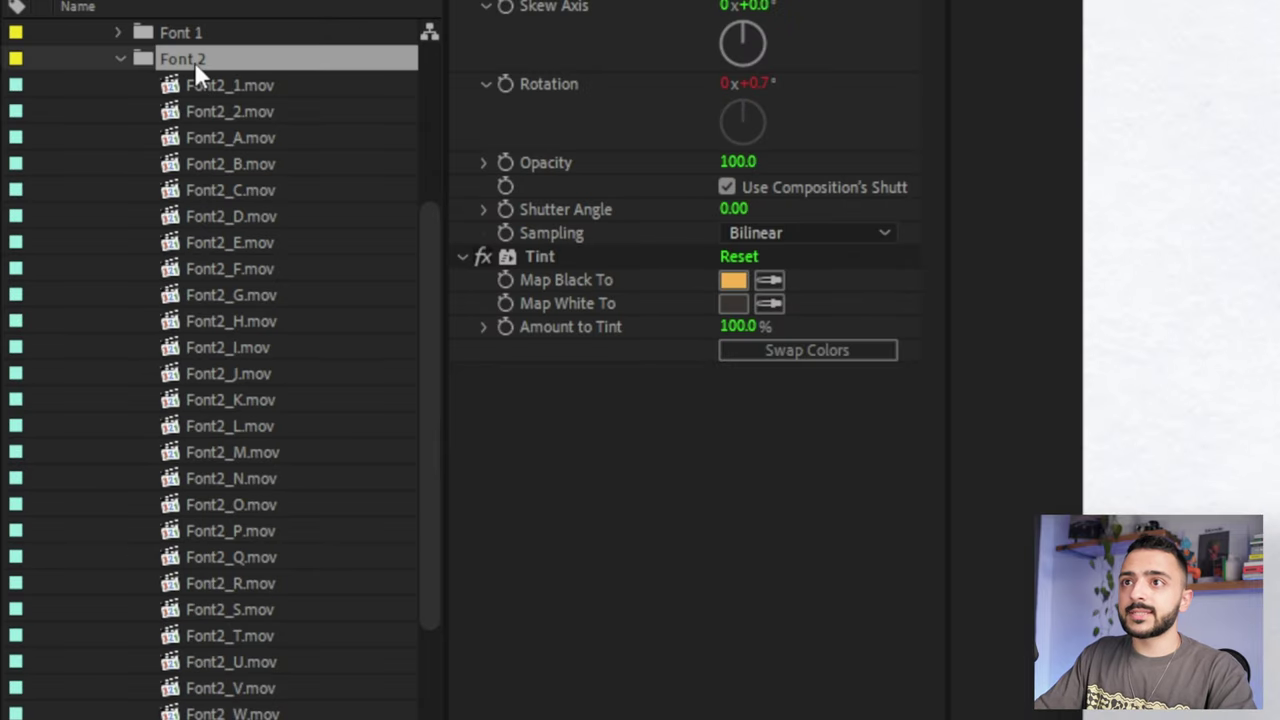
pyautogui.click(194, 61)
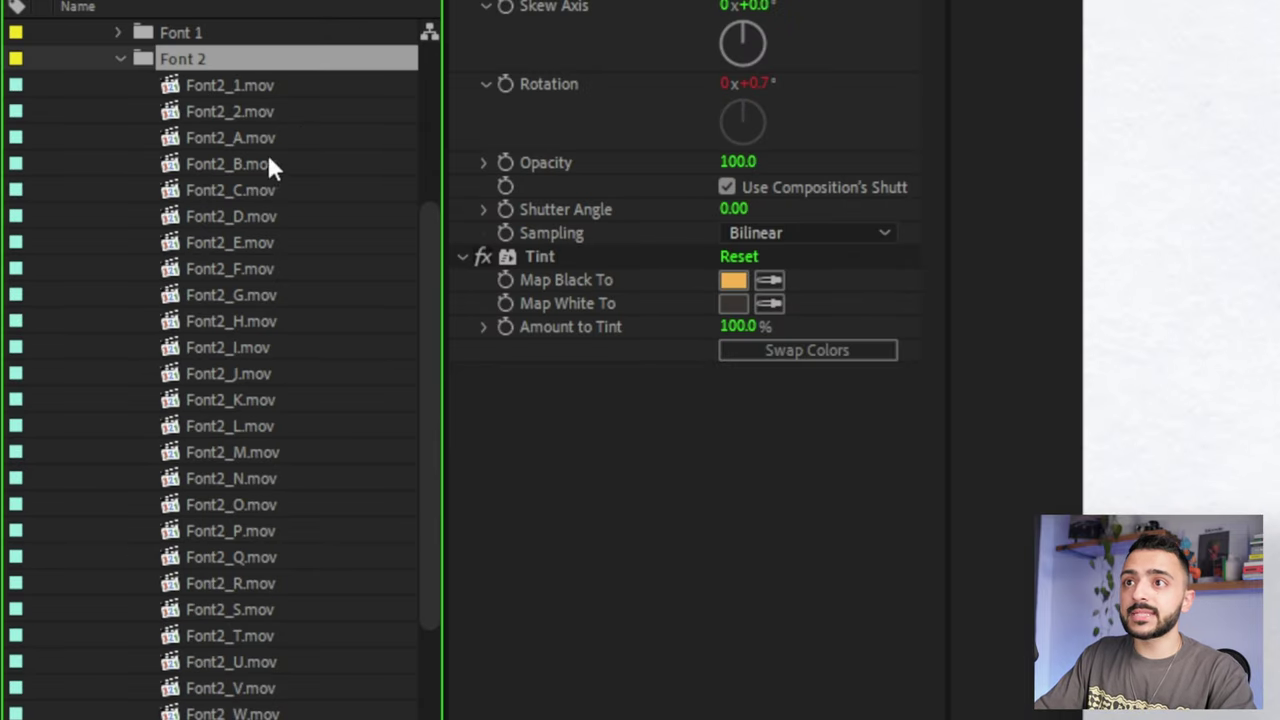
pyautogui.click(254, 139)
pyautogui.keyDown('super'); pyautogui.click(245, 531); pyautogui.keyUp('super')
pyautogui.keyDown('super'); pyautogui.click(265, 583); pyautogui.keyUp('super')
pyautogui.keyDown('super'); pyautogui.click(262, 635); pyautogui.keyUp('super')
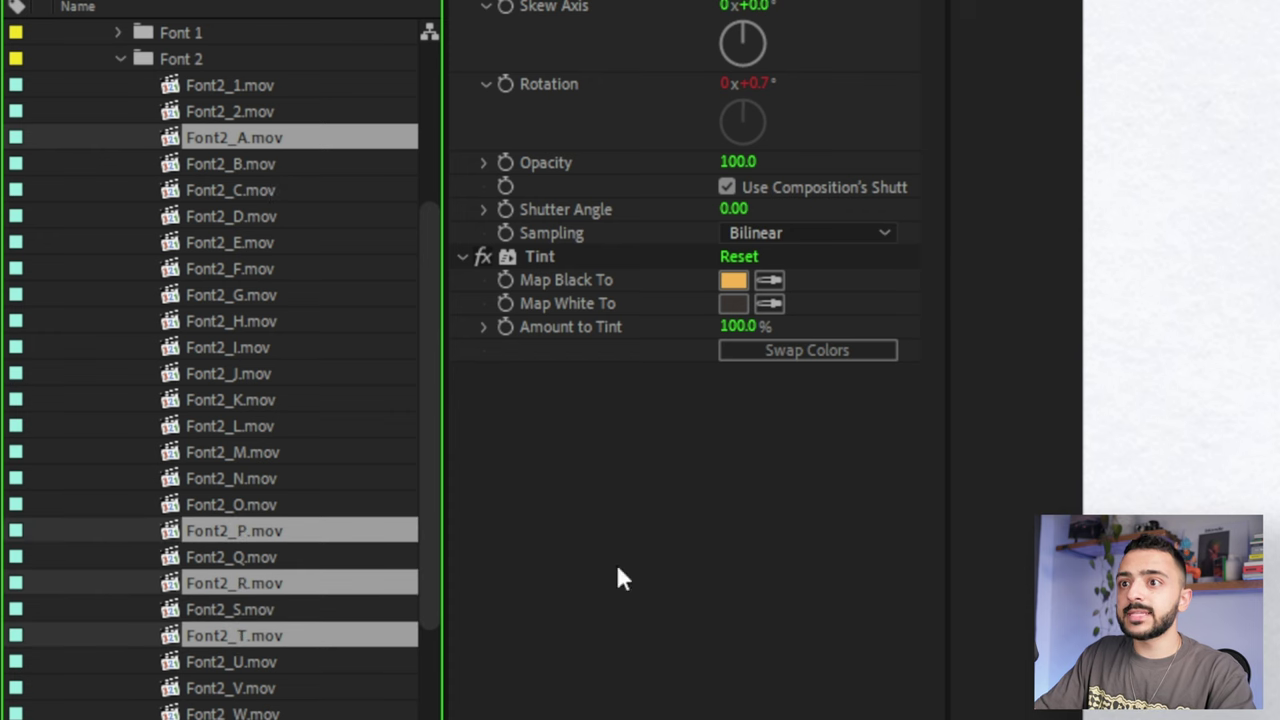
pyautogui.keyDown('super'); pyautogui.click(247, 86); pyautogui.keyUp('super')
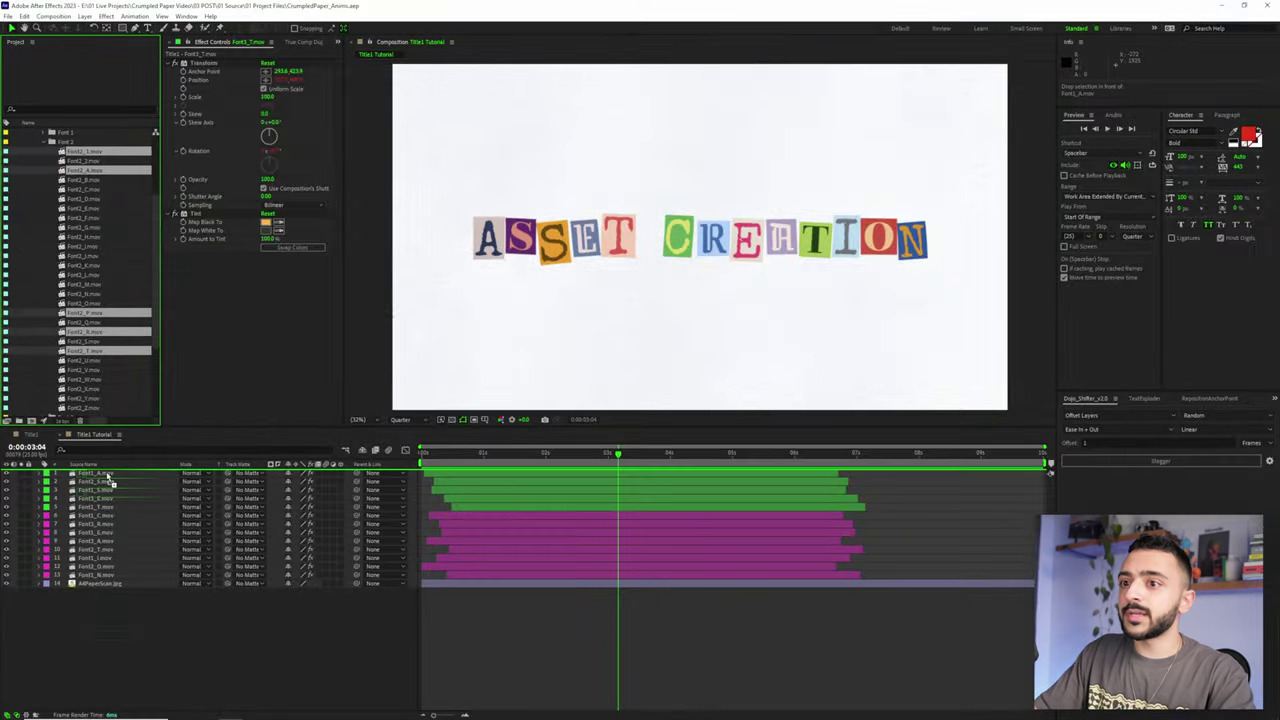
pyautogui.moveTo(112, 484); pyautogui.dragTo(100, 476)
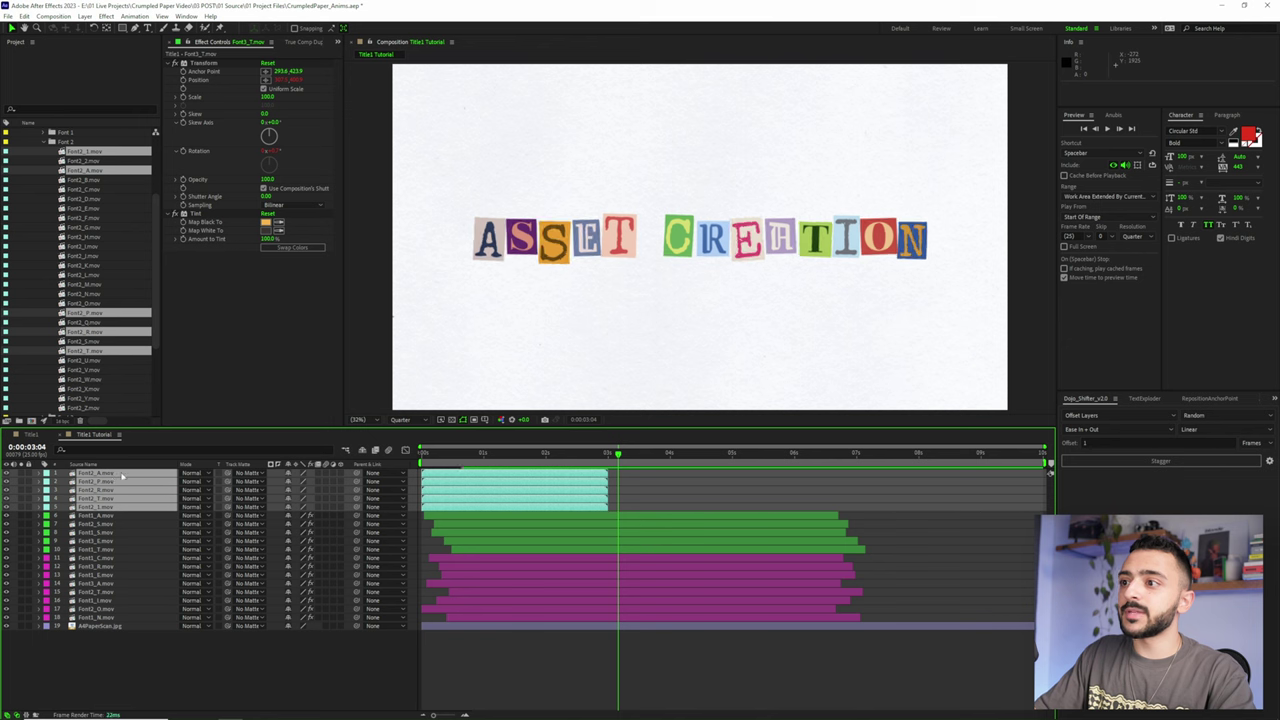
# Freeze the five new Font2 letter layers on their last frame so they extend through the composition
pyautogui.click(580, 455)
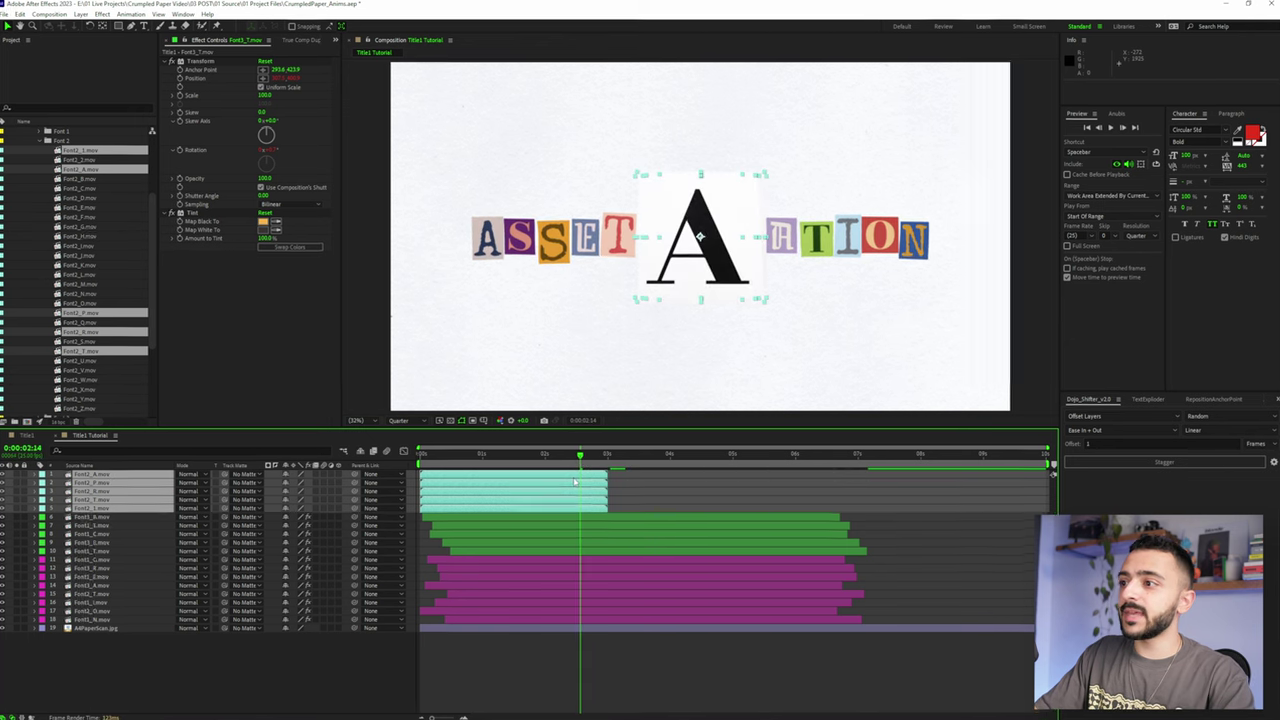
pyautogui.rightClick(575, 477)
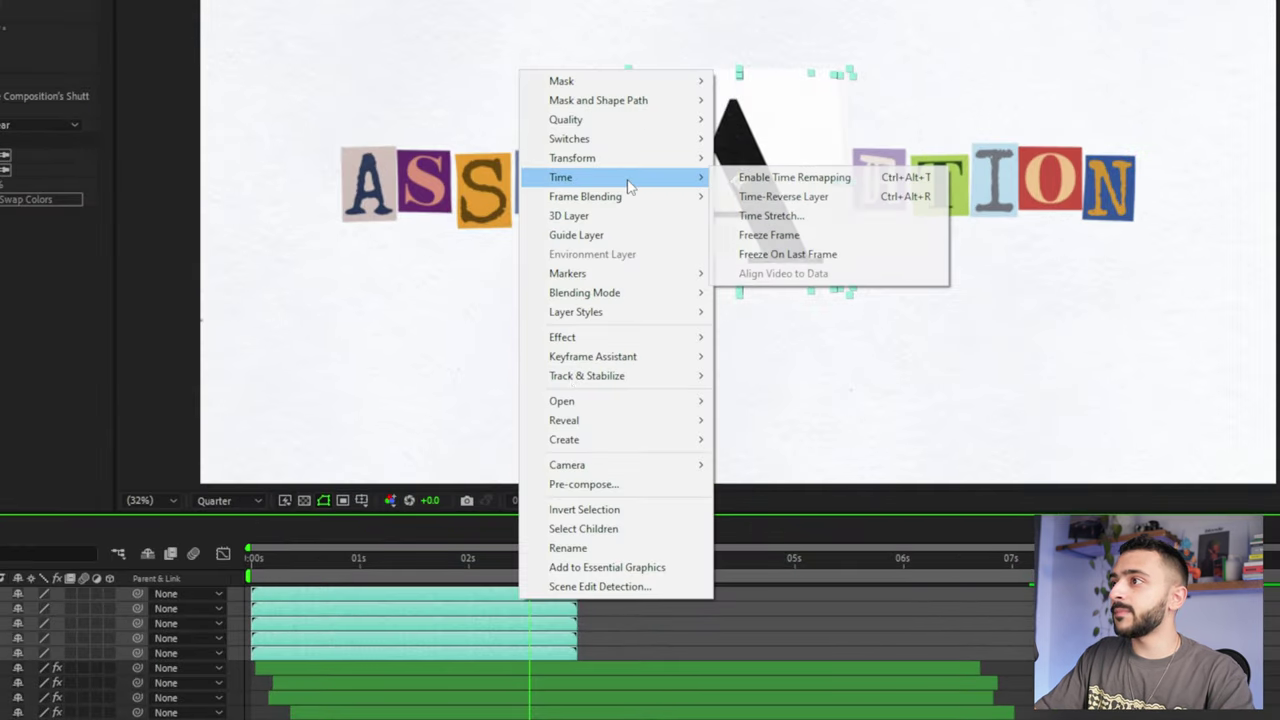
pyautogui.click(800, 252)
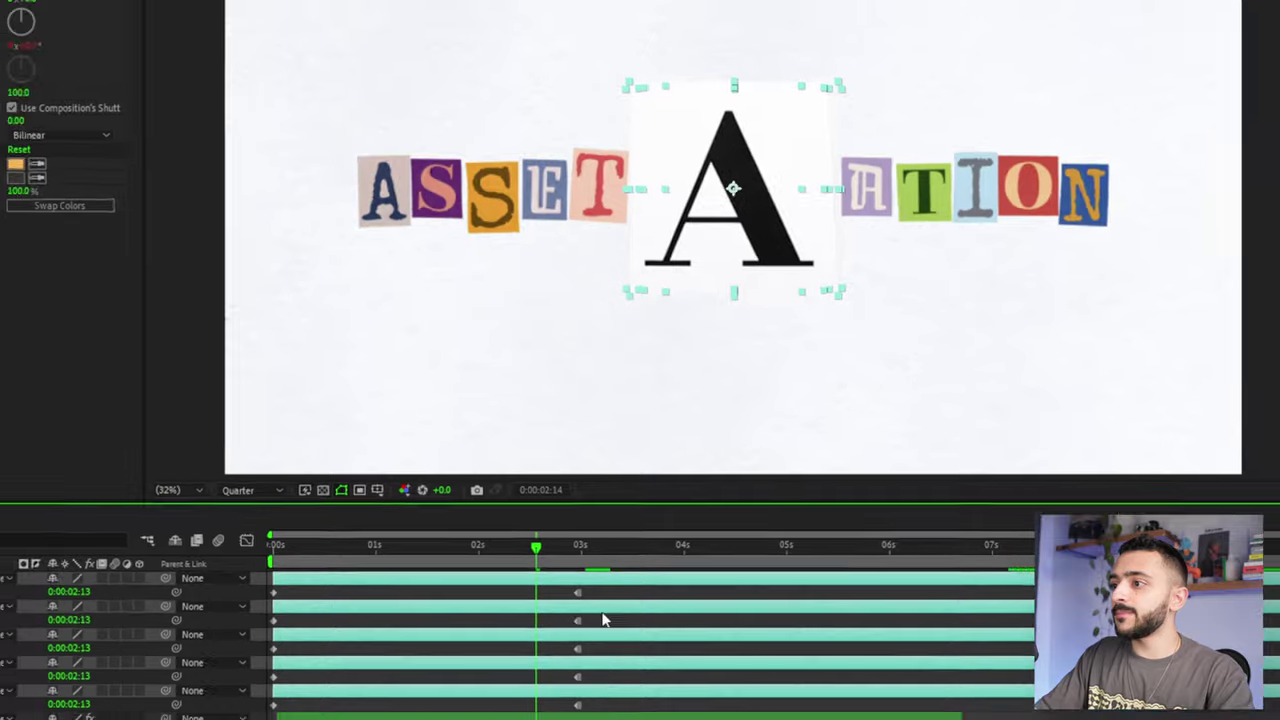
# Scale the five new letter layers to 15% and move them together above the word CREATION
pyautogui.press('u')
pyautogui.write('s')
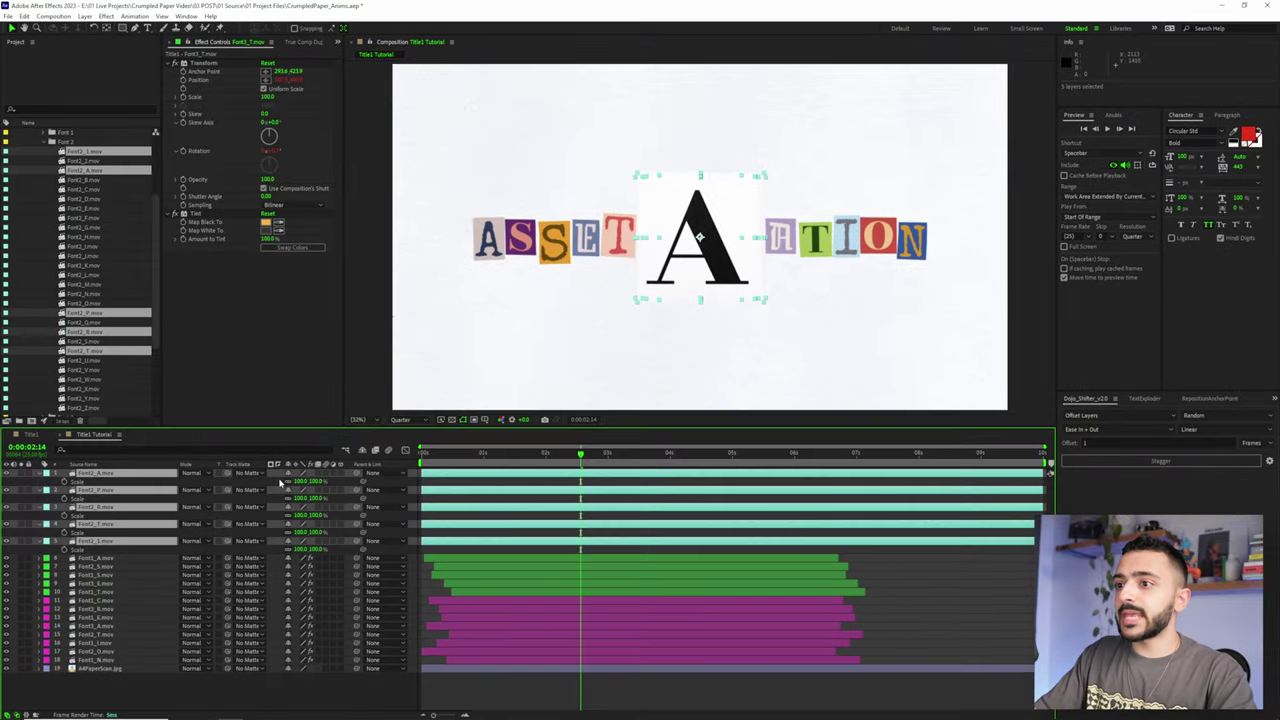
pyautogui.write('150')
pyautogui.press('Return')
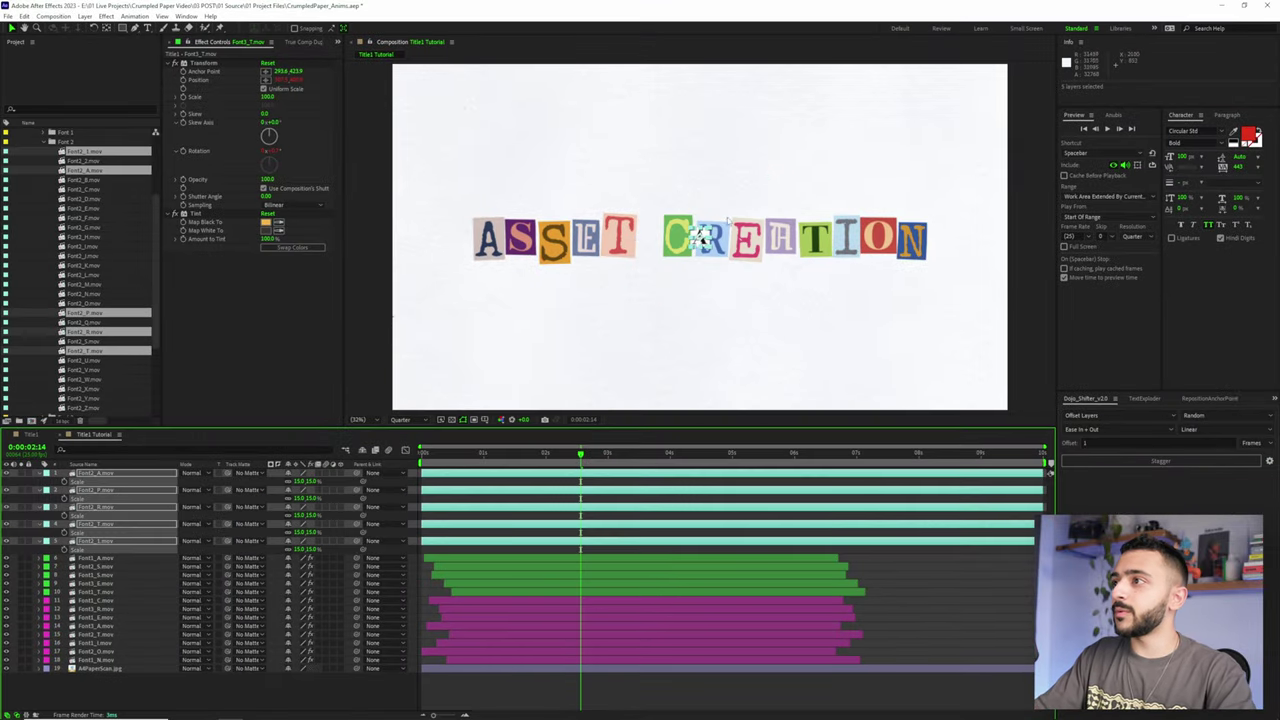
pyautogui.click(702, 195)
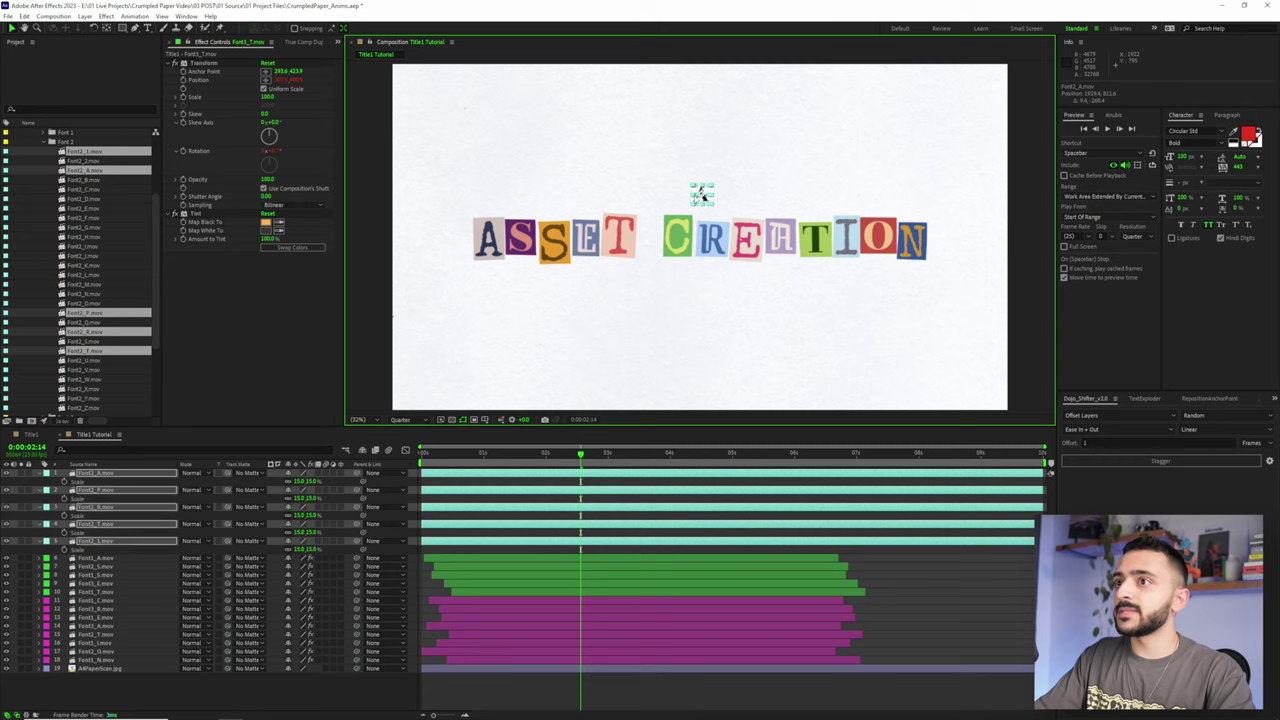
# Apply the Invert effect to the small Font2_A layer
pyautogui.click(497, 476)
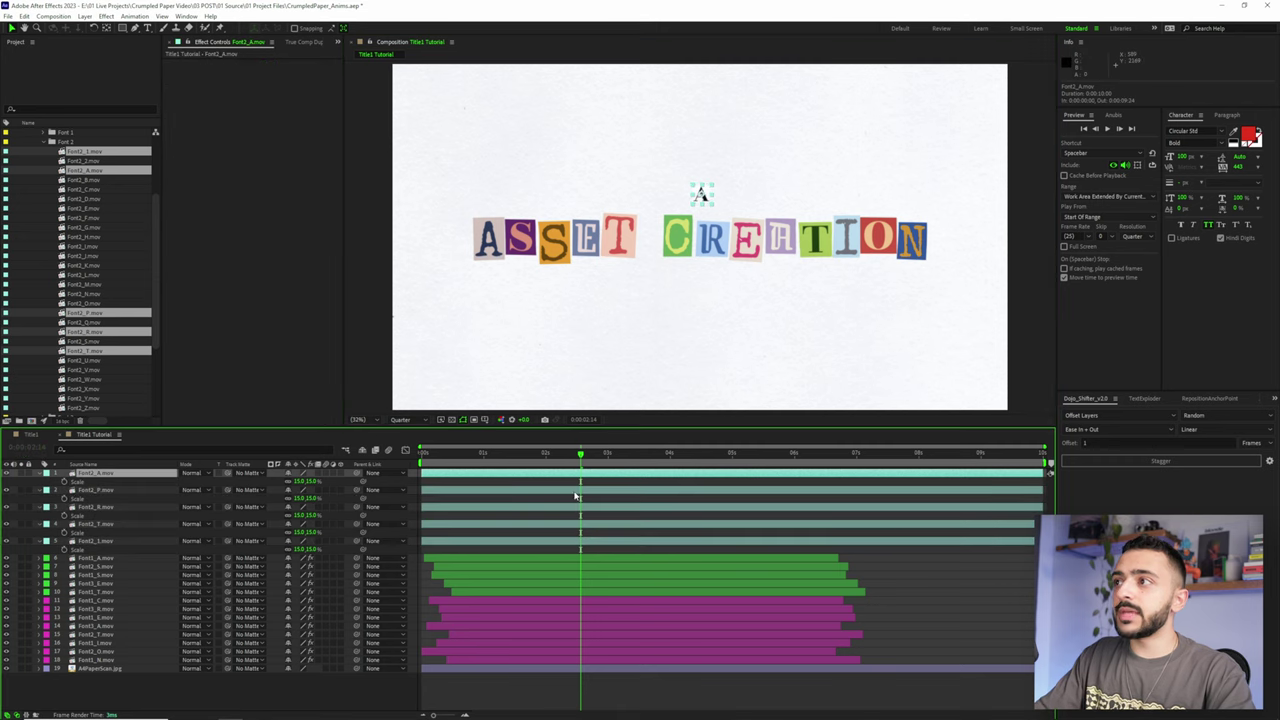
pyautogui.hotkey('ctrl', 'space')
pyautogui.write('inv')
pyautogui.press('Return')
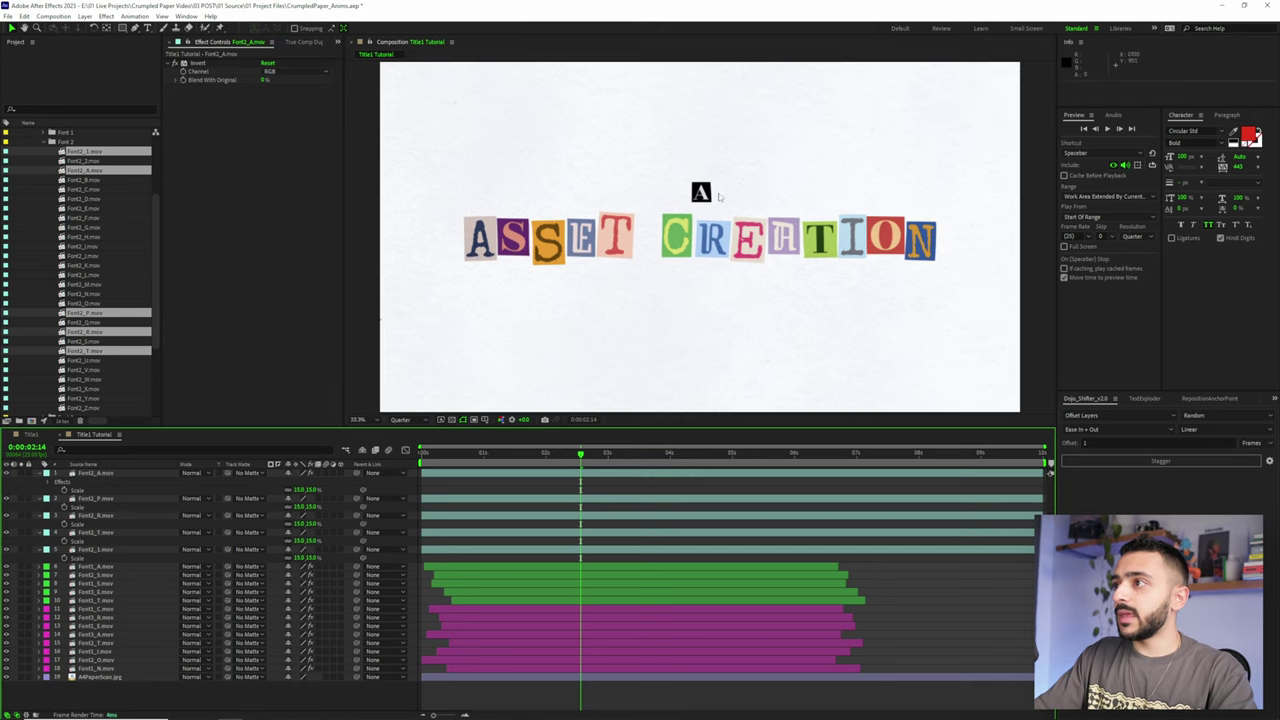
# Apply Levels to the small Font2_A layer, with Input White about 28141.9 and Output Black about 8095.6
pyautogui.scroll(4, 718, 182)
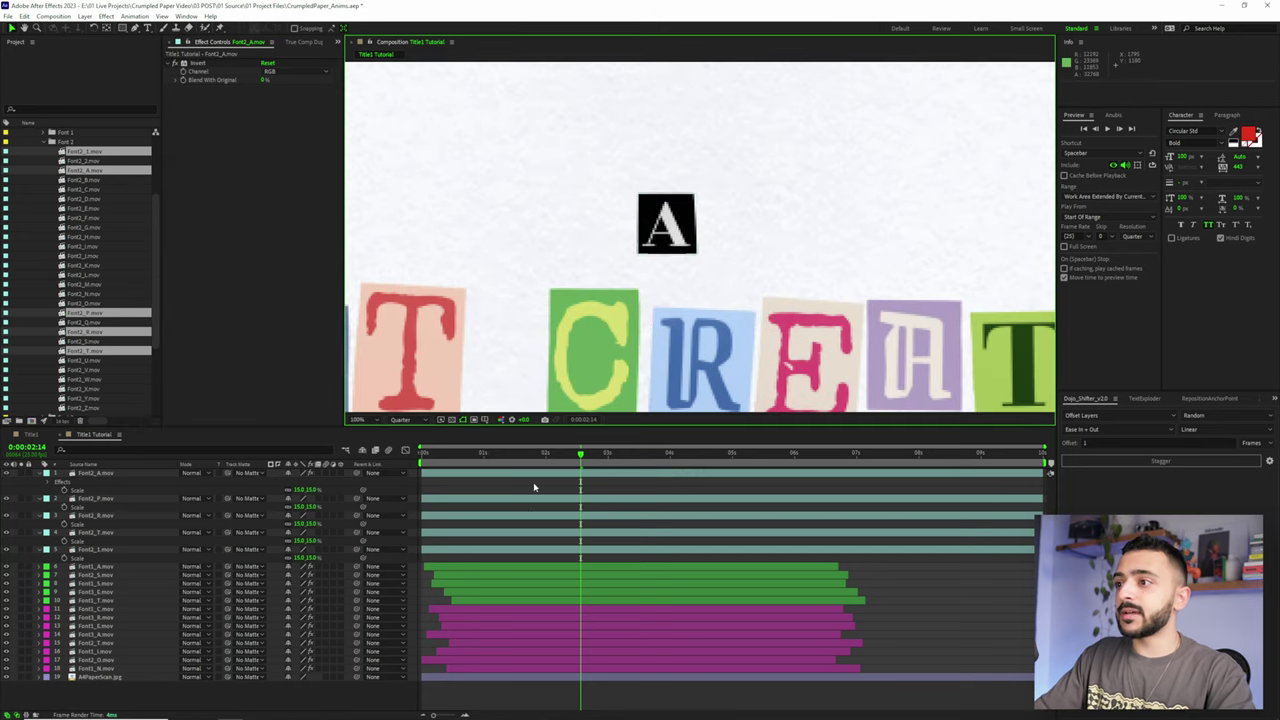
pyautogui.click(554, 476)
pyautogui.hotkey('ctrl', 'space')
pyautogui.write('level')
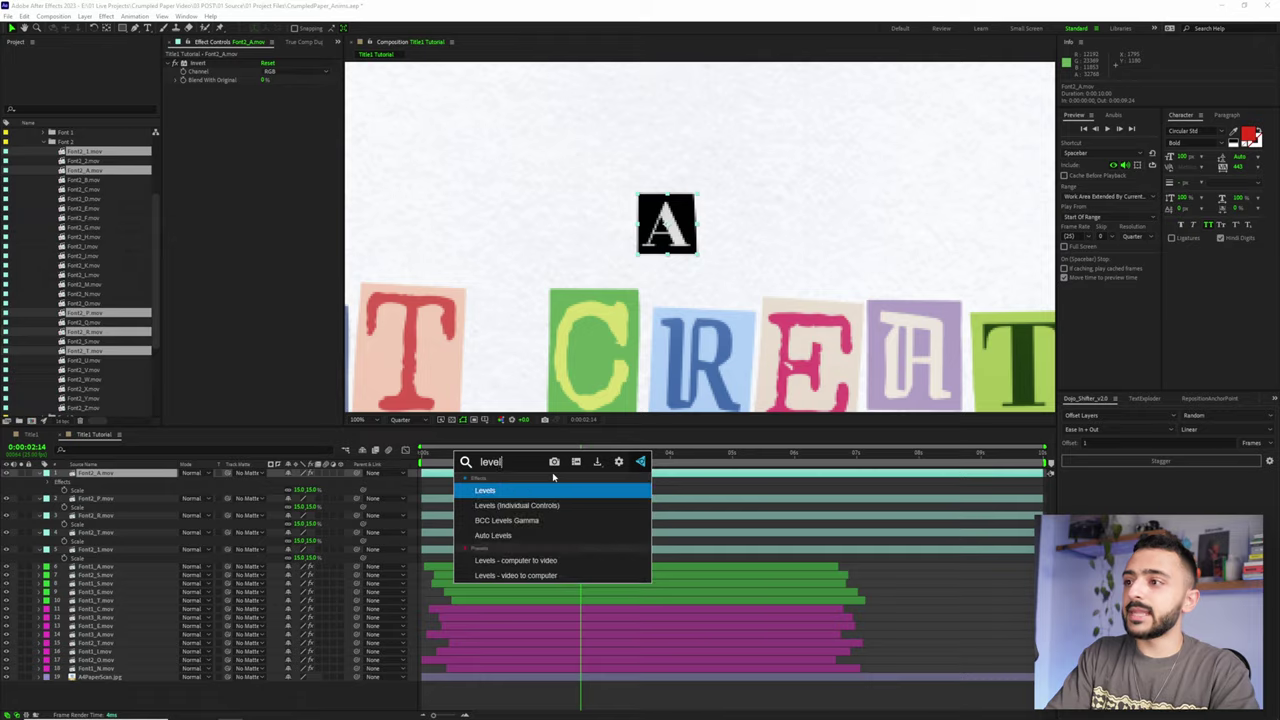
pyautogui.press('Return')
pyautogui.moveTo(313, 147); pyautogui.dragTo(305, 147)
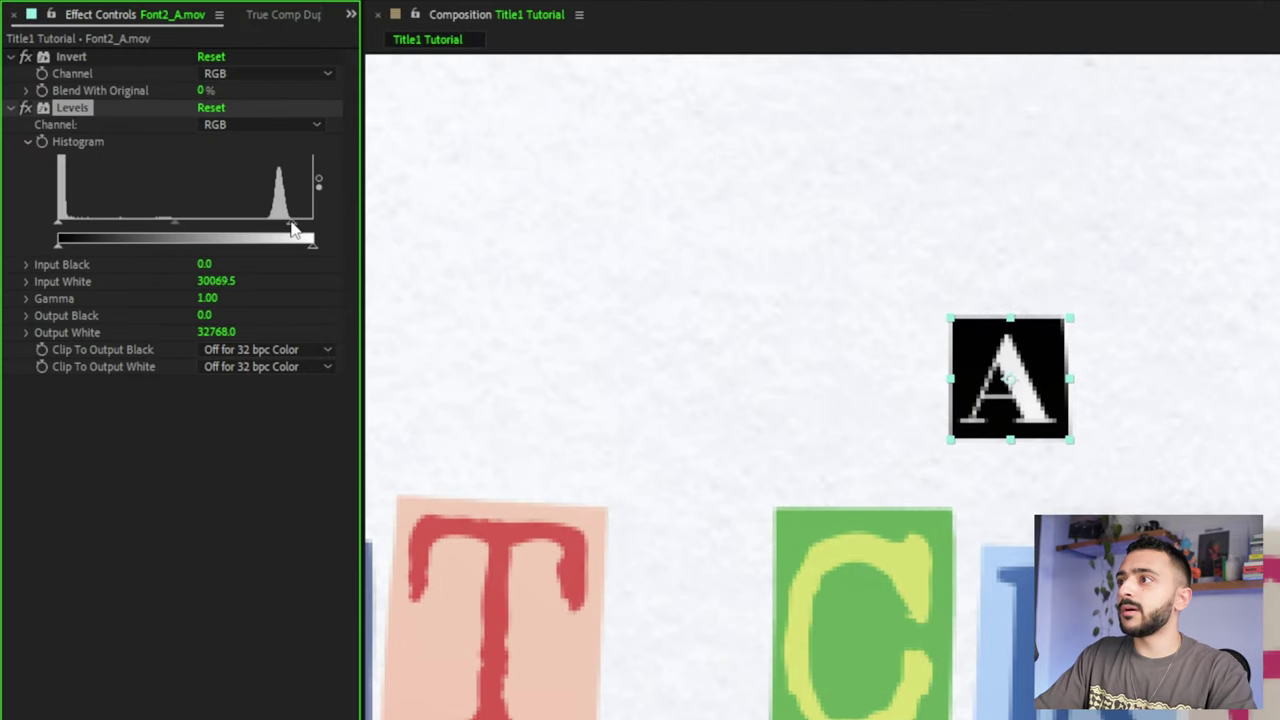
pyautogui.moveTo(294, 229); pyautogui.dragTo(280, 225)
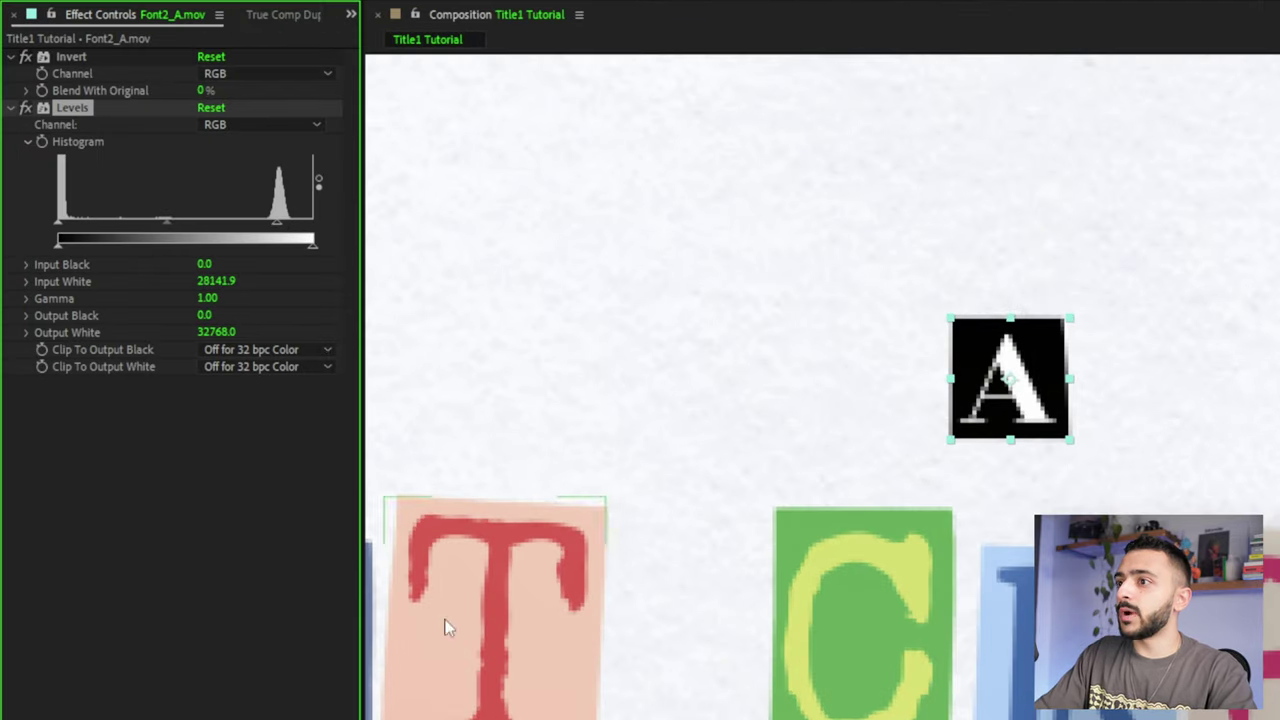
pyautogui.moveTo(62, 252); pyautogui.dragTo(123, 253)
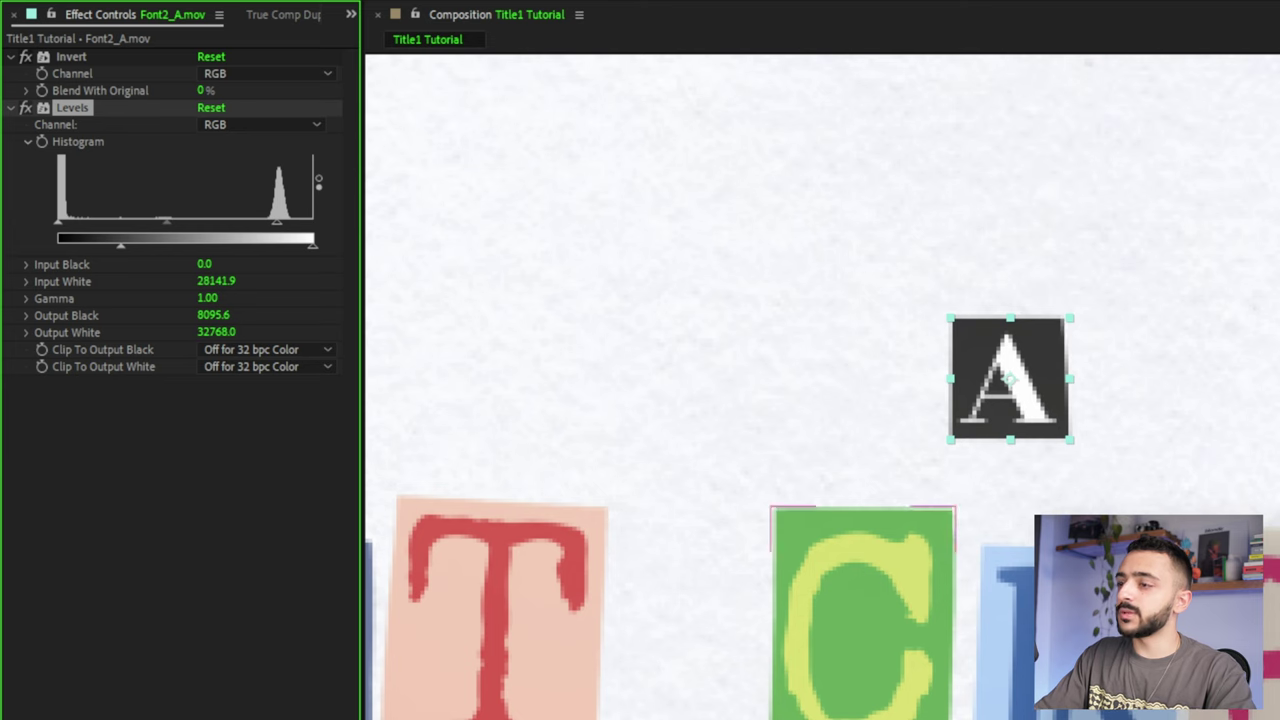
# Copy the Invert and Levels effects from Font2_A to the new P, R, T and 1 layers
pyautogui.click(76, 58)
pyautogui.keyDown('shift'); pyautogui.click(74, 109); pyautogui.keyUp('shift')
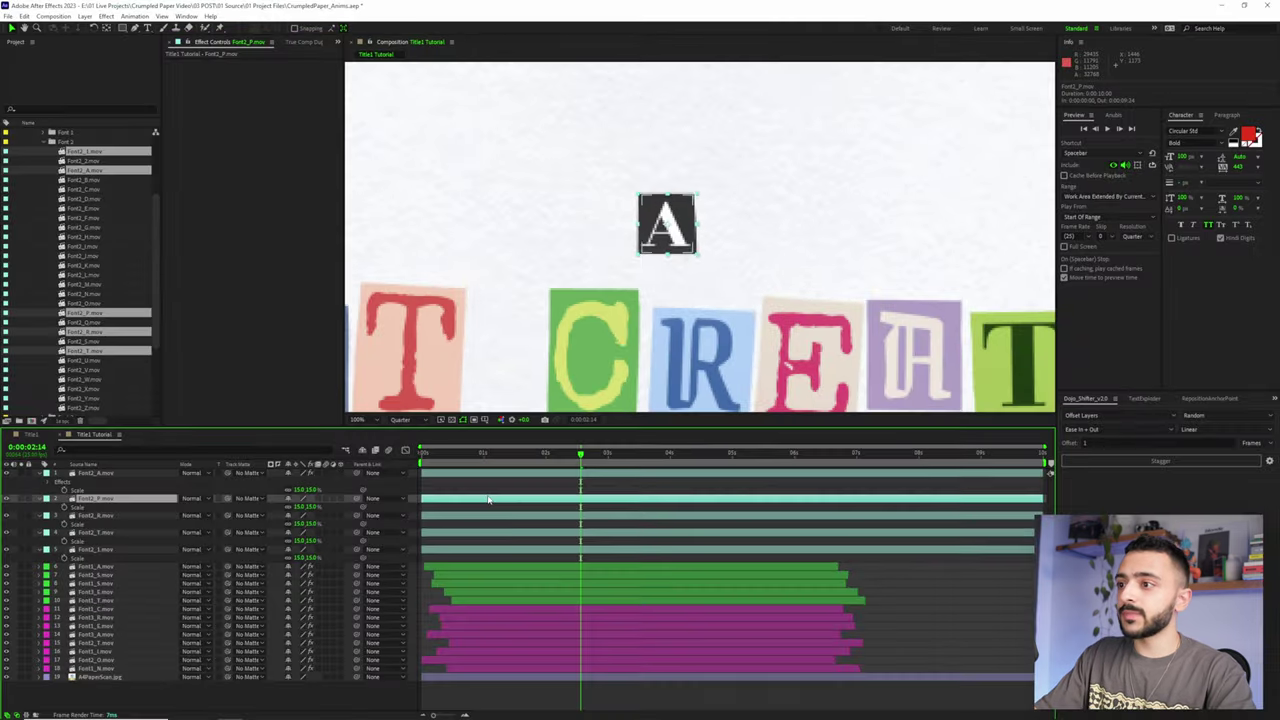
pyautogui.keyDown('shift'); pyautogui.click(505, 553); pyautogui.keyUp('shift')
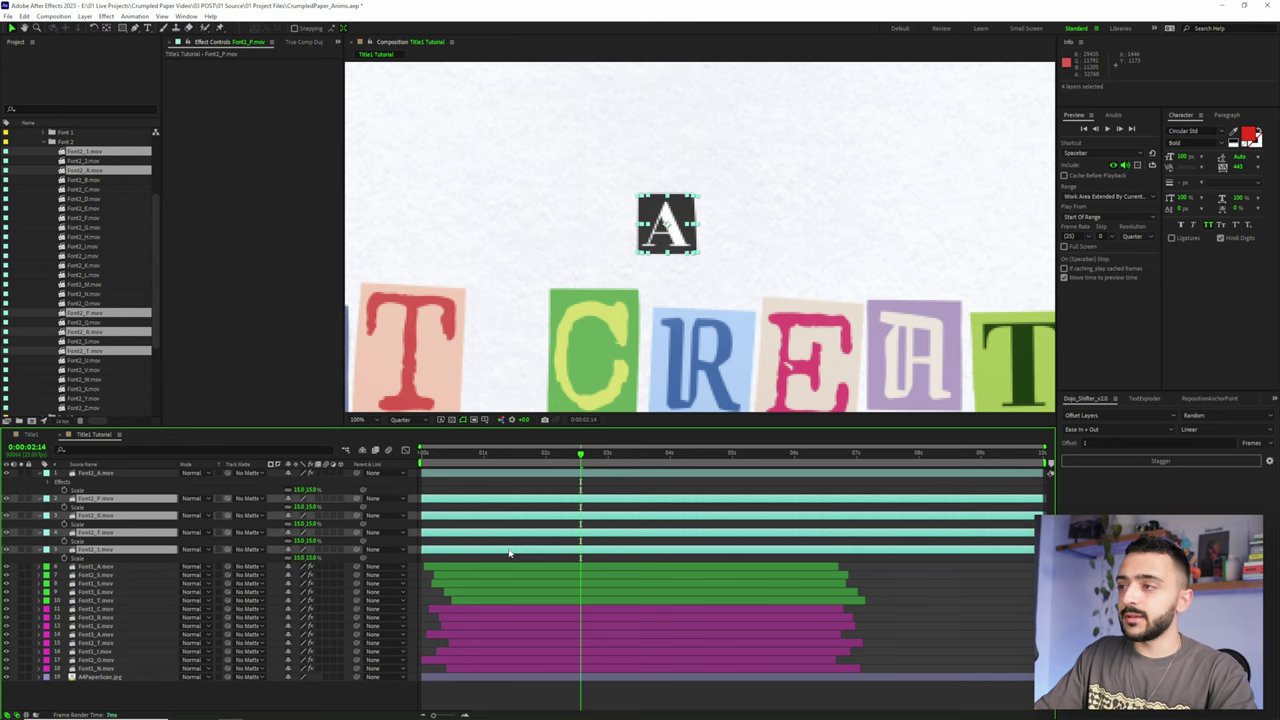
pyautogui.hotkey('ctrl', 'v')
pyautogui.click(504, 488)
pyautogui.press('u')
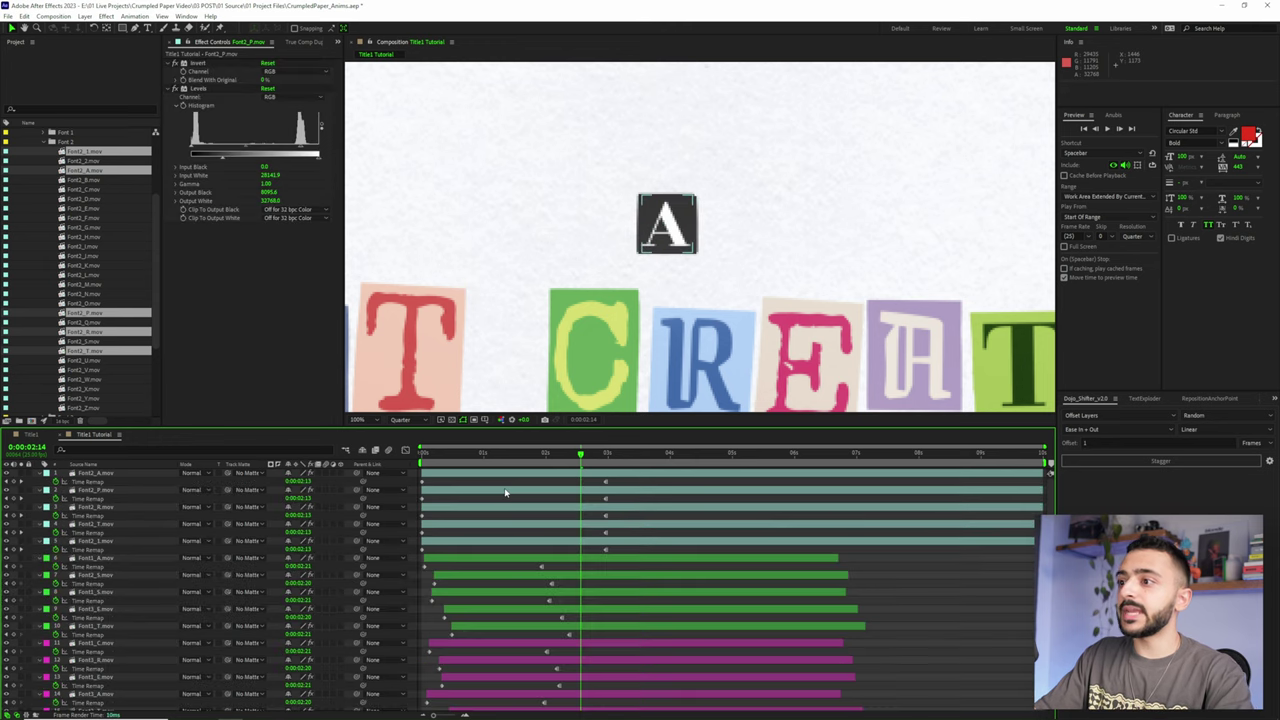
pyautogui.press('u')
# Arrange the five small letters side by side to read PART 1, and move the P layer above the A layer
pyautogui.click(534, 473)
pyautogui.moveTo(668, 232); pyautogui.dragTo(538, 229)
pyautogui.keyDown('shift'); pyautogui.click(668, 229); pyautogui.keyUp('shift')
pyautogui.keyDown('shift'); pyautogui.click(676, 227); pyautogui.keyUp('shift')
pyautogui.moveTo(676, 227); pyautogui.dragTo(610, 227)
pyautogui.click(100, 473)
pyautogui.moveTo(100, 473); pyautogui.dragTo(106, 486)
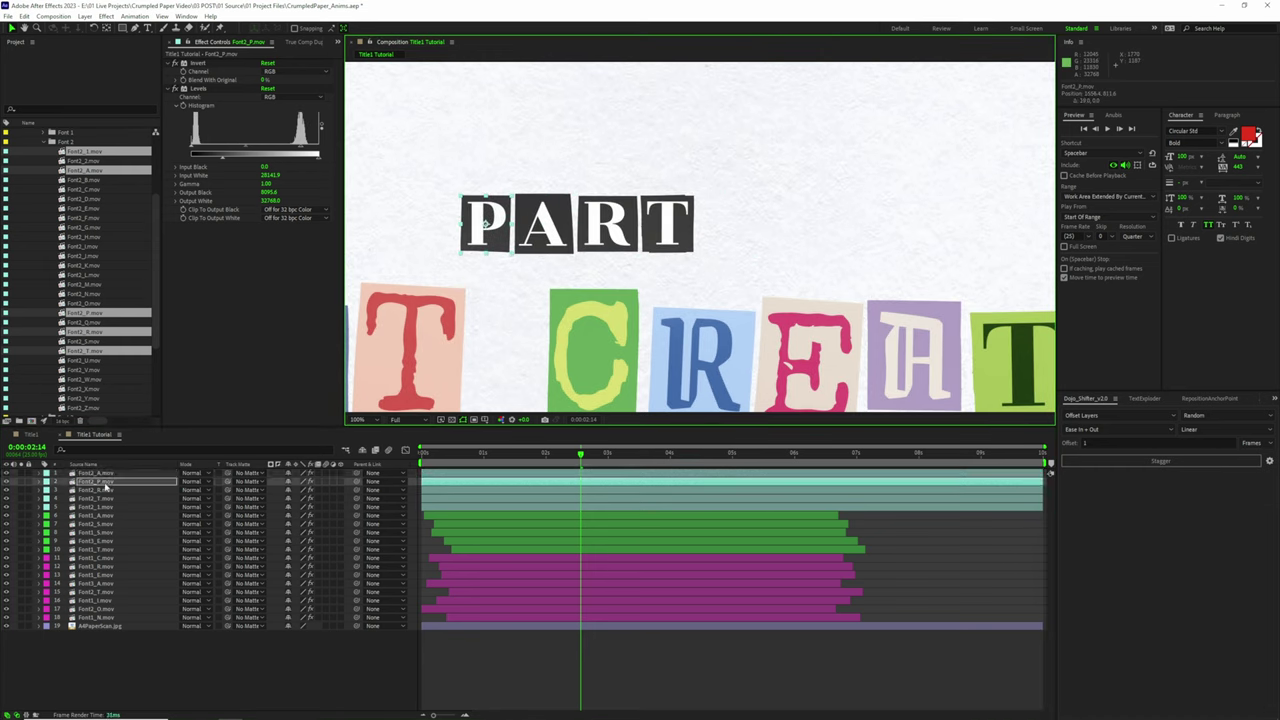
pyautogui.click(100, 507)
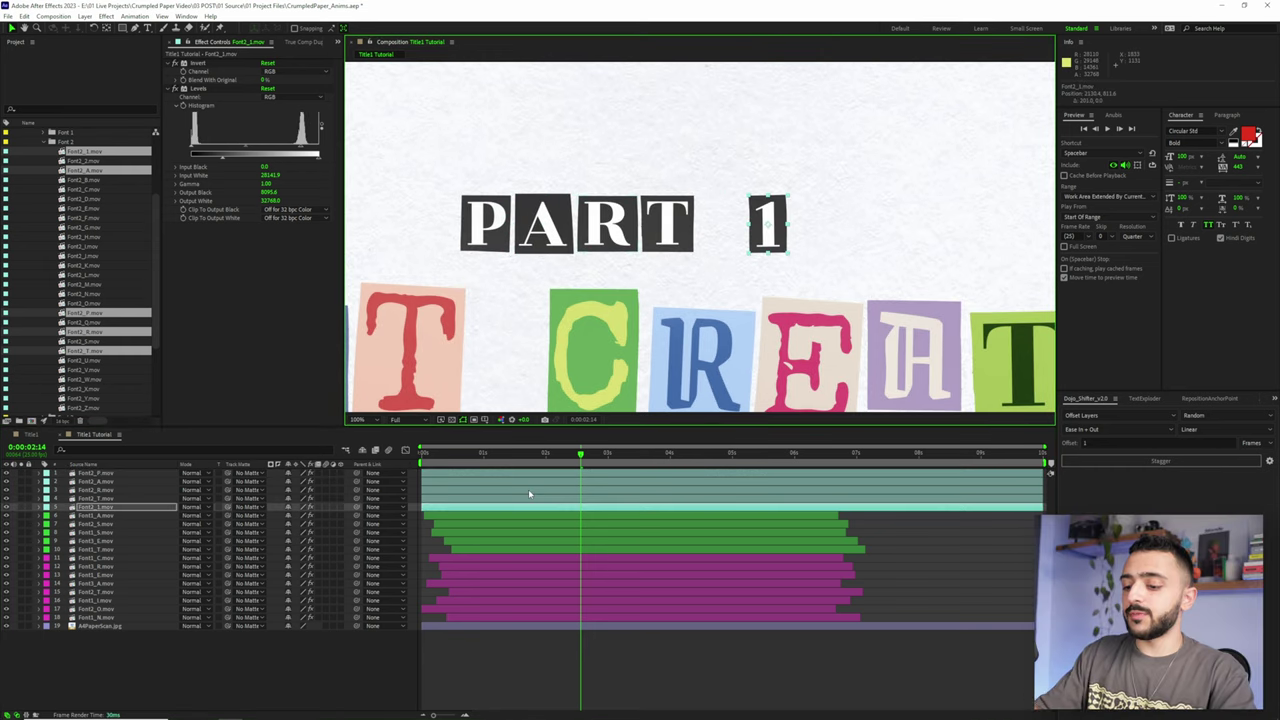
# Centre the five PART 1 letters horizontally above the title using the proportional grid, and hide the grid when finished
pyautogui.hotkey('shift', '/')
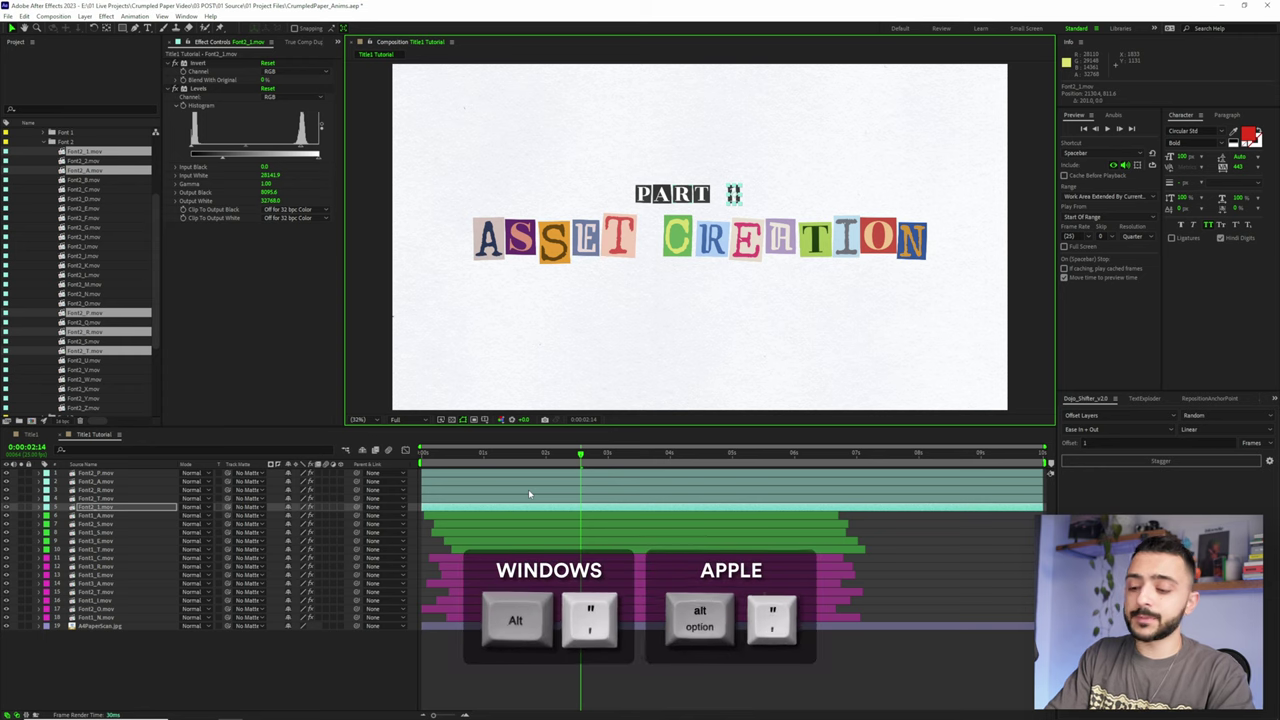
pyautogui.hotkey('alt', "'")
pyautogui.scroll(1, 664, 355)
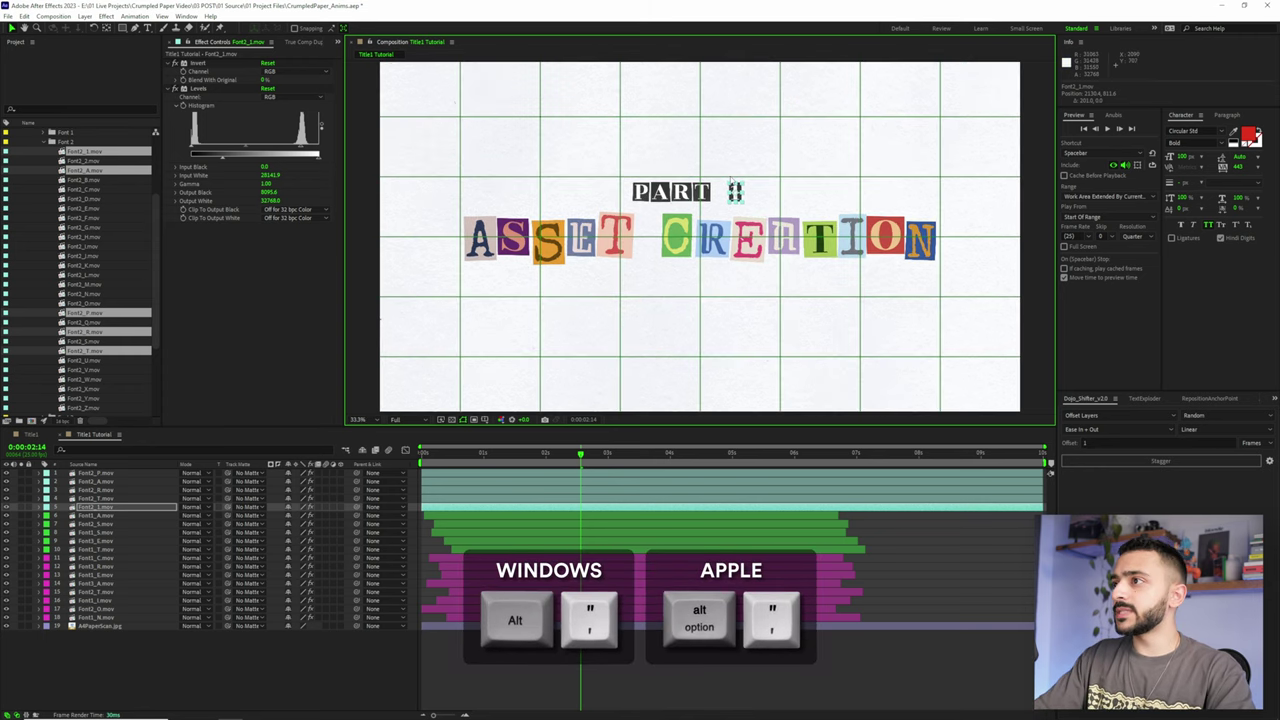
pyautogui.moveTo(673, 324); pyautogui.dragTo(664, 355)
pyautogui.scroll(2, 664, 355)
pyautogui.keyDown('shift'); pyautogui.click(549, 474); pyautogui.keyUp('shift')
pyautogui.moveTo(694, 188); pyautogui.dragTo(738, 188)
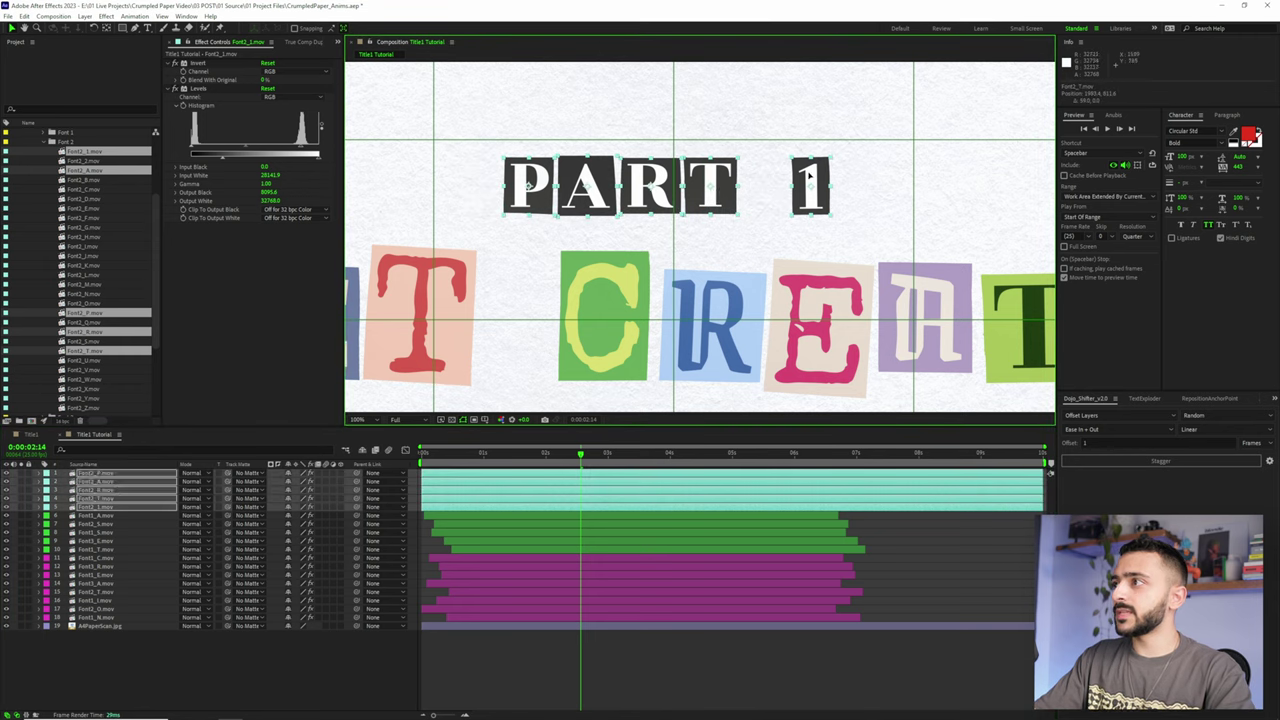
pyautogui.hotkey('shift', '/')
pyautogui.click(603, 690)
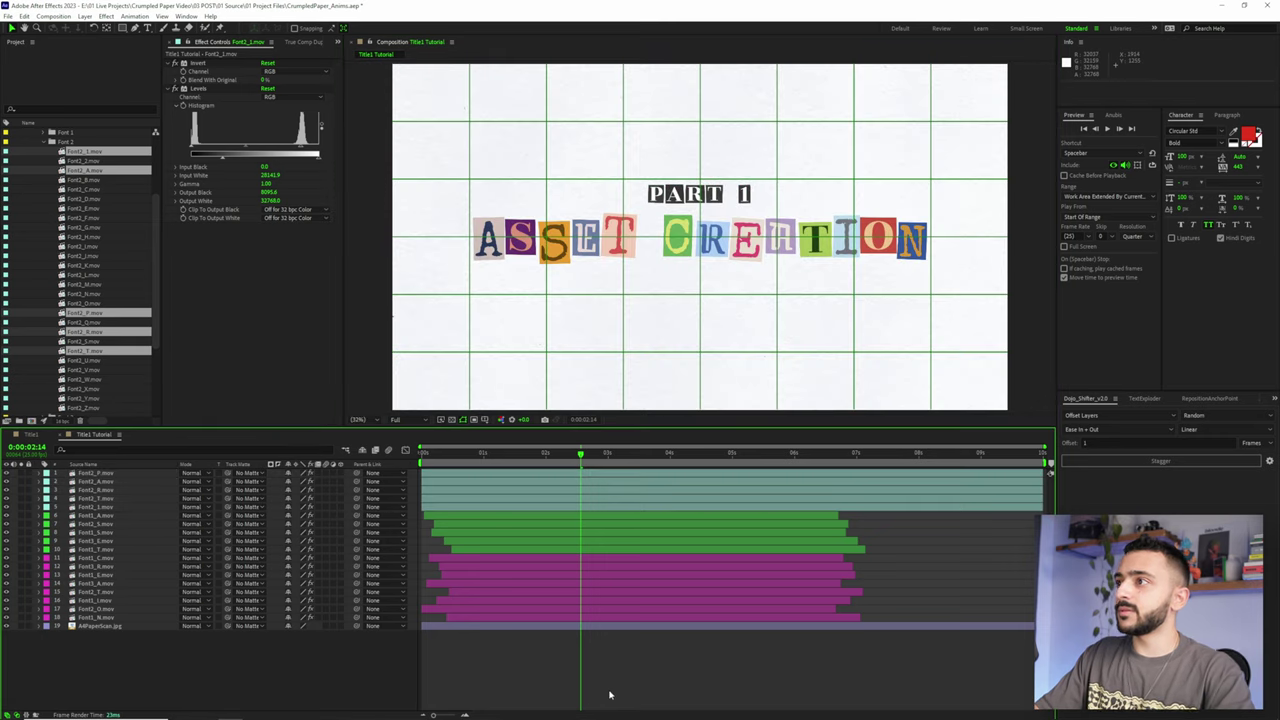
pyautogui.hotkey('alt', "'")
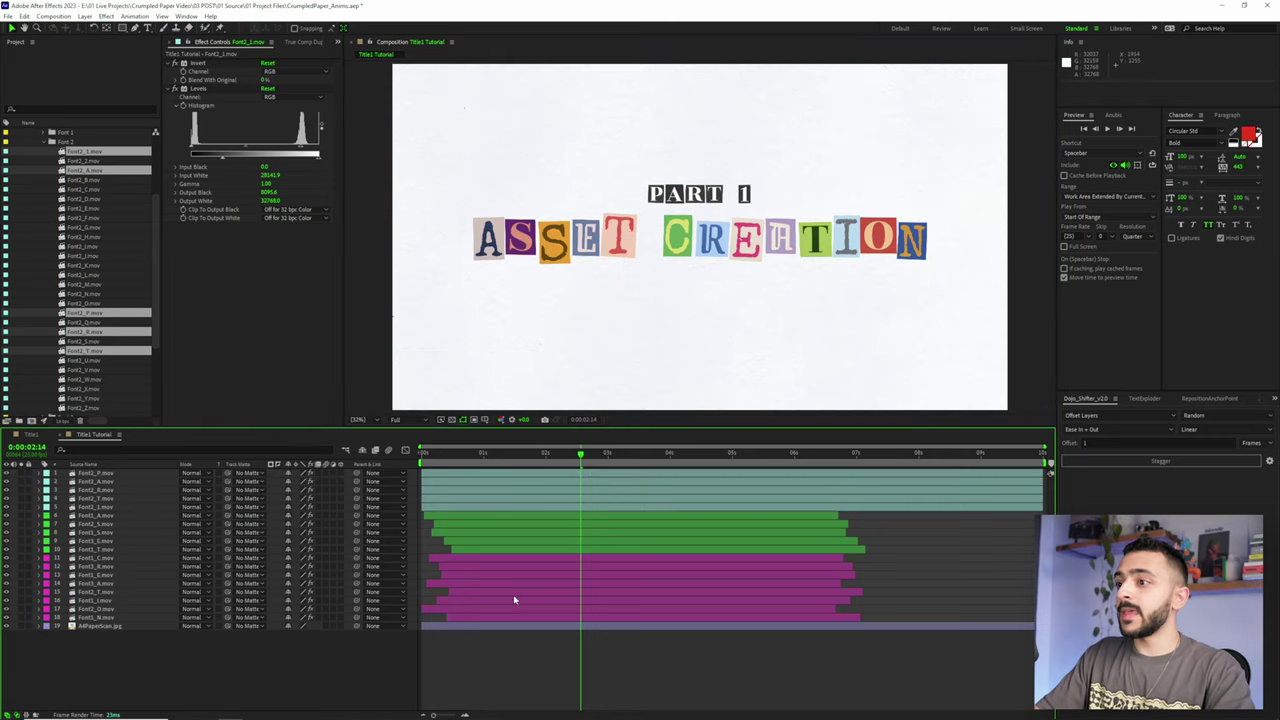
# Copy the Transform effect from ASSET's first A layer to the five PART 1 layers and preview the title
pyautogui.click(482, 519)
pyautogui.click(203, 105)
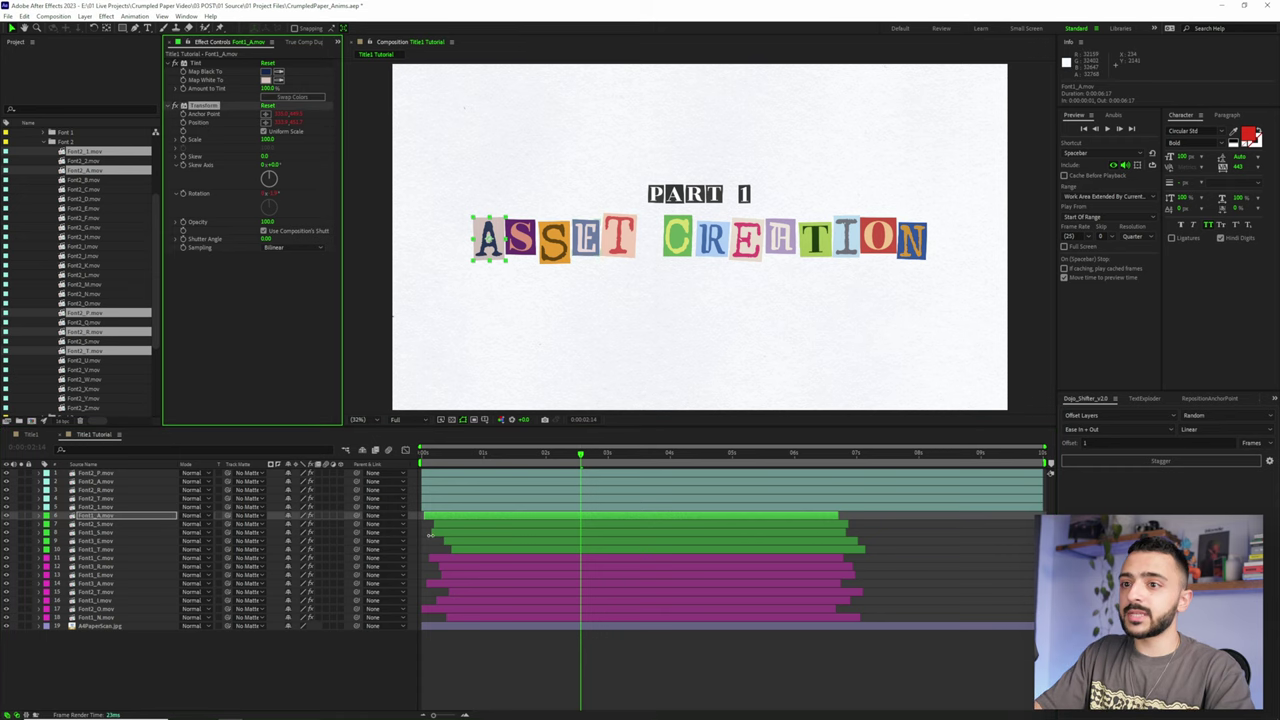
pyautogui.click(457, 473)
pyautogui.keyDown('shift'); pyautogui.click(459, 508); pyautogui.keyUp('shift')
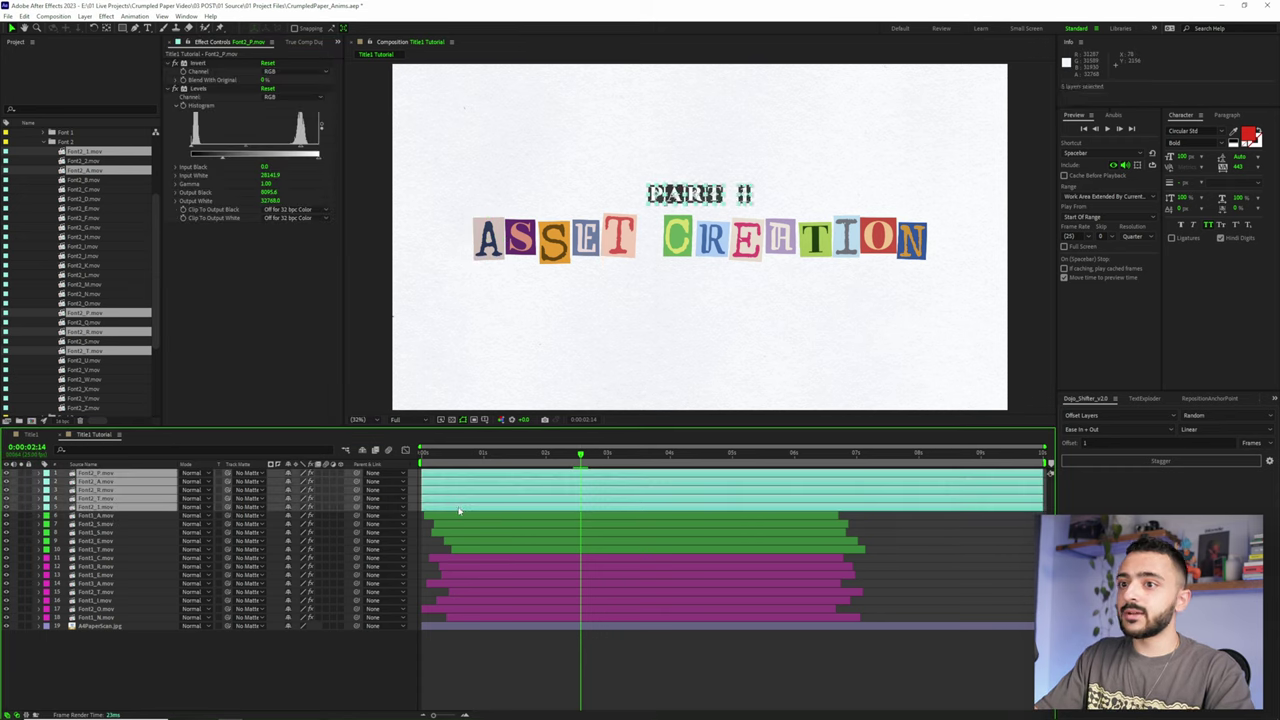
pyautogui.hotkey('ctrl', 'v')
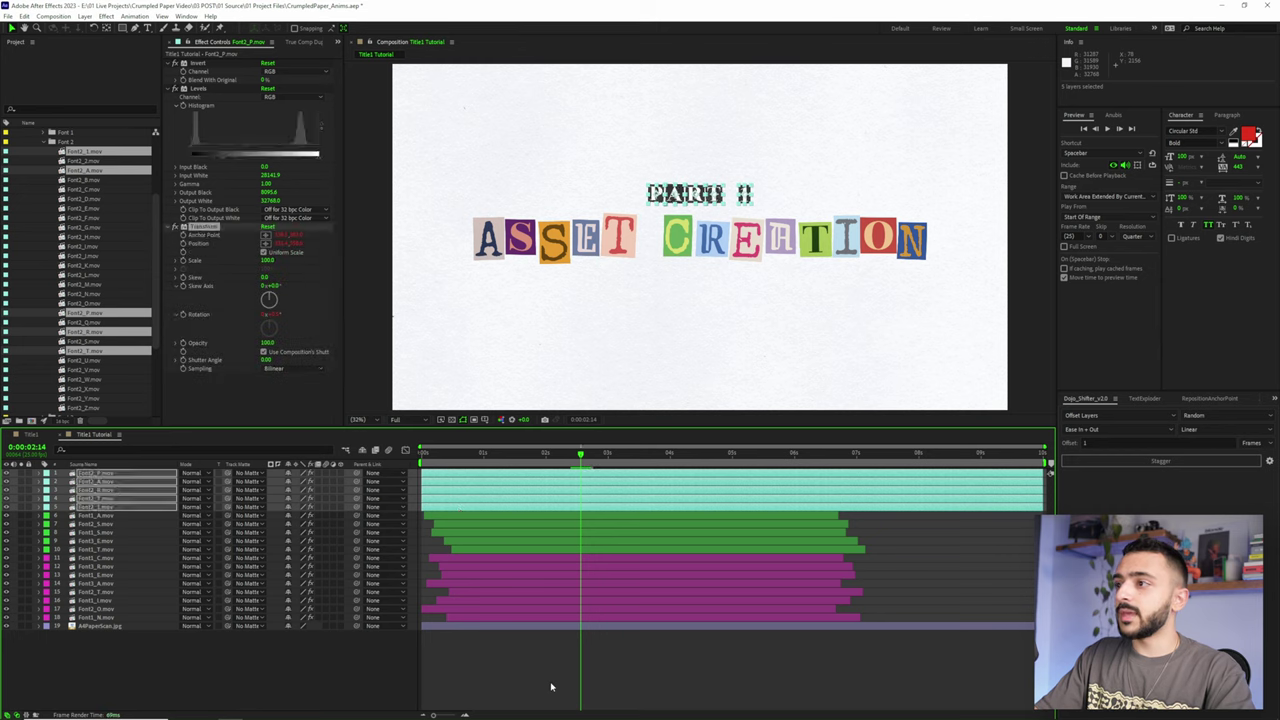
pyautogui.click(551, 686)
pyautogui.press('space')
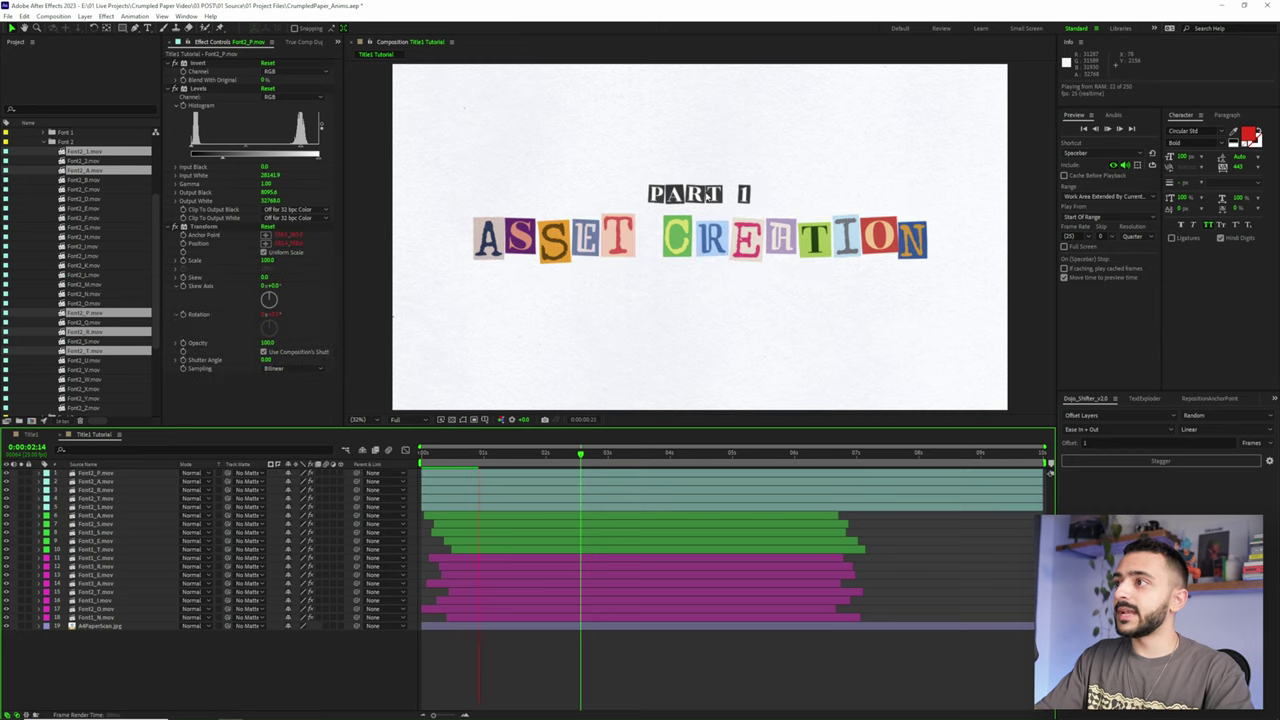
# Stagger the five PART 1 layers randomly with a 1-frame offset and preview the title
pyautogui.press('space')
pyautogui.click(434, 474)
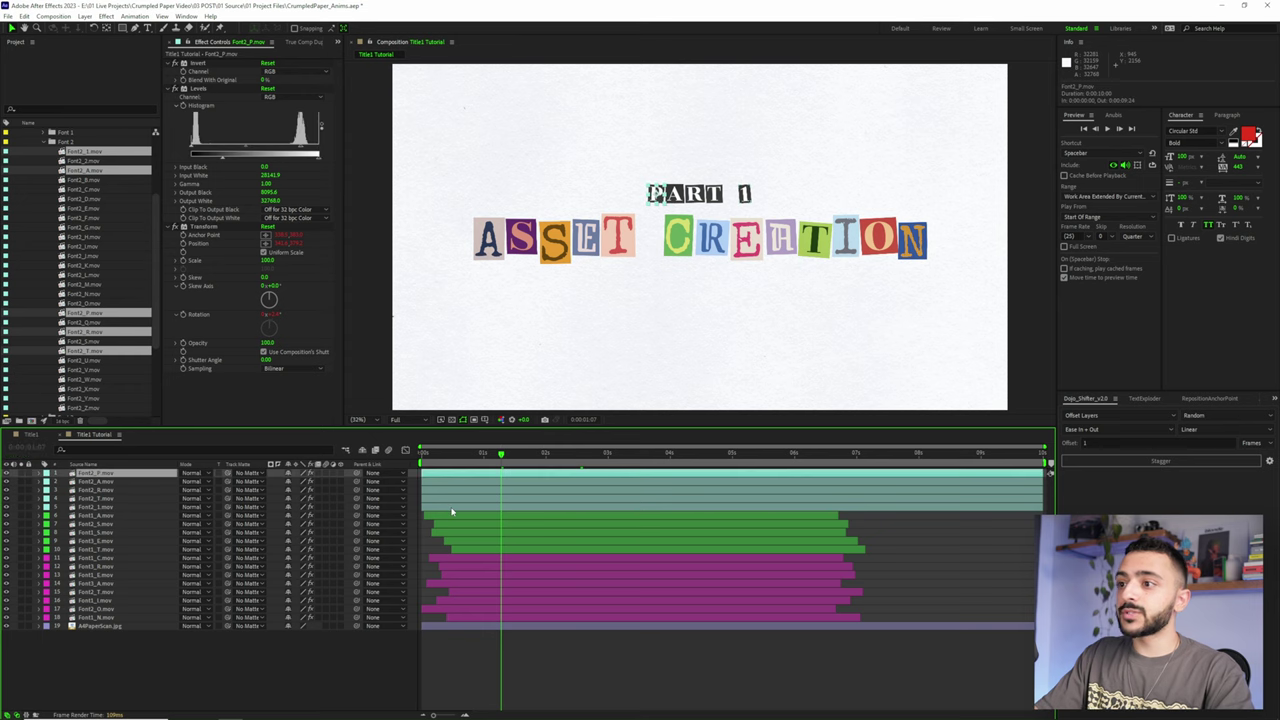
pyautogui.keyDown('shift'); pyautogui.click(451, 508); pyautogui.keyUp('shift')
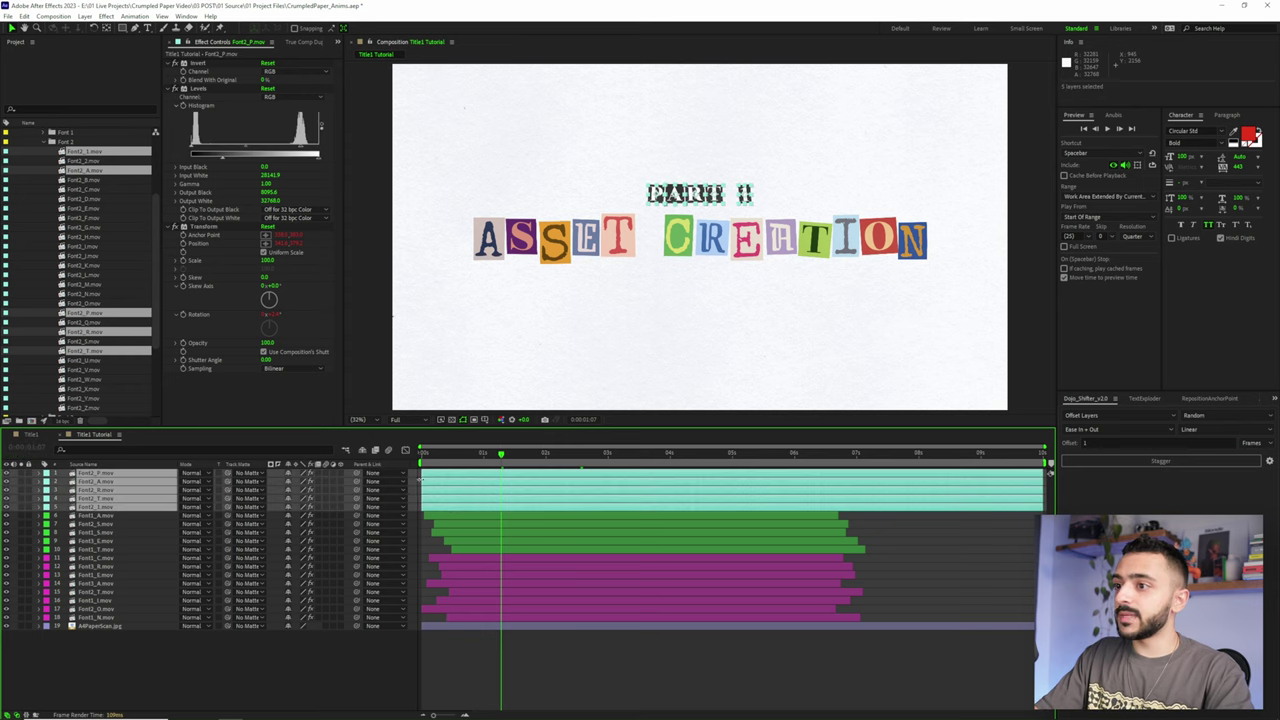
pyautogui.click(1160, 461)
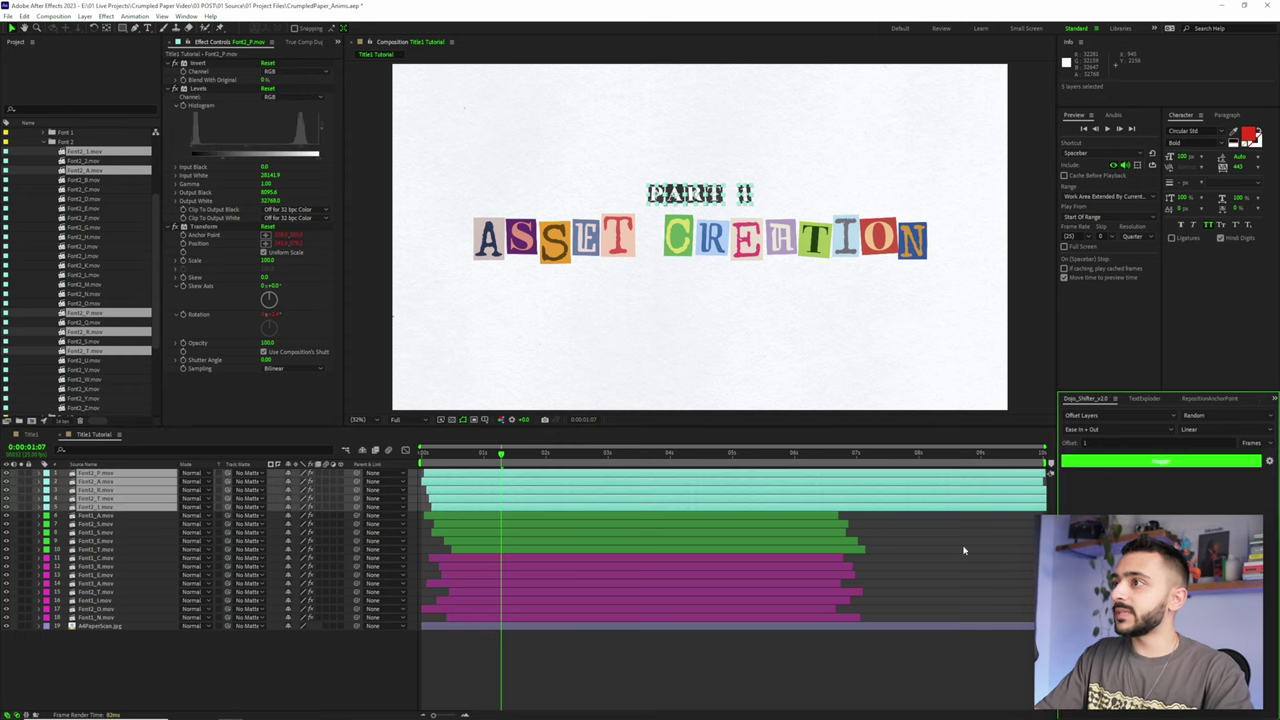
pyautogui.click(636, 686)
pyautogui.press('space')
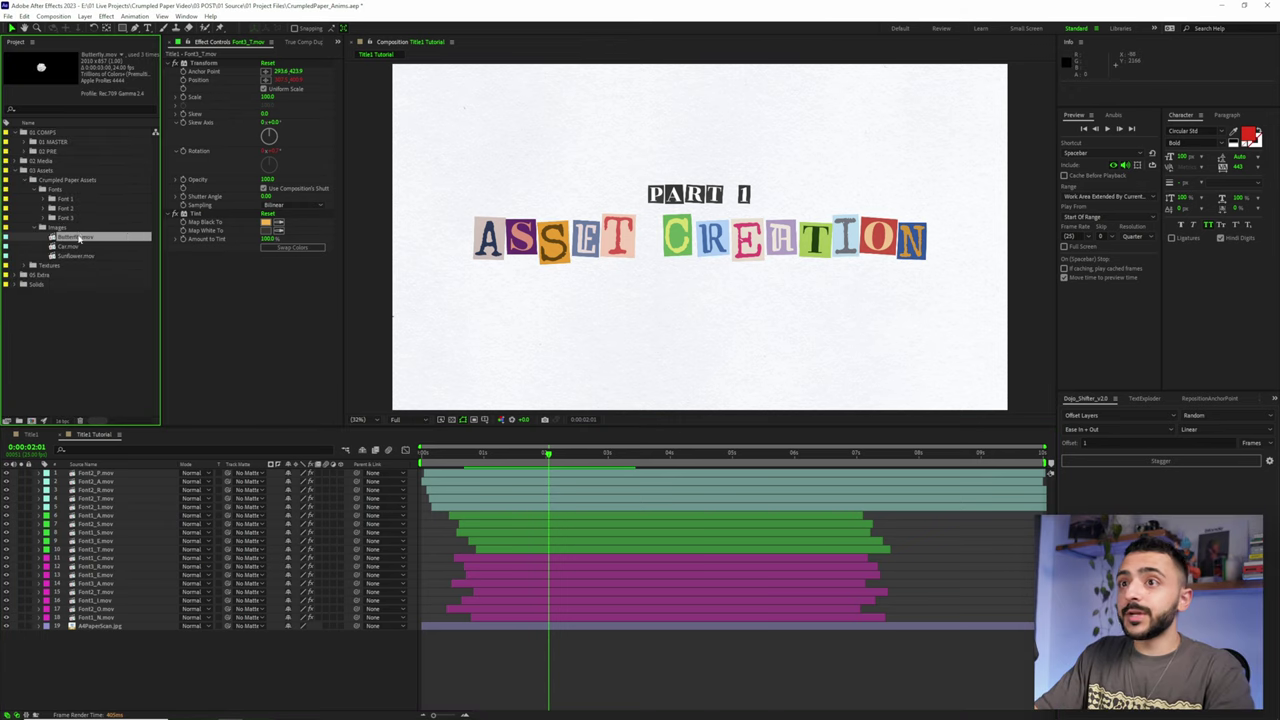
# Add Butterfly.mov directly above the paper background layer, give it a purple label, and start it at about 0:00:00:22
pyautogui.moveTo(80, 238); pyautogui.dragTo(116, 630)
pyautogui.click(47, 628)
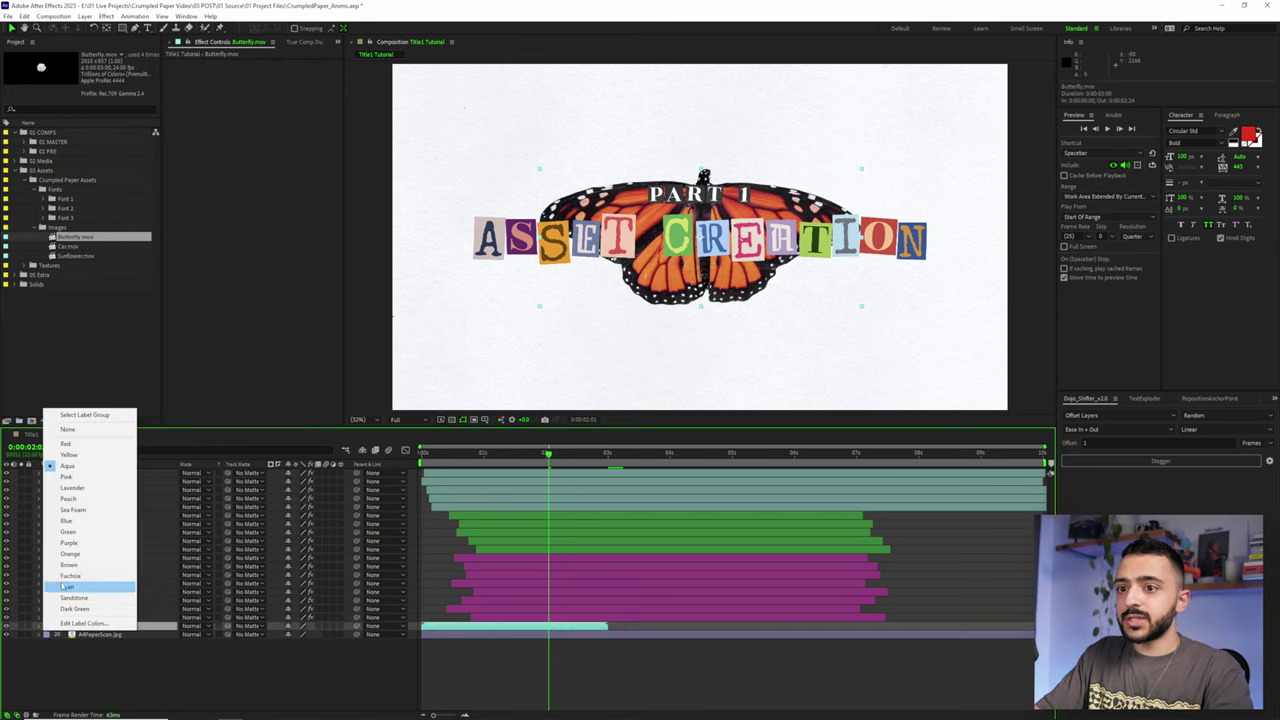
pyautogui.click(80, 546)
pyautogui.moveTo(501, 629); pyautogui.dragTo(547, 629)
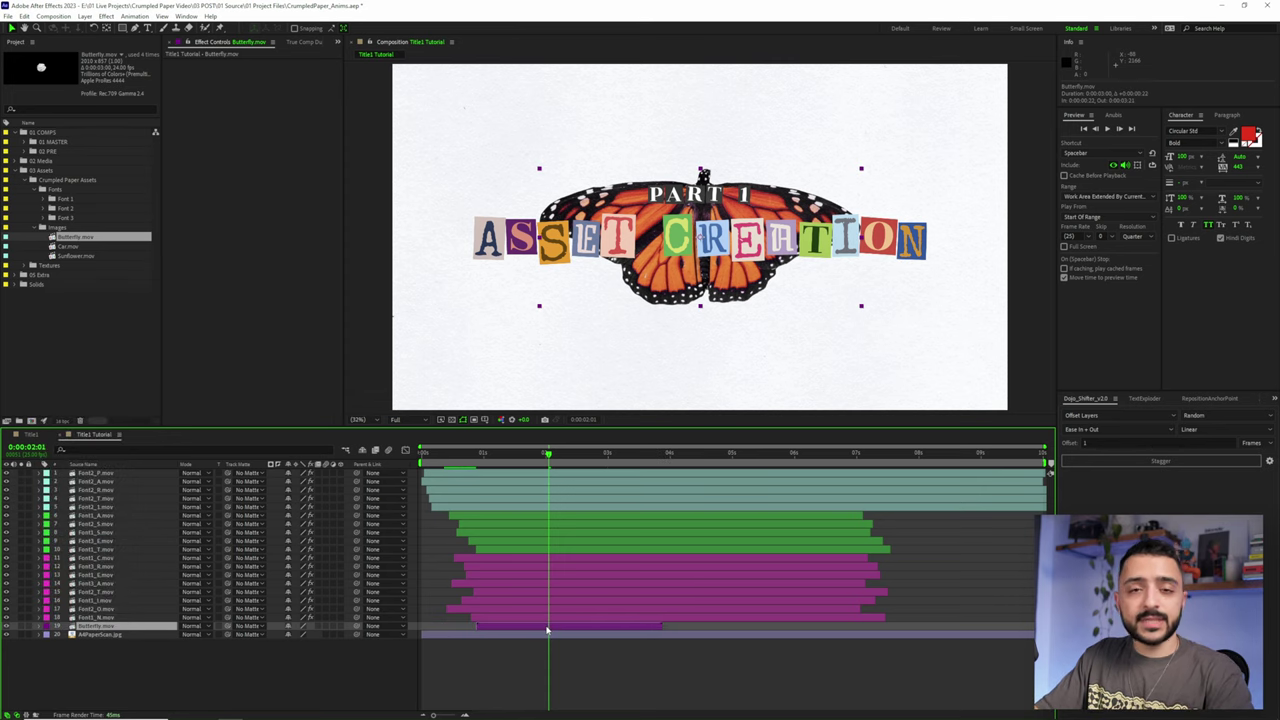
# Freeze the butterfly layer on its last frame
pyautogui.rightClick(548, 628)
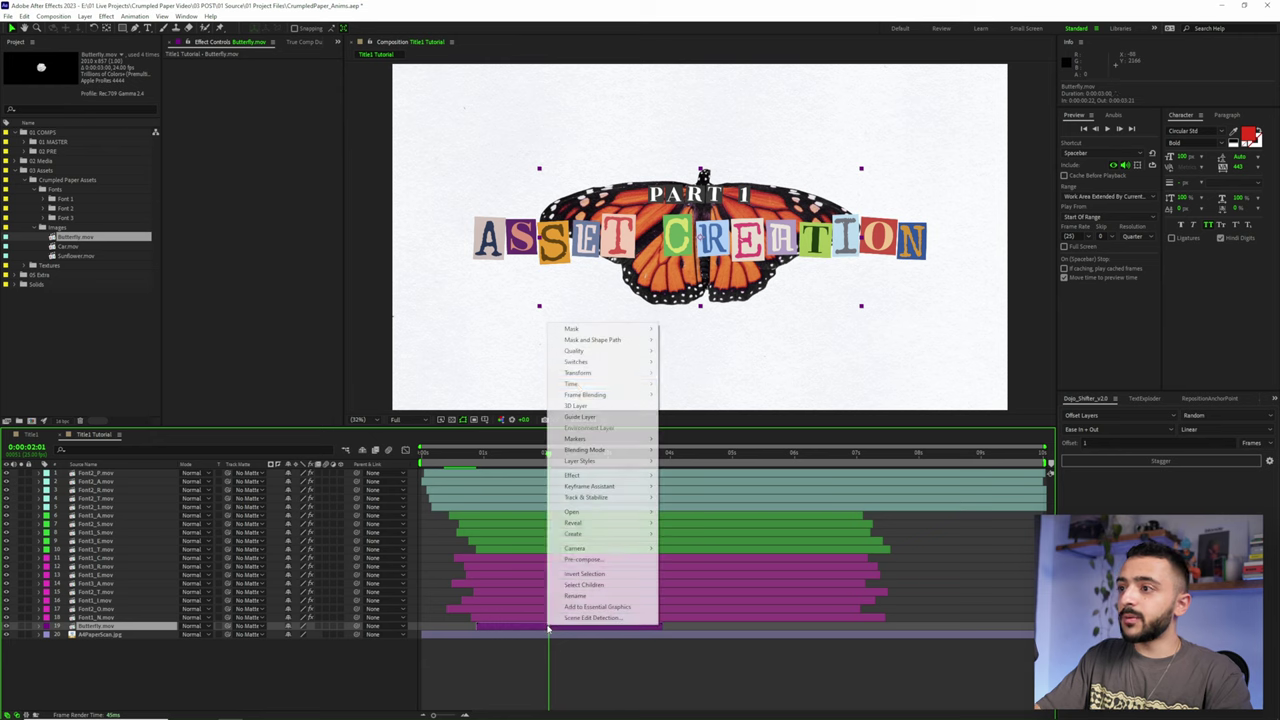
pyautogui.moveTo(640, 384)
pyautogui.click(713, 421)
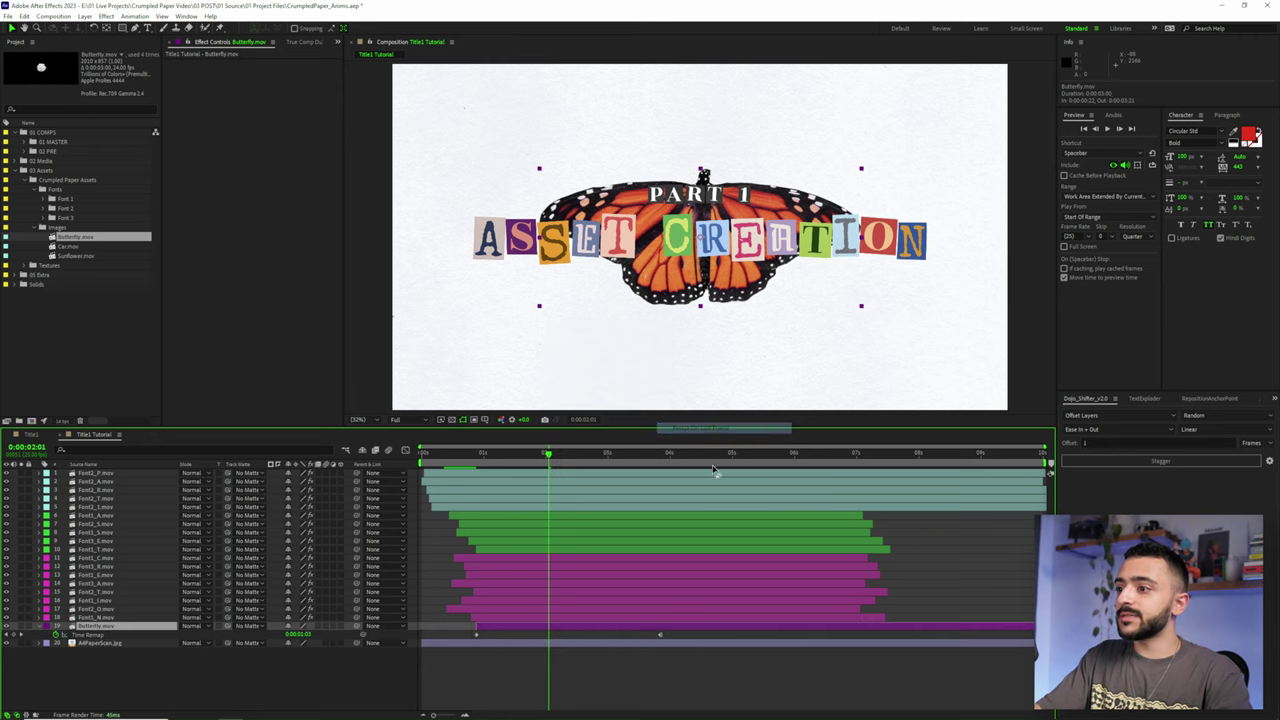
# Shrink the butterfly to about a third of its size and place it behind the E of ASSET
pyautogui.click(541, 172)
pyautogui.moveTo(541, 172)
pyautogui.mouseDown()
pyautogui.moveTo(644, 214)
pyautogui.moveTo(575, 161)
pyautogui.moveTo(532, 157)
pyautogui.mouseUp()
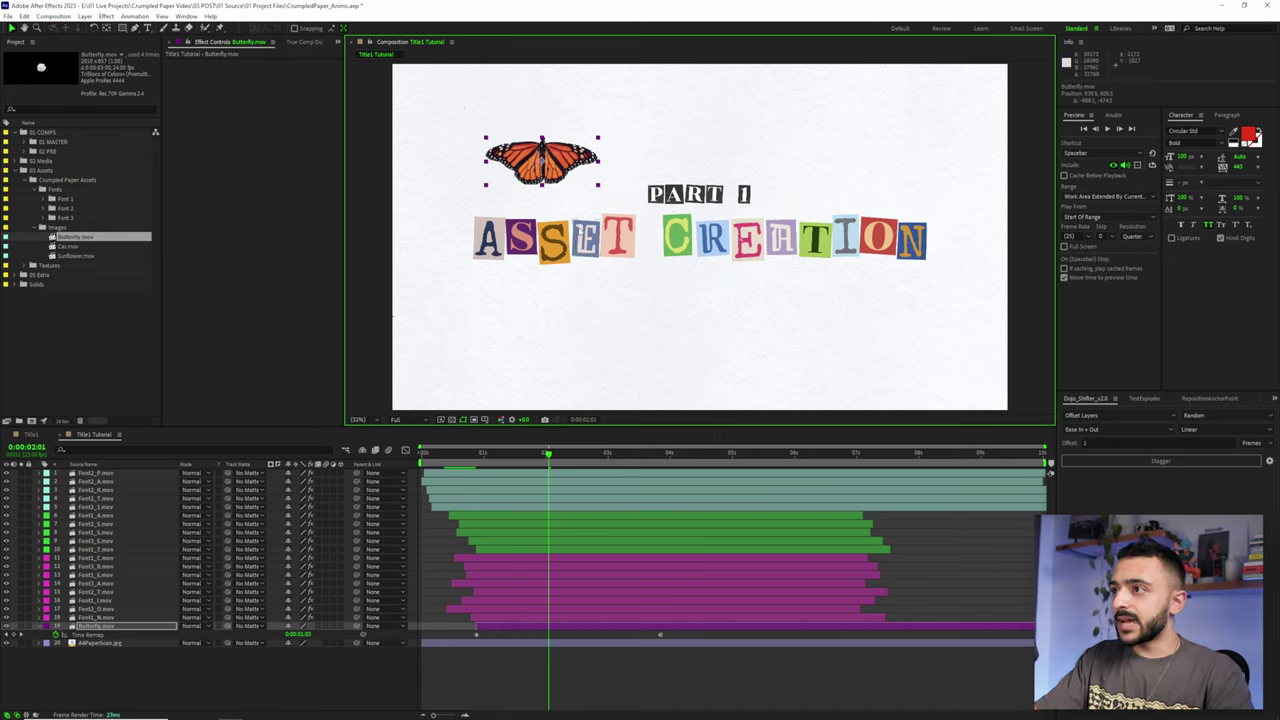
pyautogui.moveTo(541, 170); pyautogui.dragTo(585, 248)
# Keyframe the butterfly's position from behind the E at 0:00:00:22 to above the start of the title, about 696, 456, at 0:00:02:05
pyautogui.click(476, 452)
pyautogui.press('p')
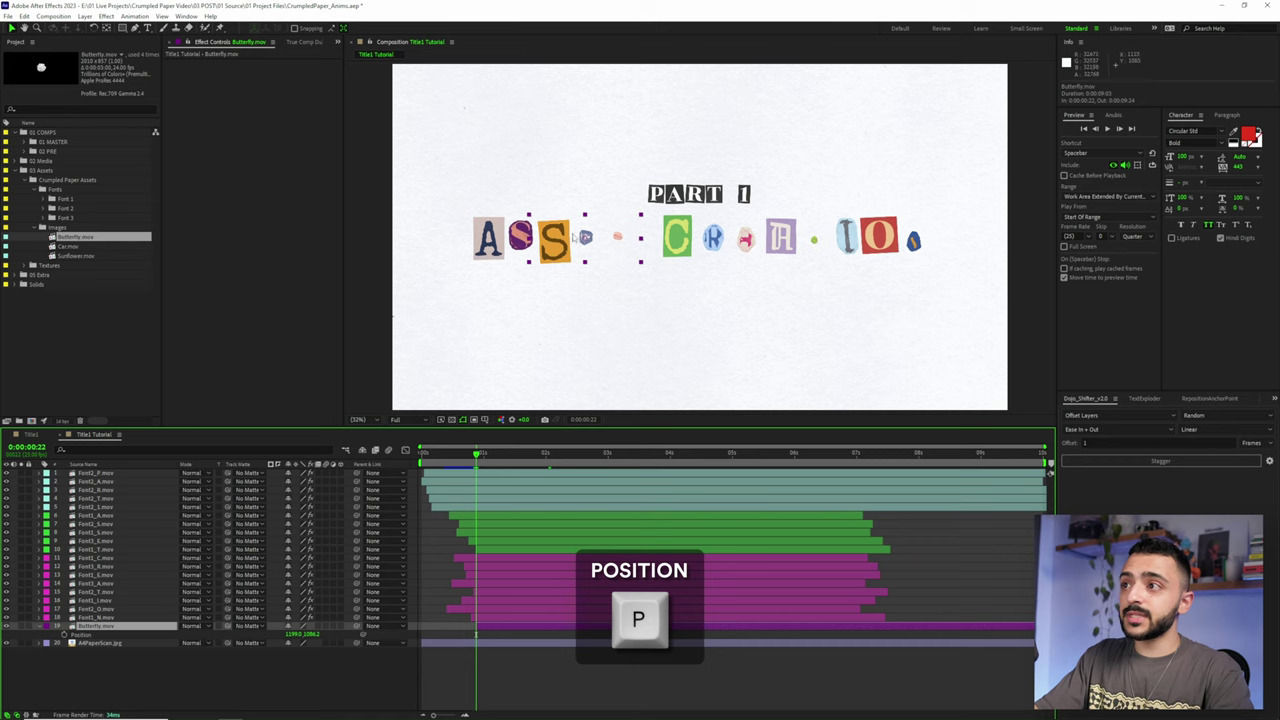
pyautogui.click(64, 635)
pyautogui.moveTo(528, 461); pyautogui.dragTo(558, 455)
pyautogui.moveTo(586, 237); pyautogui.dragTo(505, 134)
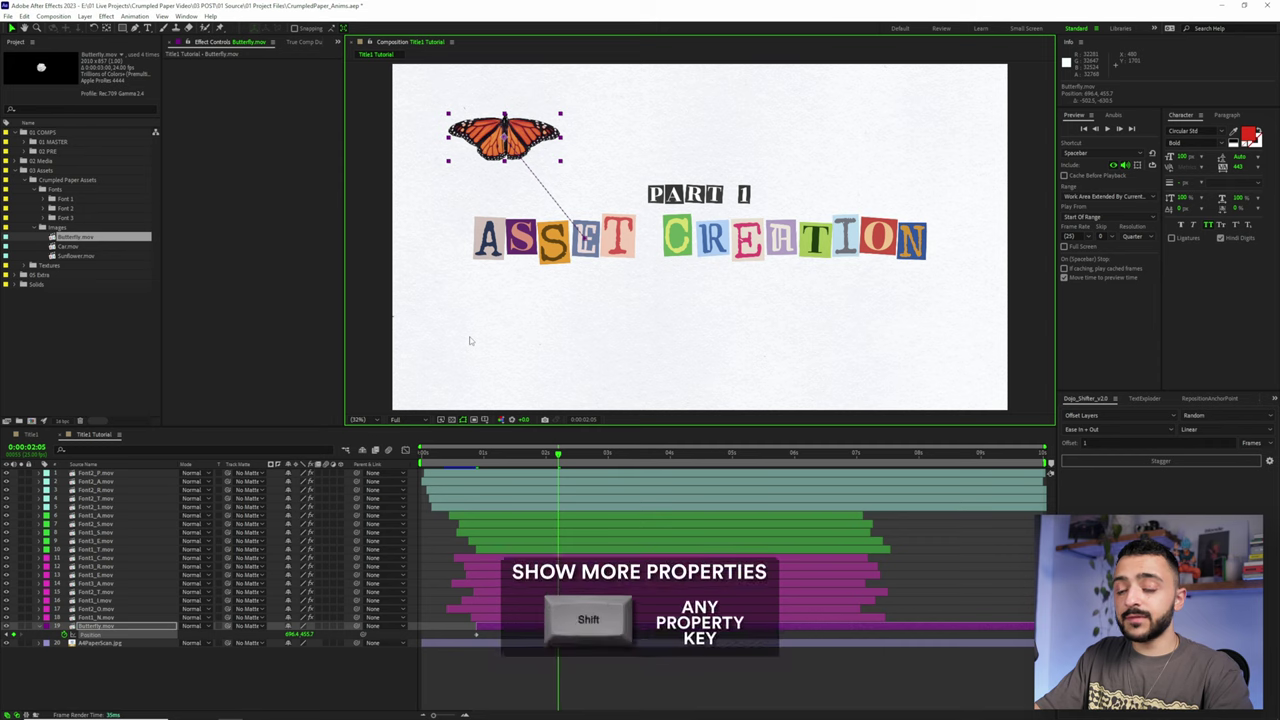
# Keyframe the butterfly's rotation from 0° at 0:00:00:22 to -32° at 0:00:02:05, then solo the layer and preview it
pyautogui.hotkey('shift', 'r')
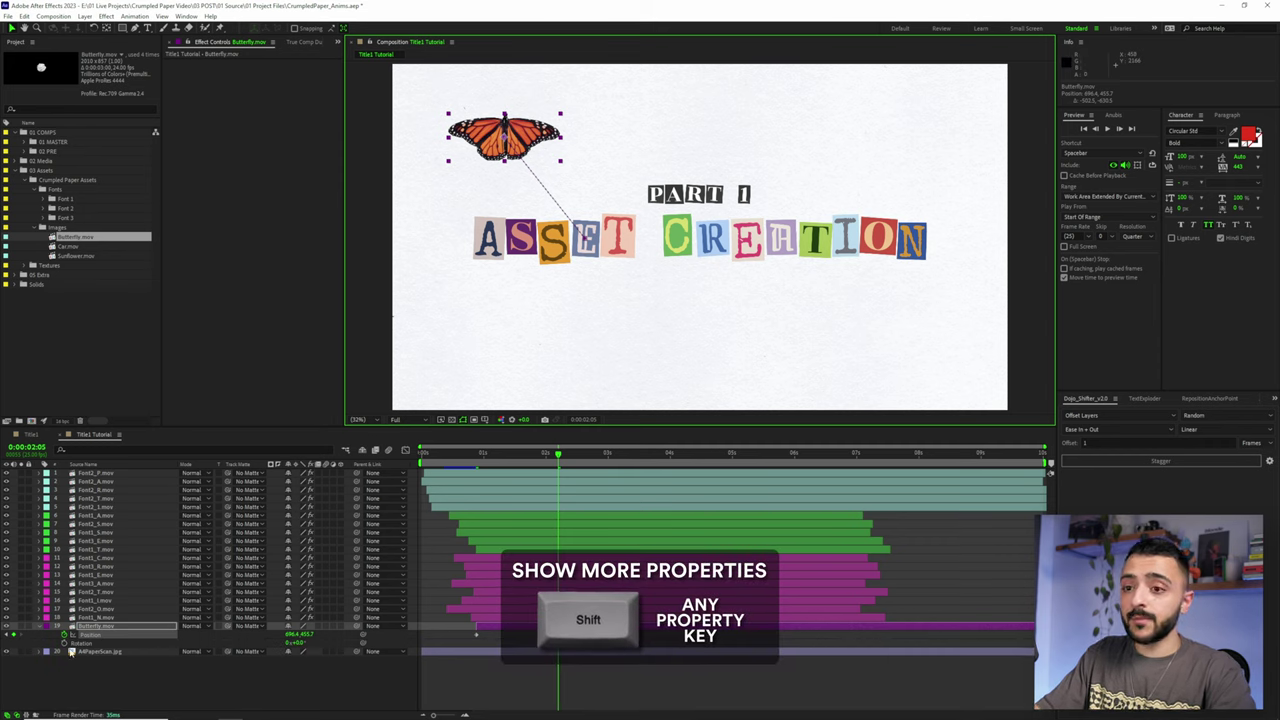
pyautogui.click(64, 642)
pyautogui.moveTo(557, 643); pyautogui.dragTo(484, 651)
pyautogui.moveTo(297, 643); pyautogui.dragTo(284, 643)
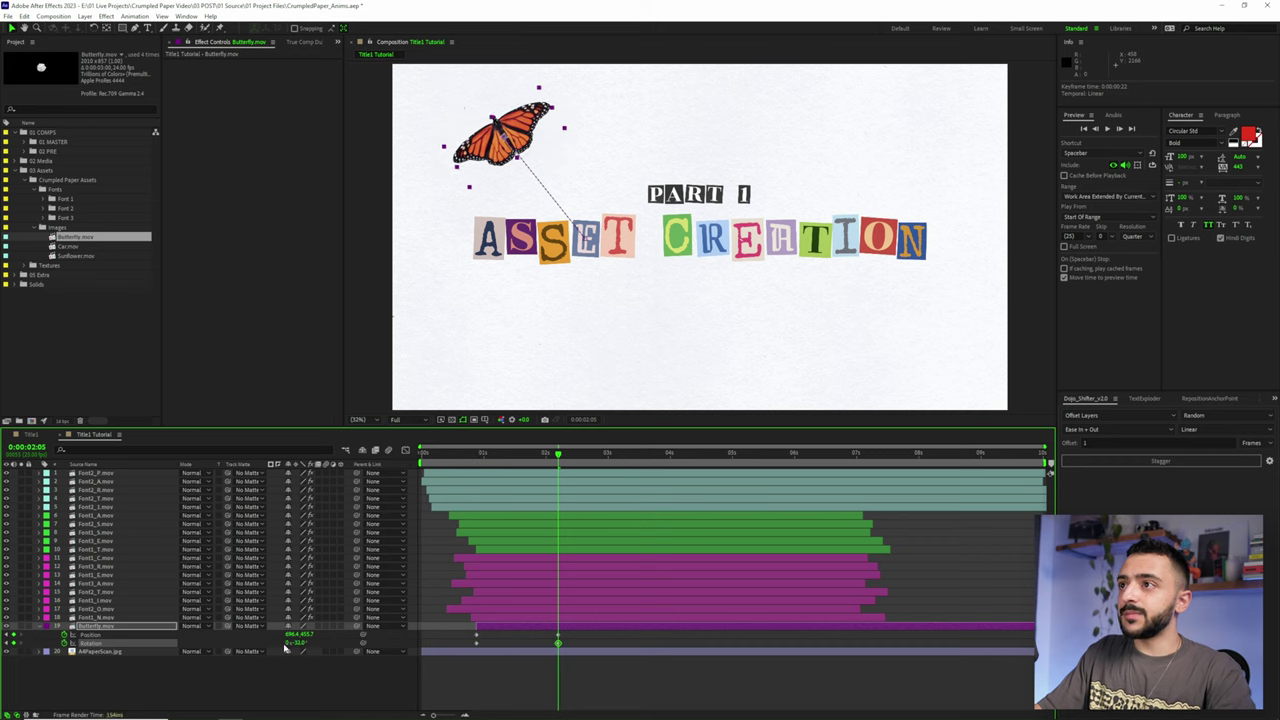
pyautogui.click(21, 627)
pyautogui.press('space')
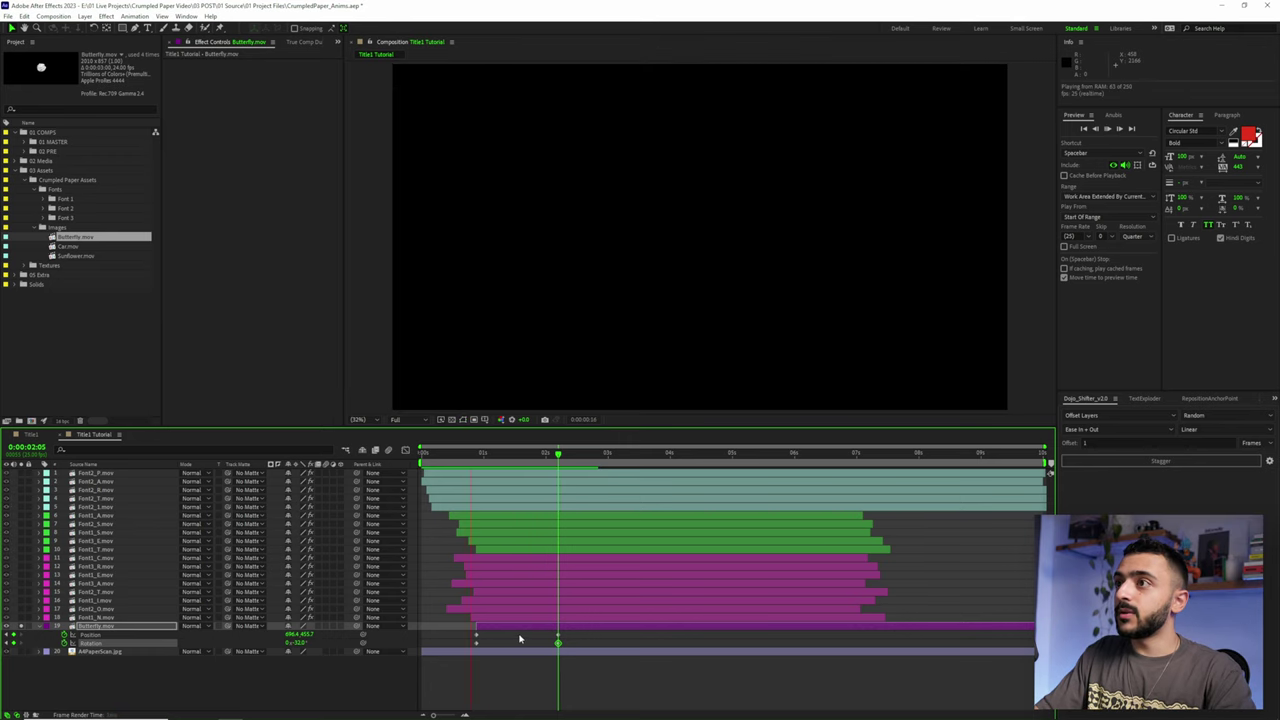
pyautogui.click(557, 458)
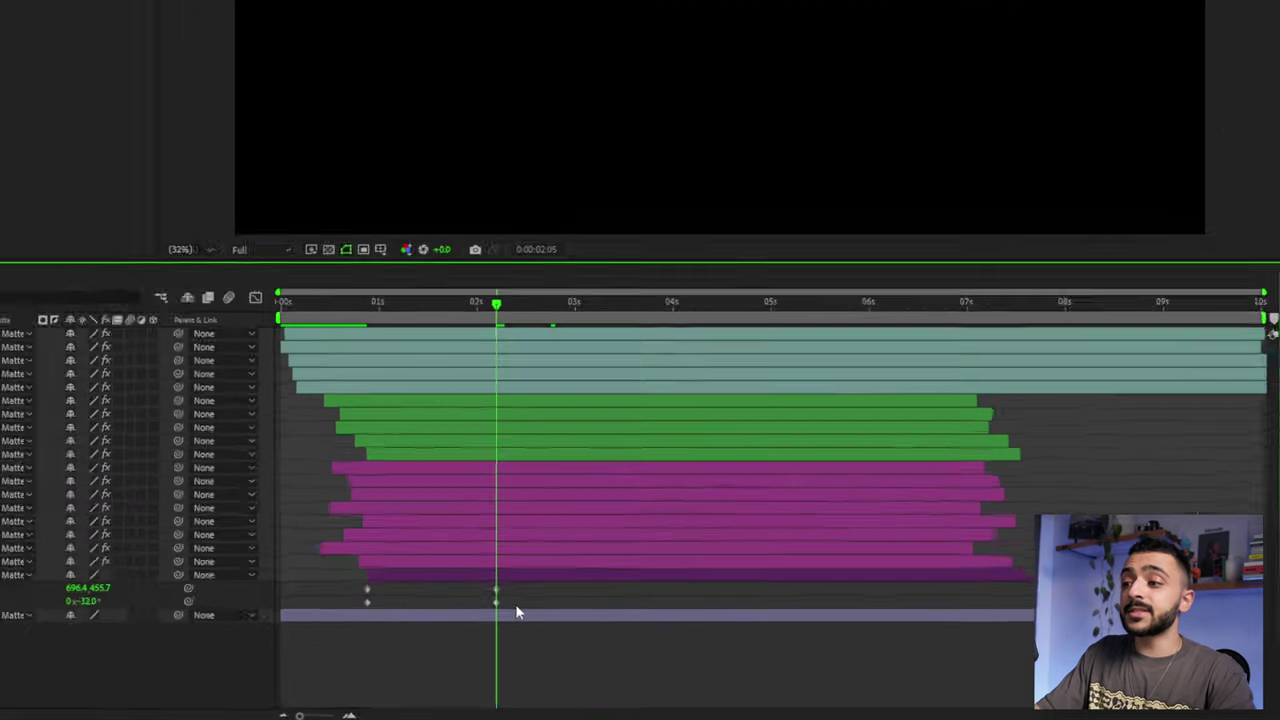
# Apply Easy Ease to the butterfly's position and rotation keyframes, and reshape their speed graph for a fast start and long slow-down
pyautogui.moveTo(568, 644); pyautogui.dragTo(466, 629)
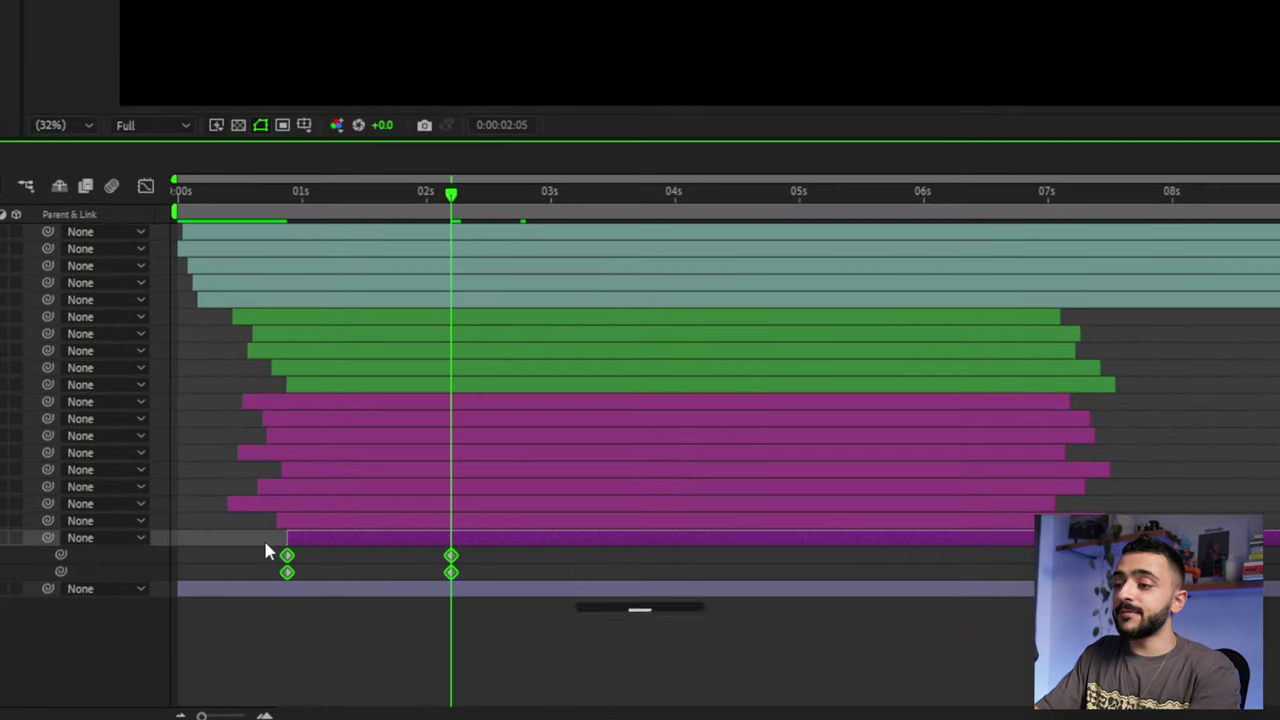
pyautogui.press('F9')
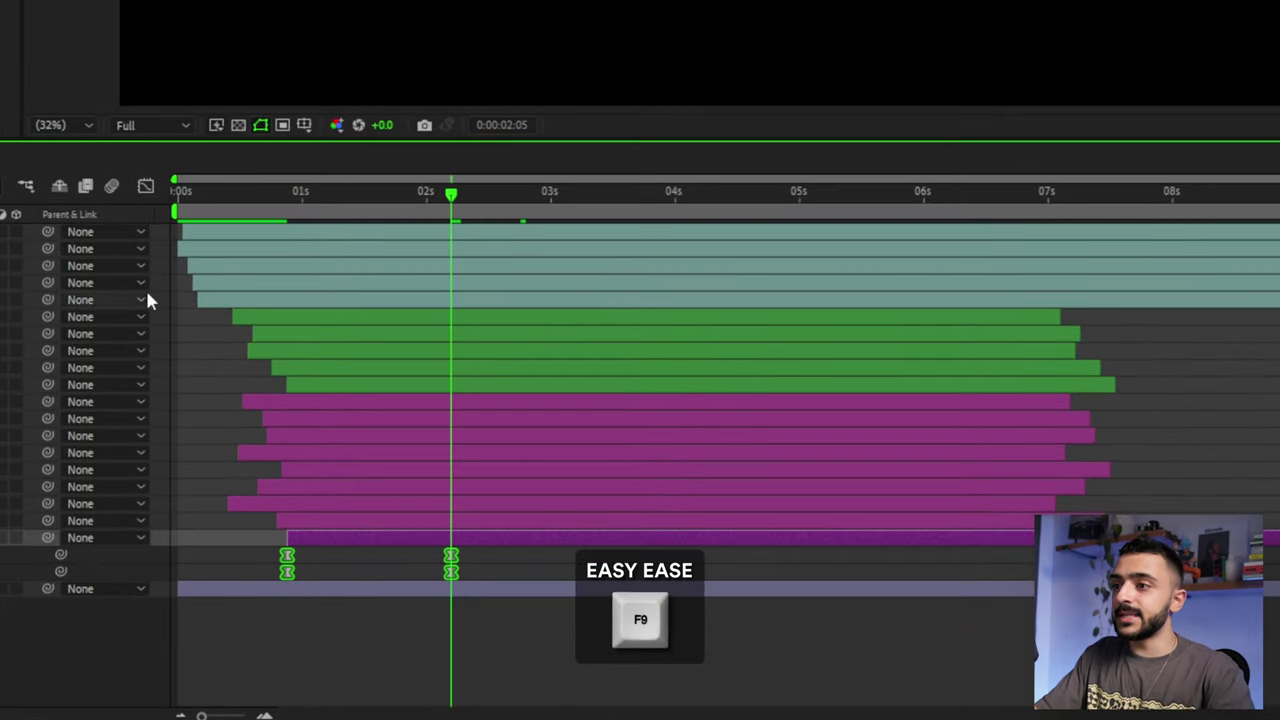
pyautogui.click(146, 187)
pyautogui.click(597, 694)
pyautogui.click(665, 513)
pyautogui.moveTo(357, 571); pyautogui.dragTo(262, 674)
pyautogui.moveTo(318, 636); pyautogui.dragTo(290, 632)
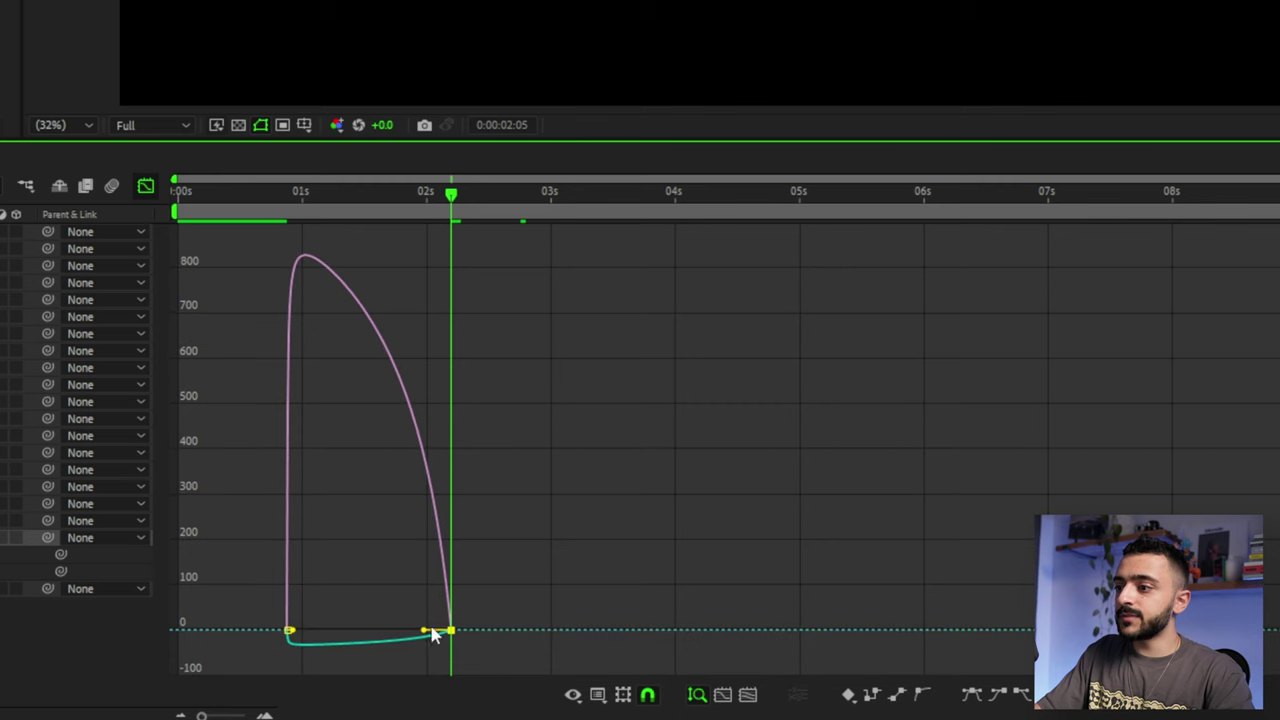
pyautogui.moveTo(418, 632); pyautogui.dragTo(369, 634)
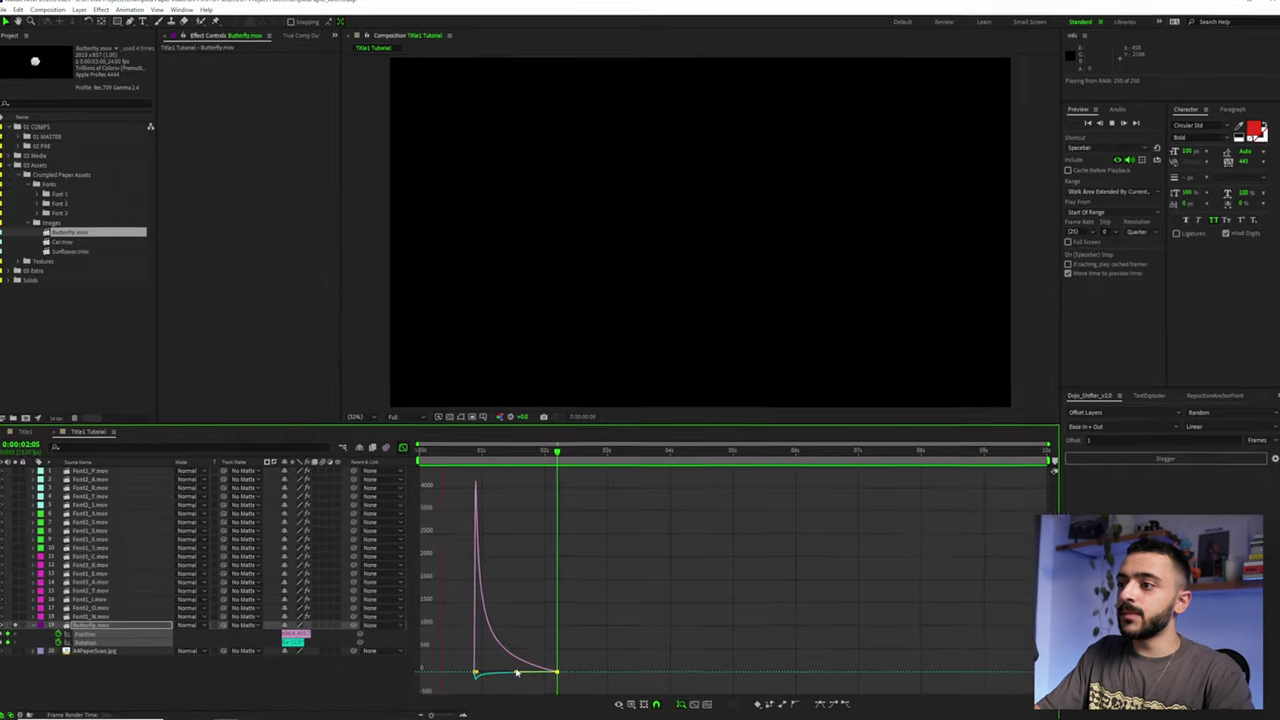
pyautogui.press('space')
pyautogui.click(405, 450)
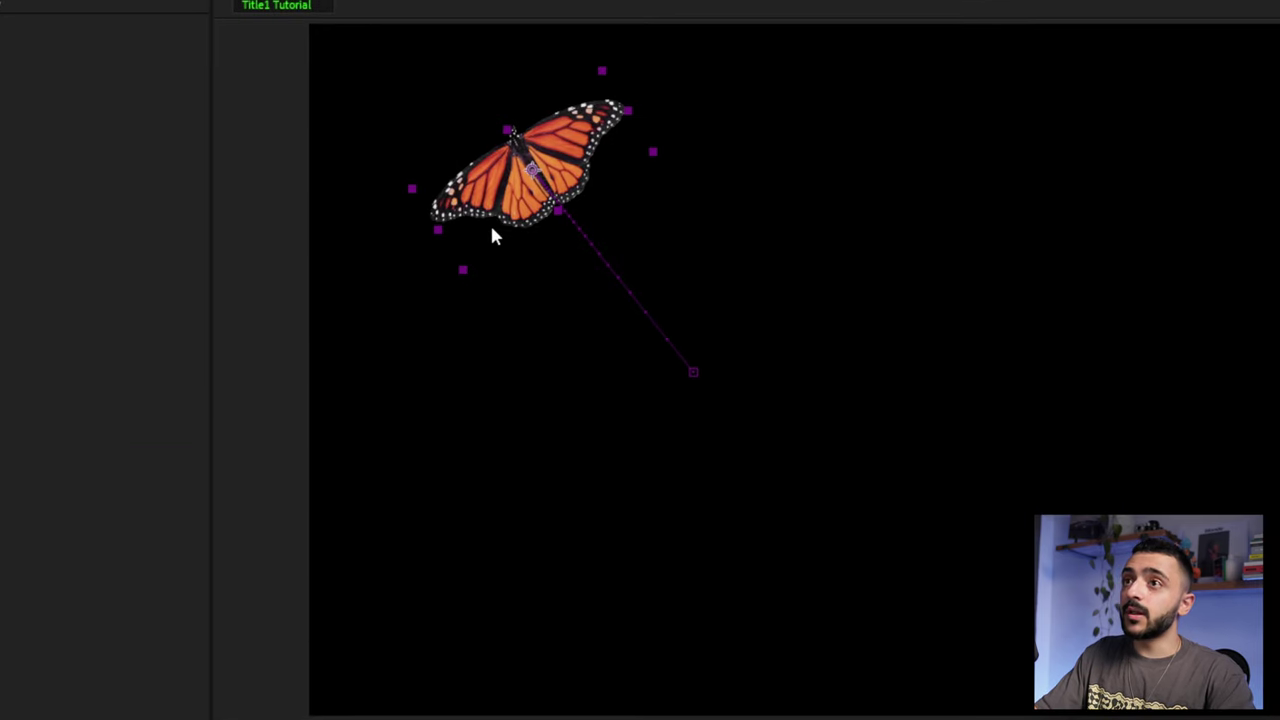
# Bend the butterfly's straight motion path into an upward arc by pulling curve handles from its endpoints with the Pen tool
pyautogui.press('g')
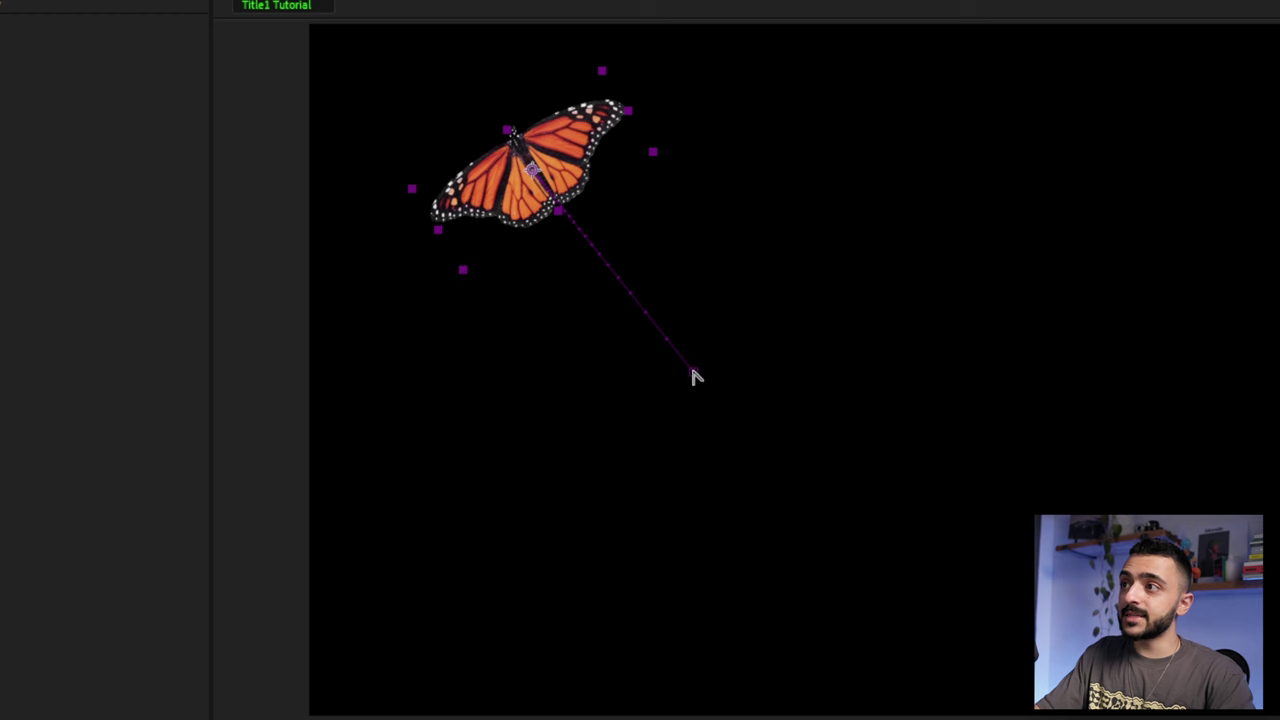
pyautogui.moveTo(694, 376); pyautogui.dragTo(678, 249)
pyautogui.moveTo(558, 188); pyautogui.dragTo(585, 200)
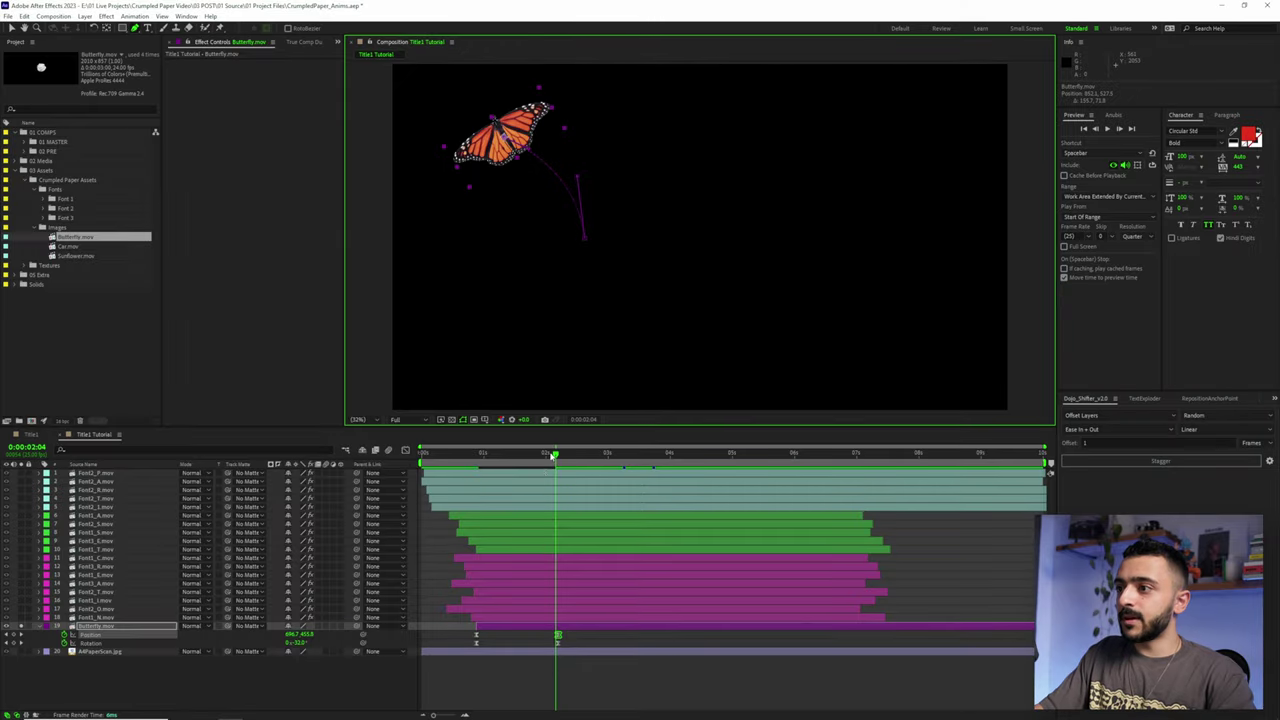
# Set the butterfly's rotation to -49.4° at 0:00:02:05 and preview the curved flight
pyautogui.moveTo(298, 643); pyautogui.dragTo(218, 647)
pyautogui.press('space')
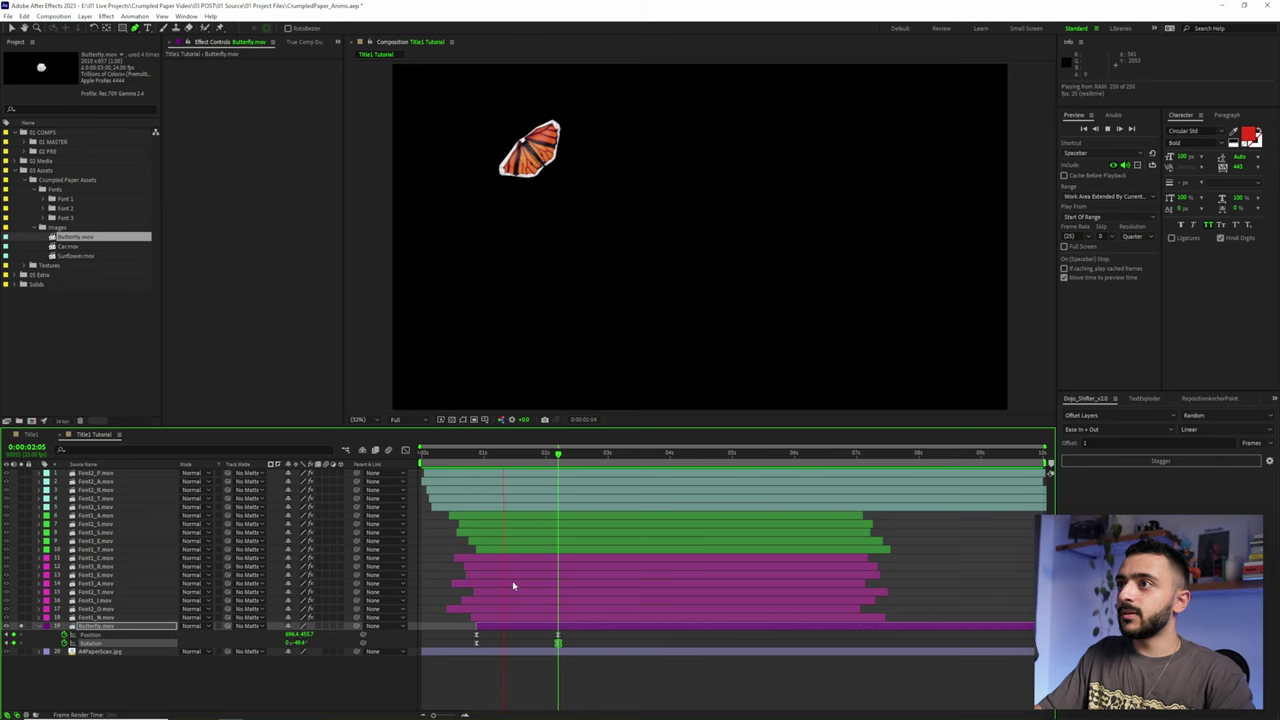
pyautogui.click(559, 455)
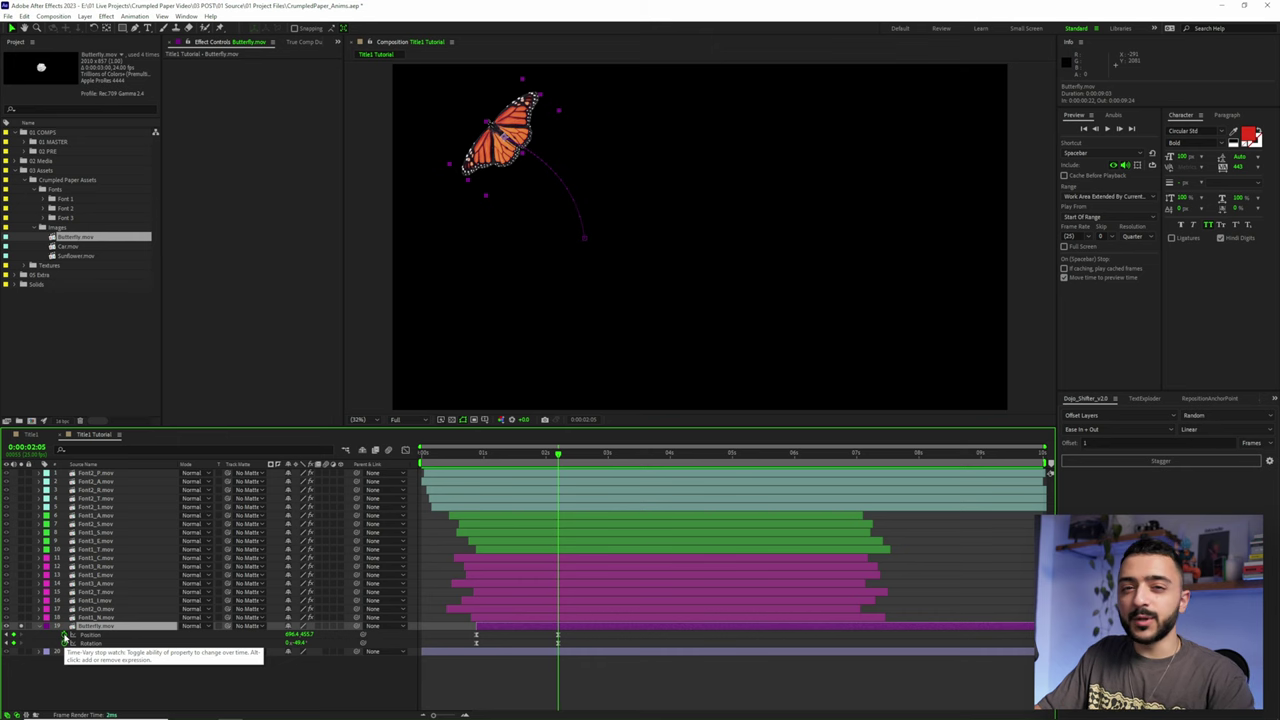
# Add a two-line expression to the butterfly's Position: "posterizeTime(6);" followed by "value"
pyautogui.keyDown('alt'); pyautogui.click(64, 636); pyautogui.keyUp('alt')
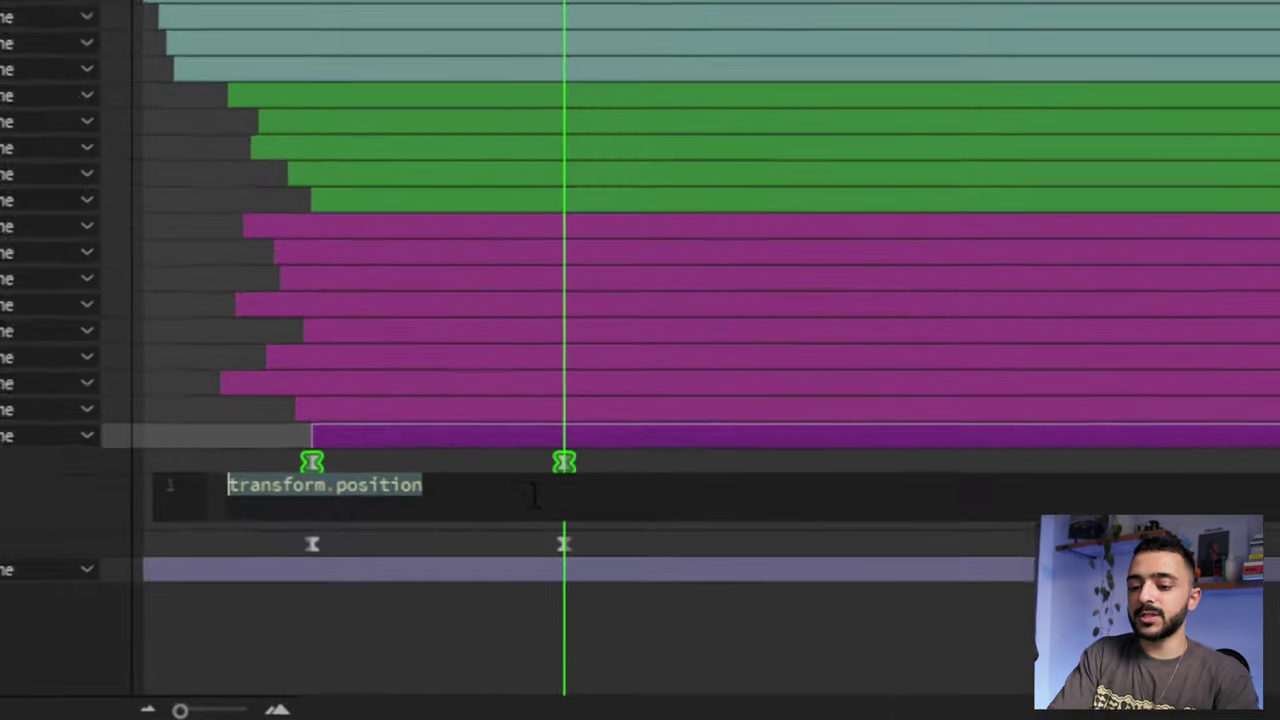
pyautogui.write('poster')
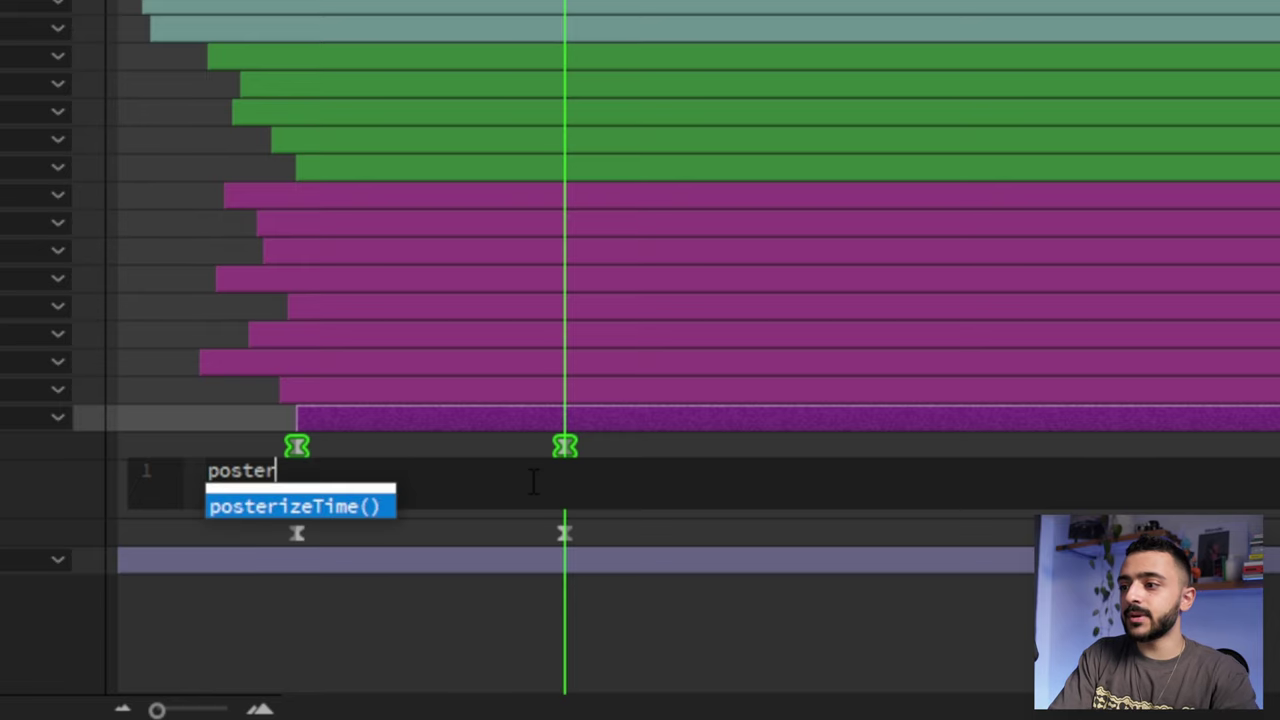
pyautogui.press('Return')
pyautogui.write('6')
pyautogui.press('Right')
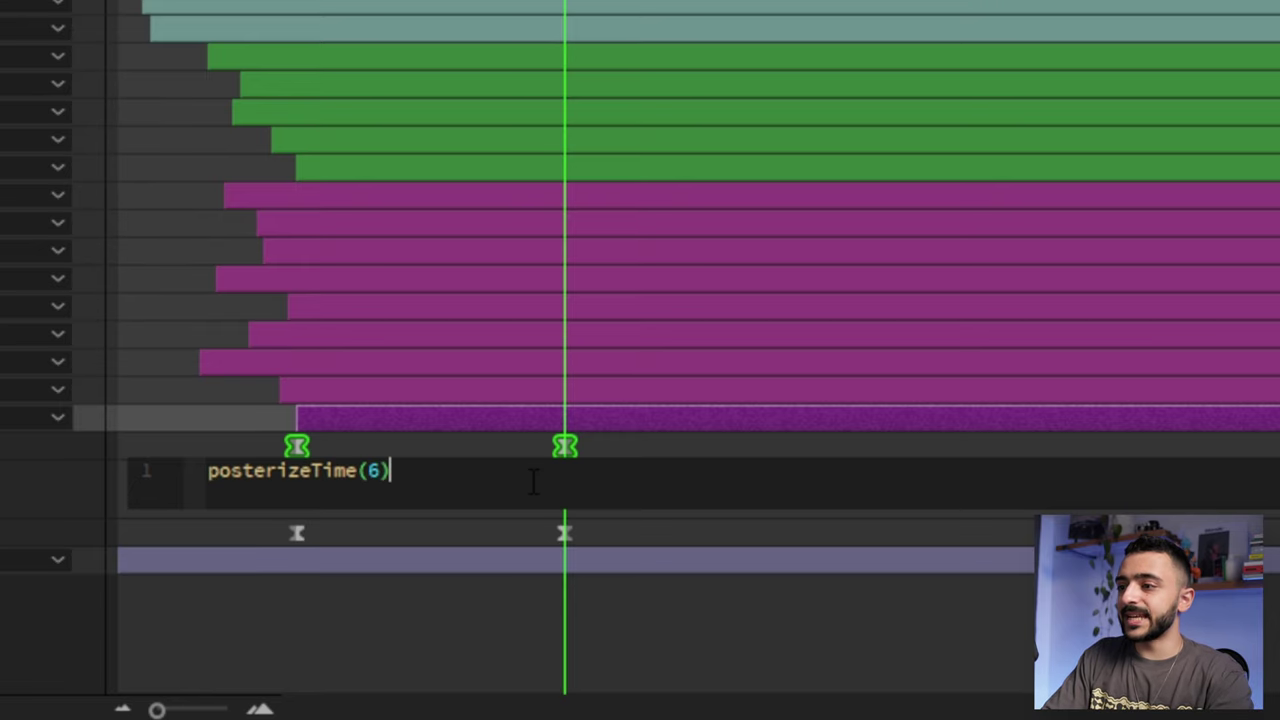
pyautogui.write(';')
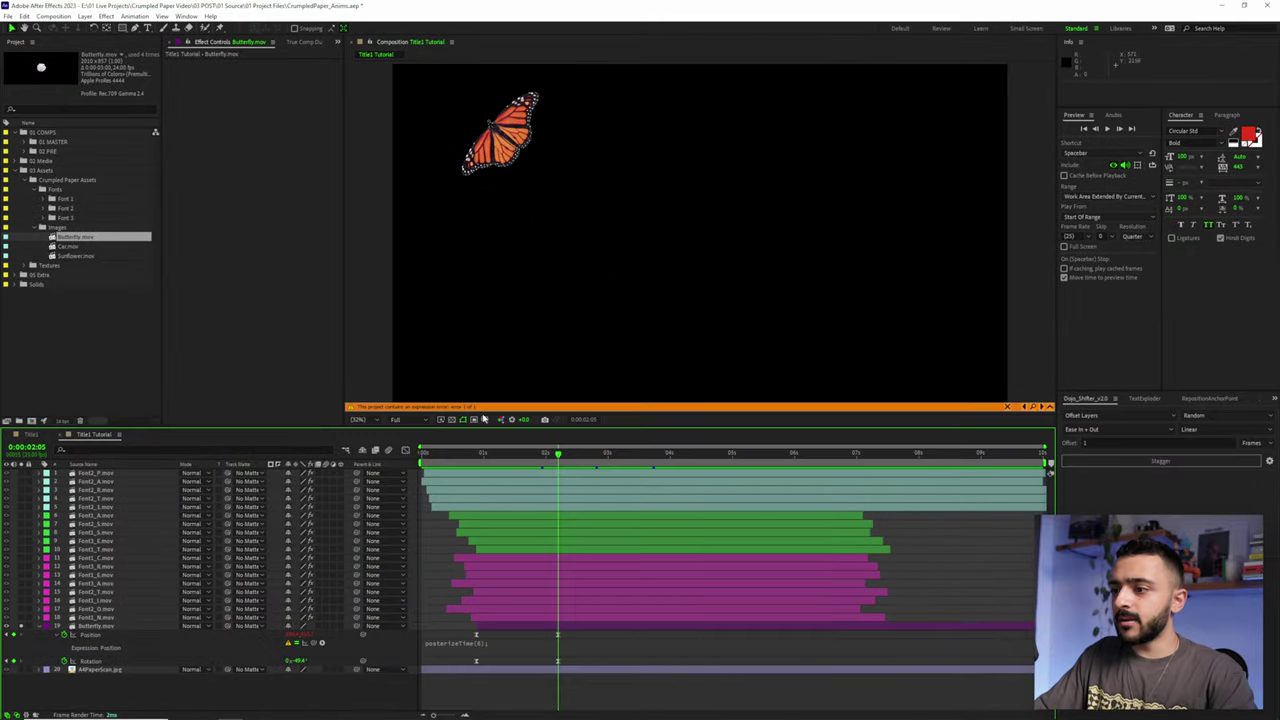
pyautogui.click(486, 648)
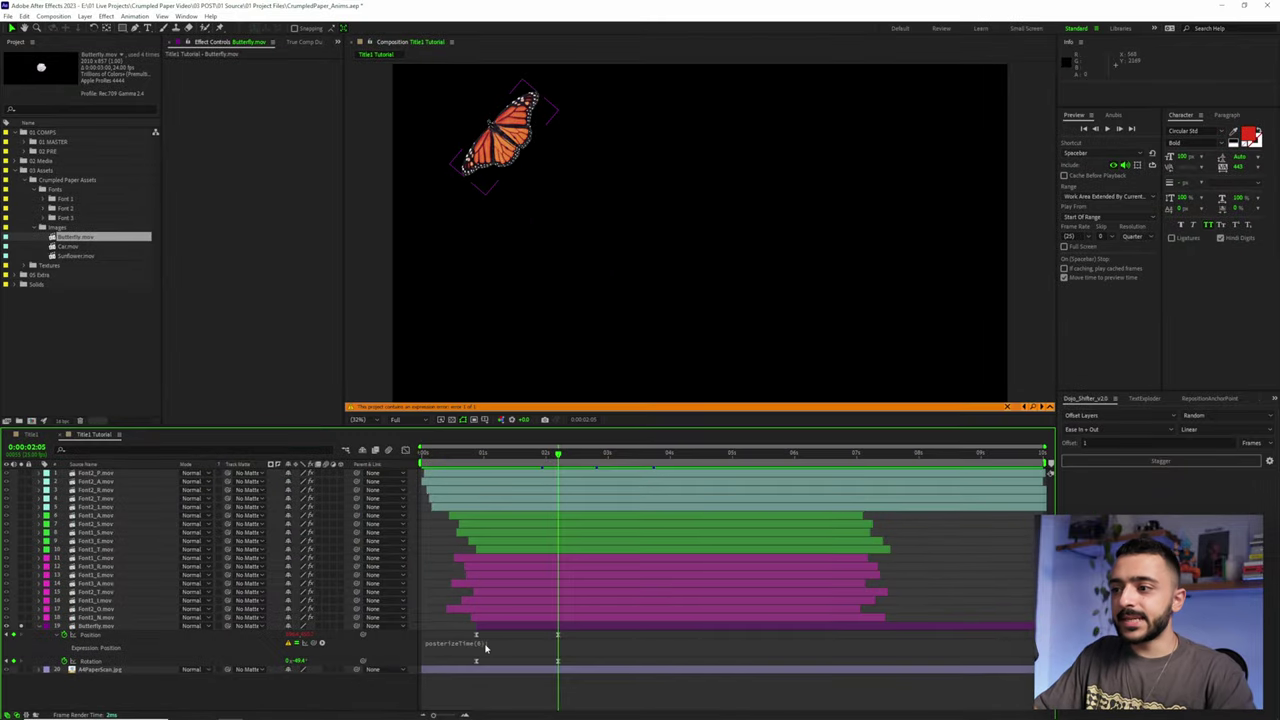
pyautogui.click(493, 646)
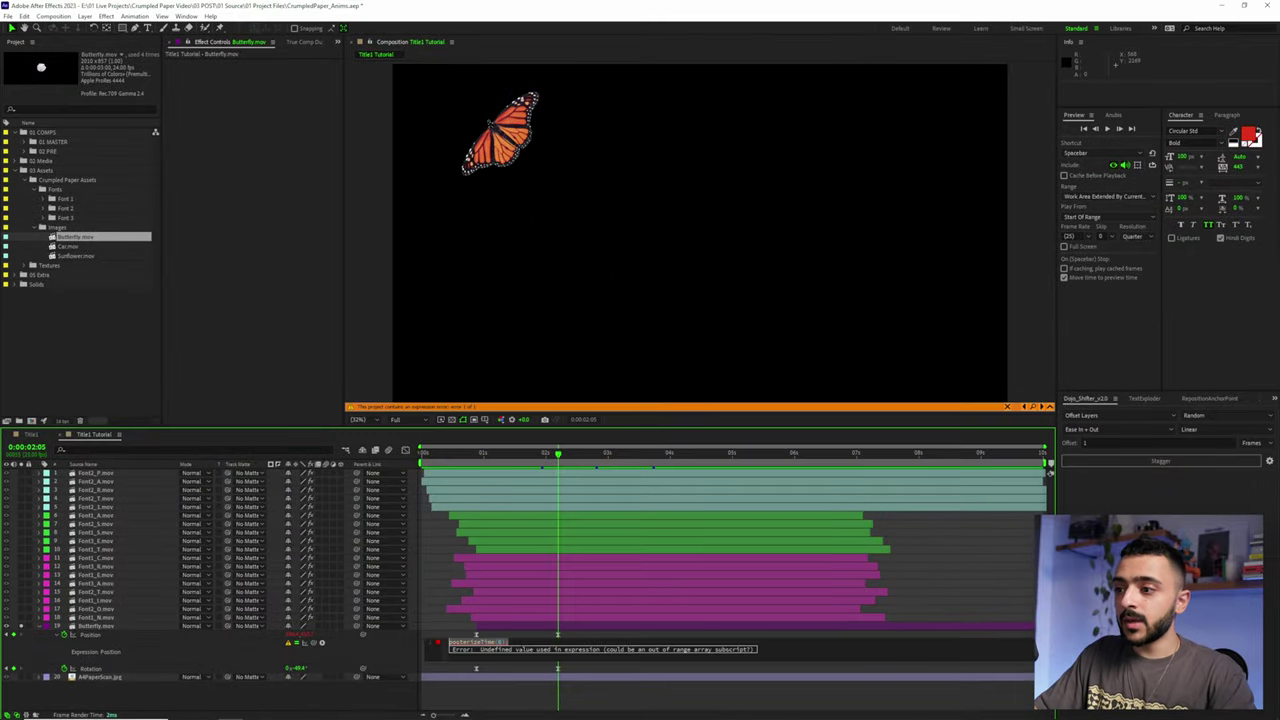
pyautogui.press('Return')
pyautogui.write('value')
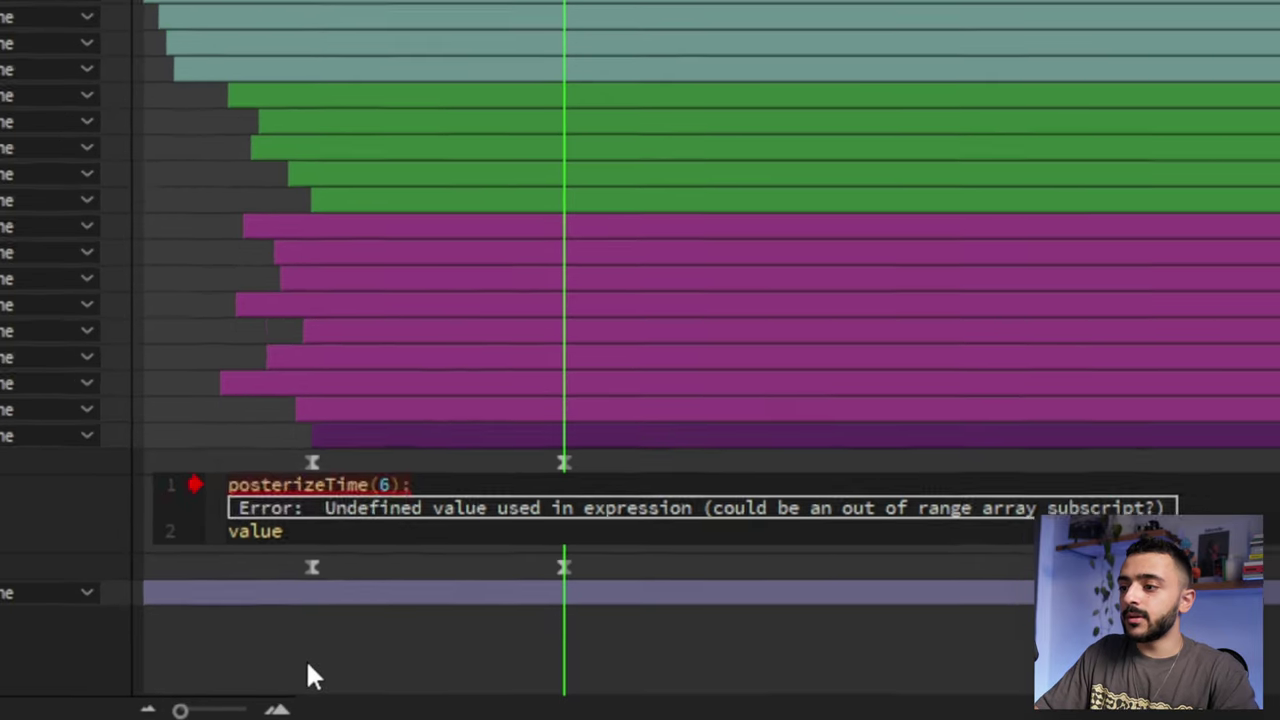
# Copy only the expression from the butterfly's Position and paste it onto its Rotation
pyautogui.click(308, 663)
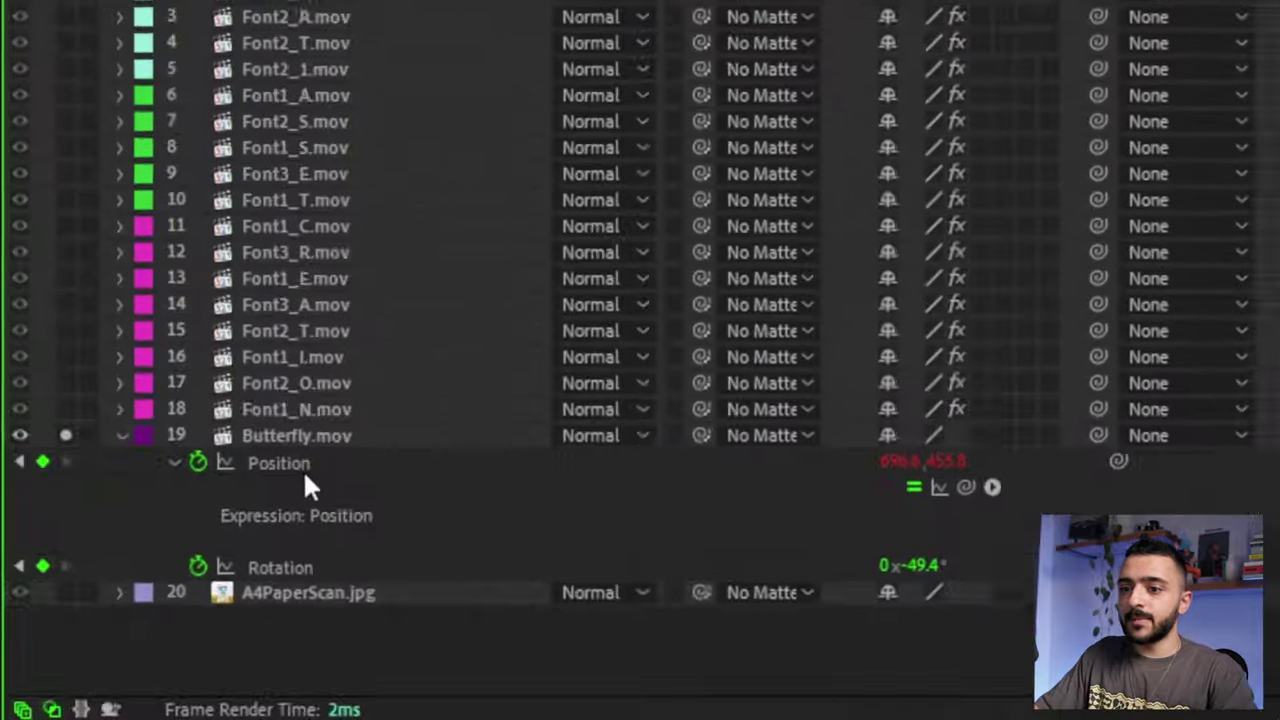
pyautogui.rightClick(93, 636)
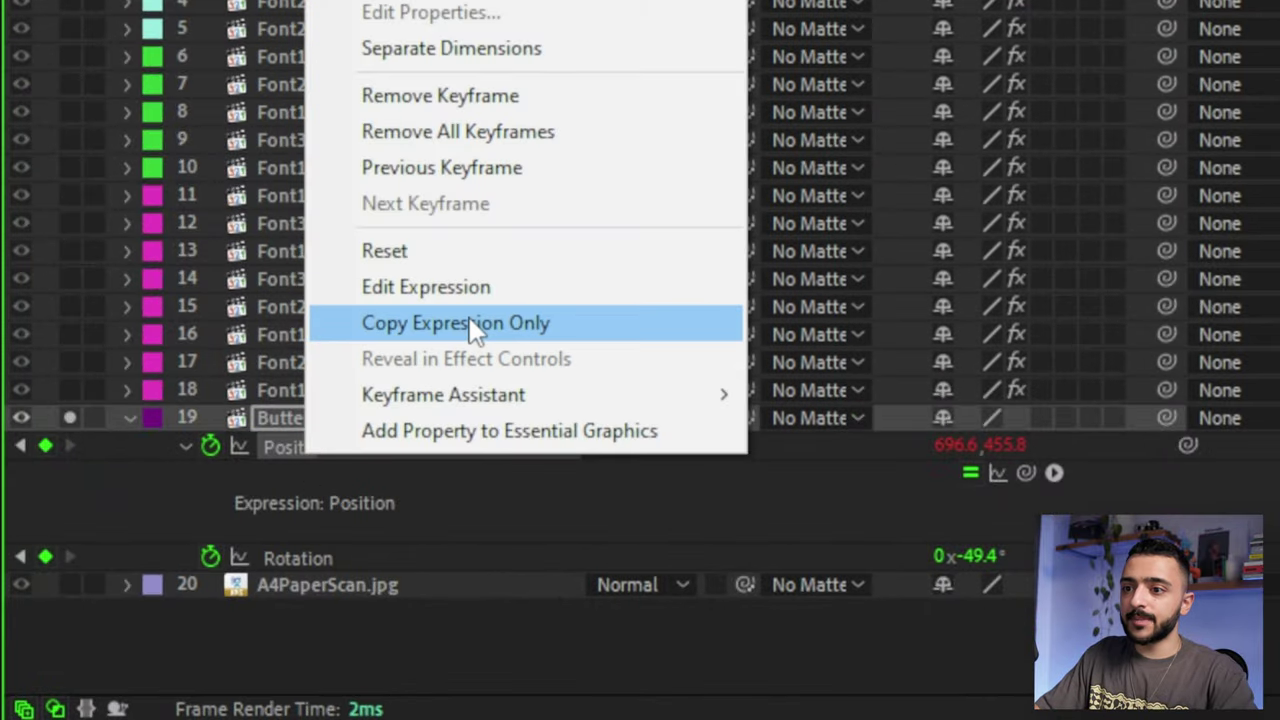
pyautogui.click(471, 324)
pyautogui.click(329, 556)
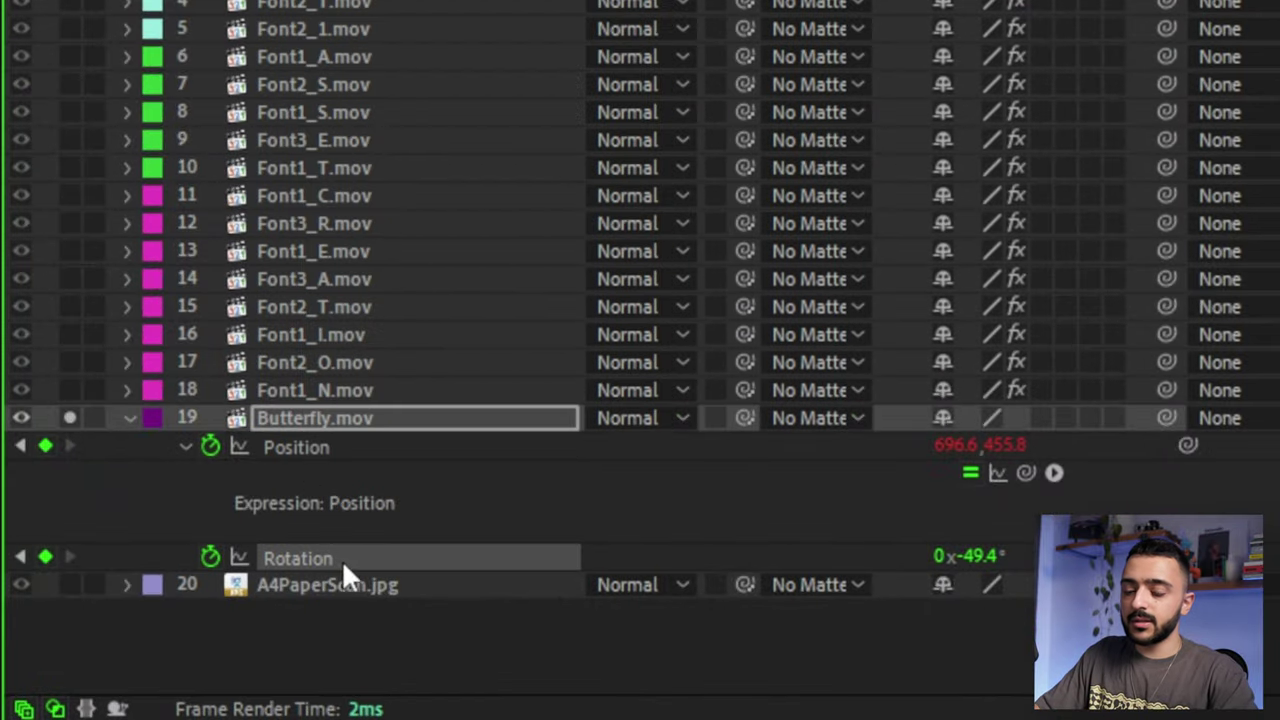
pyautogui.hotkey('ctrl', 'v')
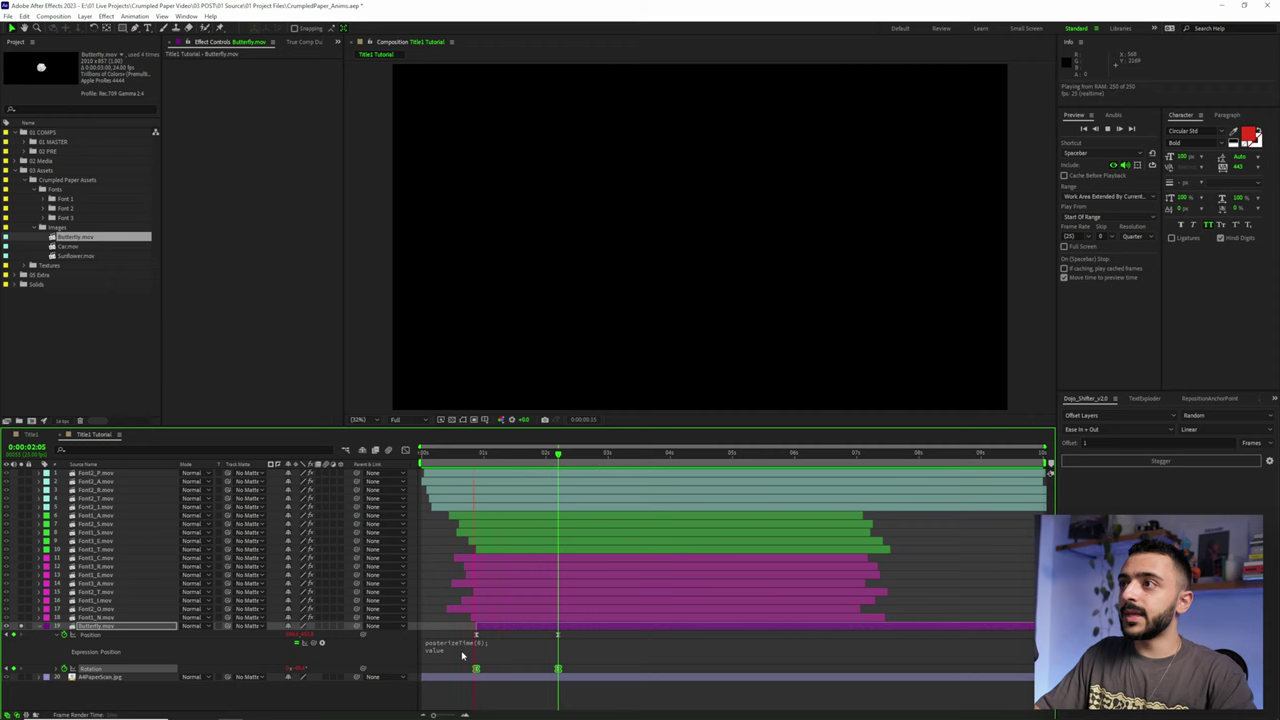
# Preview the flight, and raise the butterfly's end speed slightly above zero in the Position speed graph
pyautogui.press('space')
pyautogui.press('space')
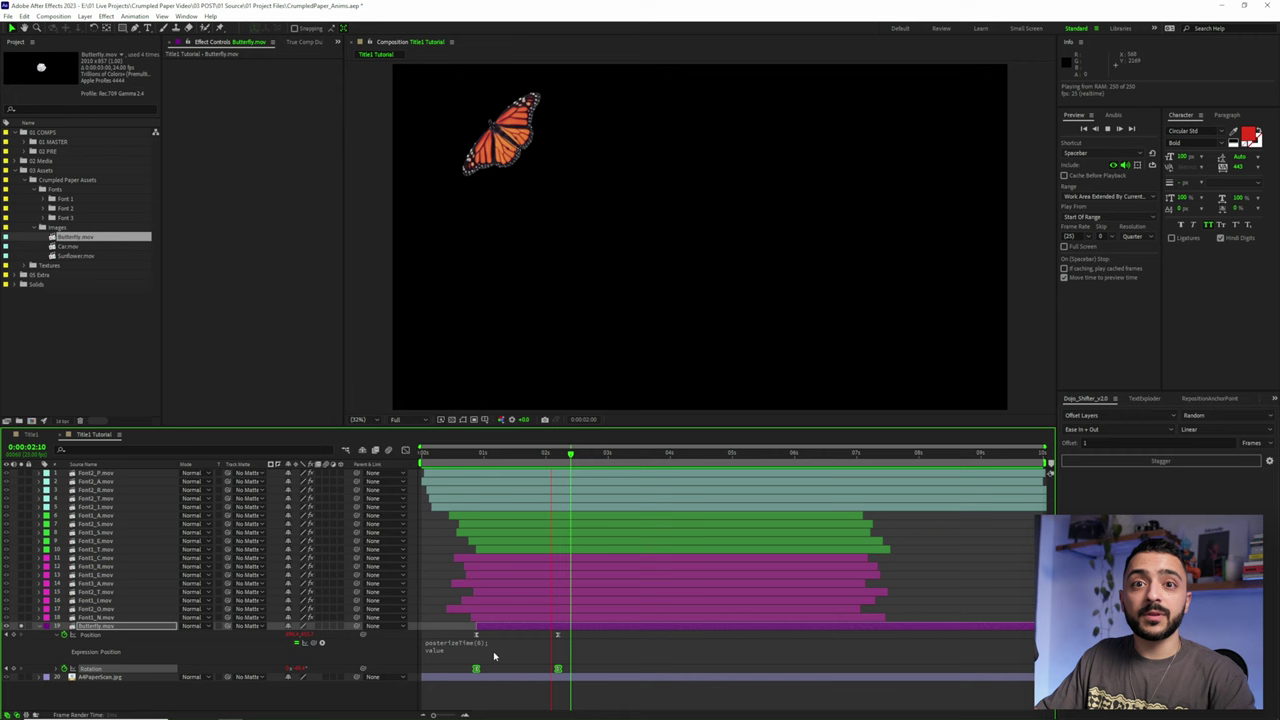
pyautogui.click(568, 637)
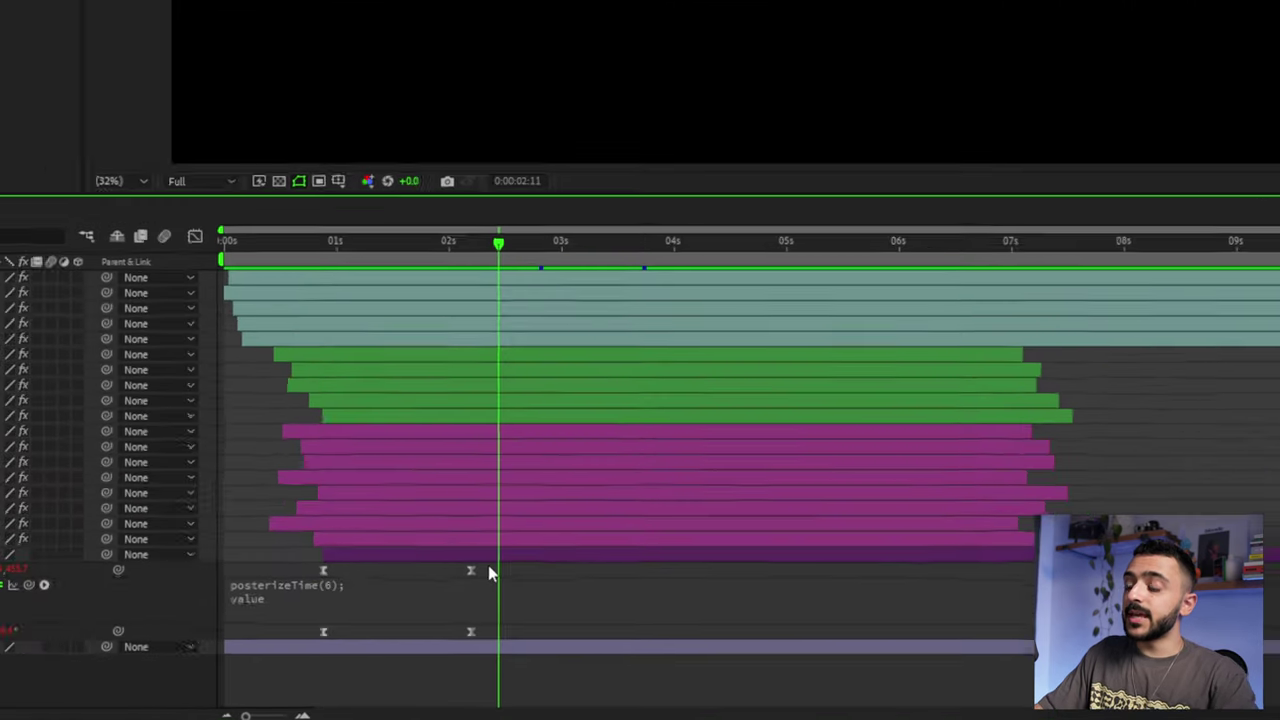
pyautogui.moveTo(568, 632); pyautogui.dragTo(549, 637)
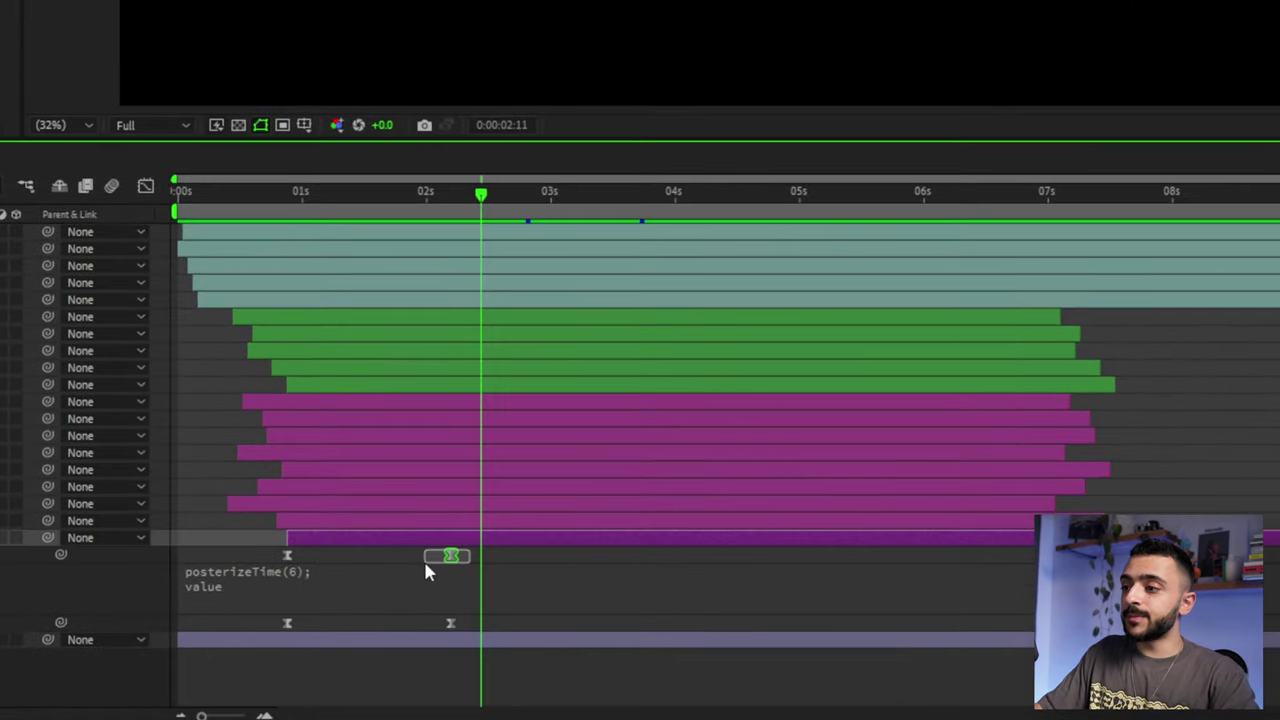
pyautogui.click(145, 186)
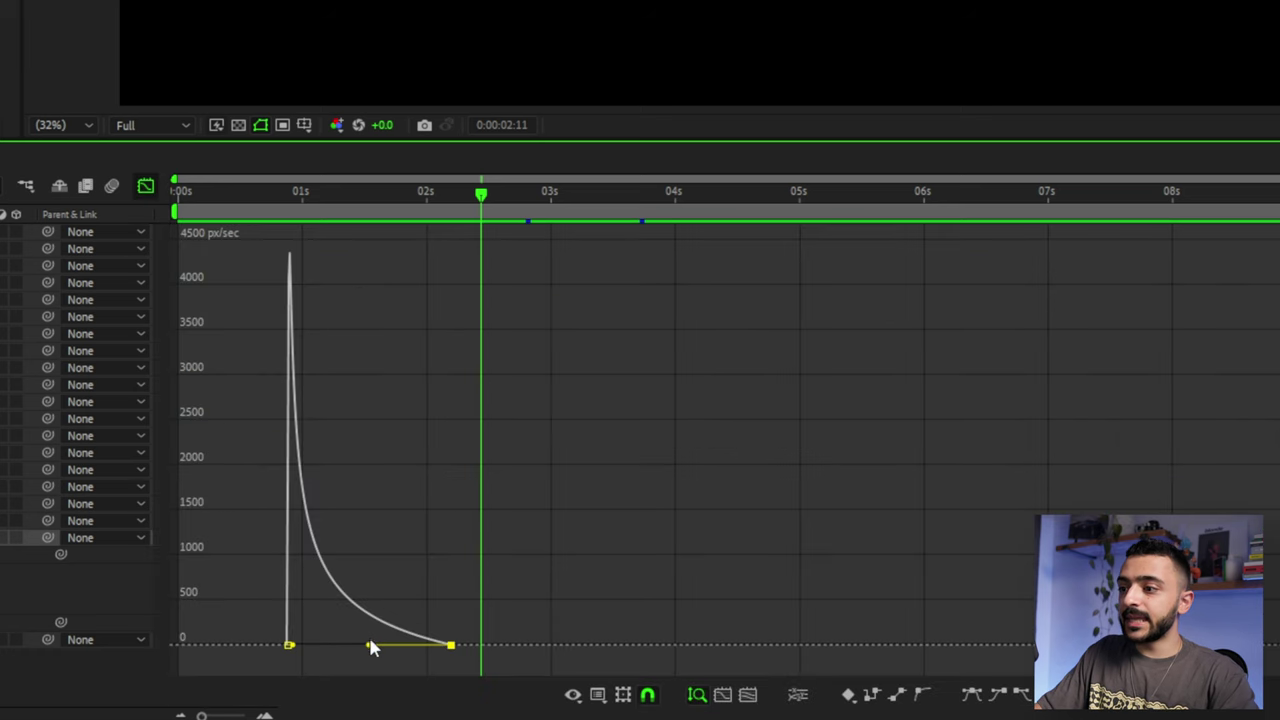
pyautogui.keyDown('alt'); pyautogui.scroll(6, 370, 645); pyautogui.keyUp('alt')
pyautogui.moveTo(368, 630); pyautogui.dragTo(369, 636)
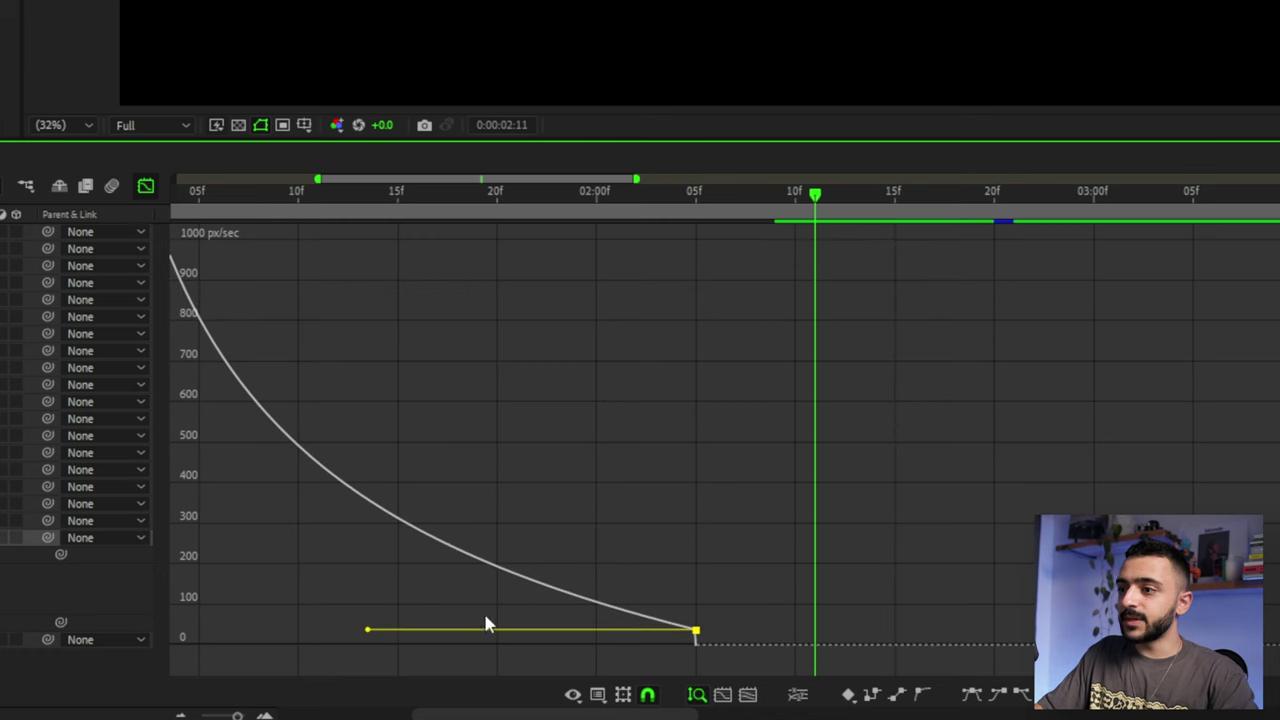
pyautogui.click(145, 186)
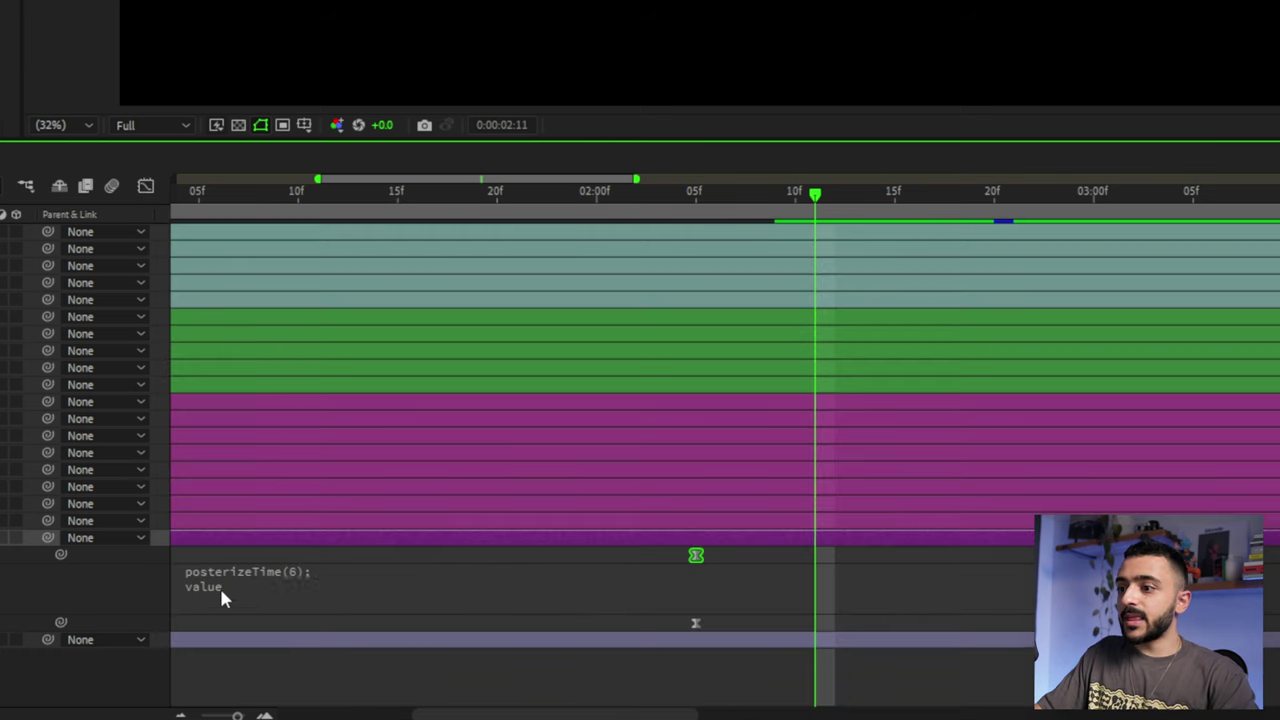
# Replace "value" in the butterfly's Position expression with loopOut("continue") and preview the continued drift
pyautogui.click(222, 598)
pyautogui.click(262, 588)
pyautogui.doubleClick(252, 586)
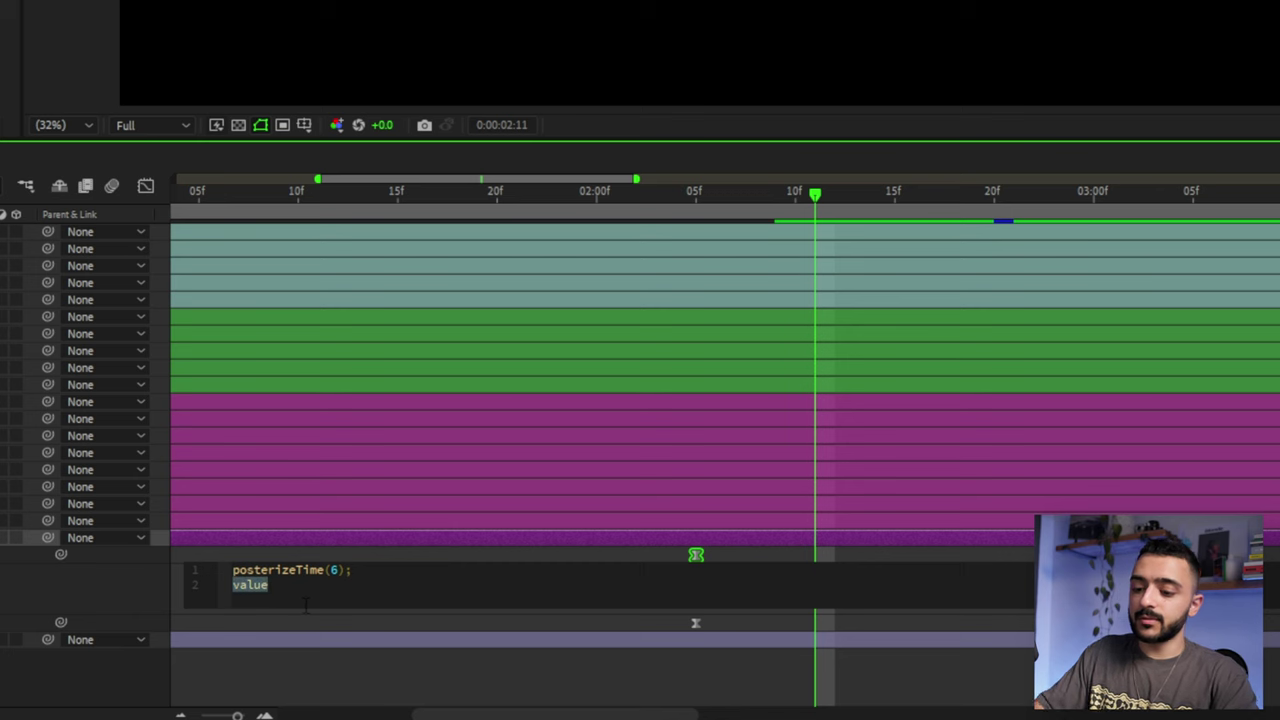
pyautogui.write('loopO')
pyautogui.press('Return')
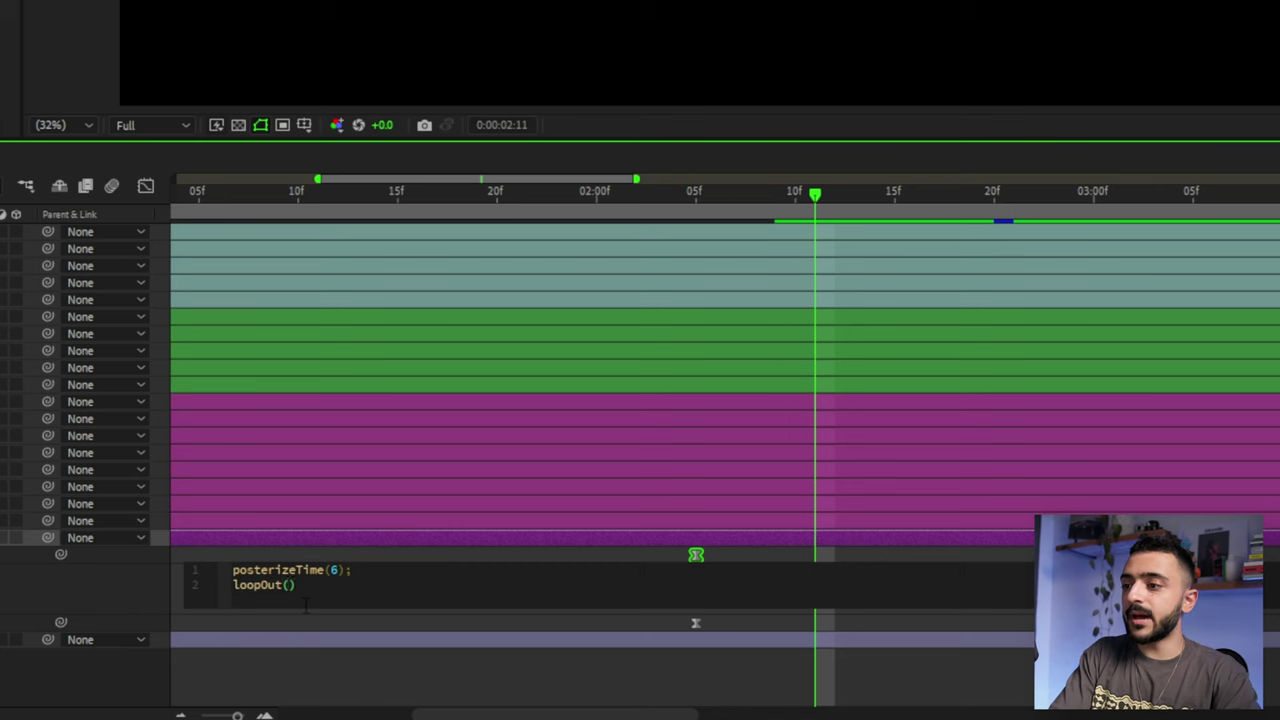
pyautogui.write('"c')
pyautogui.press('Return')
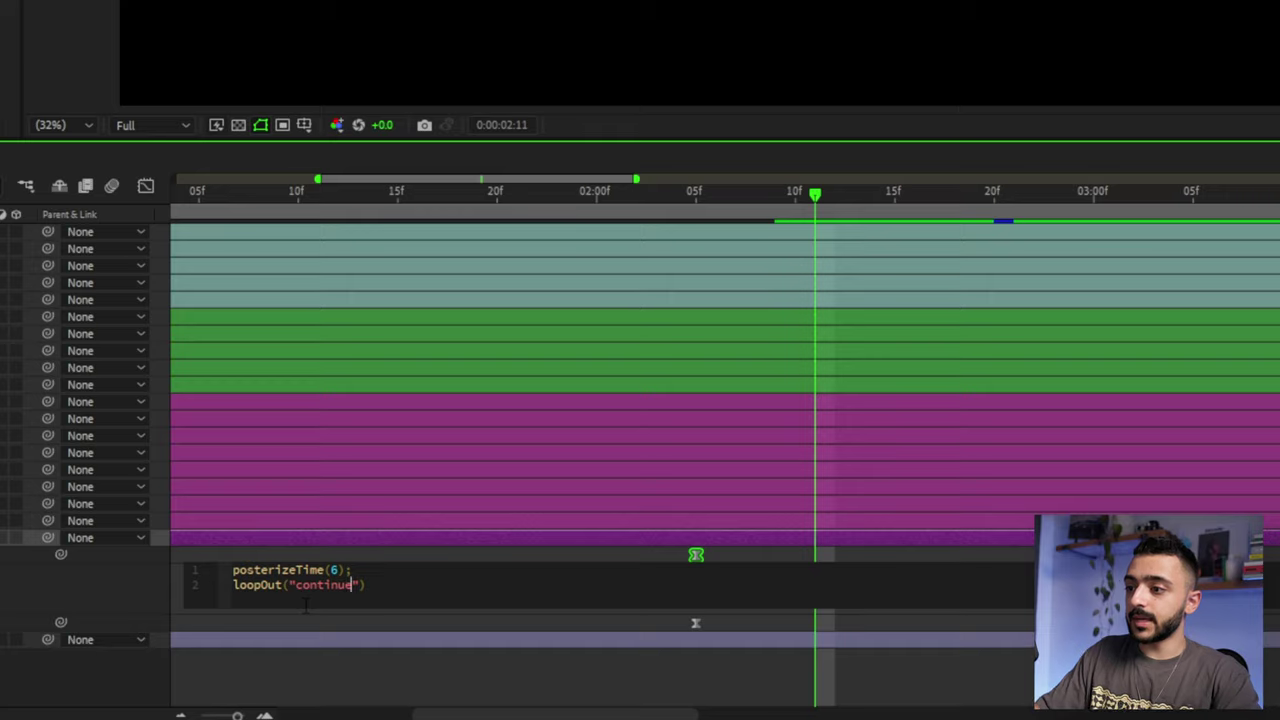
pyautogui.click(364, 554)
pyautogui.press('space')
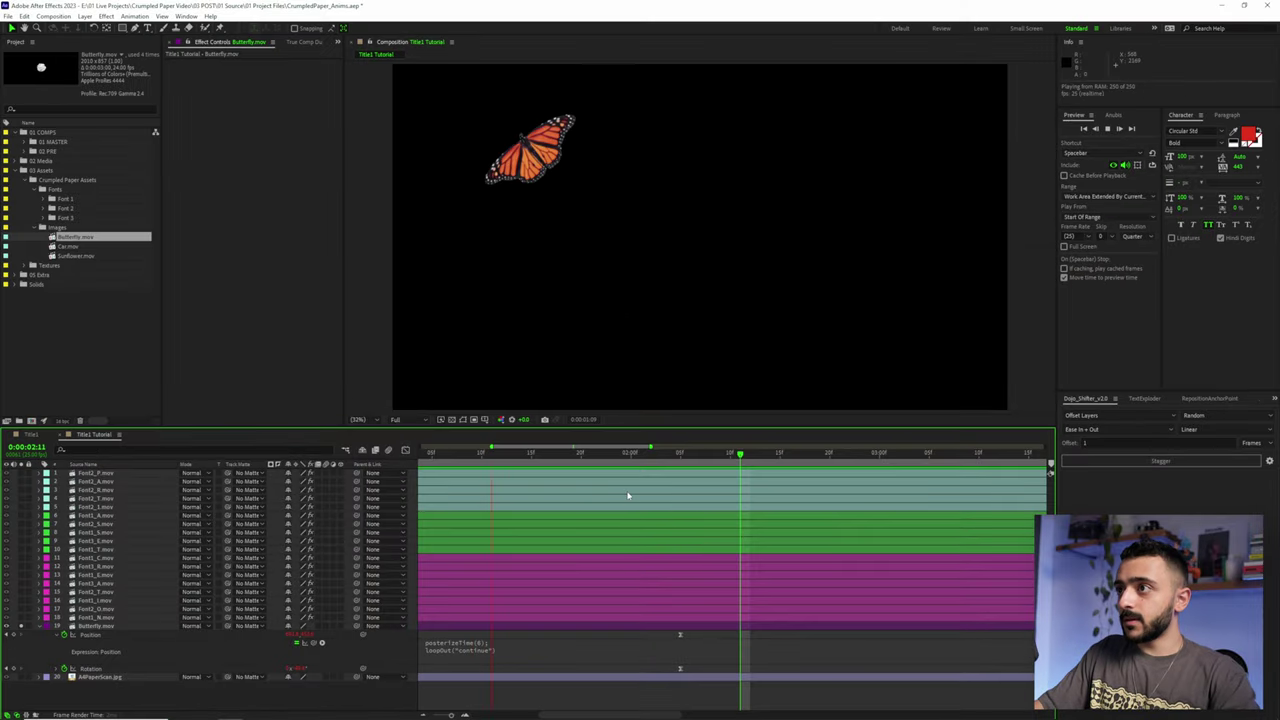
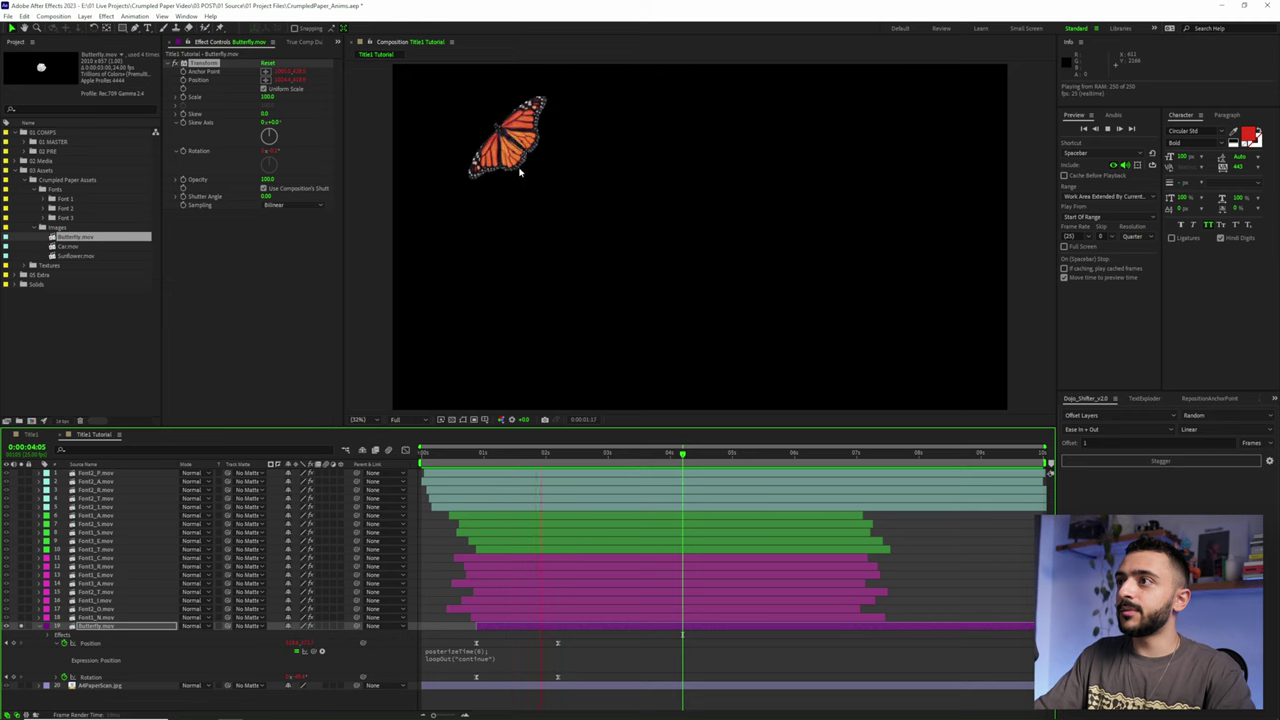
# Turn off the butterfly layer's solo and preview it together with the full title on paper
pyautogui.press('space')
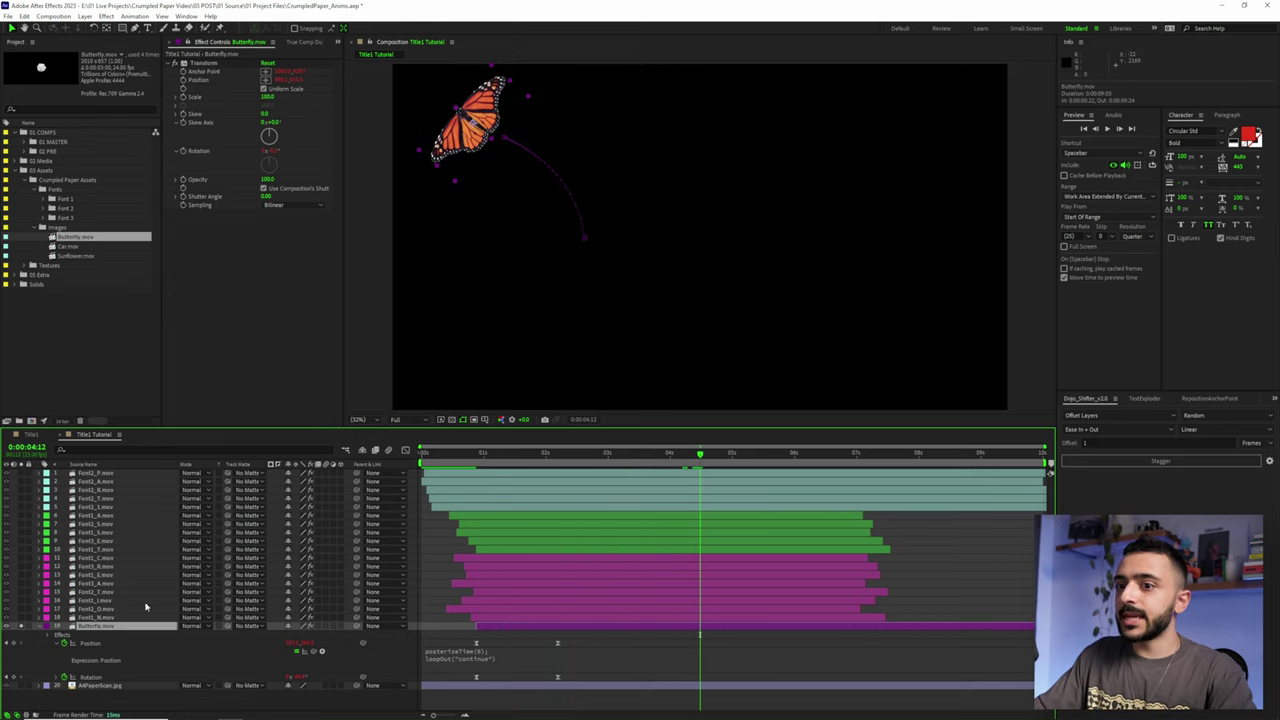
pyautogui.click(20, 627)
pyautogui.press('space')
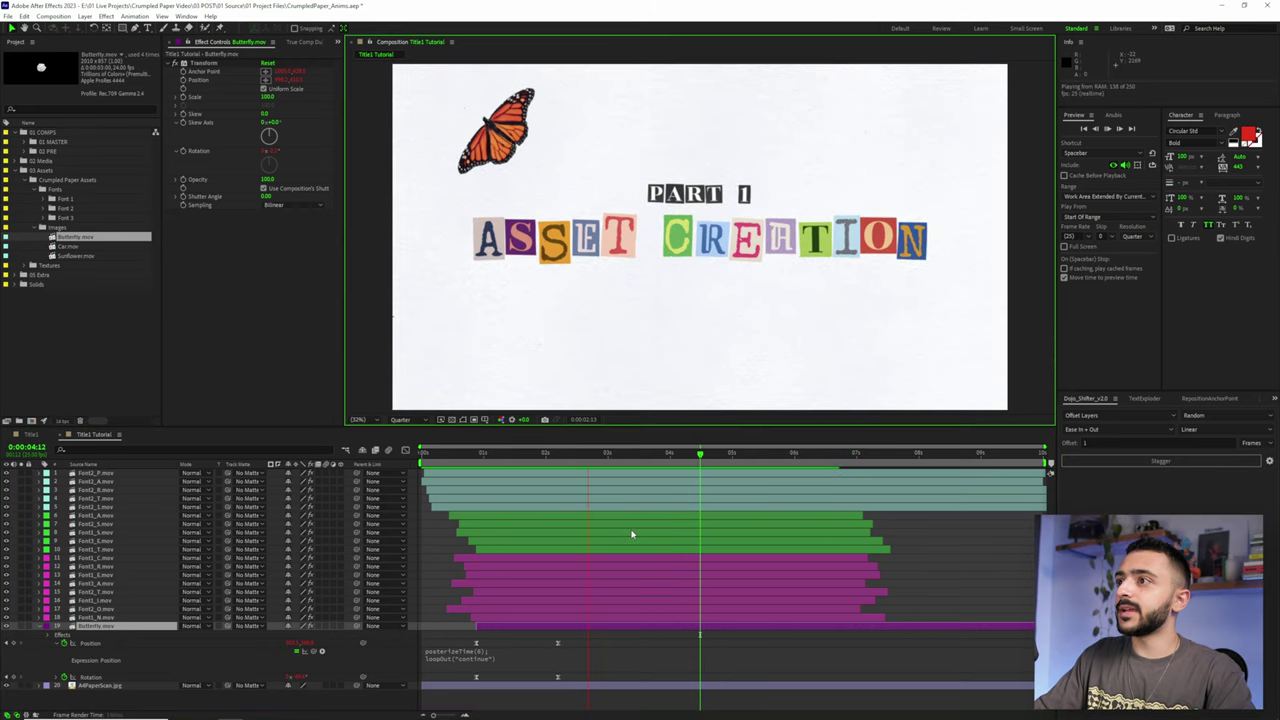
pyautogui.press('space')
# Duplicate the butterfly layer, offset the copy 7 frames later and enable time remapping on it
pyautogui.hotkey('ctrl', 'd')
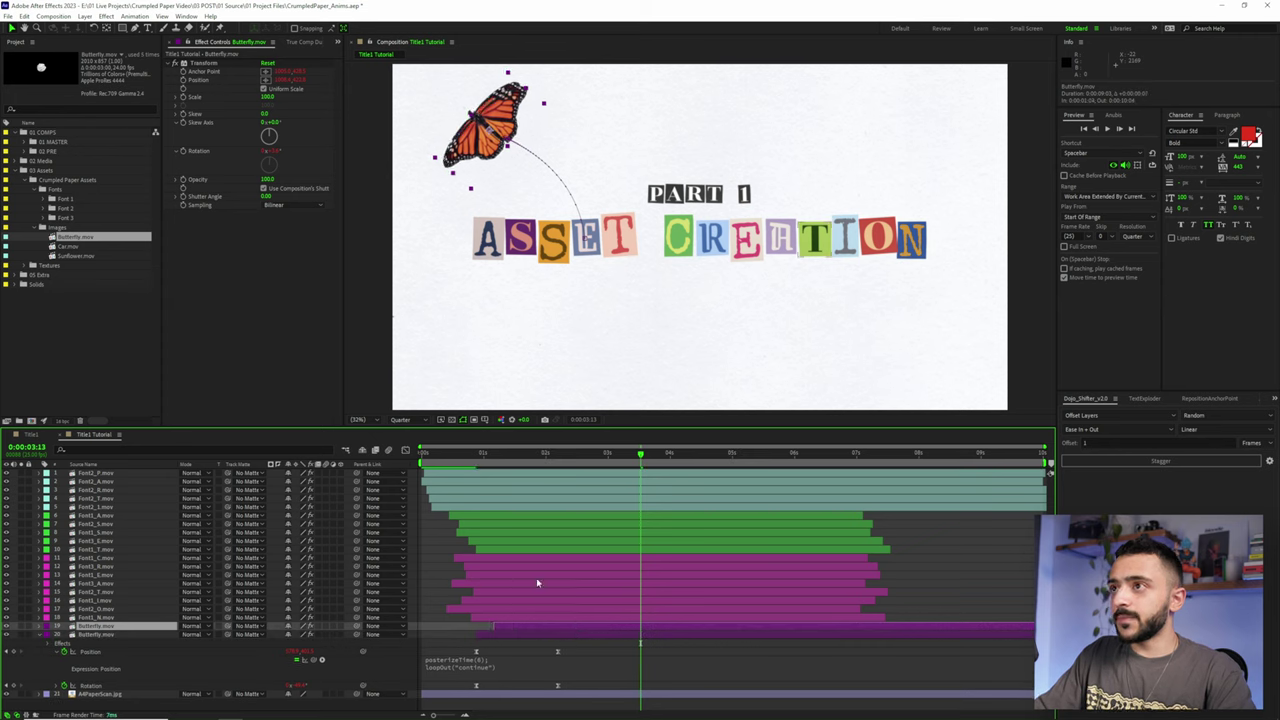
pyautogui.hotkey('ctrl', 'alt', 't')
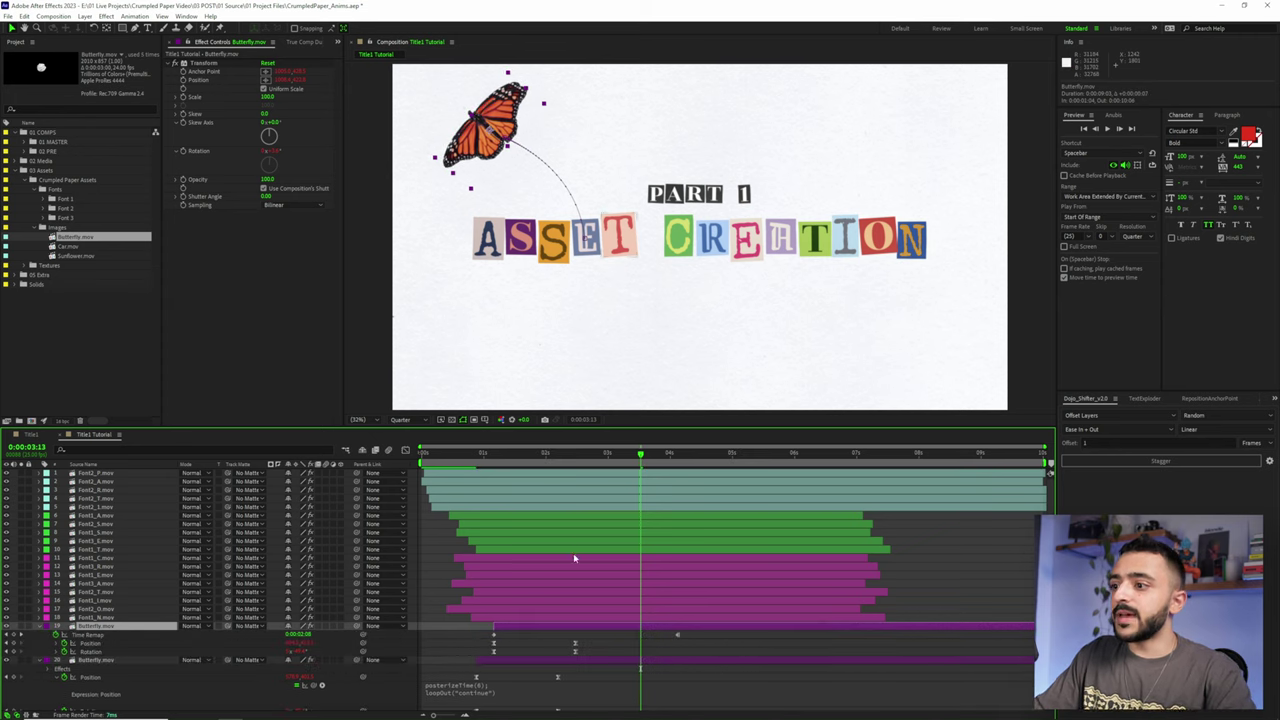
# Move the copy's flight path to rise from behind the T of CREATION toward the upper right, scale it to 27.6%, and preview
pyautogui.click(576, 455)
pyautogui.moveTo(586, 242); pyautogui.dragTo(807, 180)
pyautogui.moveTo(518, 134); pyautogui.dragTo(884, 126)
pyautogui.moveTo(807, 179); pyautogui.dragTo(808, 181)
pyautogui.hotkey('shift', 's')
pyautogui.press('space')
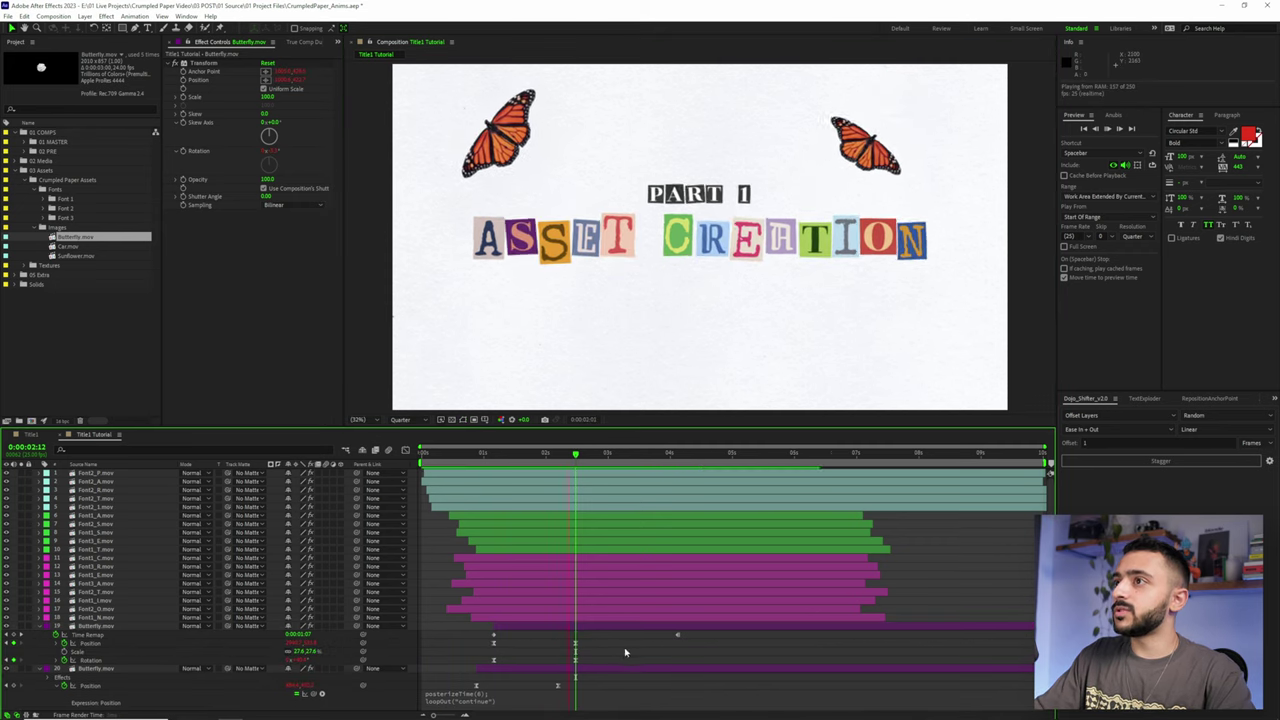
pyautogui.press('space')
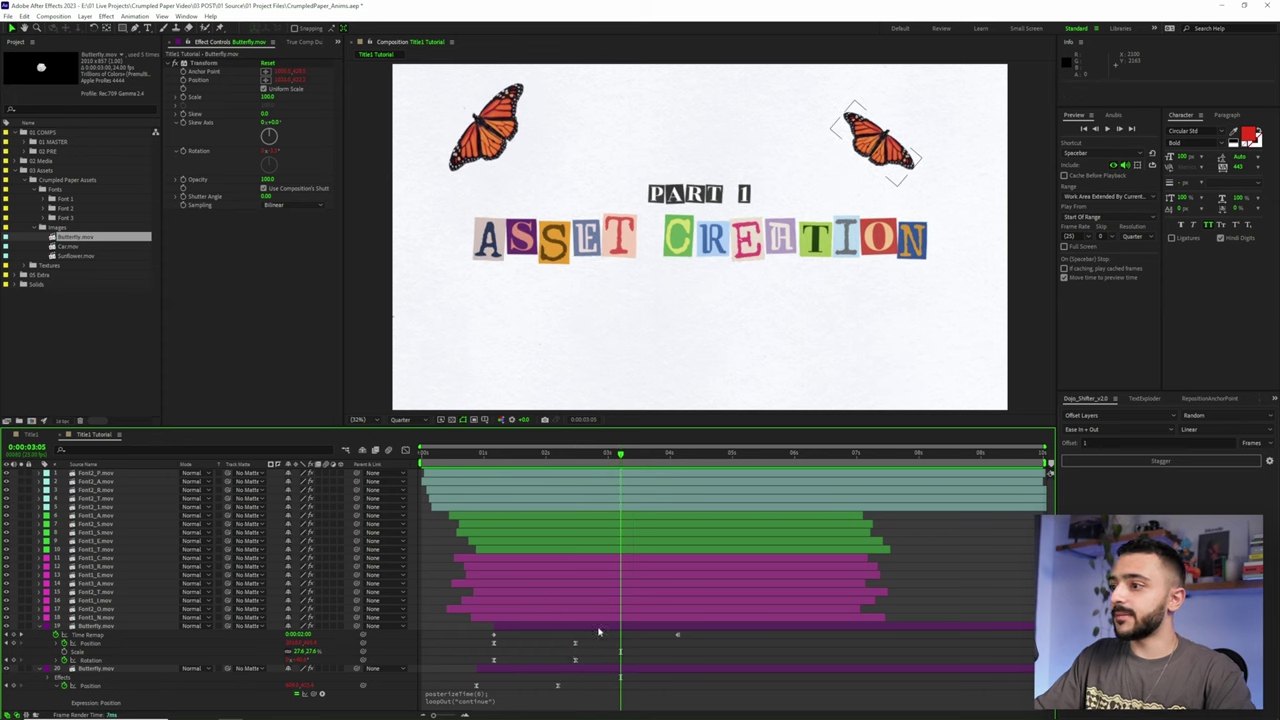
# Duplicate the smaller butterfly and shift the new copy to start at 0:00:01:11
pyautogui.click(598, 627)
pyautogui.hotkey('ctrl', 'd')
pyautogui.moveTo(598, 627); pyautogui.dragTo(616, 627)
# Place the third butterfly's end keyframe at 0:00:02:19 below the title's right half and set its scale to 31%
pyautogui.moveTo(620, 454); pyautogui.dragTo(593, 454)
pyautogui.moveTo(872, 142); pyautogui.dragTo(800, 334)
pyautogui.moveTo(300, 651); pyautogui.dragTo(314, 651)
pyautogui.scroll(-3, 314, 651)
pyautogui.hotkey('ctrl', 'z')
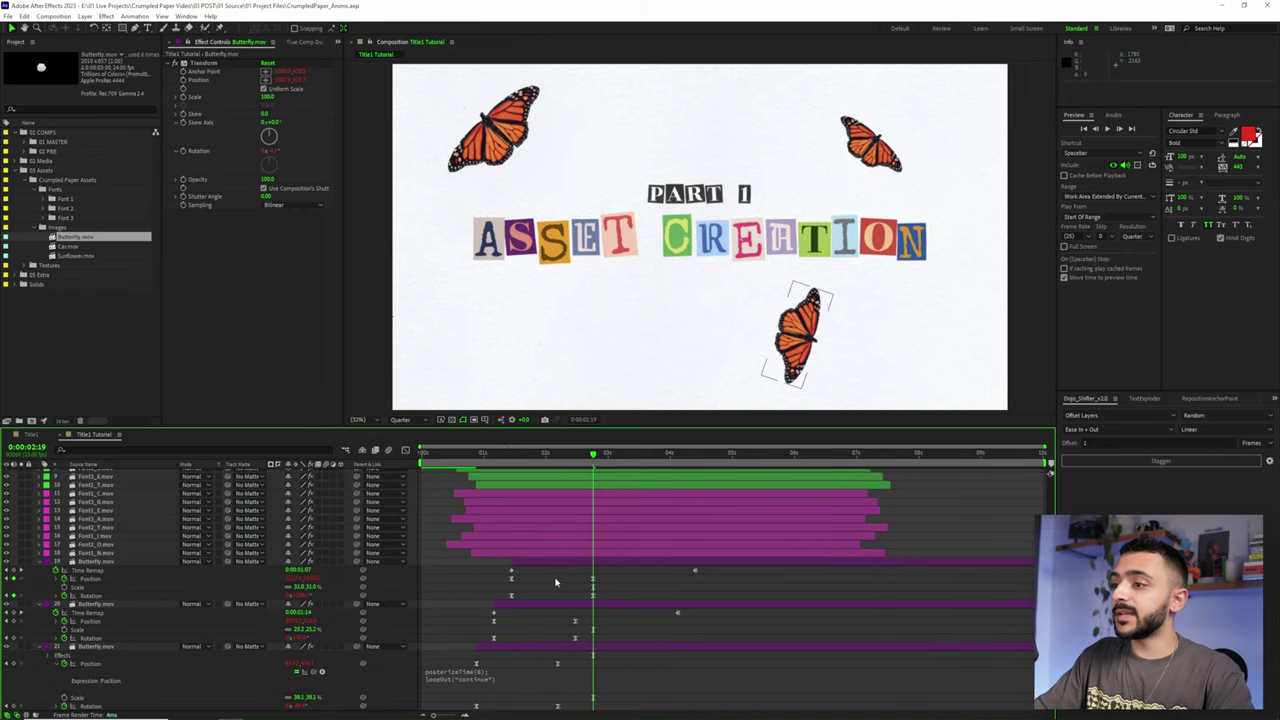
# Try extending the third butterfly's path with a Position keyframe at 0:00:03:19 beyond the N of CREATION, and undo it
pyautogui.click(590, 562)
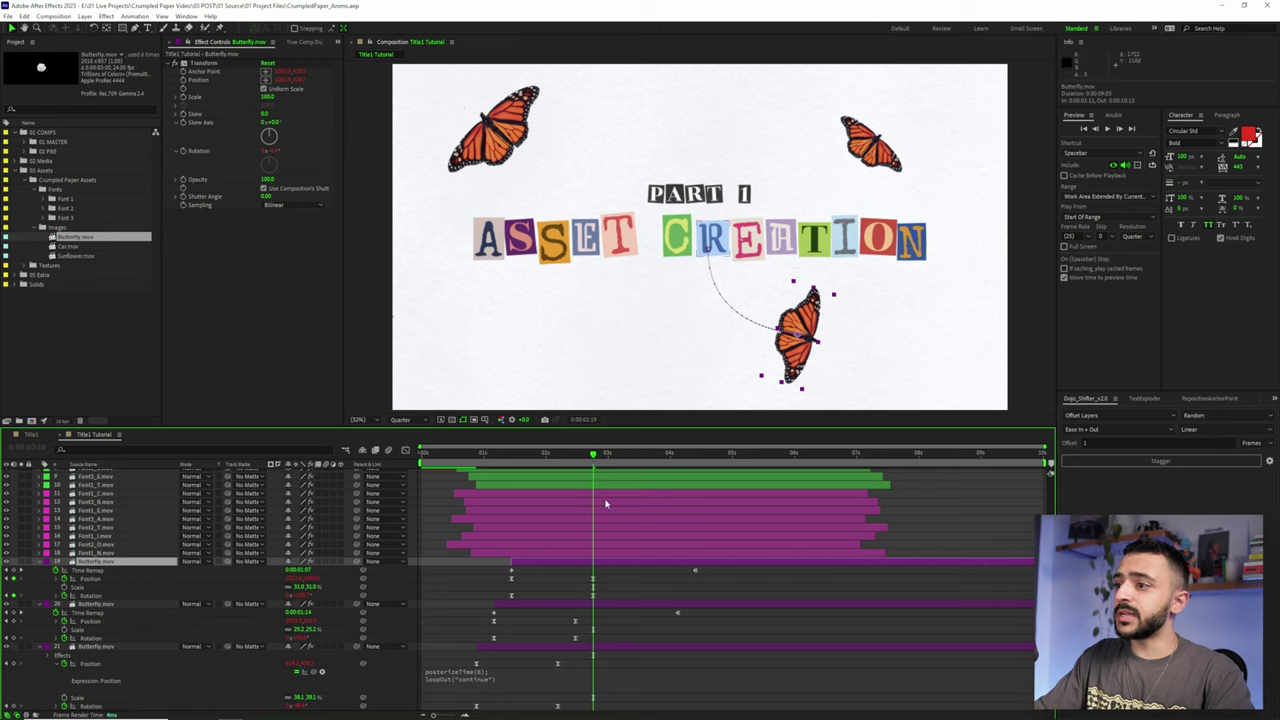
pyautogui.moveTo(594, 456); pyautogui.dragTo(655, 462)
pyautogui.moveTo(791, 370); pyautogui.dragTo(947, 273)
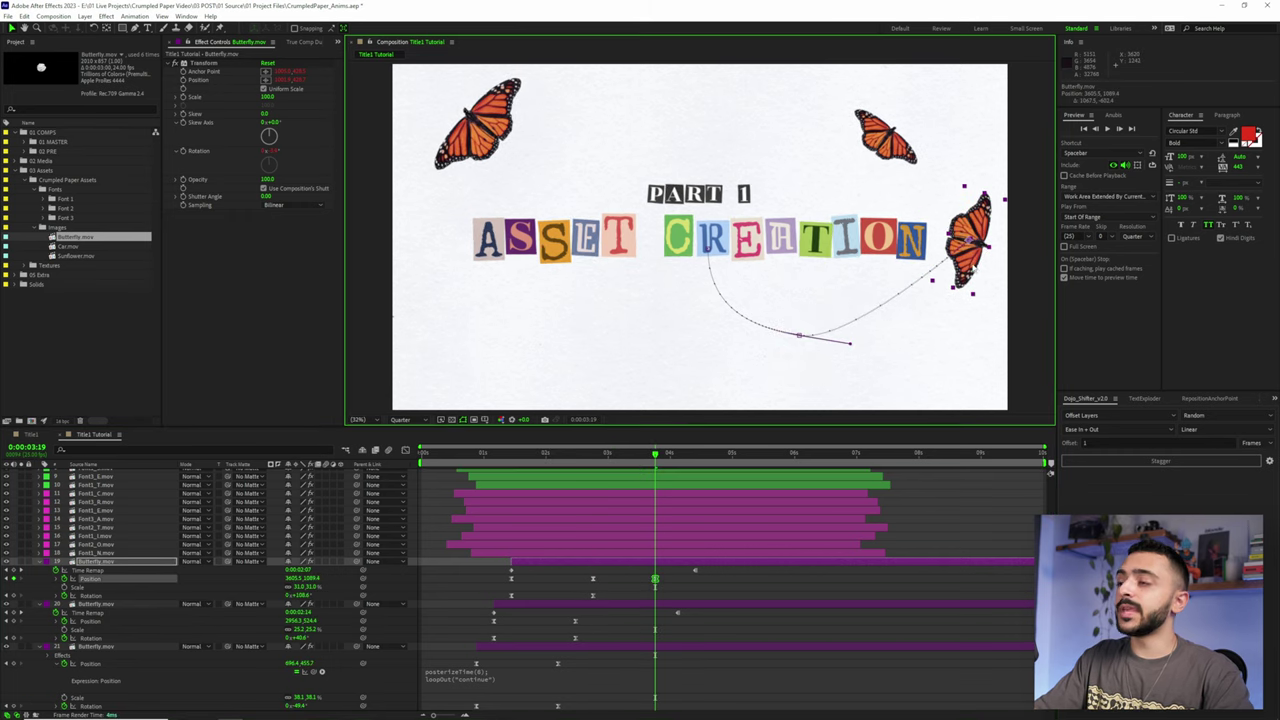
pyautogui.hotkey('ctrl', 'z')
# Collapse the butterfly layers' properties and preview the title with all three butterflies
pyautogui.click(597, 456)
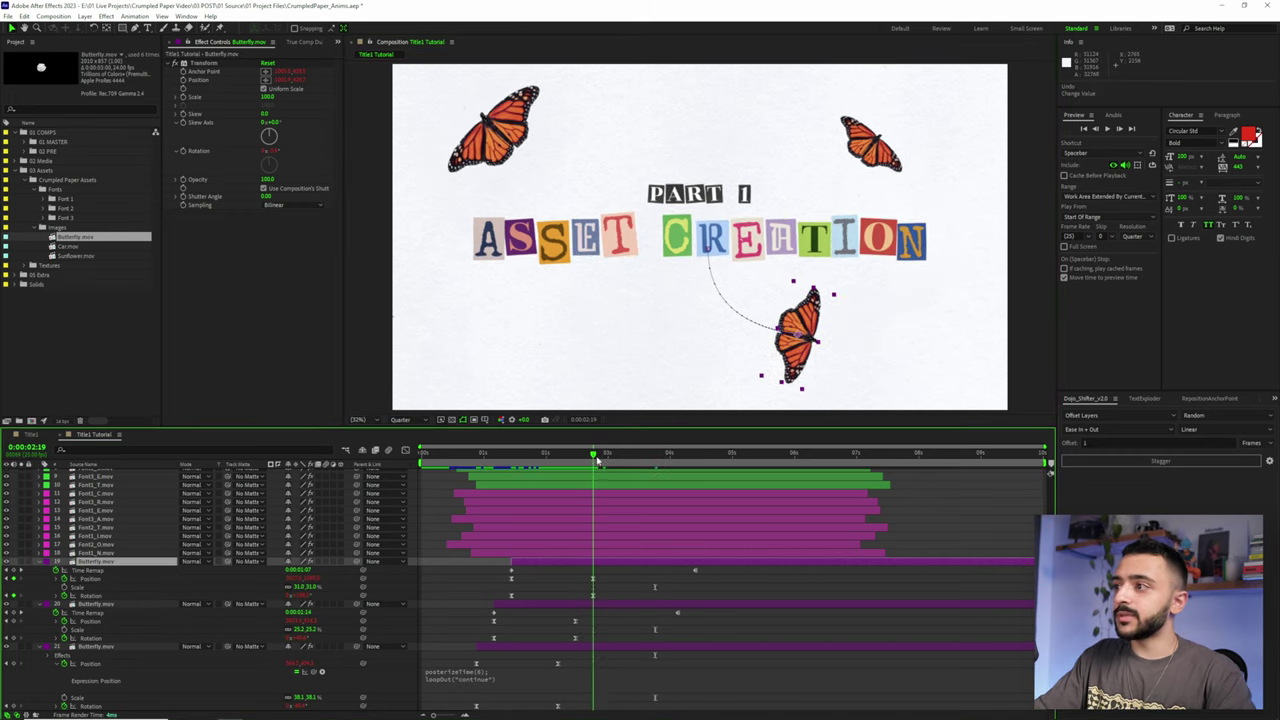
pyautogui.press('u')
pyautogui.press('space')
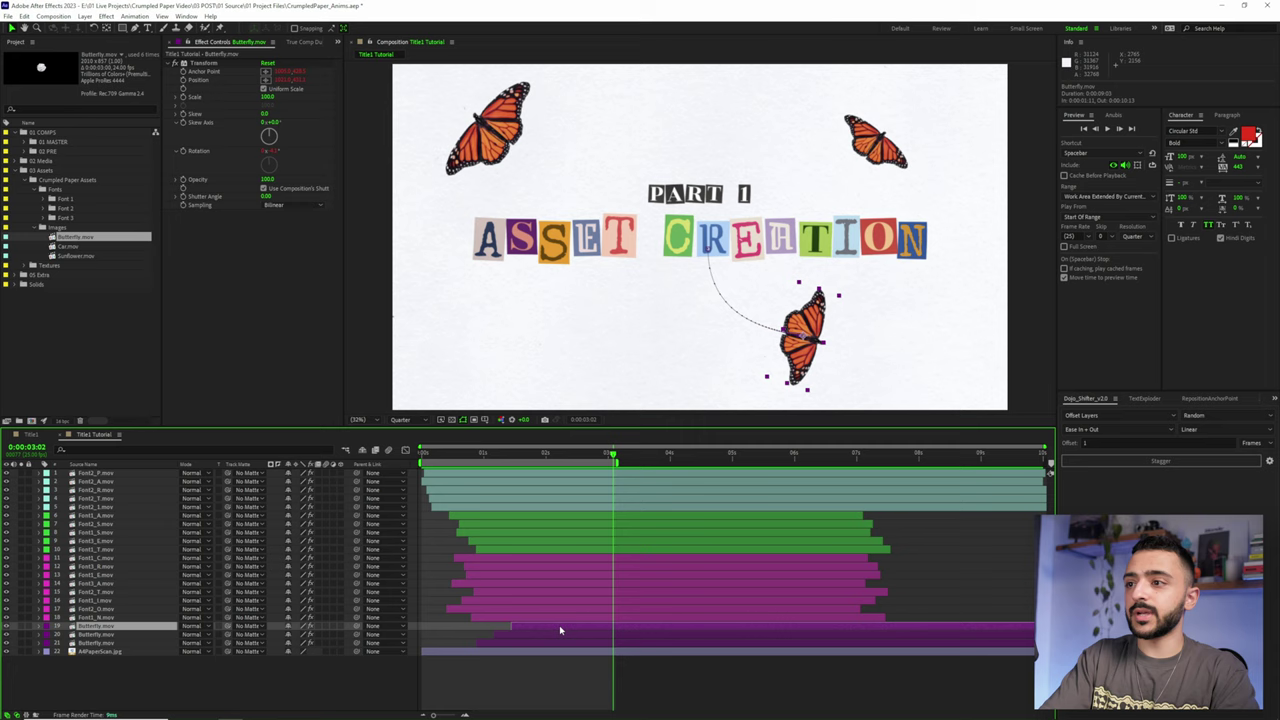
# Apply Hue/Saturation to the lower butterfly and shift its Reds hue in the negative direction to purple
pyautogui.hotkey('ctrl', 'space')
pyautogui.write('hue')
pyautogui.press('Return')
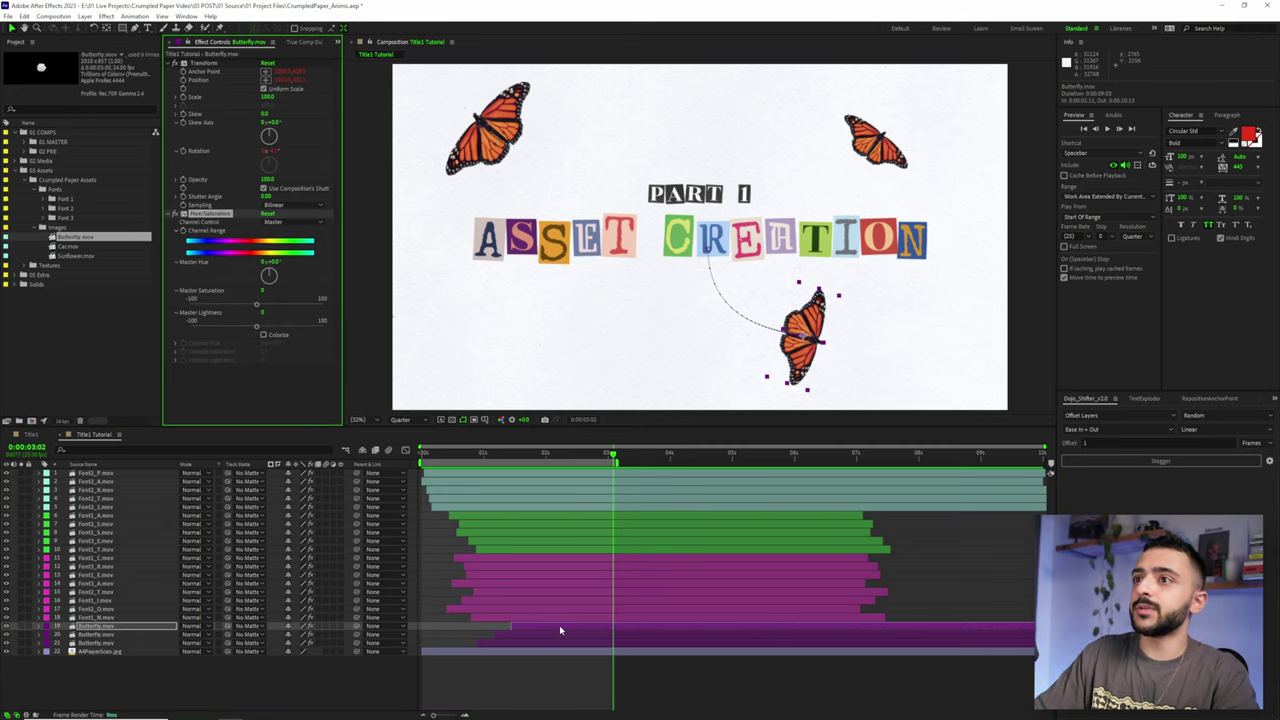
pyautogui.click(290, 221)
pyautogui.click(295, 244)
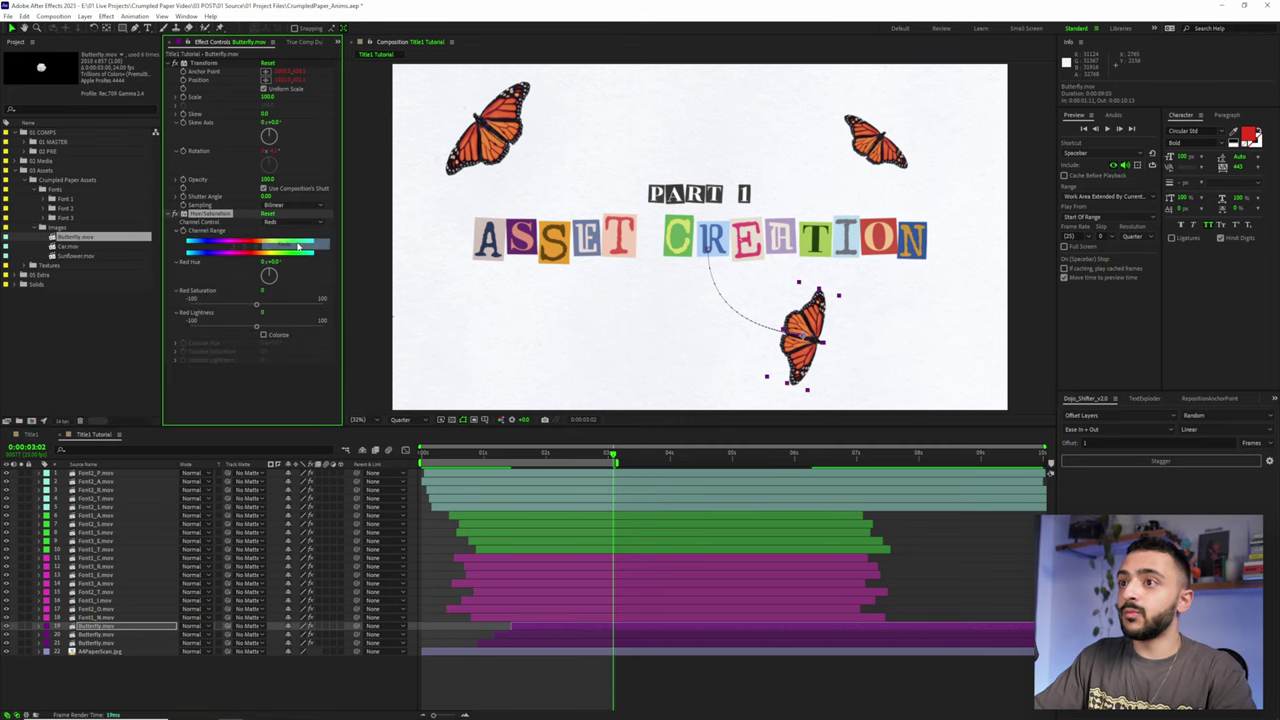
pyautogui.moveTo(273, 263); pyautogui.dragTo(251, 263)
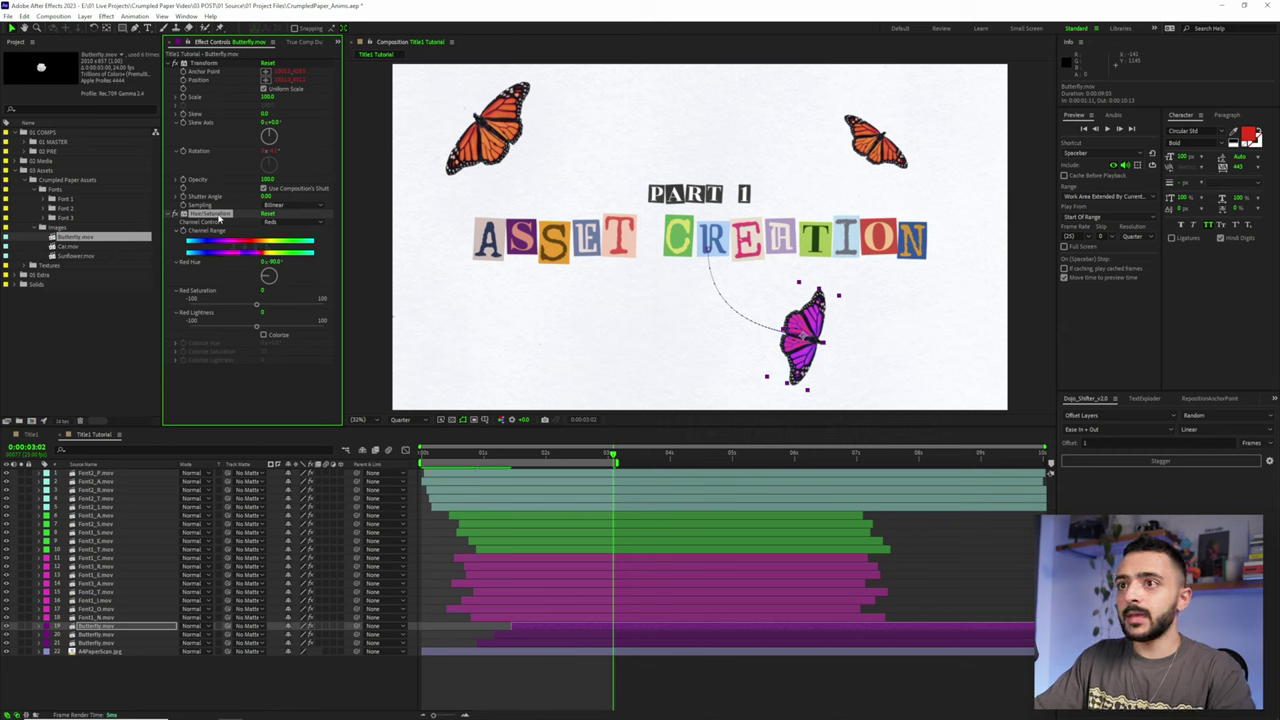
# Add Hue/Saturation to the upper-right butterfly and shift its Reds hue in the positive direction to green
pyautogui.click(519, 639)
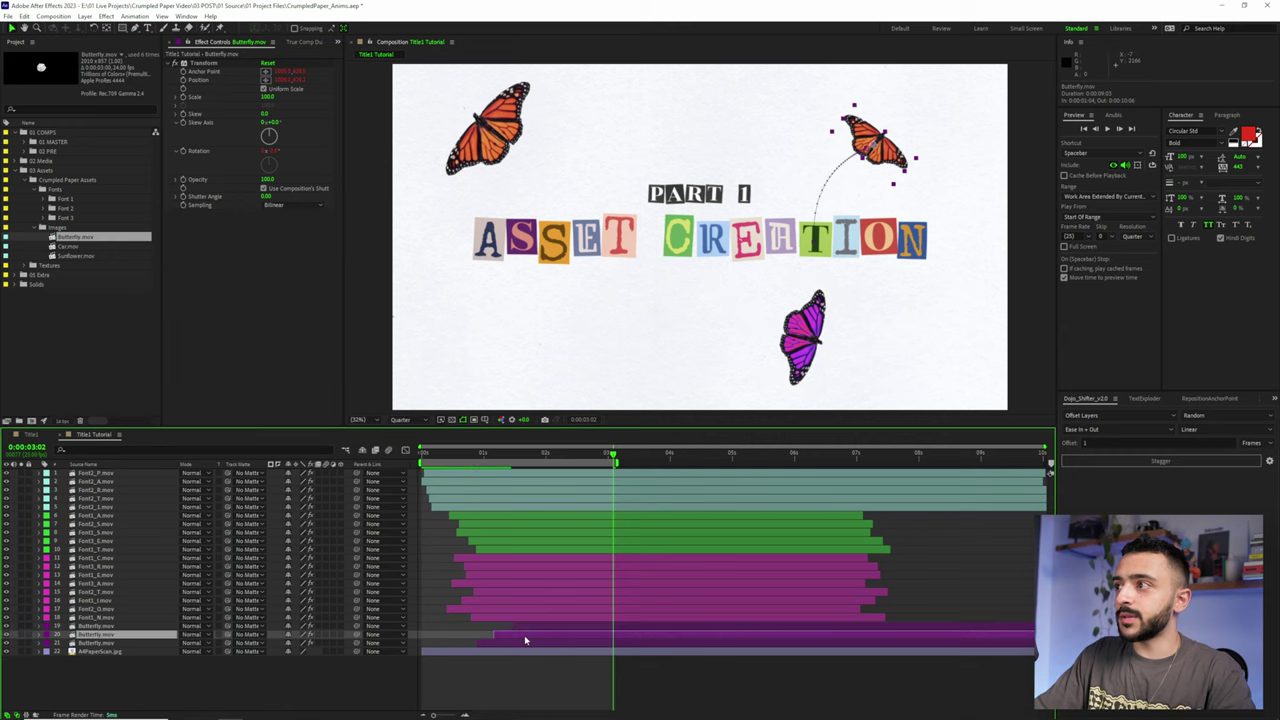
pyautogui.moveTo(273, 263); pyautogui.dragTo(354, 263)
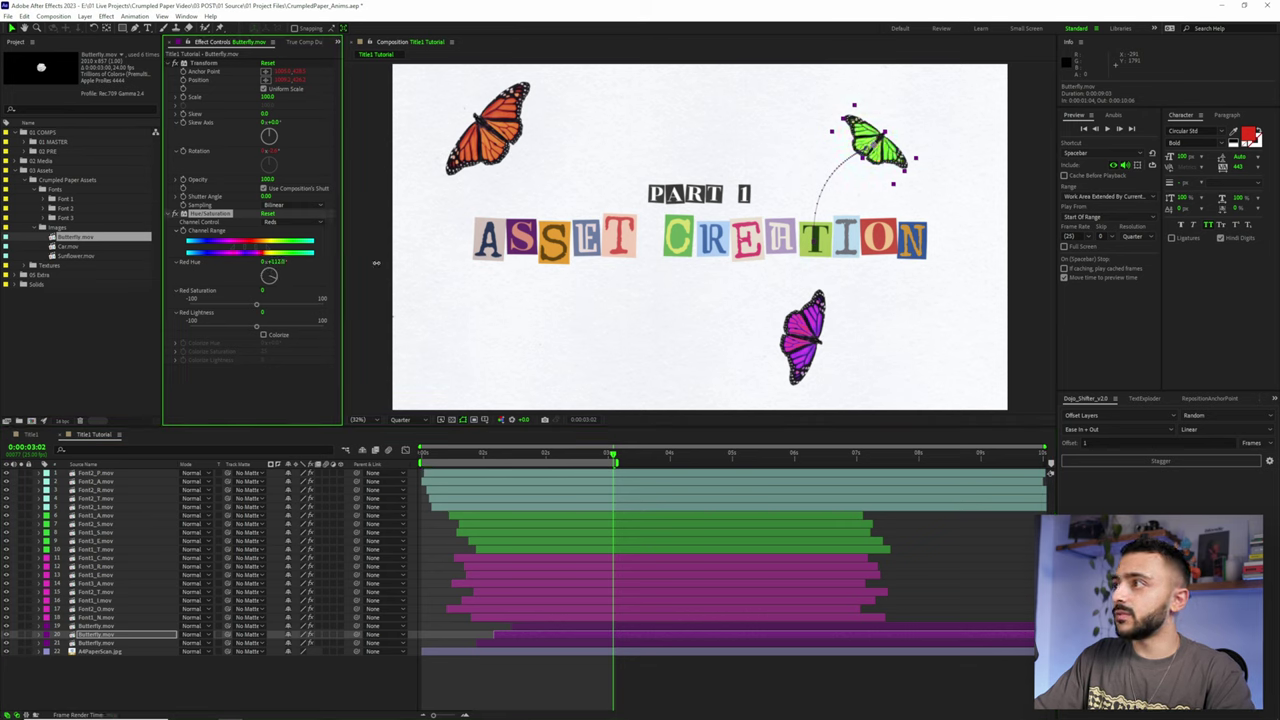
# Create a new shape layer directly above the A4PaperScan.jpg background layer
pyautogui.click(443, 562)
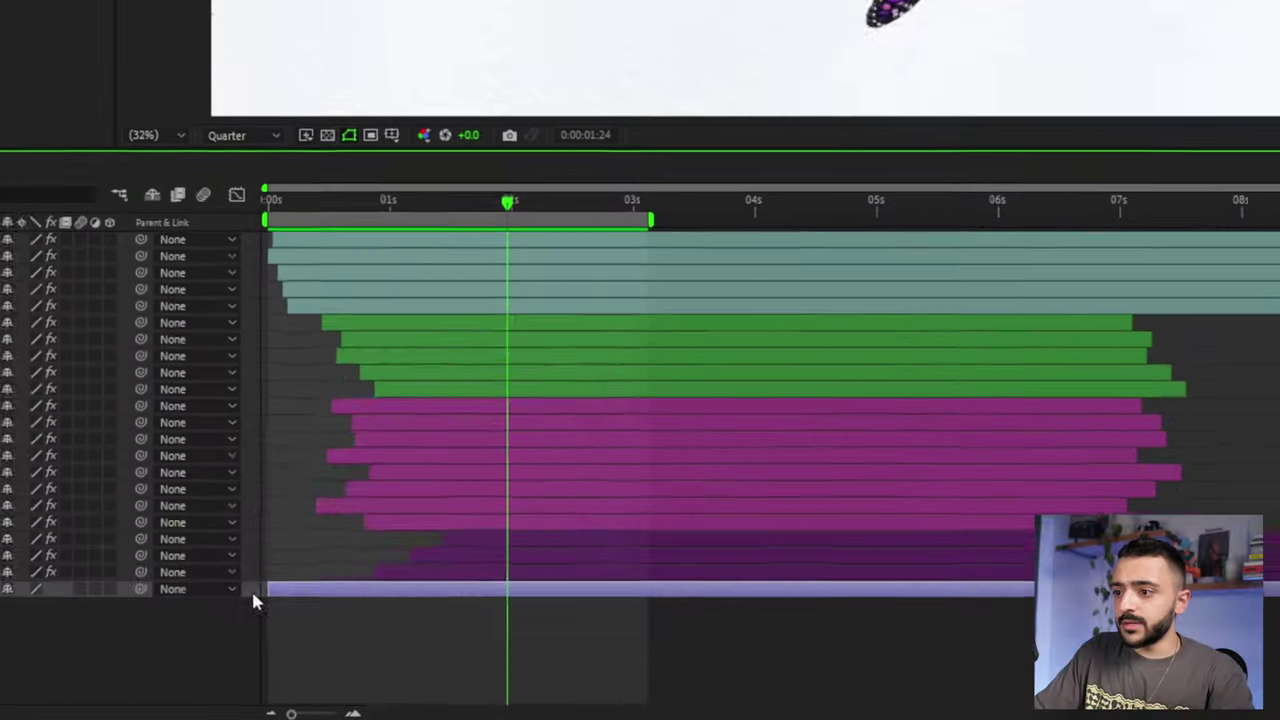
pyautogui.rightClick(240, 330)
pyautogui.moveTo(320, 352)
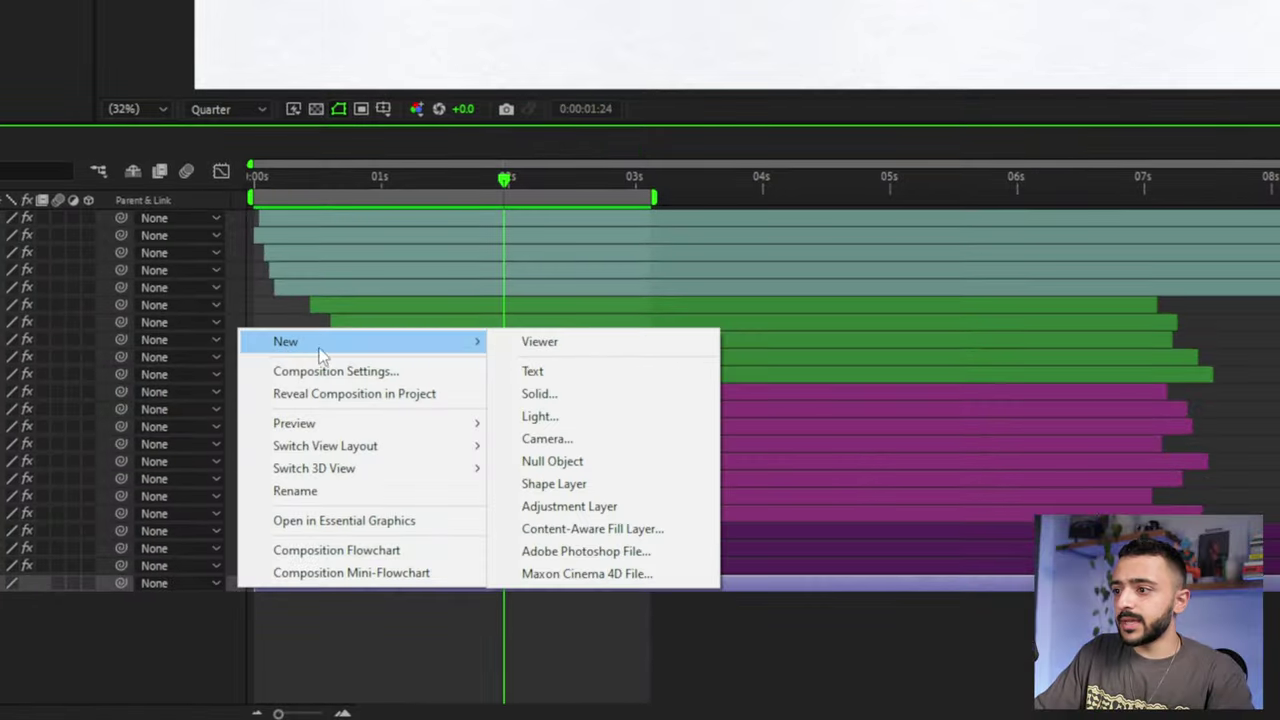
pyautogui.click(592, 506)
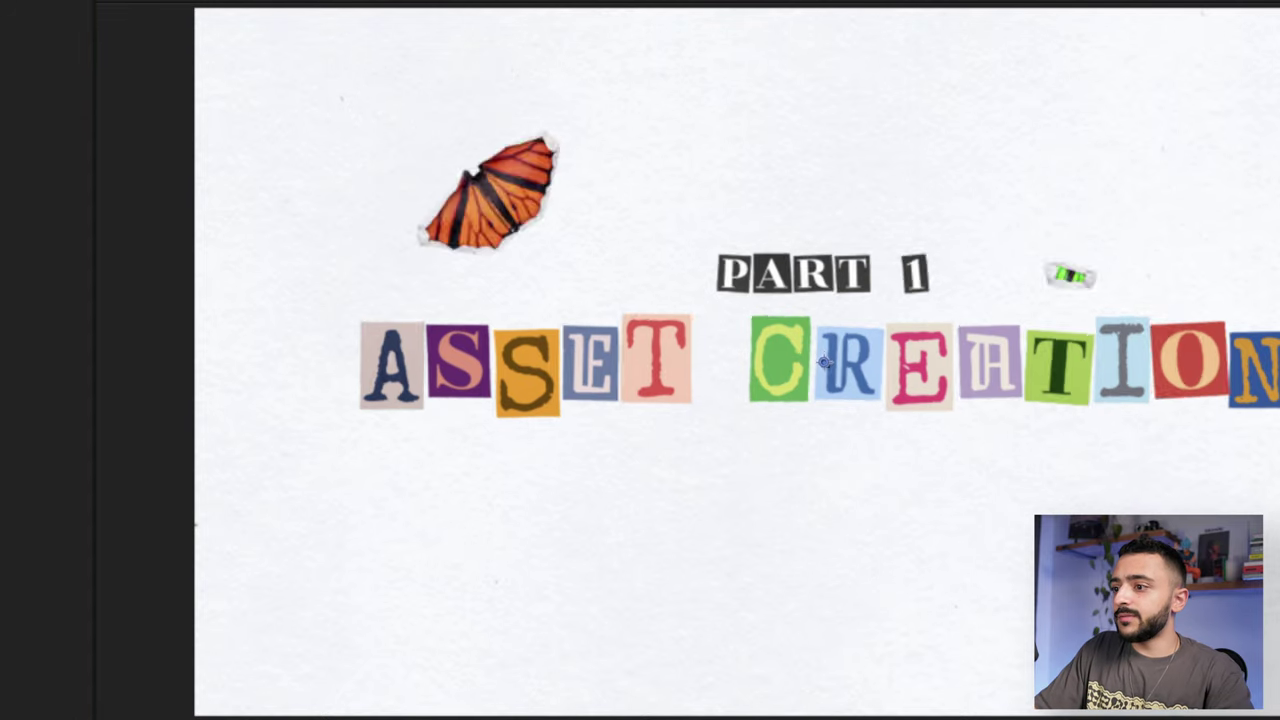
# Show the proportional grid and draw a curved Pen path from the E of ASSET along the upper-left butterfly's flight arc
pyautogui.hotkey('ctrl', 'Down')
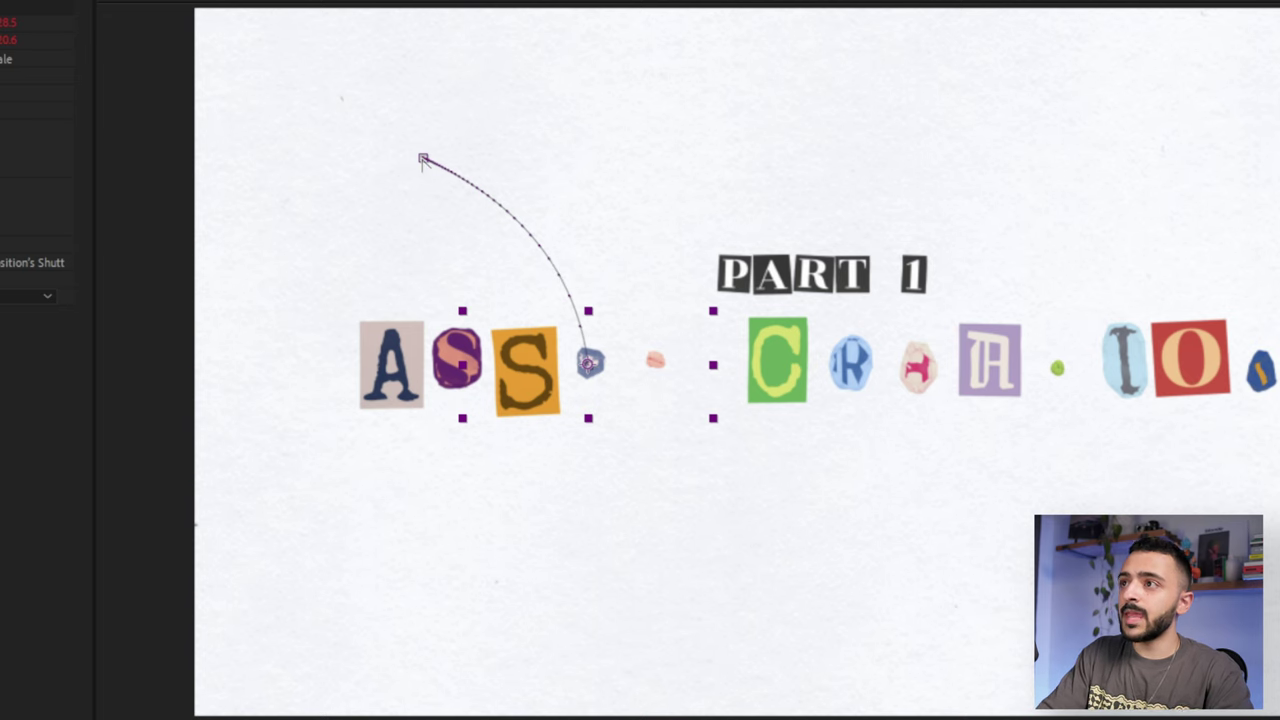
pyautogui.hotkey('alt', "'")
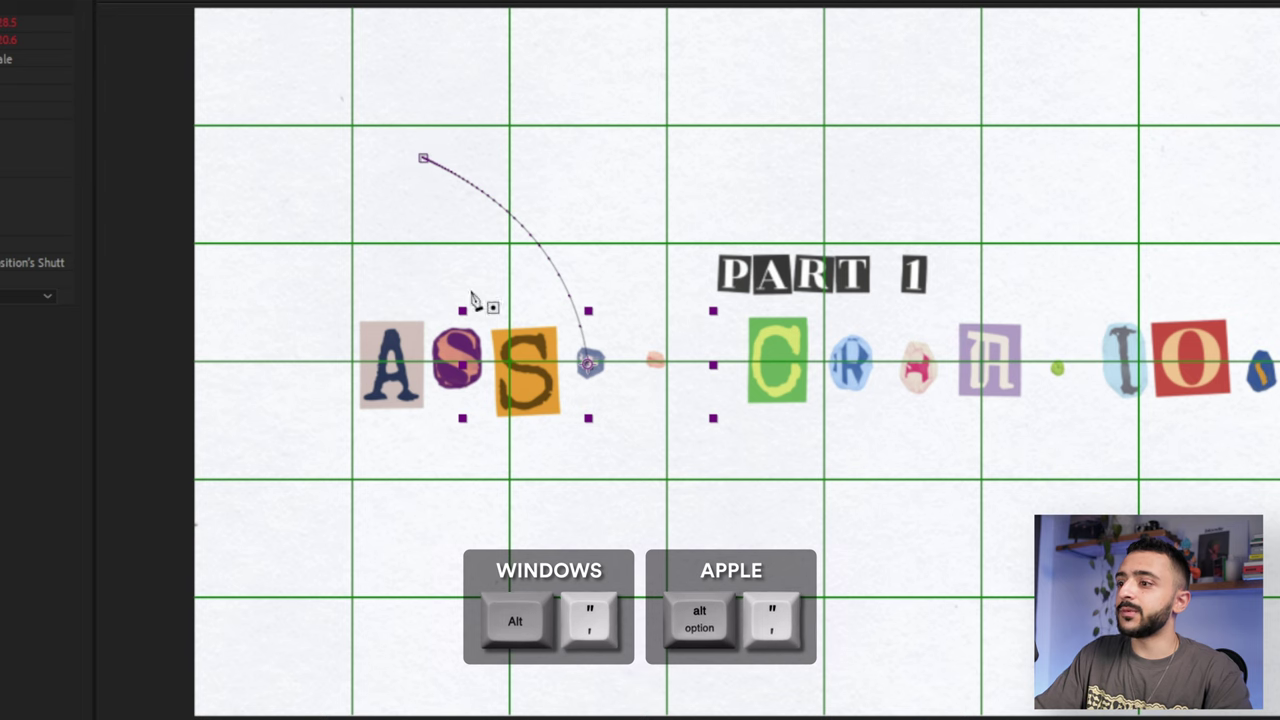
pyautogui.hotkey('ctrl', 'shift', 'a')
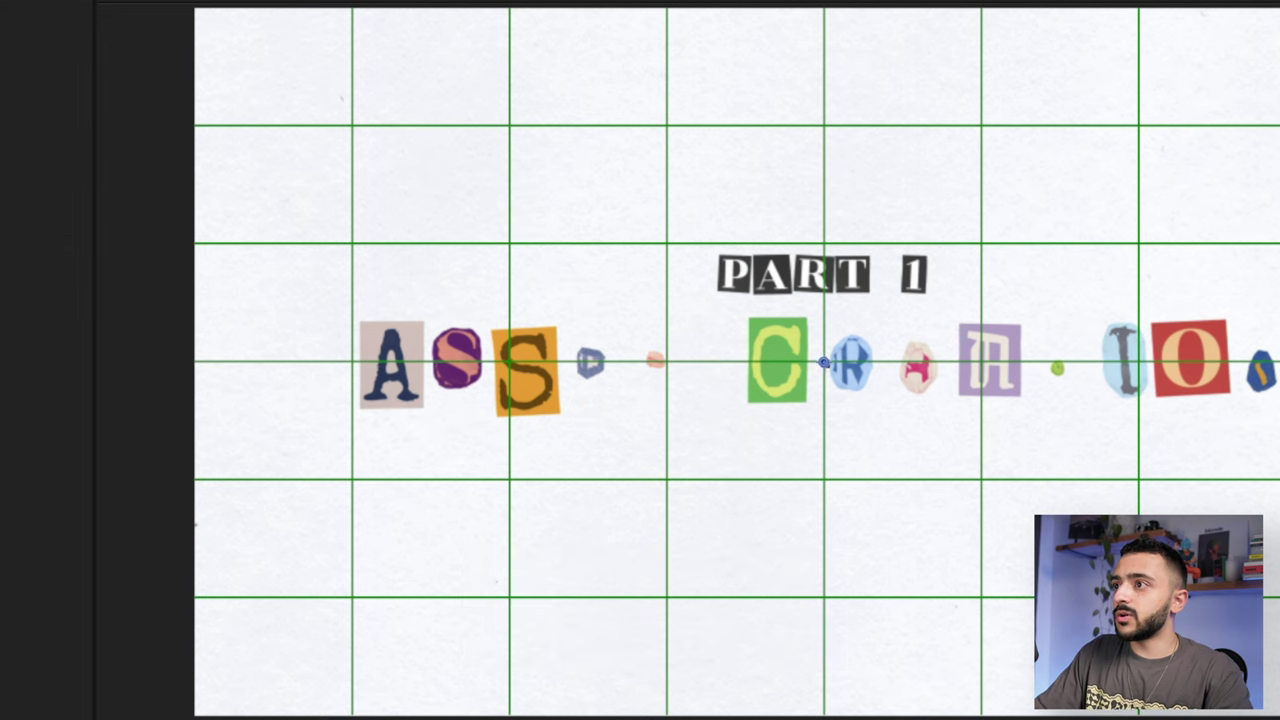
pyautogui.click(590, 355)
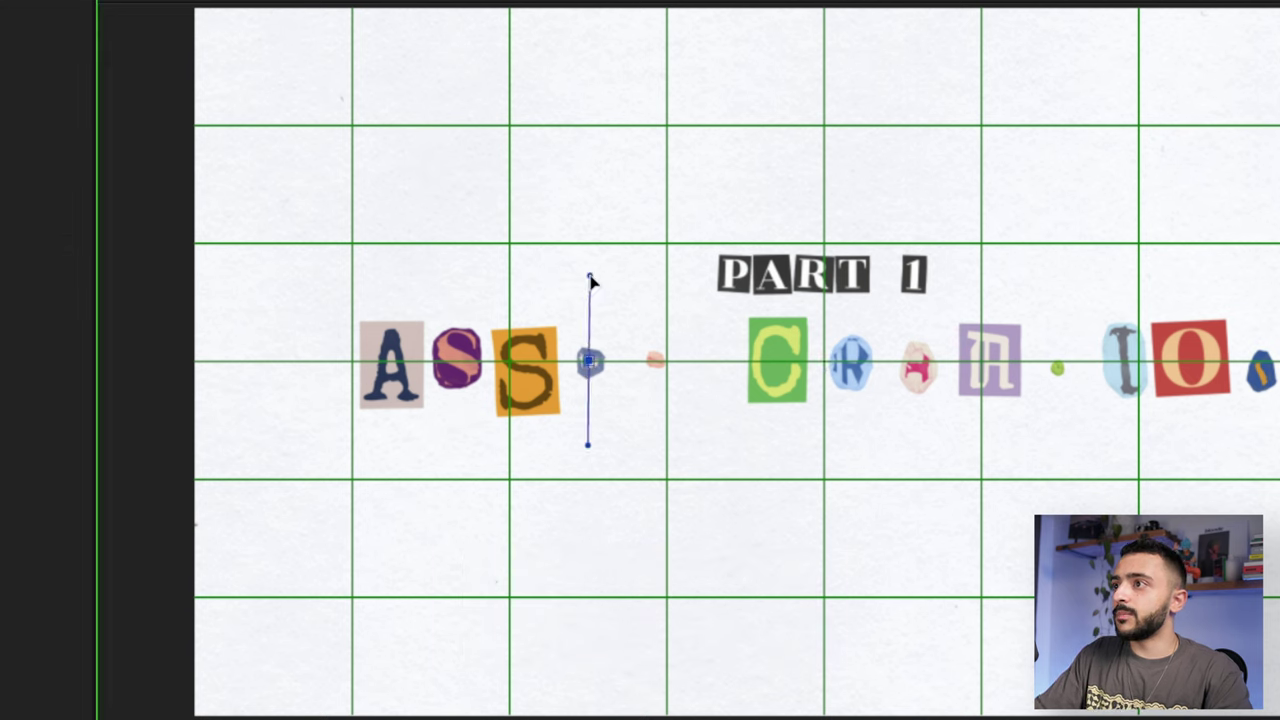
pyautogui.moveTo(408, 141); pyautogui.dragTo(322, 128)
# Rename the new shape layer as Trail 1
pyautogui.press('Return')
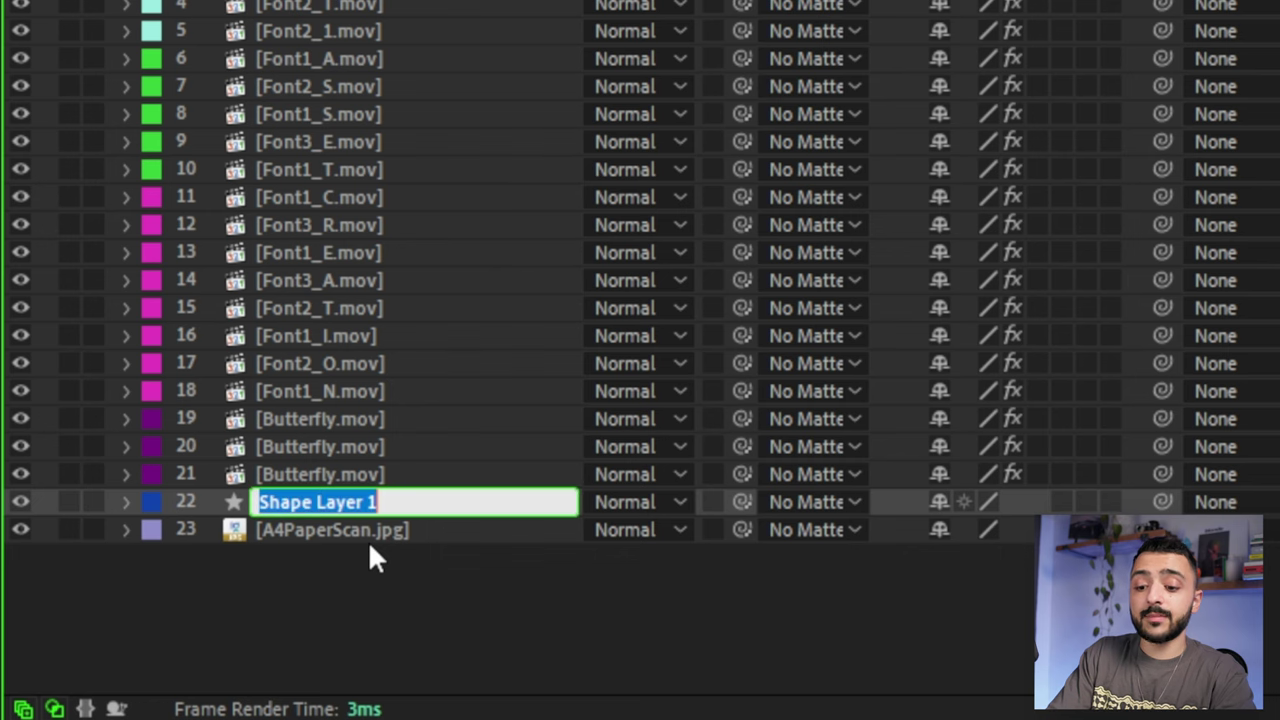
pyautogui.write('Trail 1')
pyautogui.press('Return')
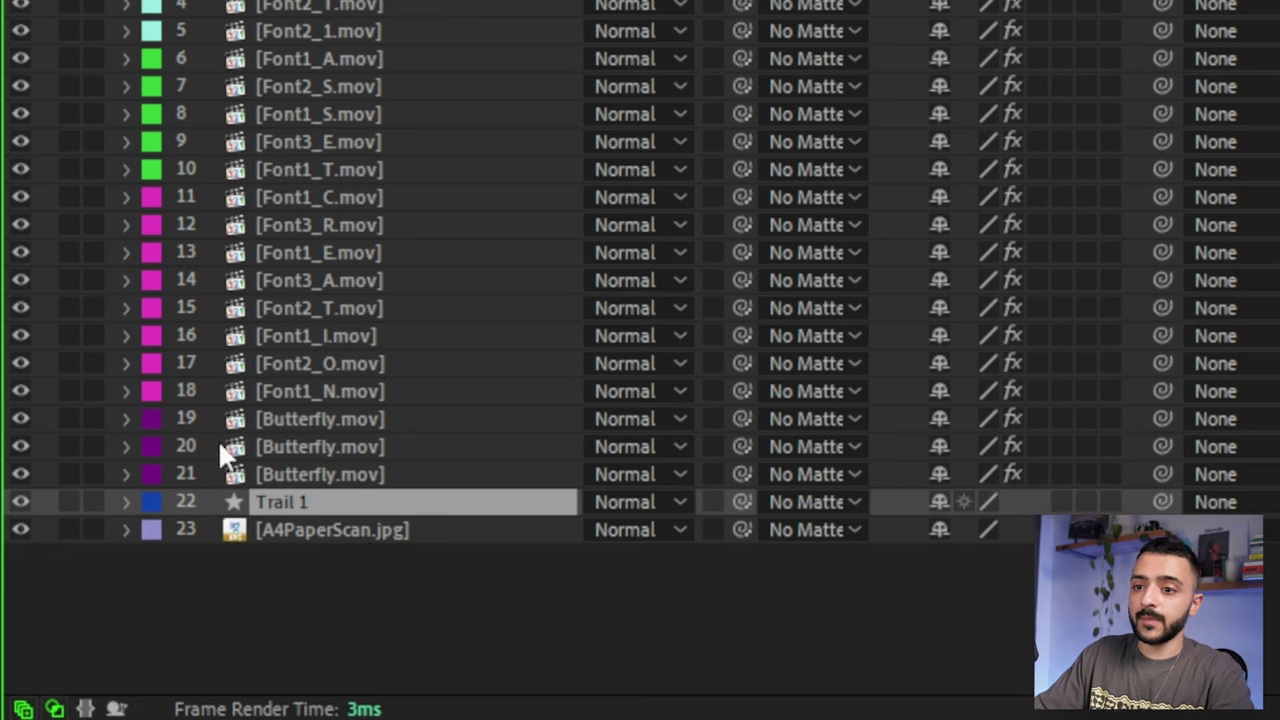
# Expand Trail 1 down to Shape 1 and delete its fill, keeping only the path and stroke
pyautogui.click(127, 503)
pyautogui.click(152, 532)
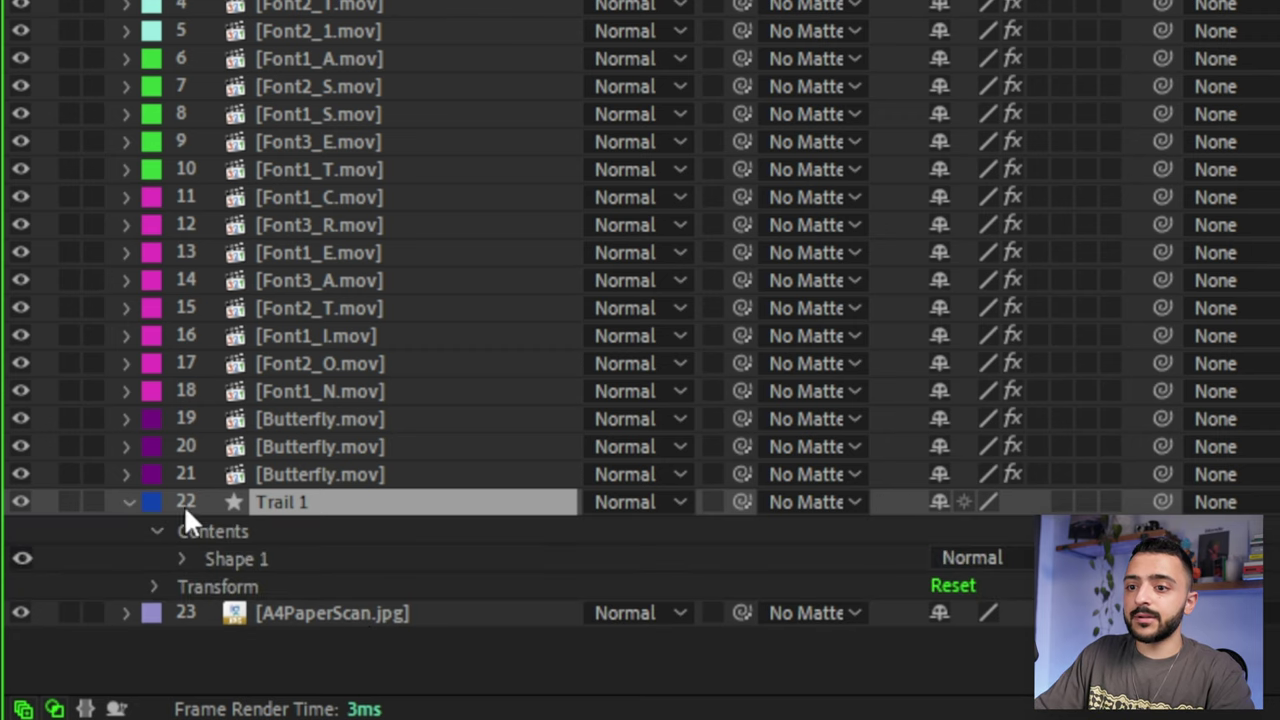
pyautogui.click(183, 562)
pyautogui.scroll(-2, 280, 620)
pyautogui.click(273, 600)
pyautogui.press('Delete')
# Add a dash and a gap to Trail 1's stroke
pyautogui.click(209, 597)
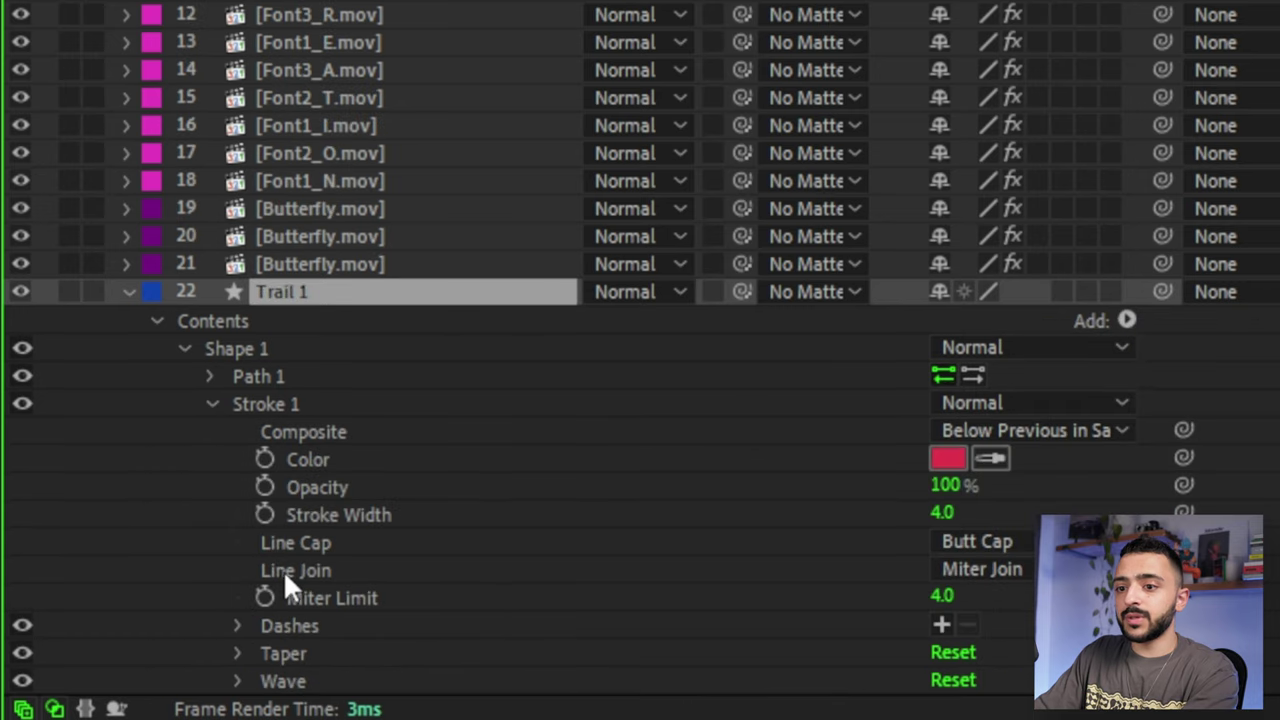
pyautogui.scroll(-5, 260, 575)
pyautogui.click(270, 540)
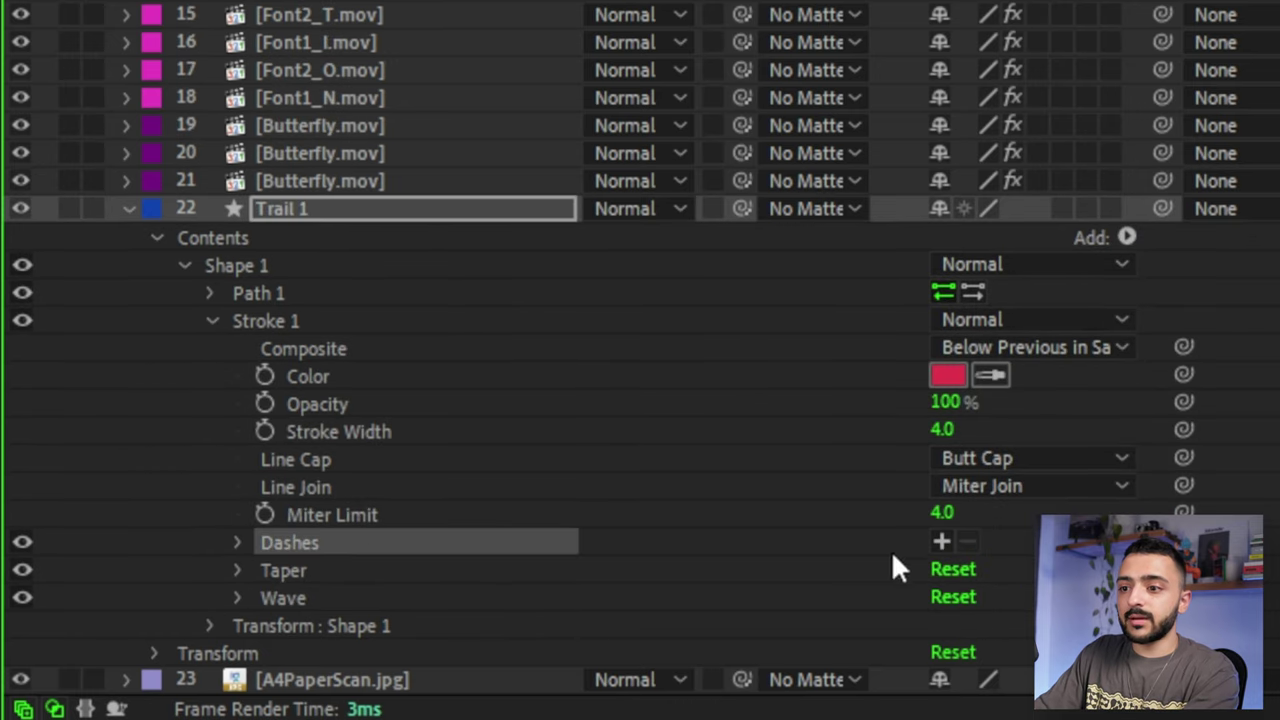
pyautogui.click(940, 541)
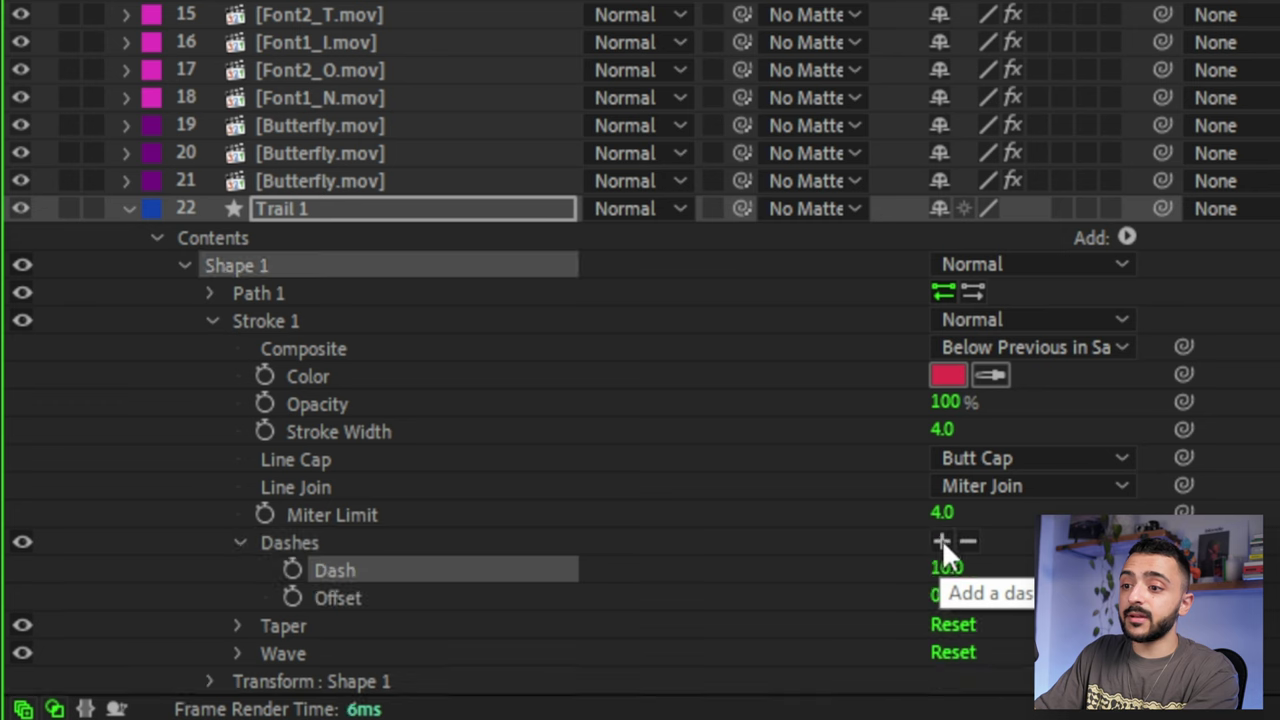
pyautogui.click(941, 541)
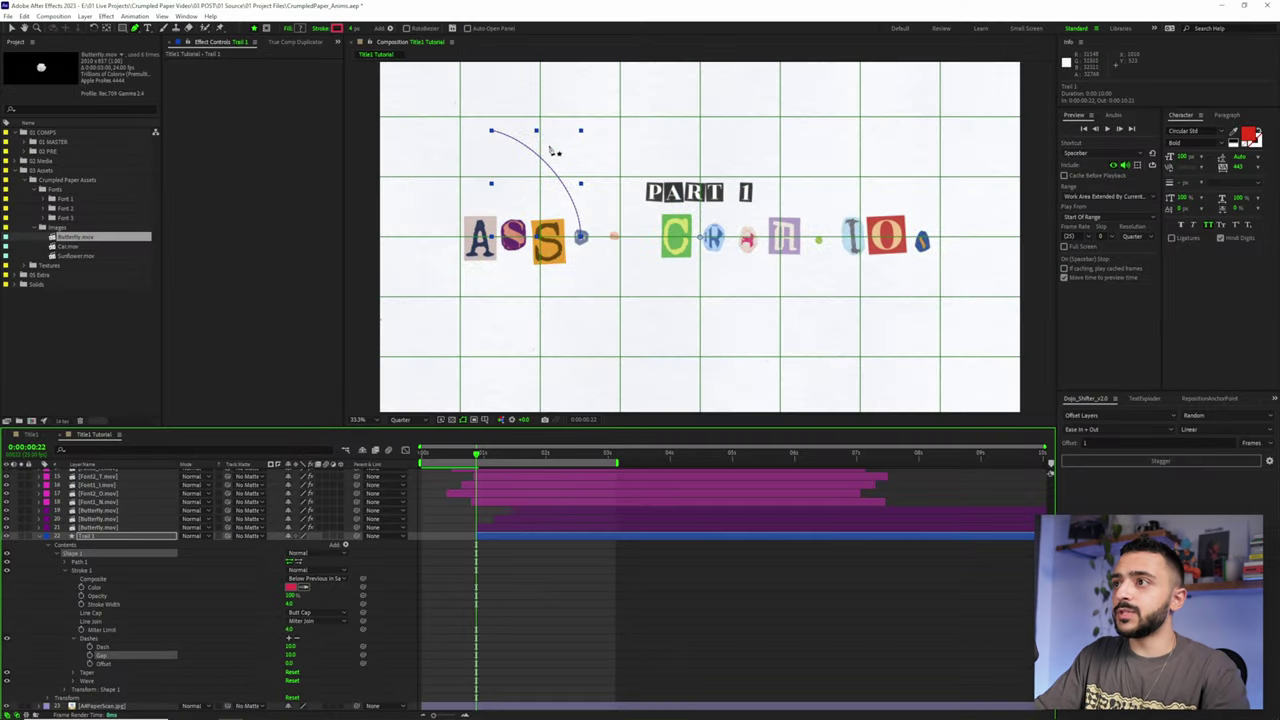
# Set the preview to Full resolution and the trail stroke's Dash to 48 and Gap to 21
pyautogui.scroll(2, 553, 152)
pyautogui.moveTo(508, 175); pyautogui.dragTo(726, 283)
pyautogui.click(410, 420)
pyautogui.click(406, 449)
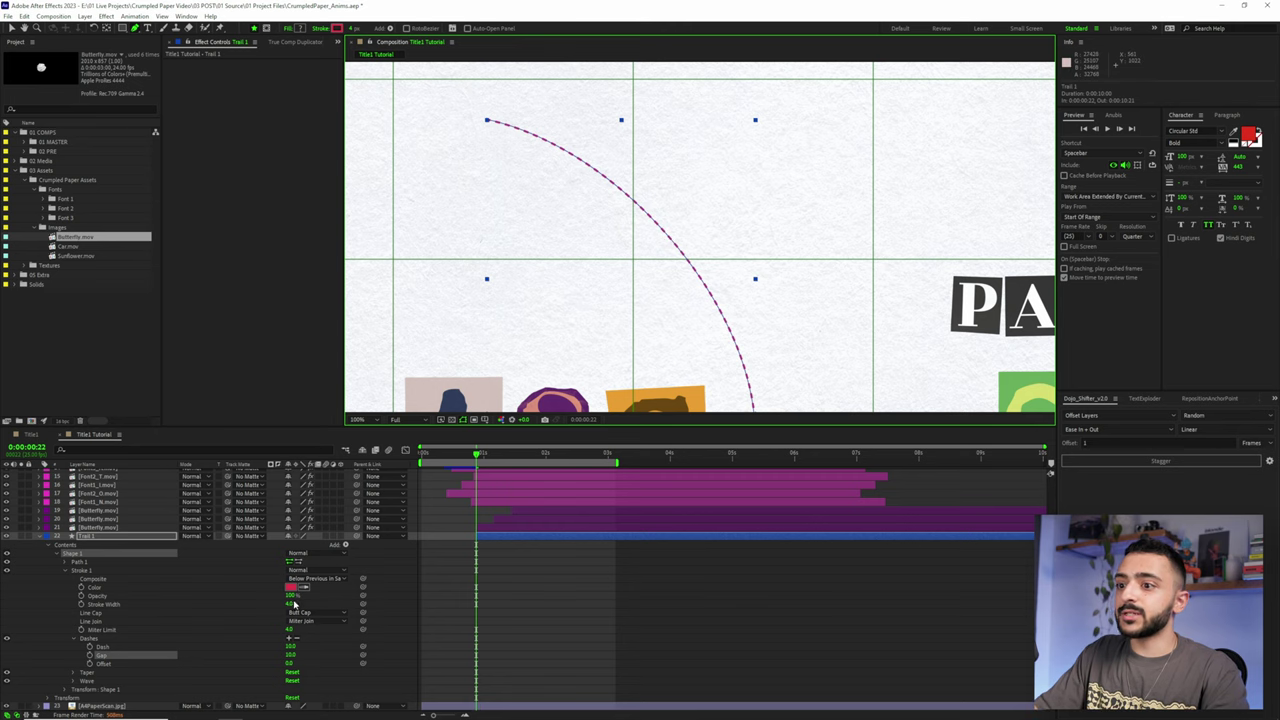
pyautogui.moveTo(291, 603)
pyautogui.mouseDown()
pyautogui.moveTo(319, 602)
pyautogui.moveTo(293, 603)
pyautogui.moveTo(292, 646)
pyautogui.moveTo(318, 655)
pyautogui.mouseUp()
pyautogui.press('Return')
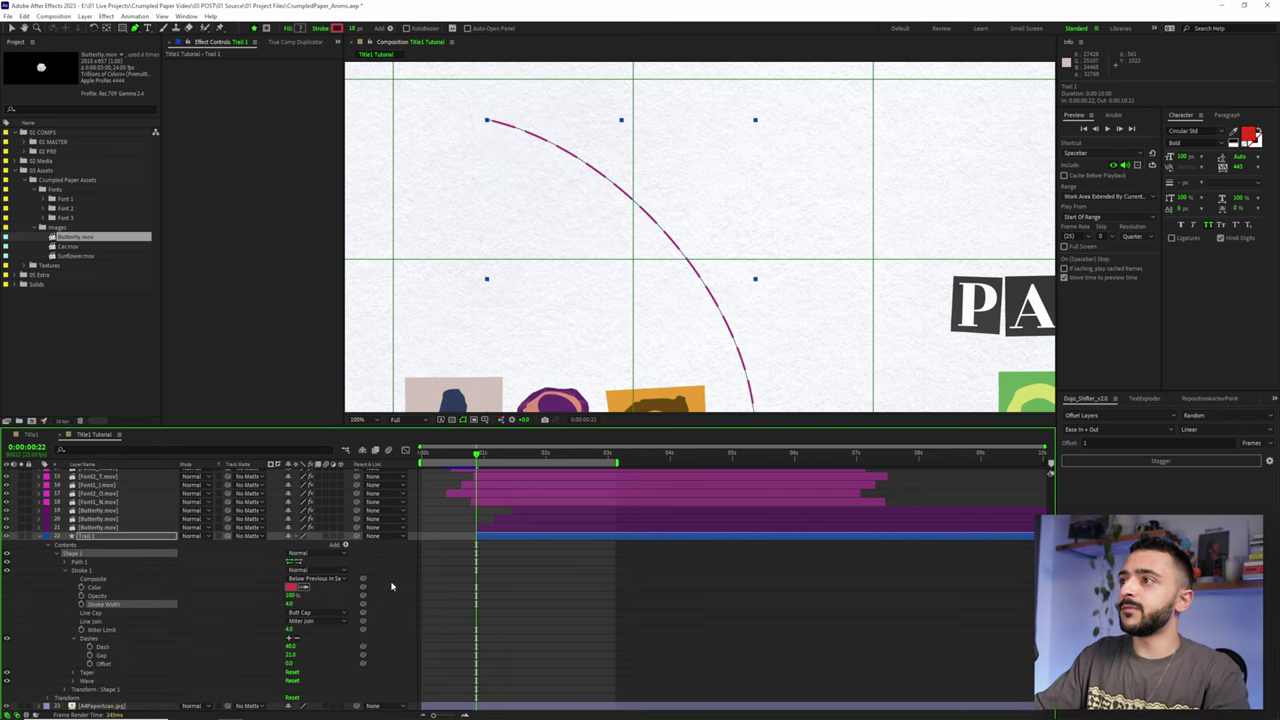
# Add Trim Paths to the Trail 1 layer and expand its settings
pyautogui.press(',')
pyautogui.click(516, 536)
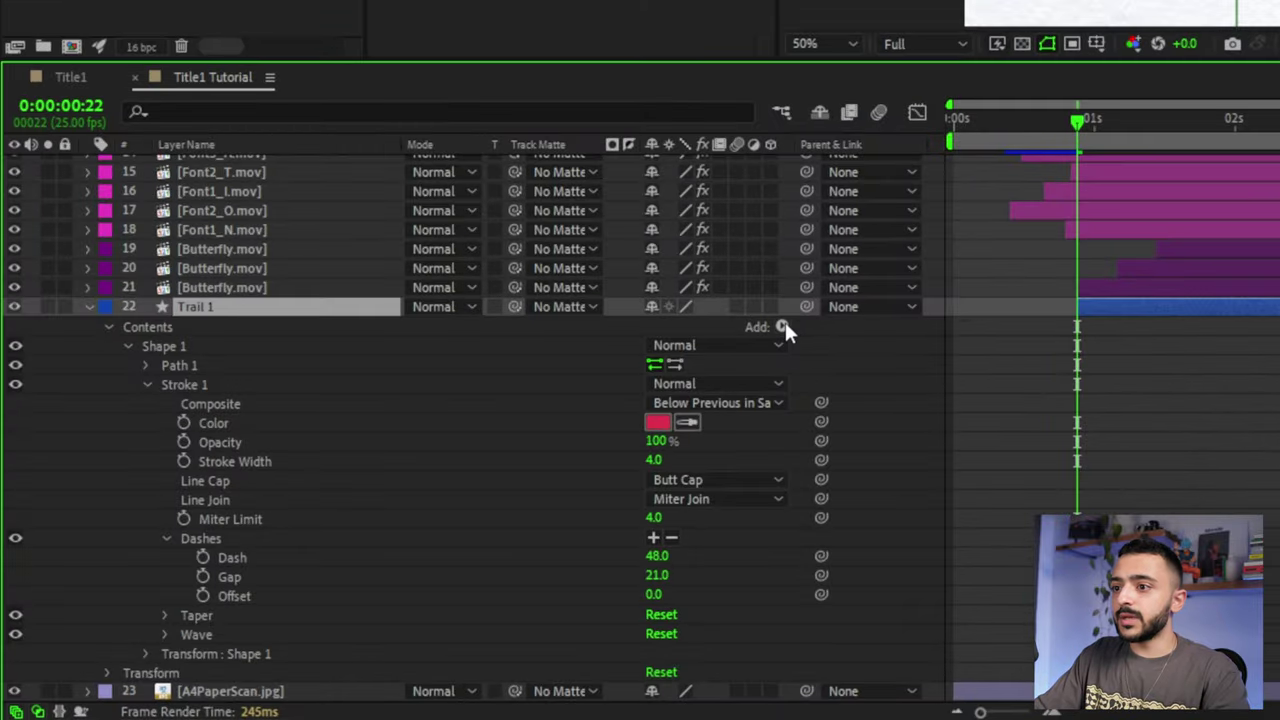
pyautogui.click(782, 327)
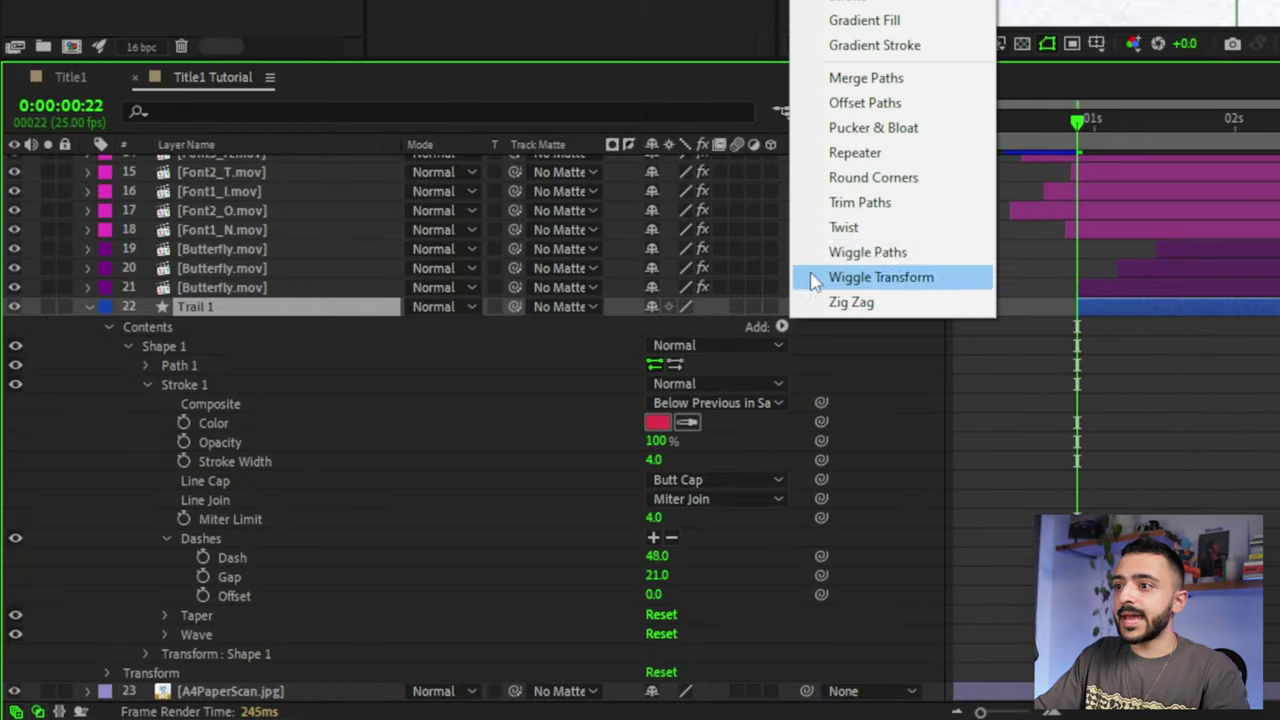
pyautogui.click(830, 203)
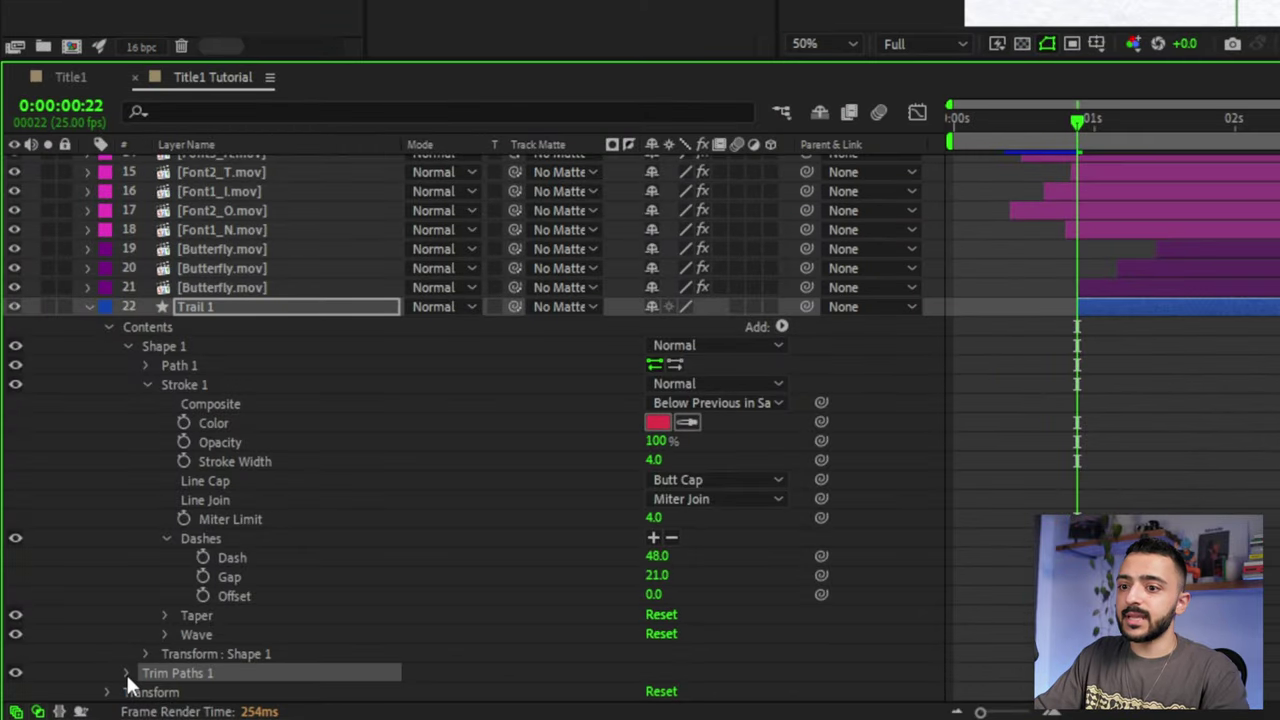
pyautogui.click(125, 673)
pyautogui.scroll(-3, 259, 580)
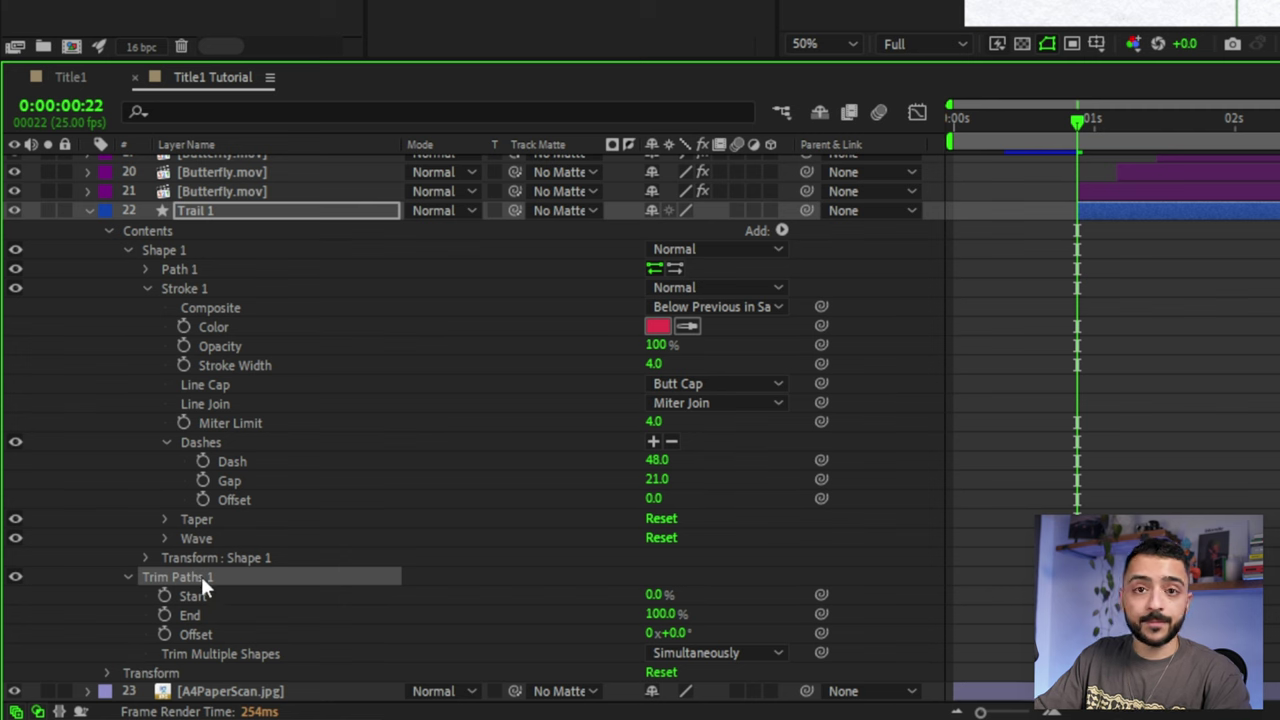
# Keyframe the Trim Paths End at 100% and align that keyframe with the upper-left butterfly's last Position keyframe
pyautogui.click(165, 615)
pyautogui.click(126, 488)
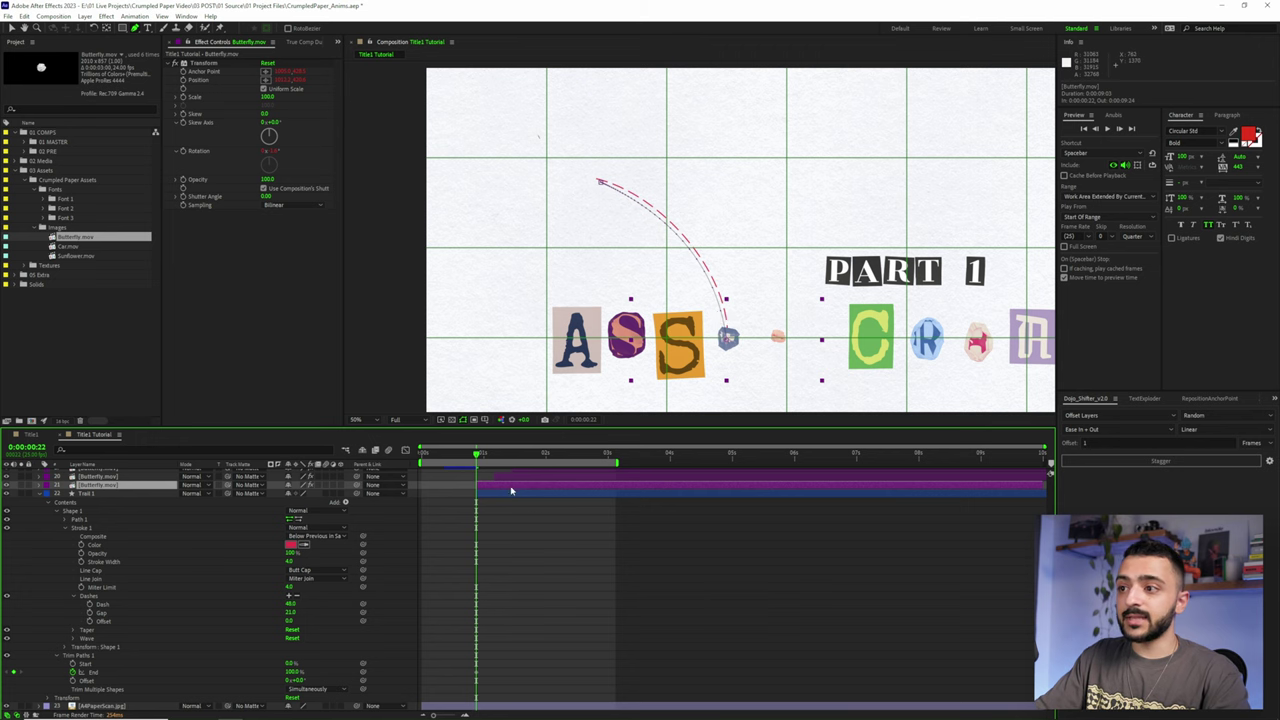
pyautogui.press('u')
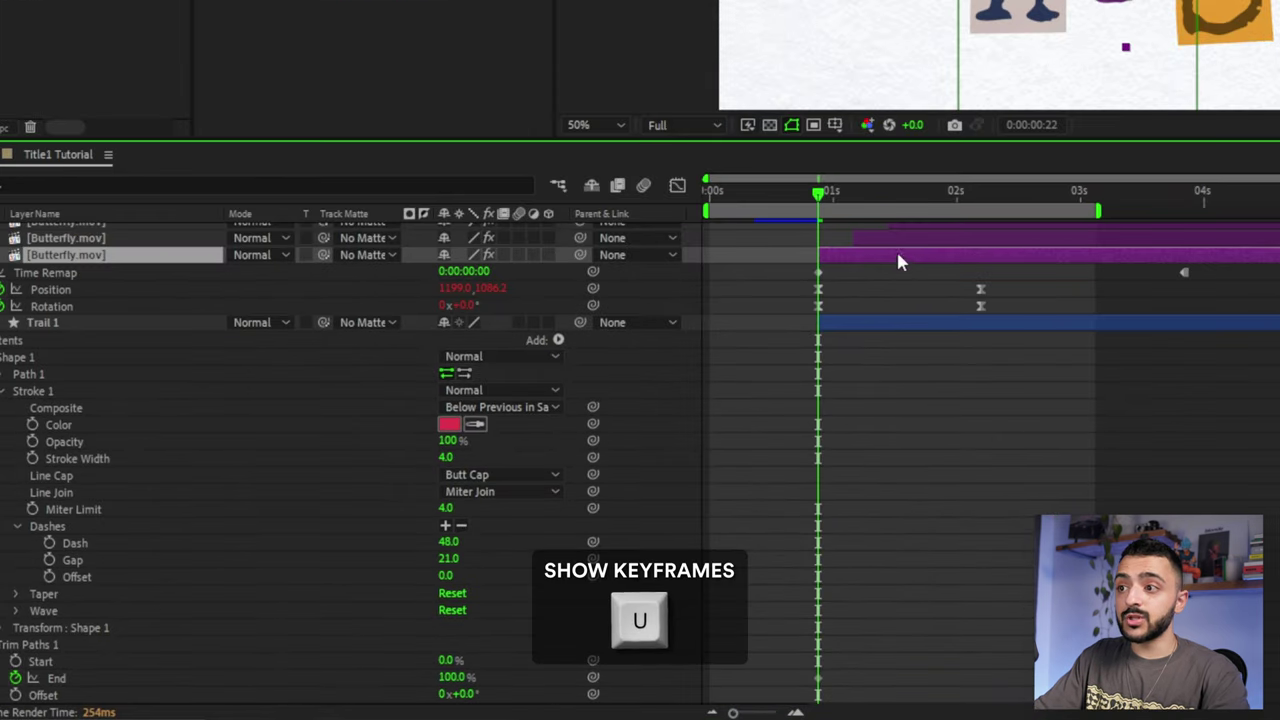
pyautogui.scroll(-2, 913, 410)
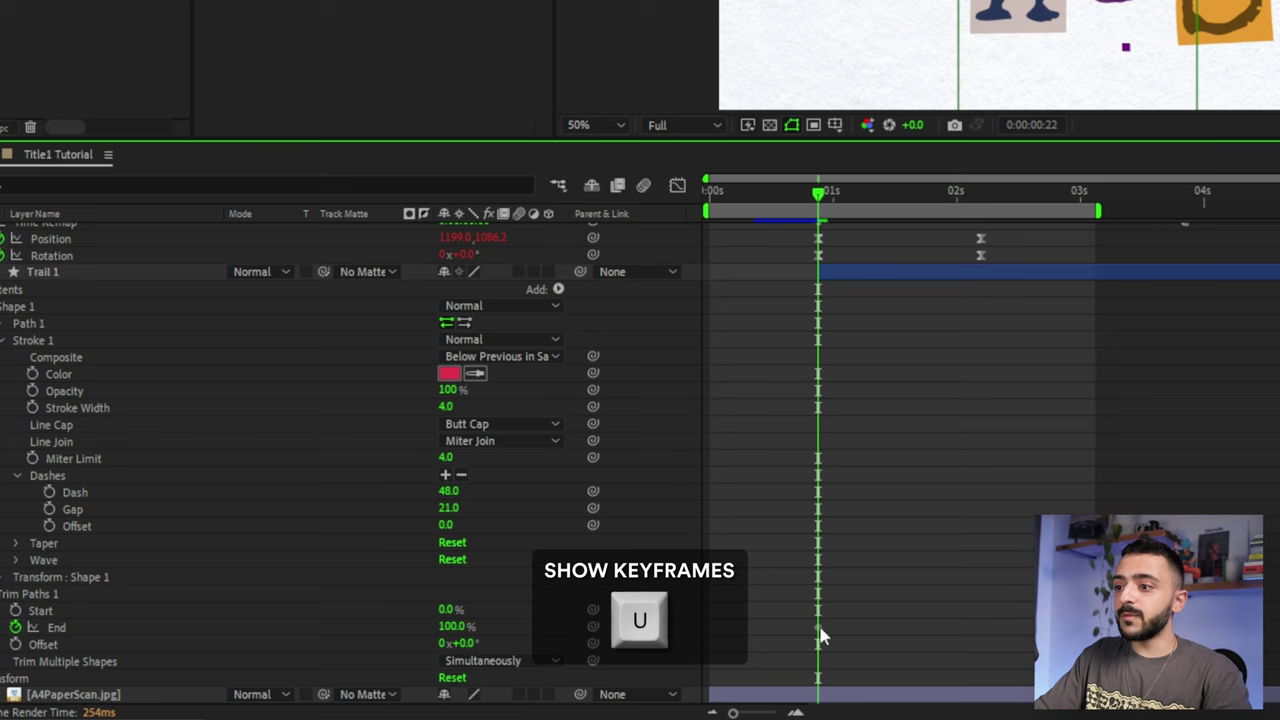
pyautogui.click(818, 627)
pyautogui.moveTo(818, 627); pyautogui.dragTo(981, 628)
# Set the Trim Paths End to 0% at the butterfly's first Position keyframe and scrub through the trail's growth
pyautogui.click(979, 207)
pyautogui.moveTo(843, 207); pyautogui.dragTo(818, 207)
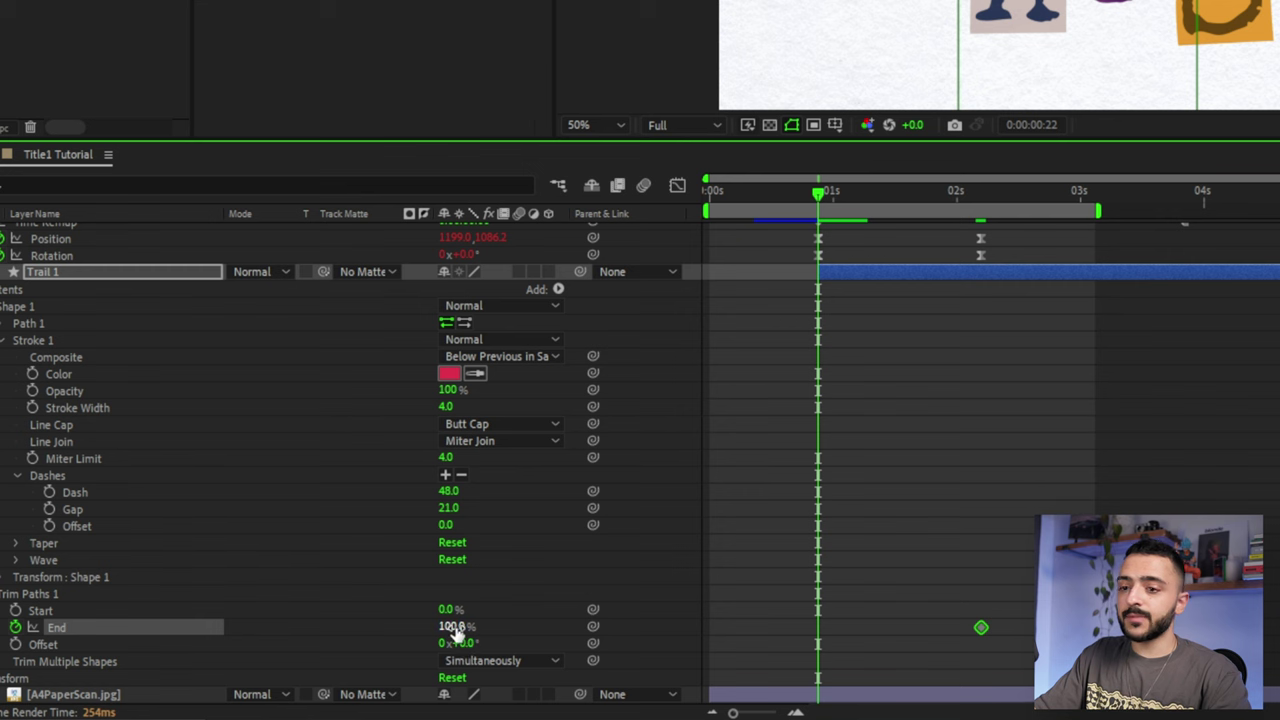
pyautogui.moveTo(456, 627); pyautogui.dragTo(256, 636)
pyautogui.moveTo(822, 198); pyautogui.dragTo(899, 198)
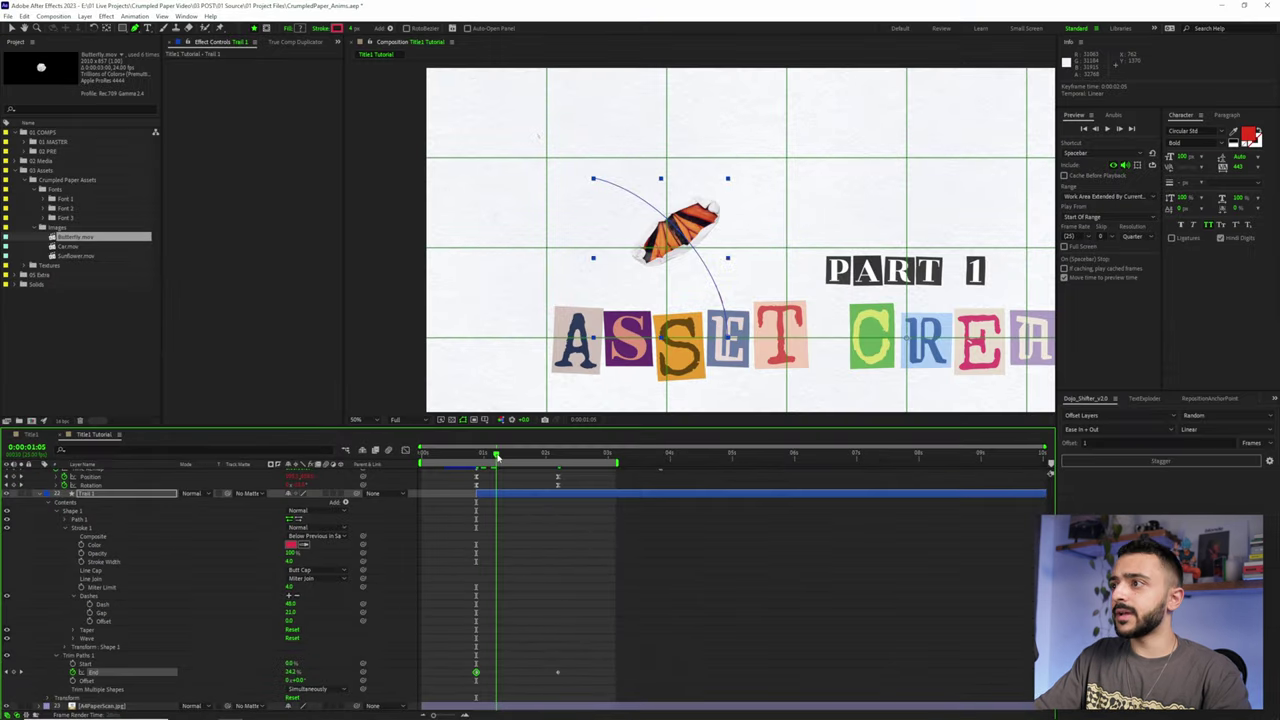
pyautogui.moveTo(517, 456); pyautogui.dragTo(559, 457)
pyautogui.press("alt+'")
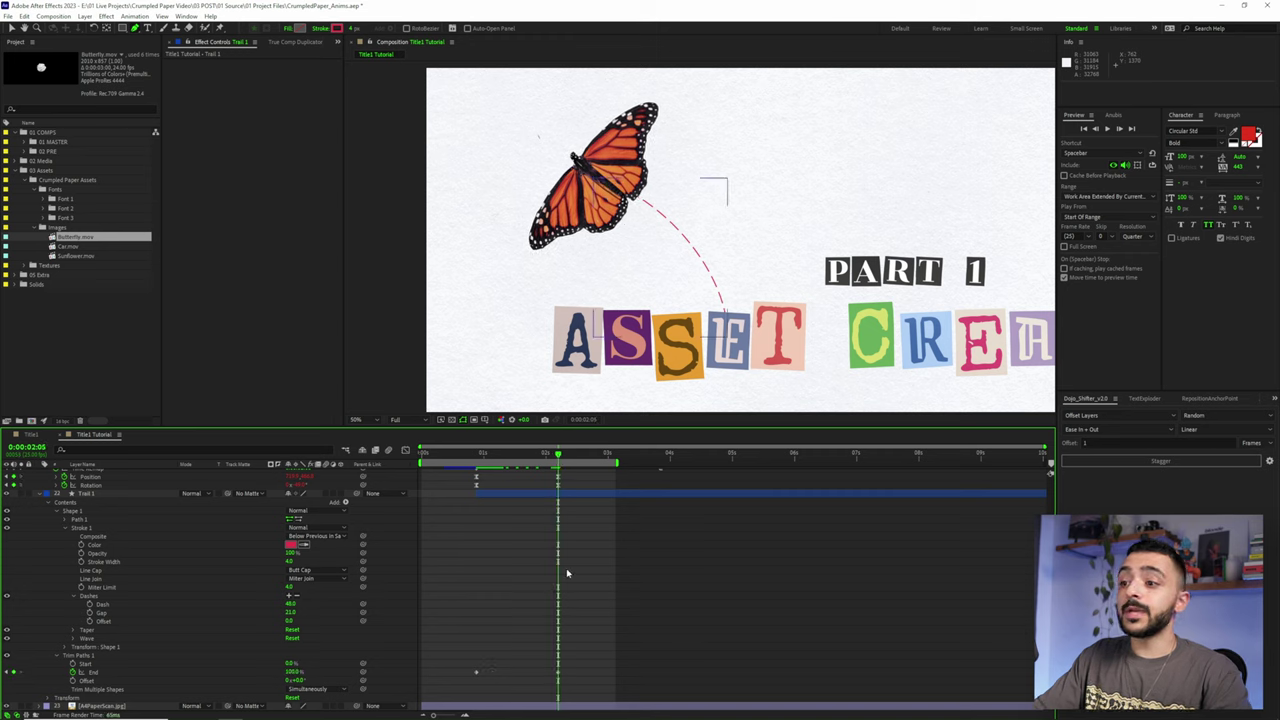
# Ease both Trim Paths End keyframes and shape their speed graph to start fast and slow gradually to a stop
pyautogui.moveTo(569, 678); pyautogui.dragTo(468, 678)
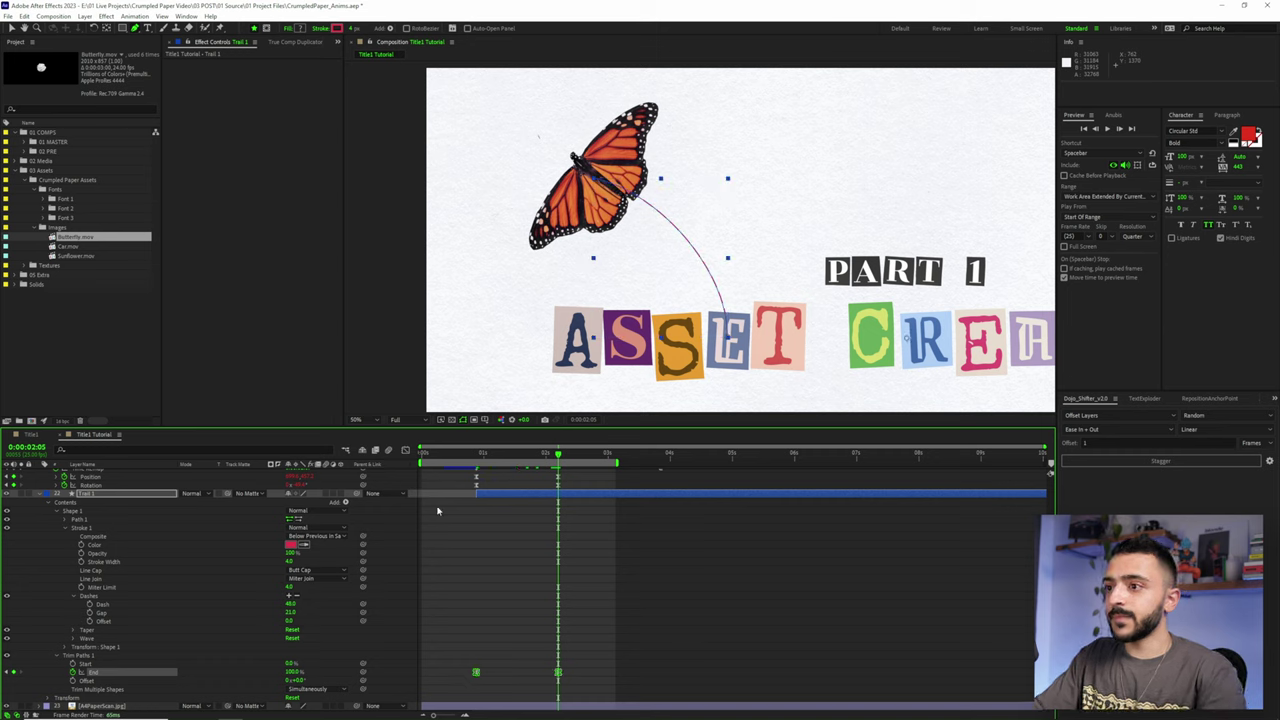
pyautogui.click(404, 452)
pyautogui.moveTo(479, 686)
pyautogui.mouseDown()
pyautogui.moveTo(489, 681)
pyautogui.moveTo(476, 681)
pyautogui.mouseUp()
pyautogui.moveTo(519, 642); pyautogui.dragTo(515, 683)
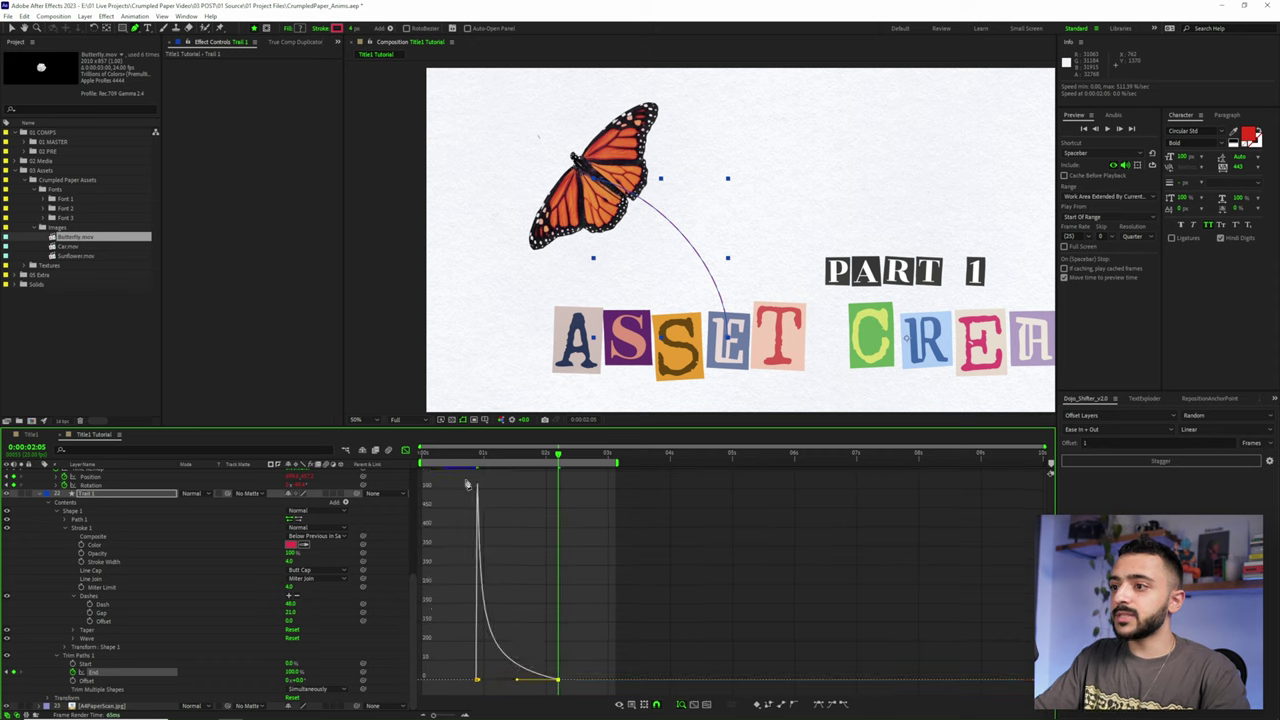
pyautogui.click(404, 452)
pyautogui.moveTo(478, 458); pyautogui.dragTo(515, 457)
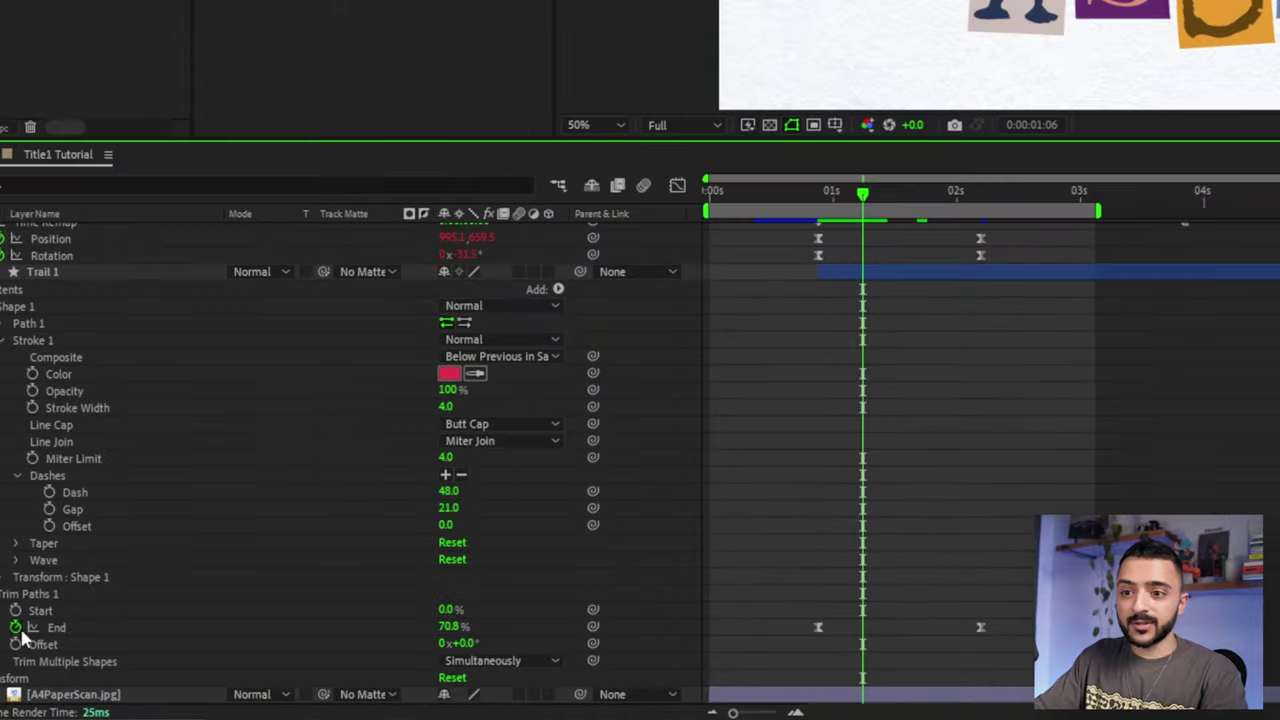
# Add the expression "posterizeTime(6); value" to the Trim Paths End property and scrub through the stepped motion
pyautogui.keyDown('alt'); pyautogui.click(15, 627); pyautogui.keyUp('alt')
pyautogui.write('pos')
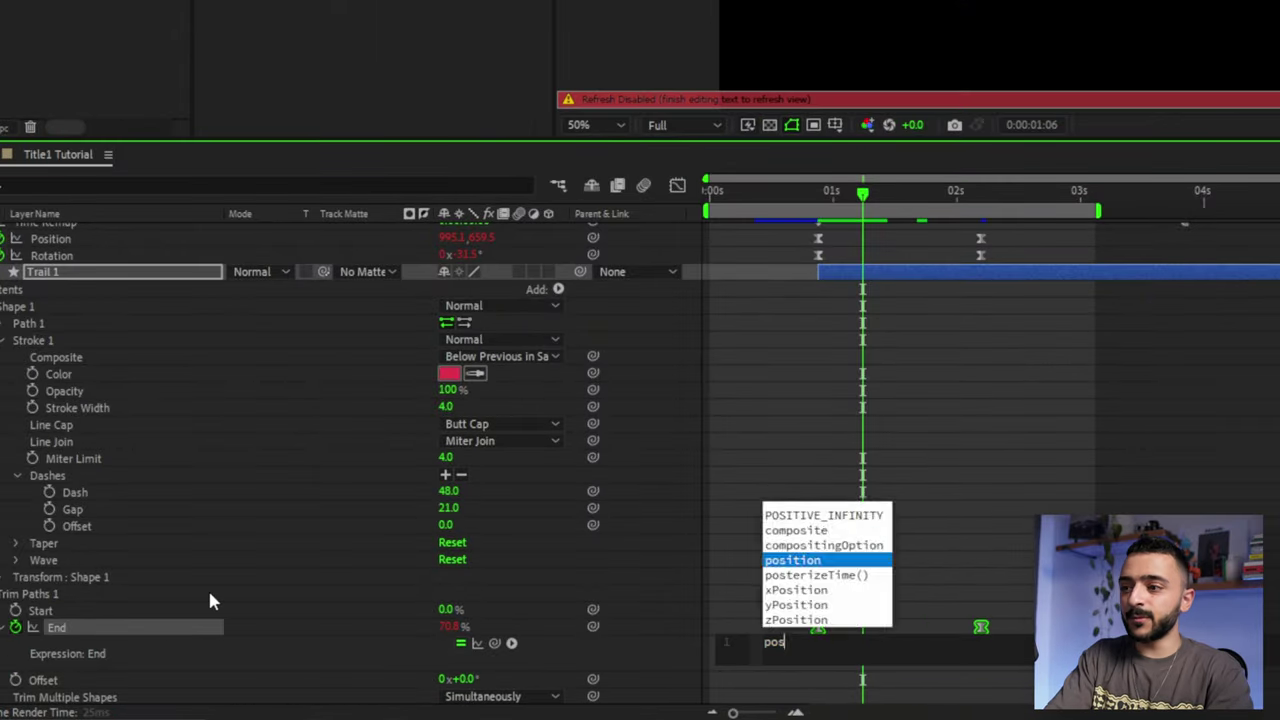
pyautogui.write('terizeTime(6);')
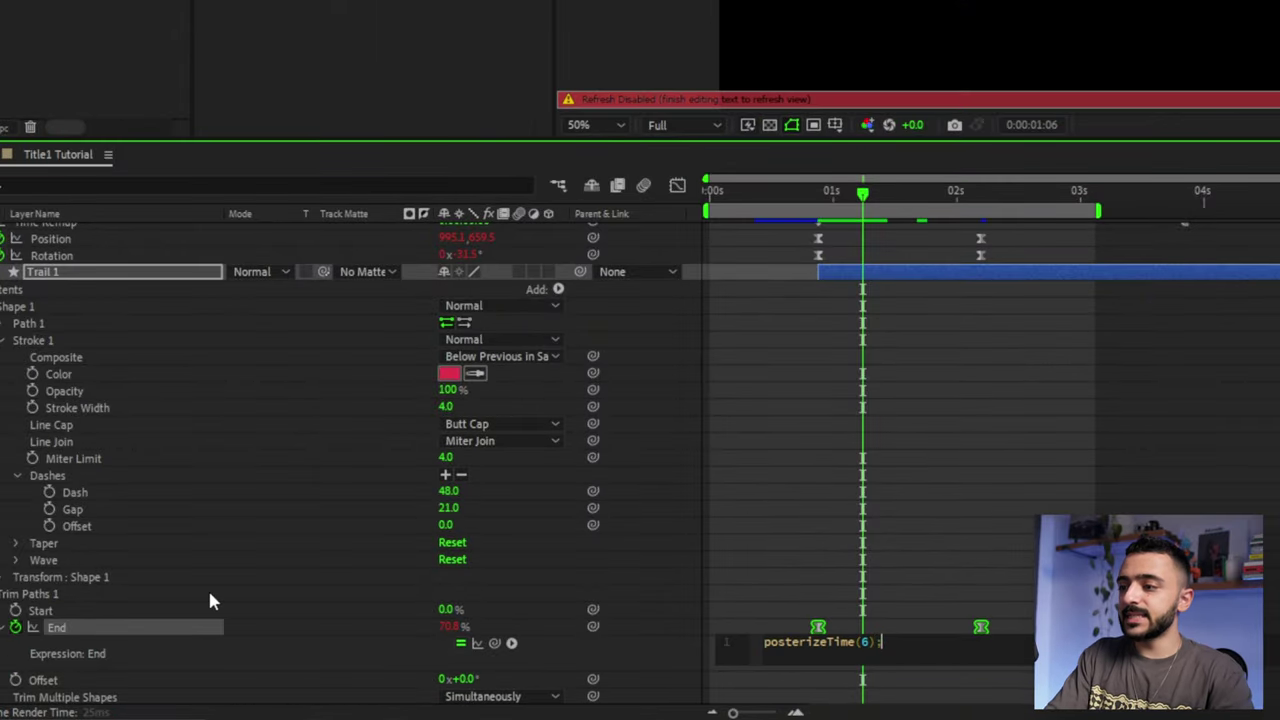
pyautogui.press('Return')
pyautogui.write('value')
pyautogui.click(1031, 545)
pyautogui.moveTo(822, 200); pyautogui.dragTo(908, 210)
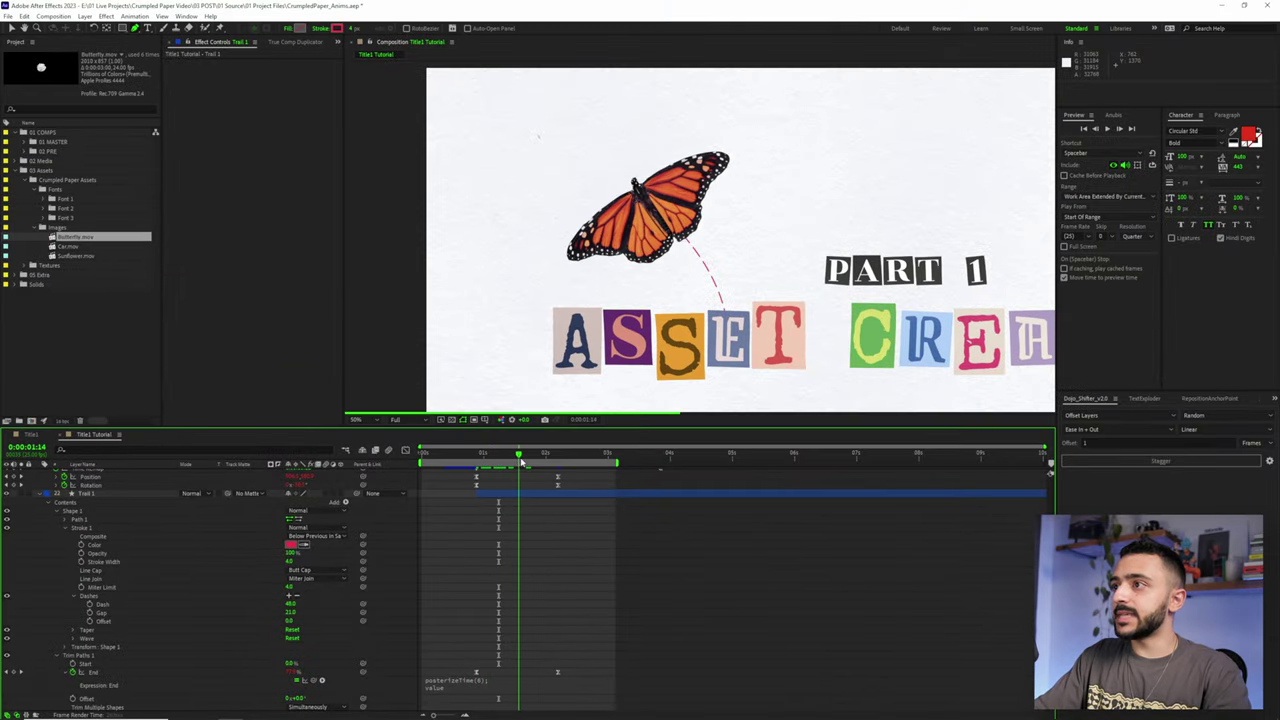
pyautogui.moveTo(521, 461); pyautogui.dragTo(559, 461)
# Change Trail 1's stroke colour to dark grey 383838 and play back the title animation
pyautogui.click(538, 487)
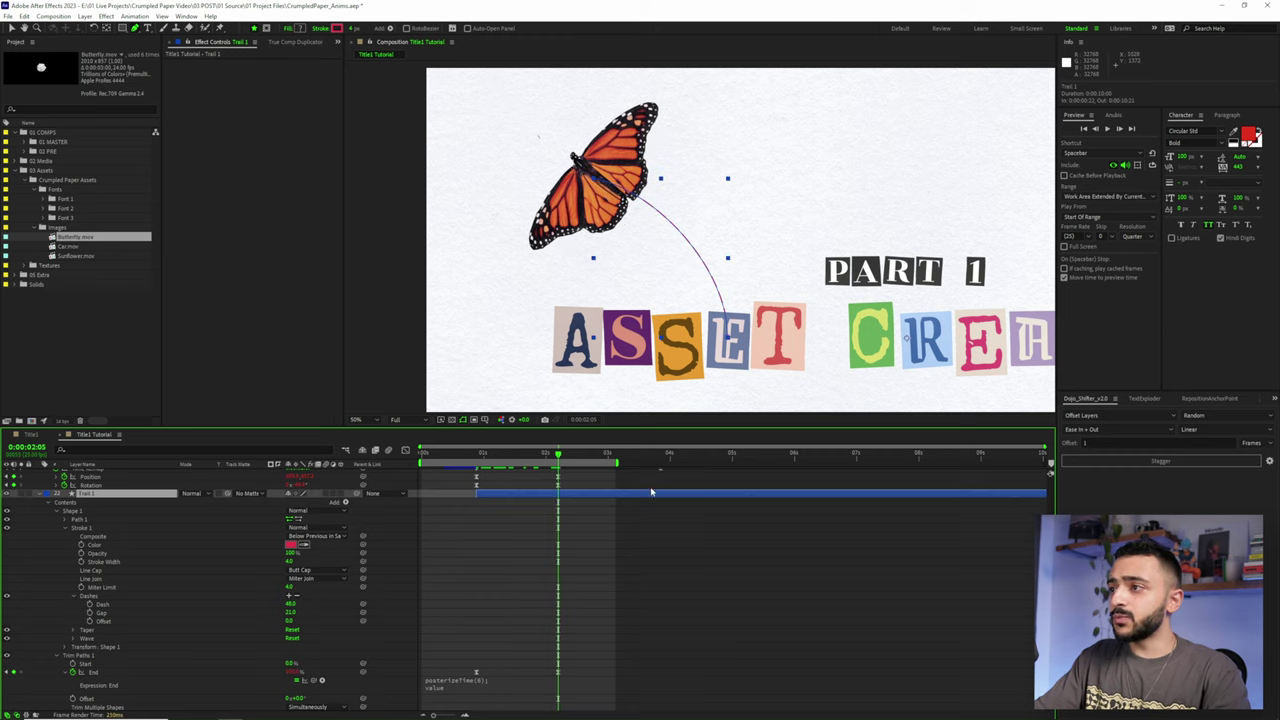
pyautogui.click(575, 537)
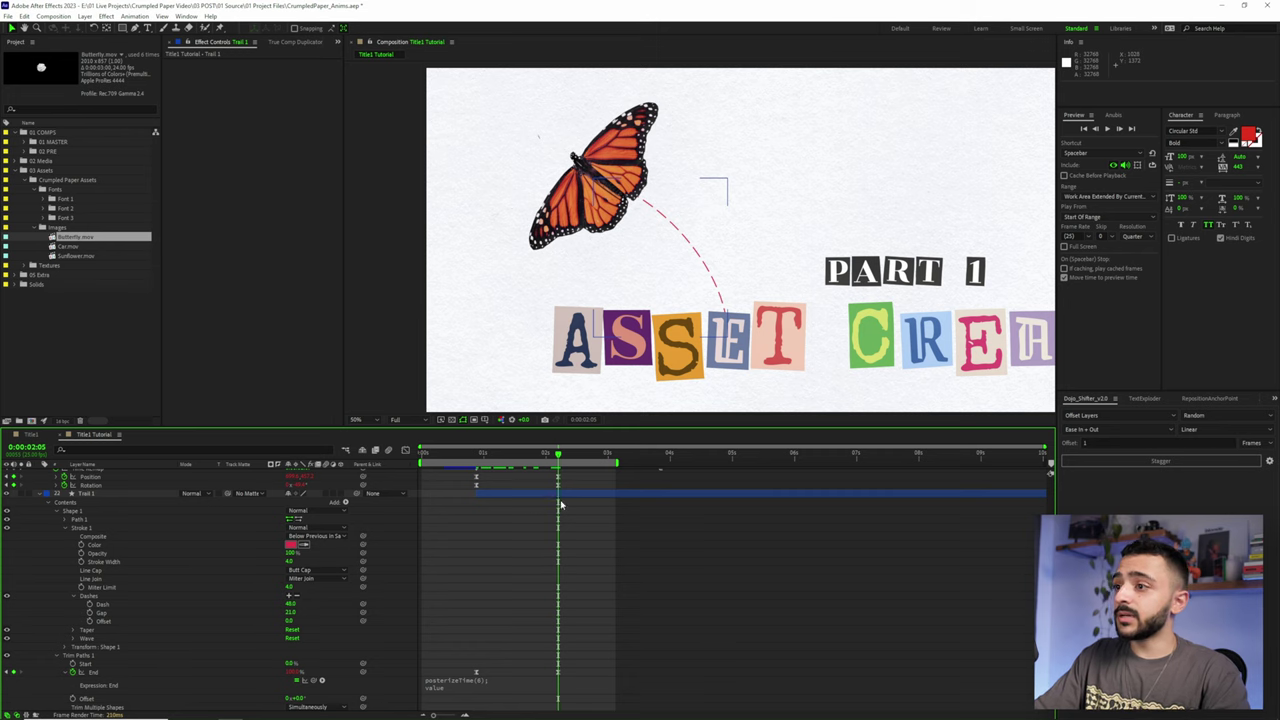
pyautogui.click(560, 494)
pyautogui.click(291, 545)
pyautogui.moveTo(464, 491); pyautogui.dragTo(434, 532)
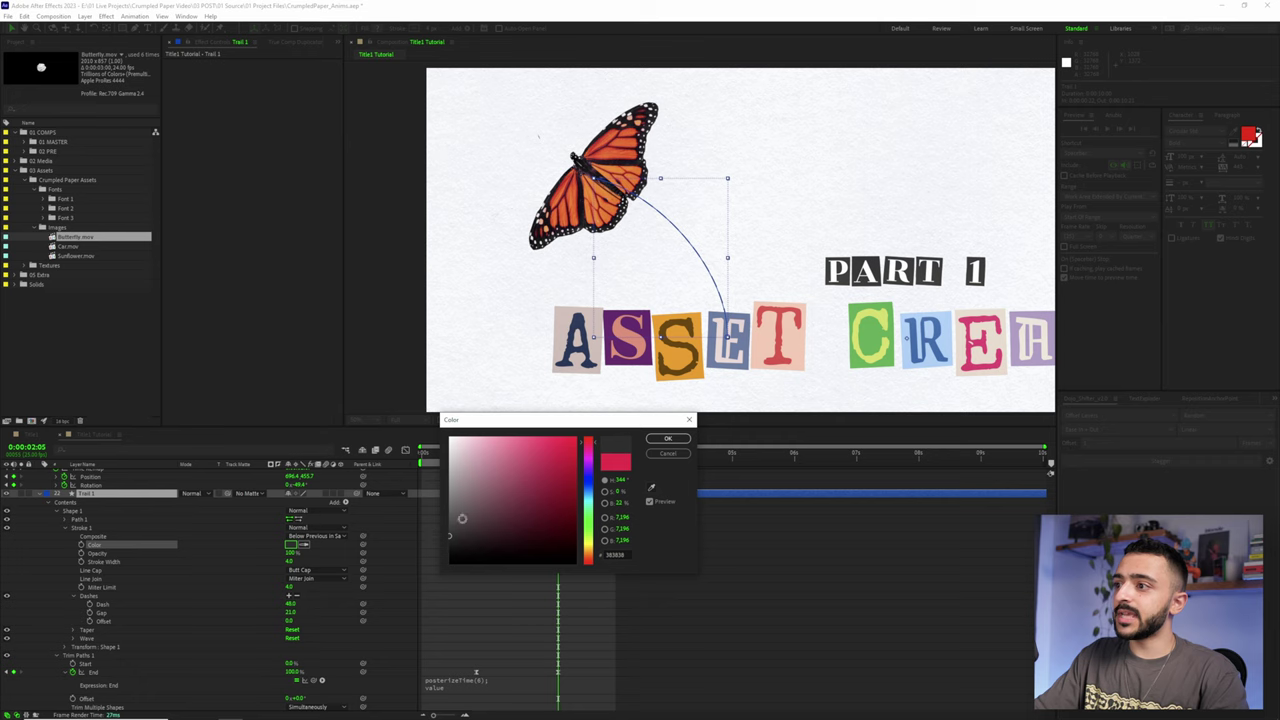
pyautogui.click(668, 438)
pyautogui.press('space')
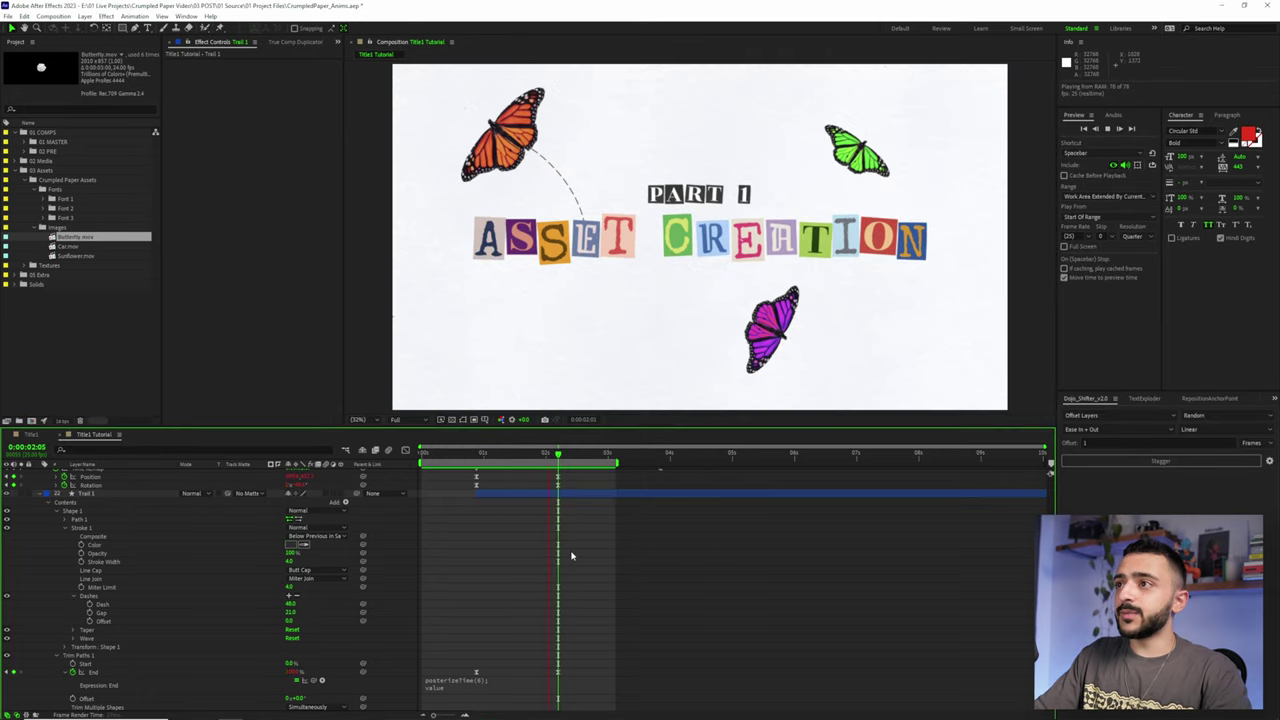
pyautogui.press('space')
# With the butterfly at its final position, move the trail path's upper end point slightly down to sit under its body
pyautogui.moveTo(562, 454); pyautogui.dragTo(520, 455)
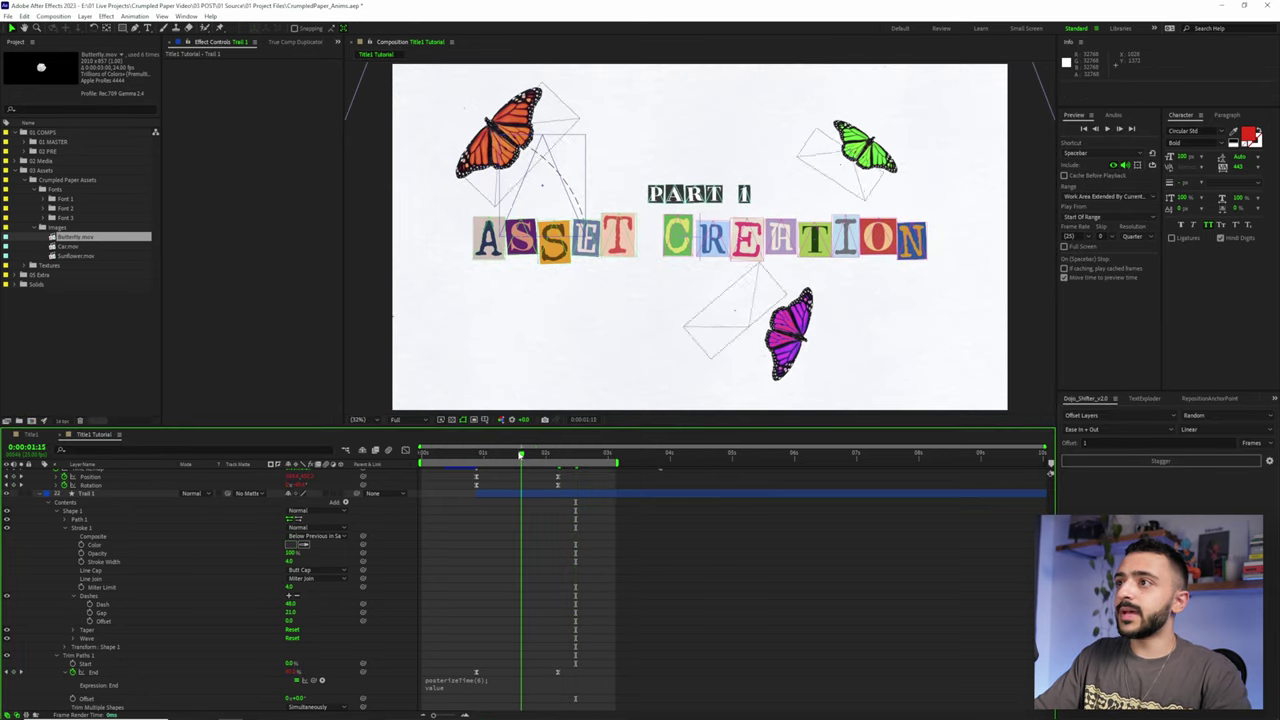
pyautogui.click(558, 457)
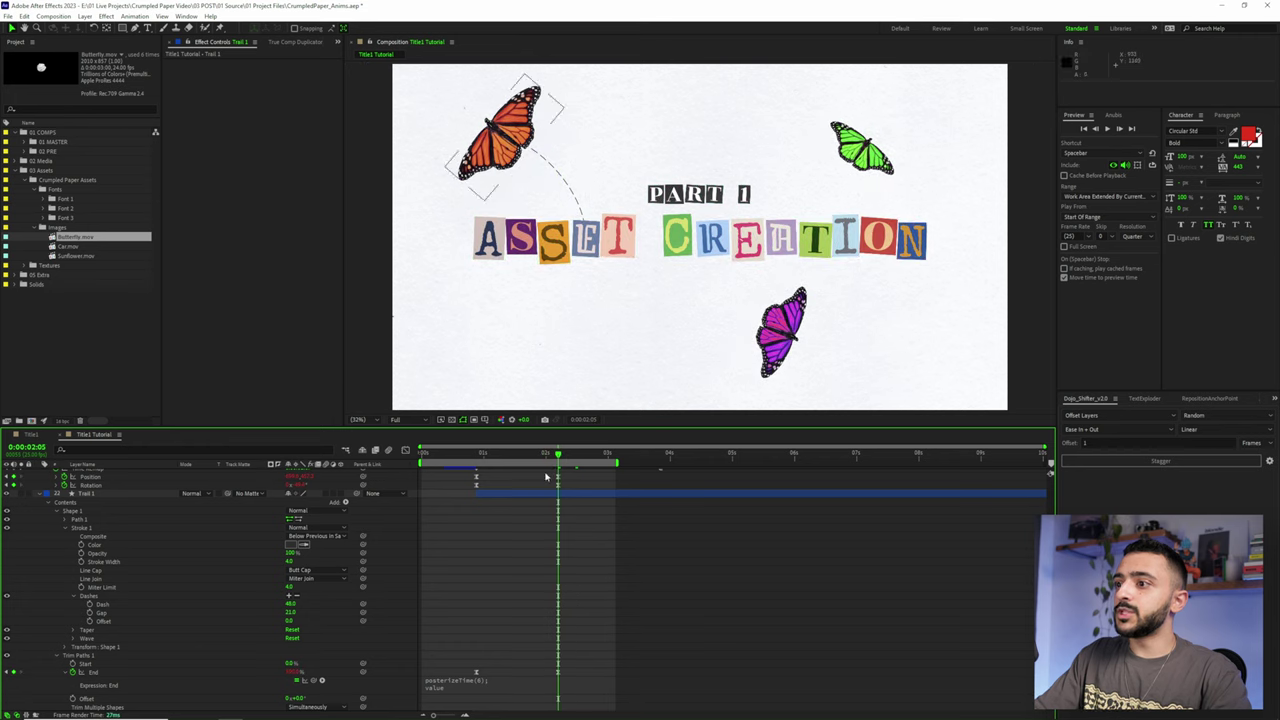
pyautogui.click(548, 493)
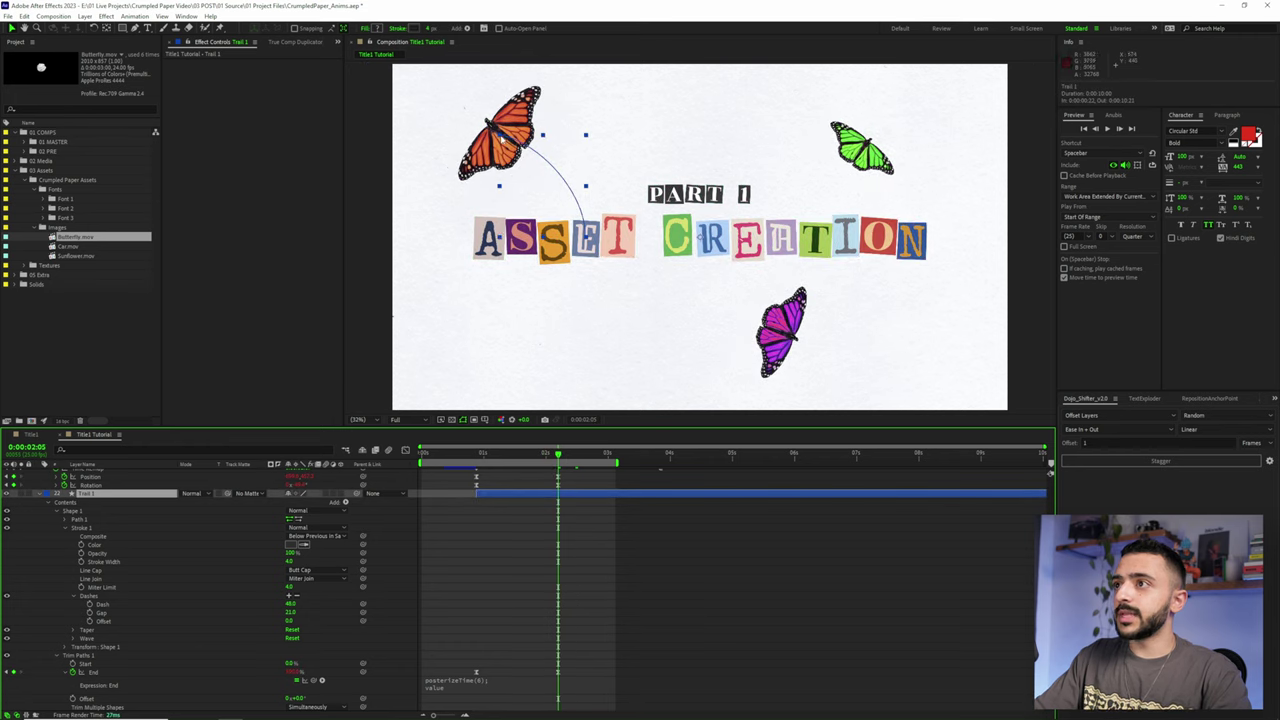
pyautogui.press('g')
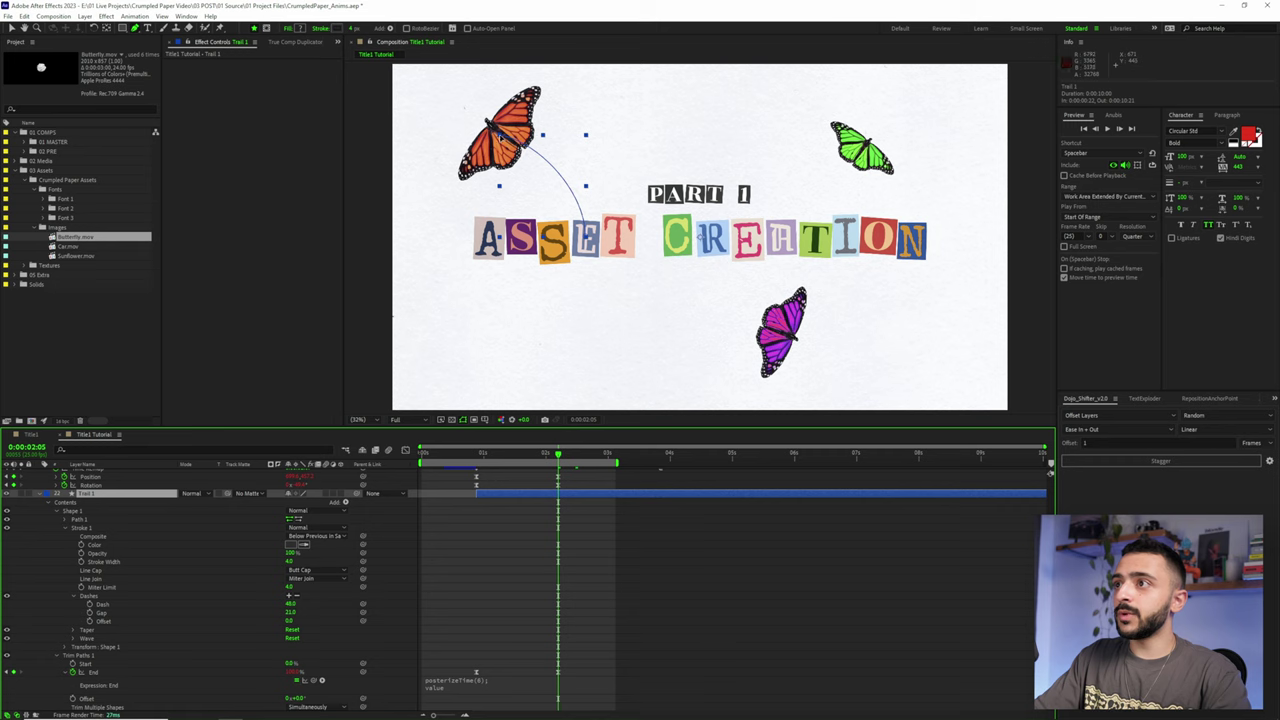
pyautogui.moveTo(500, 137); pyautogui.dragTo(501, 144)
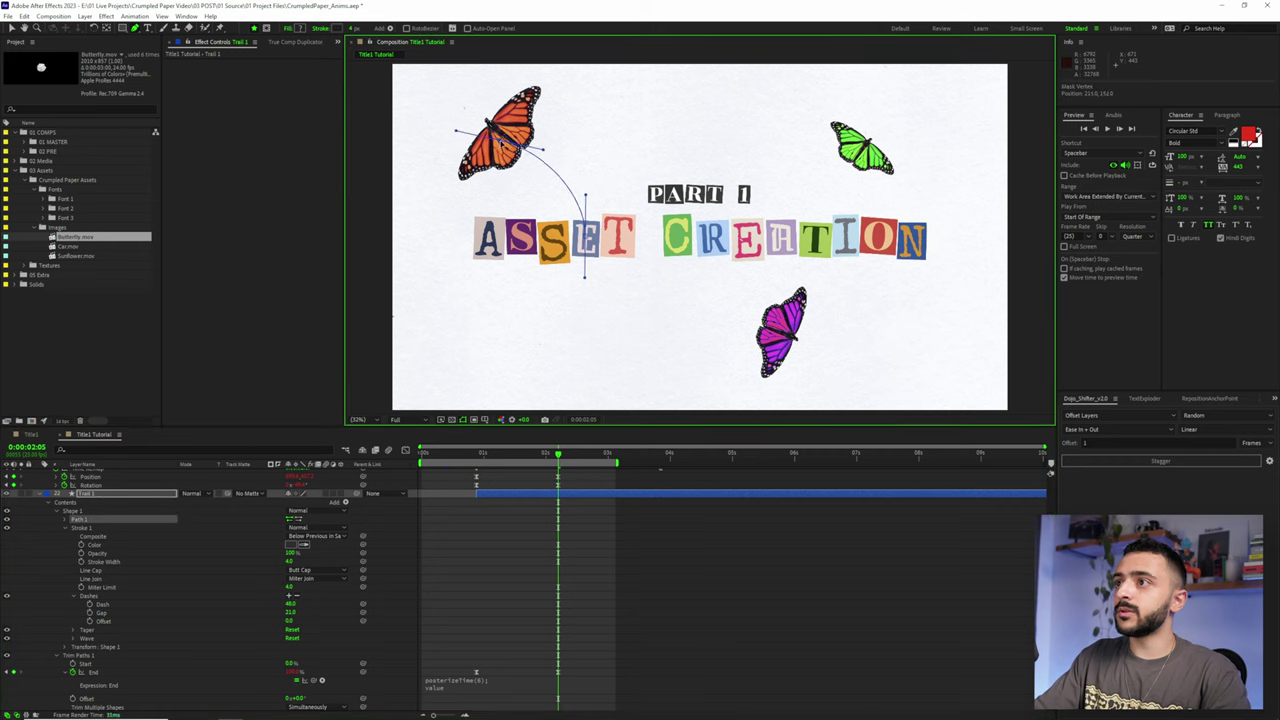
pyautogui.click(539, 456)
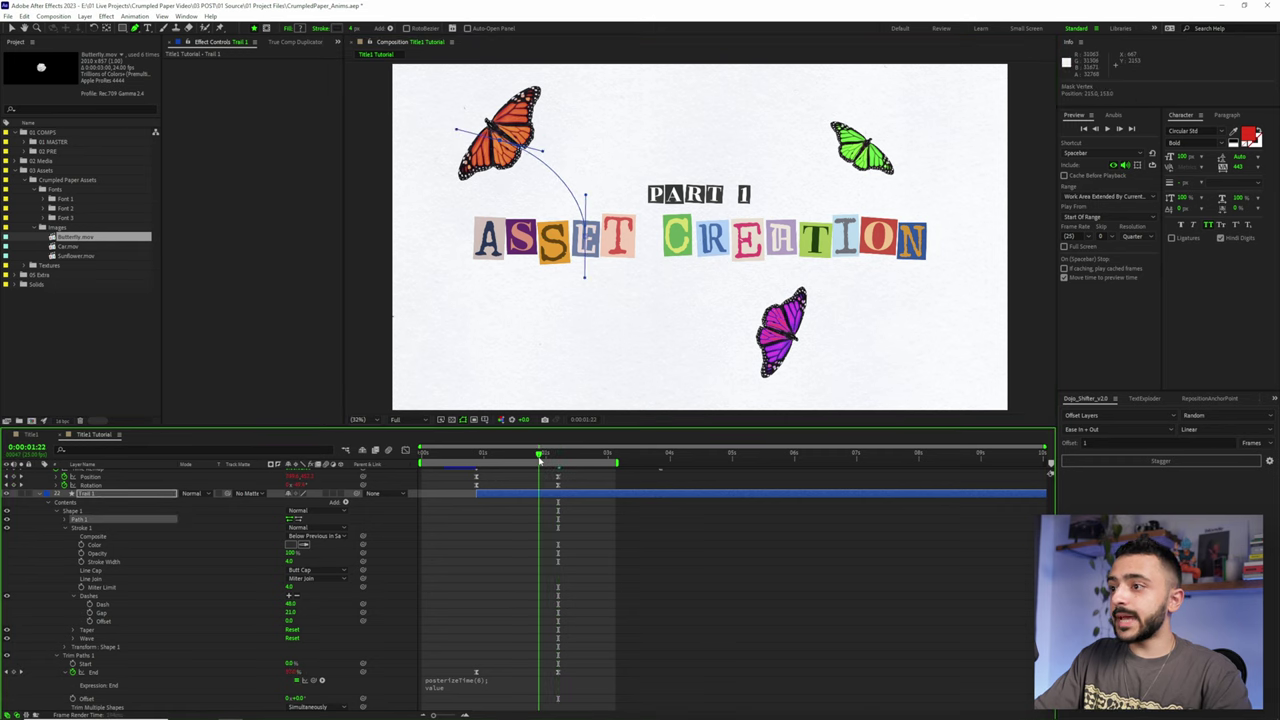
# Keyframe Trail 1's Trim Paths Start from 0% at 0:00:01:22 to a second eased keyframe just past 3 seconds and preview it
pyautogui.click(113, 675)
pyautogui.click(109, 663)
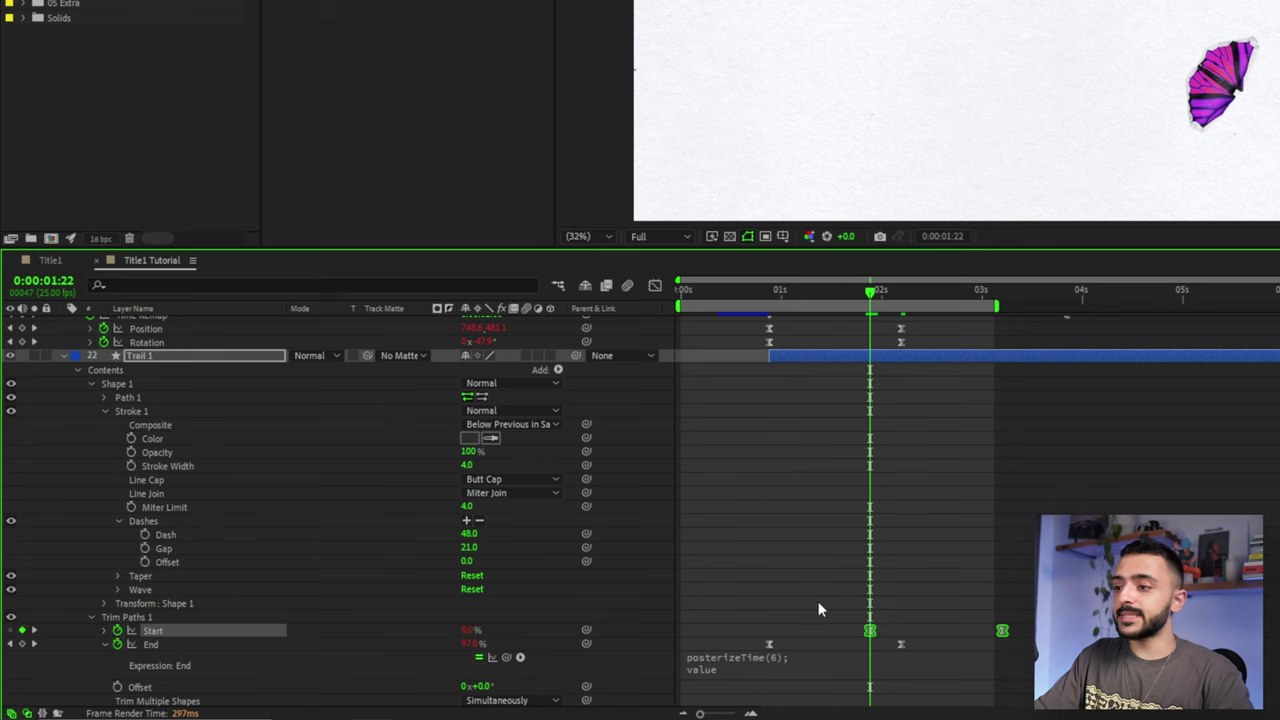
pyautogui.click(912, 574)
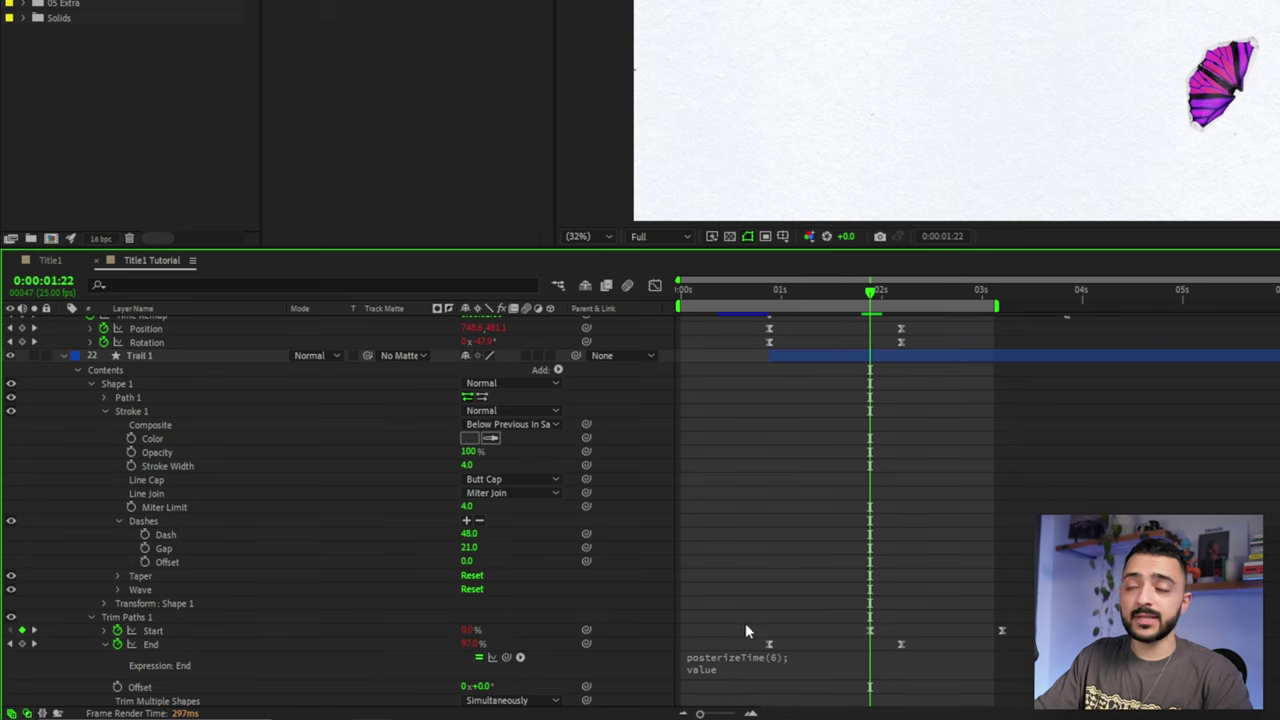
pyautogui.press('space')
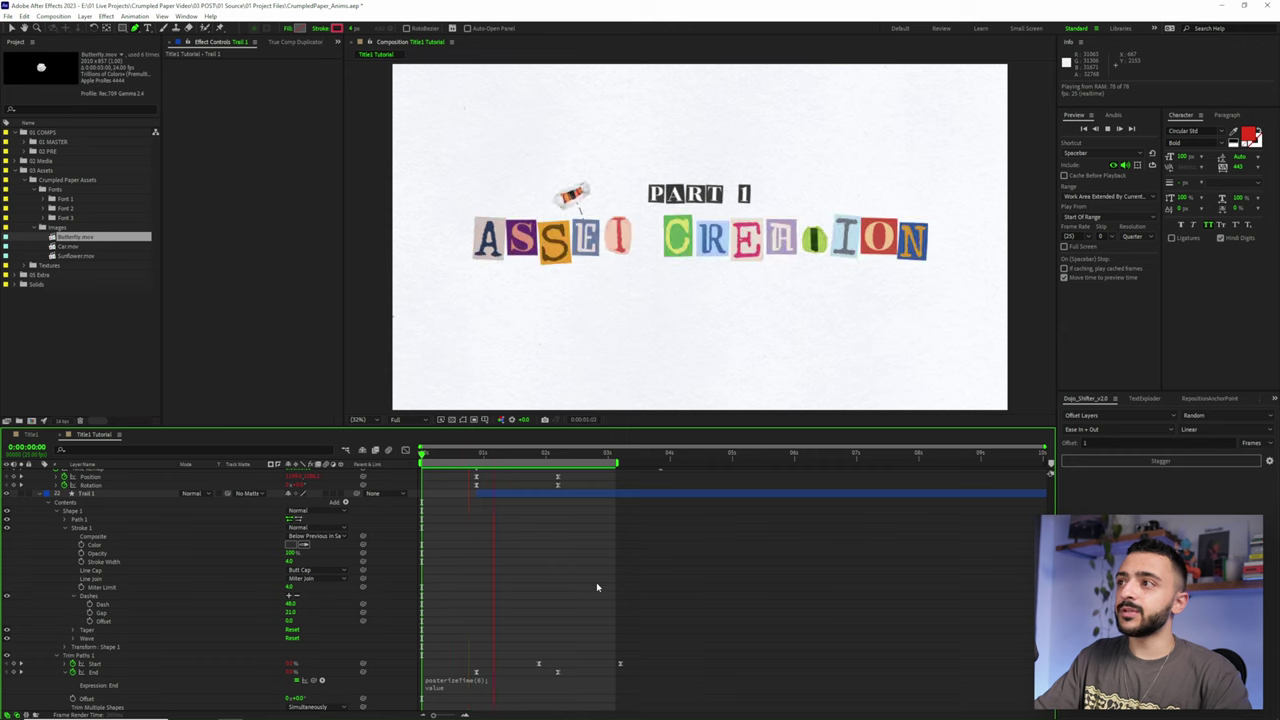
# Extend the end of the work area and play back the title with all three butterflies and their vanishing trails
pyautogui.moveTo(617, 463); pyautogui.dragTo(637, 465)
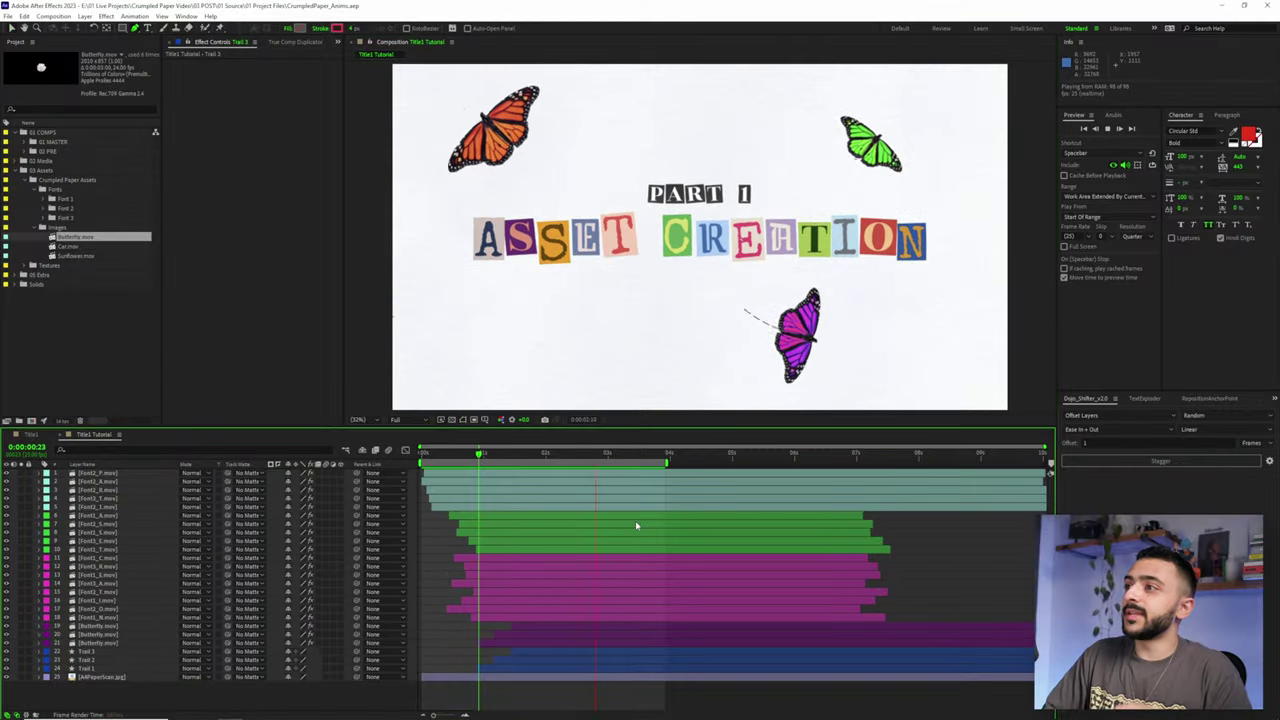
pyautogui.press('space')
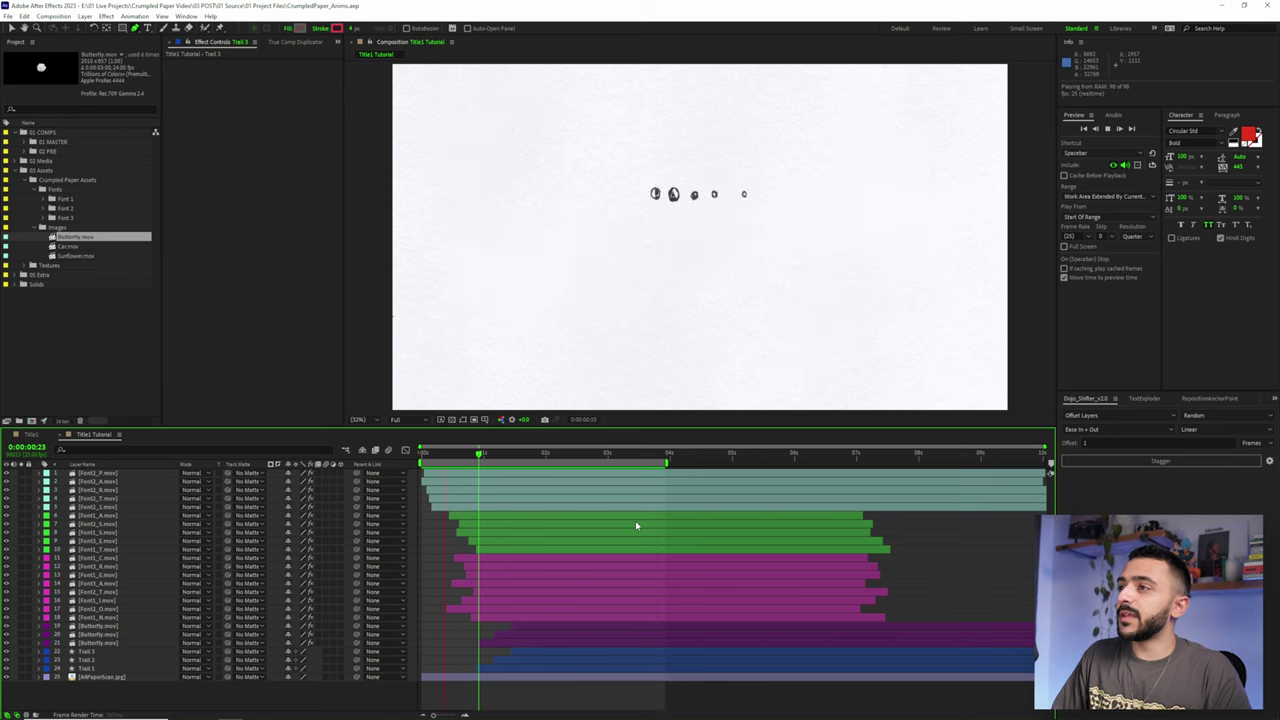
pyautogui.press('space')
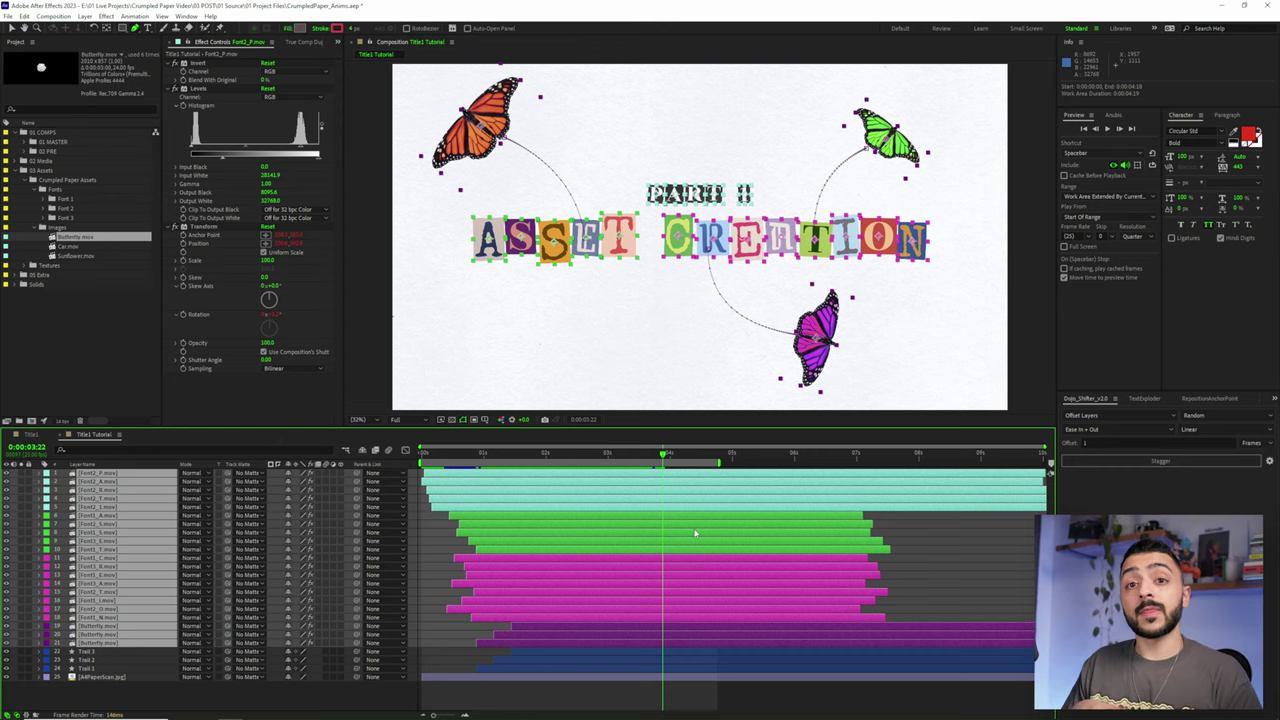
pyautogui.press('space')
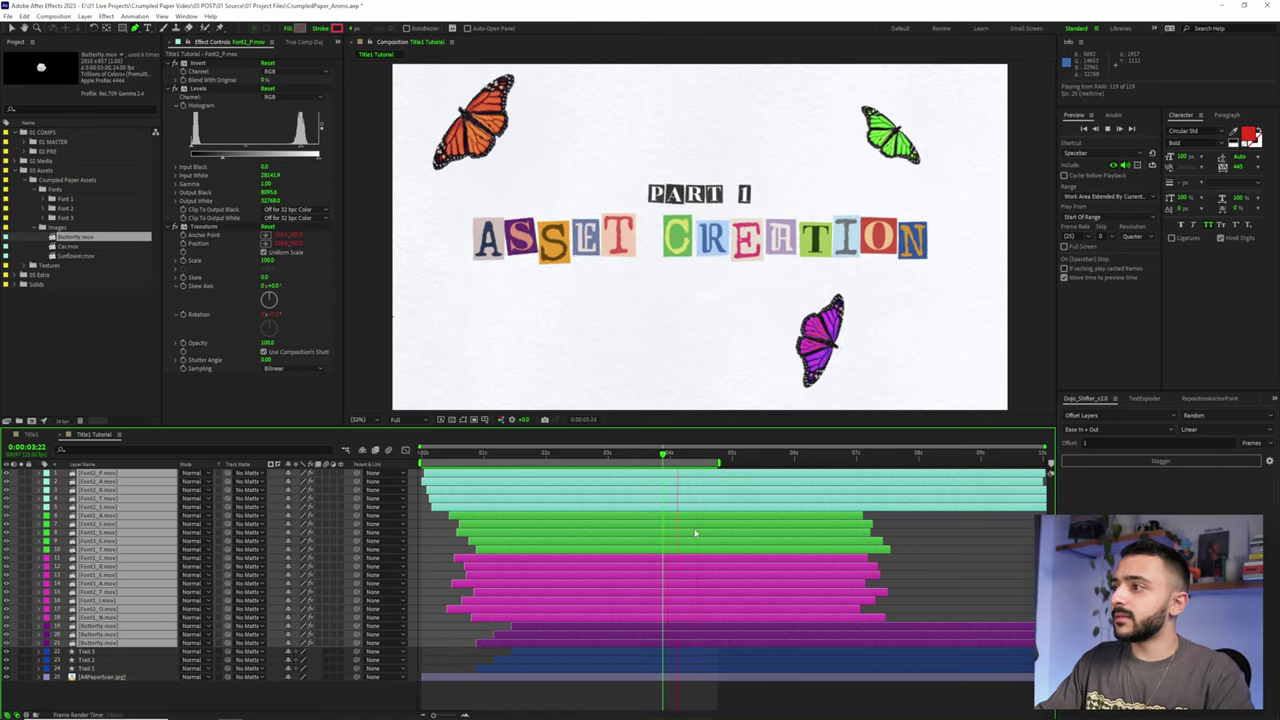
pyautogui.press('space')
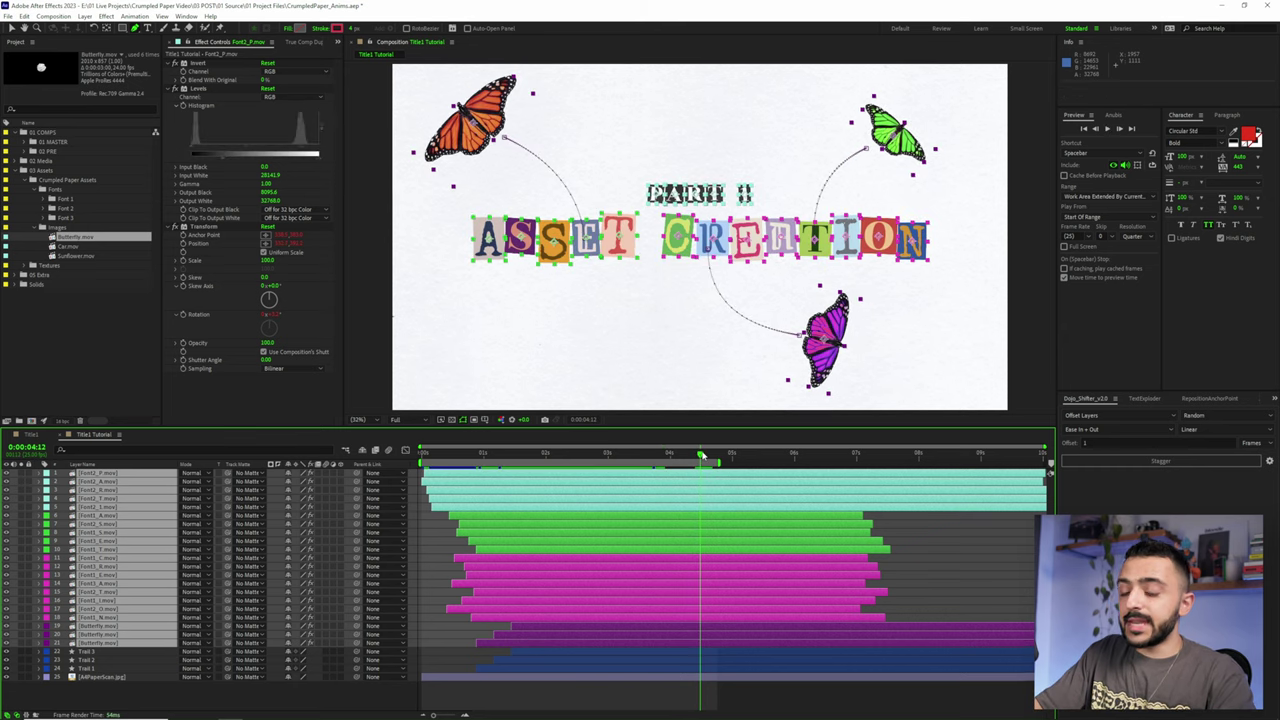
# End the work area at 0:00:04:12 and trim the composition to it
pyautogui.press('n')
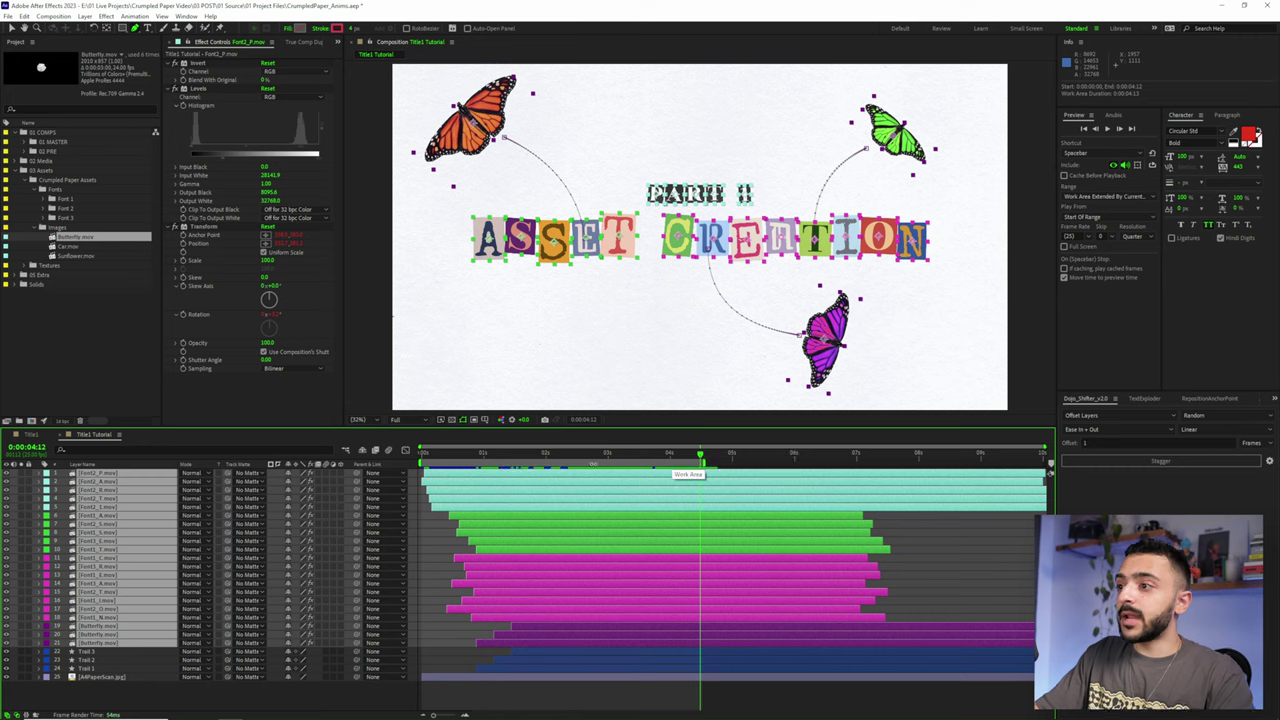
pyautogui.rightClick(592, 463)
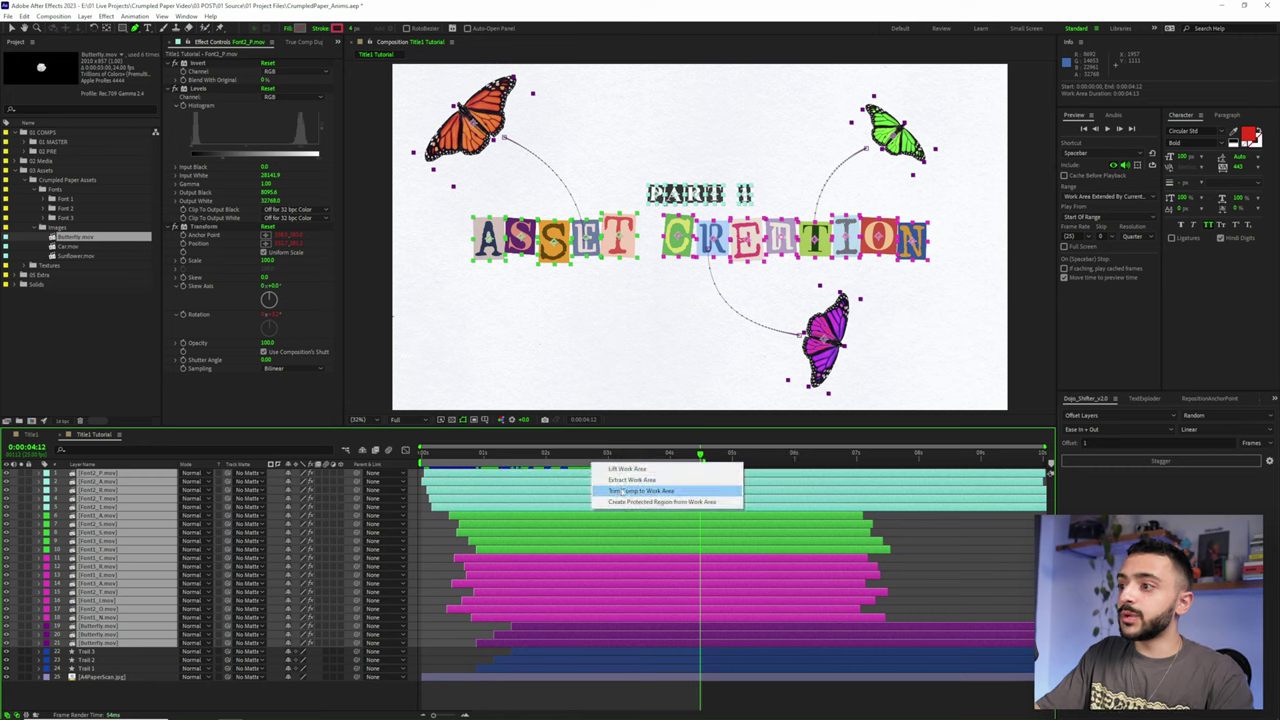
pyautogui.click(622, 491)
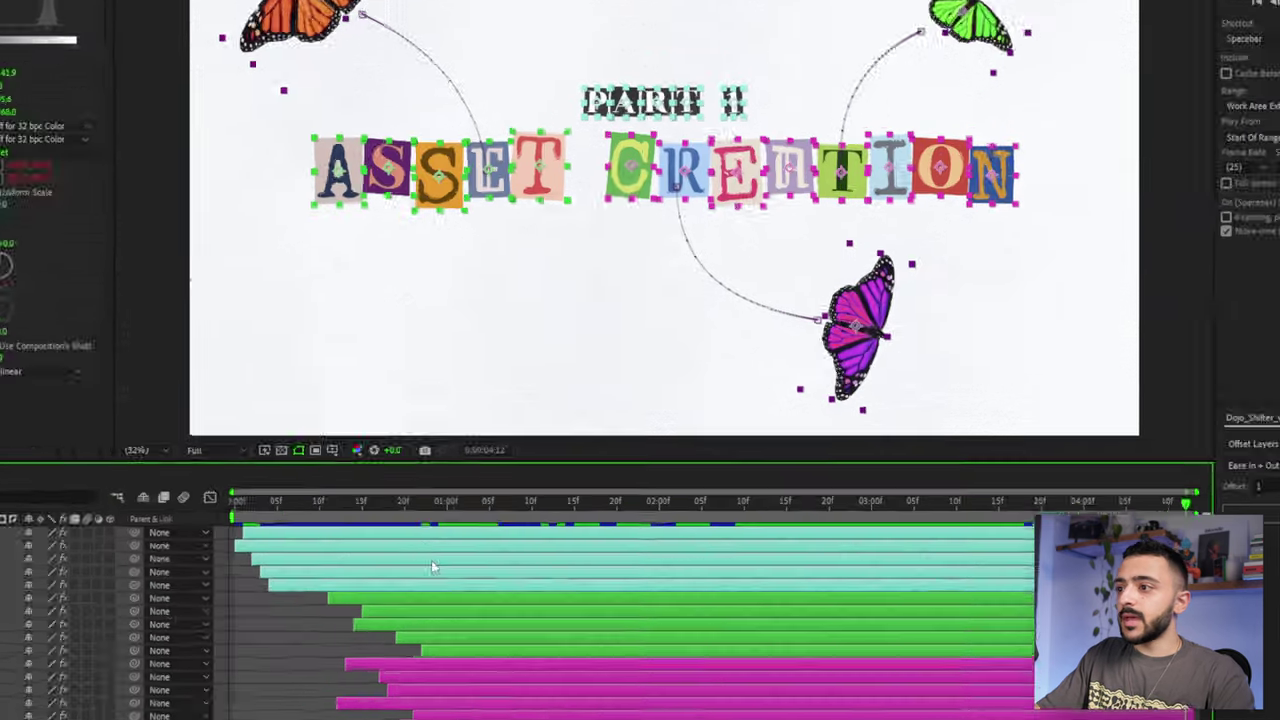
# Pre-compose the selected letter and butterfly layers as Paper Assets PRE, moving all attributes into the new composition
pyautogui.rightClick(555, 473)
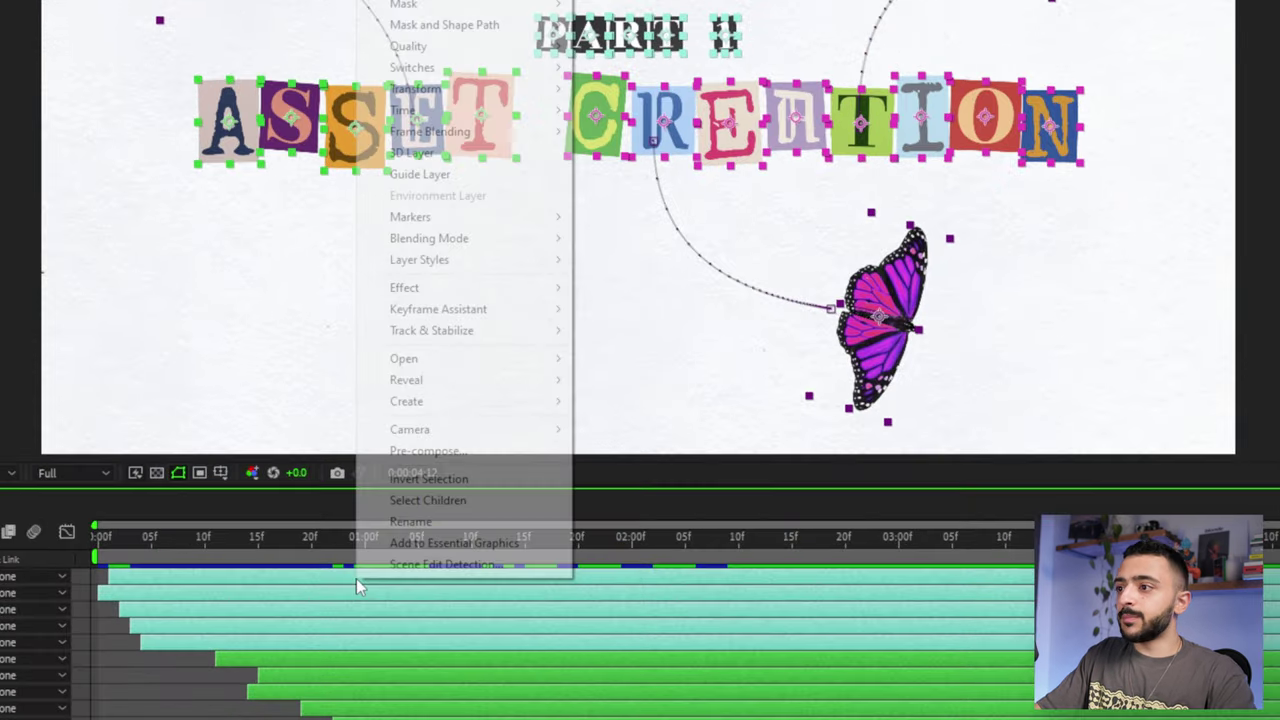
pyautogui.click(587, 414)
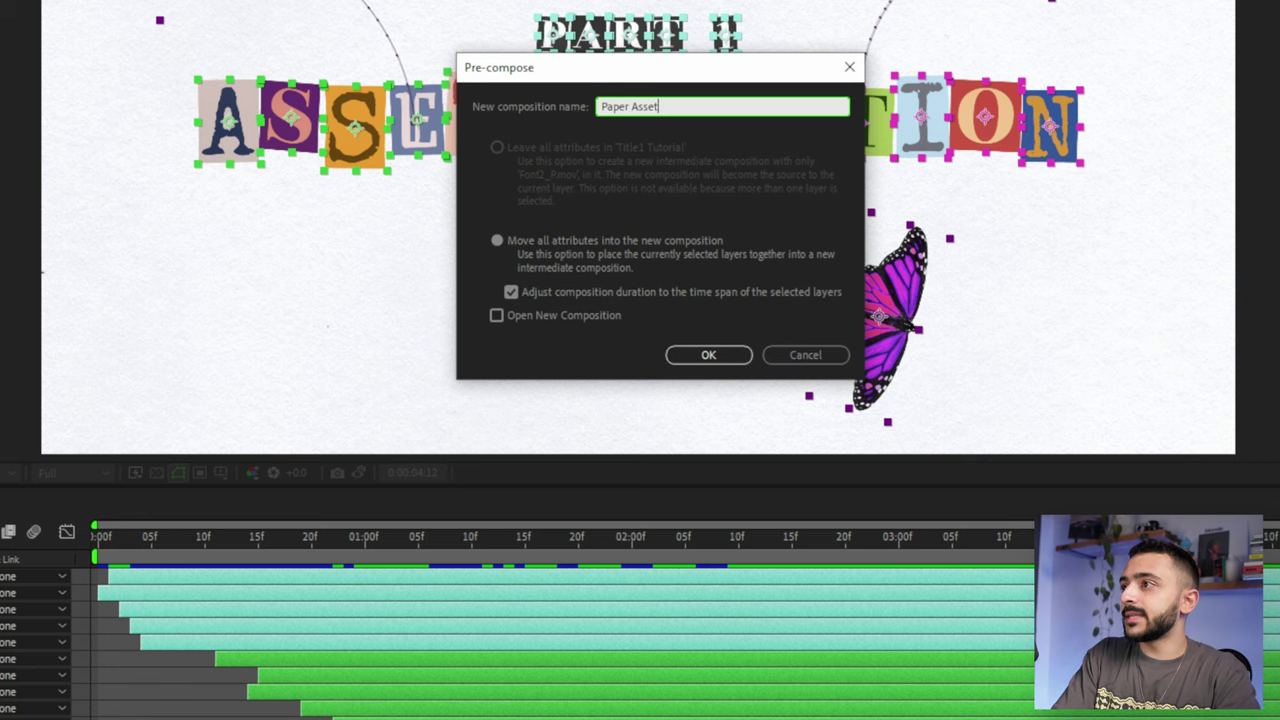
pyautogui.click(708, 355)
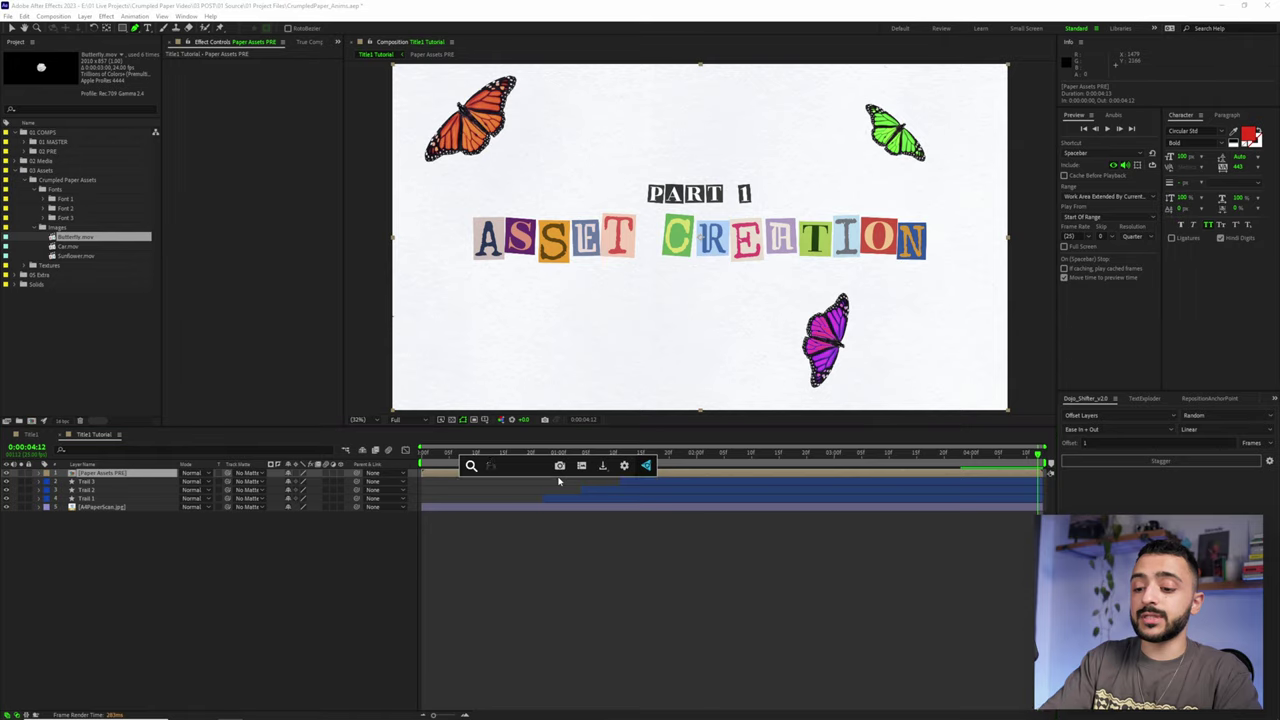
# Try the Drop Shadow effect on the Paper Assets PRE layer and remove it
pyautogui.write('drop')
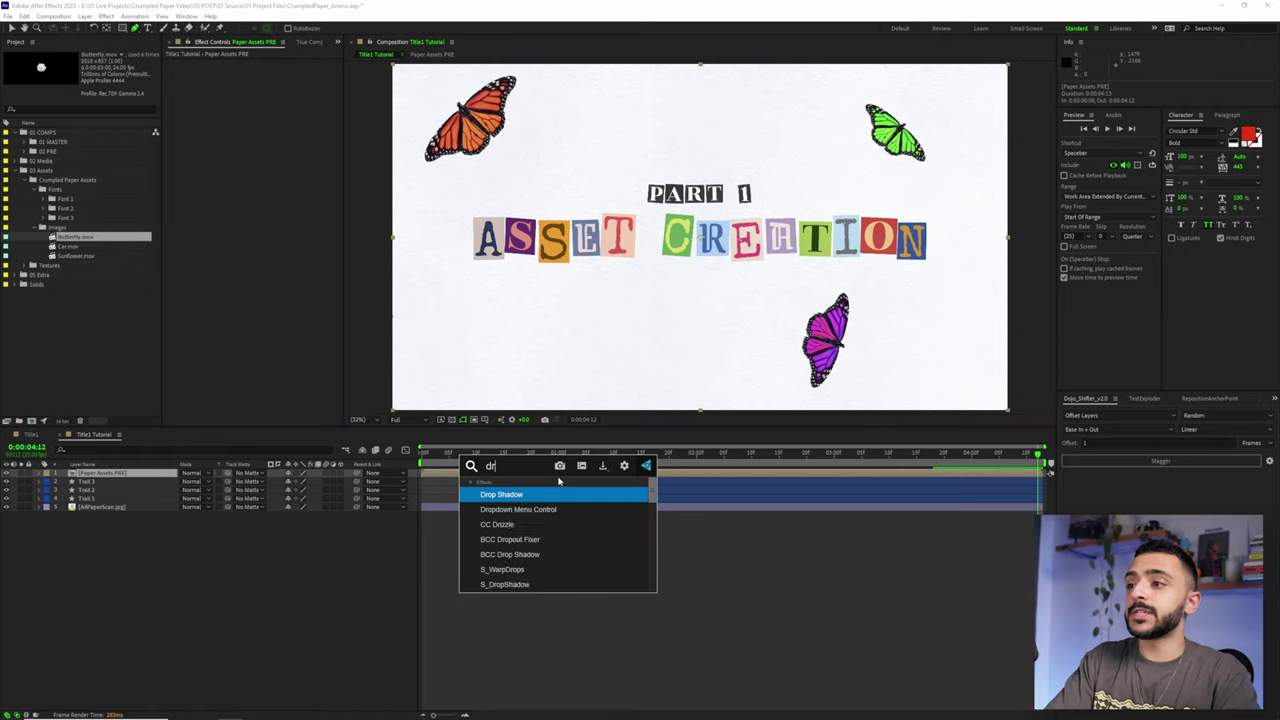
pyautogui.press('Return')
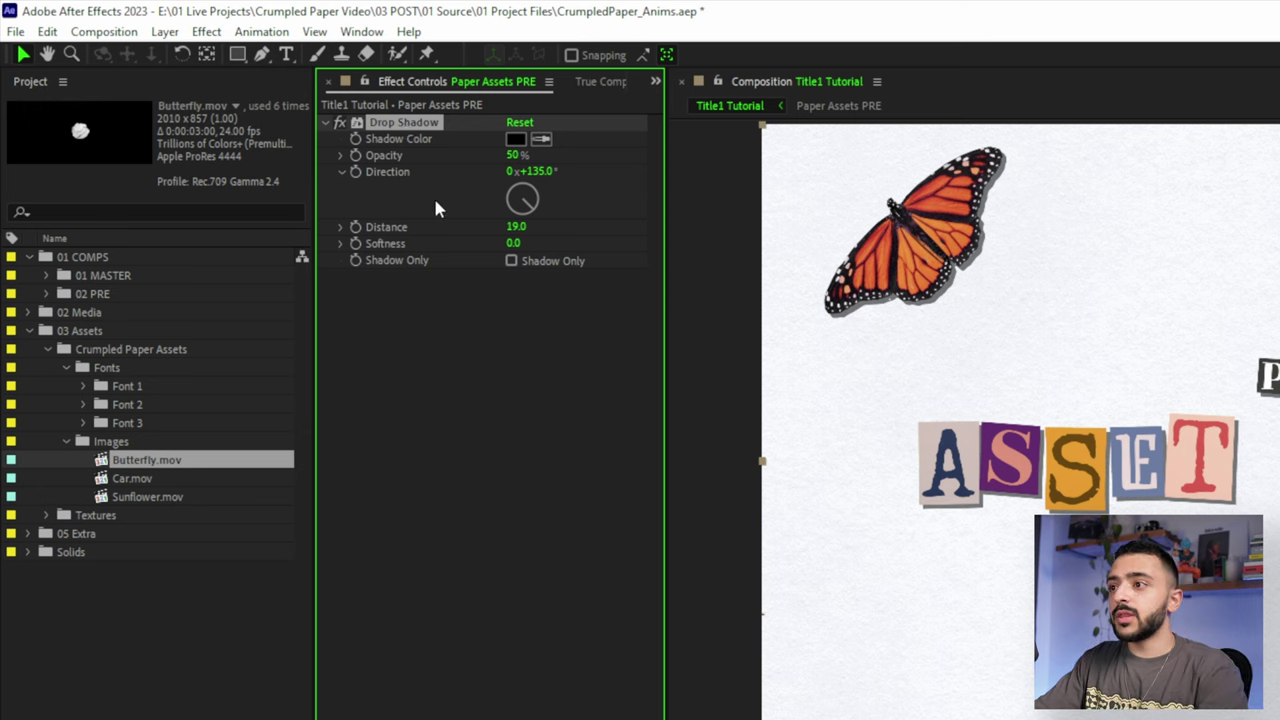
pyautogui.press('Delete')
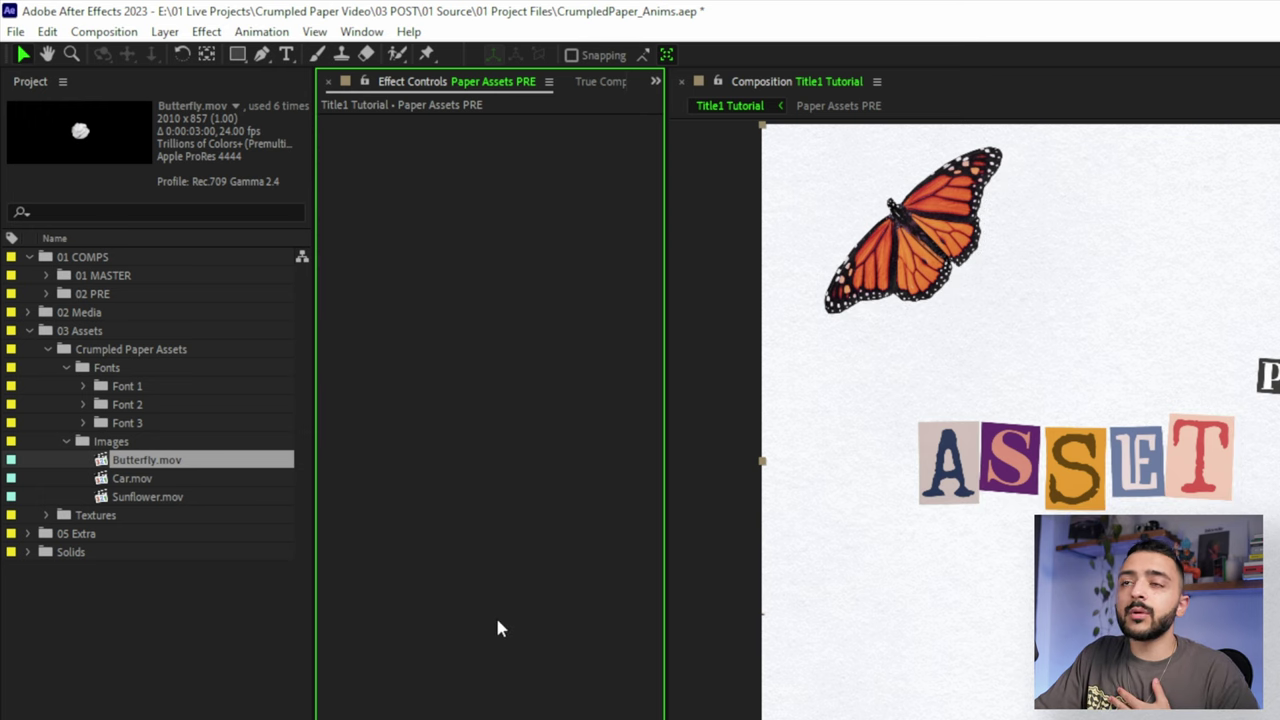
# Add a Drop Shadow layer style to the Paper Assets PRE layer and expand its settings
pyautogui.click(163, 33)
pyautogui.moveTo(263, 525)
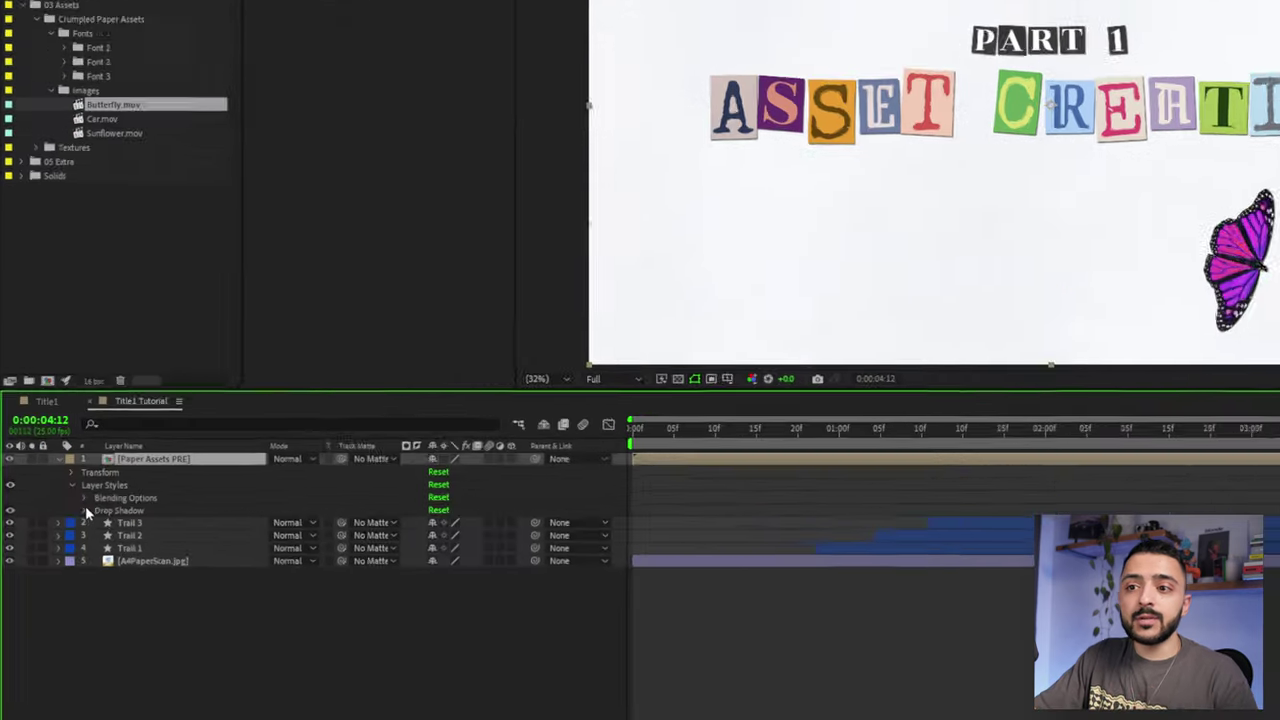
pyautogui.click(57, 507)
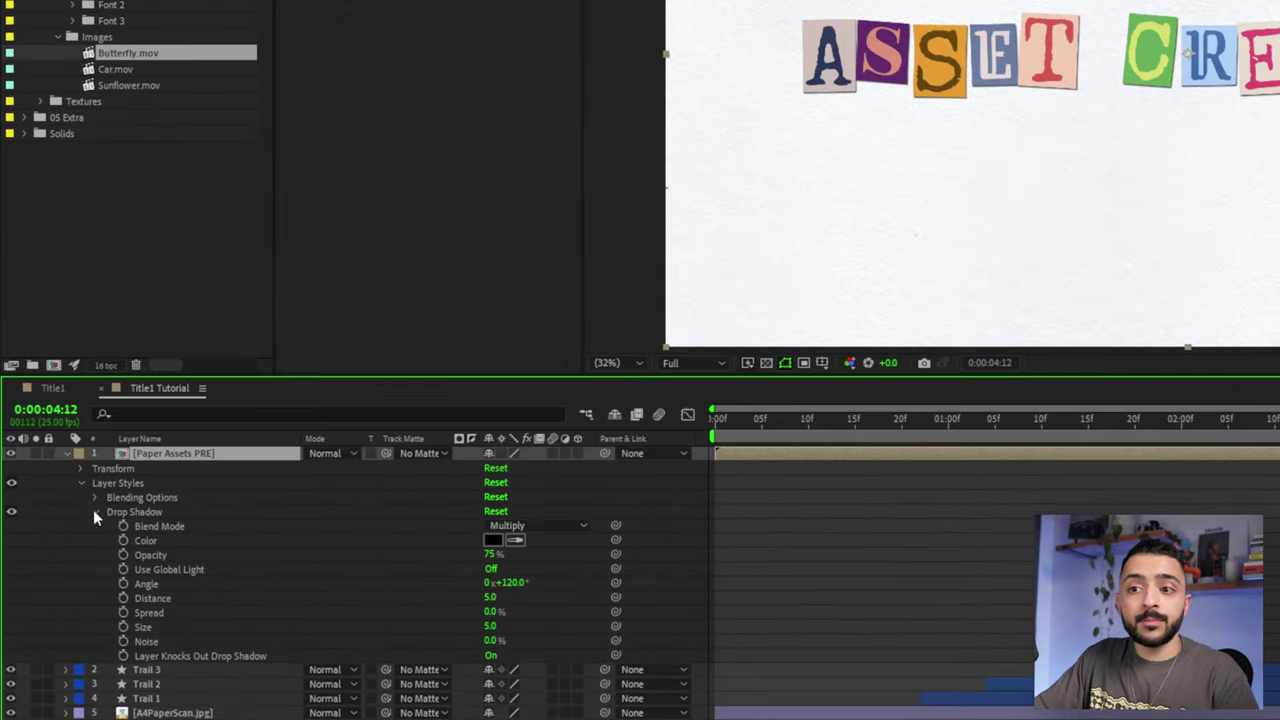
# Set the drop shadow's angle to 135°, opacity to 35%, distance to 22 and size to 0
pyautogui.click(512, 584)
pyautogui.write('135')
pyautogui.moveTo(490, 598); pyautogui.dragTo(500, 599)
pyautogui.write('35')
pyautogui.click(705, 578)
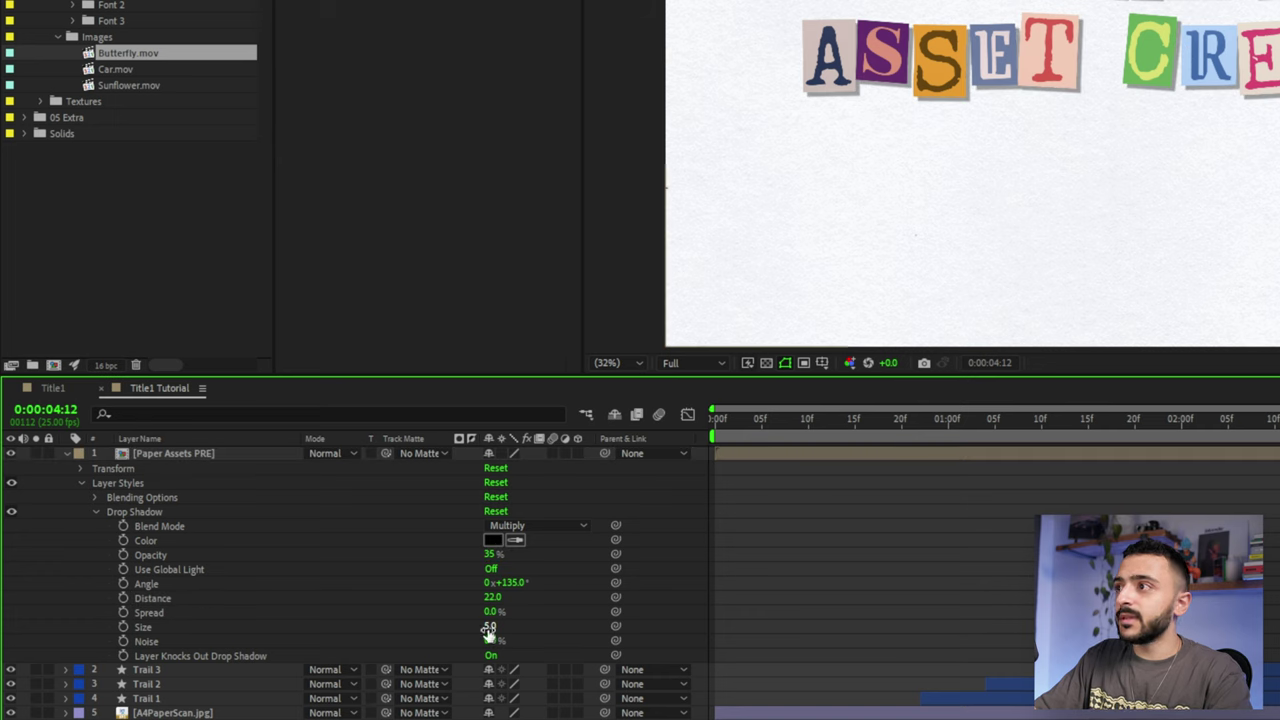
pyautogui.moveTo(488, 628); pyautogui.dragTo(464, 630)
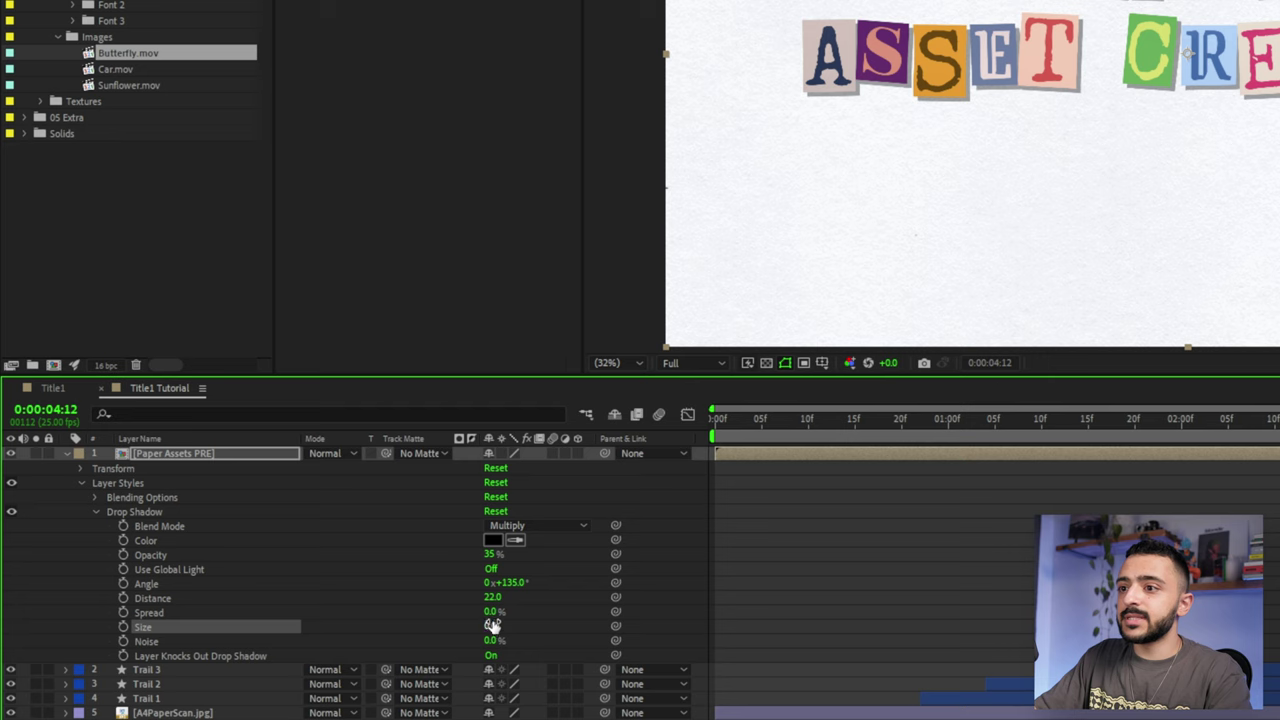
# Change the drop shadow's colour to light blue and play back the title animation
pyautogui.click(494, 543)
pyautogui.moveTo(998, 476); pyautogui.dragTo(995, 498)
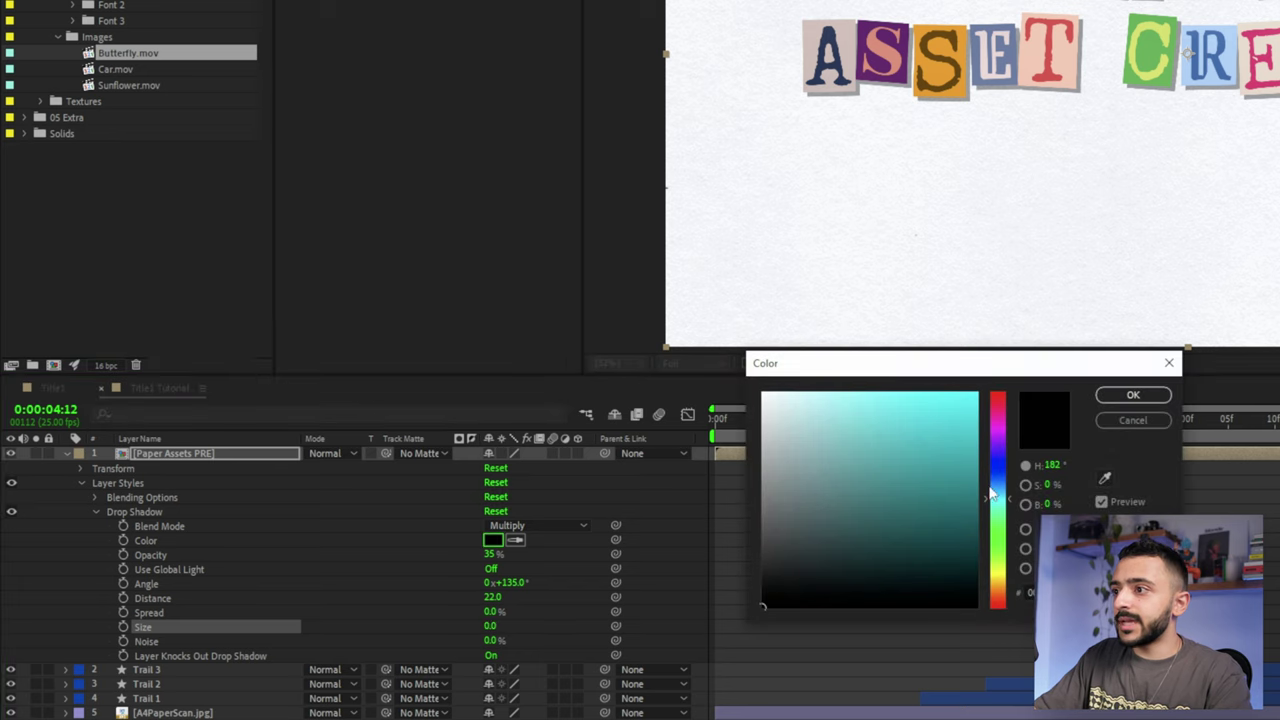
pyautogui.click(936, 406)
pyautogui.moveTo(935, 405); pyautogui.dragTo(939, 421)
pyautogui.moveTo(1004, 488); pyautogui.dragTo(1003, 489)
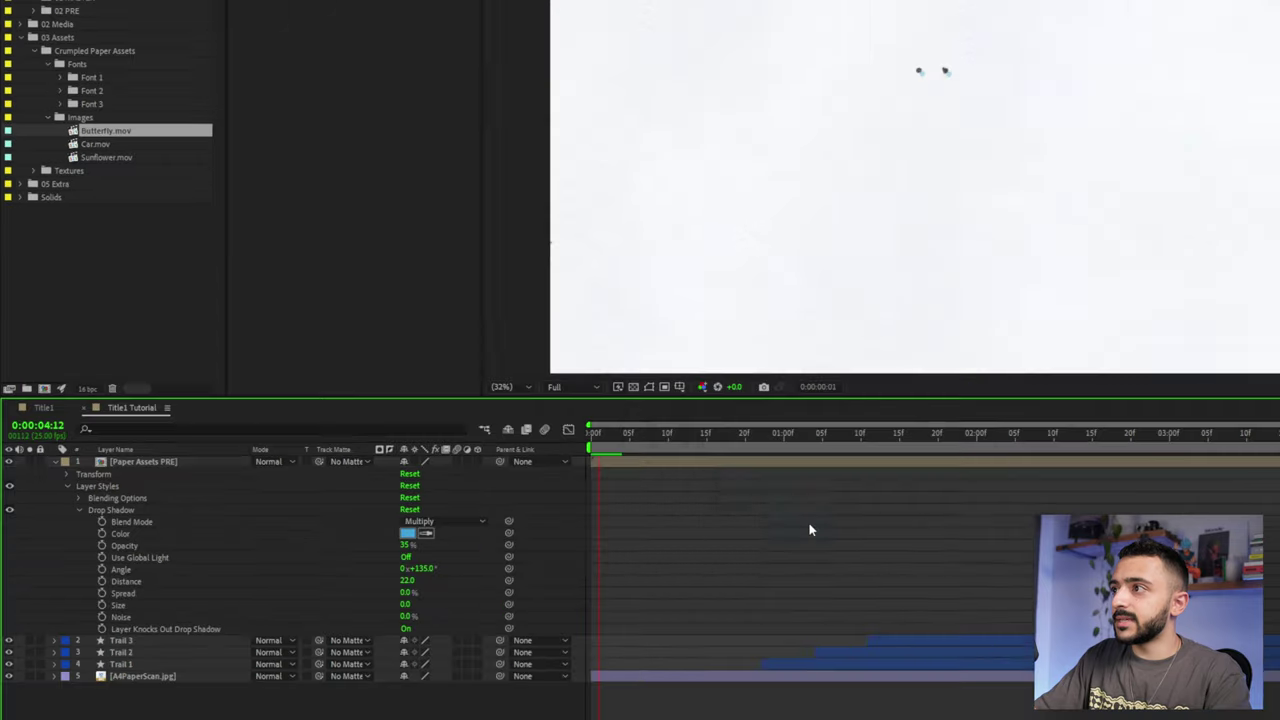
pyautogui.press('space')
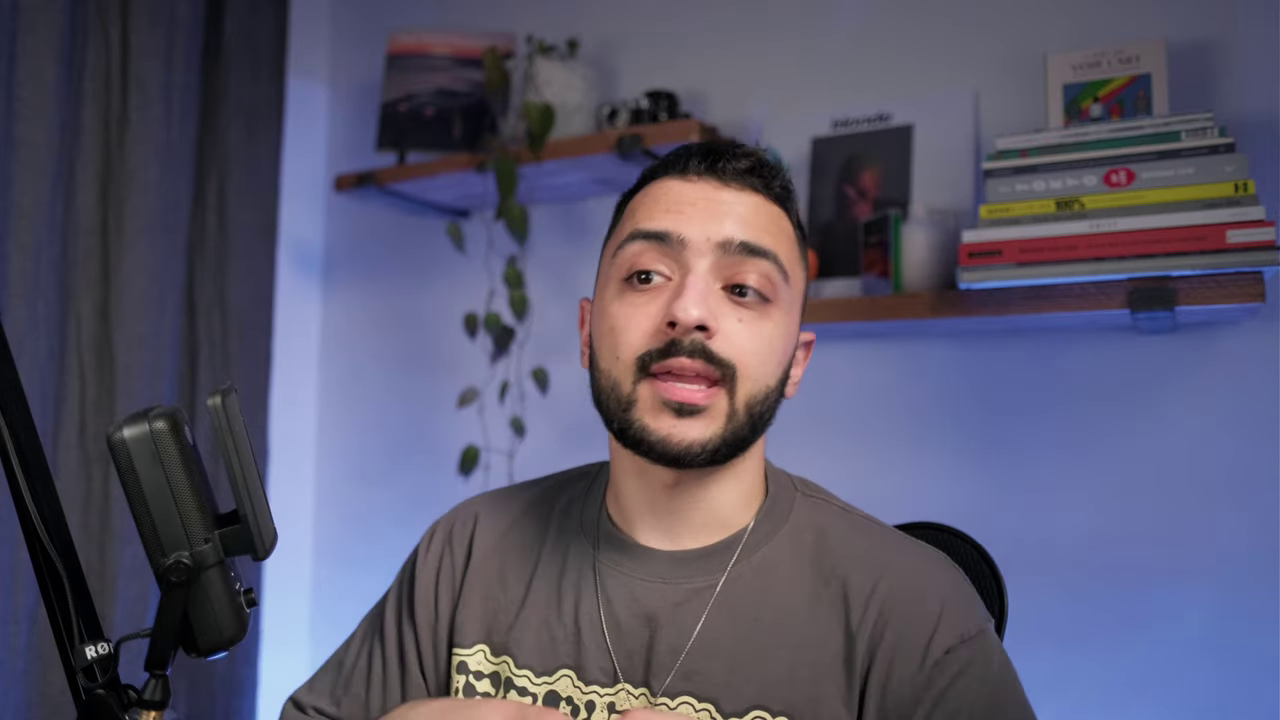
# Add an adjustment layer above all layers and apply the Transform effect to it
pyautogui.rightClick(299, 538)
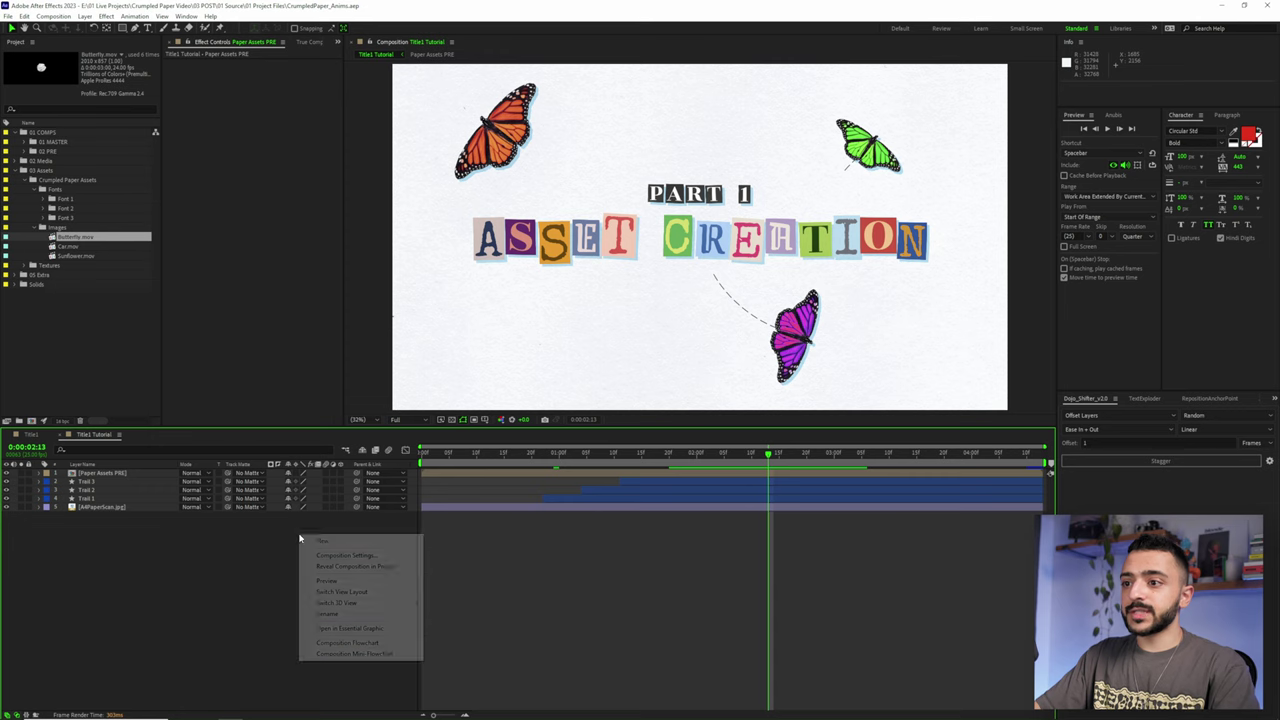
pyautogui.moveTo(400, 541)
pyautogui.click(461, 622)
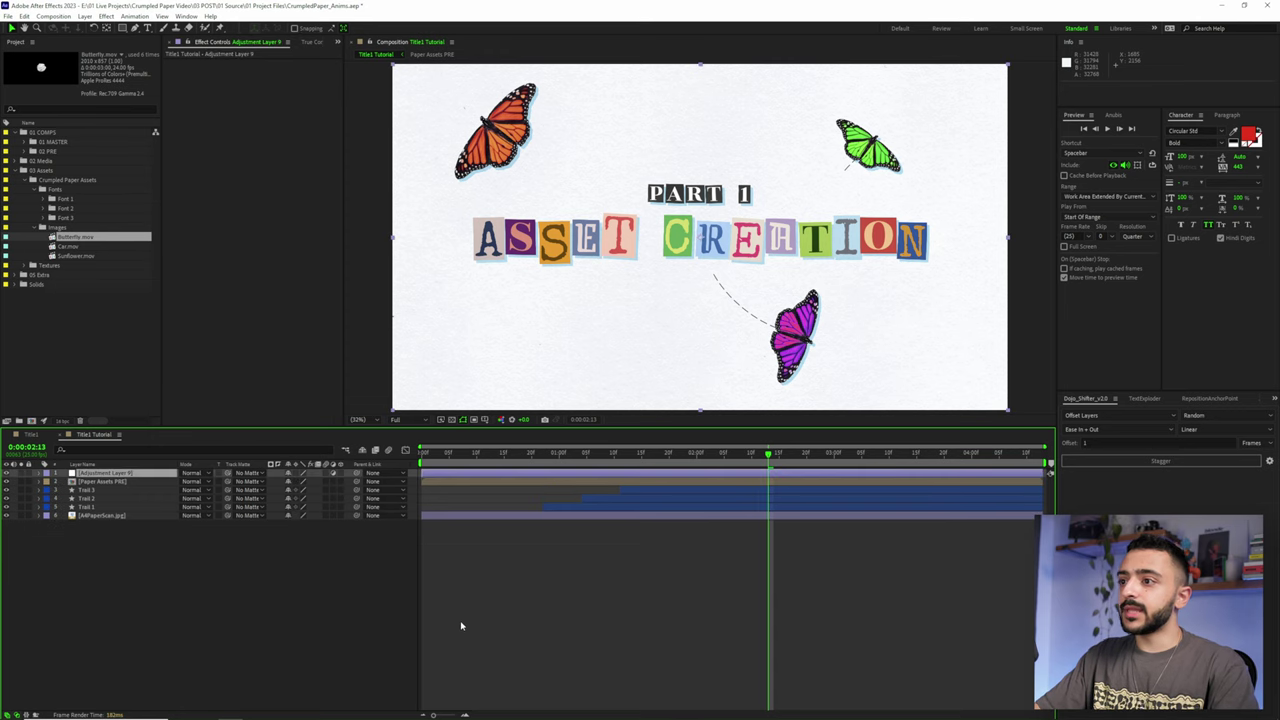
pyautogui.hotkey('ctrl', 'space')
pyautogui.write('transf')
pyautogui.press('Return')
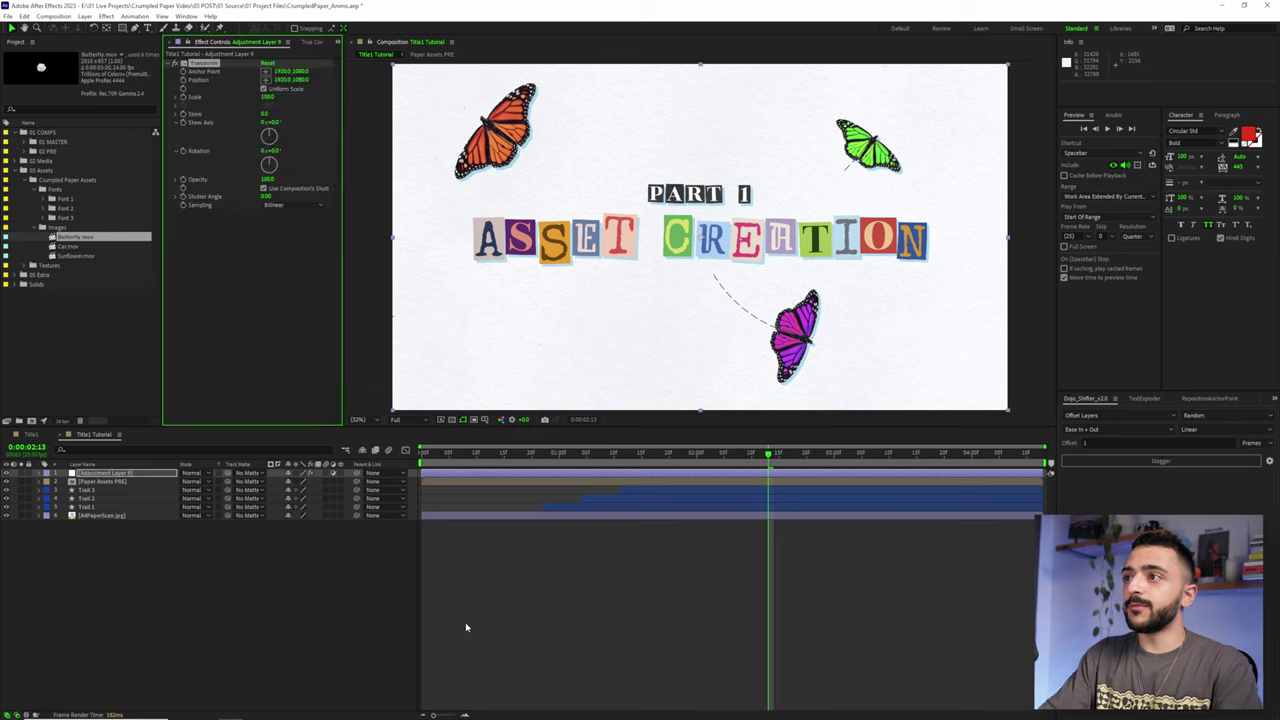
# Set the adjustment layer's Transform scale to 90 and keyframe it at the start of the composition
pyautogui.moveTo(264, 97); pyautogui.dragTo(256, 103)
pyautogui.click(115, 516)
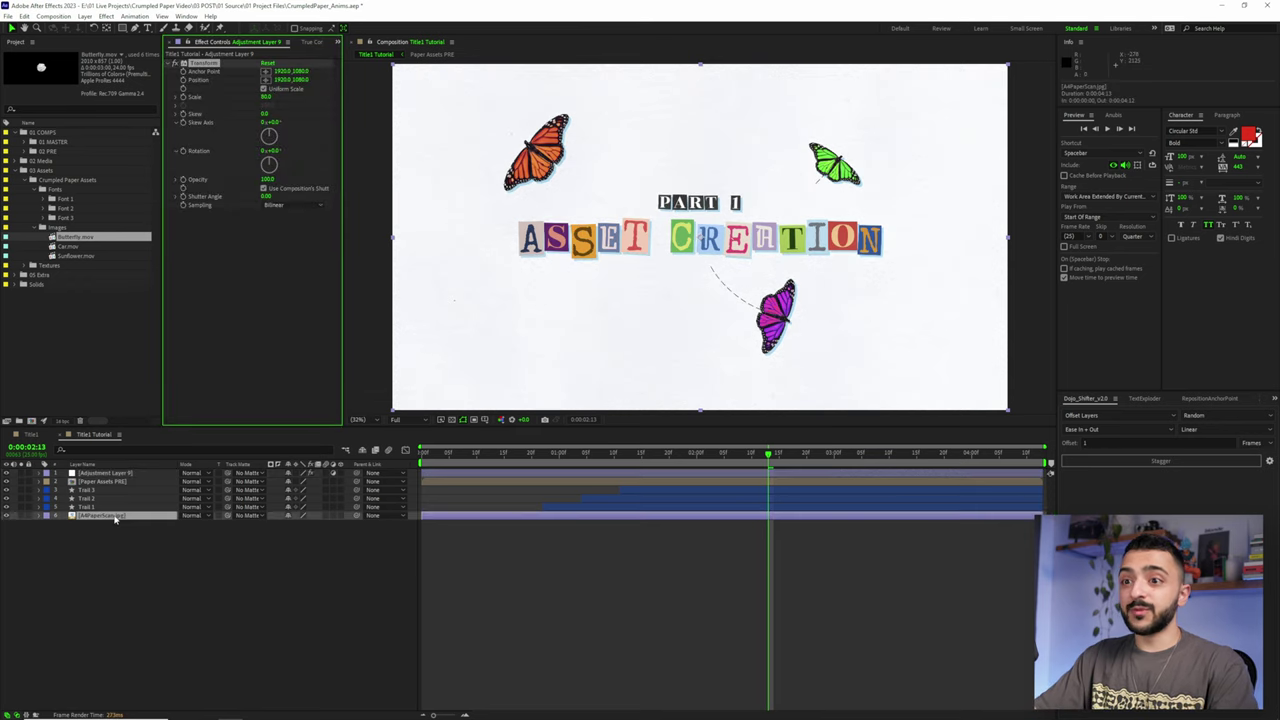
pyautogui.click(120, 473)
pyautogui.click(265, 97)
pyautogui.write('90')
pyautogui.press('Return')
pyautogui.moveTo(457, 458); pyautogui.dragTo(418, 456)
pyautogui.click(184, 98)
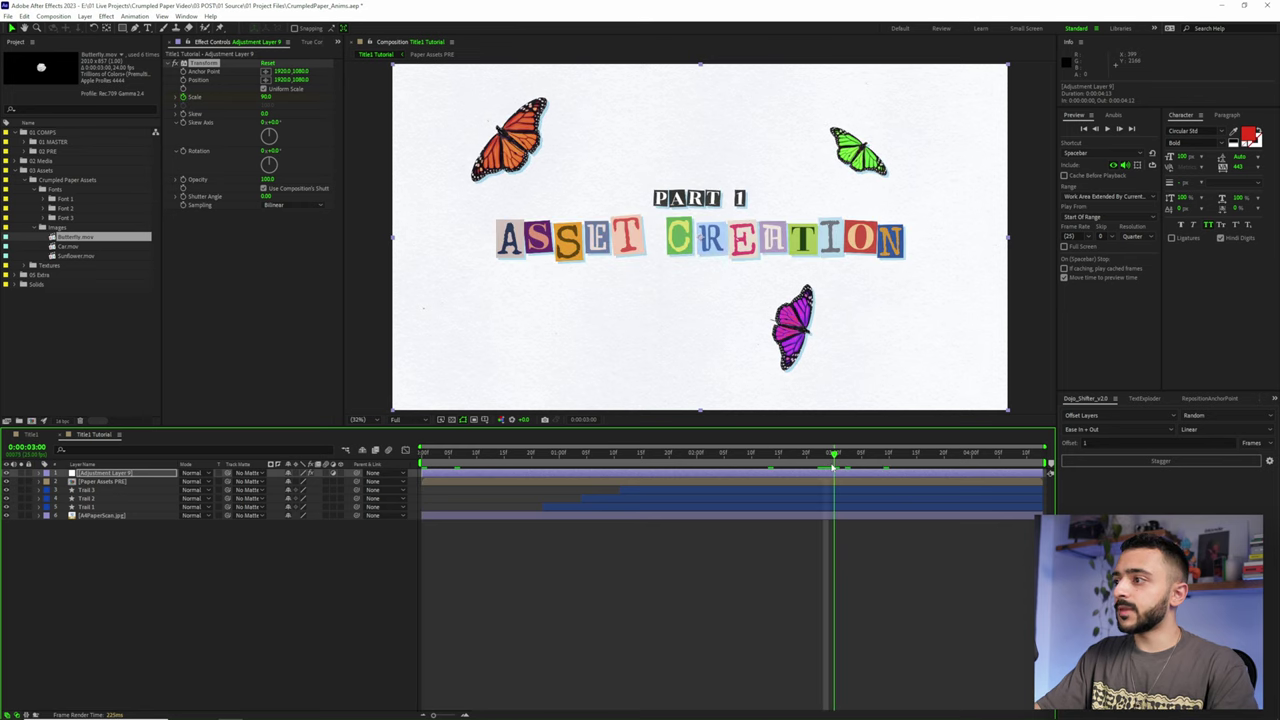
# Set the Transform scale to 112 at 0:00:03:00 and show the layer's keyframed properties
pyautogui.click(265, 97)
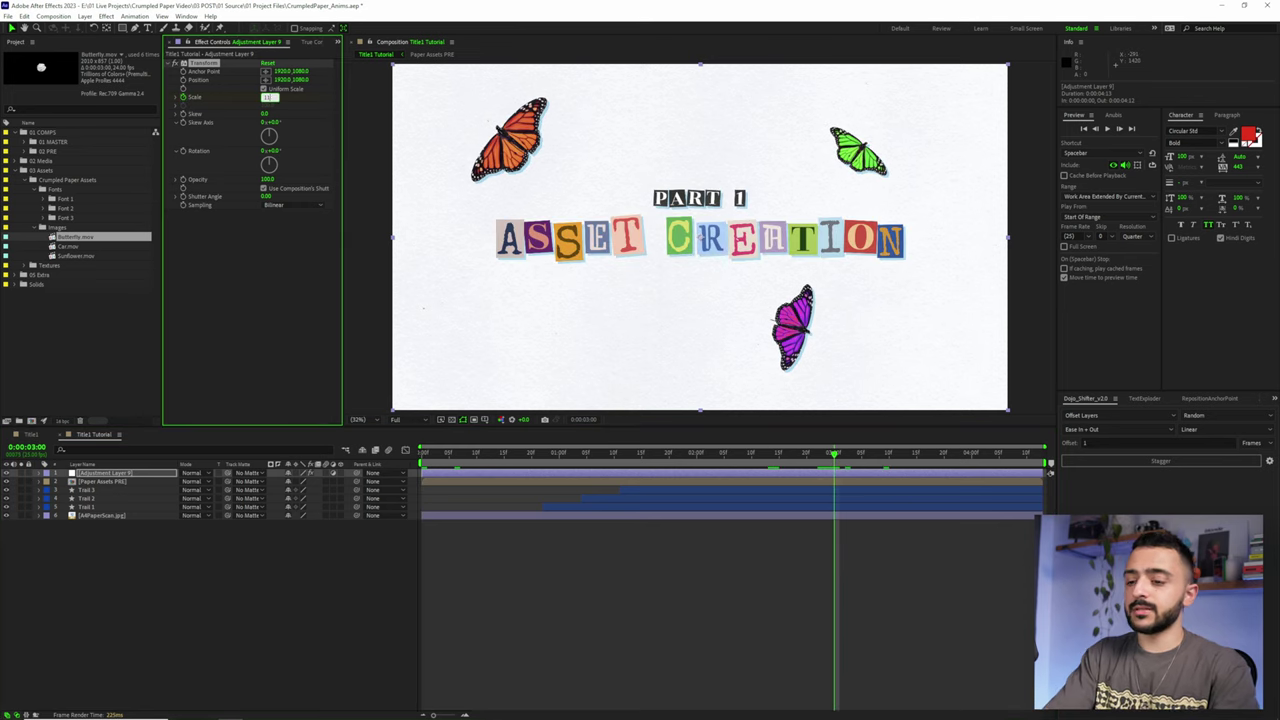
pyautogui.write('112')
pyautogui.press('Return')
pyautogui.press('u')
# Ease both Scale keyframes, shape their speed graph into a sharp peak before the midpoint with a long slow-down, and preview the zoom
pyautogui.moveTo(853, 491); pyautogui.dragTo(400, 500)
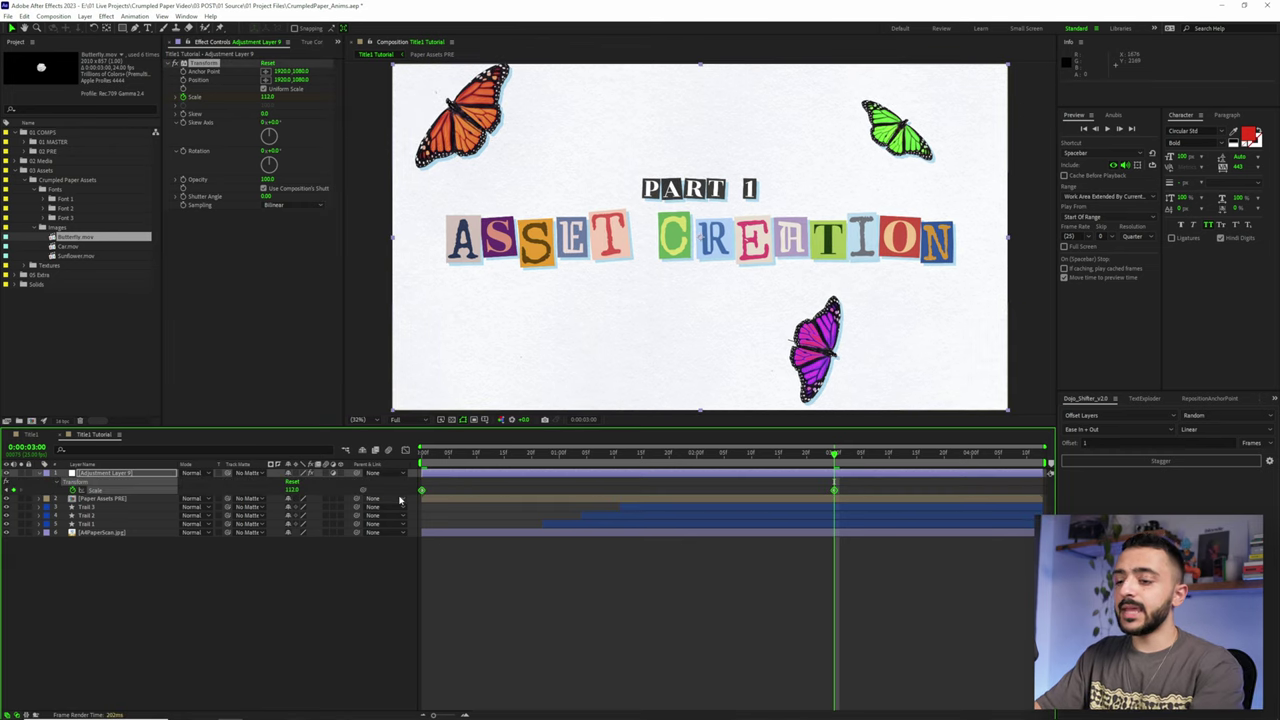
pyautogui.click(405, 450)
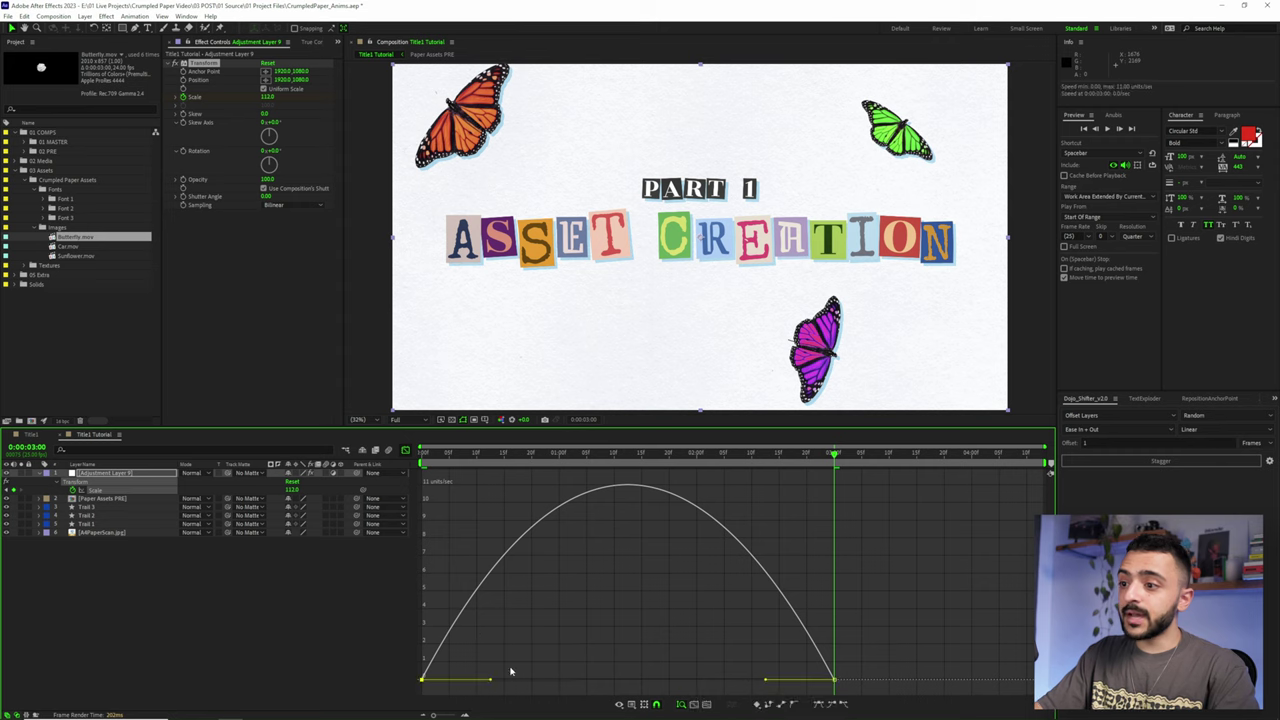
pyautogui.moveTo(492, 681); pyautogui.dragTo(584, 682)
pyautogui.moveTo(677, 571); pyautogui.dragTo(906, 688)
pyautogui.moveTo(766, 680); pyautogui.dragTo(645, 686)
pyautogui.press('space')
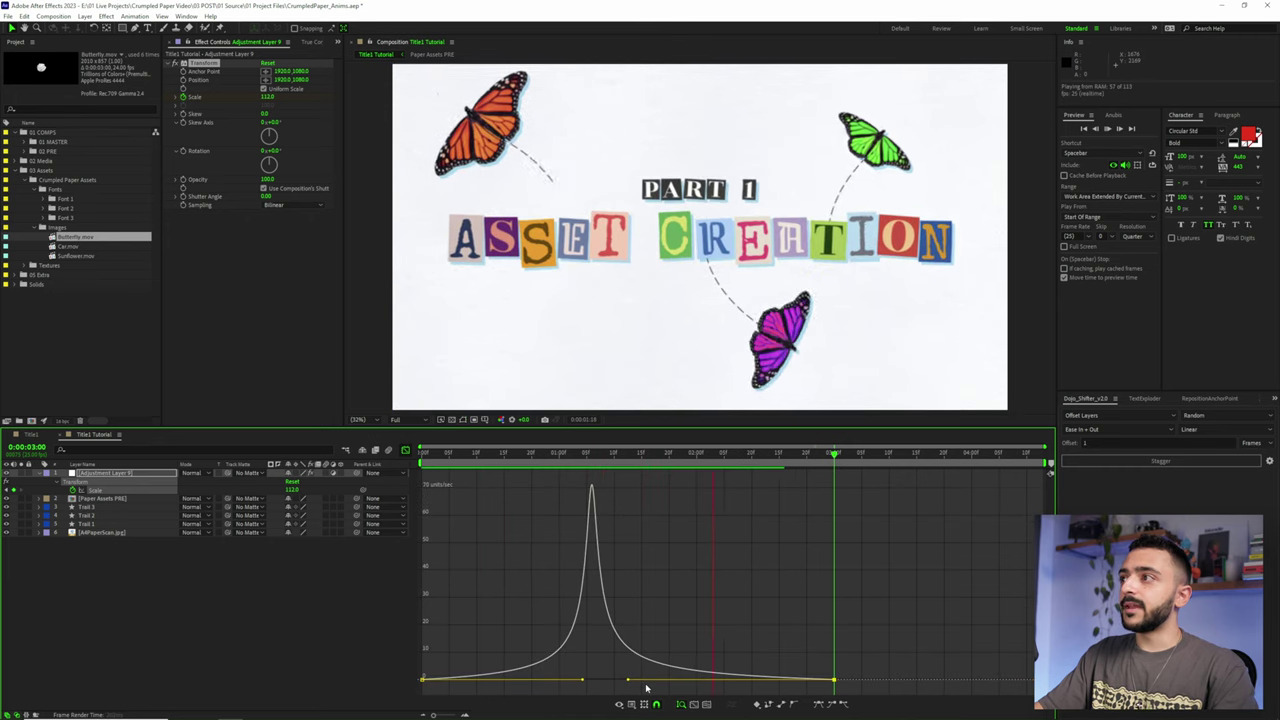
pyautogui.press('space')
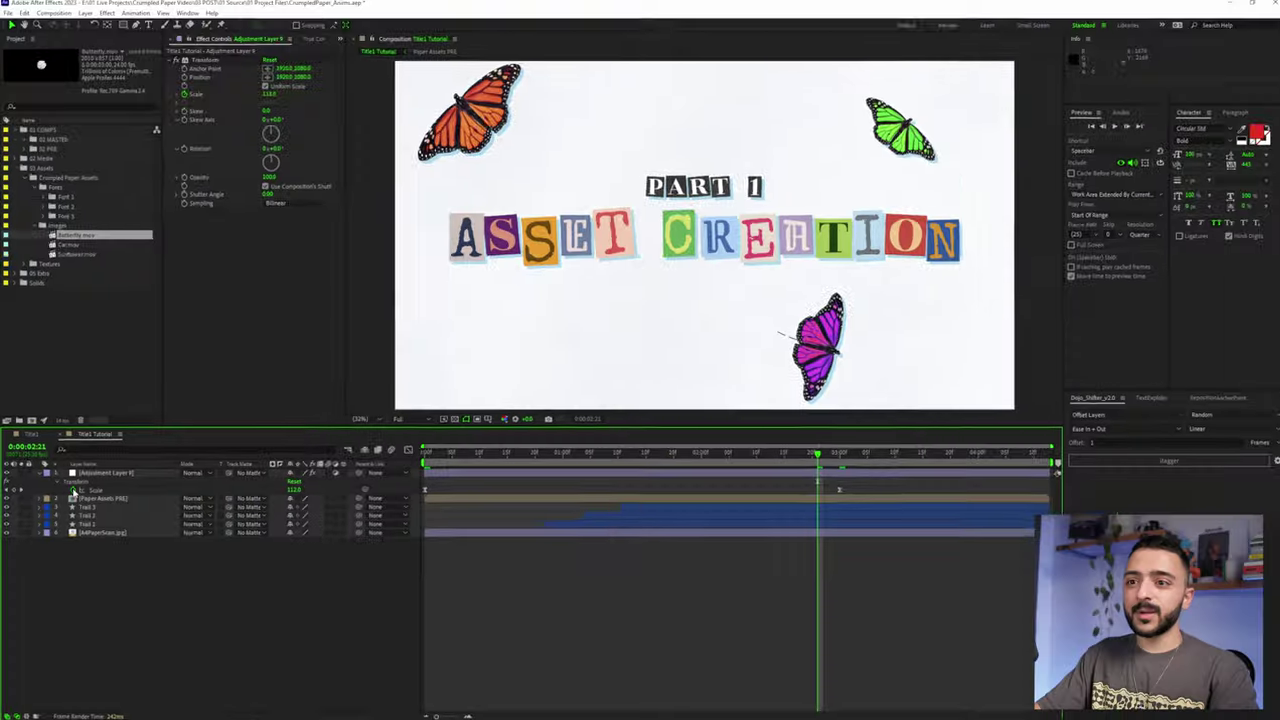
# Give the adjustment layer's Transform Scale the expression posterizeTime(6); value and preview the stepped zoom
pyautogui.keyDown('alt'); pyautogui.click(78, 489); pyautogui.keyUp('alt')
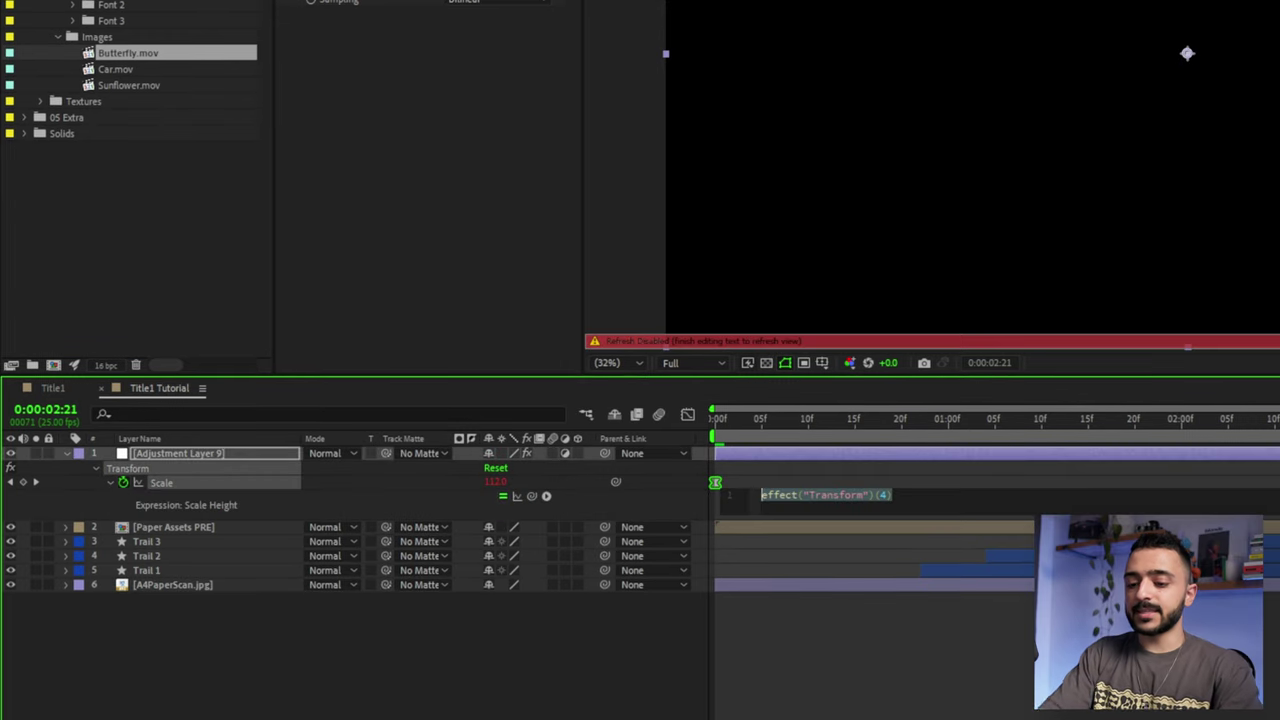
pyautogui.write('posterizeTime(8); ')
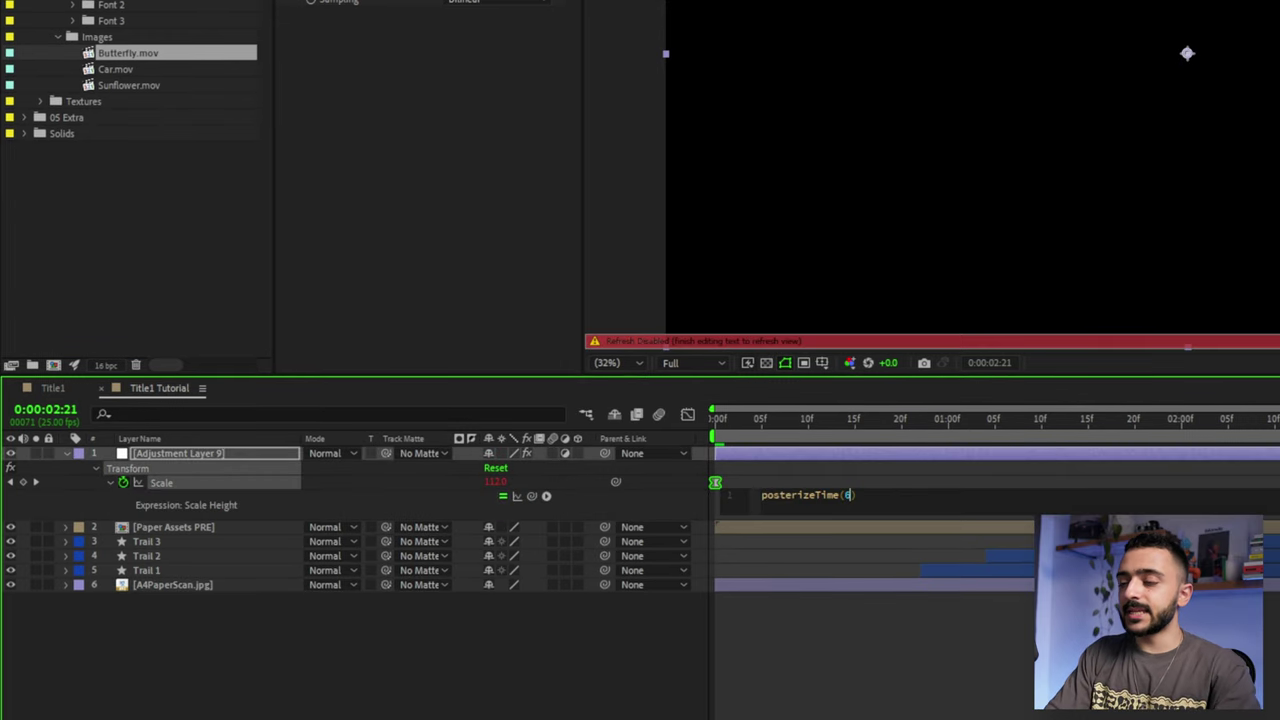
pyautogui.write('value')
pyautogui.click(754, 714)
pyautogui.press('space')
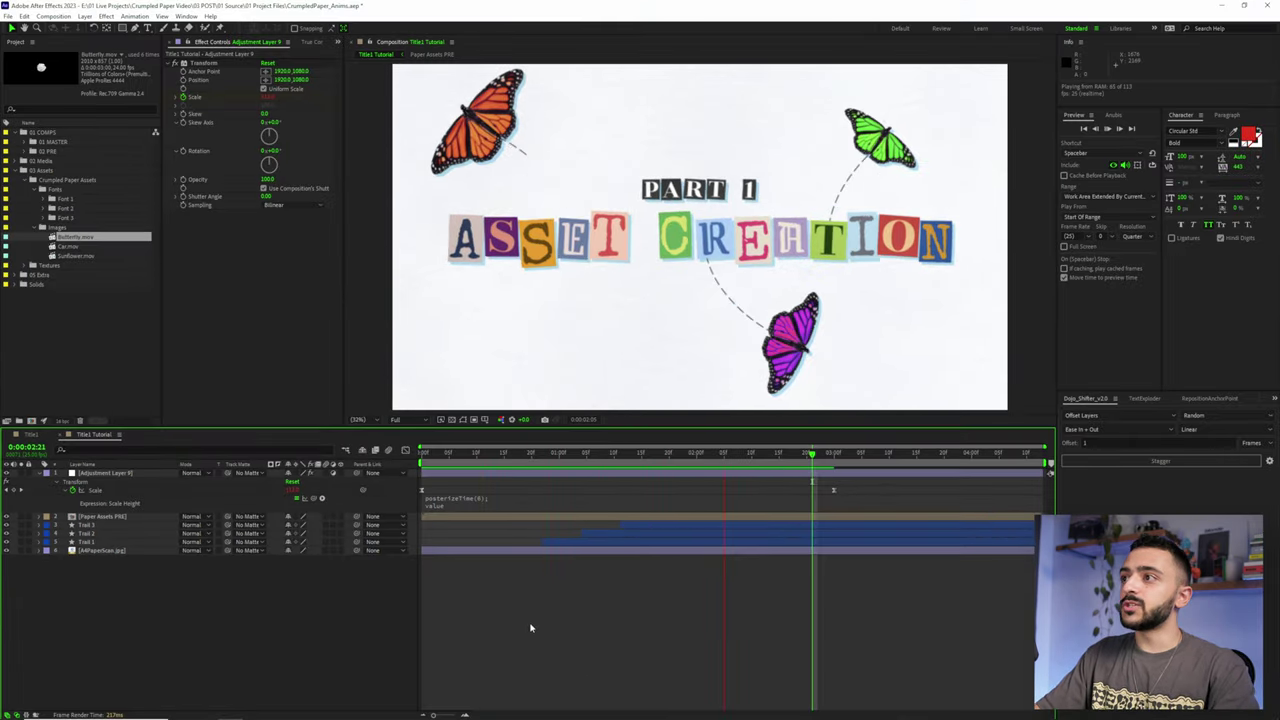
# Replace value on the second line of the Scale expression with loopOut("continue")
pyautogui.click(438, 509)
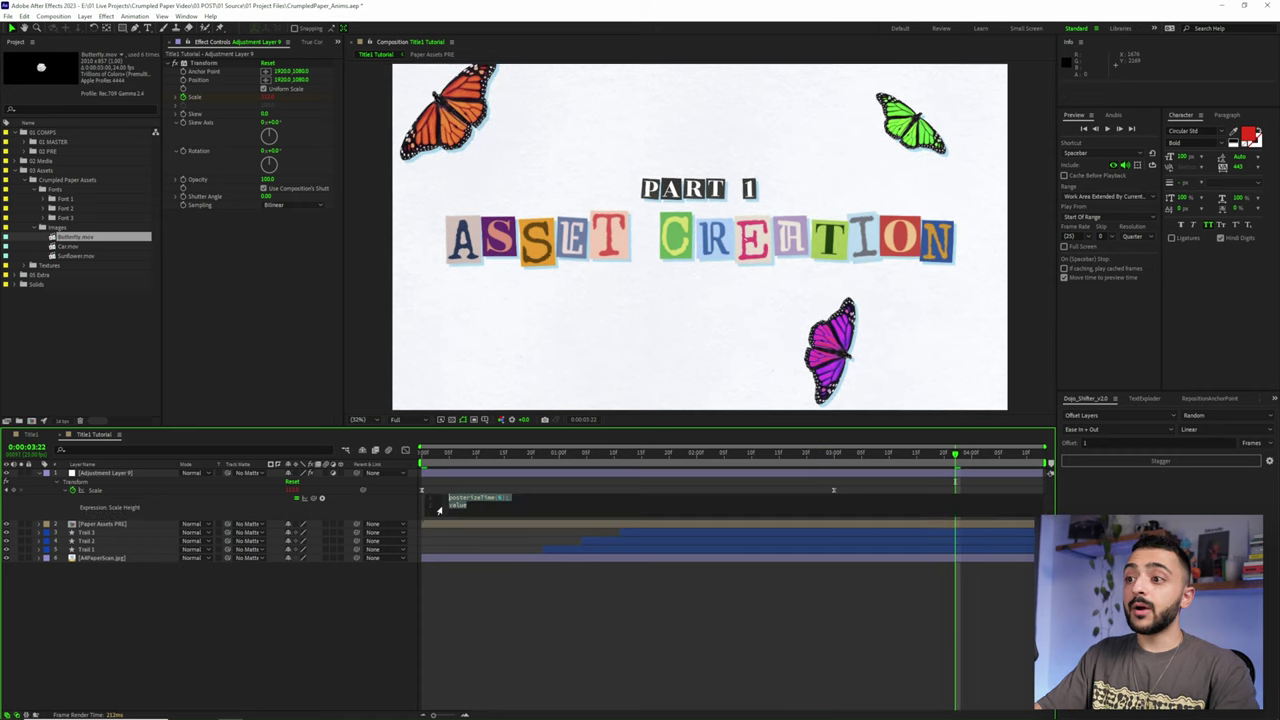
pyautogui.doubleClick(457, 505)
pyautogui.write('loopo')
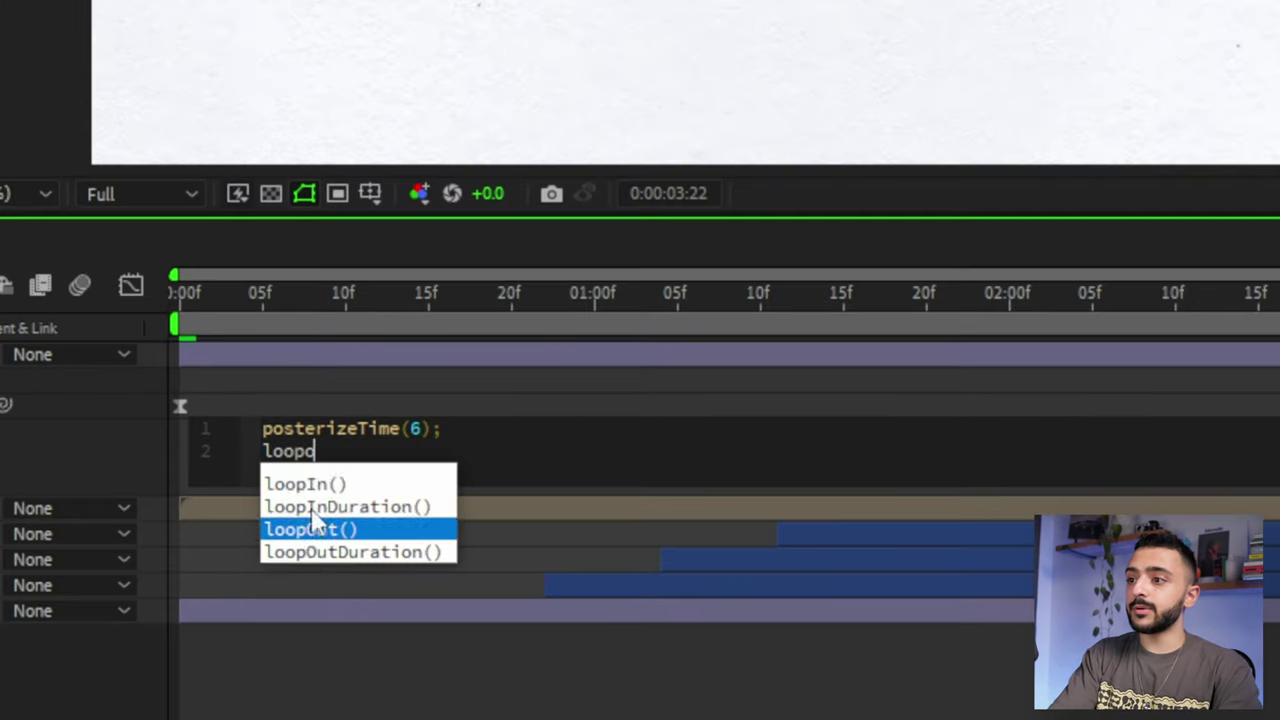
pyautogui.click(312, 528)
pyautogui.write('"c')
pyautogui.press('Return')
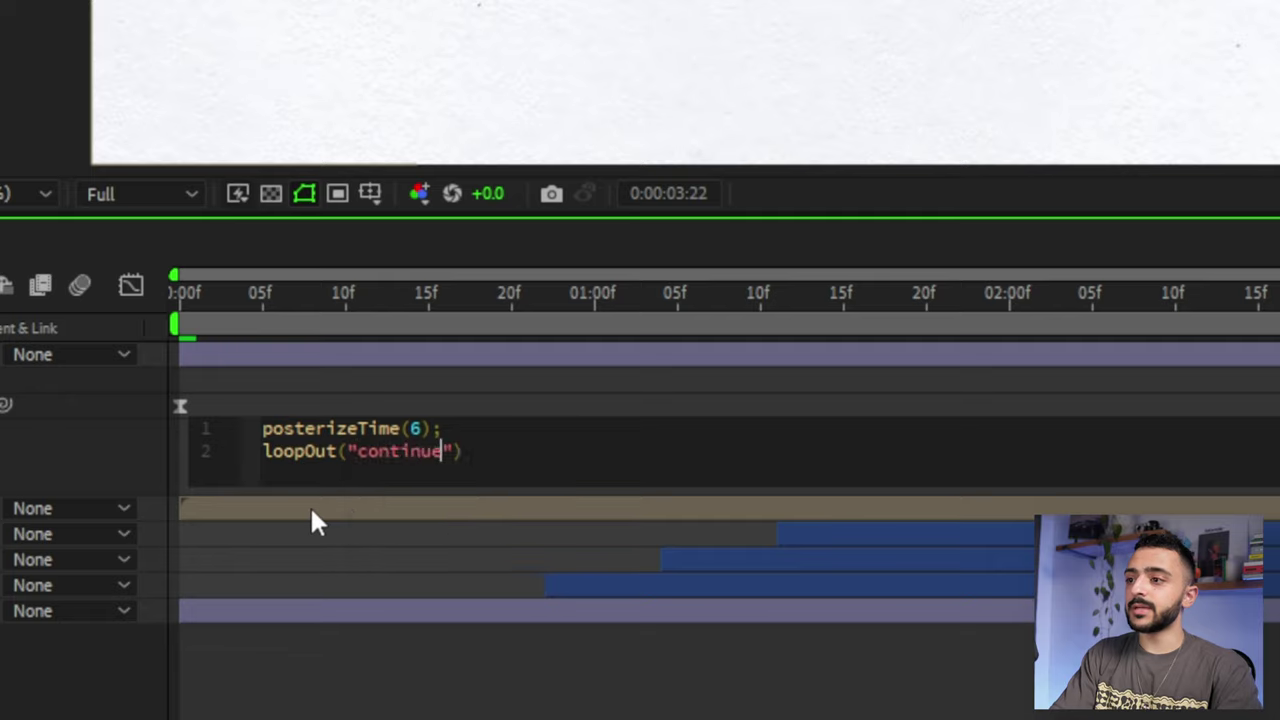
pyautogui.click(438, 565)
# Raise the last Scale keyframe's incoming speed slightly above zero in the speed graph, with full influence, and preview the continuing zoom
pyautogui.click(834, 491)
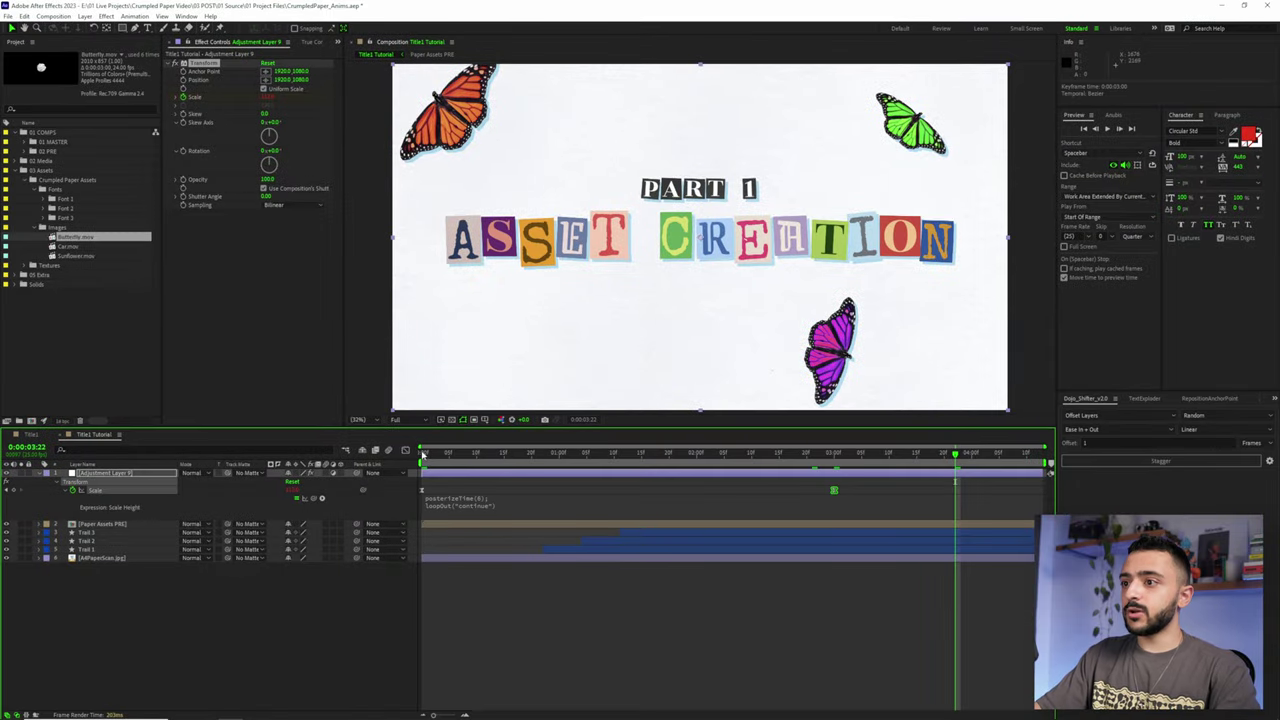
pyautogui.hotkey('shift', 'F3')
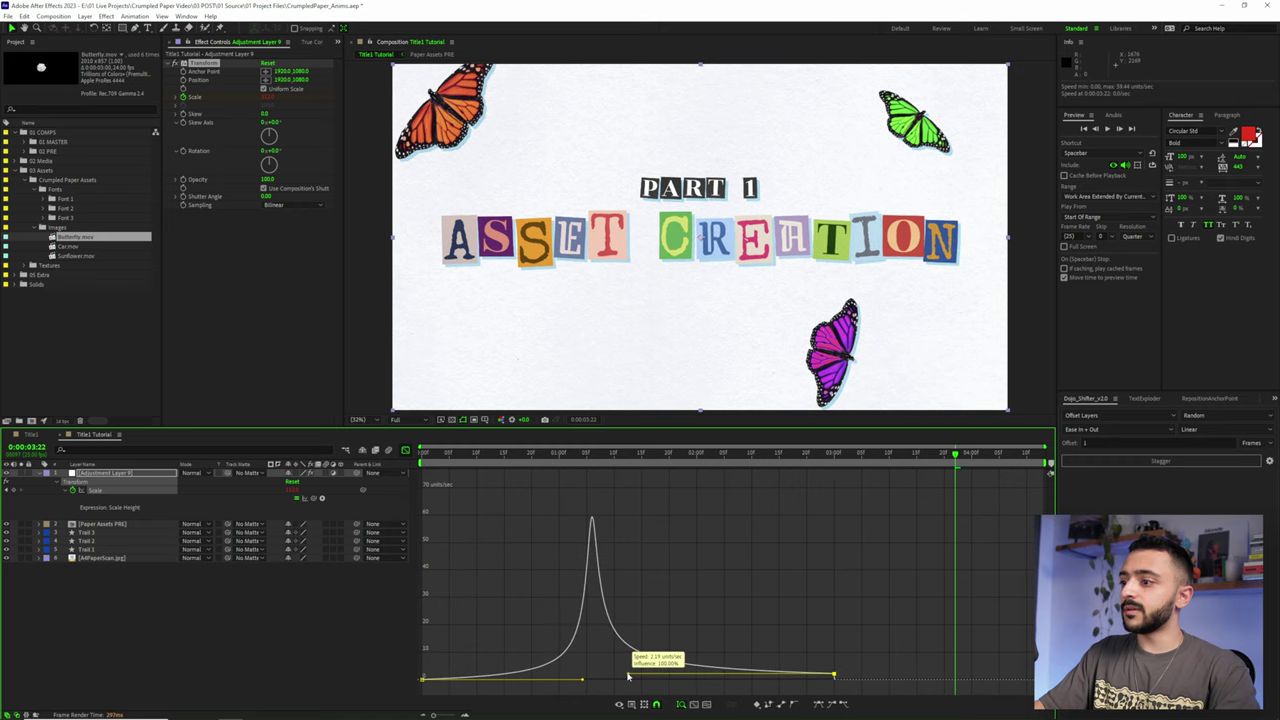
pyautogui.moveTo(628, 679); pyautogui.dragTo(636, 679)
pyautogui.press('space')
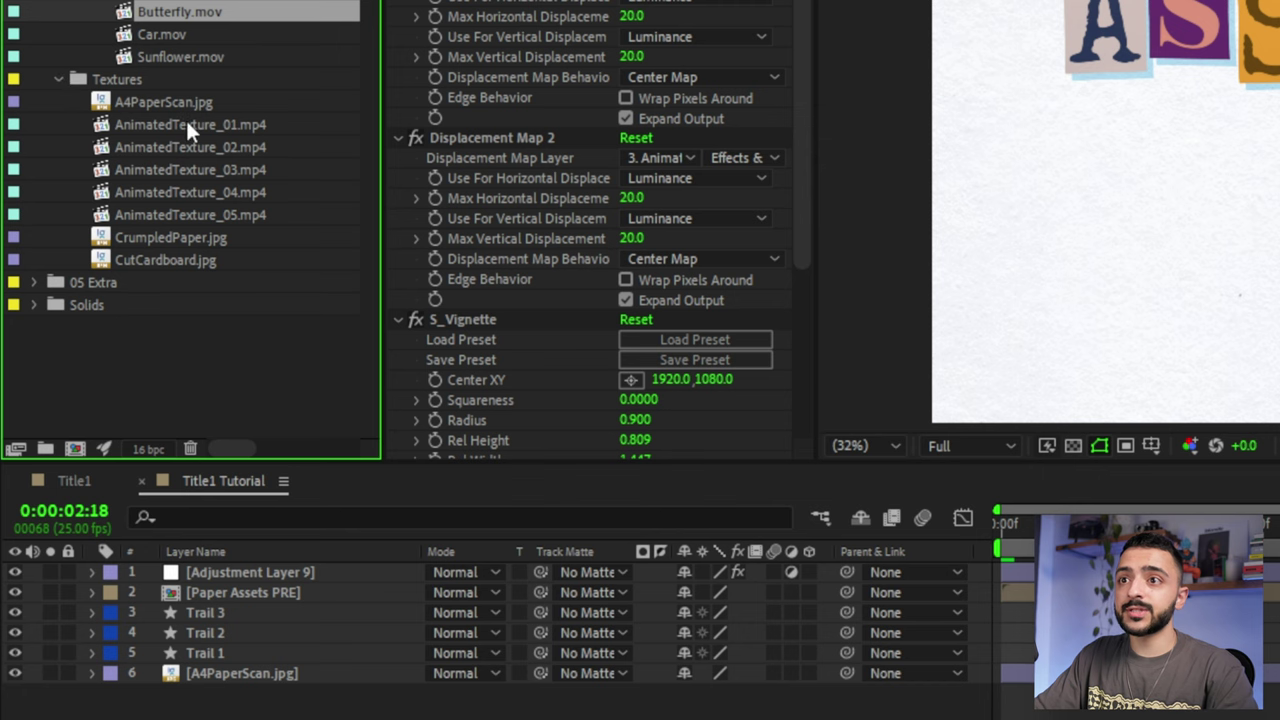
# Place AnimatedTexture_01.mp4 above all layers and set its blending mode to Overlay
pyautogui.click(200, 124)
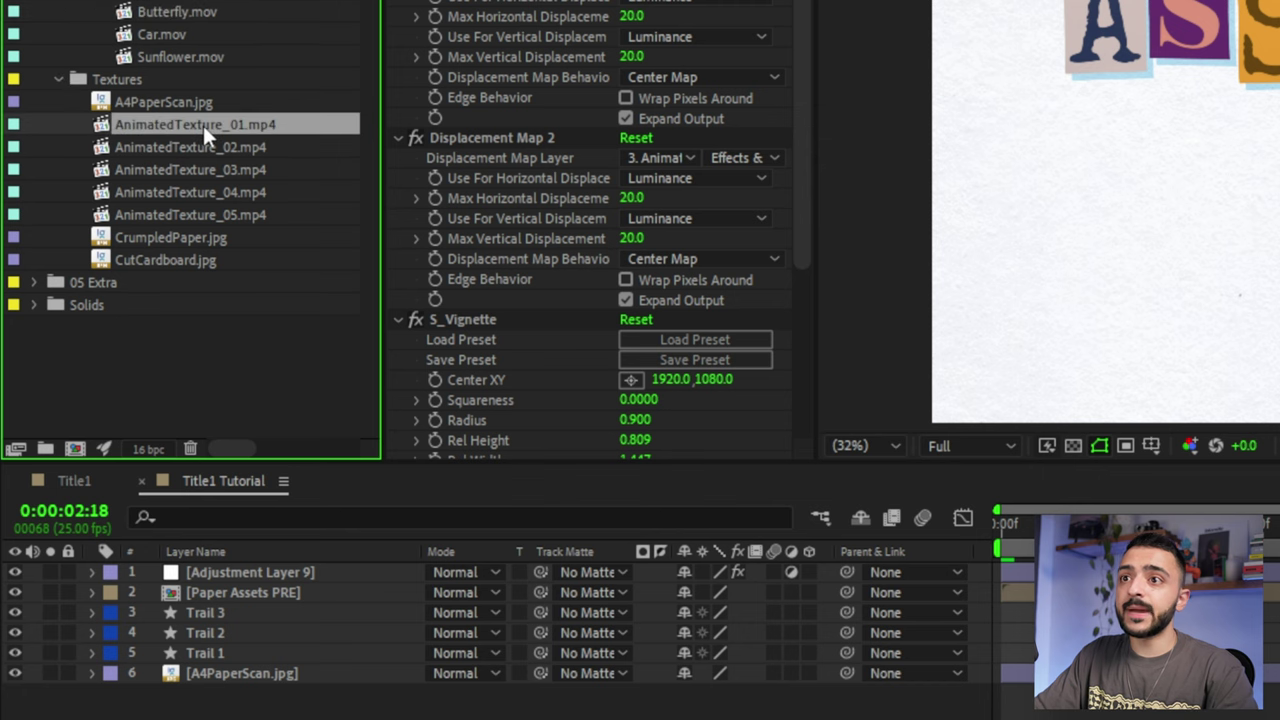
pyautogui.moveTo(233, 124); pyautogui.dragTo(288, 569)
pyautogui.click(207, 474)
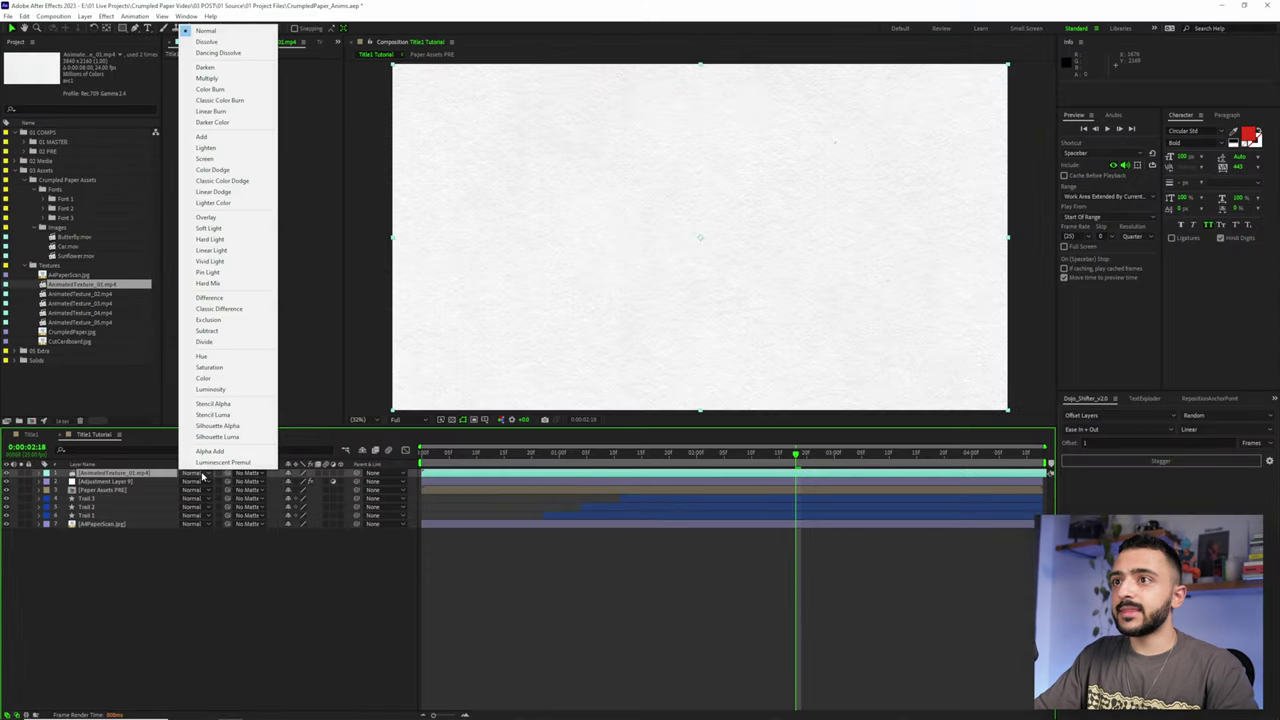
pyautogui.click(211, 218)
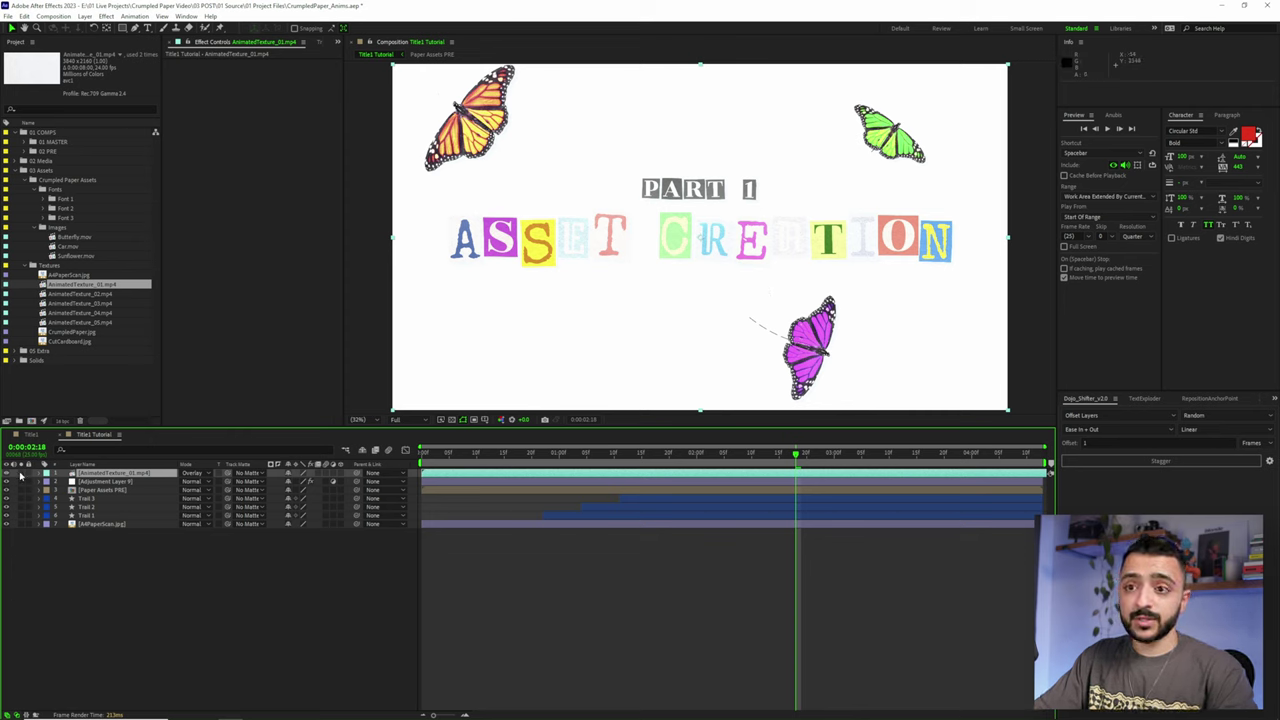
# Solo the texture layer and apply Levels with Input Black 27756.4, narrowing Output Black and Output White to about 13878 and 18247
pyautogui.click(20, 473)
pyautogui.hotkey('ctrl', 'space')
pyautogui.write('levels')
pyautogui.press('Return')
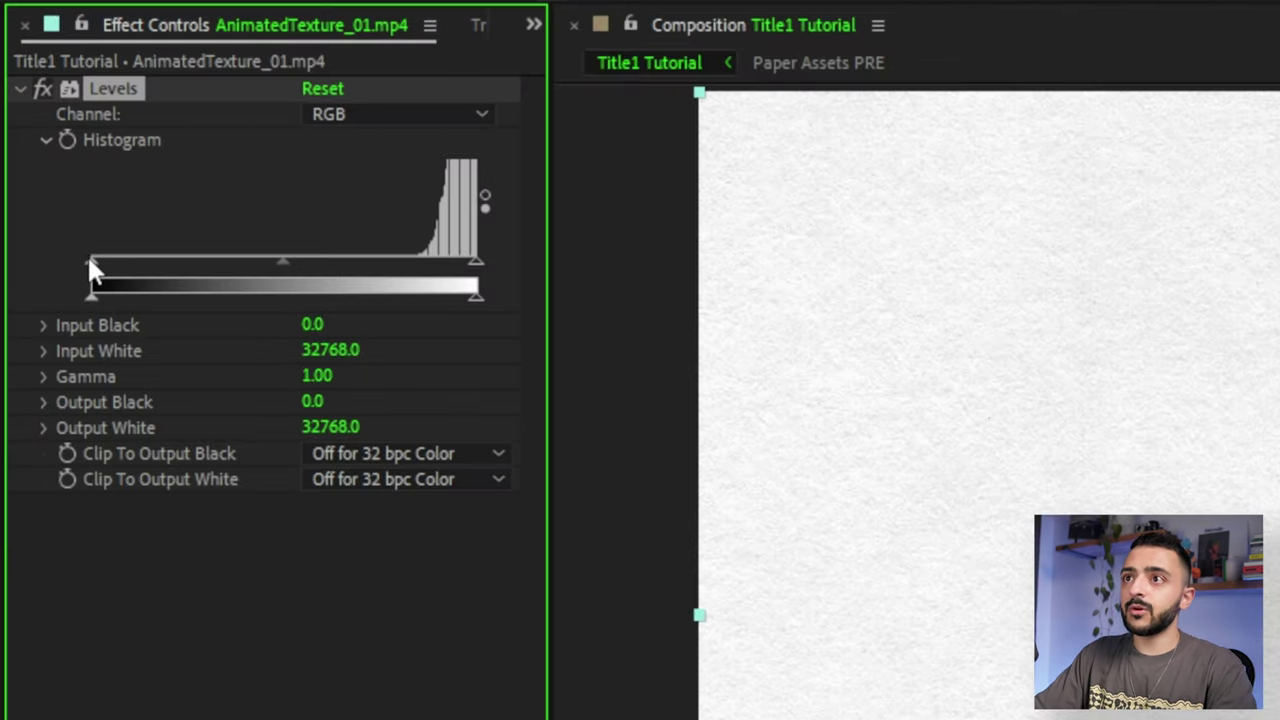
pyautogui.moveTo(89, 262); pyautogui.dragTo(418, 262)
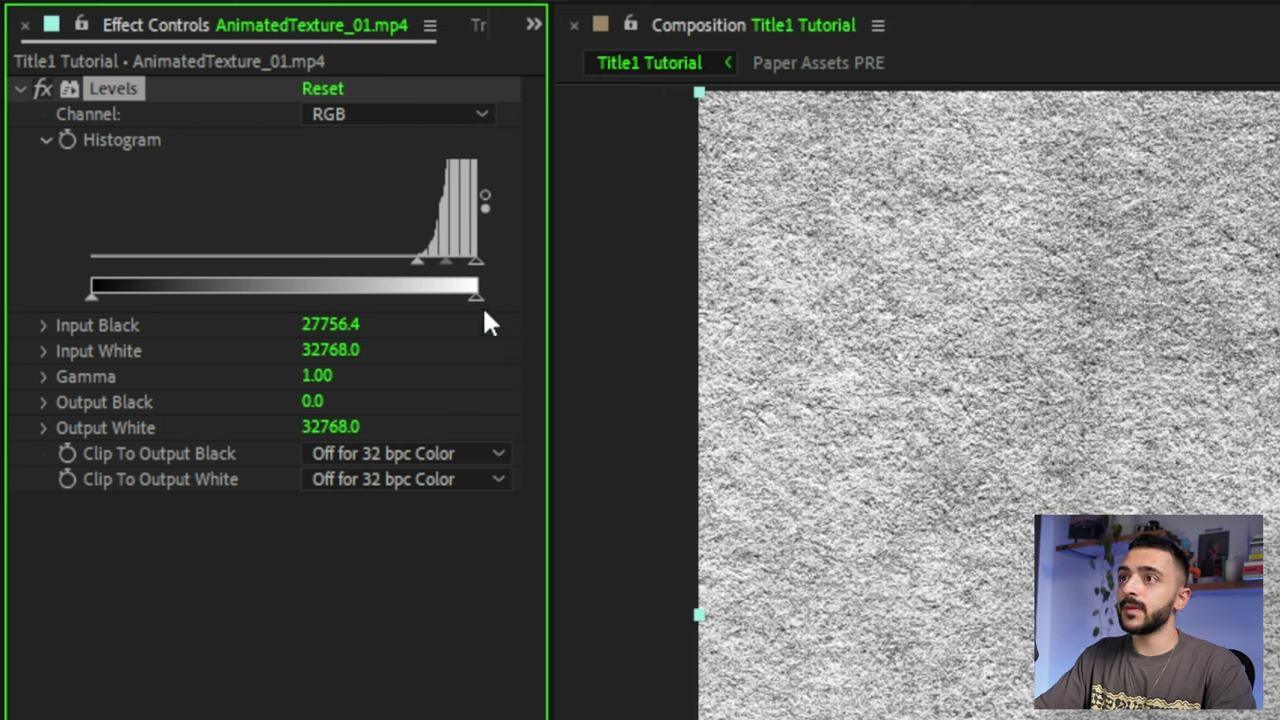
pyautogui.moveTo(473, 295); pyautogui.dragTo(304, 302)
pyautogui.moveTo(93, 296); pyautogui.dragTo(253, 302)
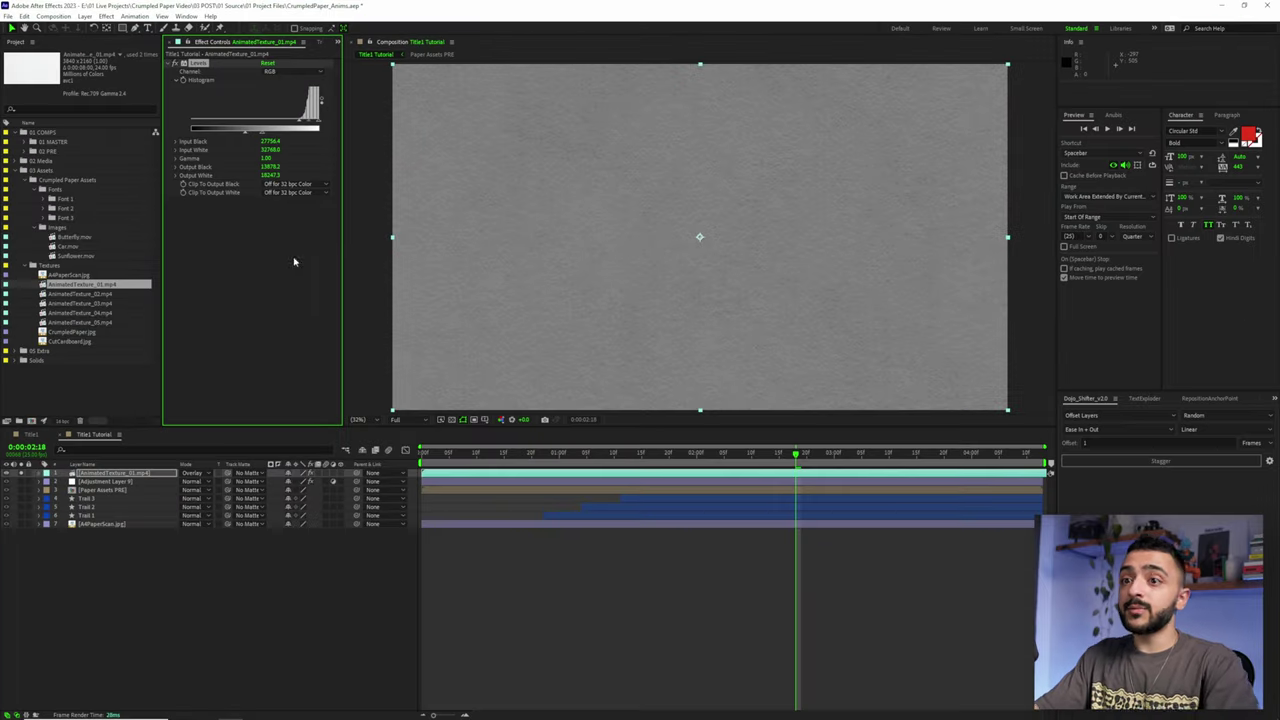
# Unsolo the AnimatedTexture_01 layer and inspect its paper grain on the title letters up close
pyautogui.click(22, 476)
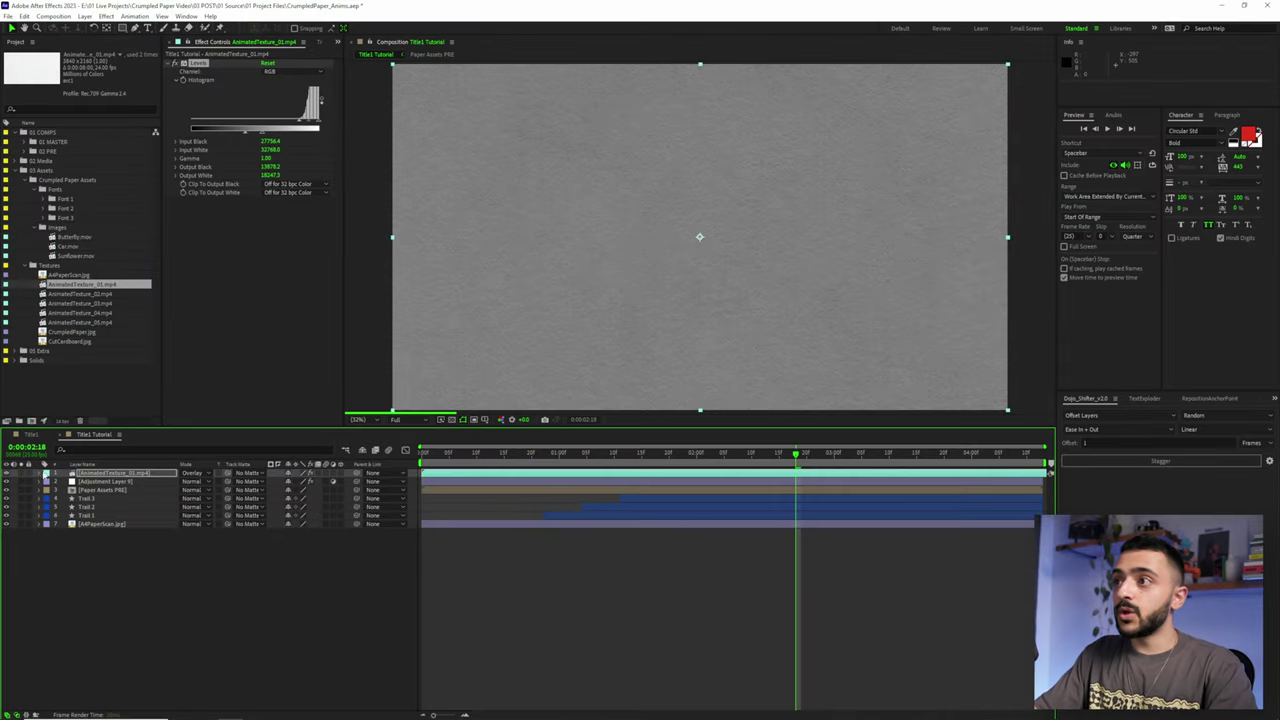
pyautogui.scroll(5, 678, 228)
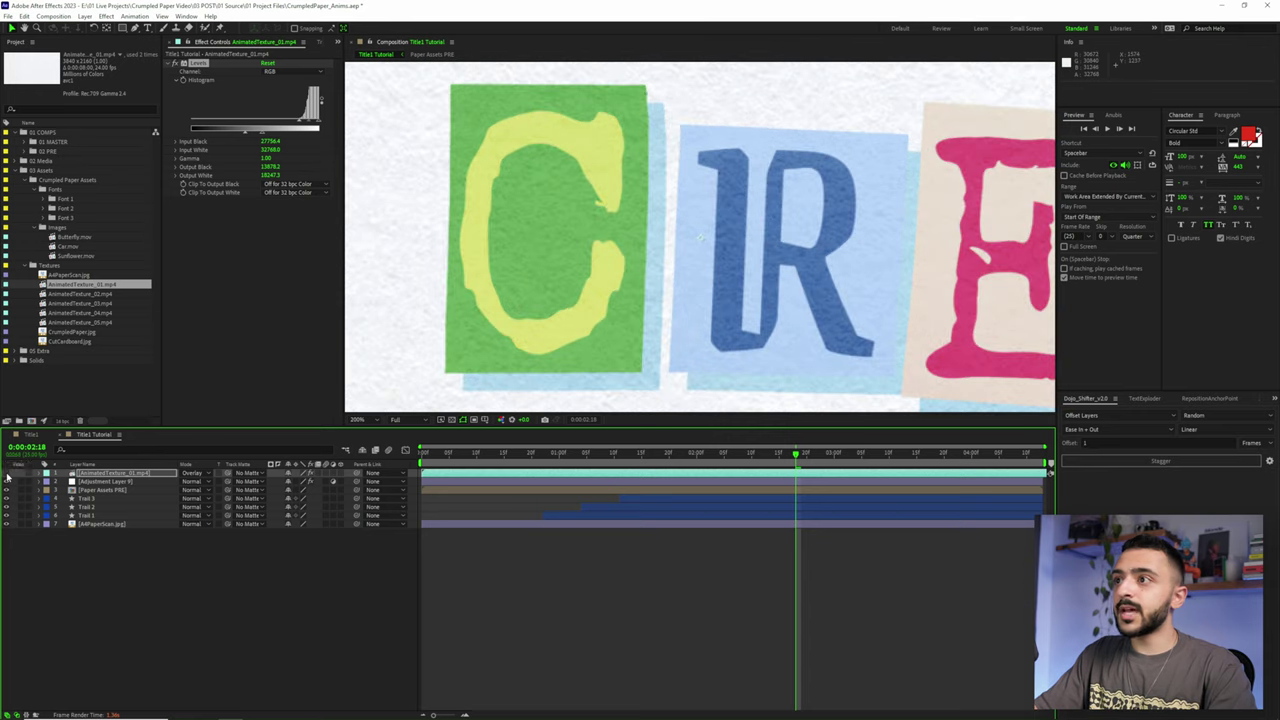
pyautogui.scroll(-4, 630, 206)
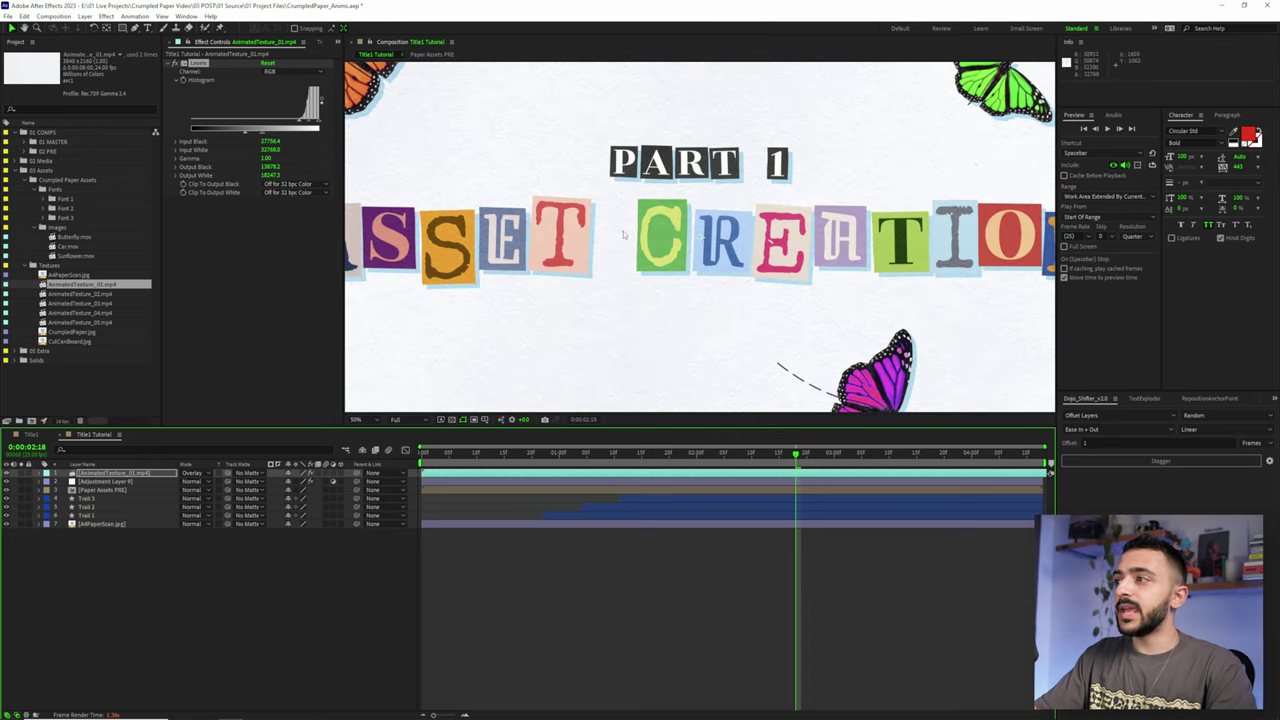
pyautogui.hotkey('shift', '/')
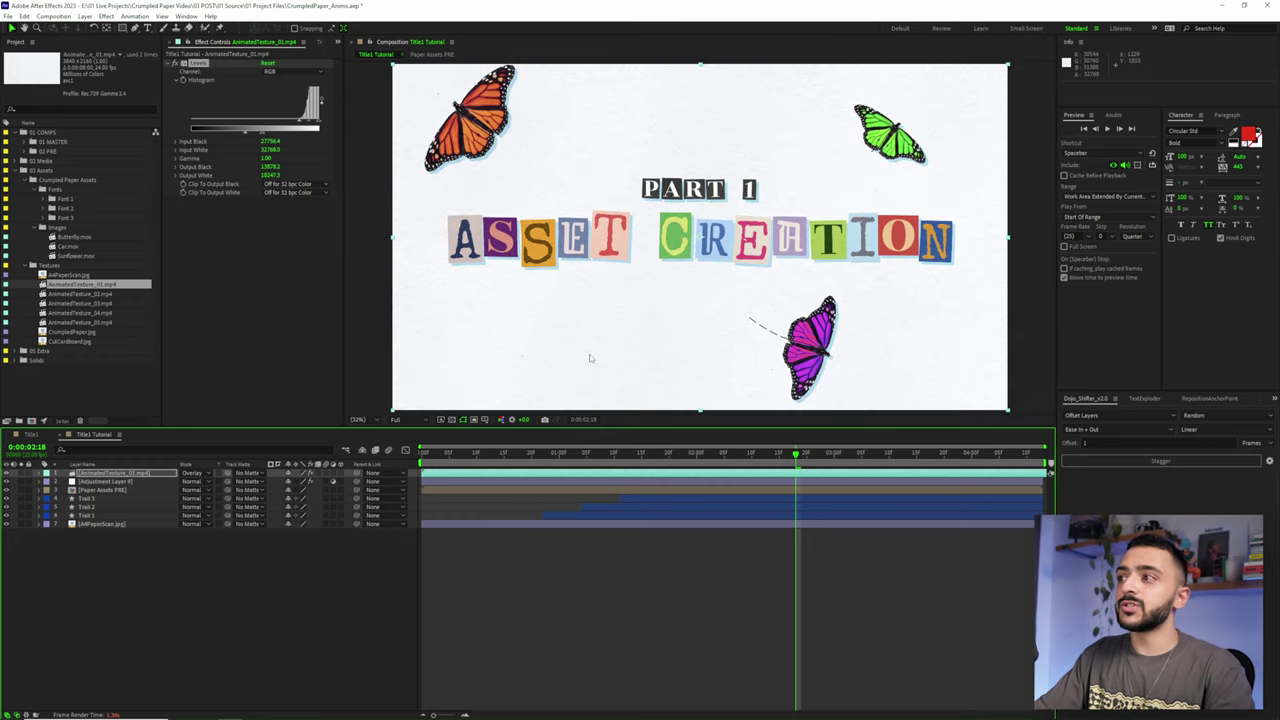
pyautogui.click(573, 585)
# Place AnimatedTexture_02.mp4 above all layers and blend it with Overlay
pyautogui.click(90, 296)
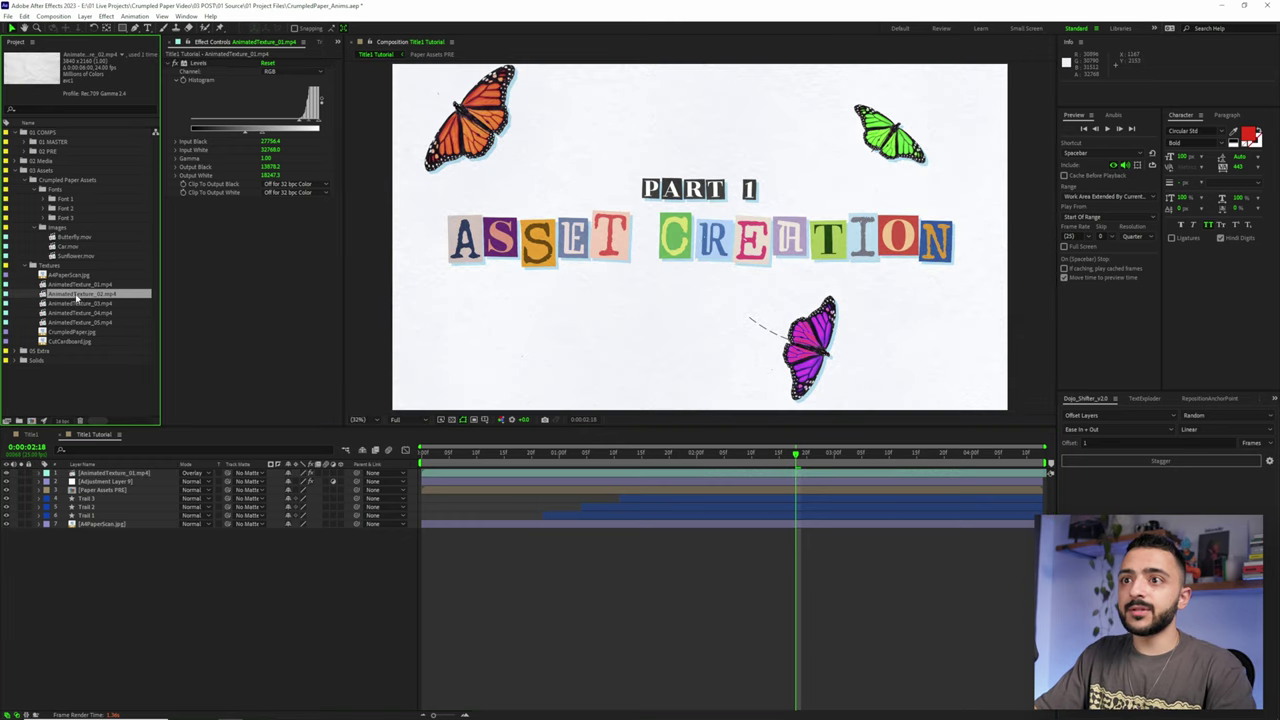
pyautogui.moveTo(90, 296); pyautogui.dragTo(120, 474)
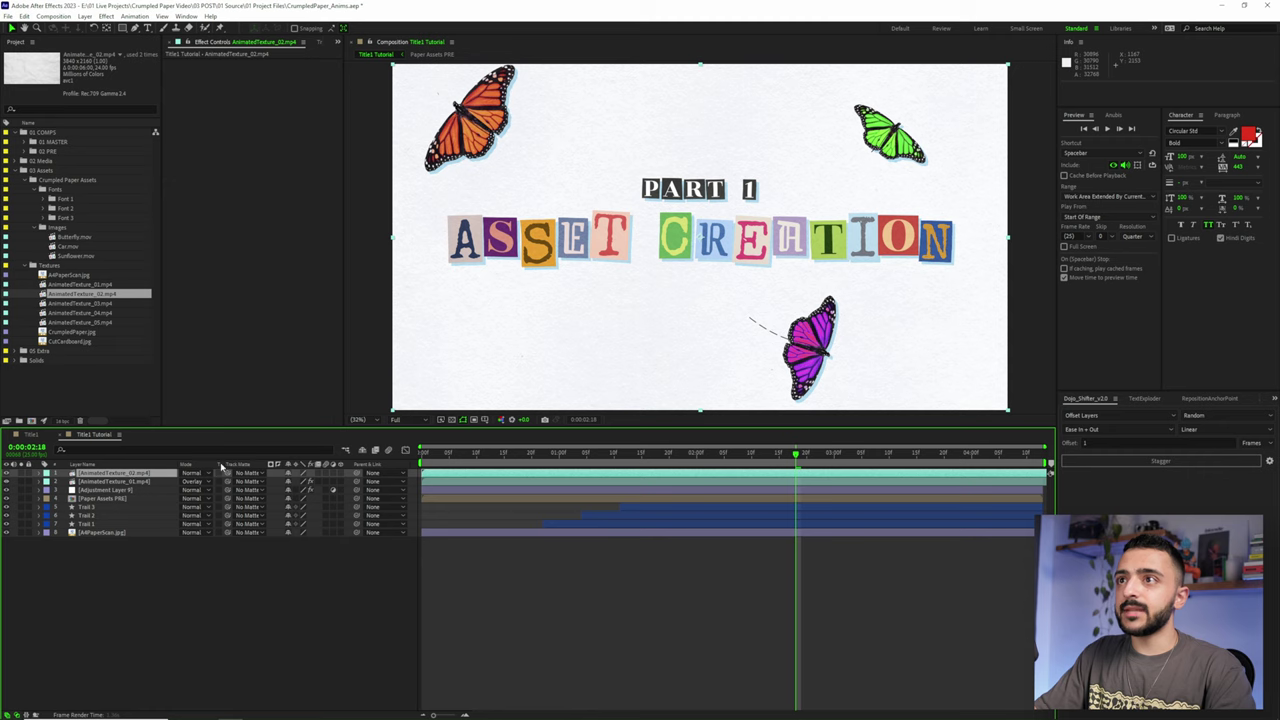
pyautogui.click(208, 477)
pyautogui.click(240, 218)
# Copy the Levels effect from AnimatedTexture_01 to AnimatedTexture_02 and fit the inputs to its histogram, Input Black about 26343 and Input White about 30969
pyautogui.click(130, 482)
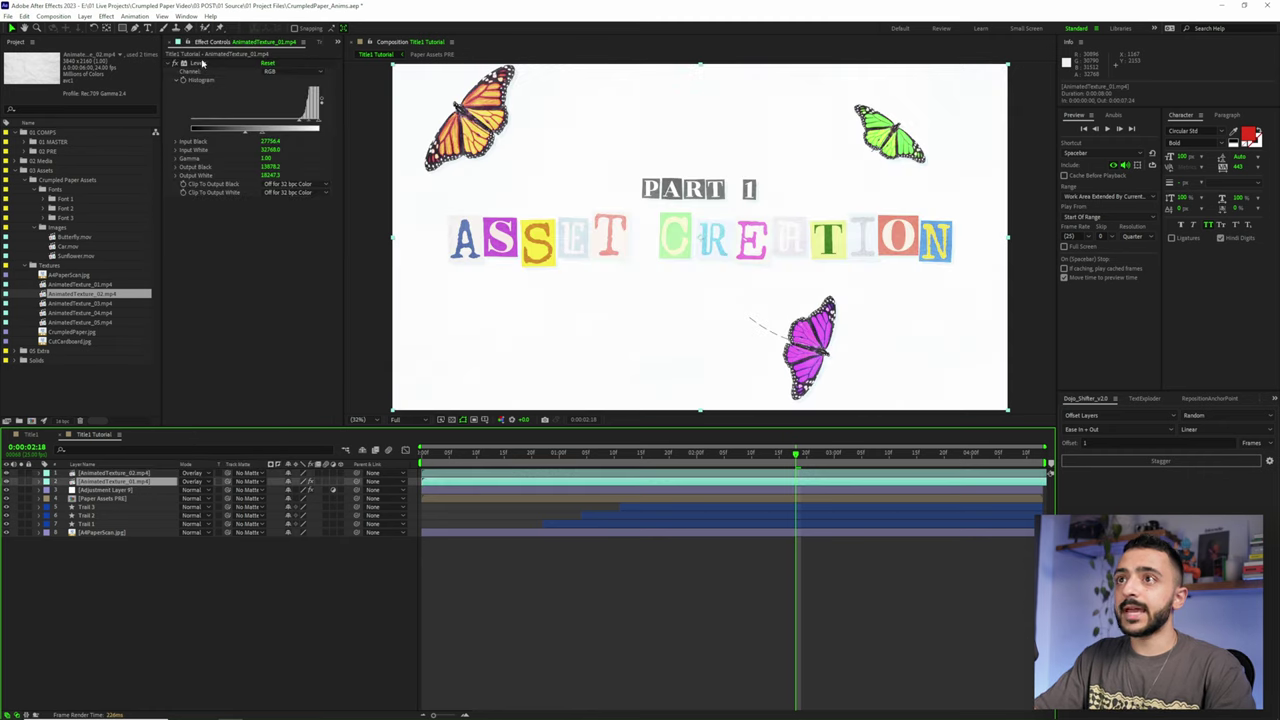
pyautogui.click(199, 63)
pyautogui.click(145, 472)
pyautogui.moveTo(318, 128); pyautogui.dragTo(296, 122)
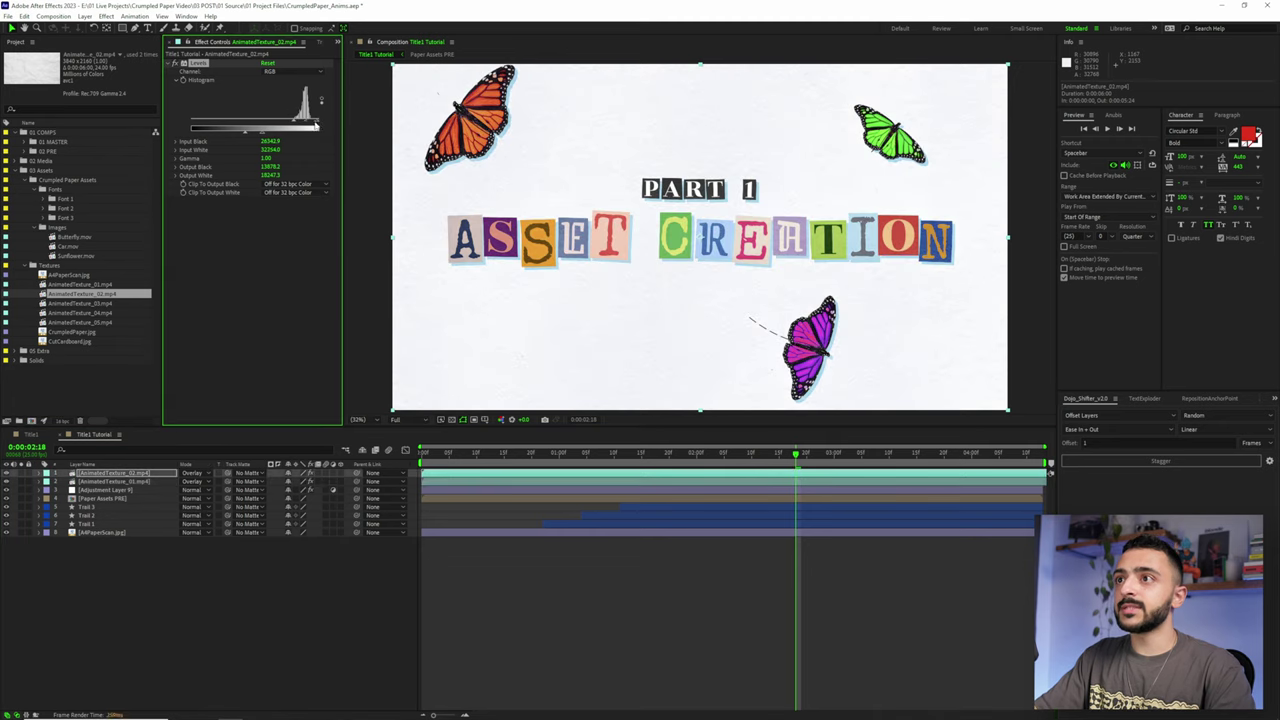
# Preview the AnimatedTexture_02 layer soloed, then together with the whole title
pyautogui.press('space')
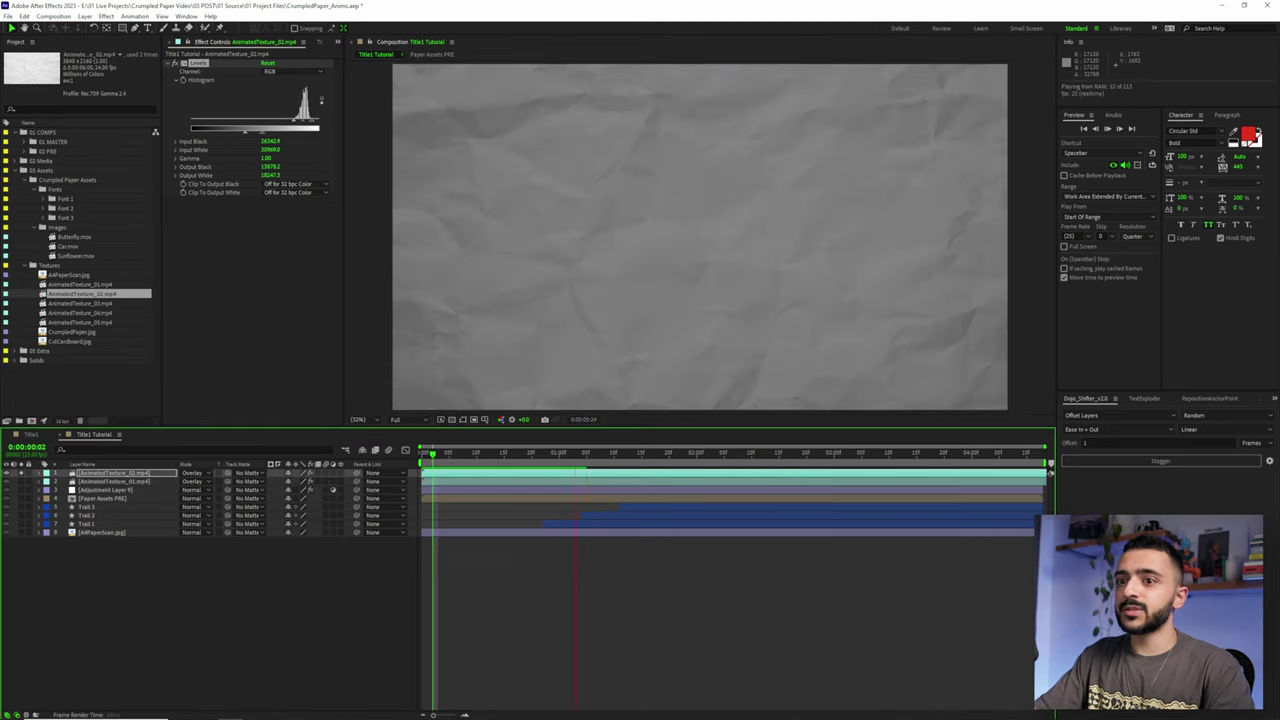
pyautogui.press('space')
pyautogui.click(21, 473)
pyautogui.press('space')
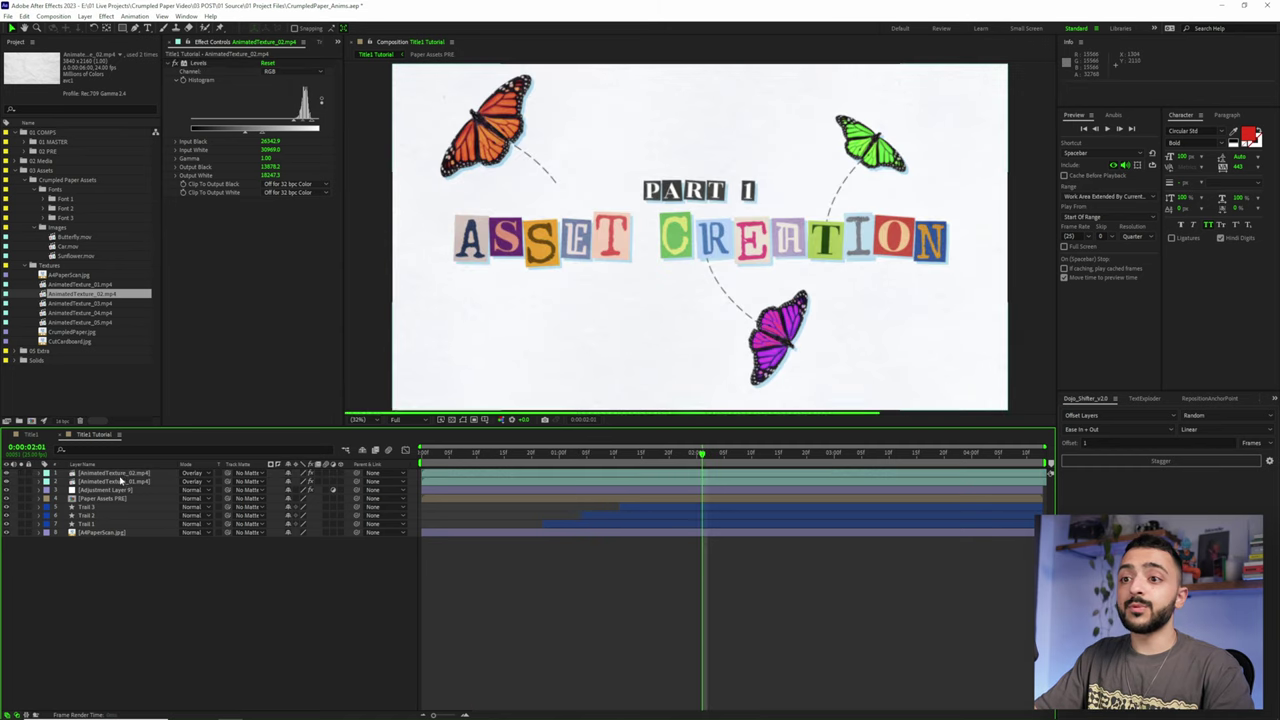
# Move both animated texture layers directly below the adjustment layer so that they follow the zoom
pyautogui.click(119, 473)
pyautogui.keyDown('shift'); pyautogui.click(122, 481); pyautogui.keyUp('shift')
pyautogui.moveTo(122, 481); pyautogui.dragTo(130, 500)
pyautogui.click(428, 459)
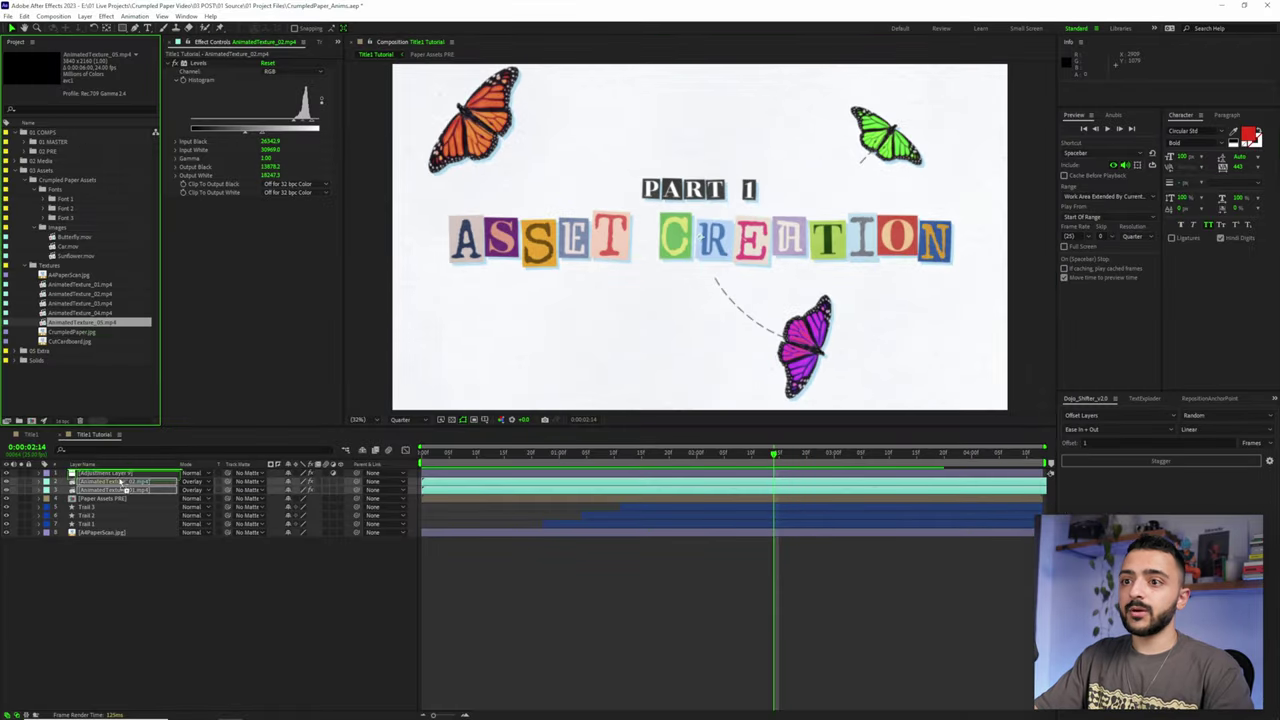
# Insert AnimatedTexture_05.mp4 directly below the adjustment layer and scale it to 113% to fill the frame at the start
pyautogui.moveTo(122, 483); pyautogui.dragTo(122, 480)
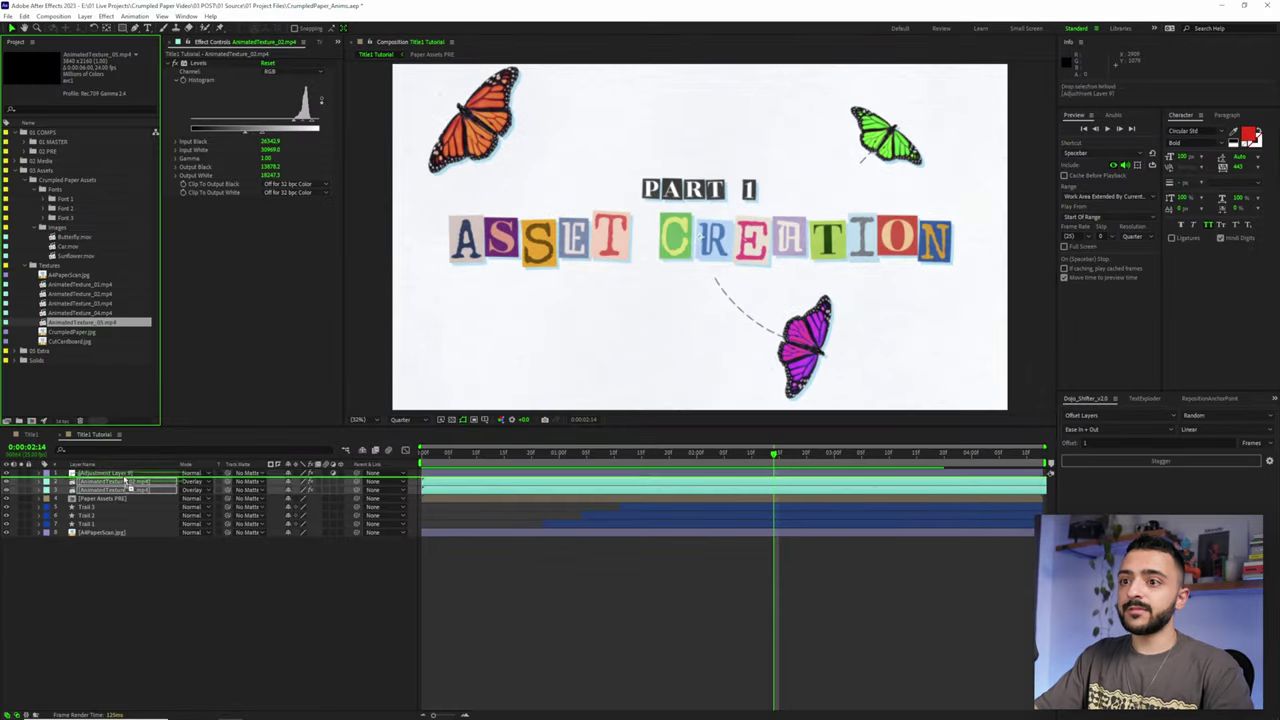
pyautogui.press('Home')
pyautogui.press('s')
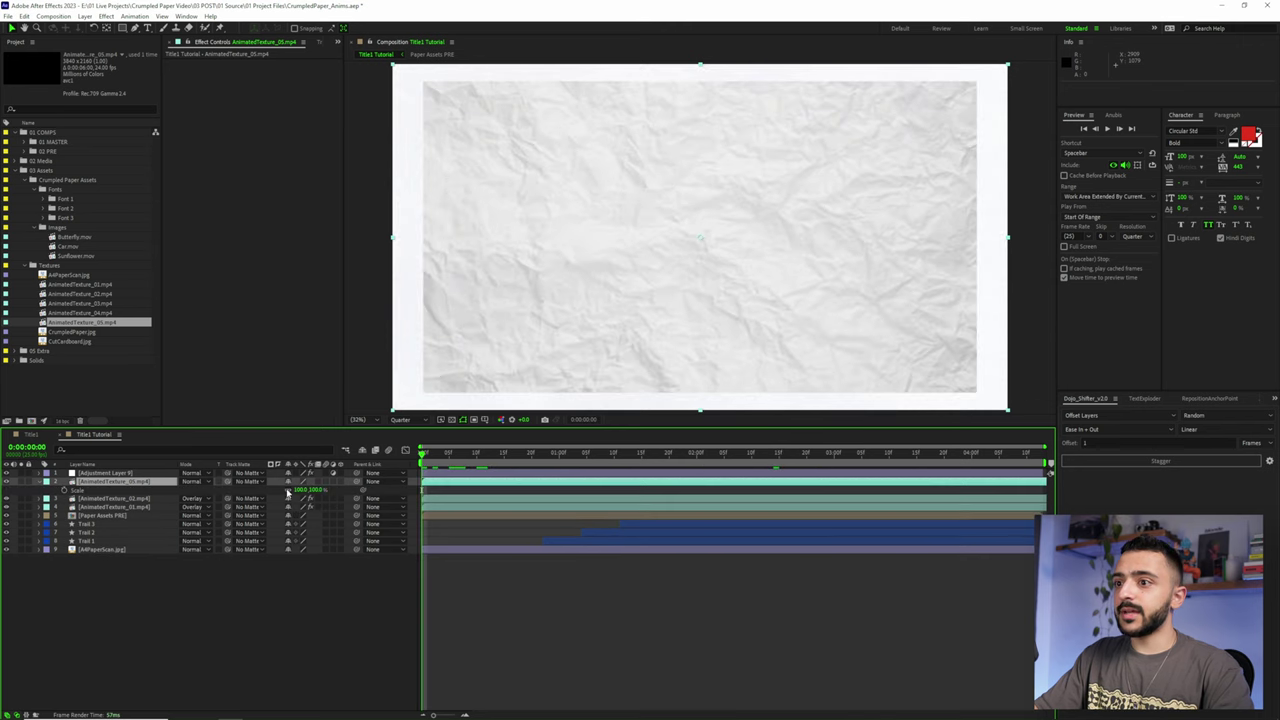
pyautogui.moveTo(300, 490); pyautogui.dragTo(313, 490)
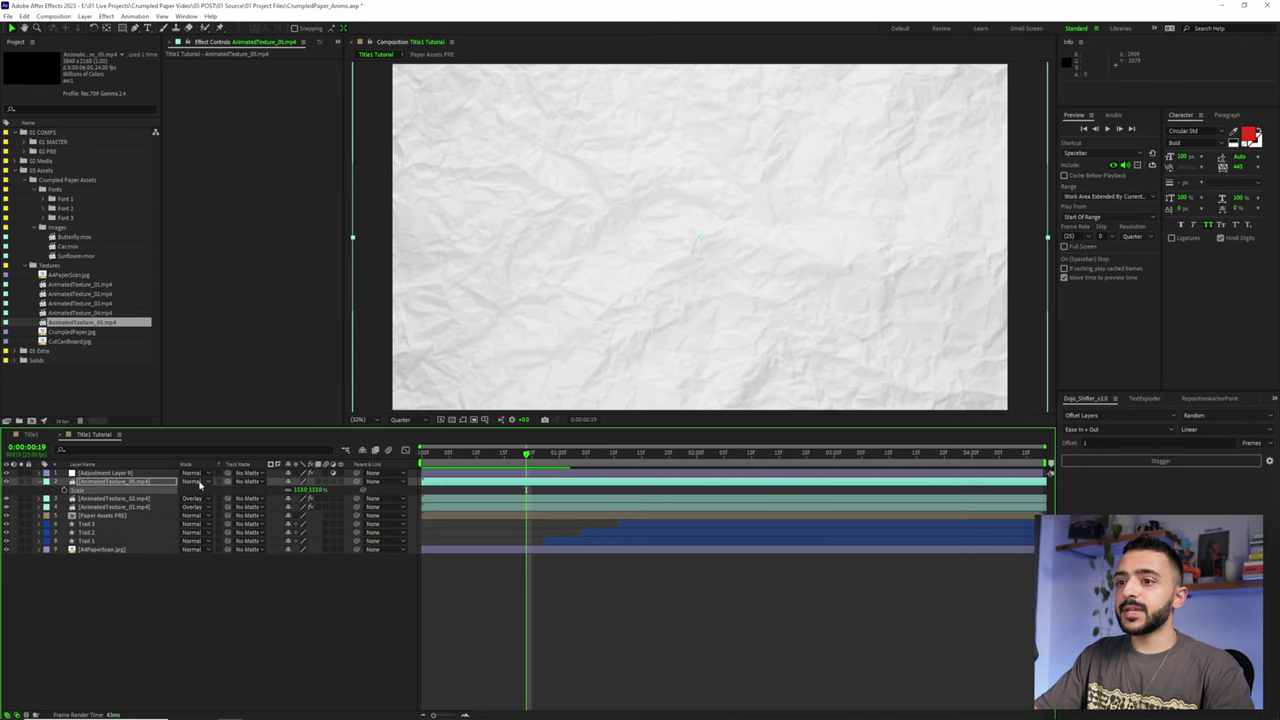
# Blend AnimatedTexture_05 with Multiply and apply Levels with Input White about 30969 and Gamma 0.77
pyautogui.click(198, 482)
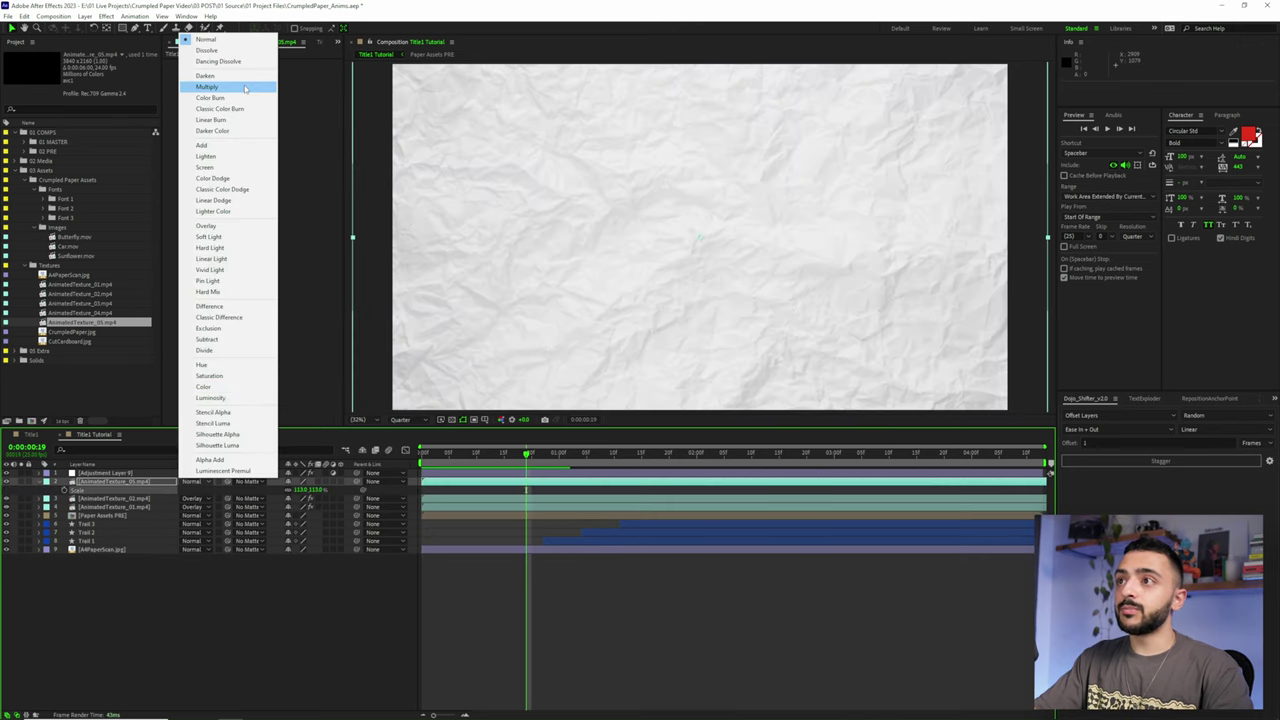
pyautogui.click(245, 89)
pyautogui.hotkey('ctrl', 'space')
pyautogui.write('lev')
pyautogui.press('Return')
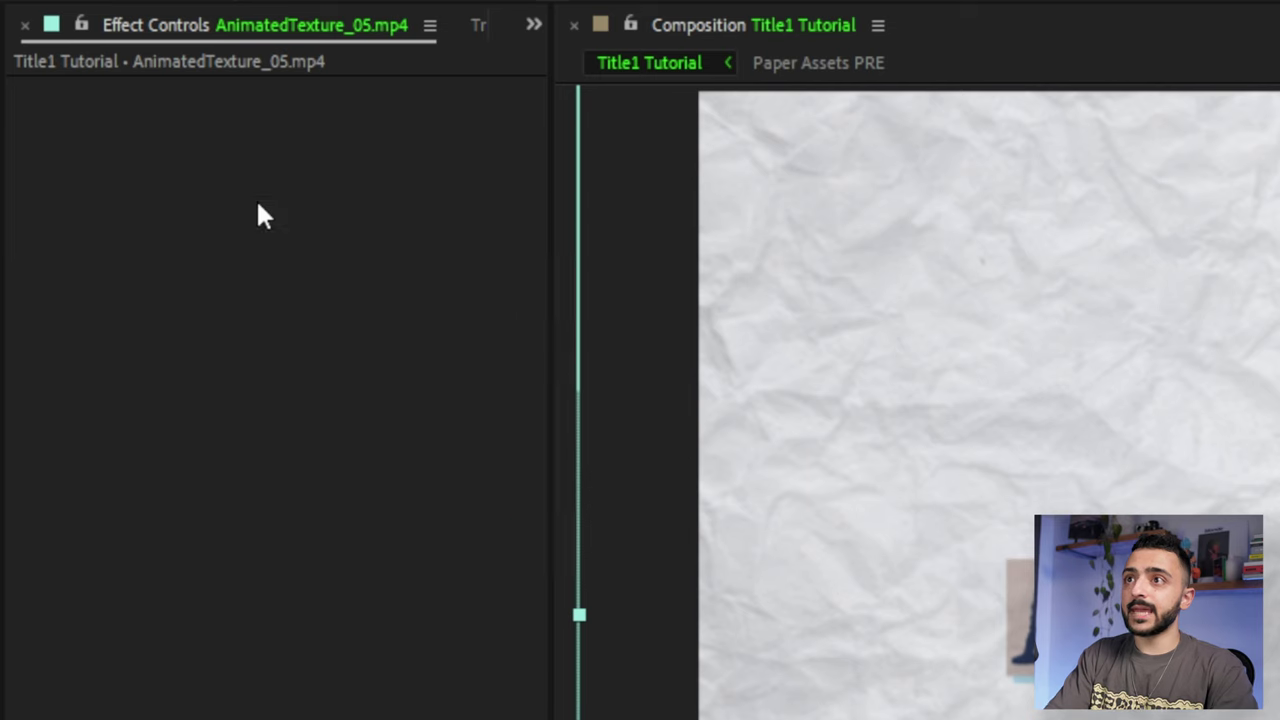
pyautogui.moveTo(476, 278)
pyautogui.mouseDown()
pyautogui.moveTo(420, 272)
pyautogui.moveTo(452, 277)
pyautogui.mouseUp()
pyautogui.moveTo(272, 261); pyautogui.dragTo(308, 281)
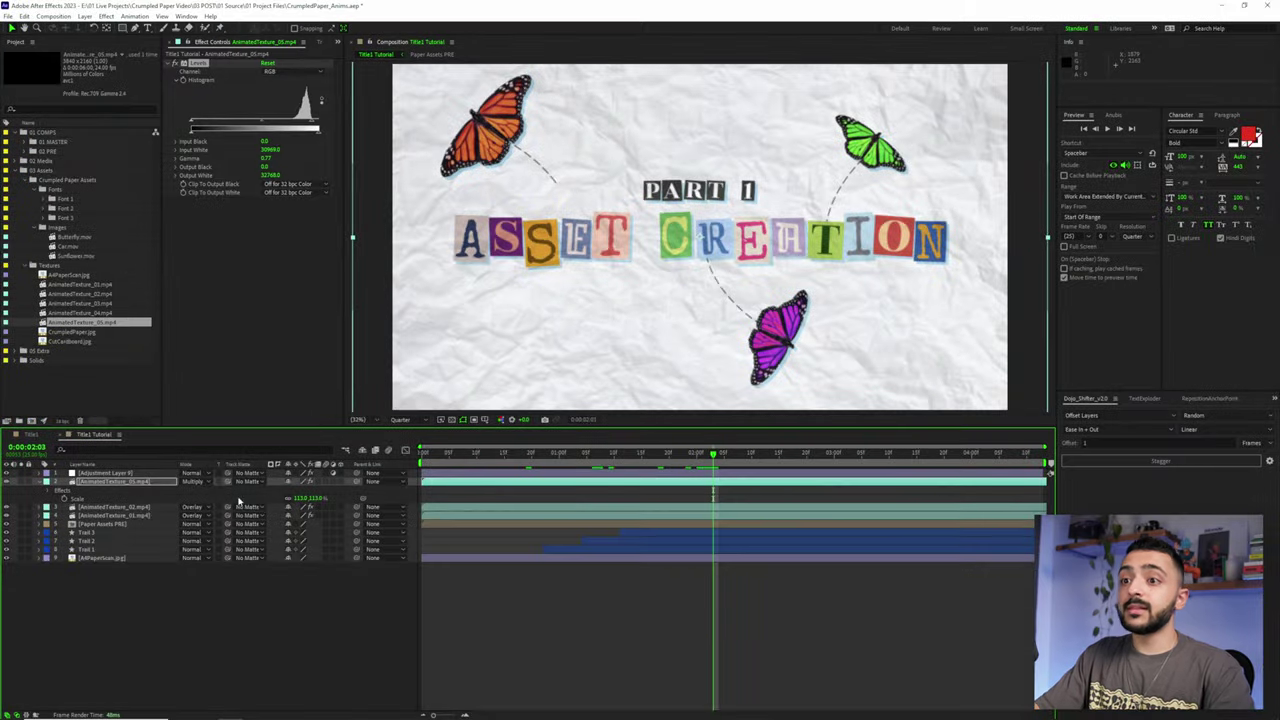
# Set the AnimatedTexture_05 layer's opacity to 40%
pyautogui.click(140, 482)
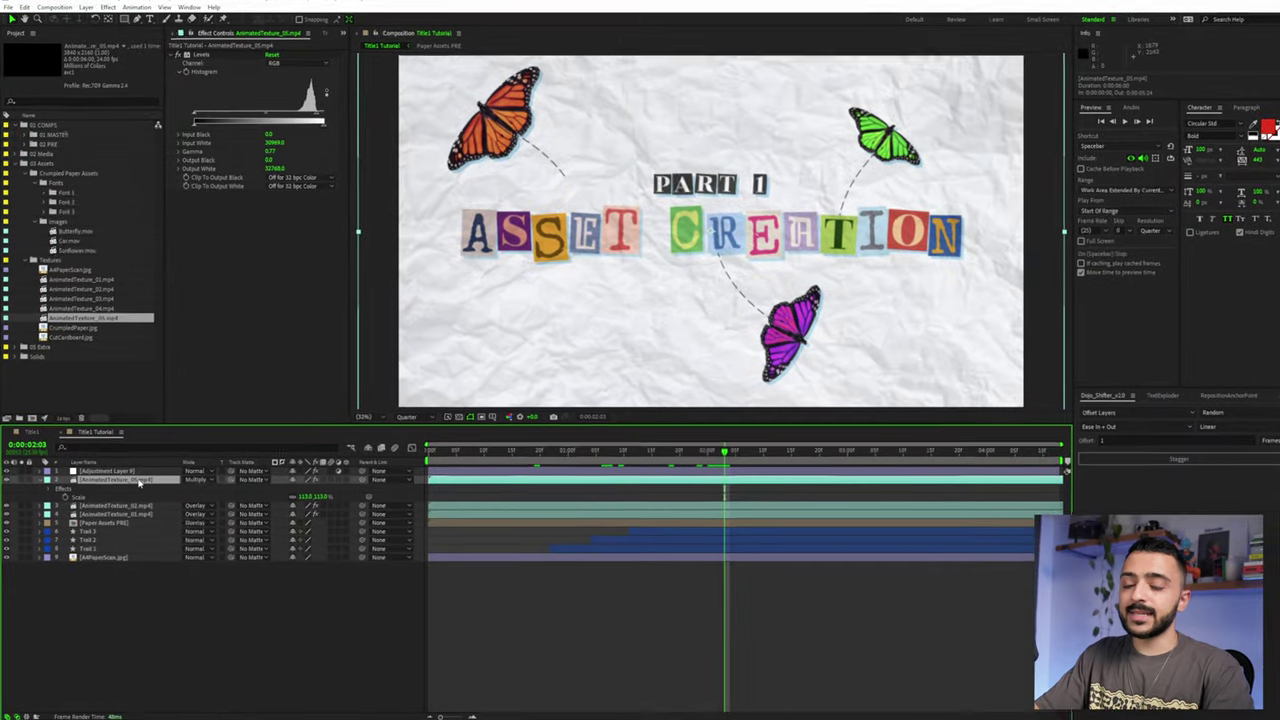
pyautogui.press('t')
pyautogui.click(297, 488)
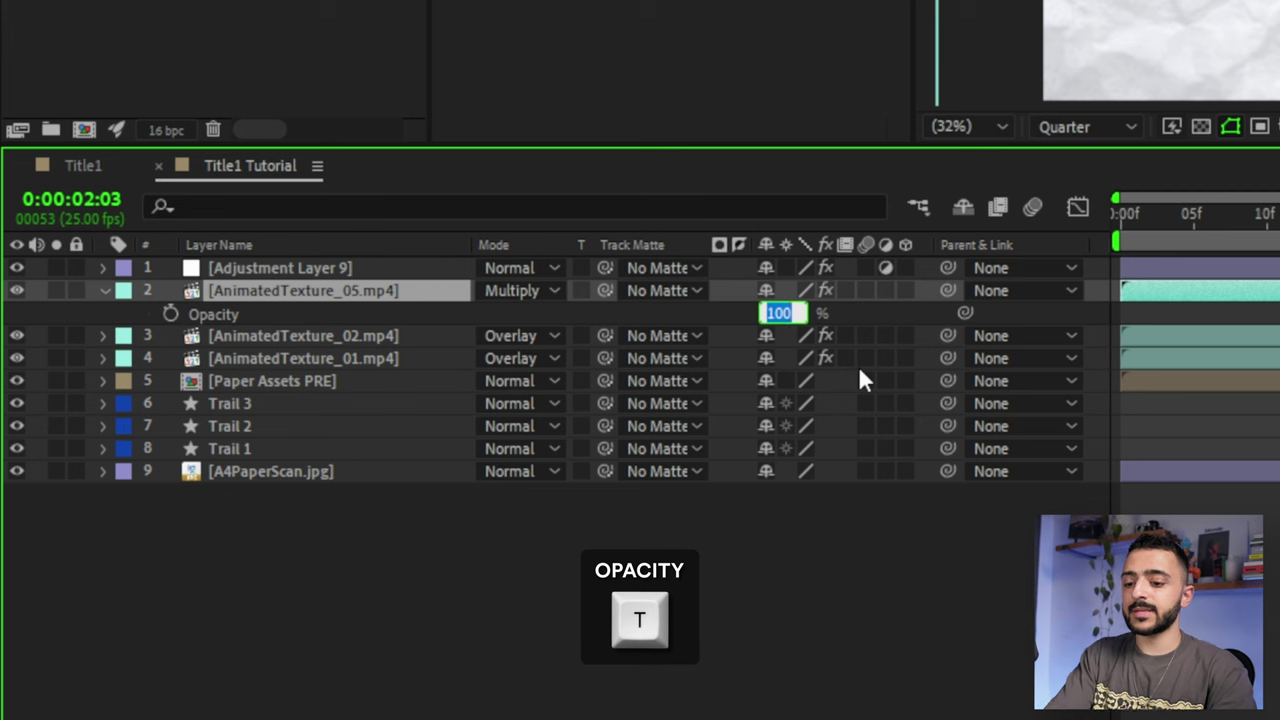
pyautogui.write('40')
pyautogui.press('Return')
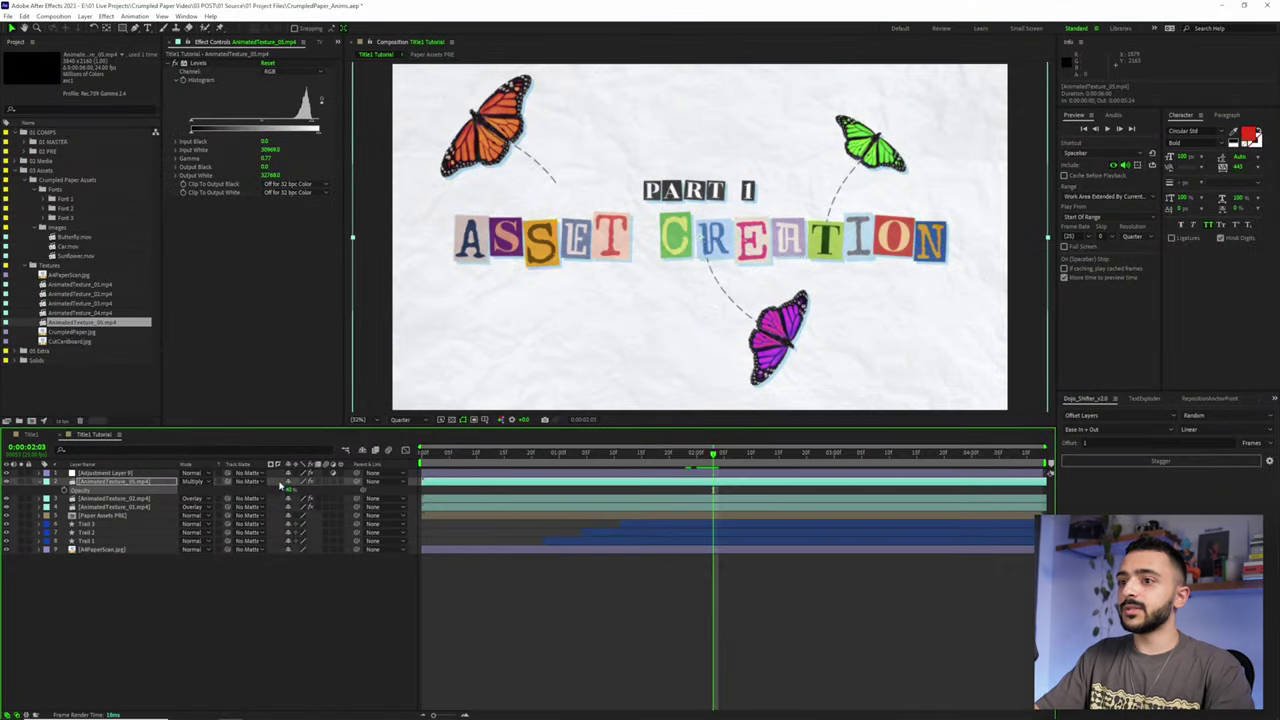
# Preview the animation and apply CC Vignette to the adjustment layer with an Amount of 50
pyautogui.press('space')
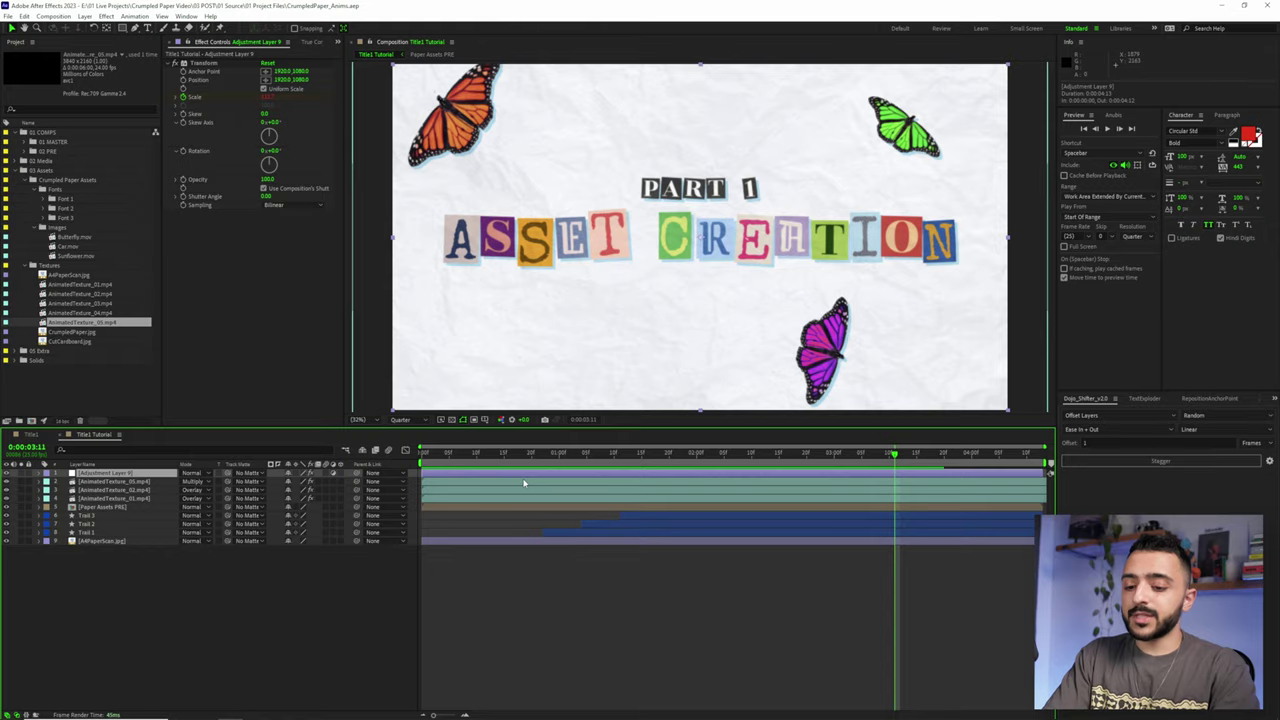
pyautogui.hotkey('ctrl', 'space')
pyautogui.write('vign')
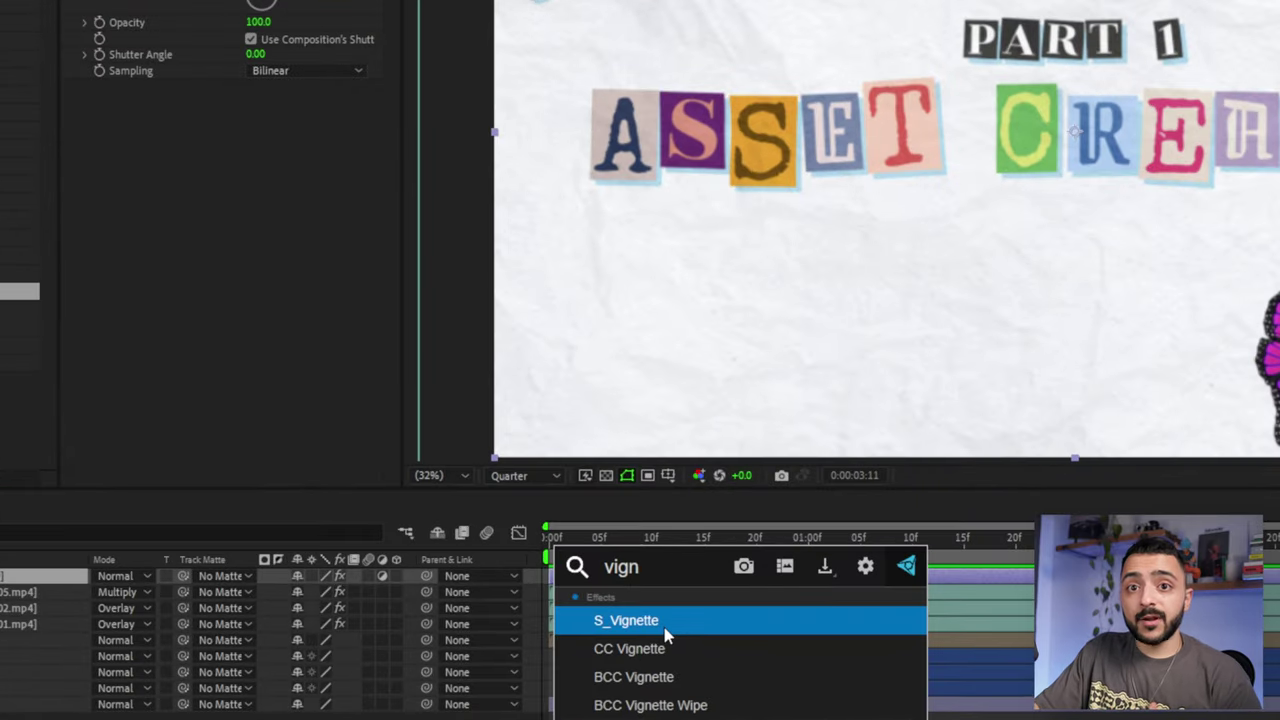
pyautogui.click(675, 650)
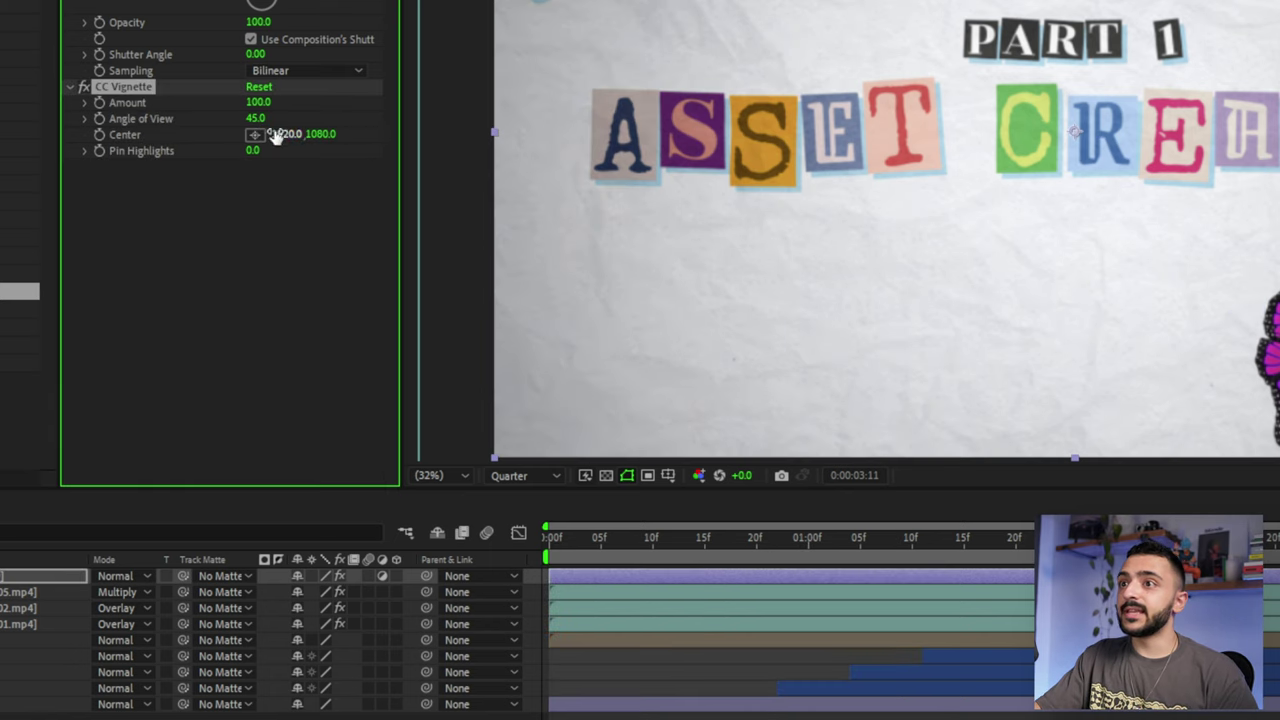
pyautogui.click(259, 103)
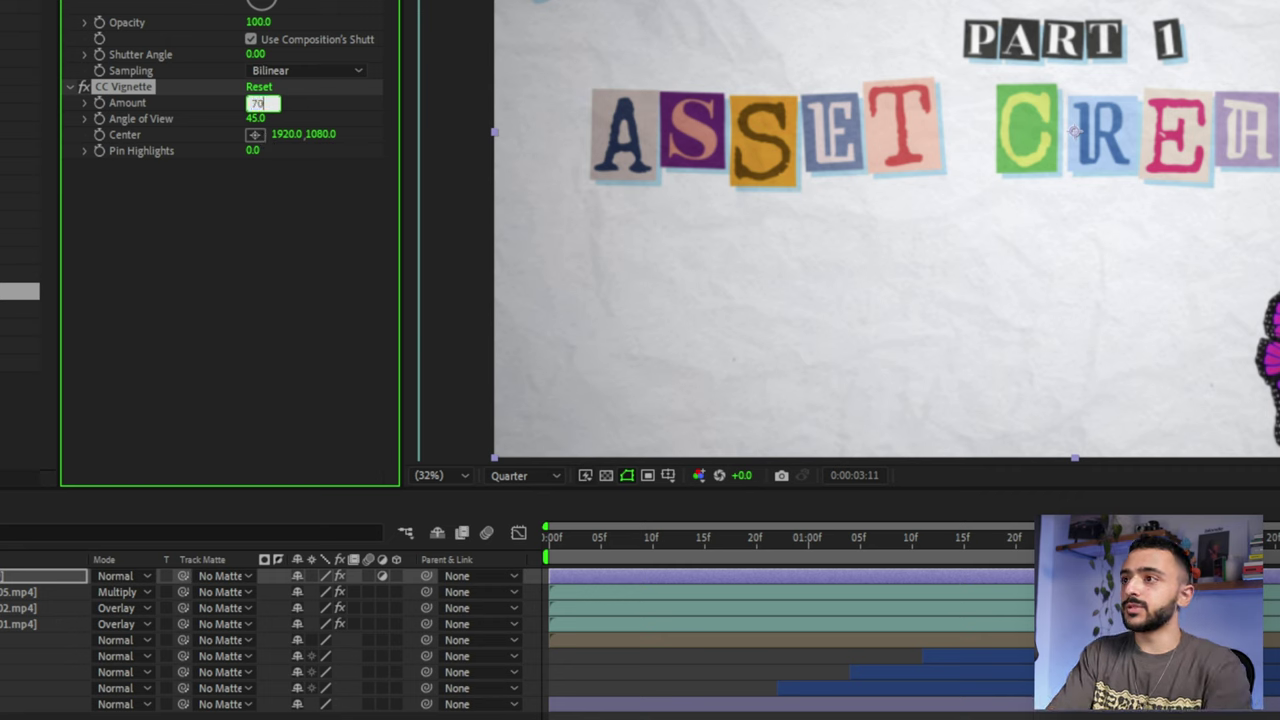
pyautogui.press('Return')
# Add a Displacement Map effect to the adjustment layer after the vignette
pyautogui.hotkey('ctrl', 'space')
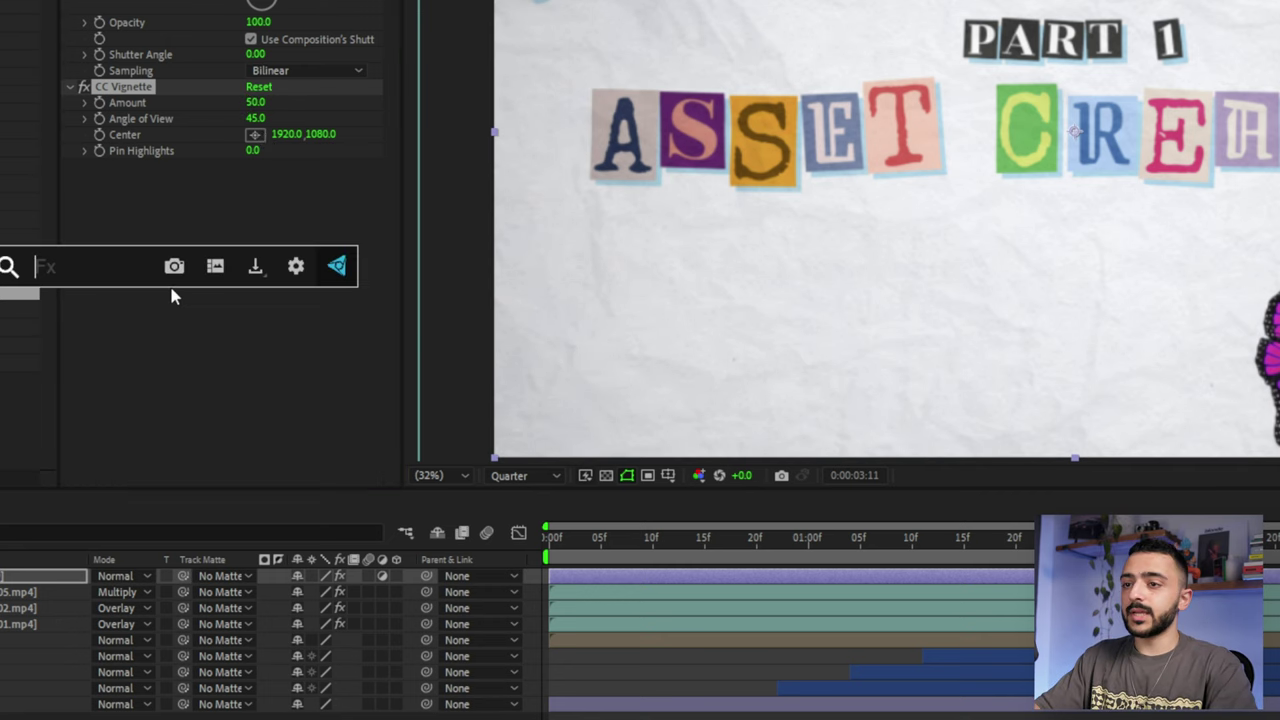
pyautogui.write('disa')
pyautogui.press('BackSpace')
pyautogui.write('pl')
pyautogui.press('Return')
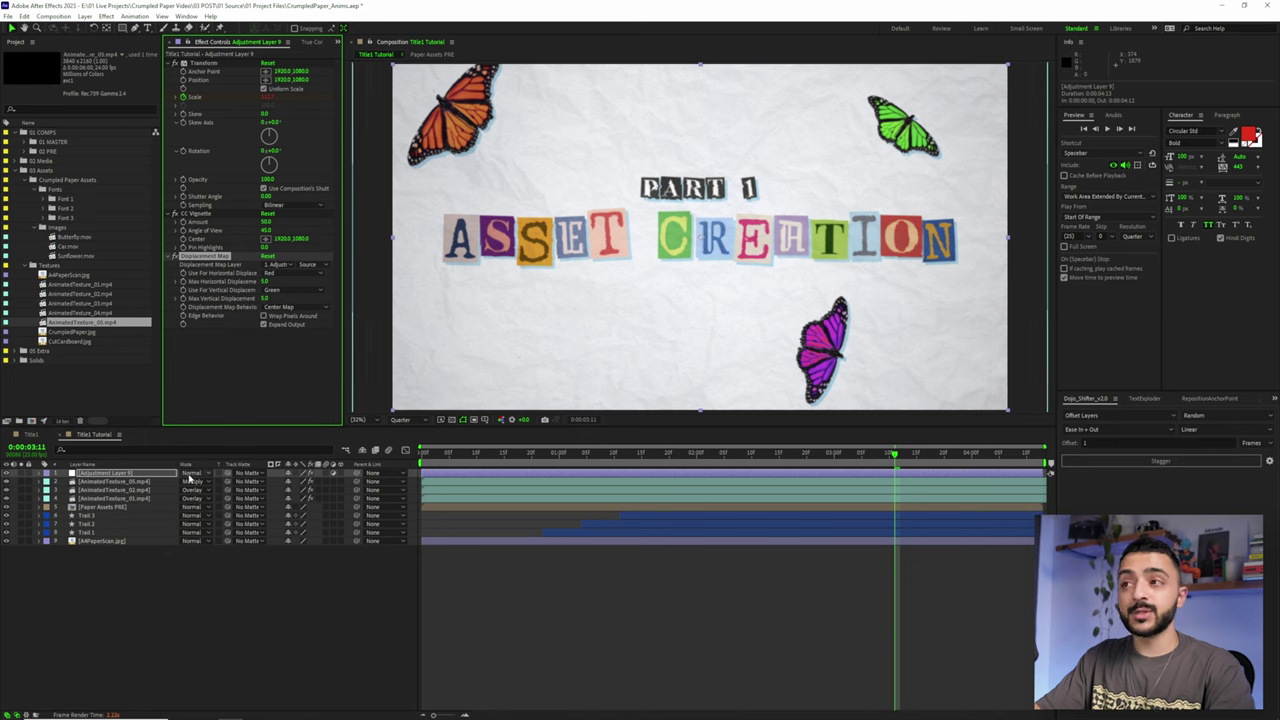
# Set the Displacement Map's map layer to AnimatedTexture_01.mp4, sampled with Effects & Masks
pyautogui.scroll(2, 742, 214)
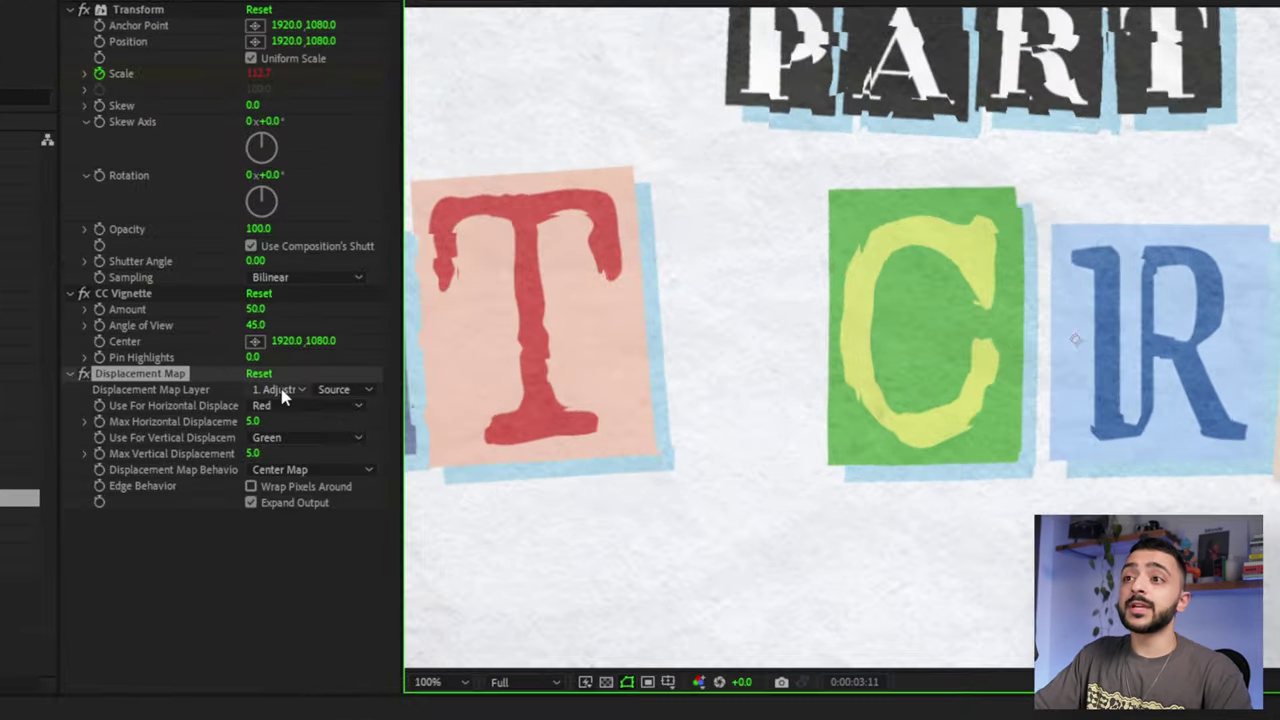
pyautogui.click(279, 264)
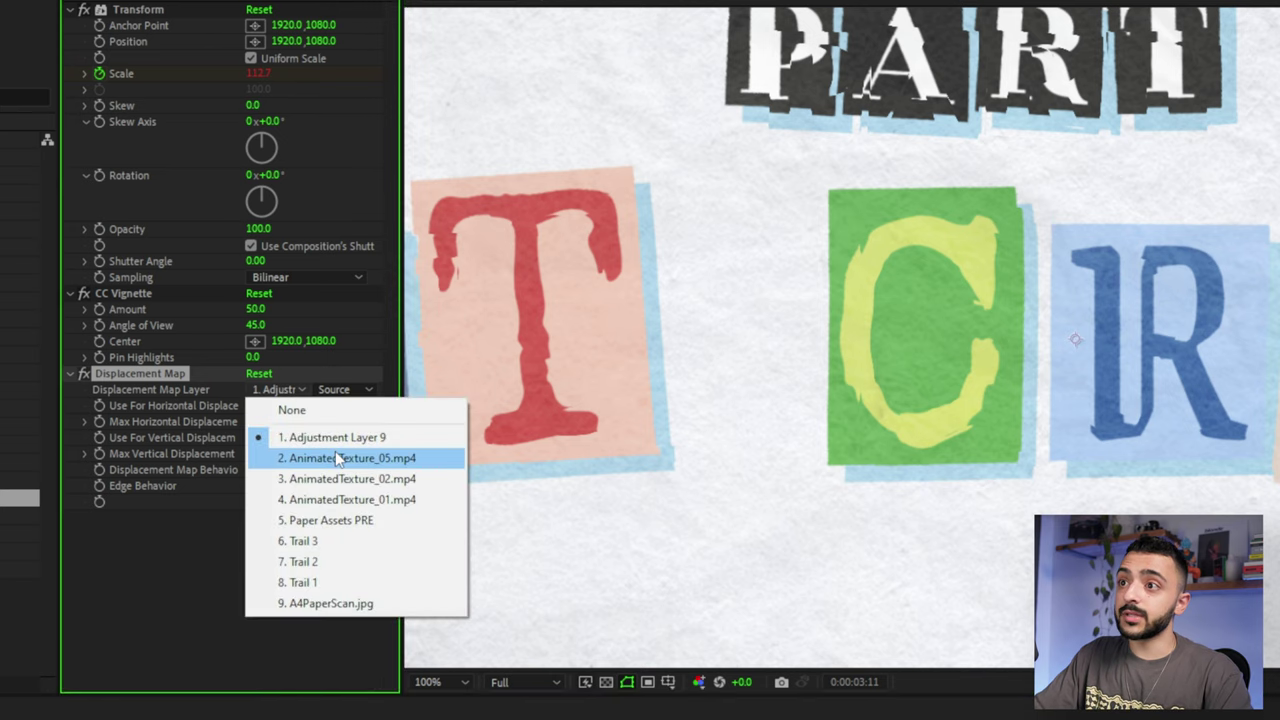
pyautogui.click(358, 499)
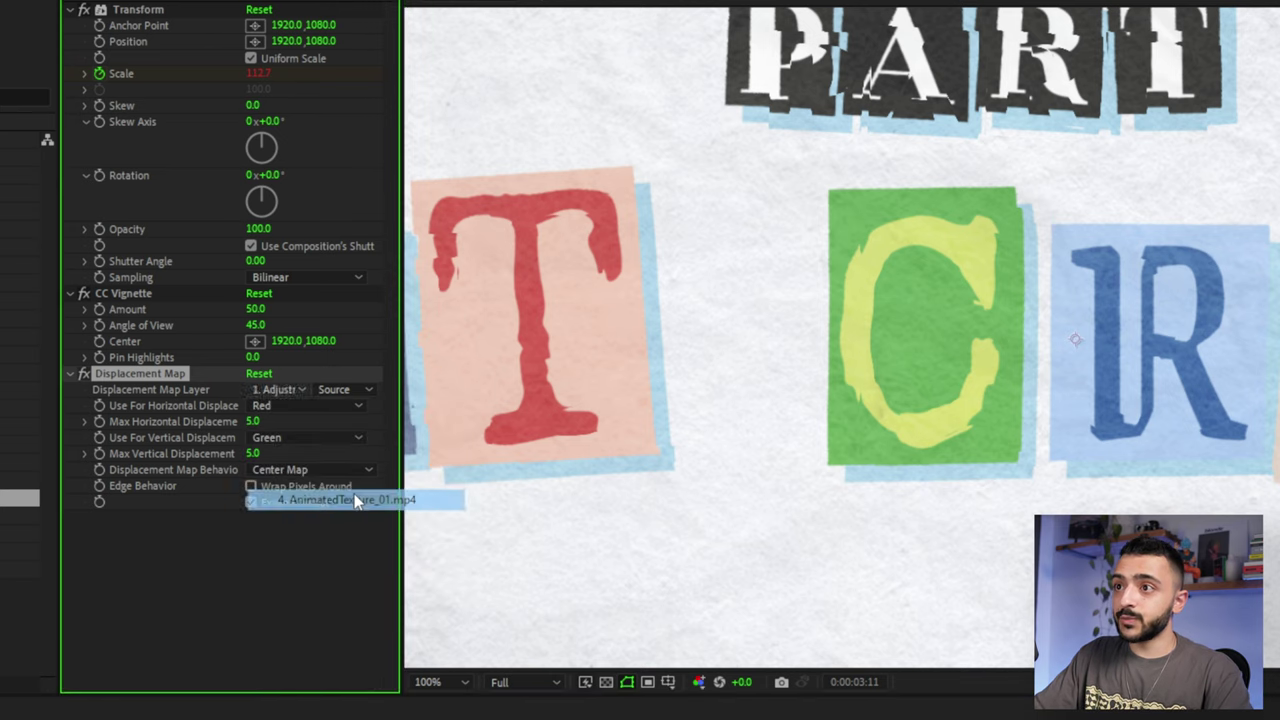
pyautogui.click(343, 390)
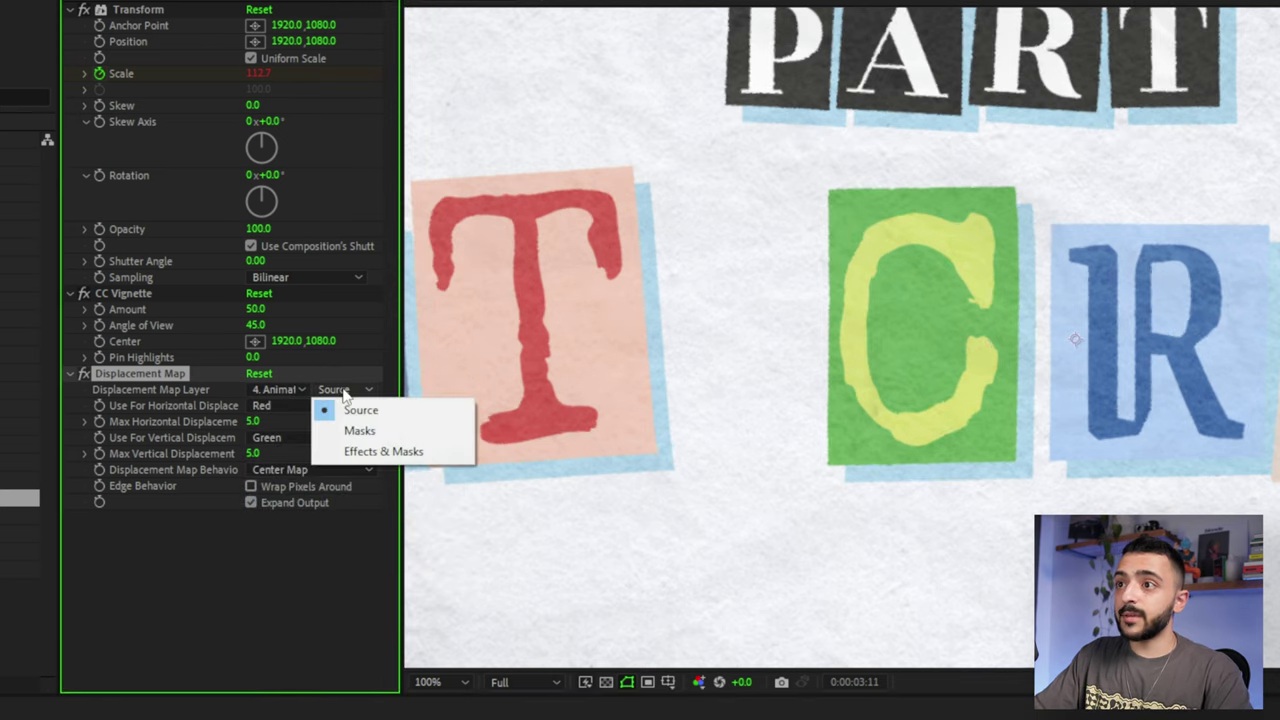
pyautogui.click(383, 452)
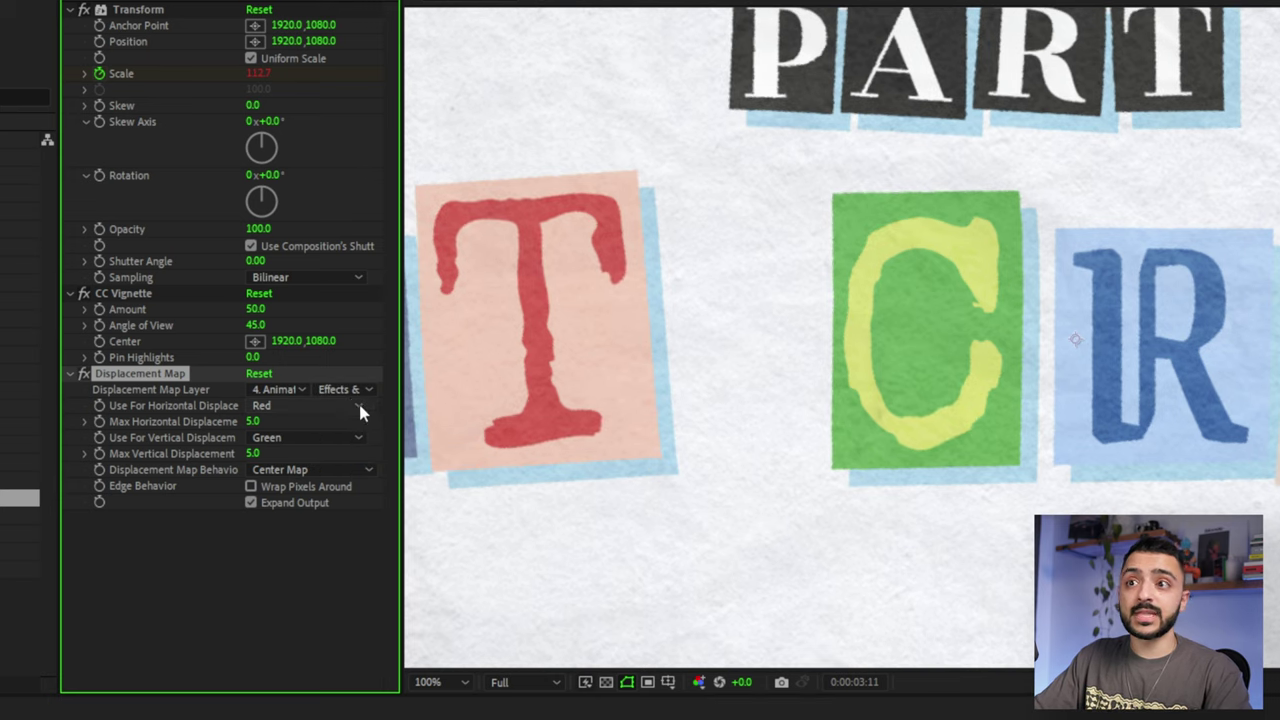
# Set the Displacement Map's maximum horizontal and vertical displacement to 10 each
pyautogui.moveTo(252, 421); pyautogui.dragTo(331, 422)
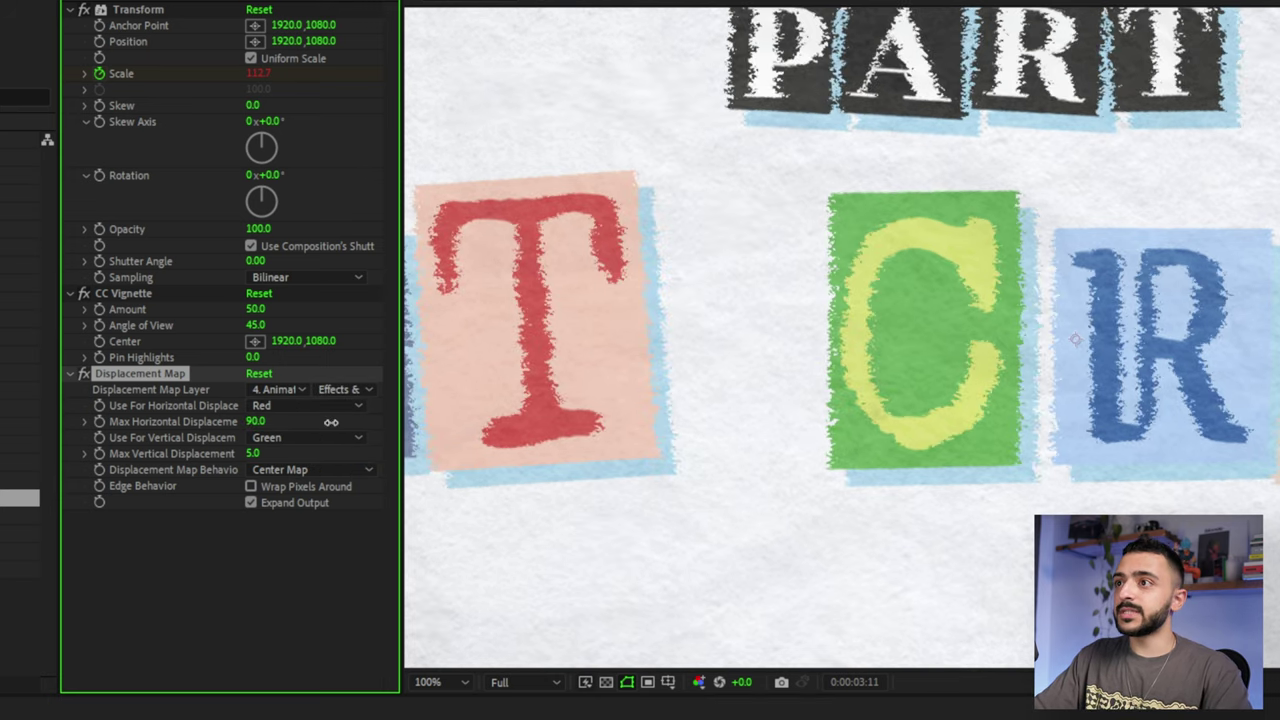
pyautogui.click(258, 422)
pyautogui.write('10')
pyautogui.press('Tab')
pyautogui.write('10')
pyautogui.press('Return')
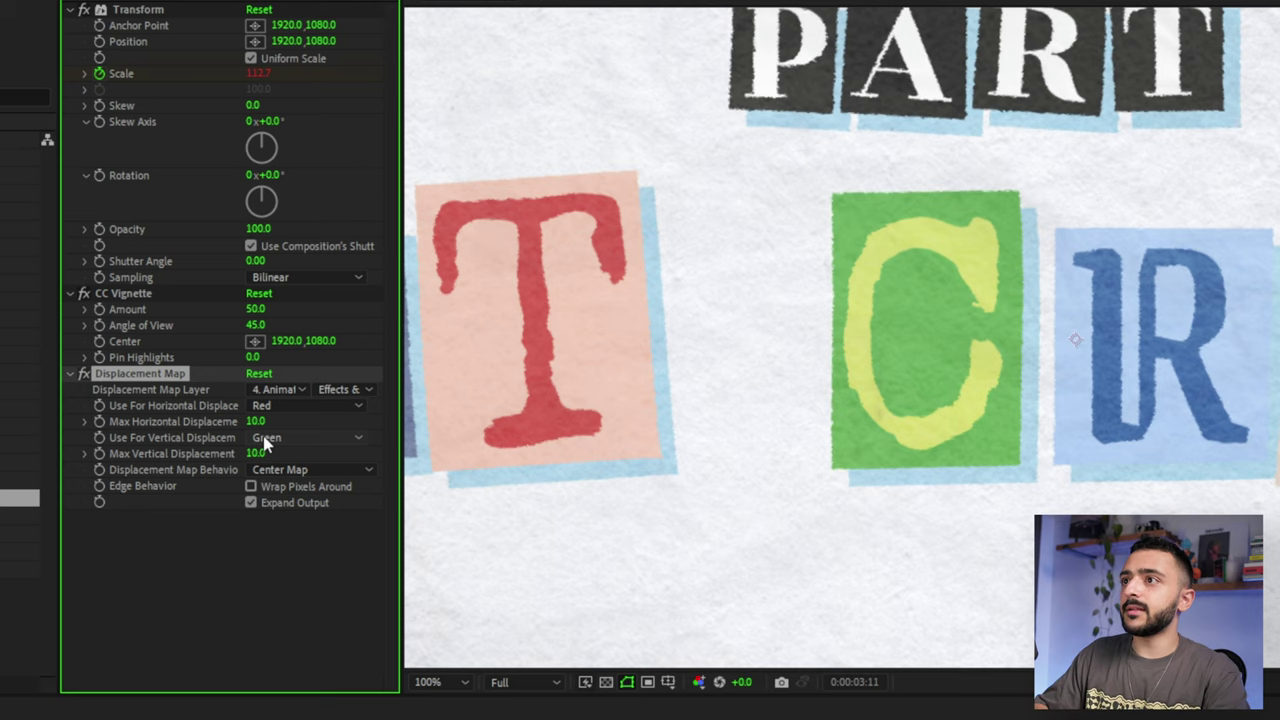
# Duplicate the Displacement Map effect and set the copy's map layer to AnimatedTexture_02.mp4
pyautogui.press('.')
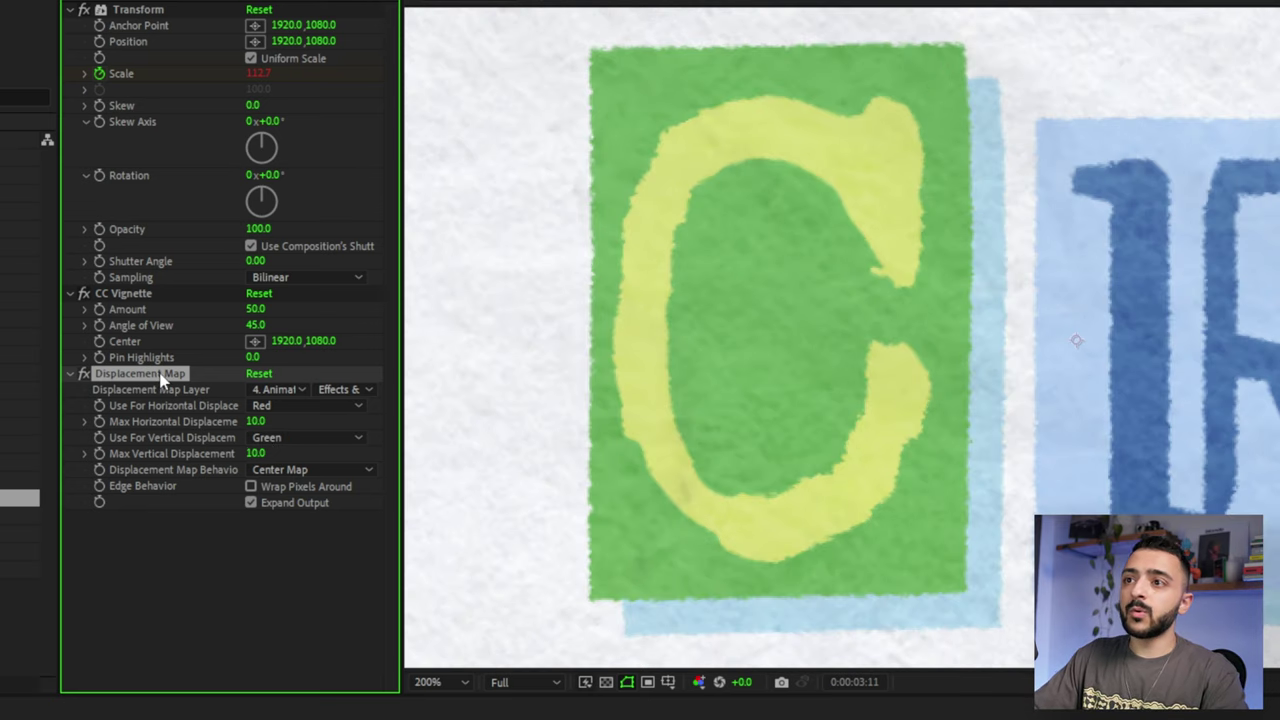
pyautogui.hotkey('ctrl', 'd')
pyautogui.click(278, 533)
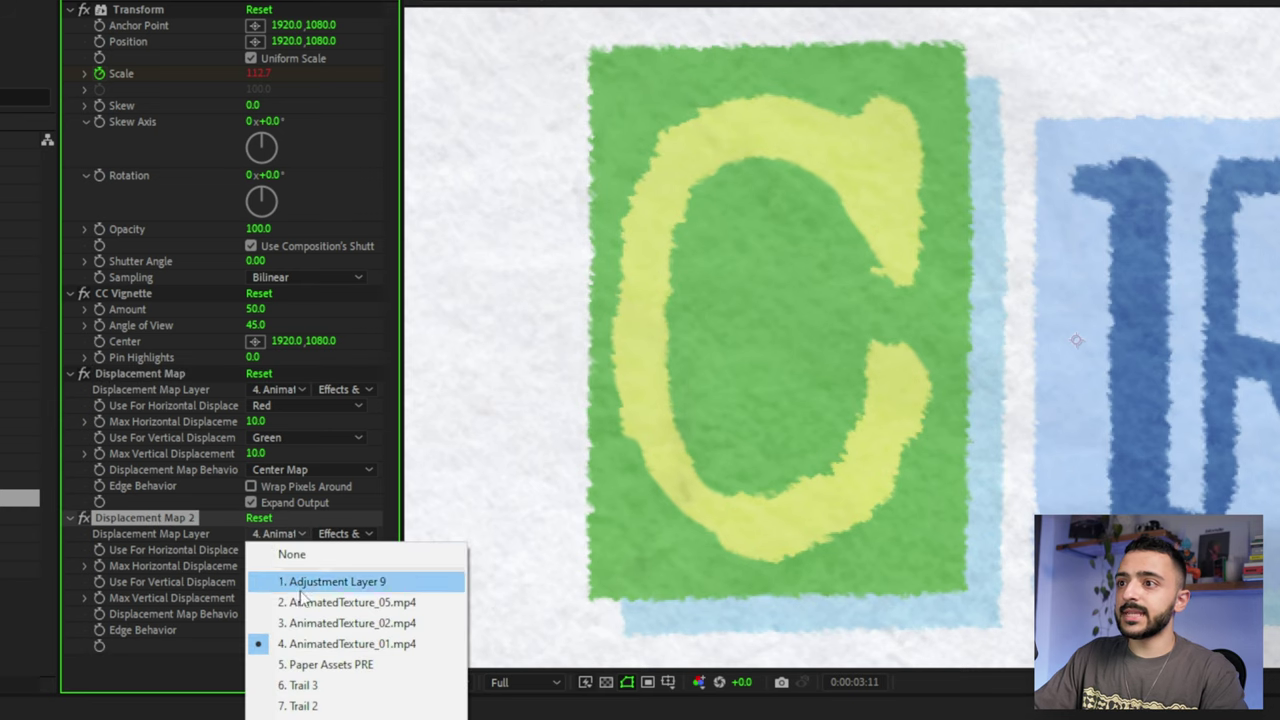
pyautogui.click(332, 623)
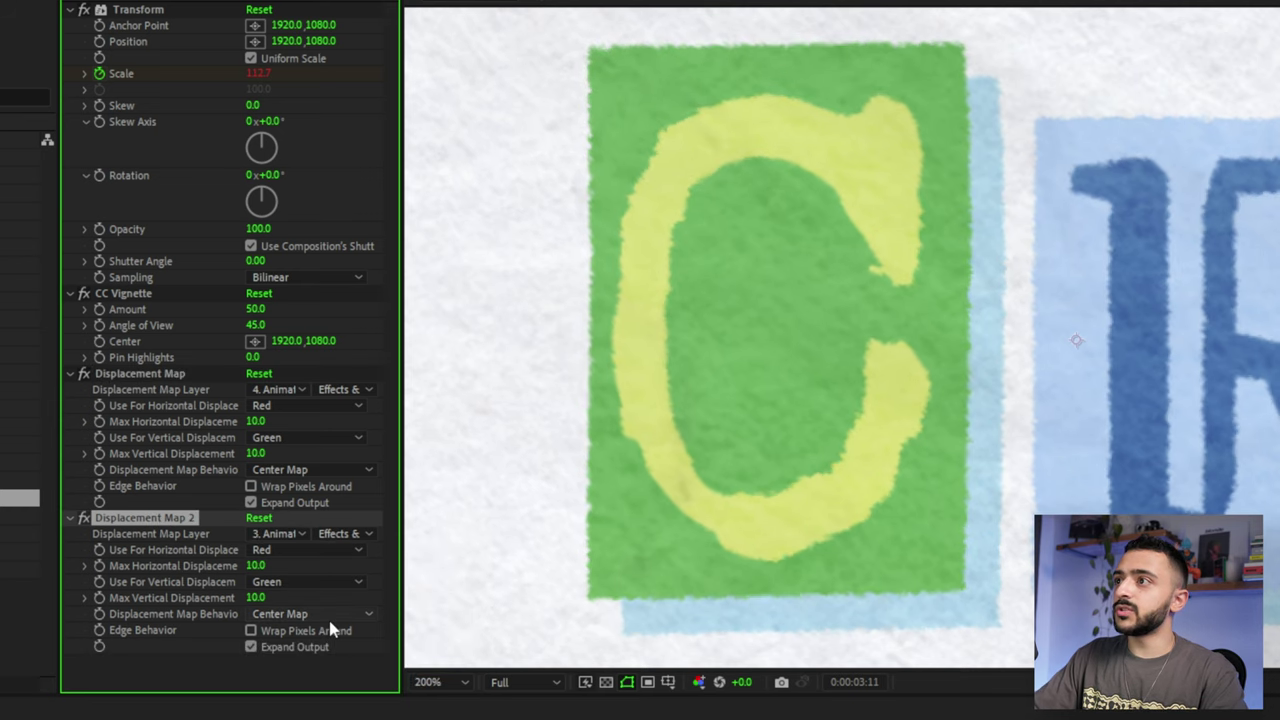